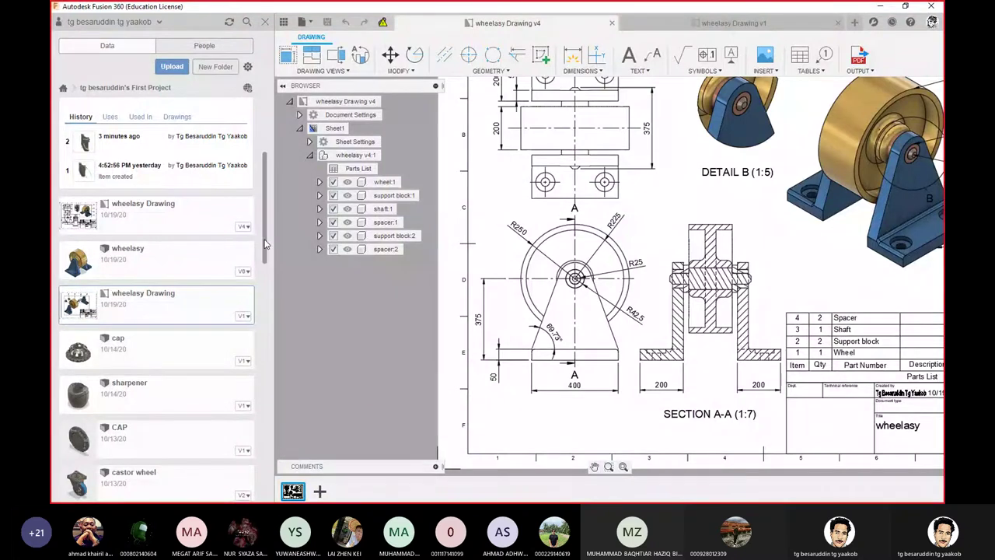
- Browse the project's file list and check who the project is shared with
{"action": "scroll", "coordinate": [216, 399], "scroll_direction": "down", "scroll_amount": 5}
{"action": "scroll", "coordinate": [213, 433], "scroll_direction": "down", "scroll_amount": 5}
{"action": "scroll", "coordinate": [215, 461], "scroll_direction": "down", "scroll_amount": 5}
{"action": "scroll", "coordinate": [219, 493], "scroll_direction": "down", "scroll_amount": 5}
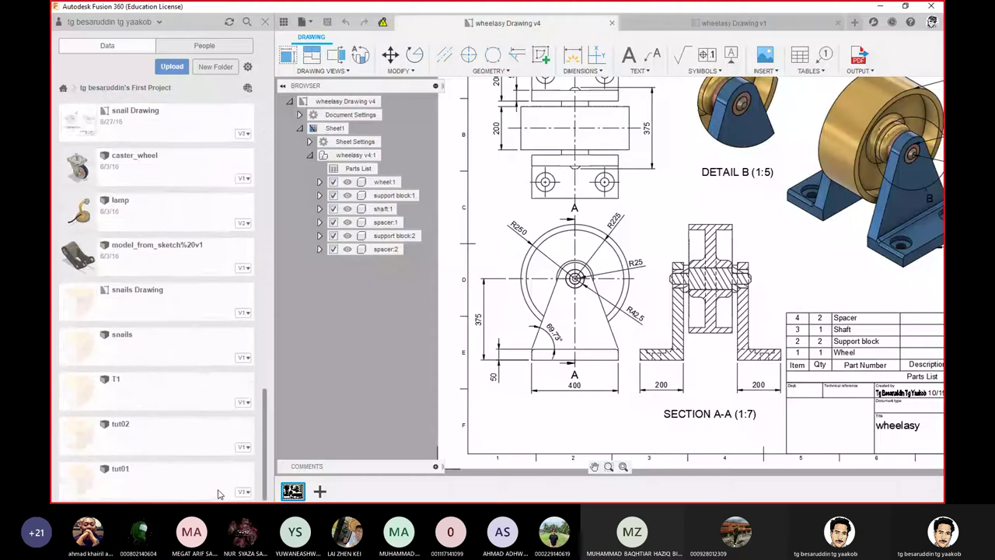
{"action": "scroll", "coordinate": [224, 467], "scroll_direction": "up", "scroll_amount": 1}
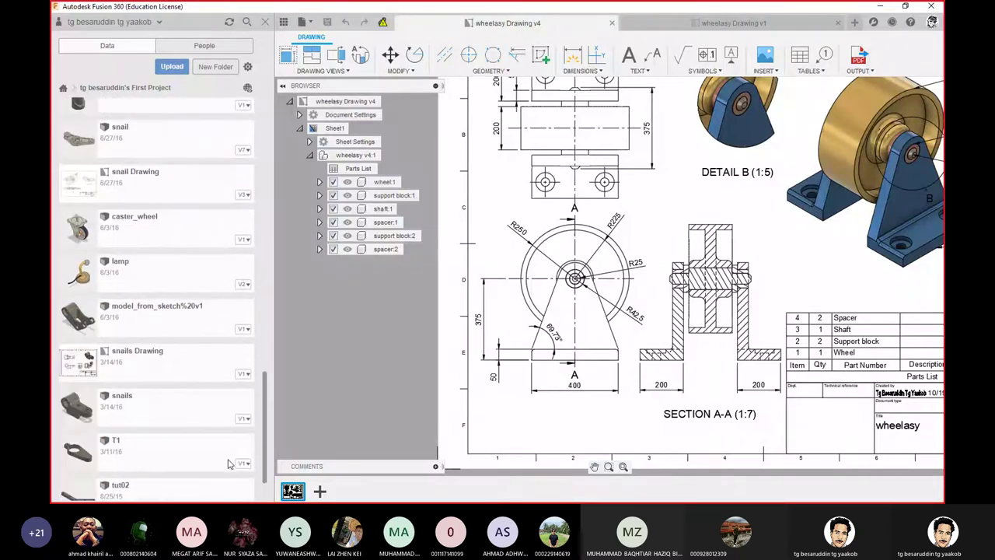
{"action": "scroll", "coordinate": [228, 466], "scroll_direction": "down", "scroll_amount": 1}
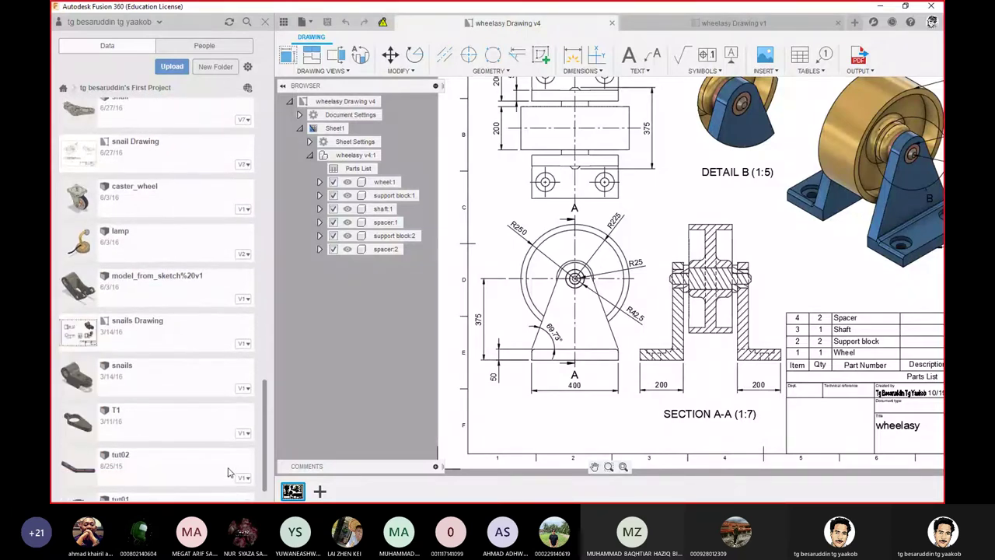
{"action": "scroll", "coordinate": [228, 474], "scroll_direction": "down", "scroll_amount": 1}
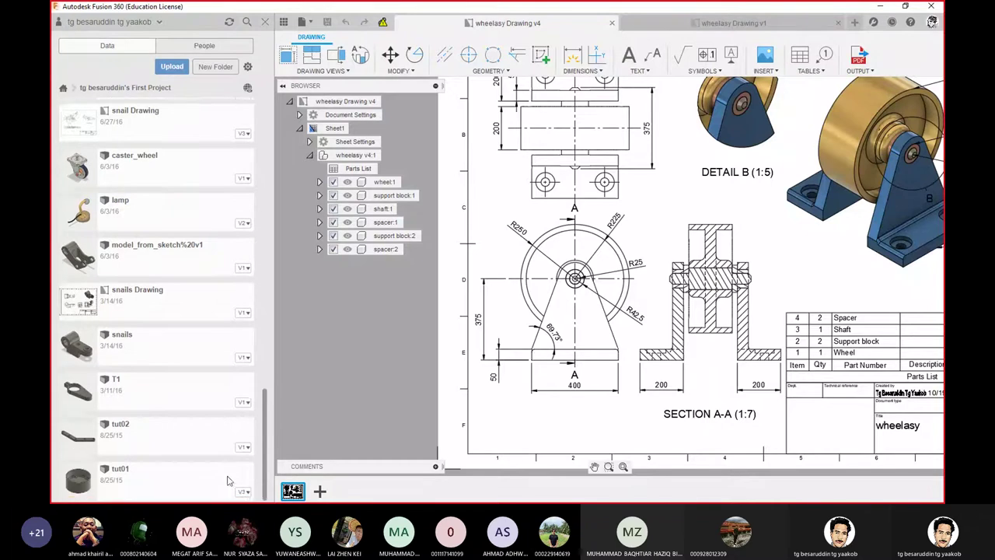
{"action": "scroll", "coordinate": [234, 459], "scroll_direction": "up", "scroll_amount": 1}
{"action": "scroll", "coordinate": [240, 424], "scroll_direction": "up", "scroll_amount": 4}
{"action": "scroll", "coordinate": [240, 424], "scroll_direction": "up", "scroll_amount": 10}
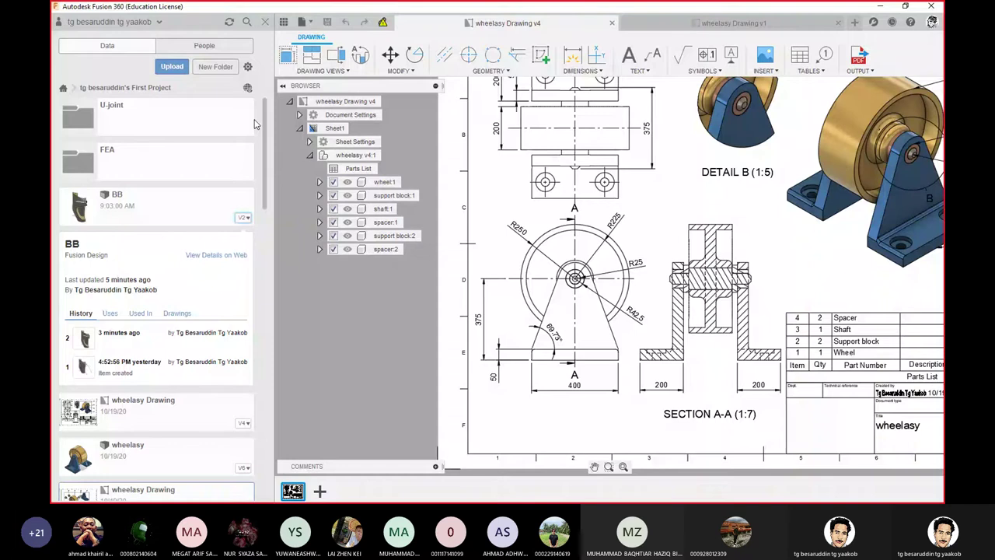
{"action": "left_click", "coordinate": [201, 45]}
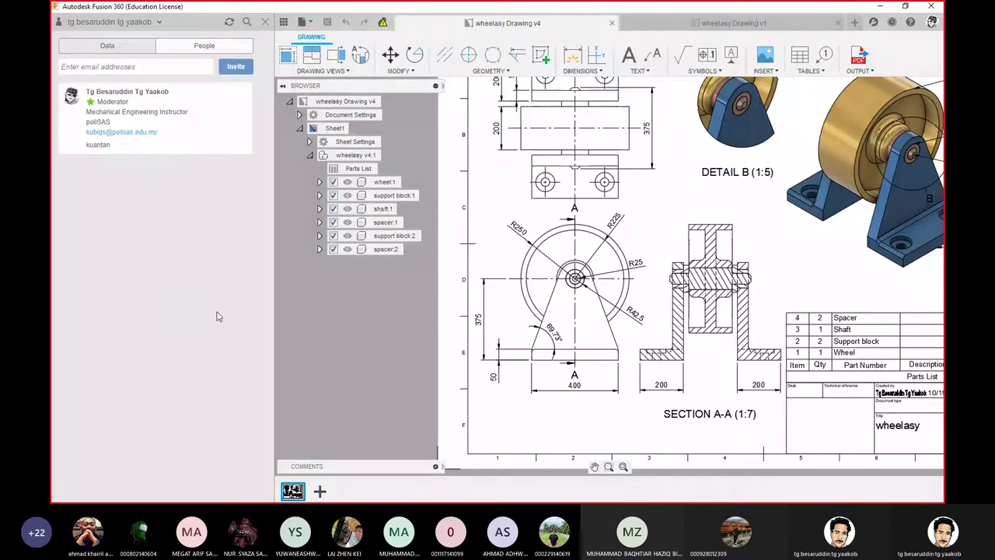
{"action": "left_click", "coordinate": [106, 46]}
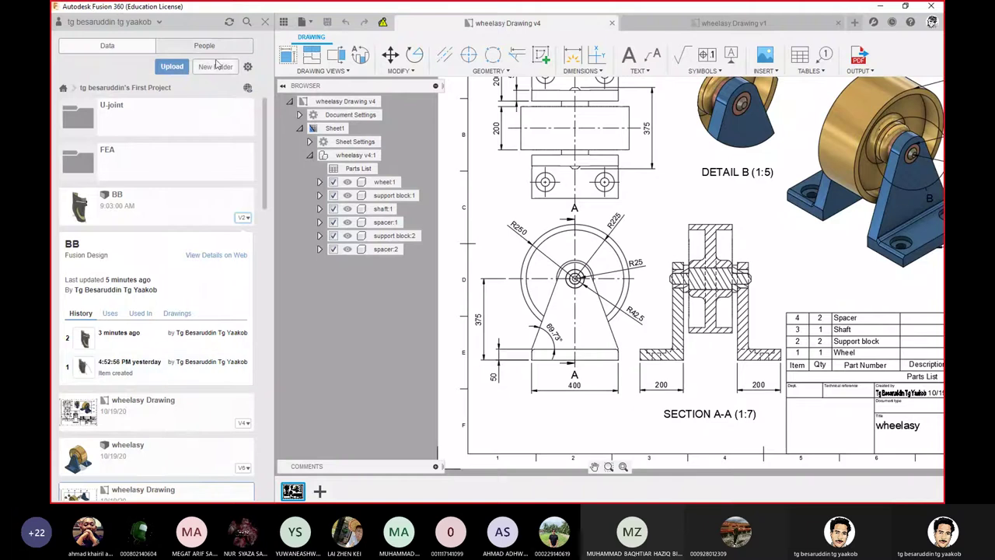
- Close the project data panel to show the wheelasy Drawing v4 sheet, then glance at the File menu
{"action": "left_click", "coordinate": [265, 23]}
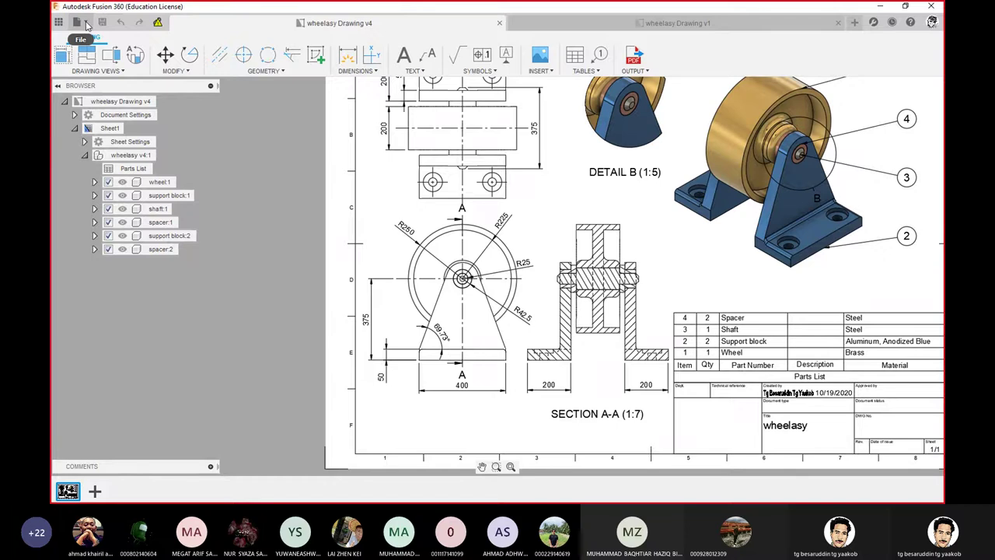
{"action": "left_click", "coordinate": [87, 26]}
{"action": "left_click", "coordinate": [87, 25]}
{"action": "left_click", "coordinate": [87, 26]}
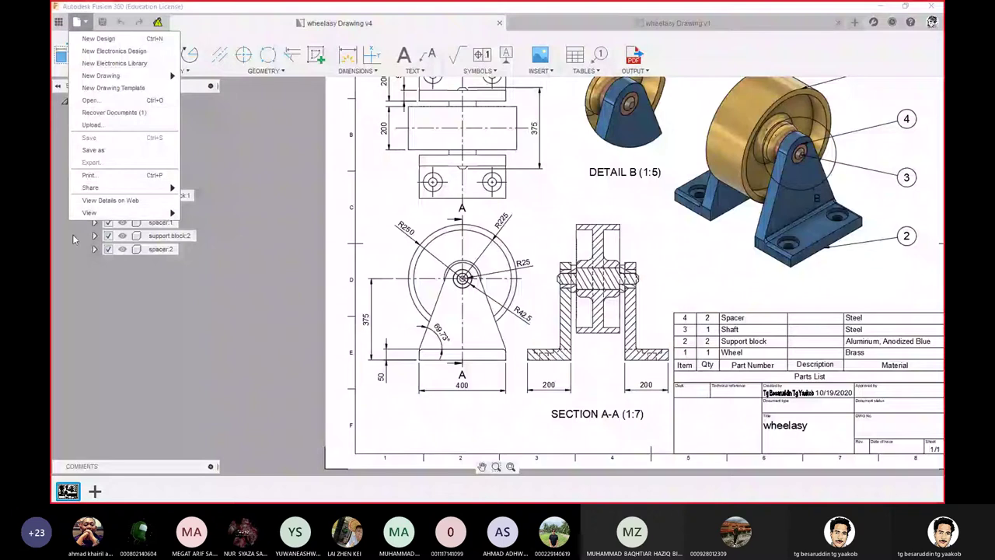
{"action": "key", "text": "Escape"}
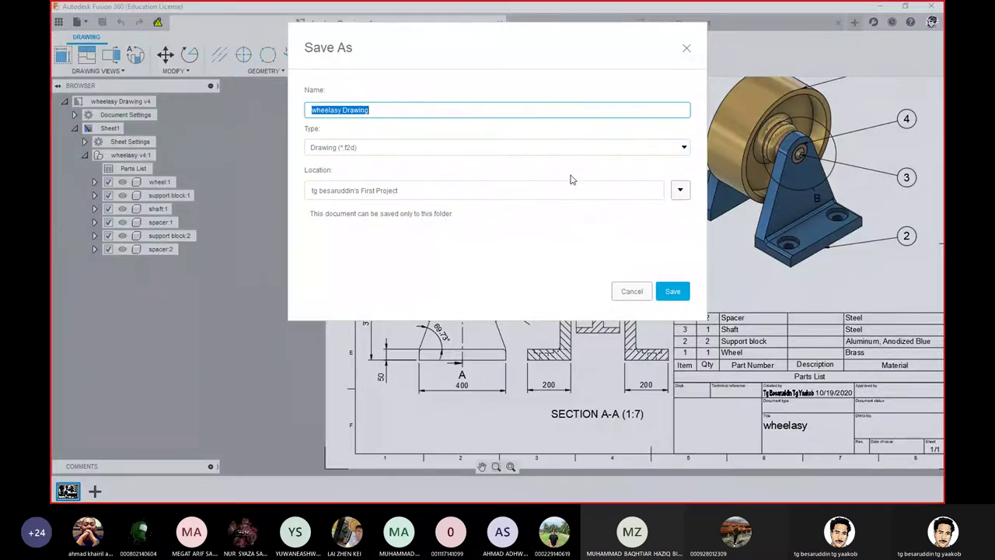
- Check the Save As file types, keep the drawing type, and cancel without saving a copy
{"action": "left_click", "coordinate": [685, 148]}
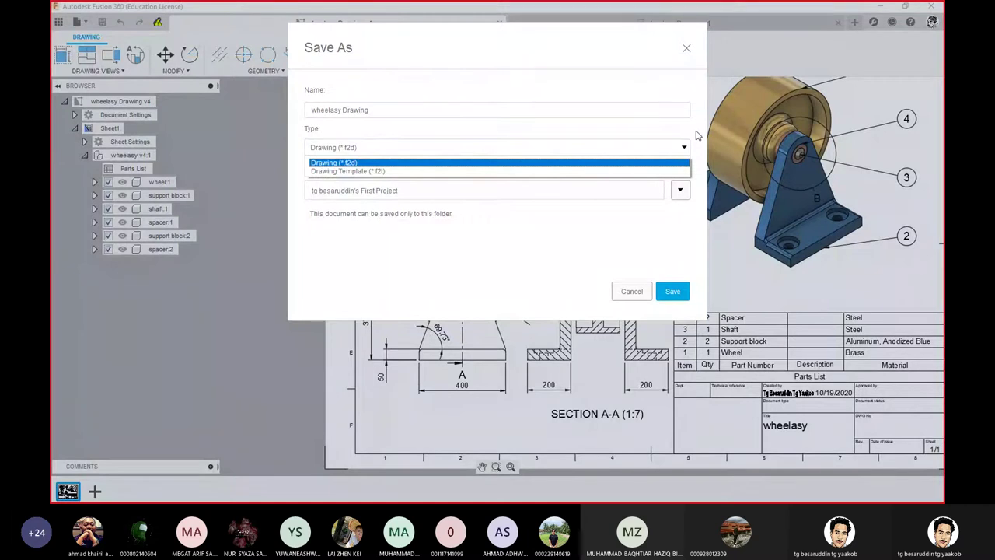
{"action": "left_click", "coordinate": [678, 164]}
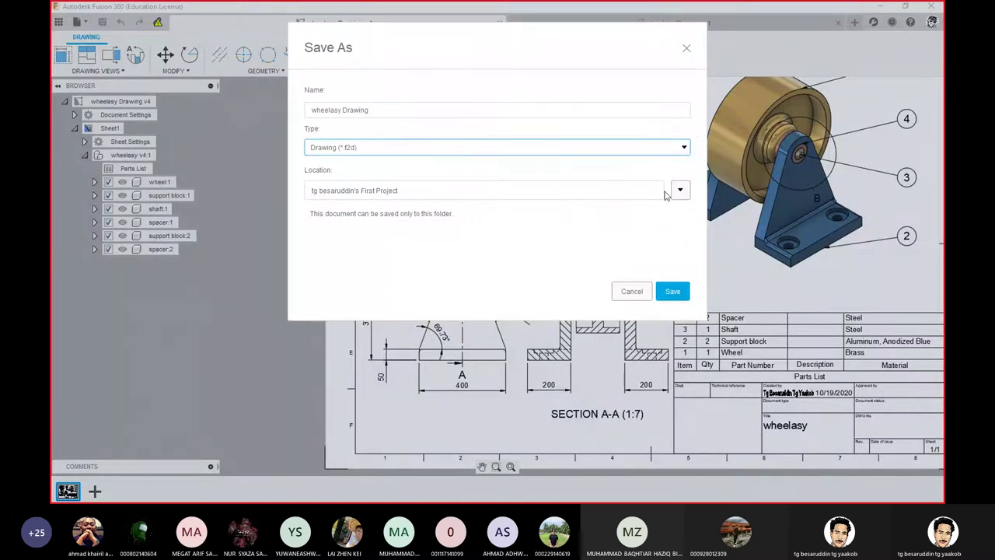
{"action": "left_click", "coordinate": [642, 291]}
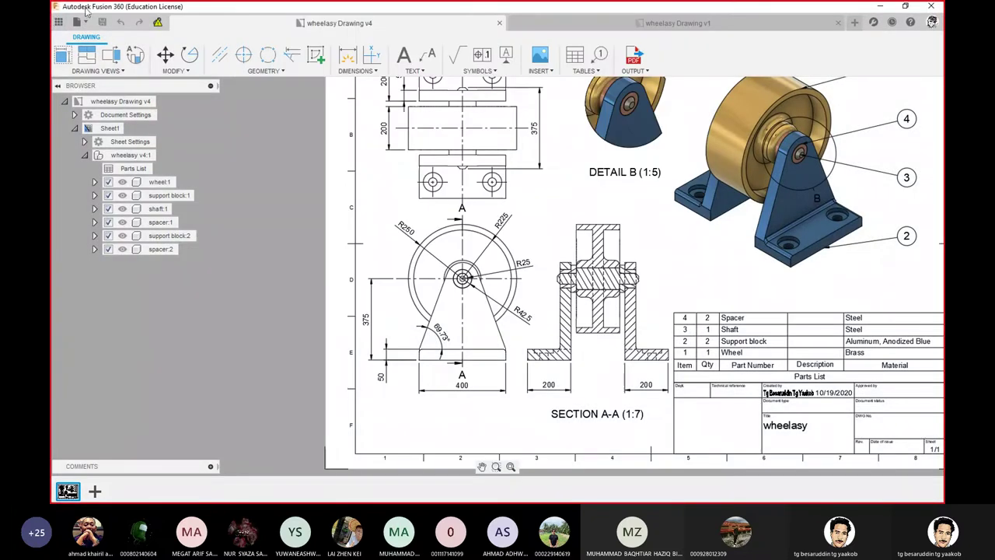
{"action": "left_click", "coordinate": [85, 23]}
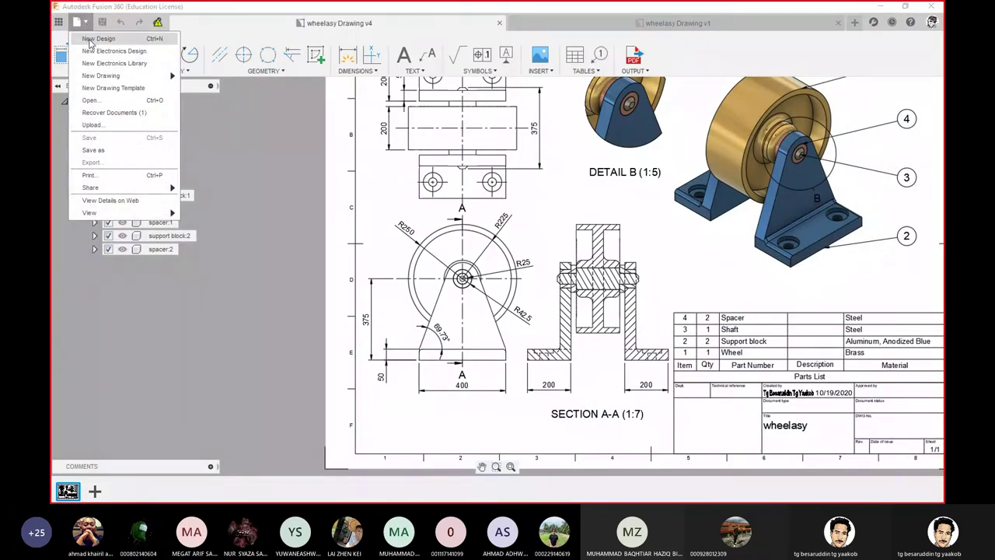
- Create a new Untitled design and select its (Unsaved) root component
{"action": "left_click", "coordinate": [89, 40]}
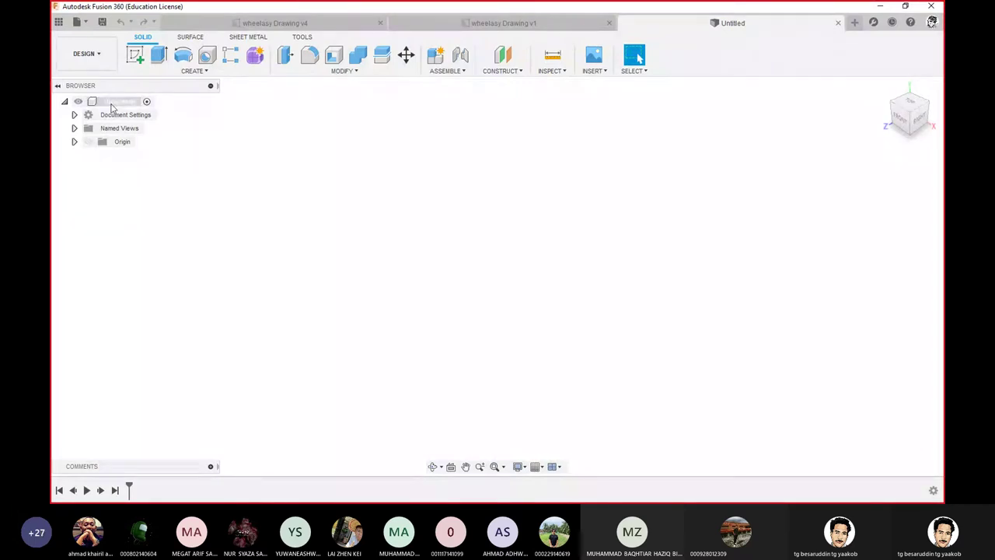
{"action": "left_click", "coordinate": [111, 105]}
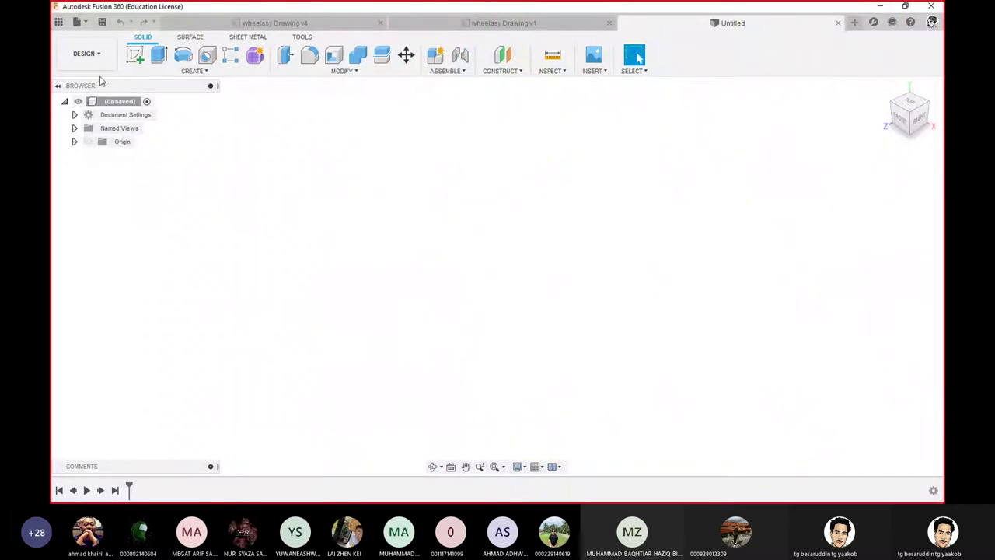
{"action": "mouse_move", "coordinate": [146, 102]}
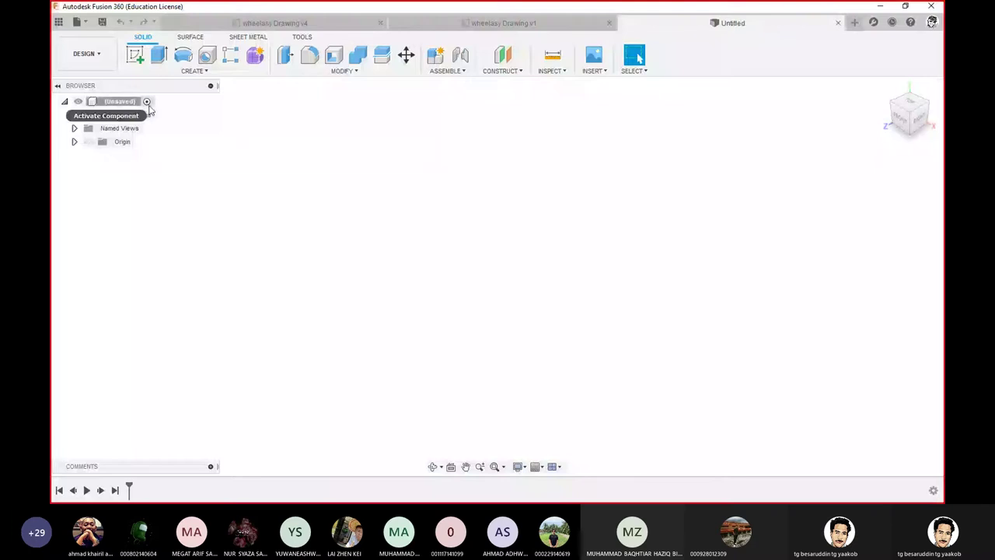
- Activate the root component and confirm document units stay Millimeter, cancelling the Units dialog
{"action": "left_click", "coordinate": [147, 103]}
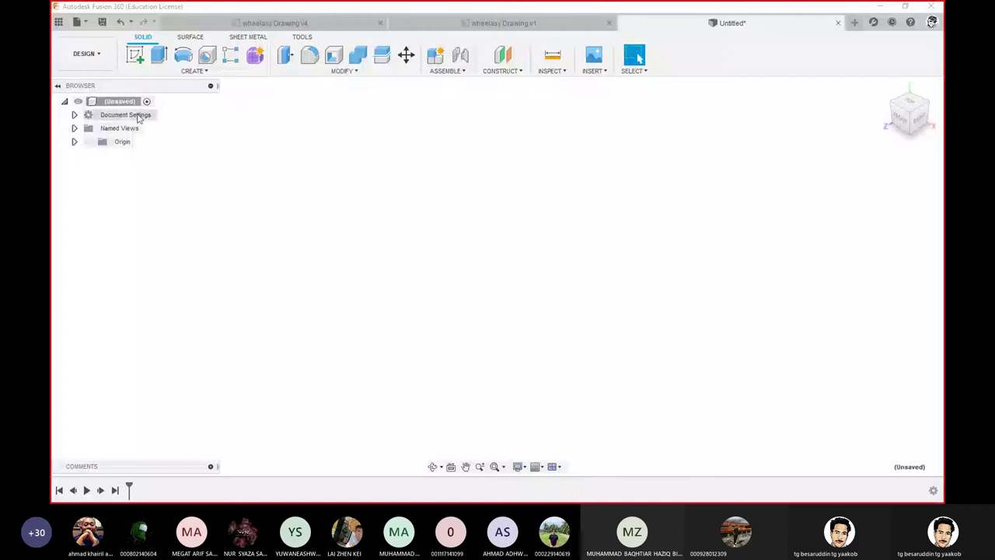
{"action": "left_click", "coordinate": [74, 115]}
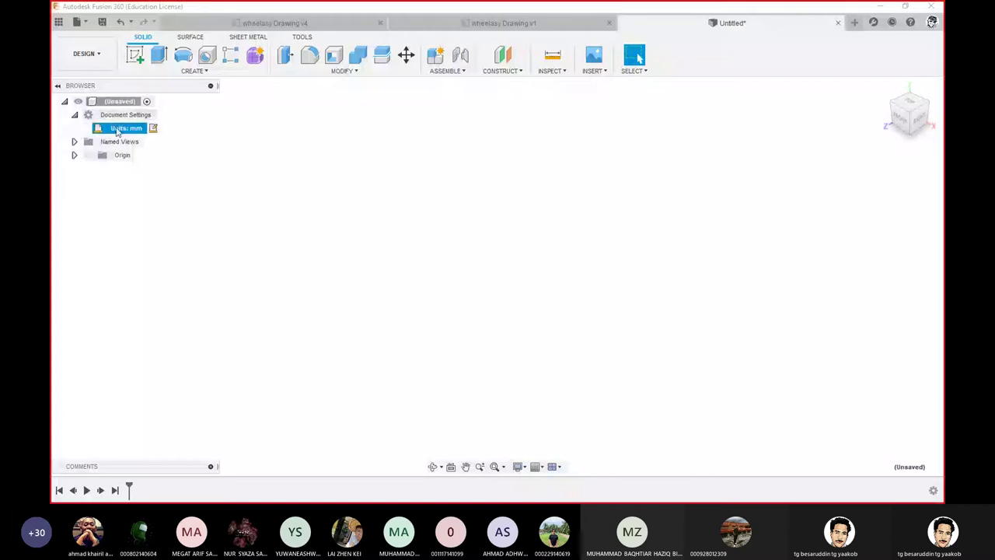
{"action": "mouse_move", "coordinate": [126, 128]}
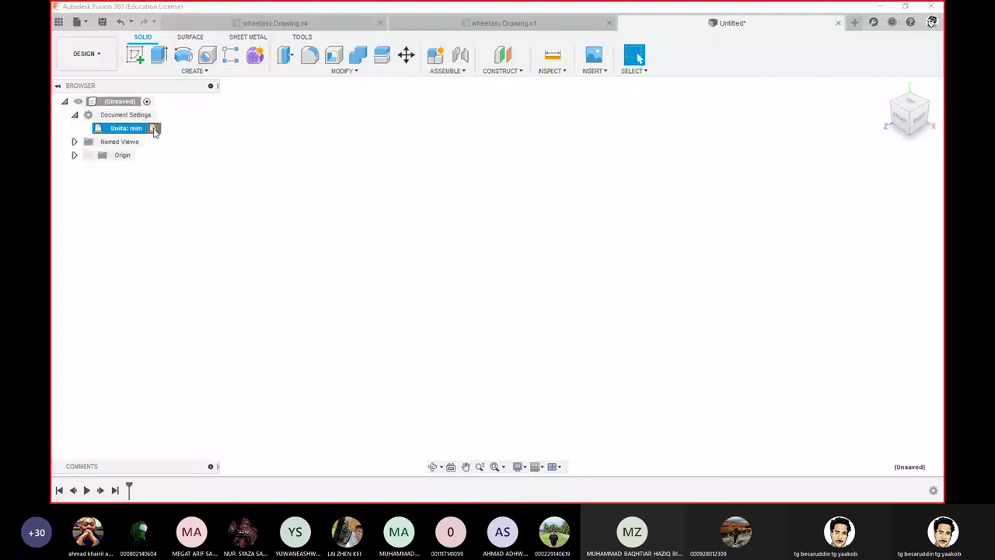
{"action": "left_click", "coordinate": [154, 129]}
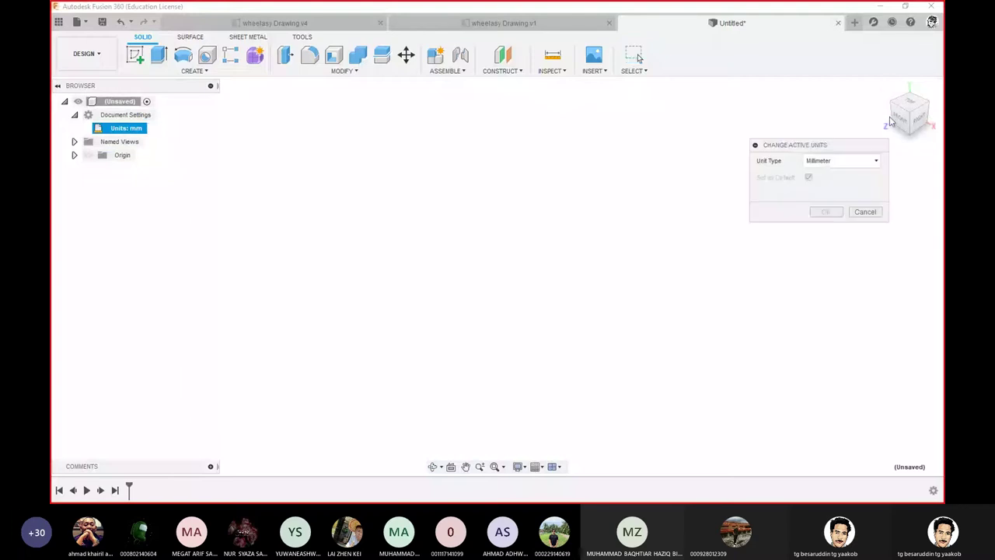
{"action": "mouse_move", "coordinate": [804, 146]}
{"action": "left_mouse_down"}
{"action": "mouse_move", "coordinate": [536, 110]}
{"action": "mouse_move", "coordinate": [429, 137]}
{"action": "left_mouse_up"}
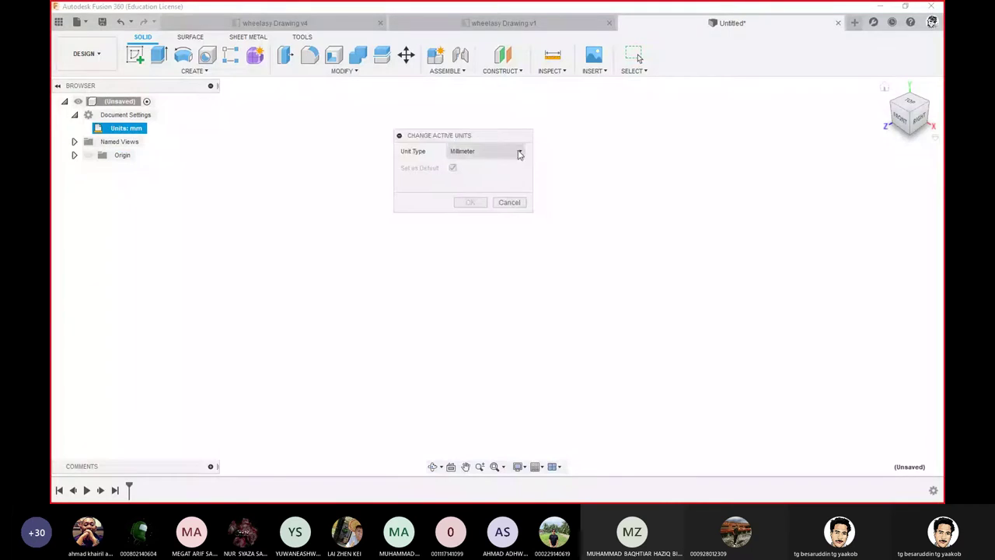
{"action": "left_click", "coordinate": [519, 154]}
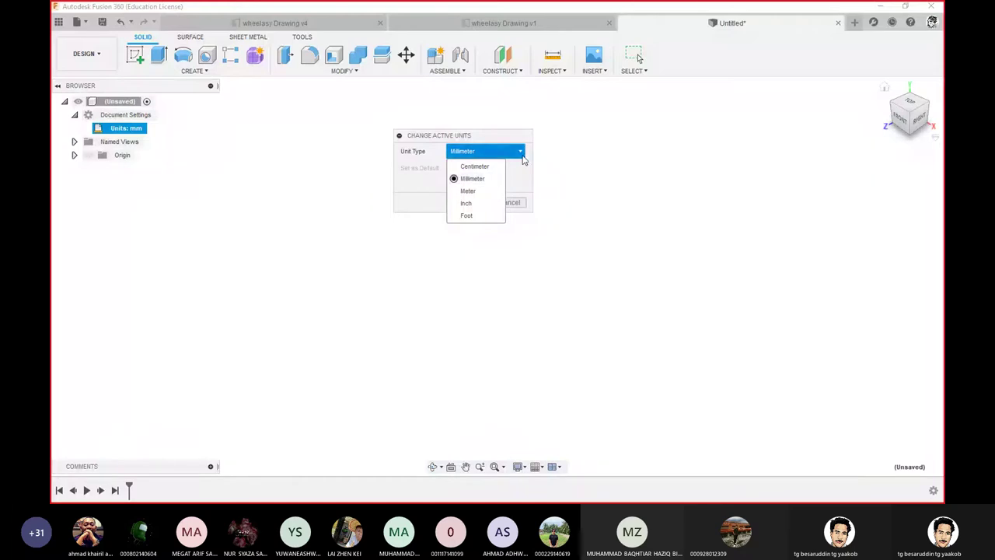
{"action": "left_click", "coordinate": [524, 155]}
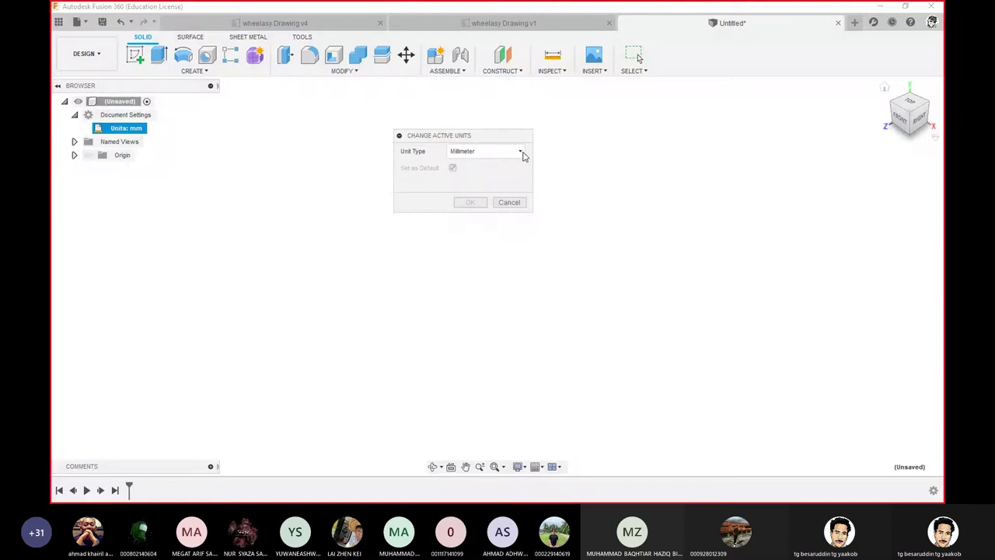
{"action": "left_click", "coordinate": [504, 203]}
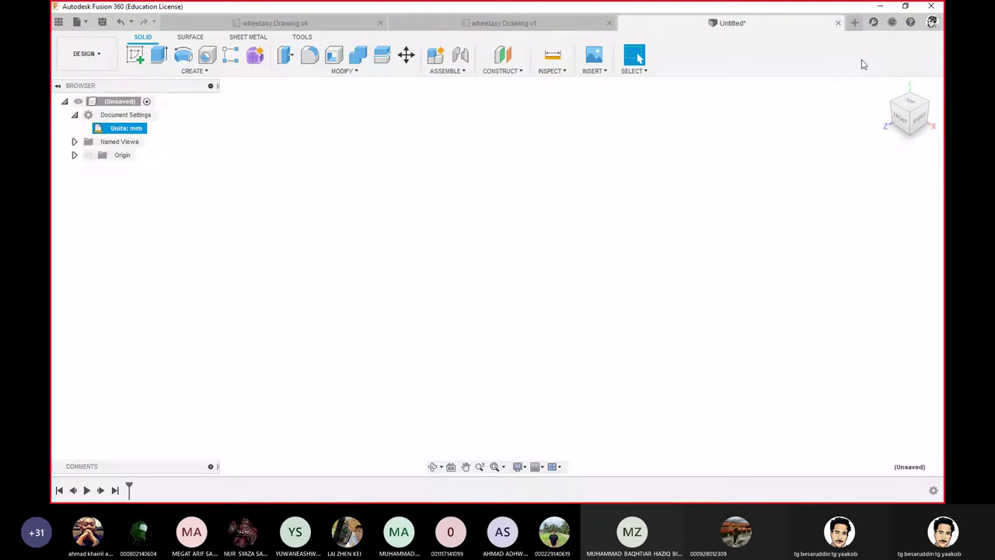
{"action": "mouse_move", "coordinate": [932, 22]}
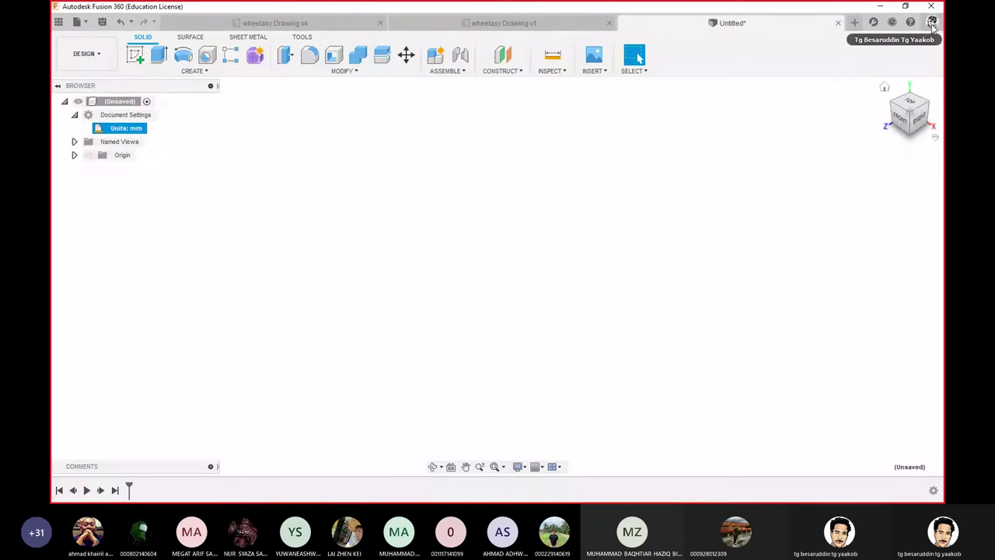
{"action": "left_click", "coordinate": [932, 23]}
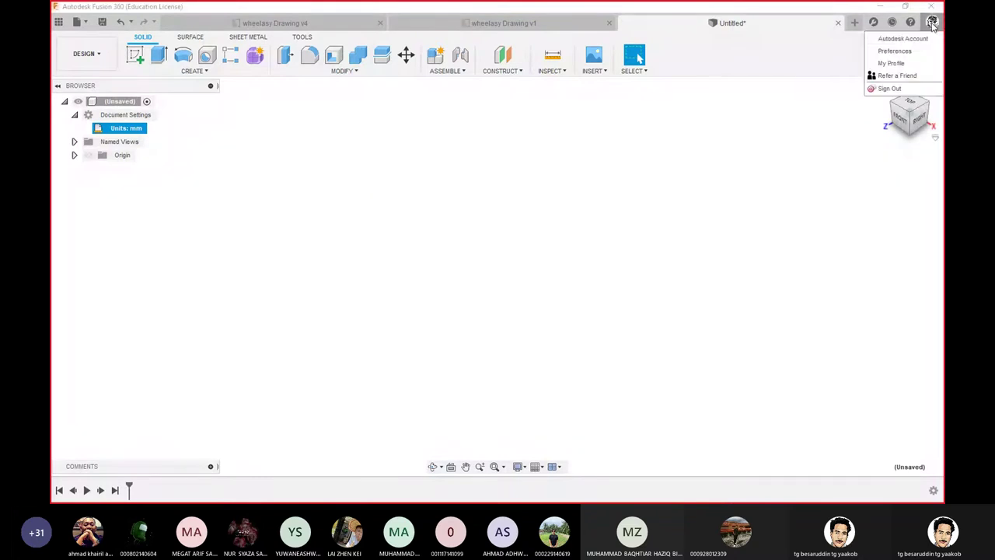
{"action": "left_click", "coordinate": [886, 52]}
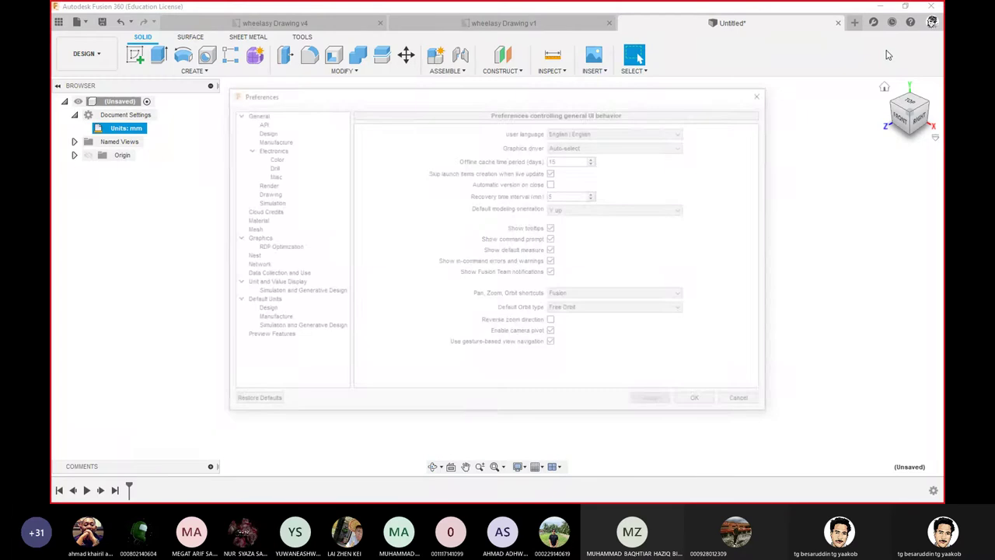
{"action": "left_click", "coordinate": [262, 131]}
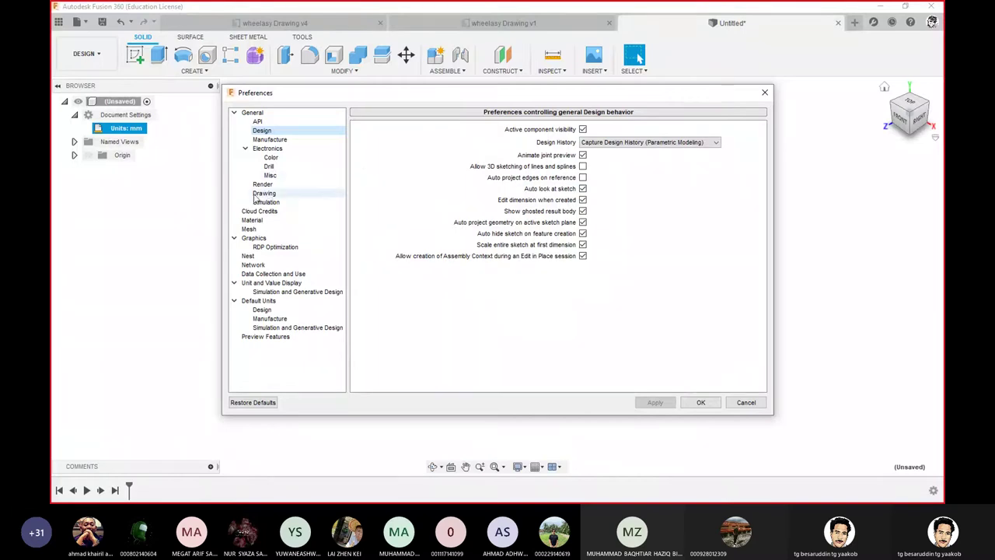
{"action": "left_click", "coordinate": [257, 196]}
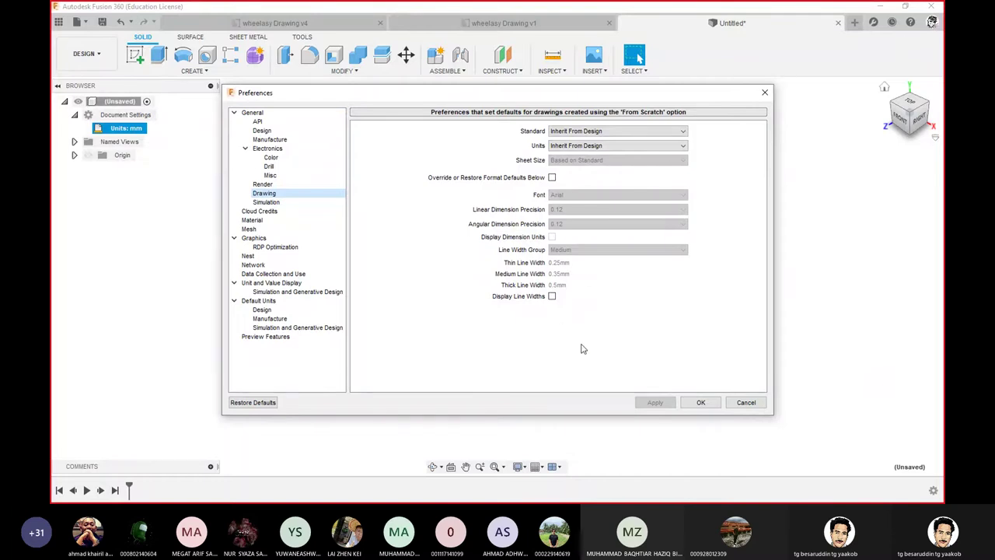
{"action": "left_click", "coordinate": [747, 404]}
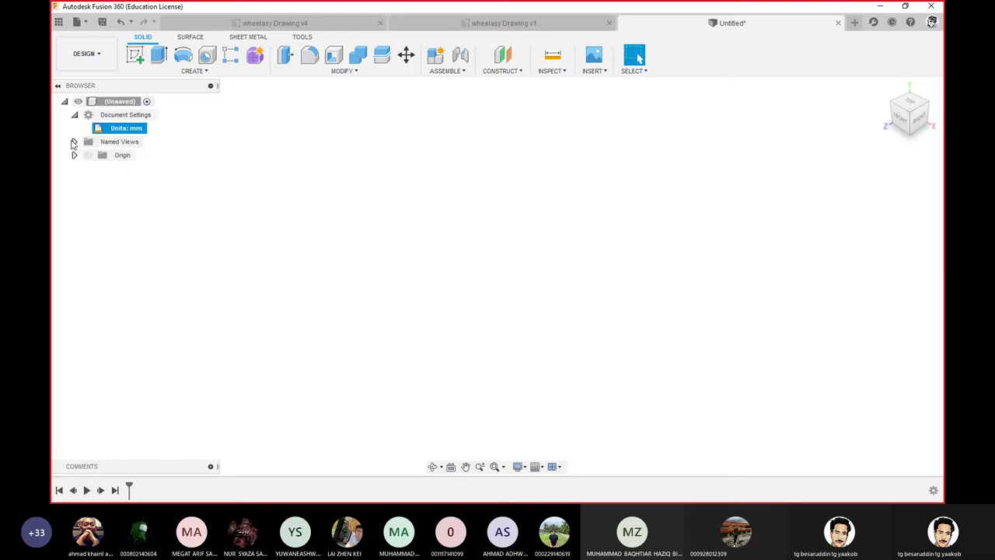
- Expand and collapse Named Views, inspect origin point O, then collapse the Origin group
{"action": "left_click", "coordinate": [74, 141]}
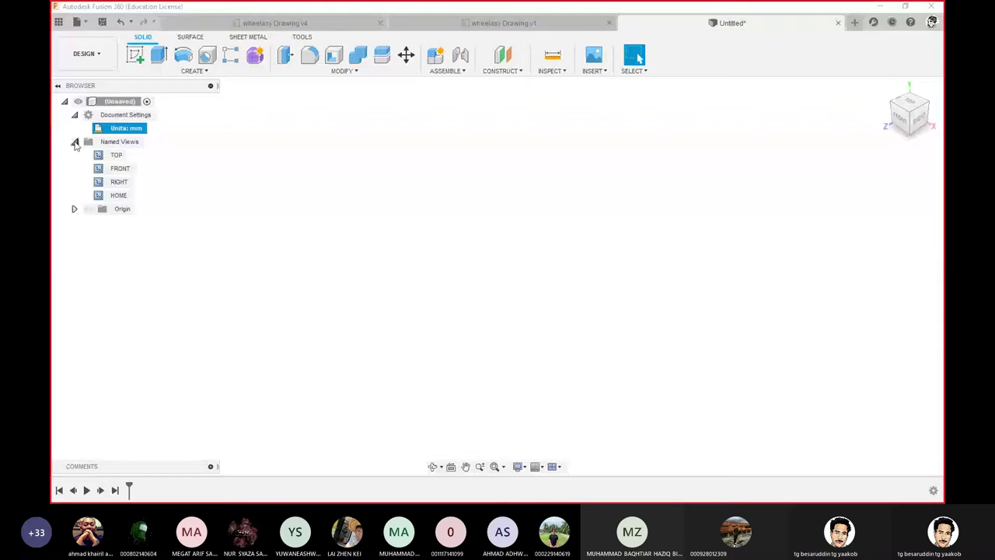
{"action": "left_click", "coordinate": [75, 143]}
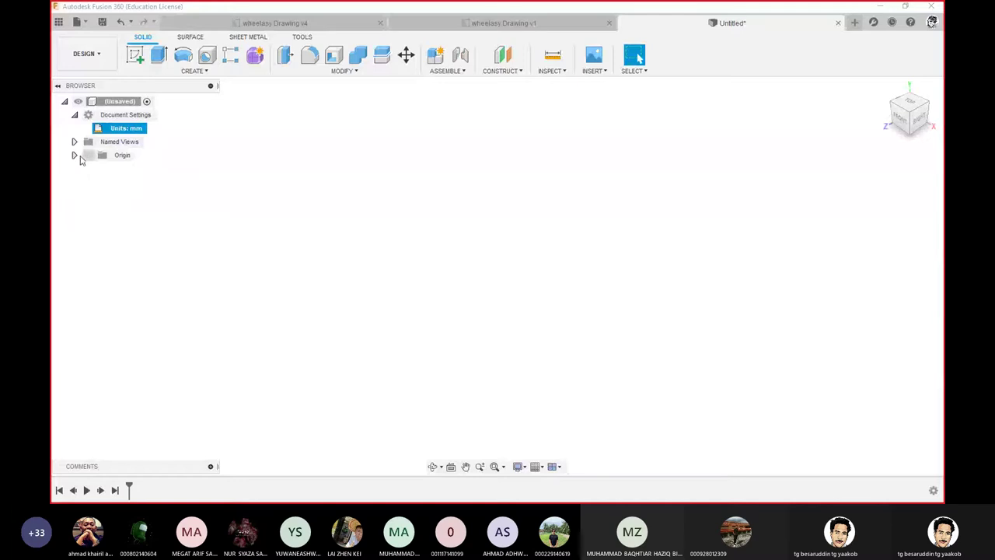
{"action": "left_click", "coordinate": [74, 155]}
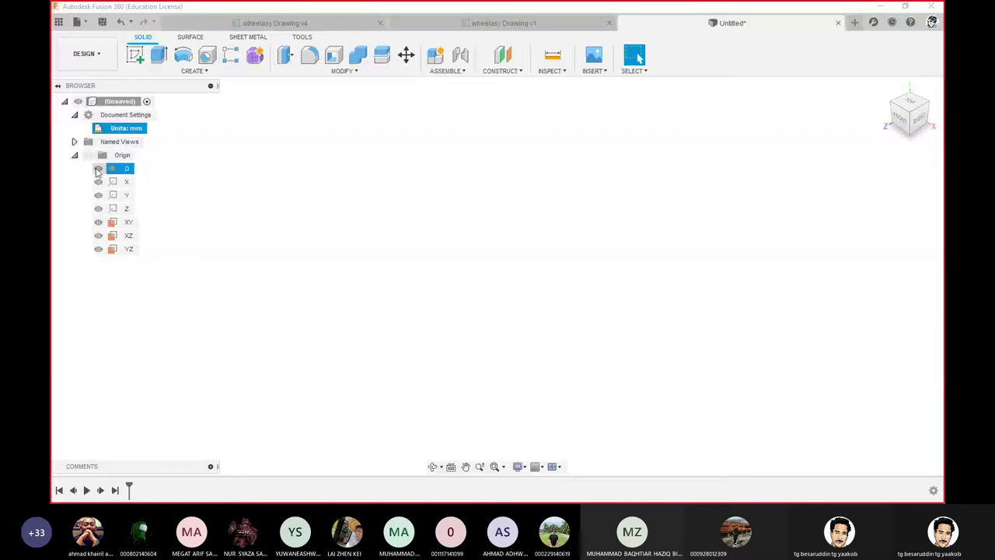
{"action": "left_click", "coordinate": [123, 169]}
{"action": "left_click", "coordinate": [74, 154]}
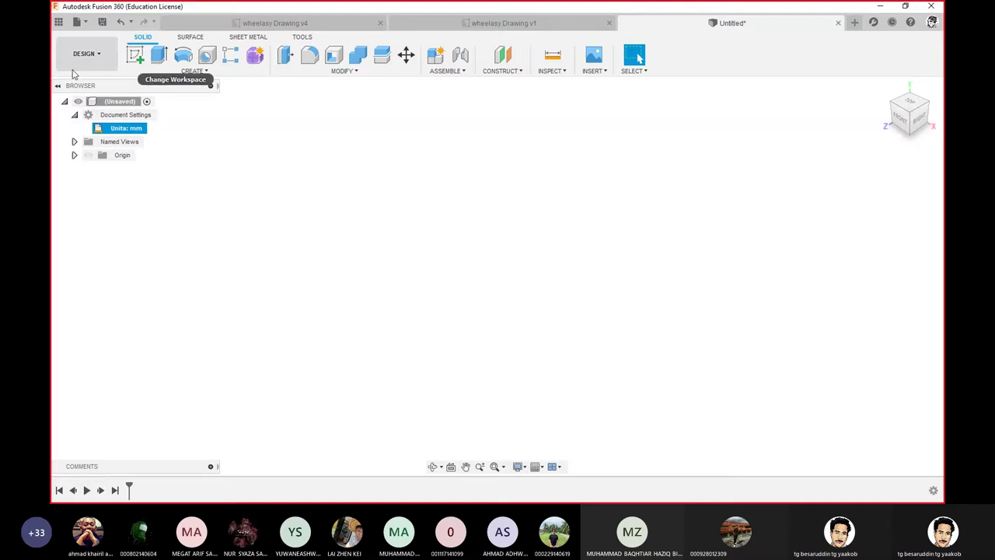
- Show the DESIGN workspace list with the Drawing options From Design and From Animation
{"action": "left_click", "coordinate": [99, 59]}
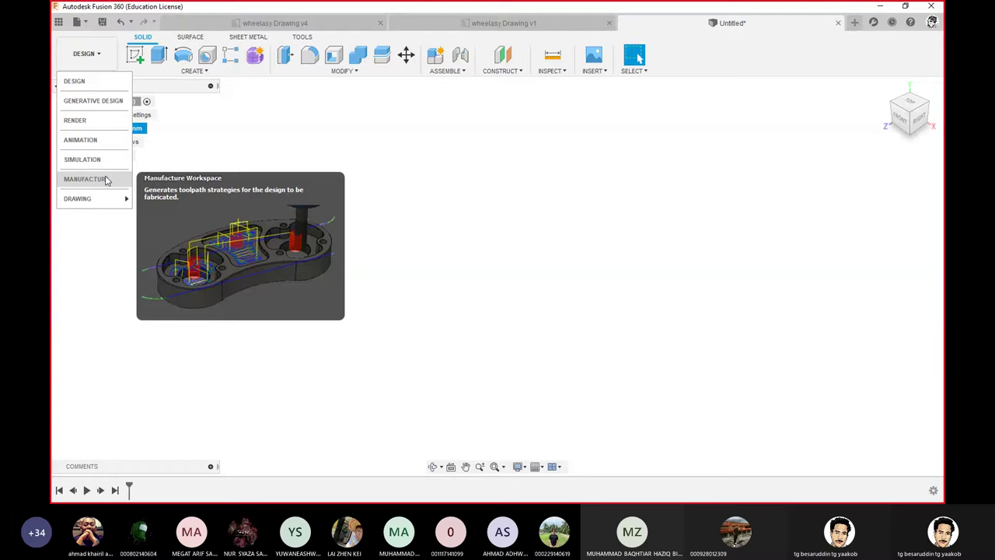
{"action": "mouse_move", "coordinate": [77, 199]}
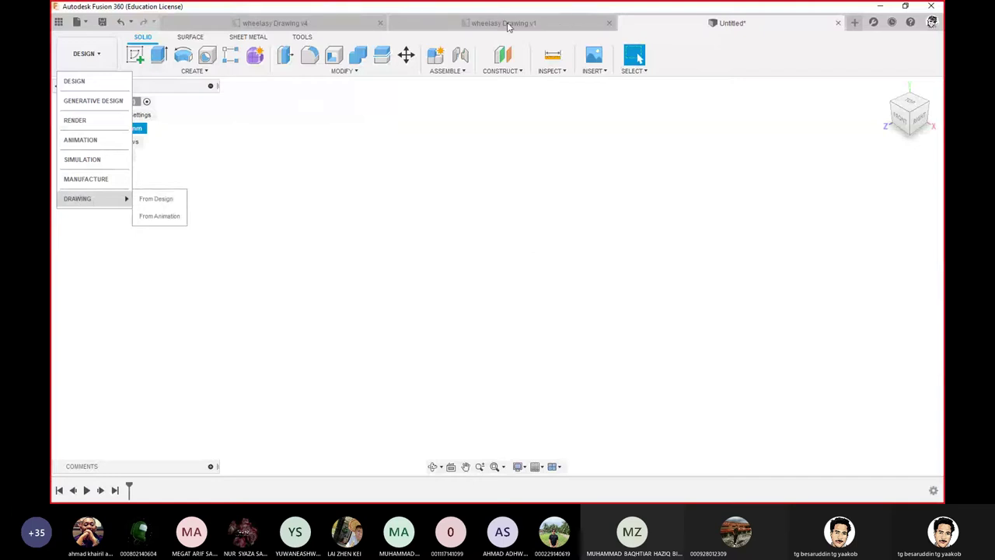
- View the whole wheelasy Drawing v4 sheet, then switch to the exploded wheelasy Drawing v1
{"action": "left_click", "coordinate": [267, 26]}
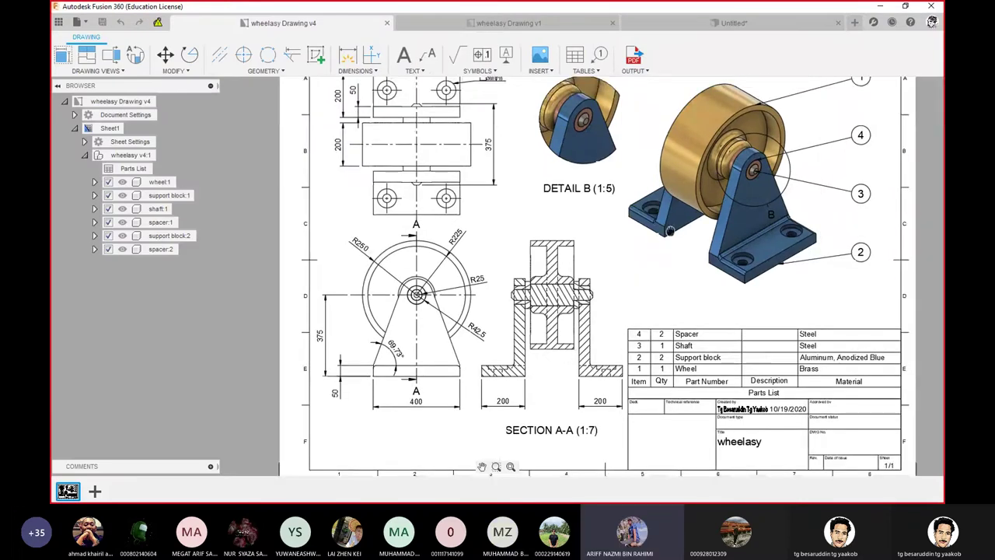
{"action": "scroll", "coordinate": [669, 231], "scroll_direction": "down", "scroll_amount": 3}
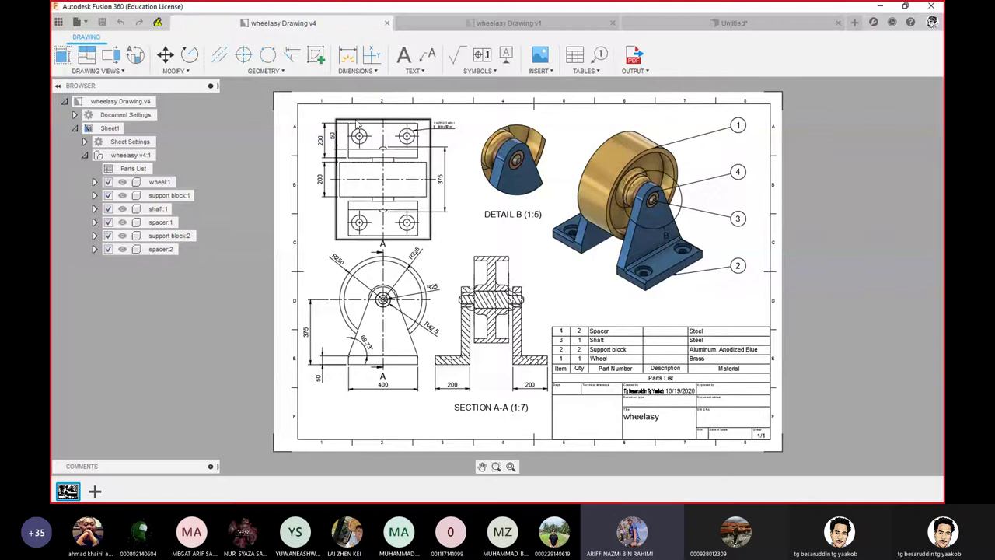
{"action": "left_click", "coordinate": [506, 26]}
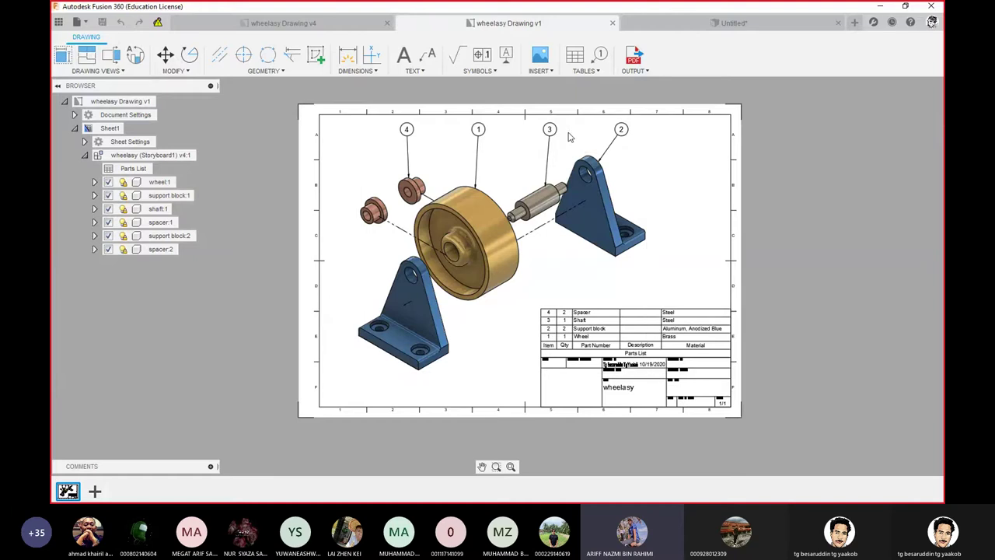
- In the Untitled design, browse the Surface, Sheet Metal, Tools and Make tool sets, ending on Solid
{"action": "left_click", "coordinate": [733, 23]}
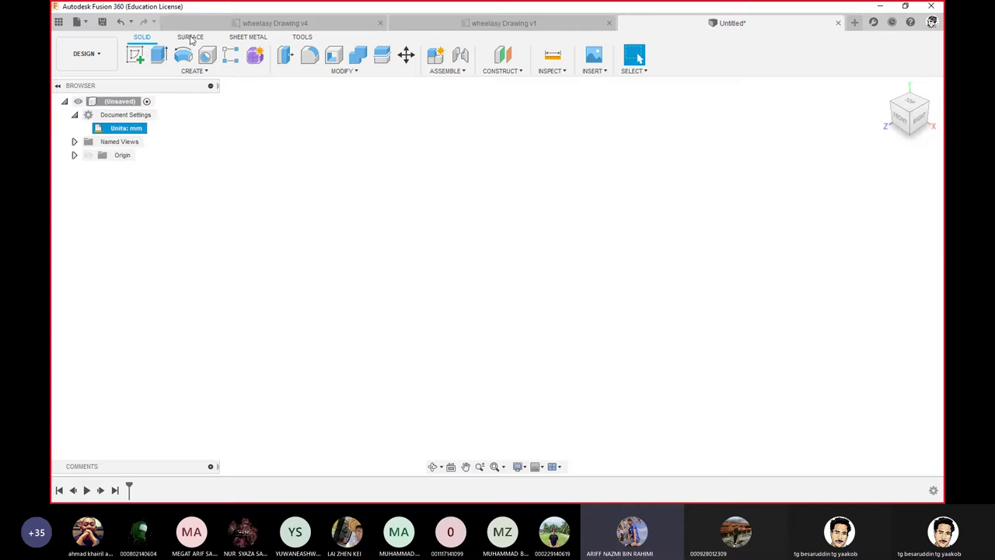
{"action": "left_click", "coordinate": [191, 39]}
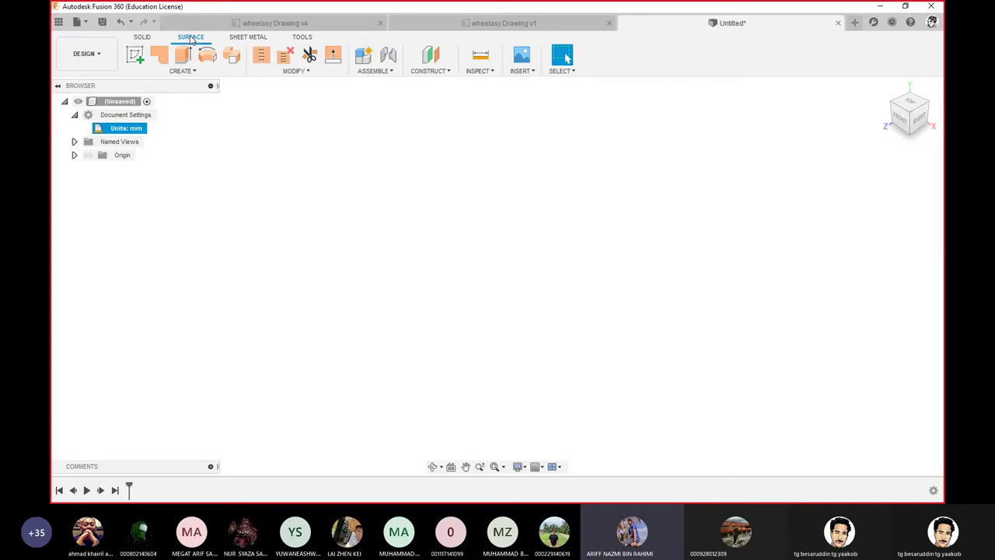
{"action": "left_click", "coordinate": [141, 38]}
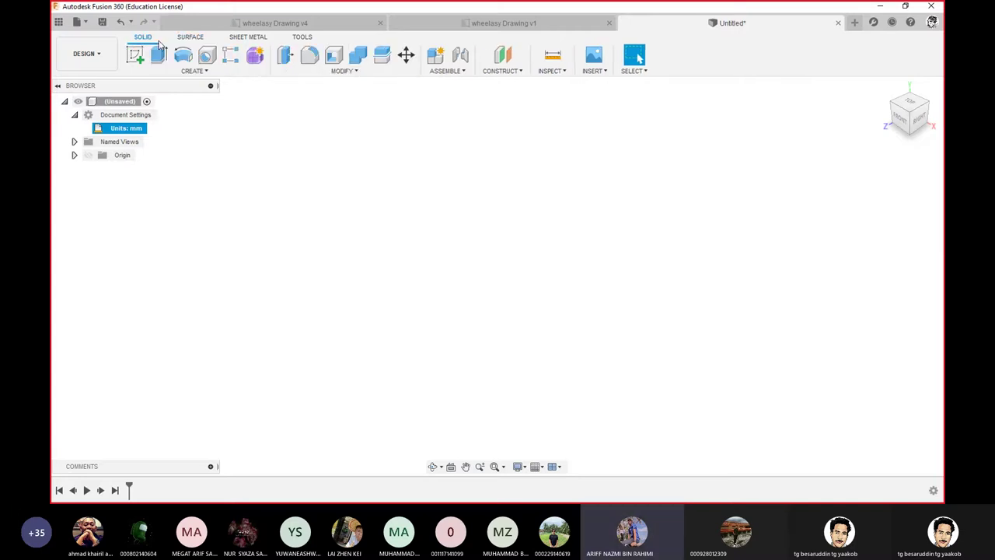
{"action": "left_click", "coordinate": [191, 39]}
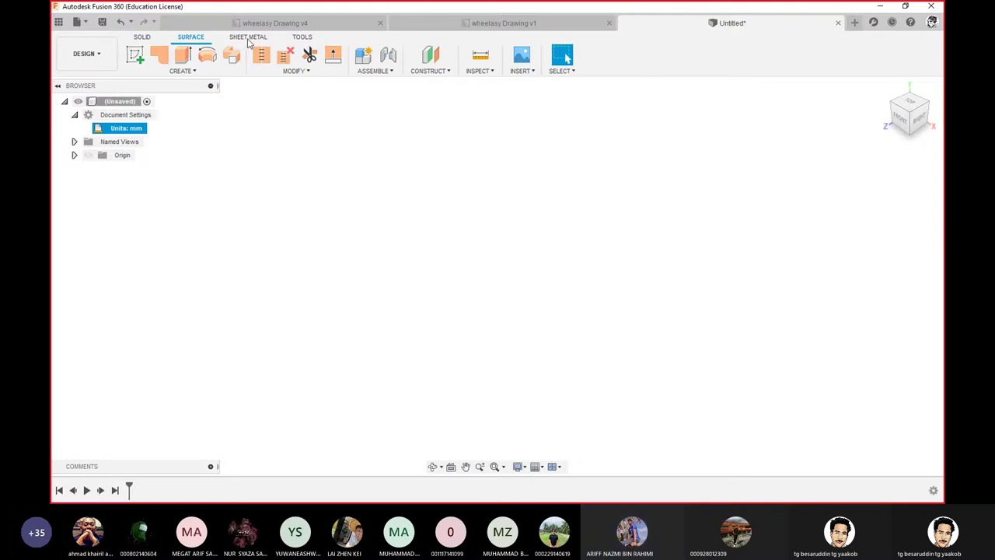
{"action": "left_click", "coordinate": [250, 41]}
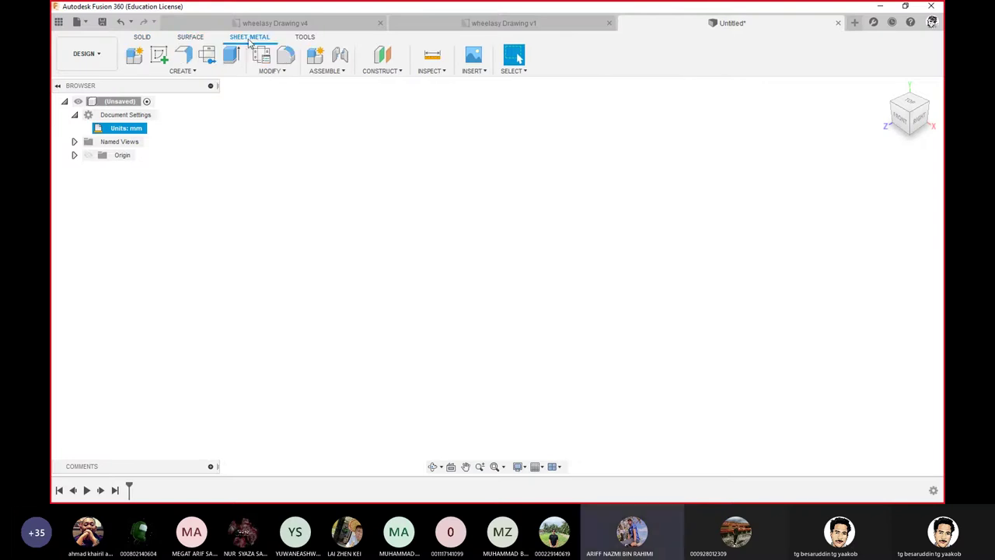
{"action": "left_click", "coordinate": [305, 37]}
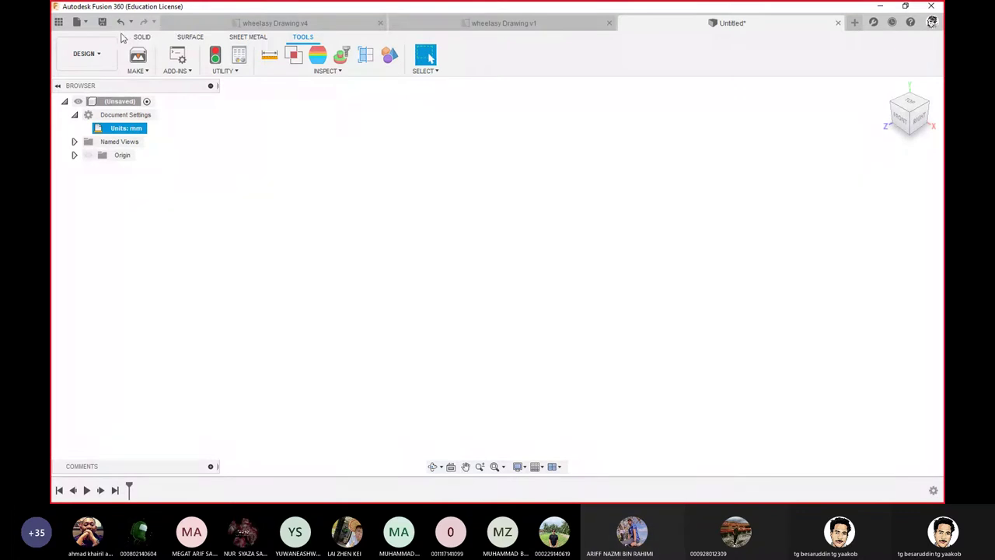
{"action": "left_click", "coordinate": [141, 71]}
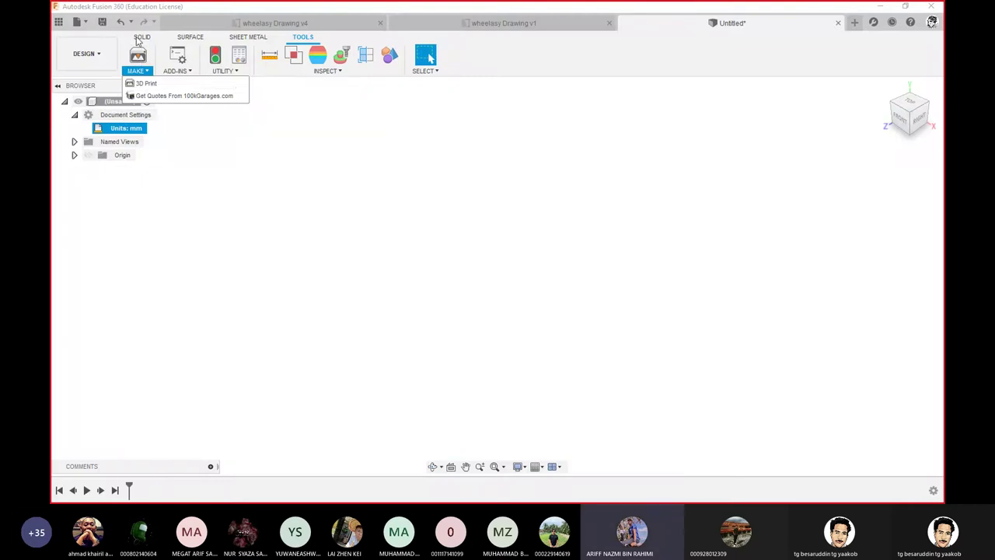
{"action": "left_click", "coordinate": [139, 38]}
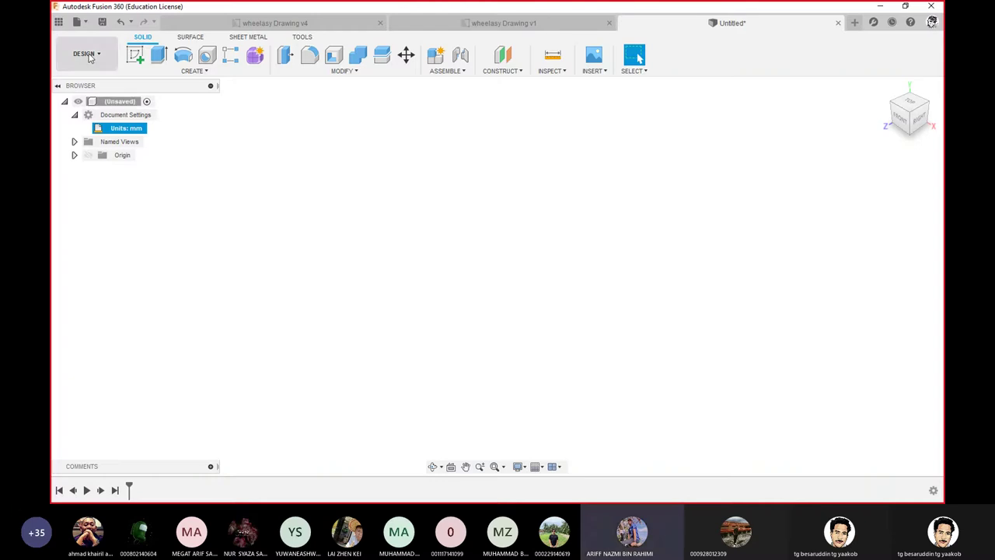
- Save the design as 'wheel assembly' in the default First Project
{"action": "left_click", "coordinate": [100, 23]}
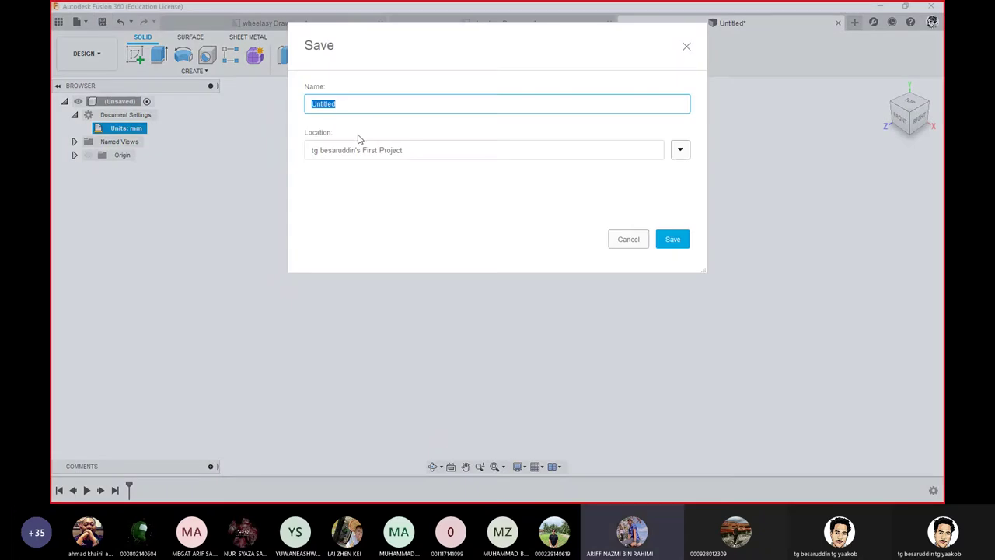
{"action": "type", "text": "wheel "}
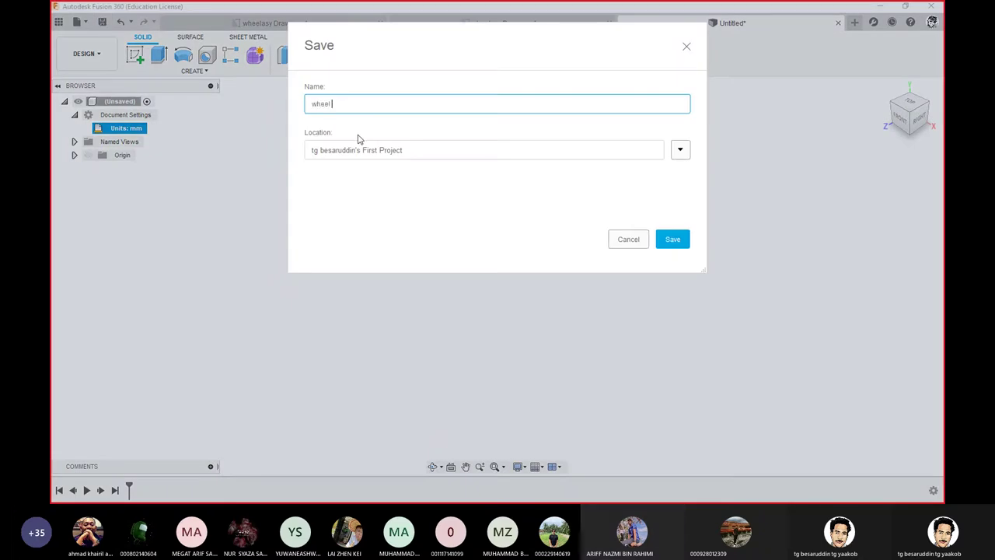
{"action": "type", "text": "assem"}
{"action": "type", "text": "bly"}
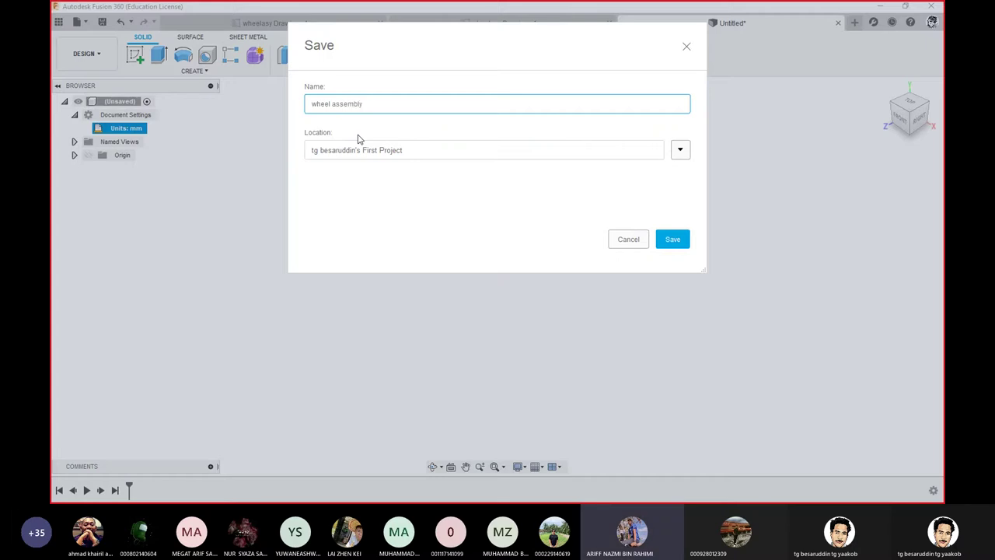
{"action": "left_click", "coordinate": [681, 151]}
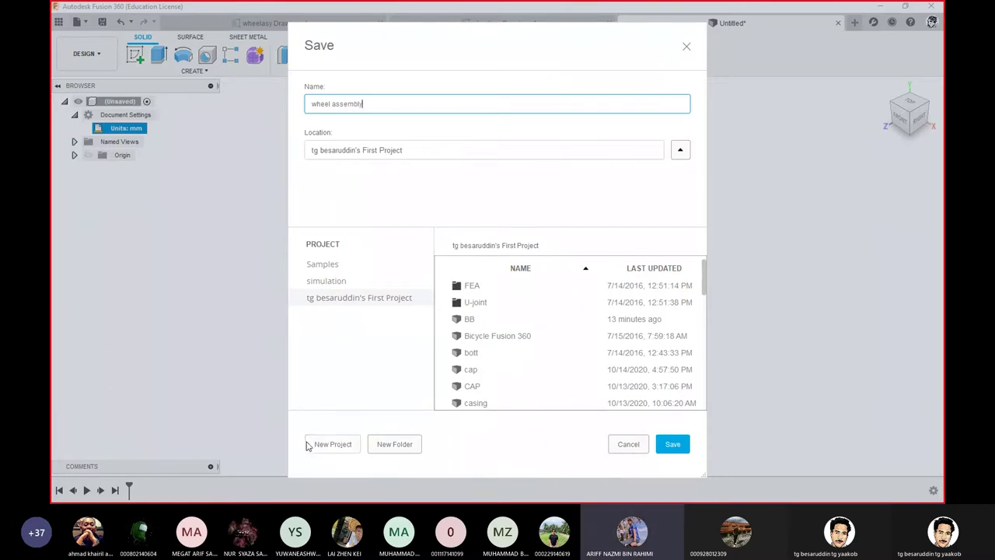
{"action": "left_click", "coordinate": [673, 447]}
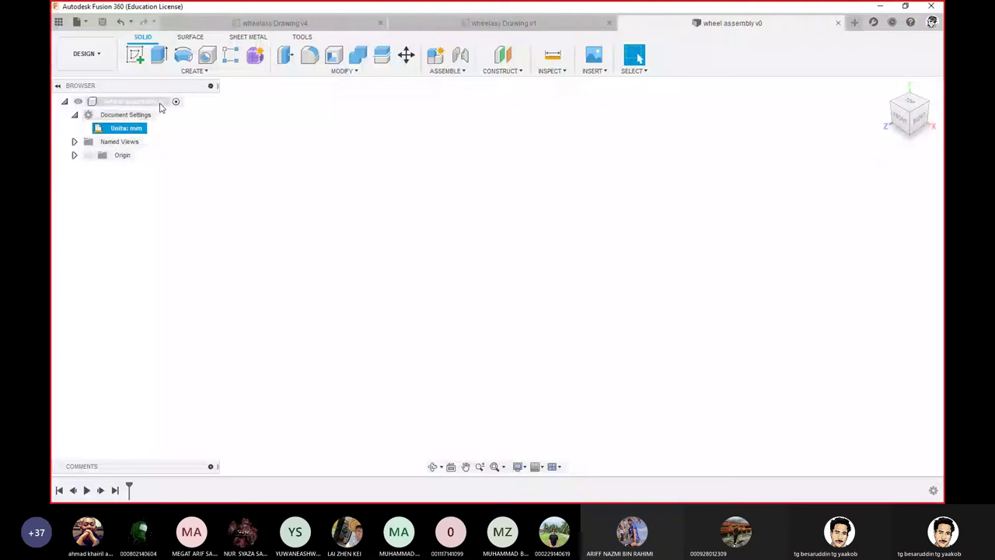
- Select the wheel assembly root node and bring up its context menu
{"action": "left_click", "coordinate": [164, 103]}
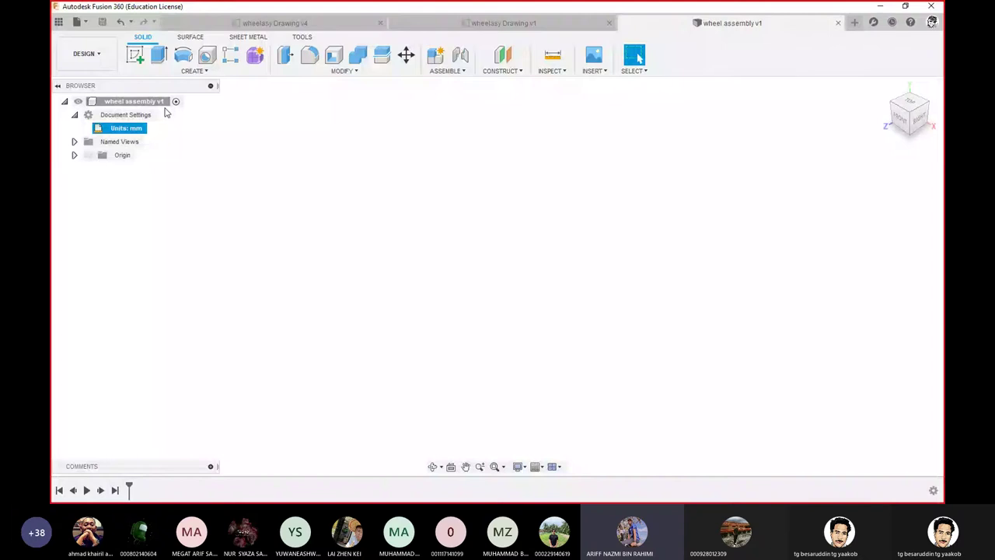
{"action": "right_click", "coordinate": [137, 105]}
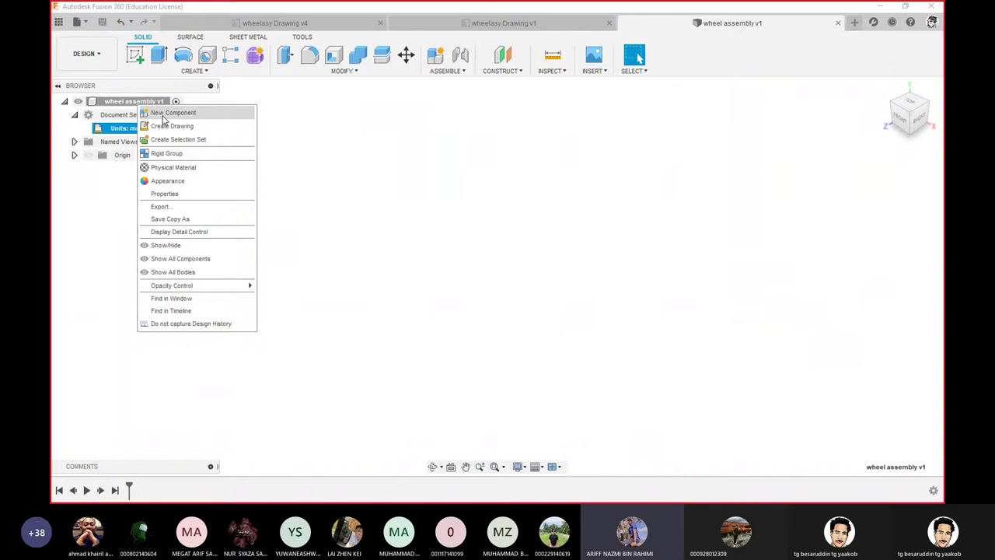
- Create a Standard internal component named 'wh' under the wheel assembly root
{"action": "key", "text": "Escape"}
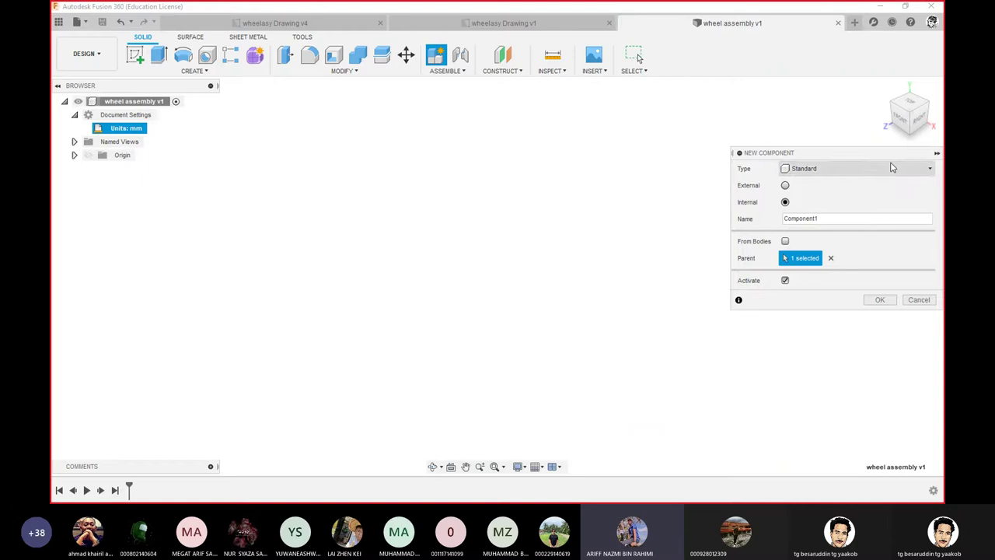
{"action": "mouse_move", "coordinate": [871, 148]}
{"action": "left_mouse_down"}
{"action": "mouse_move", "coordinate": [479, 153]}
{"action": "mouse_move", "coordinate": [457, 140]}
{"action": "left_mouse_up"}
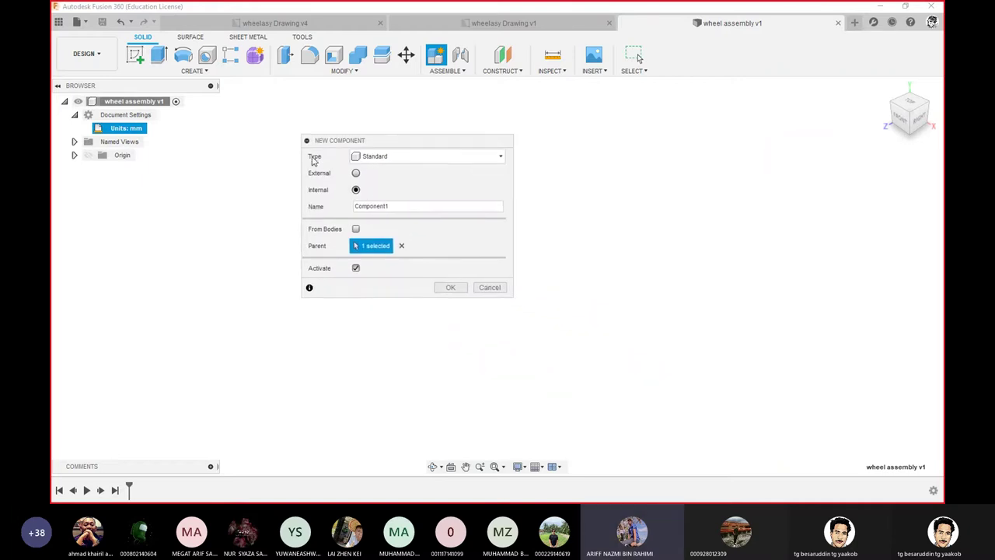
{"action": "left_click", "coordinate": [501, 158]}
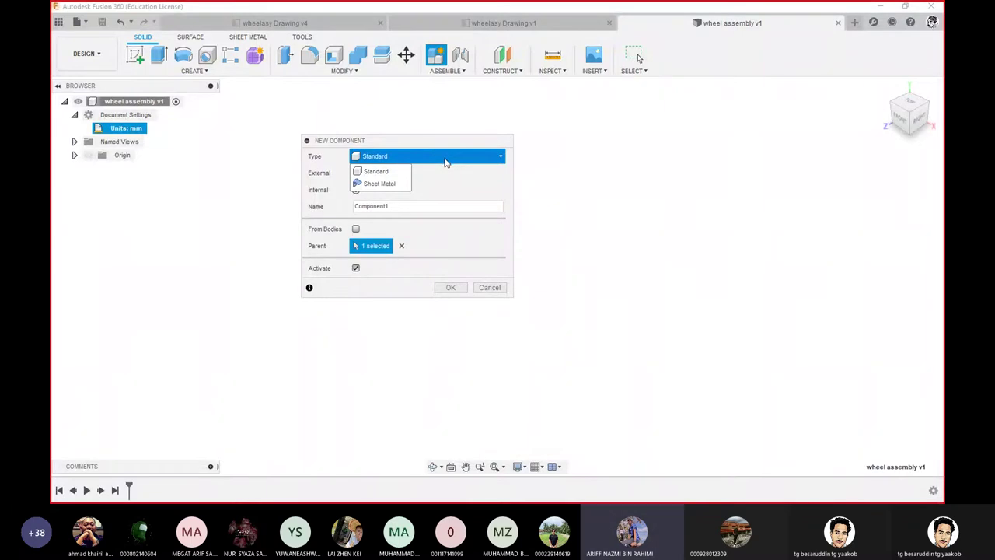
{"action": "left_click", "coordinate": [445, 160]}
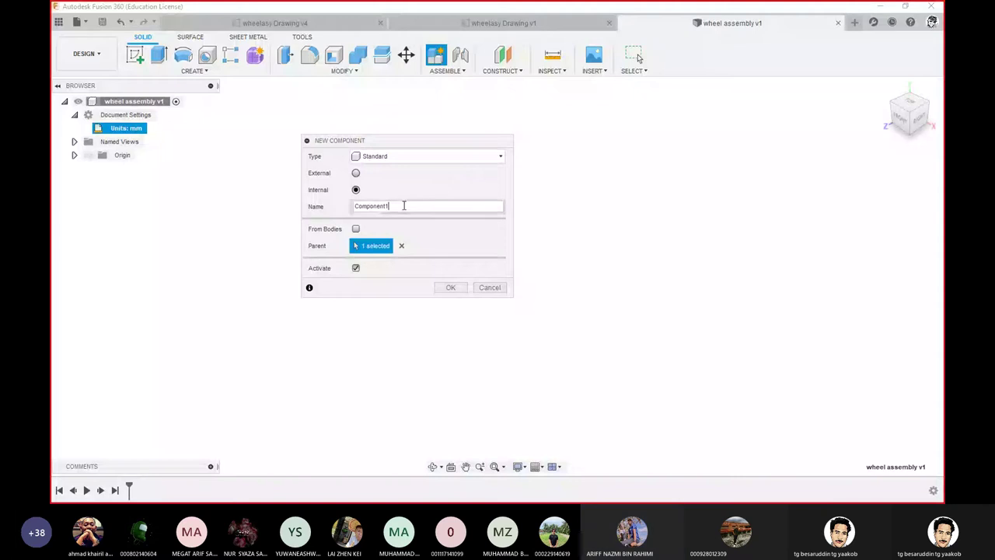
{"action": "left_click_drag", "start_coordinate": [390, 206], "coordinate": [321, 206]}
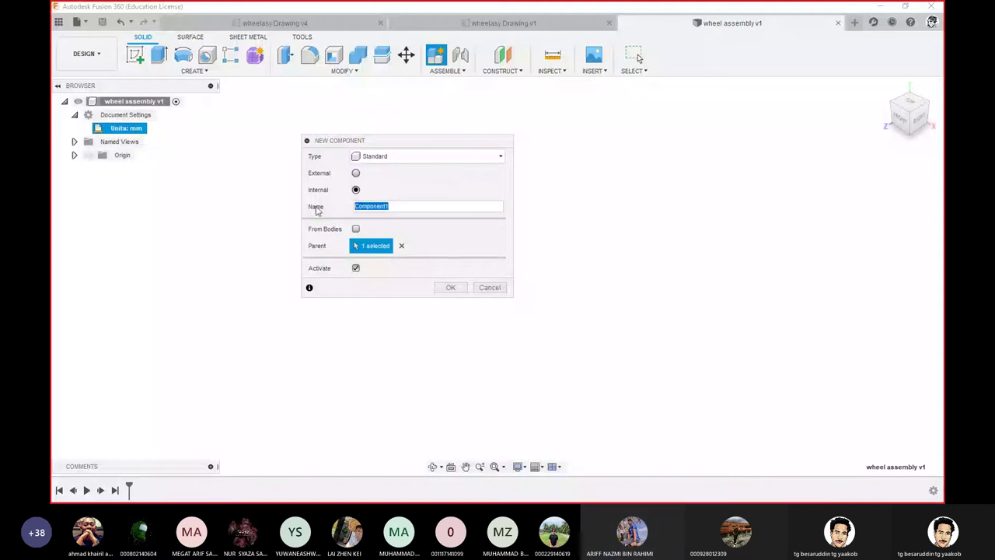
{"action": "type", "text": "wh"}
{"action": "key", "text": "Return"}
- Start a new sketch, make the wh:1 component active, and orbit around its origin planes
{"action": "key", "text": "e"}
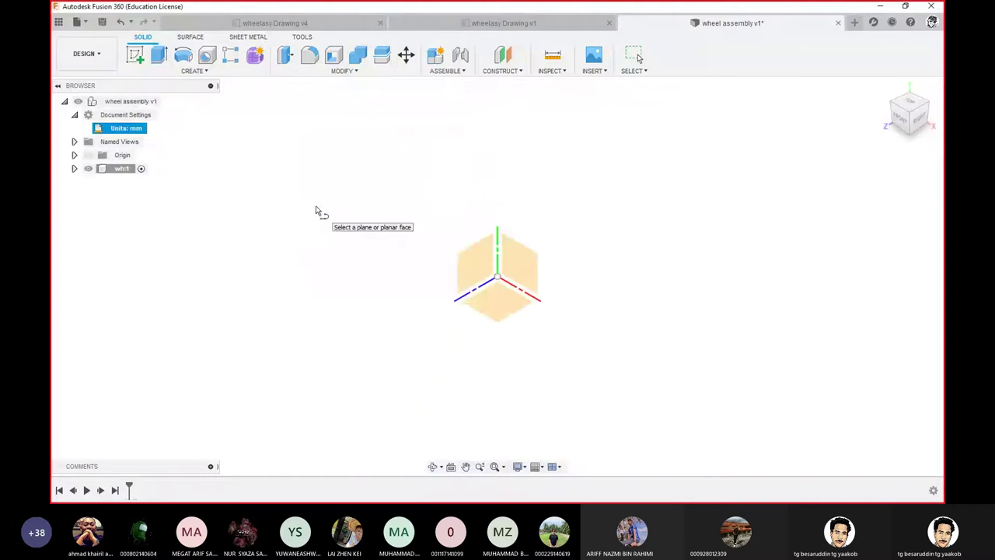
{"action": "left_click", "coordinate": [474, 260]}
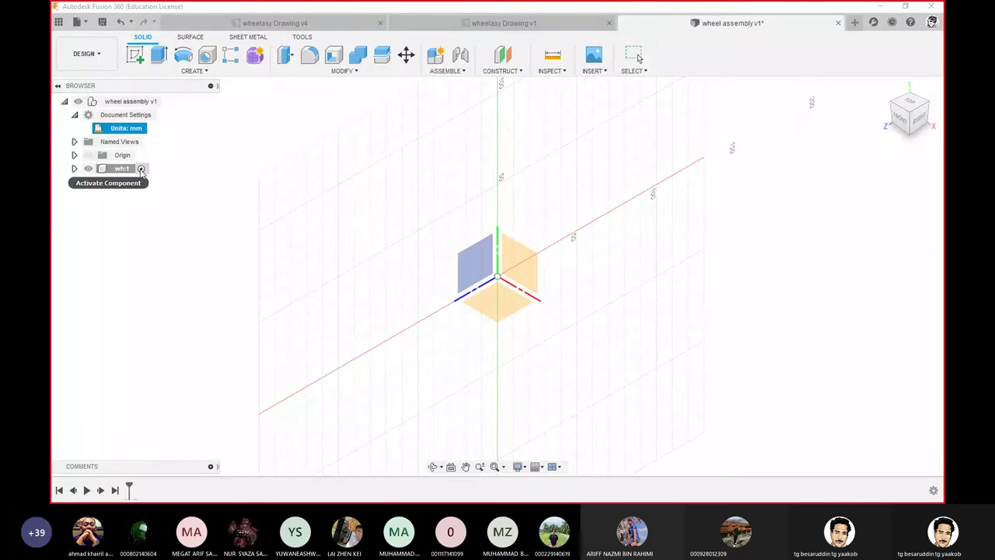
{"action": "left_click", "coordinate": [140, 170]}
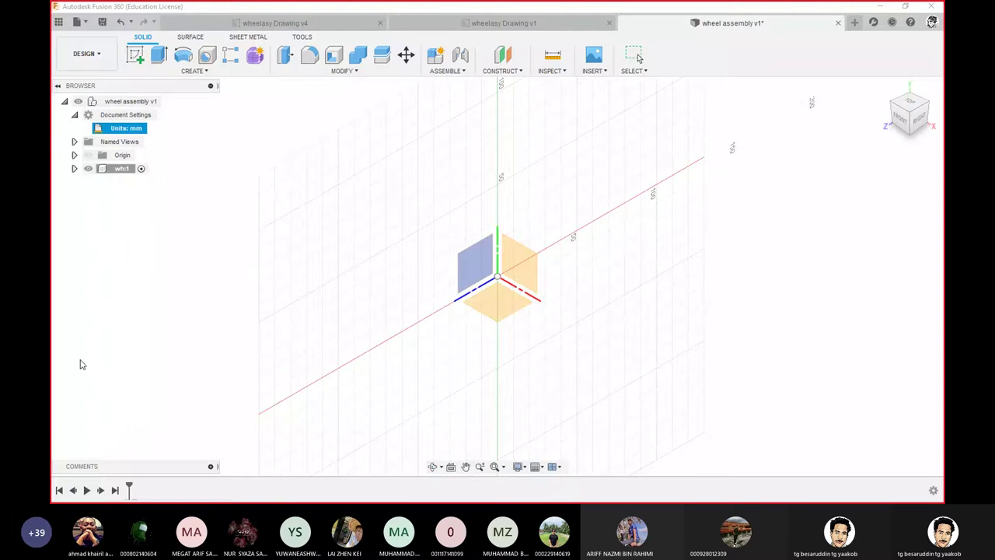
{"action": "mouse_move", "coordinate": [238, 206]}
{"action": "middle_mouse_down", "text": "shift"}
{"action": "mouse_move", "coordinate": [615, 344]}
{"action": "mouse_move", "coordinate": [278, 263]}
{"action": "middle_mouse_up", "text": "shift"}
{"action": "mouse_move", "coordinate": [563, 204]}
{"action": "middle_mouse_down", "text": "shift"}
{"action": "mouse_move", "coordinate": [550, 333]}
{"action": "mouse_move", "coordinate": [351, 240]}
{"action": "mouse_move", "coordinate": [661, 278]}
{"action": "mouse_move", "coordinate": [536, 339]}
{"action": "mouse_move", "coordinate": [395, 199]}
{"action": "middle_mouse_up", "text": "shift"}
{"action": "mouse_move", "coordinate": [456, 173]}
{"action": "middle_mouse_down", "text": "shift"}
{"action": "mouse_move", "coordinate": [466, 300]}
{"action": "mouse_move", "coordinate": [476, 219]}
{"action": "middle_mouse_up", "text": "shift"}
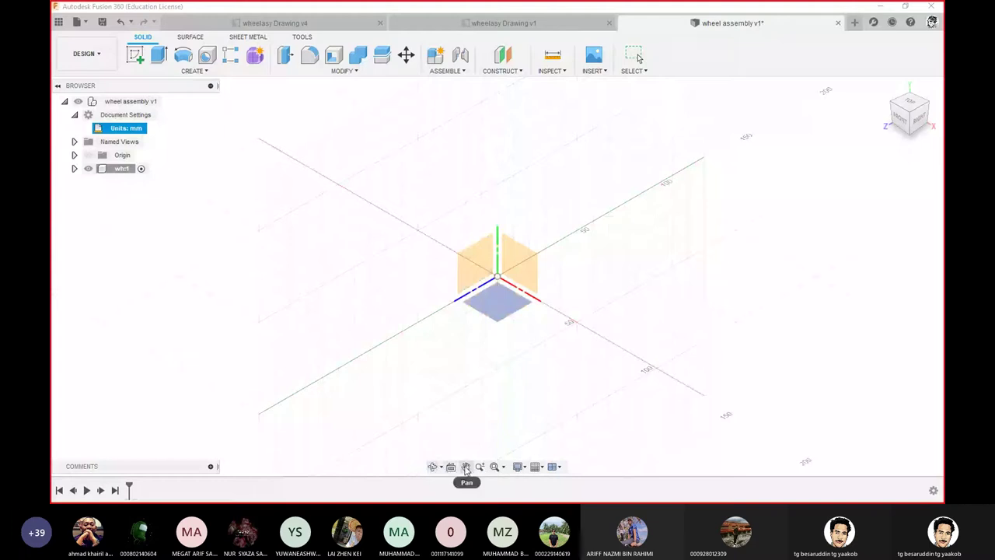
{"action": "left_click", "coordinate": [466, 466]}
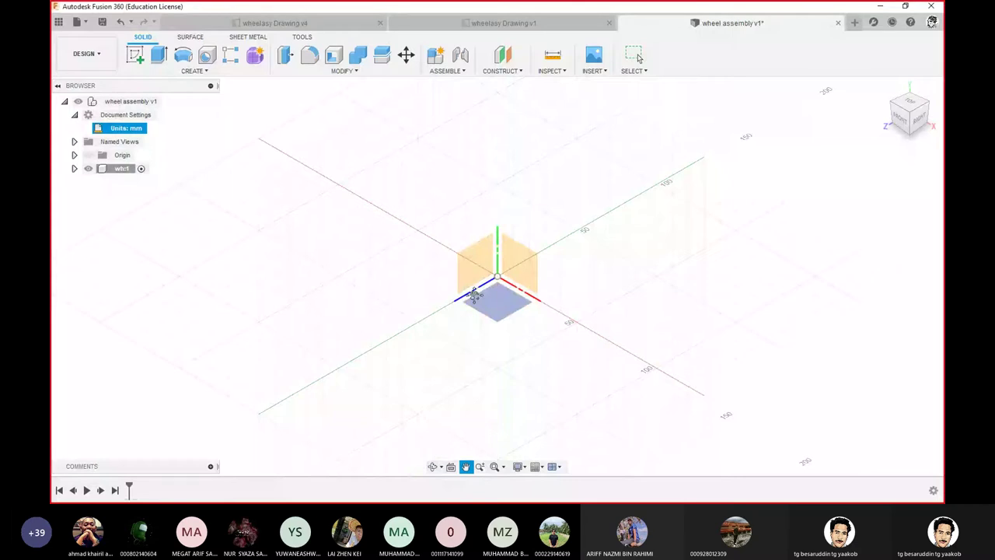
{"action": "mouse_move", "coordinate": [476, 298]}
{"action": "left_mouse_down"}
{"action": "mouse_move", "coordinate": [407, 279]}
{"action": "mouse_move", "coordinate": [362, 288]}
{"action": "left_mouse_up"}
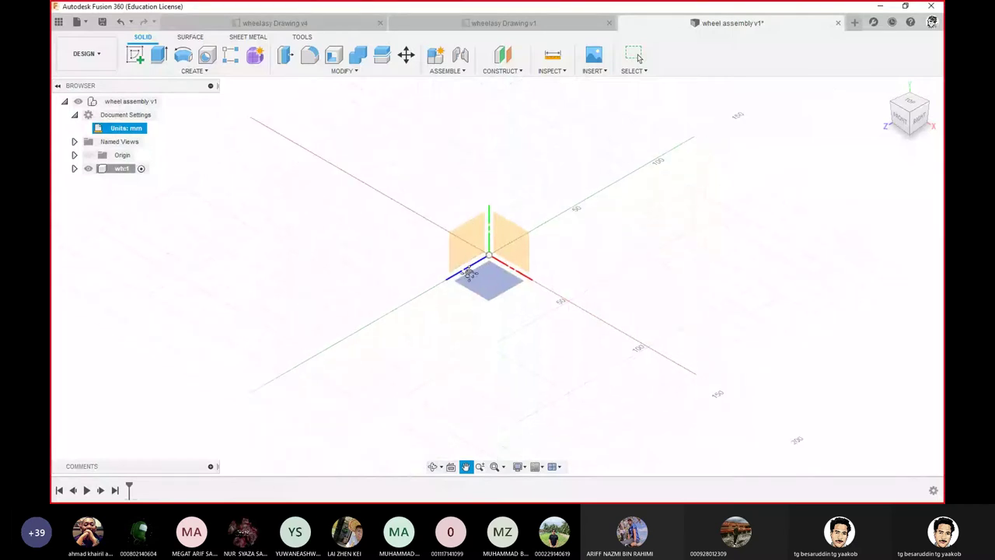
{"action": "left_click", "coordinate": [480, 466]}
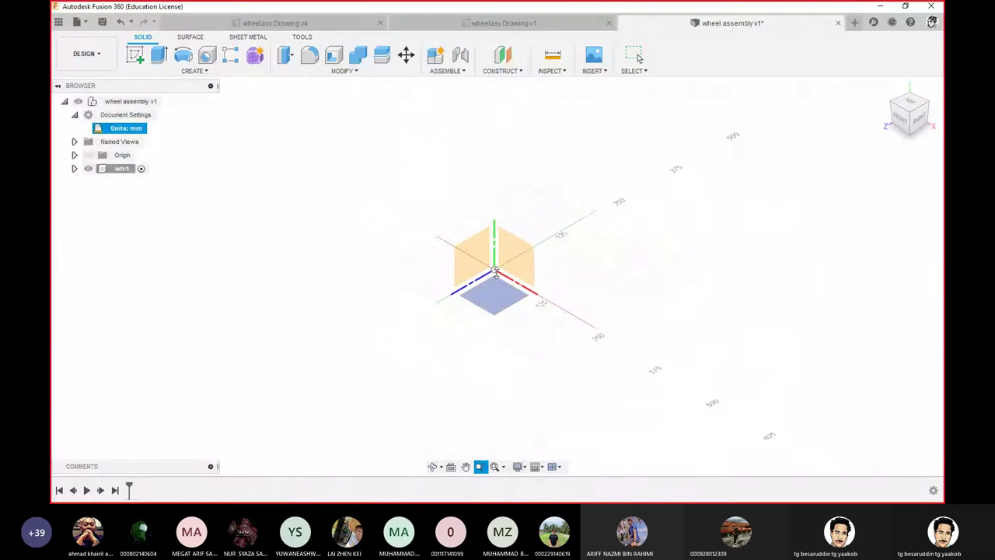
{"action": "mouse_move", "coordinate": [493, 354]}
{"action": "left_mouse_down"}
{"action": "mouse_move", "coordinate": [492, 329]}
{"action": "mouse_move", "coordinate": [490, 412]}
{"action": "mouse_move", "coordinate": [486, 306]}
{"action": "mouse_move", "coordinate": [488, 315]}
{"action": "left_mouse_up"}
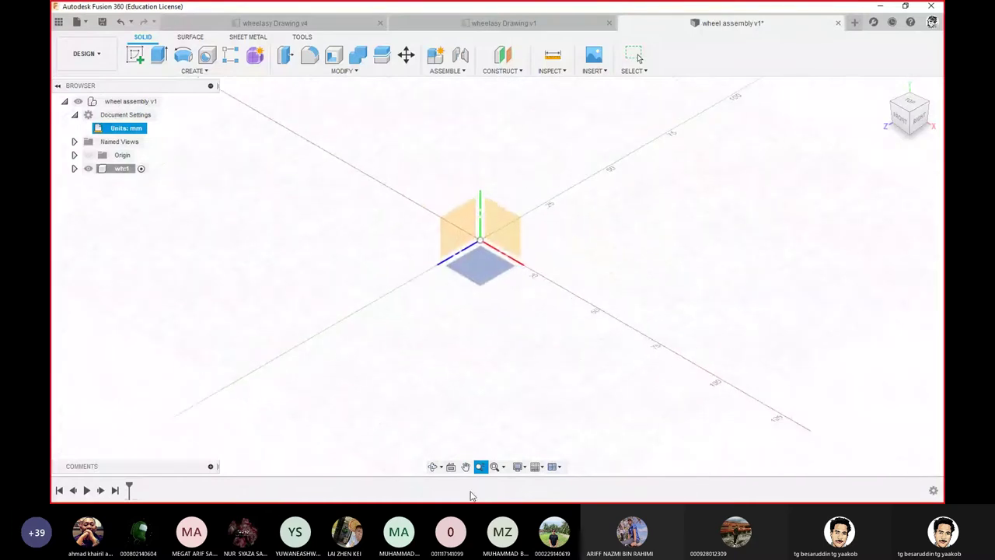
{"action": "left_click", "coordinate": [501, 468]}
{"action": "left_click", "coordinate": [503, 467]}
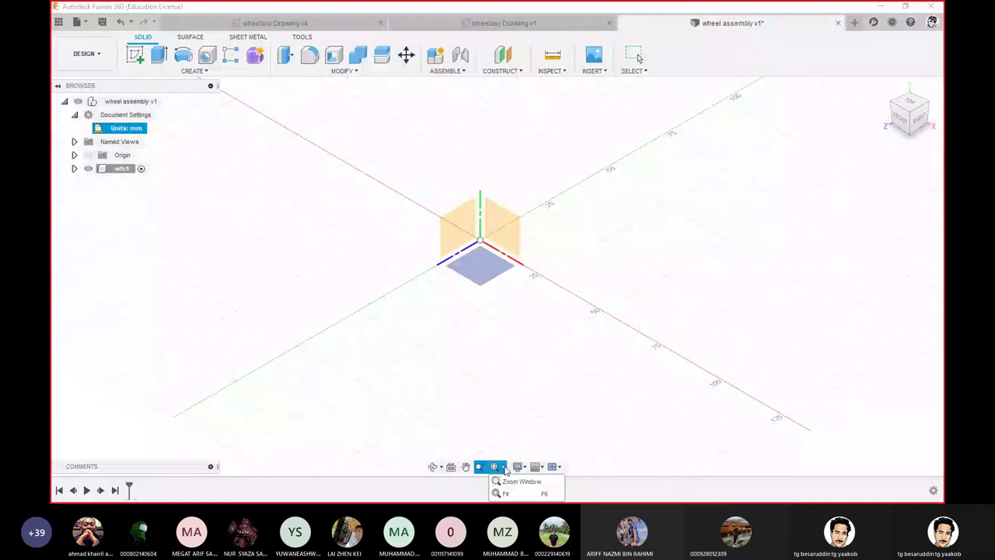
{"action": "left_click", "coordinate": [509, 479]}
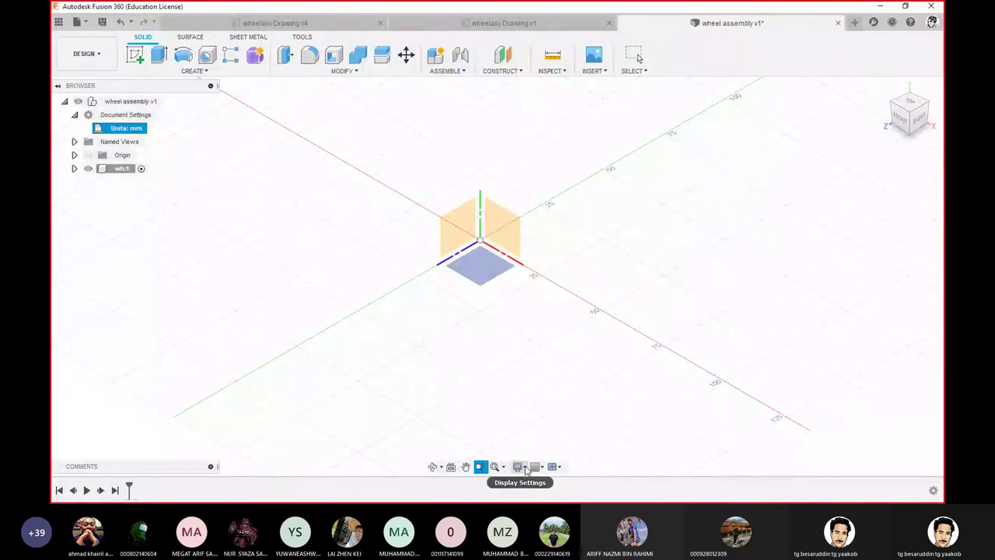
{"action": "left_click", "coordinate": [538, 467]}
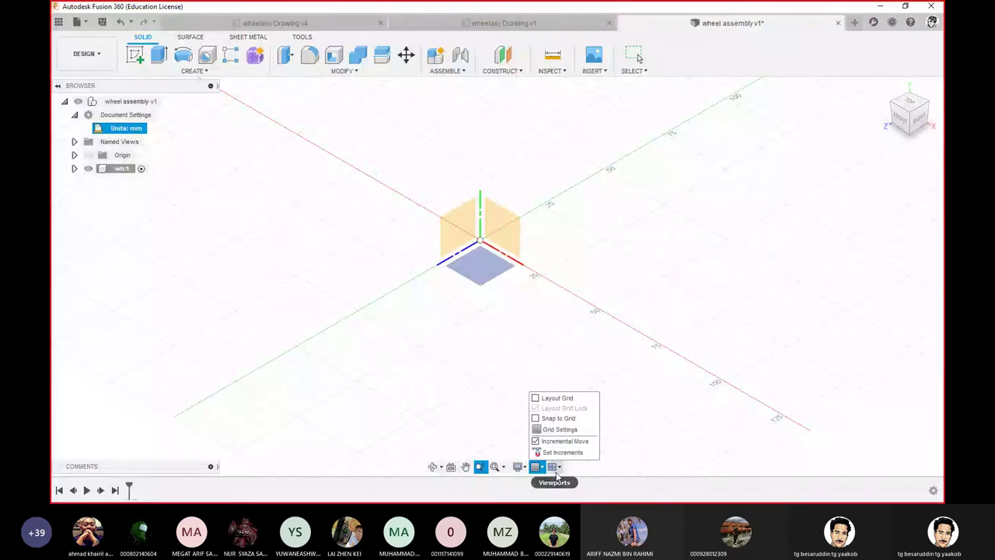
{"action": "left_click", "coordinate": [560, 469]}
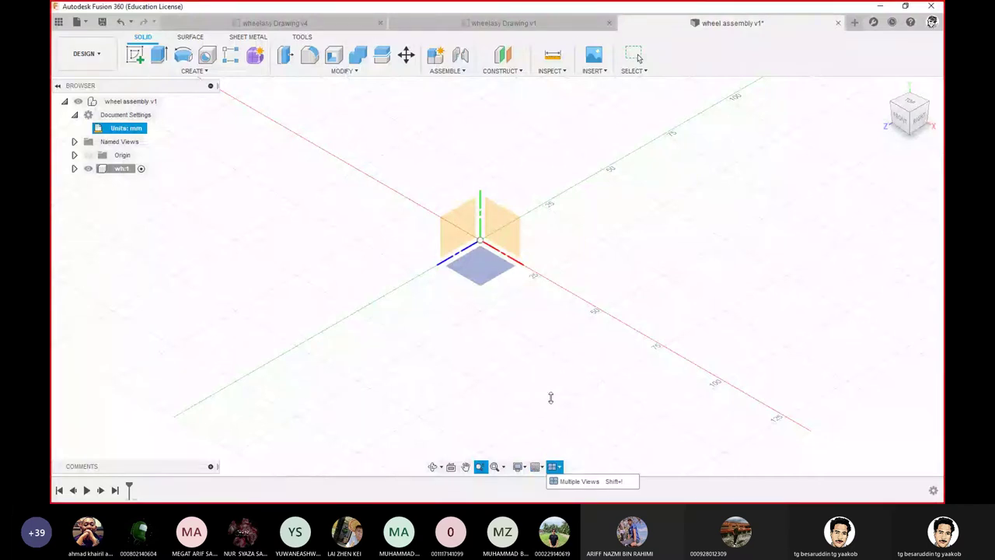
{"action": "key", "text": "Escape"}
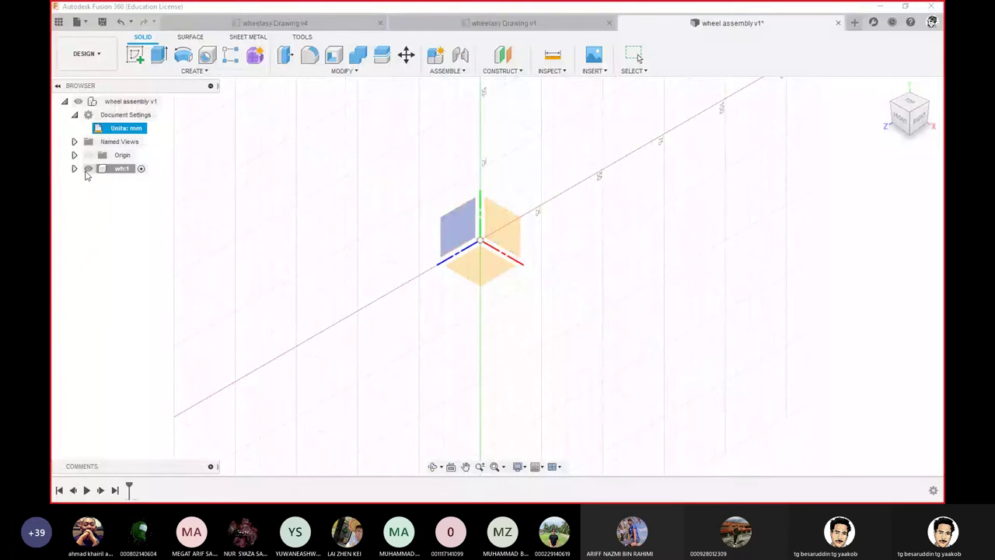
- Toggle the wh:1 component's visibility off and on repeatedly, leaving it visible
{"action": "left_click", "coordinate": [88, 169]}
{"action": "left_click", "coordinate": [88, 169]}
{"action": "left_click", "coordinate": [88, 169]}
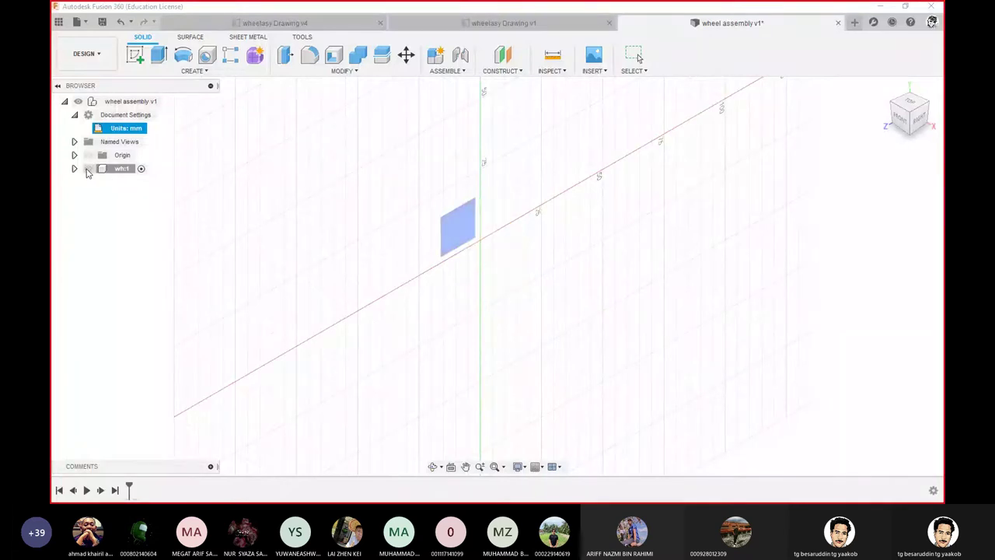
{"action": "left_click", "coordinate": [88, 169]}
{"action": "left_click", "coordinate": [88, 168]}
{"action": "left_click", "coordinate": [87, 169]}
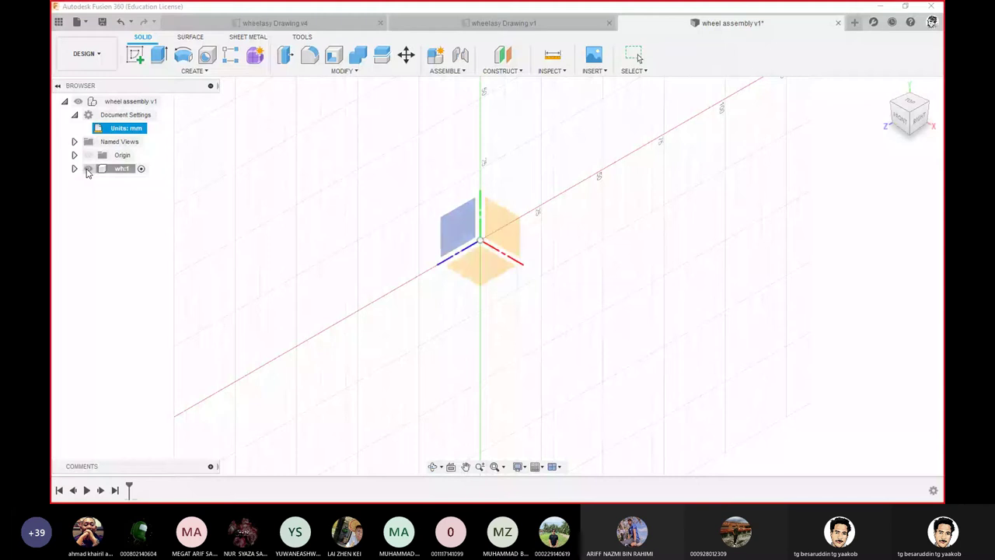
{"action": "left_click", "coordinate": [89, 170]}
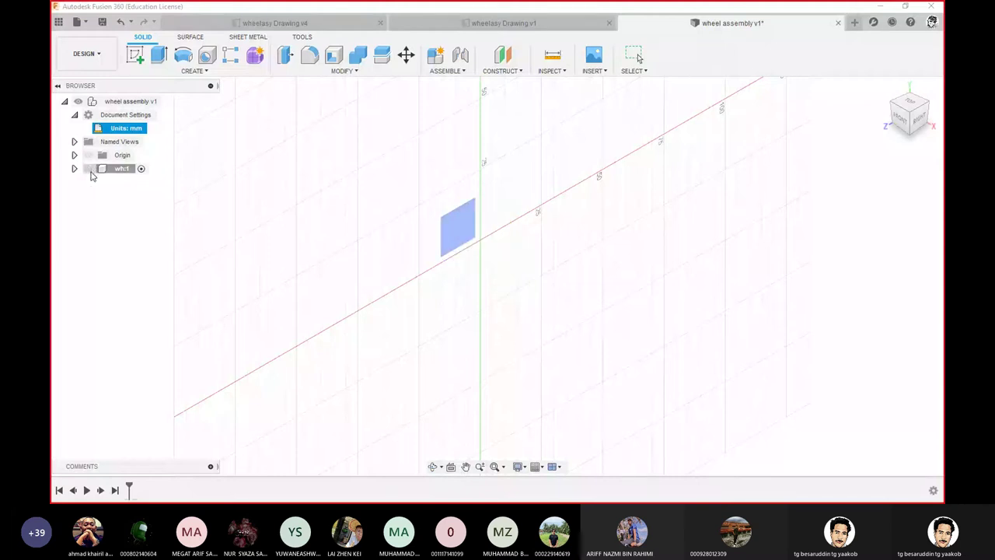
{"action": "left_click", "coordinate": [90, 172]}
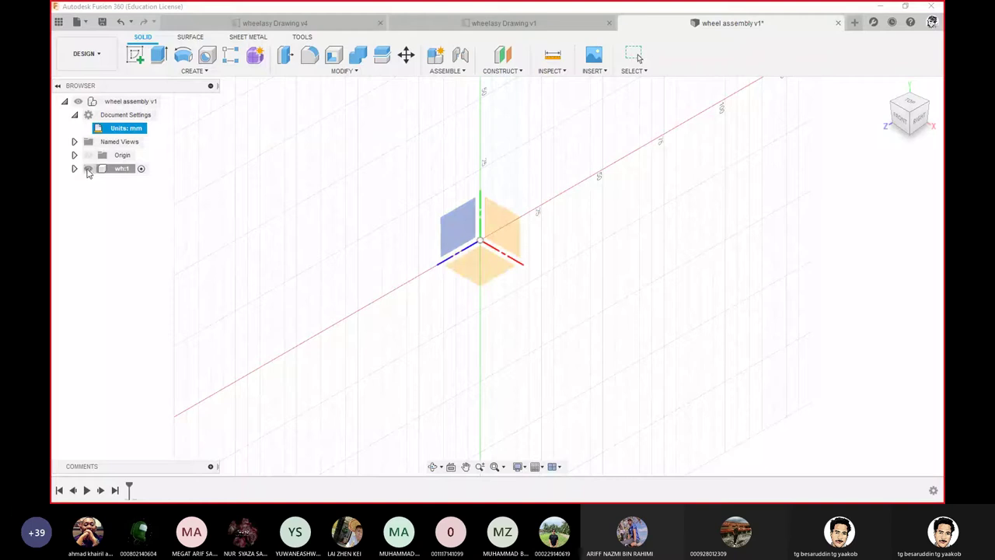
{"action": "left_click", "coordinate": [88, 170]}
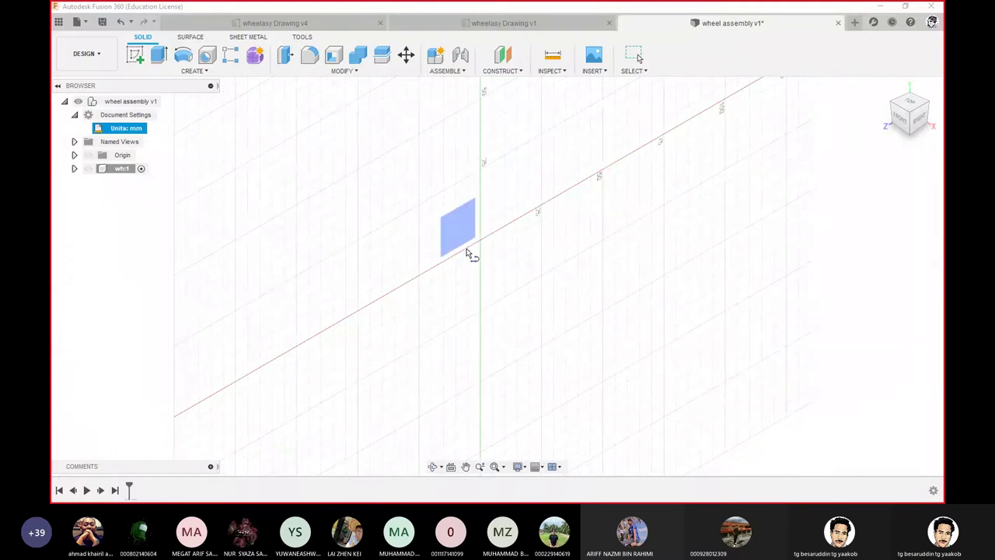
{"action": "left_click", "coordinate": [89, 169]}
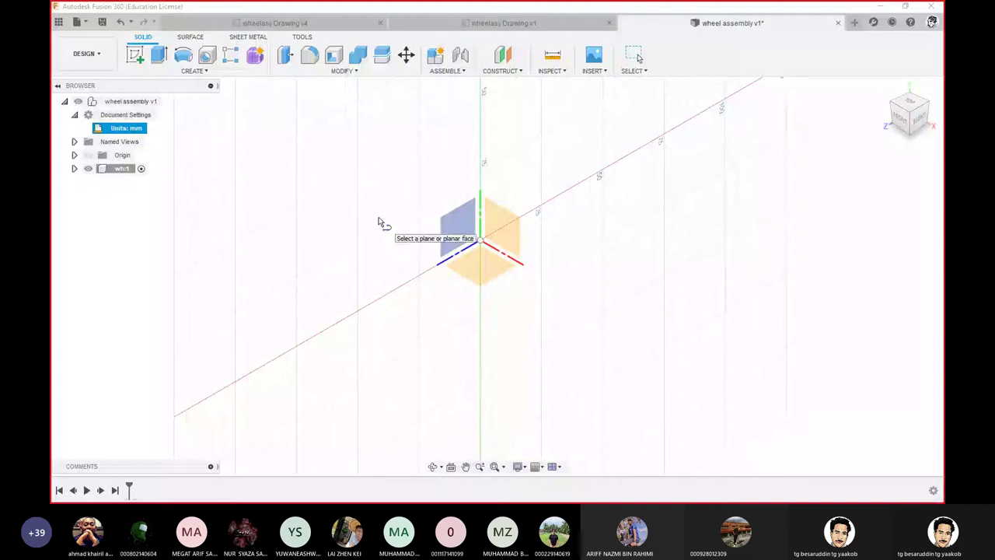
- Return to the Home view and expand wh:1 to list its Origin folder
{"action": "middle_click_drag", "start_coordinate": [381, 223], "coordinate": [707, 234], "text": "shift"}
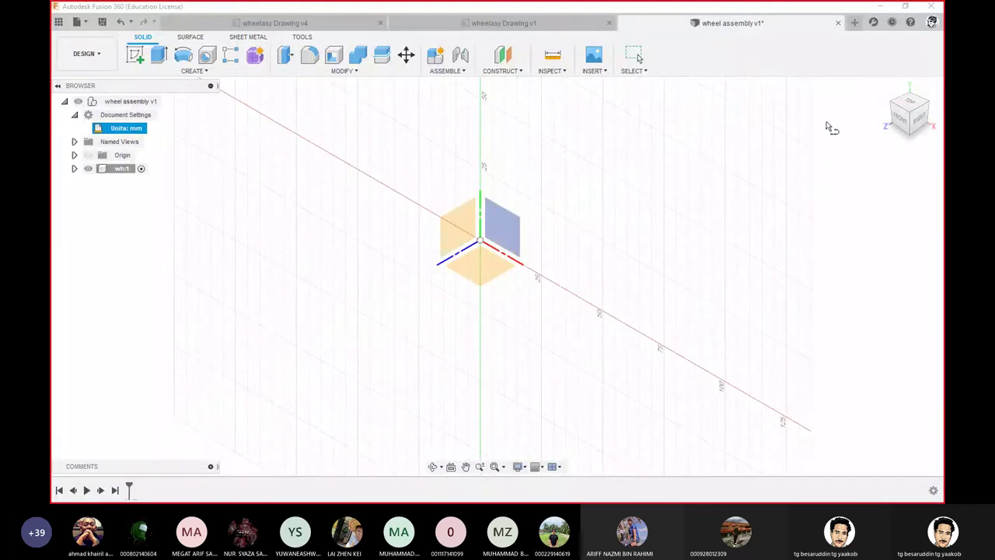
{"action": "left_click", "coordinate": [885, 88]}
{"action": "mouse_move", "coordinate": [908, 112]}
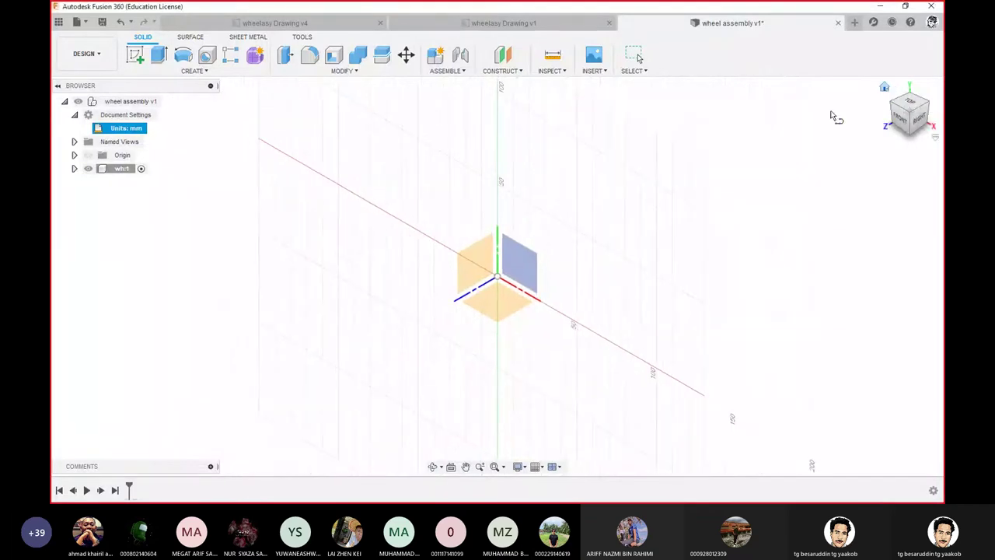
{"action": "mouse_move", "coordinate": [589, 200]}
{"action": "middle_mouse_down", "text": "shift"}
{"action": "mouse_move", "coordinate": [458, 257]}
{"action": "mouse_move", "coordinate": [455, 340]}
{"action": "mouse_move", "coordinate": [855, 309]}
{"action": "middle_mouse_up", "text": "shift"}
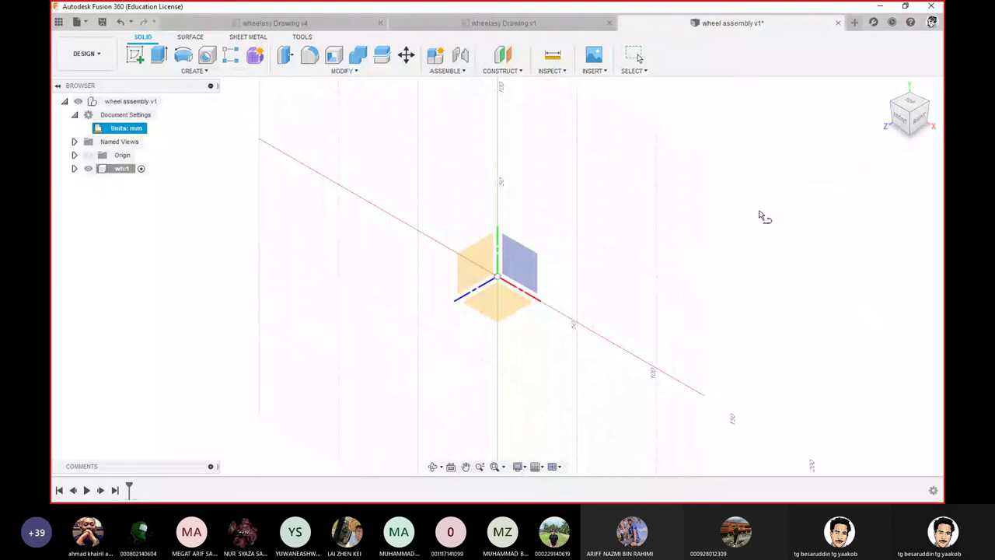
{"action": "mouse_move", "coordinate": [770, 223]}
{"action": "middle_mouse_down", "text": "shift"}
{"action": "mouse_move", "coordinate": [624, 442]}
{"action": "mouse_move", "coordinate": [444, 226]}
{"action": "mouse_move", "coordinate": [516, 262]}
{"action": "mouse_move", "coordinate": [556, 244]}
{"action": "mouse_move", "coordinate": [524, 249]}
{"action": "mouse_move", "coordinate": [590, 241]}
{"action": "mouse_move", "coordinate": [537, 233]}
{"action": "mouse_move", "coordinate": [502, 267]}
{"action": "mouse_move", "coordinate": [576, 303]}
{"action": "mouse_move", "coordinate": [628, 273]}
{"action": "mouse_move", "coordinate": [583, 231]}
{"action": "mouse_move", "coordinate": [684, 264]}
{"action": "middle_mouse_up", "text": "shift"}
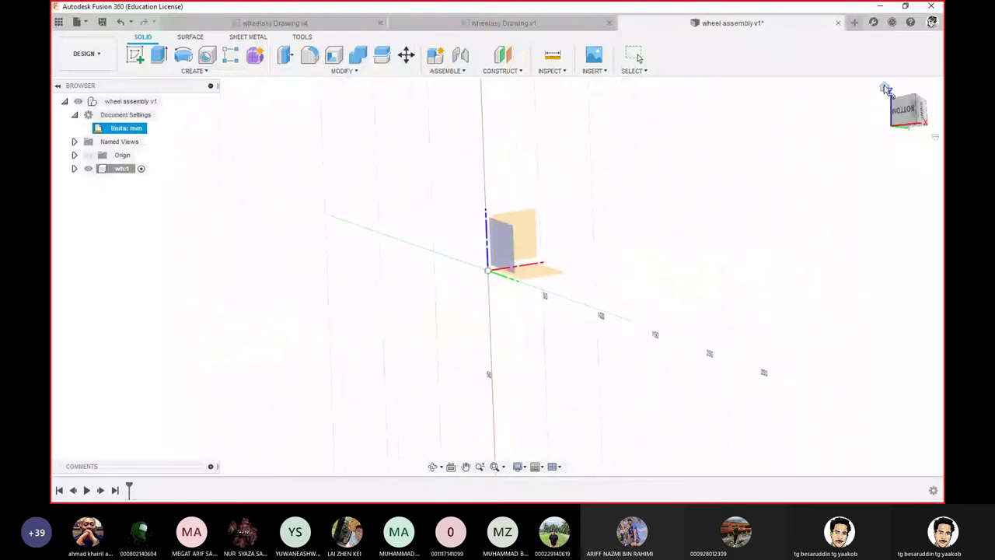
{"action": "left_click", "coordinate": [885, 89]}
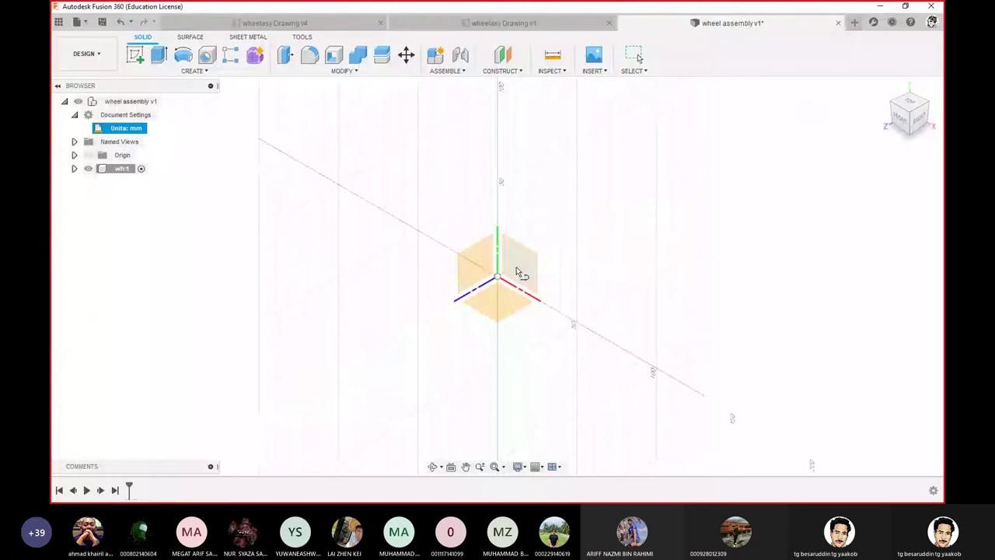
{"action": "left_click", "coordinate": [73, 170]}
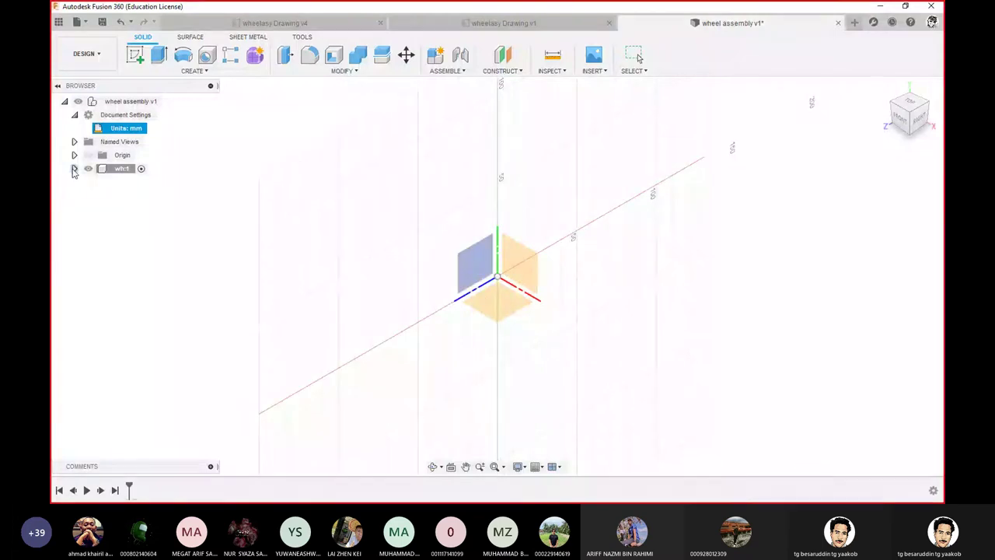
{"action": "left_click", "coordinate": [84, 182]}
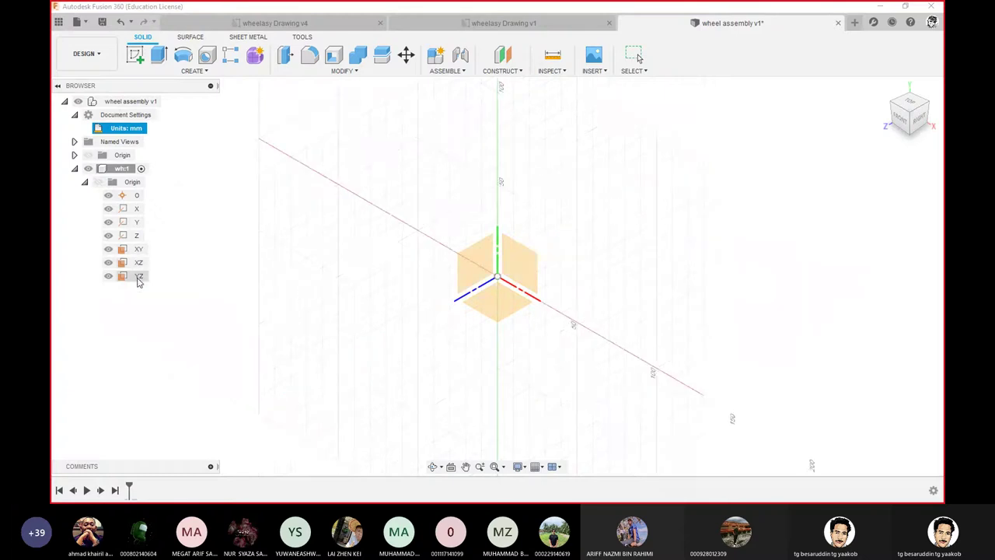
{"action": "left_click", "coordinate": [85, 182]}
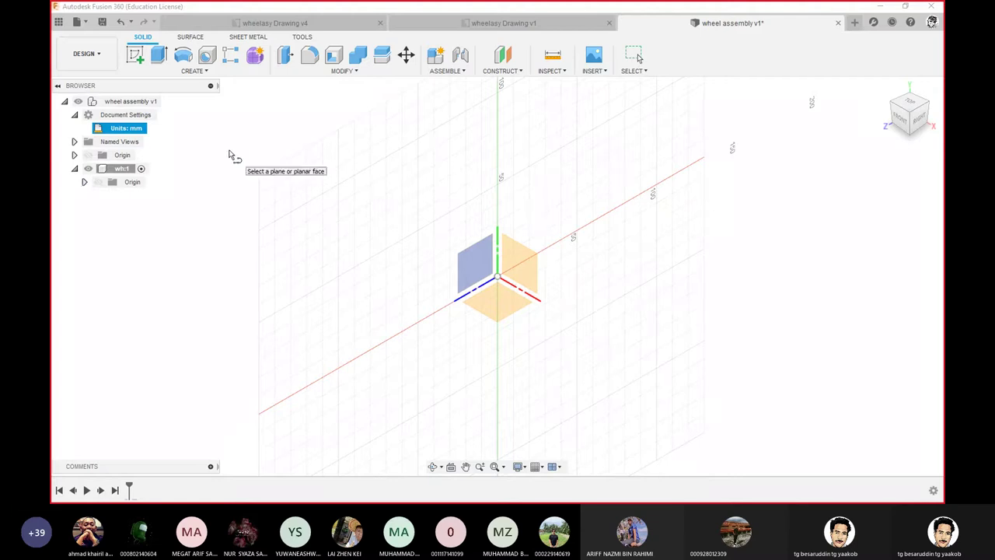
- On the front plane, draw a 500 mm centre-diameter circle at the origin and zoom out to see it
{"action": "left_click", "coordinate": [134, 53]}
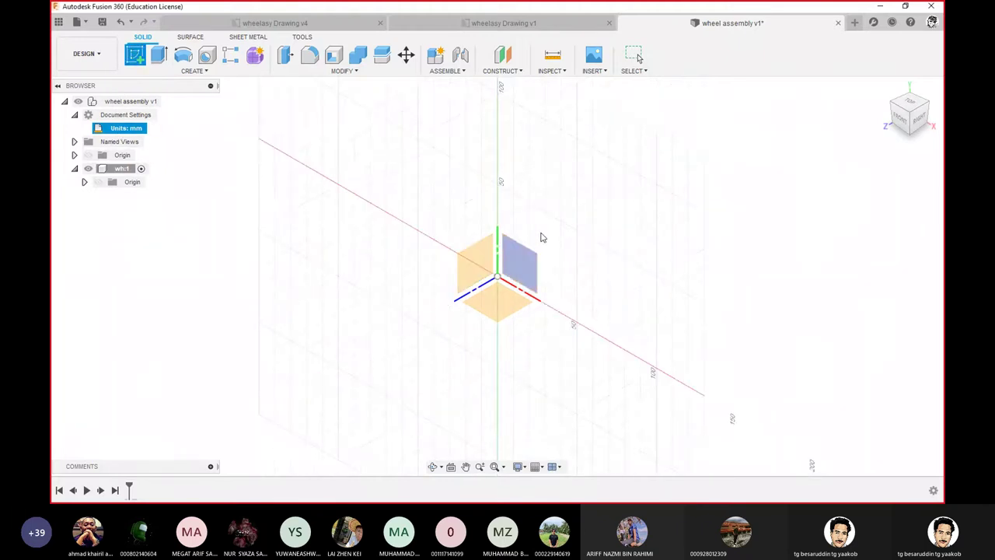
{"action": "left_click", "coordinate": [521, 258]}
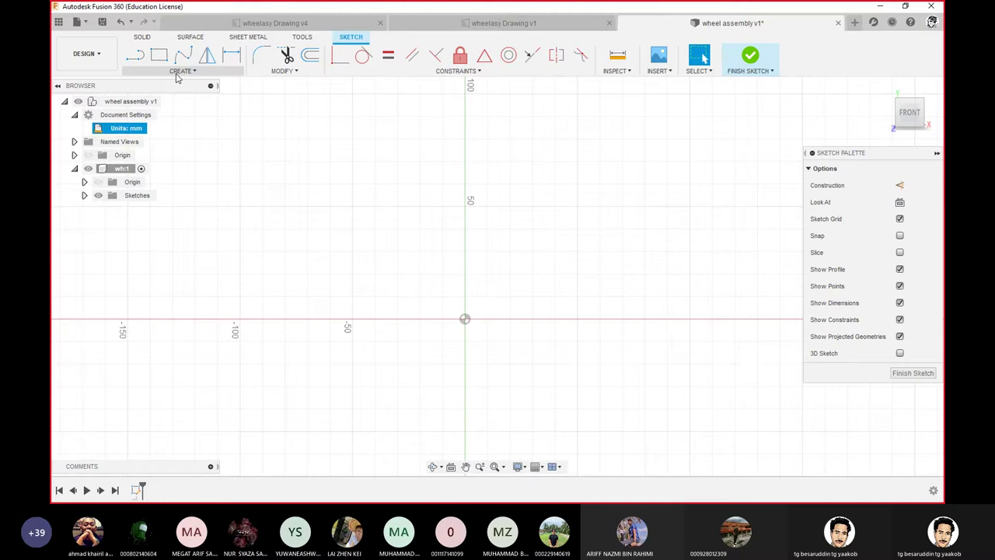
{"action": "left_click", "coordinate": [179, 71]}
{"action": "mouse_move", "coordinate": [143, 108]}
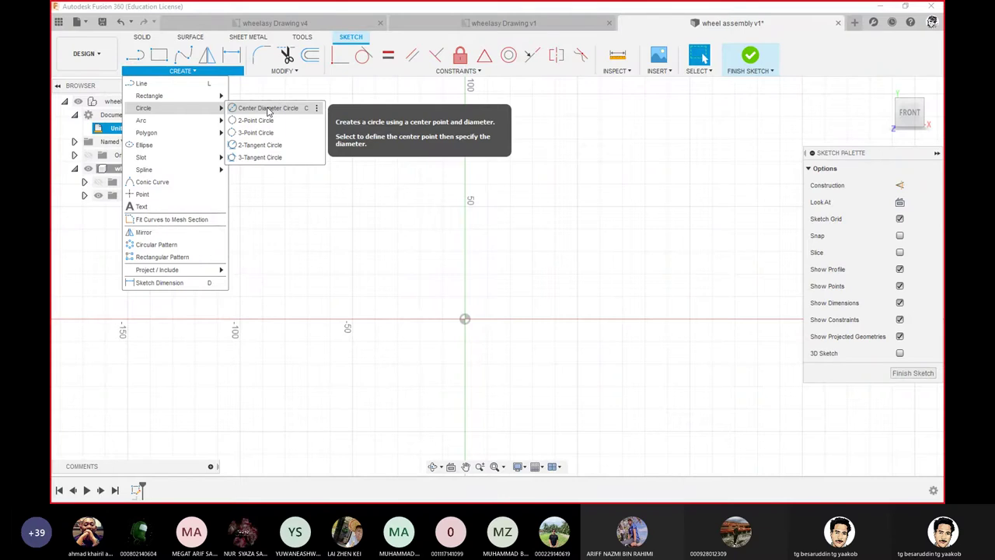
{"action": "left_click", "coordinate": [267, 108]}
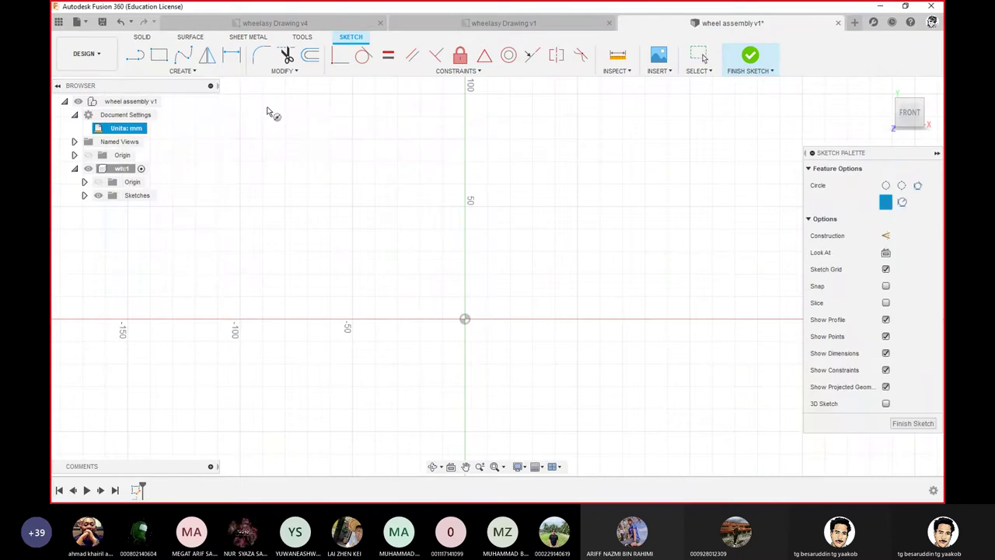
{"action": "left_click", "coordinate": [465, 319]}
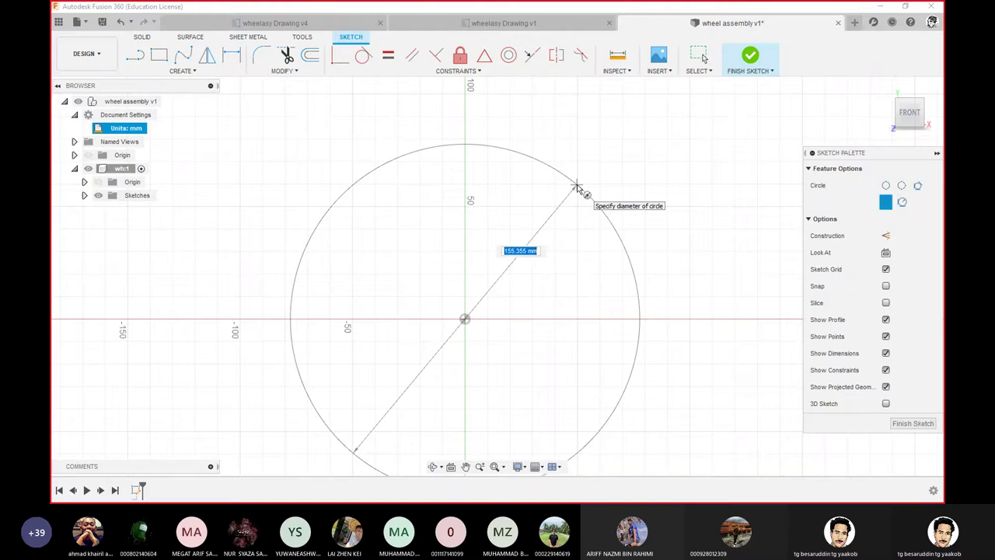
{"action": "type", "text": "500"}
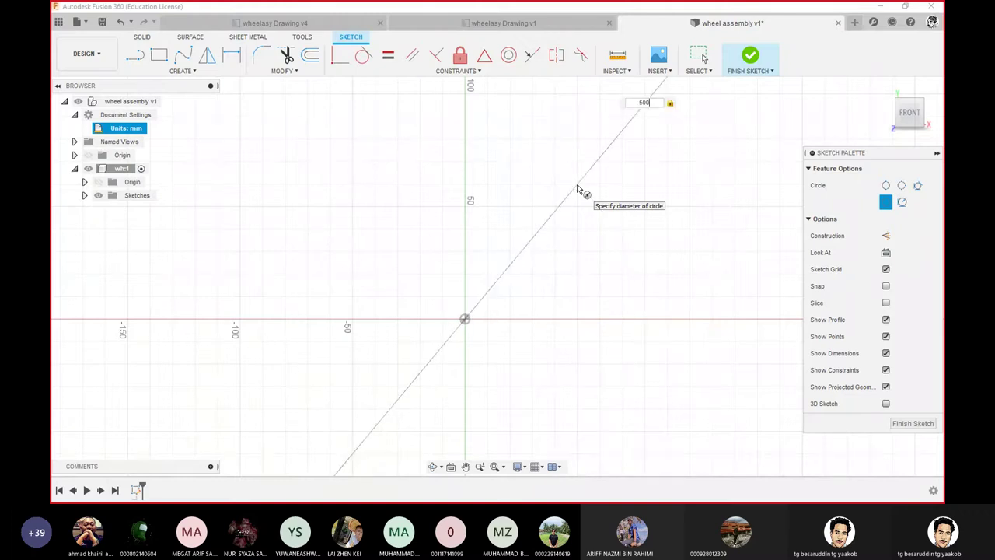
{"action": "key", "text": "Return"}
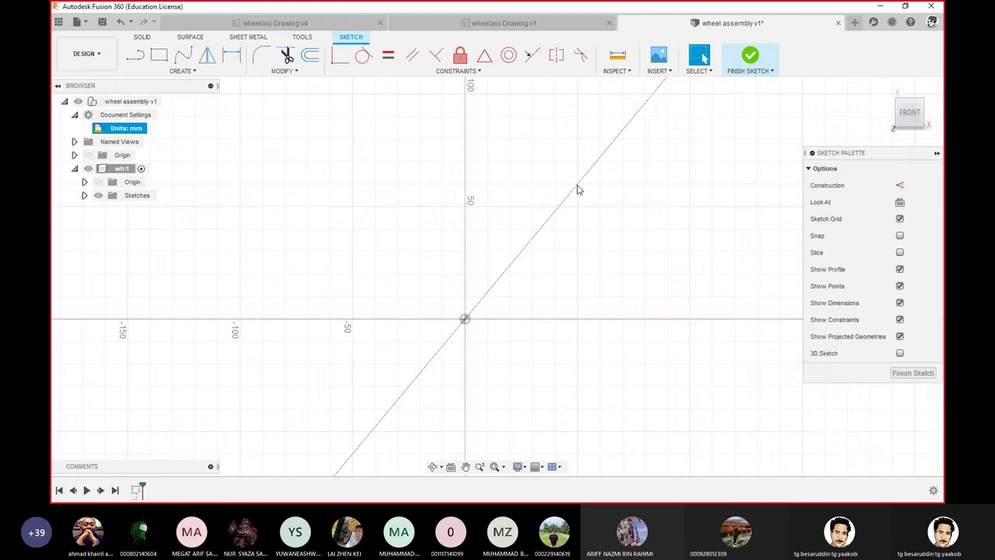
{"action": "scroll", "coordinate": [556, 245], "scroll_direction": "down", "scroll_amount": 1}
{"action": "scroll", "coordinate": [556, 244], "scroll_direction": "down", "scroll_amount": 1}
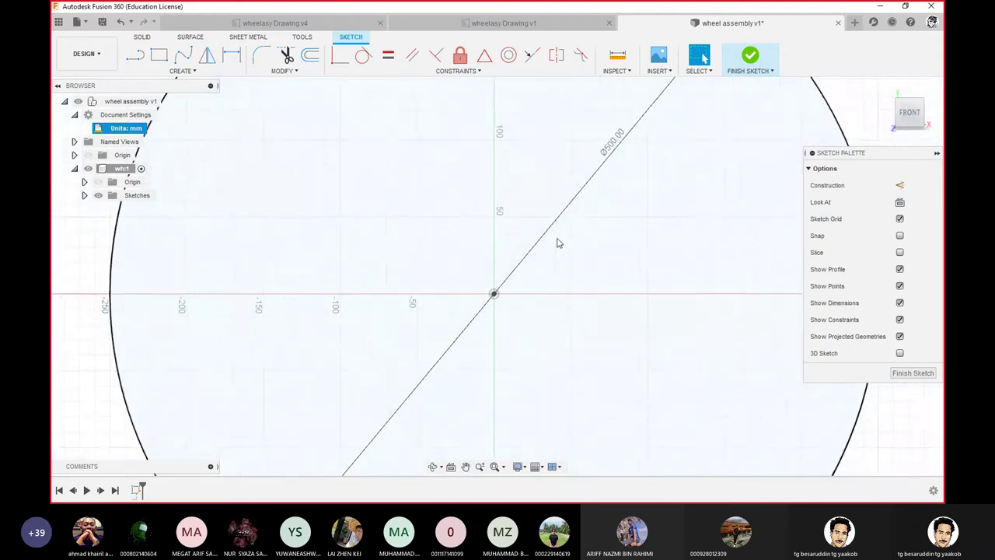
{"action": "scroll", "coordinate": [557, 244], "scroll_direction": "down", "scroll_amount": 2}
{"action": "scroll", "coordinate": [557, 242], "scroll_direction": "down", "scroll_amount": 1}
{"action": "scroll", "coordinate": [557, 242], "scroll_direction": "down", "scroll_amount": 1}
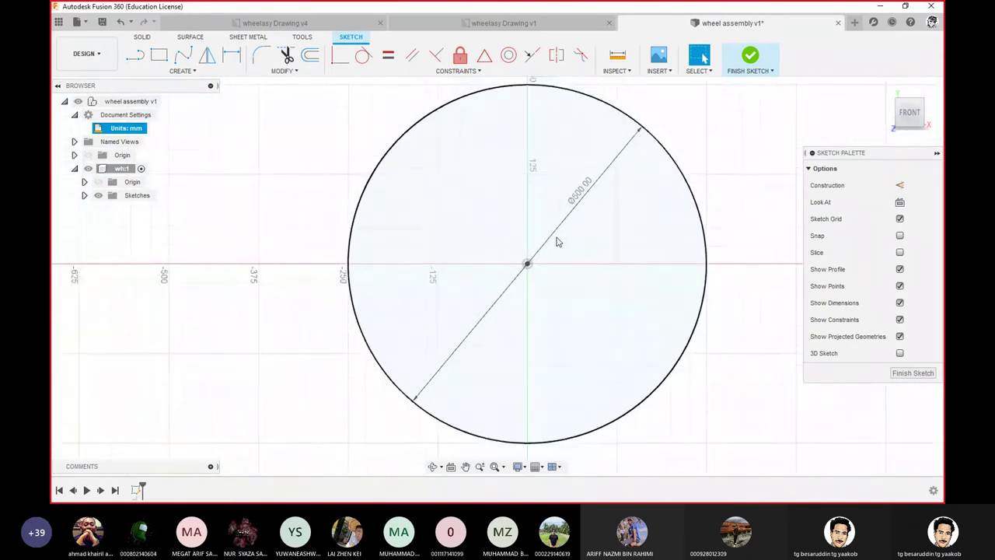
{"action": "scroll", "coordinate": [556, 242], "scroll_direction": "down", "scroll_amount": 1}
{"action": "scroll", "coordinate": [557, 241], "scroll_direction": "down", "scroll_amount": 1}
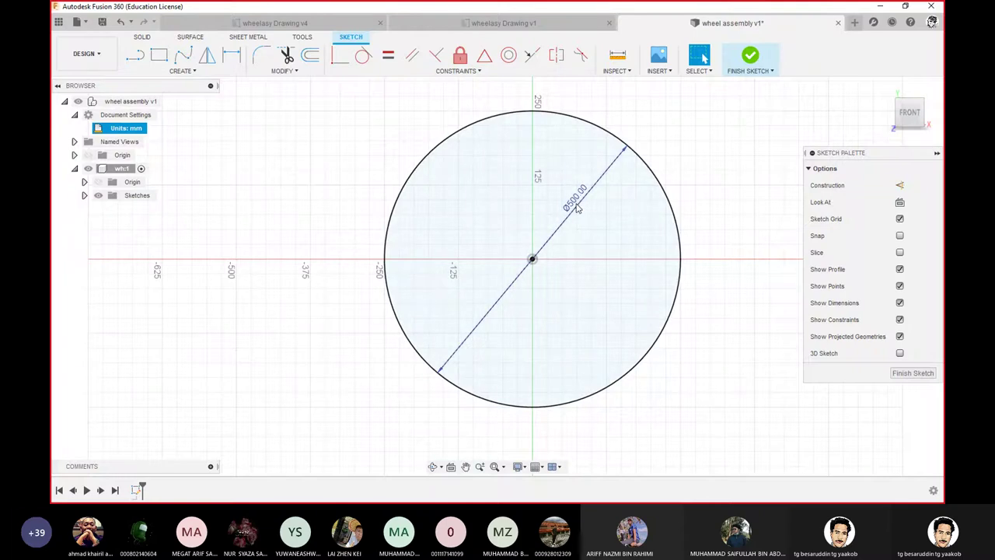
- Finish the 500 mm circle sketch and return to the Home isometric view
{"action": "left_click", "coordinate": [750, 56]}
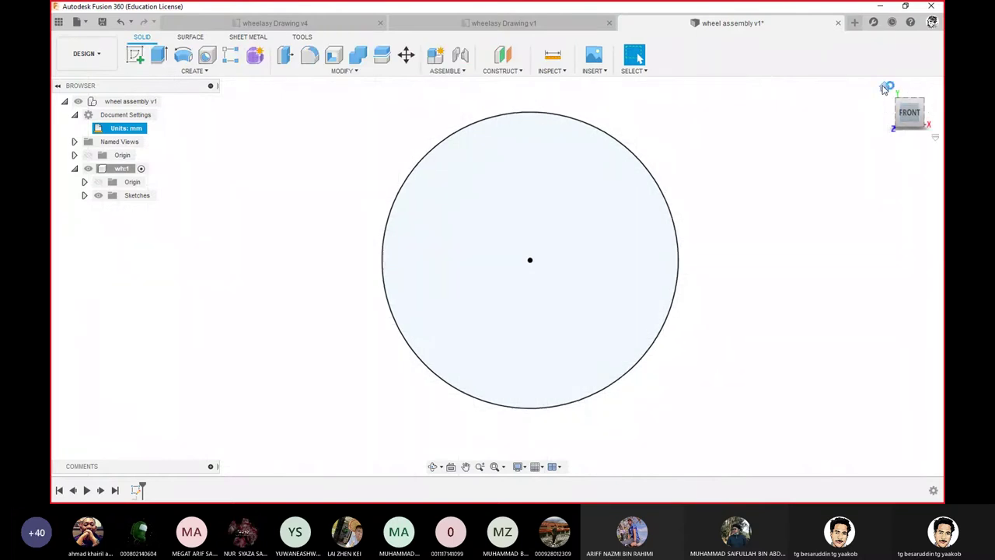
{"action": "left_click", "coordinate": [885, 87]}
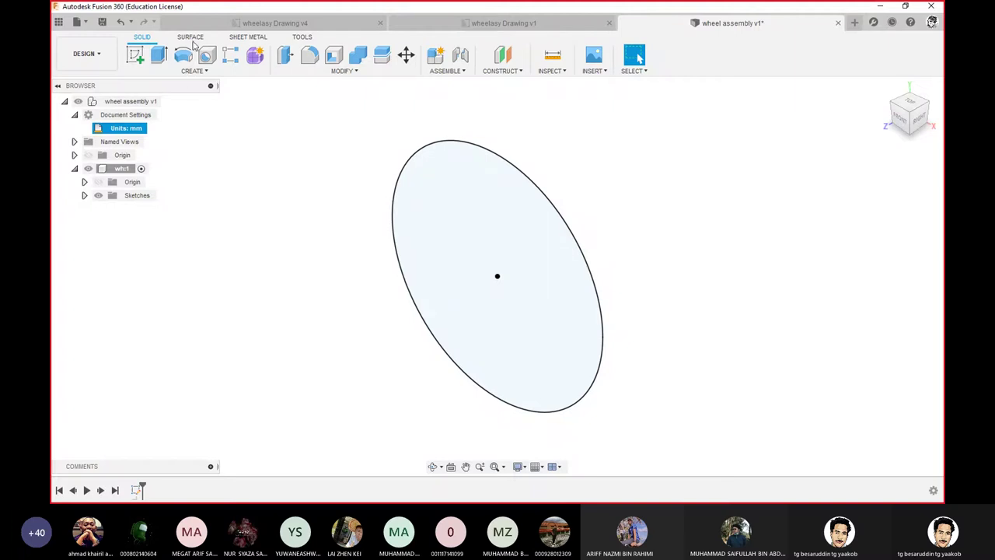
{"action": "left_click", "coordinate": [195, 73]}
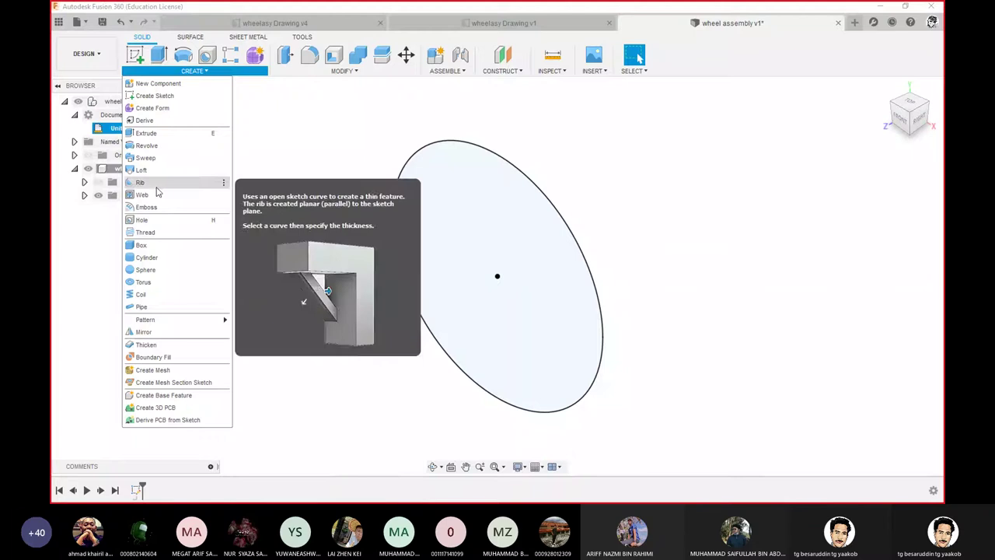
- Extrude the circle symmetrically to a 200 mm whole length as a new solid body
{"action": "left_click", "coordinate": [148, 133]}
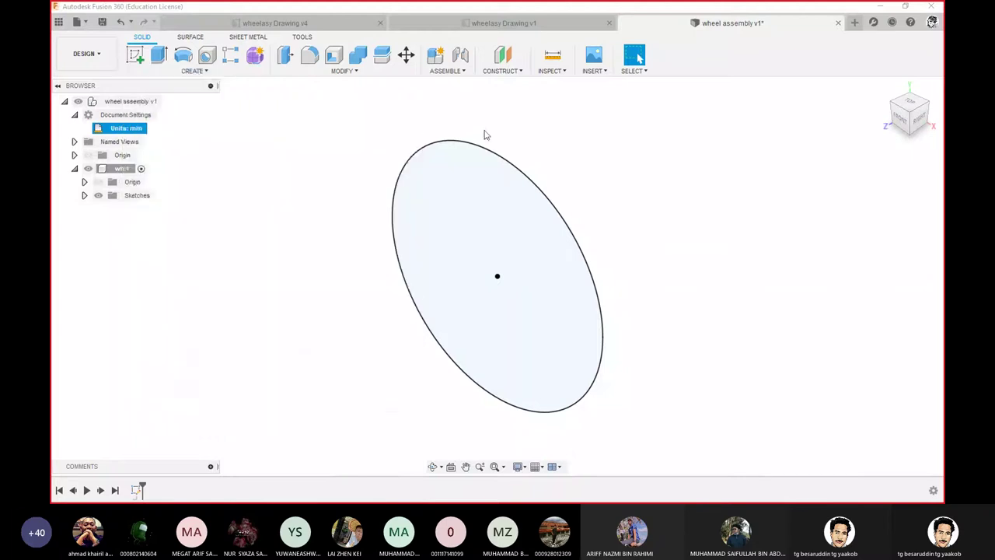
{"action": "left_click_drag", "start_coordinate": [484, 136], "coordinate": [774, 137]}
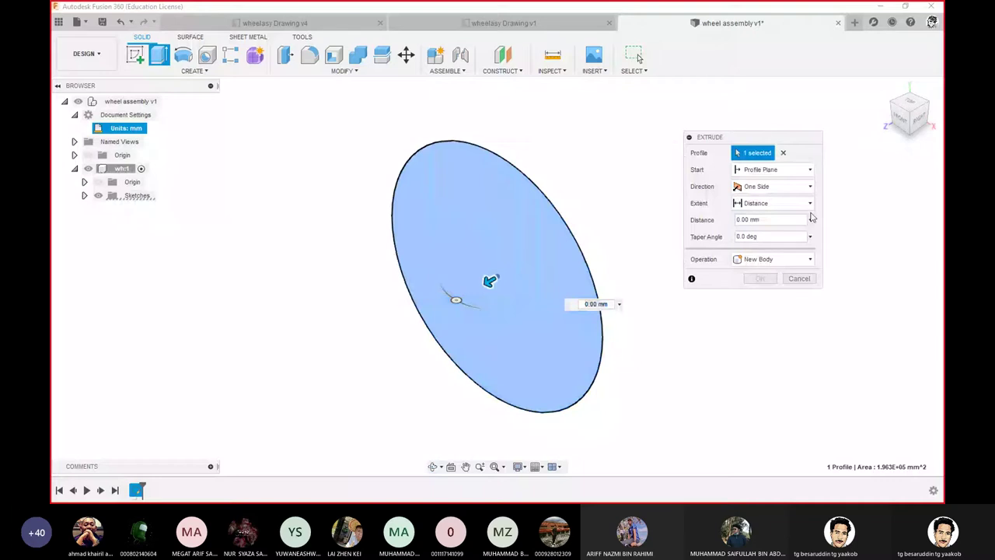
{"action": "left_click", "coordinate": [812, 189]}
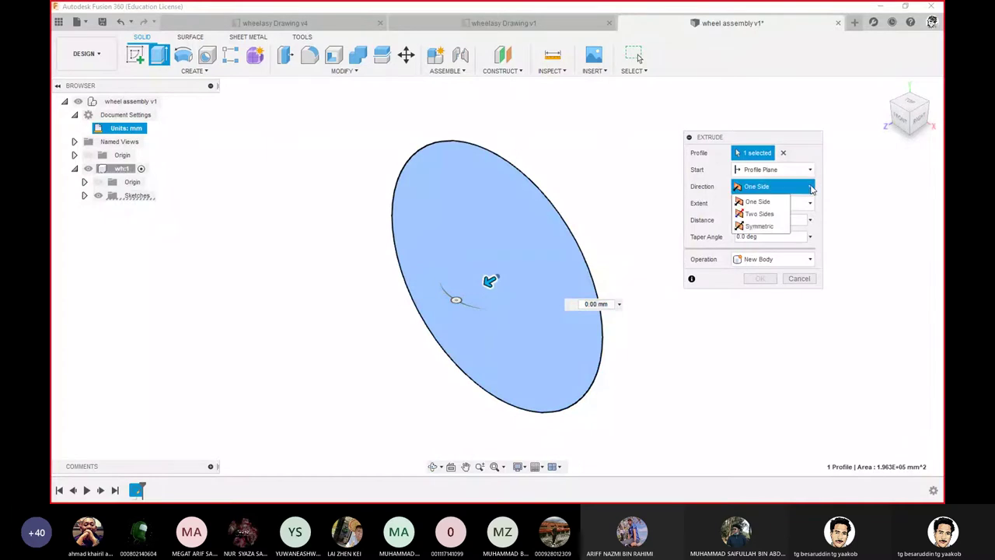
{"action": "left_click", "coordinate": [768, 225]}
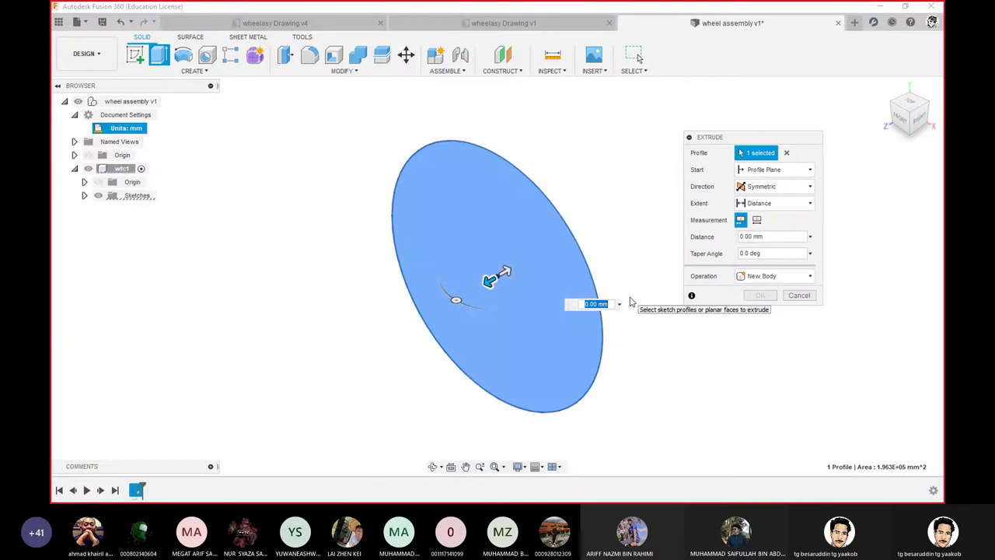
{"action": "type", "text": "200"}
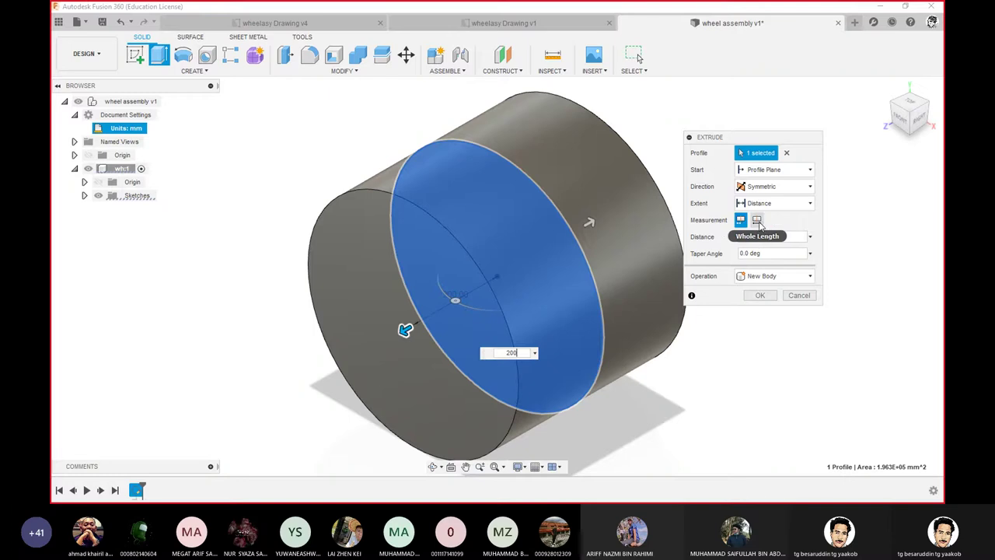
{"action": "left_click", "coordinate": [758, 221]}
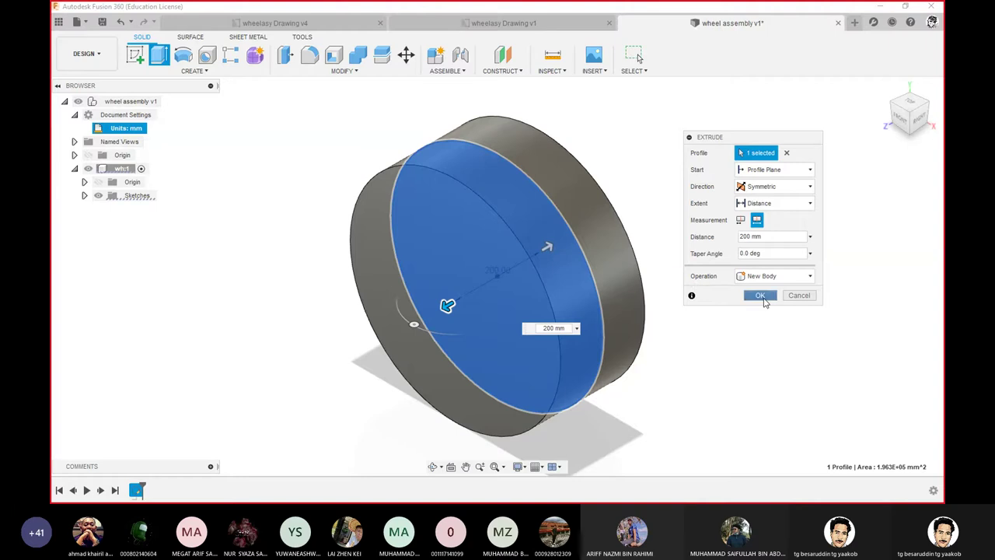
{"action": "left_click", "coordinate": [762, 296]}
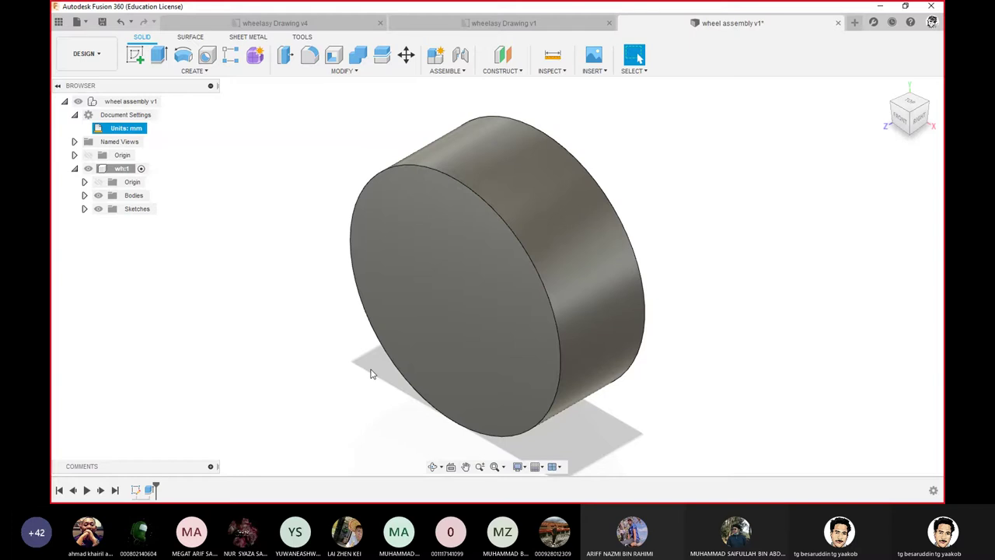
- Sketch a concentric 450 mm diameter circle on the cylinder's front face and finish the sketch
{"action": "left_click", "coordinate": [477, 331]}
{"action": "right_click", "coordinate": [478, 332]}
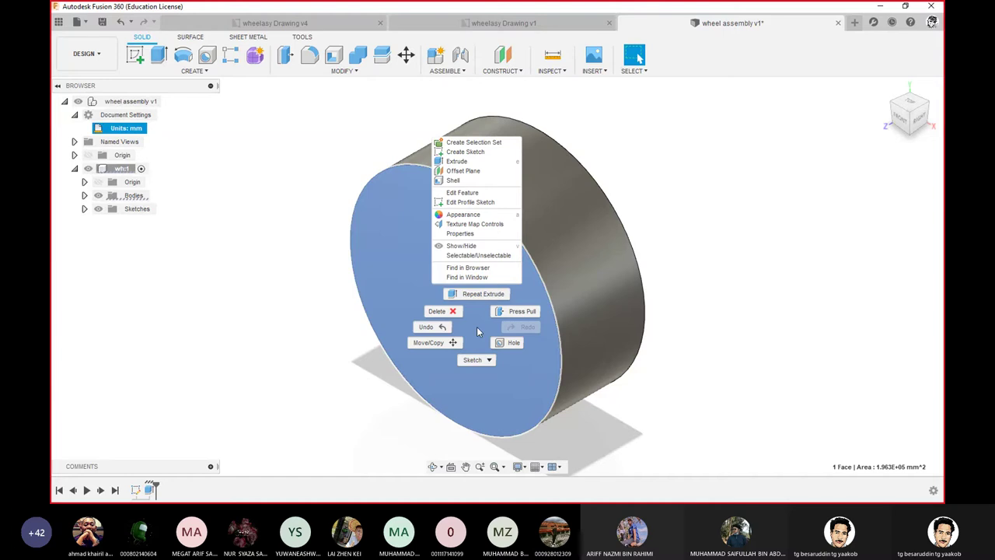
{"action": "left_click", "coordinate": [457, 152]}
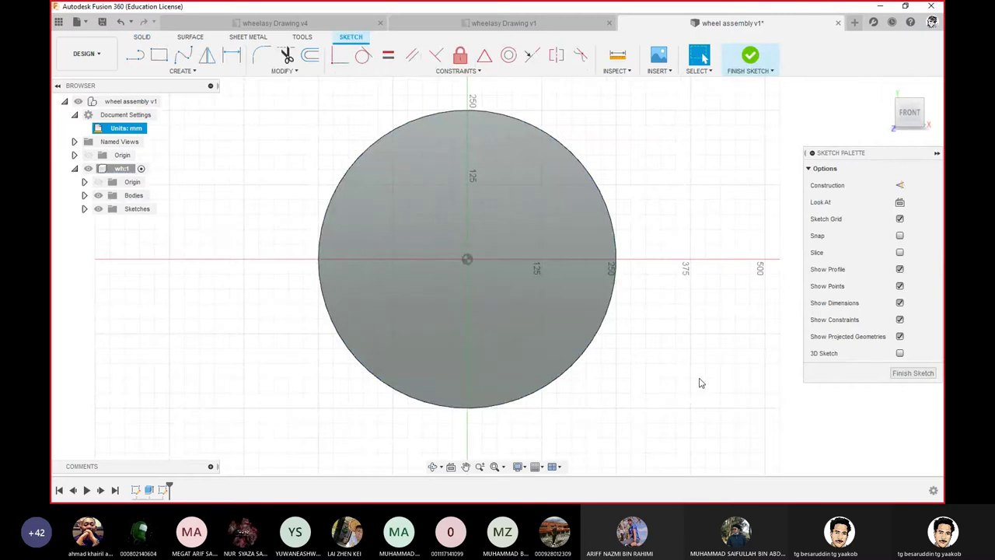
{"action": "key", "text": "s"}
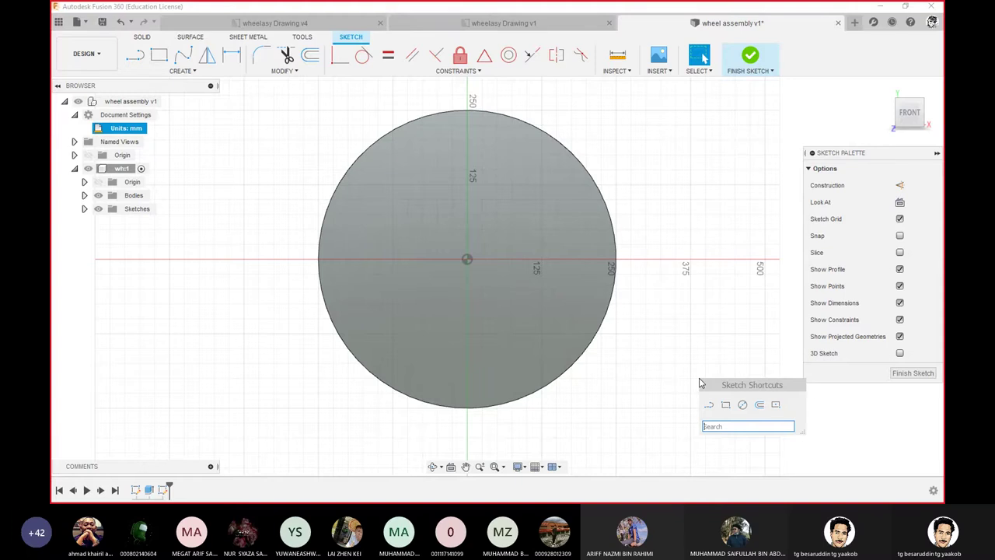
{"action": "key", "text": "s"}
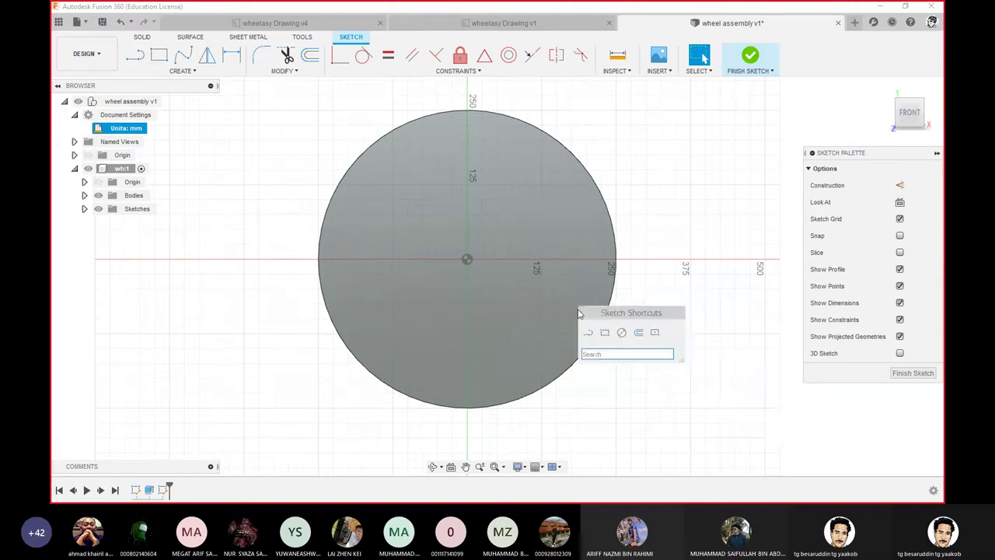
{"action": "left_click_drag", "start_coordinate": [579, 314], "coordinate": [225, 143]}
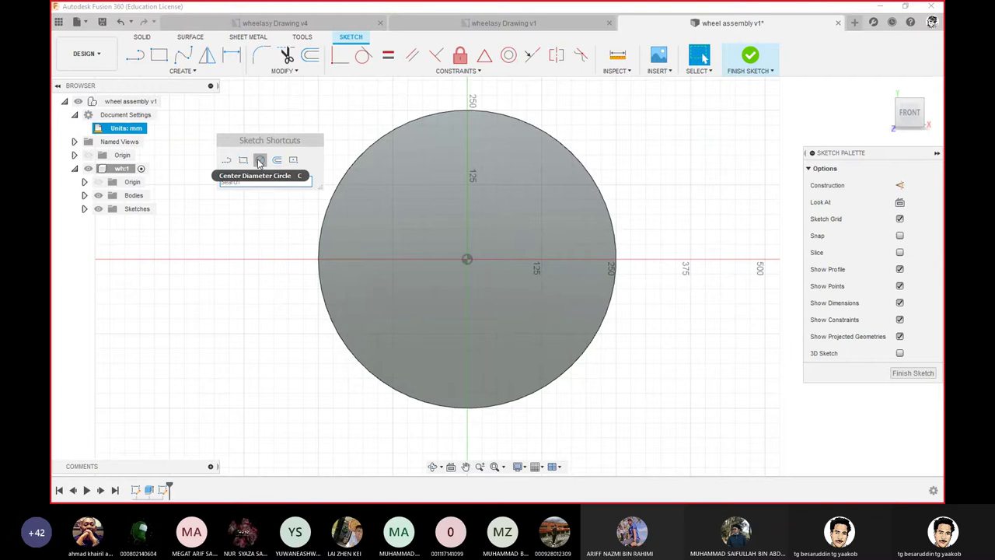
{"action": "left_click", "coordinate": [260, 161]}
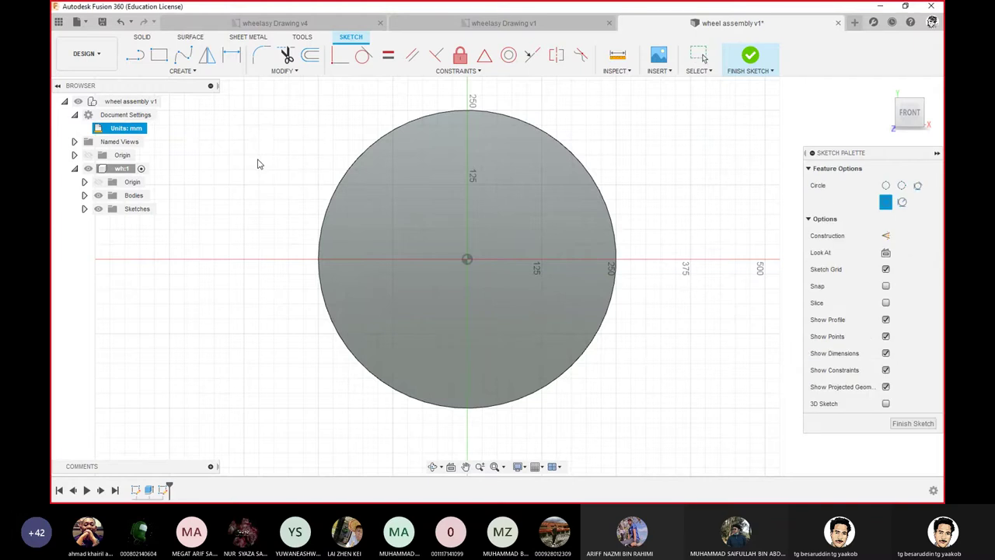
{"action": "left_click", "coordinate": [463, 260]}
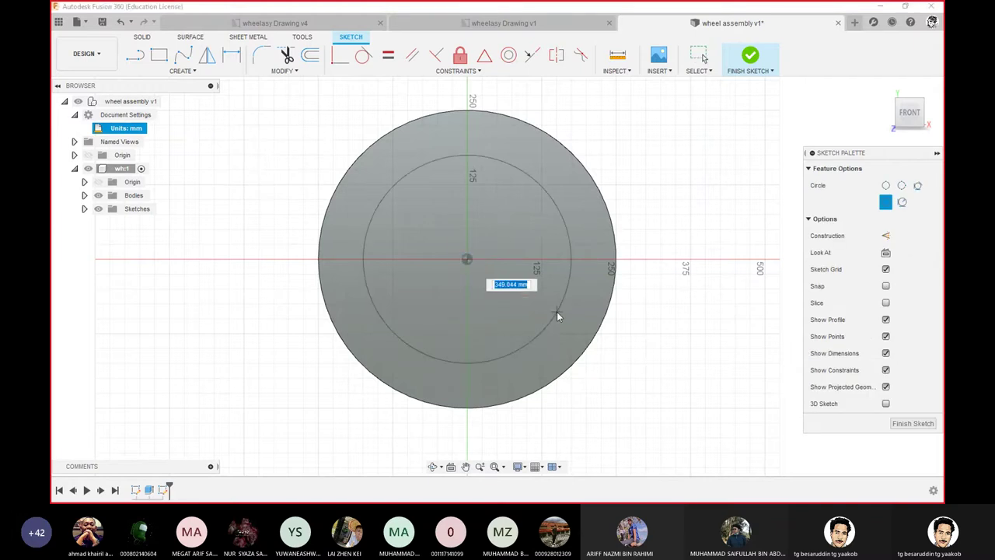
{"action": "type", "text": "450"}
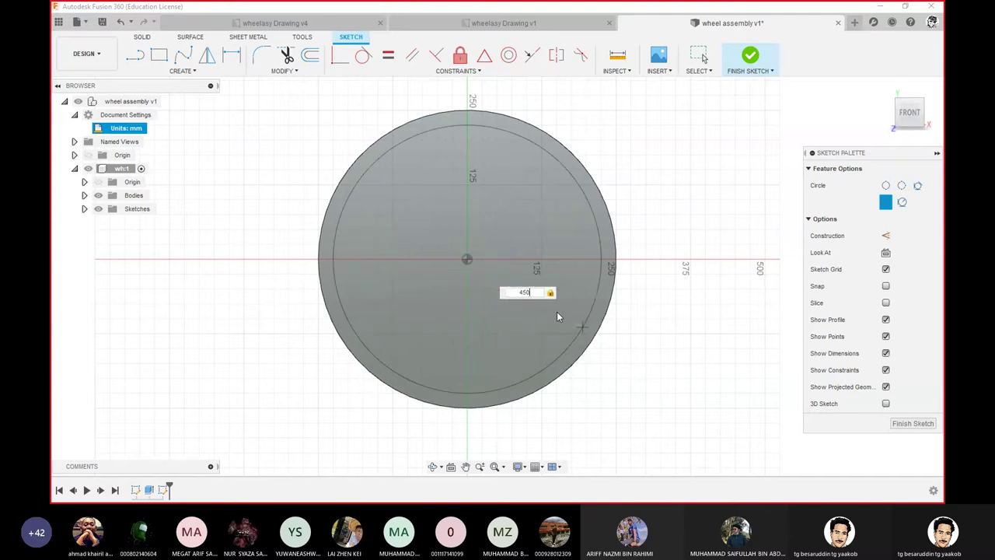
{"action": "key", "text": "Return"}
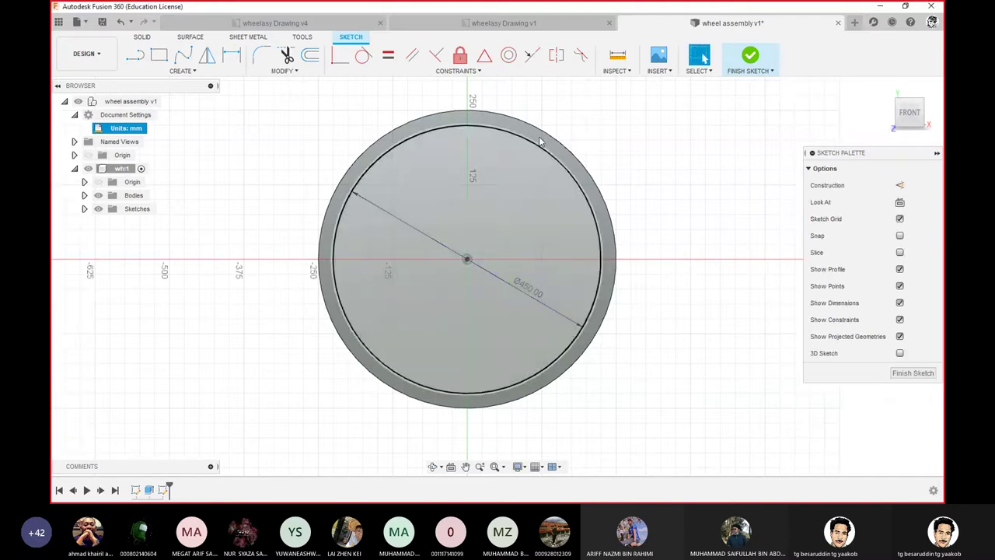
{"action": "left_click", "coordinate": [751, 70]}
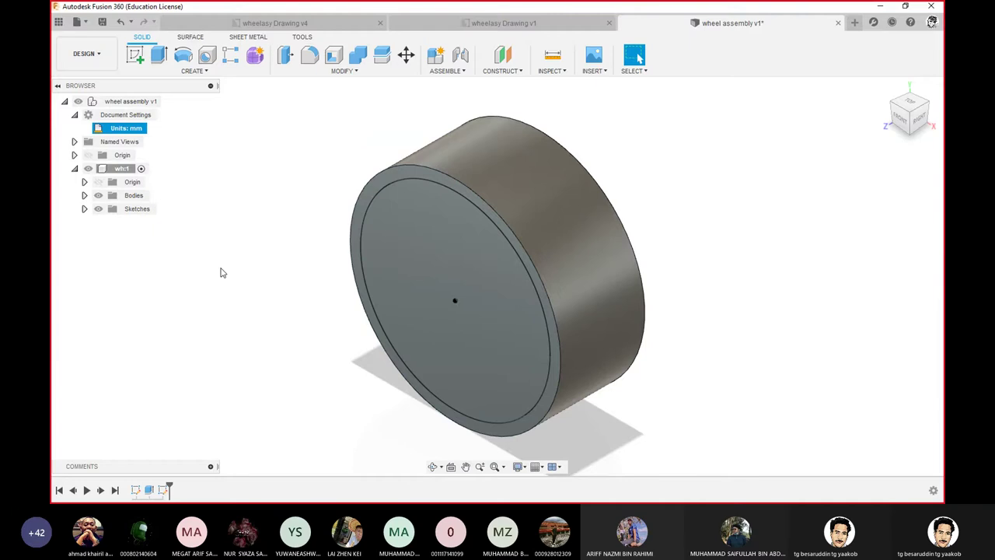
- Press Pull the inner 450 mm circle 75 mm into the face as a cut, leaving a thin rim
{"action": "left_click", "coordinate": [436, 255]}
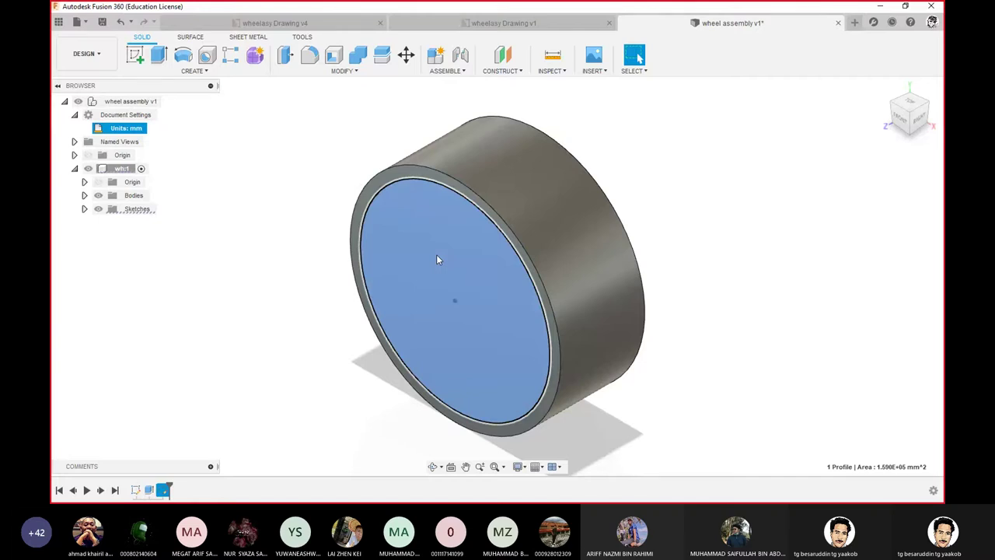
{"action": "right_click", "coordinate": [437, 258]}
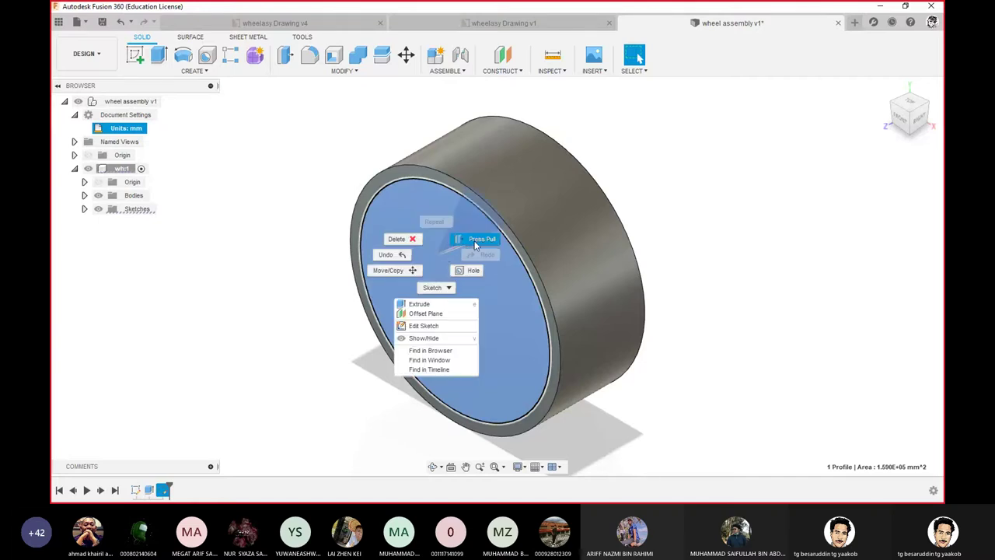
{"action": "left_click", "coordinate": [474, 241]}
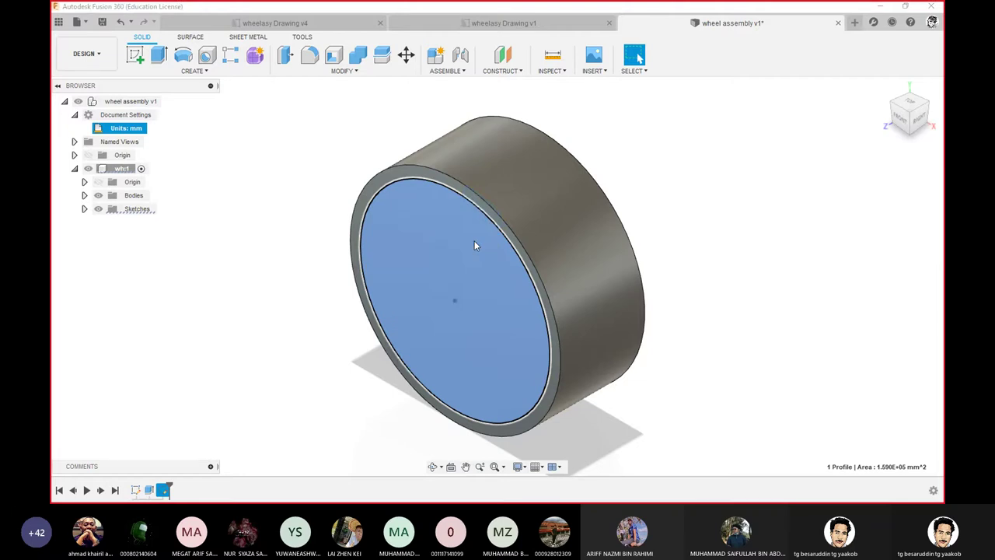
{"action": "mouse_move", "coordinate": [447, 305]}
{"action": "left_mouse_down"}
{"action": "mouse_move", "coordinate": [454, 288]}
{"action": "mouse_move", "coordinate": [444, 297]}
{"action": "mouse_move", "coordinate": [480, 278]}
{"action": "mouse_move", "coordinate": [456, 286]}
{"action": "left_mouse_up"}
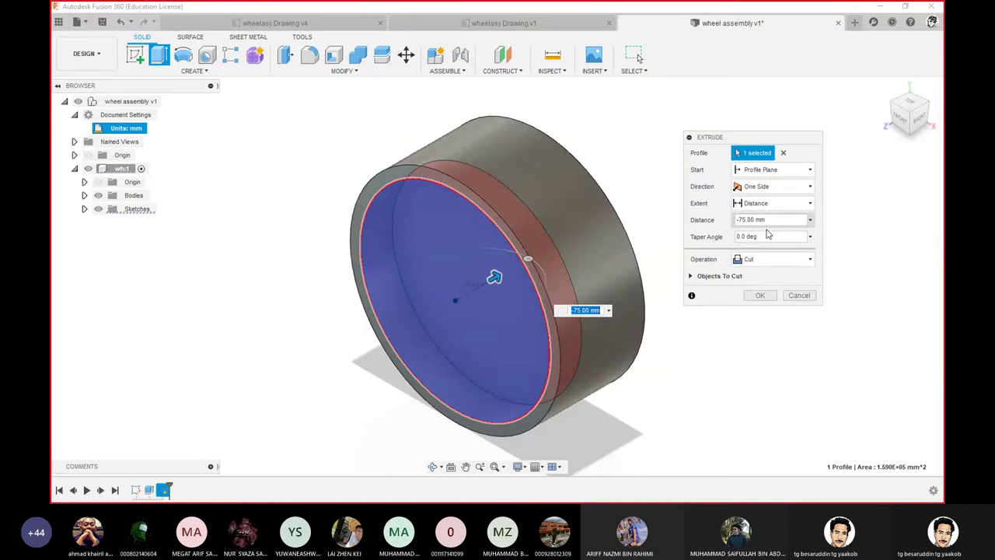
{"action": "left_click", "coordinate": [760, 296]}
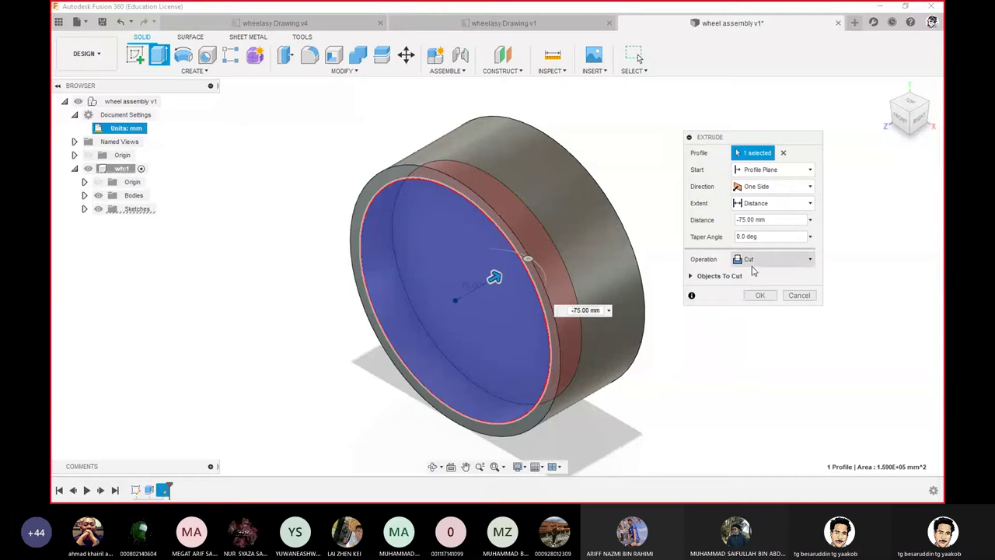
{"action": "left_click", "coordinate": [811, 263]}
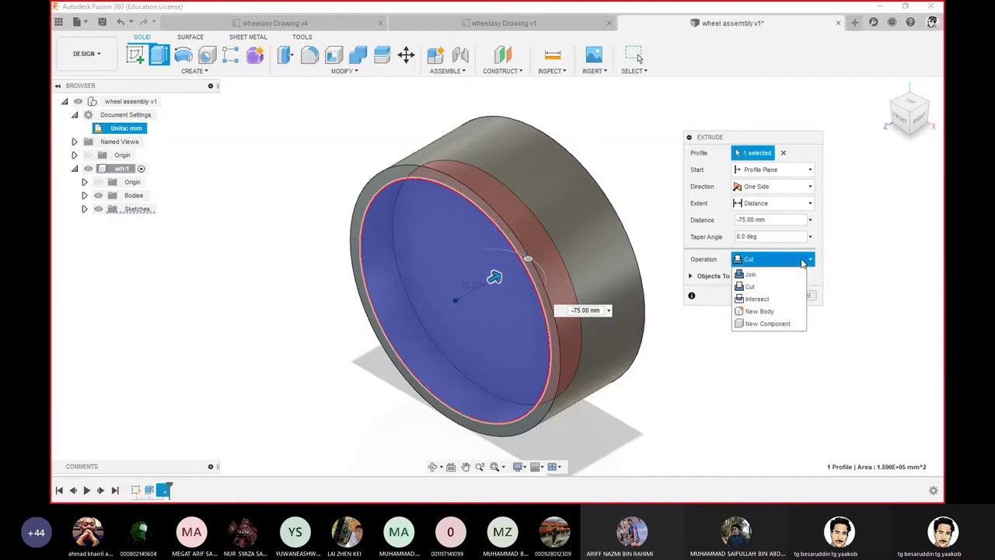
{"action": "left_click", "coordinate": [750, 287]}
{"action": "left_click", "coordinate": [762, 296]}
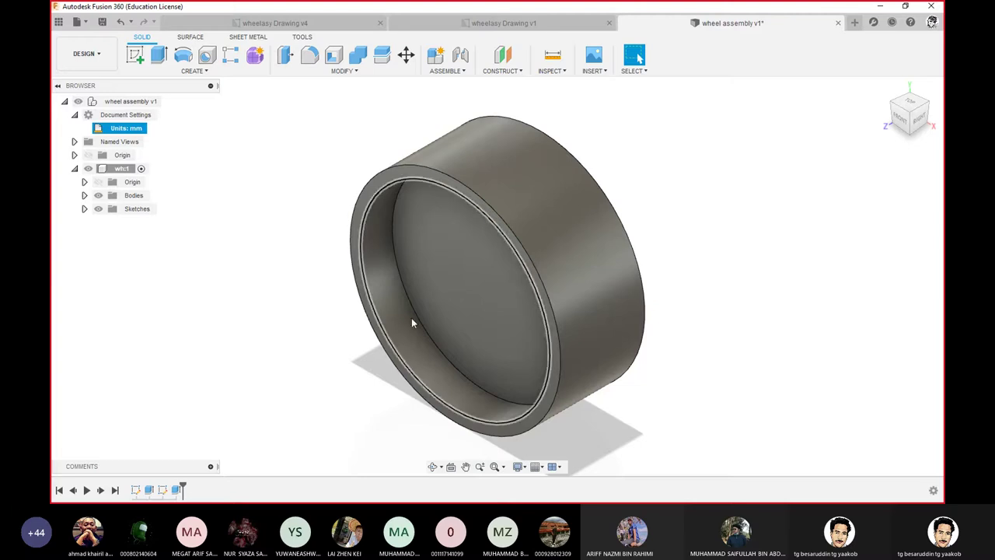
- On the recessed inner face, sketch a concentric 170 mm diameter circle at the origin
{"action": "left_click", "coordinate": [482, 292]}
{"action": "right_click", "coordinate": [482, 292]}
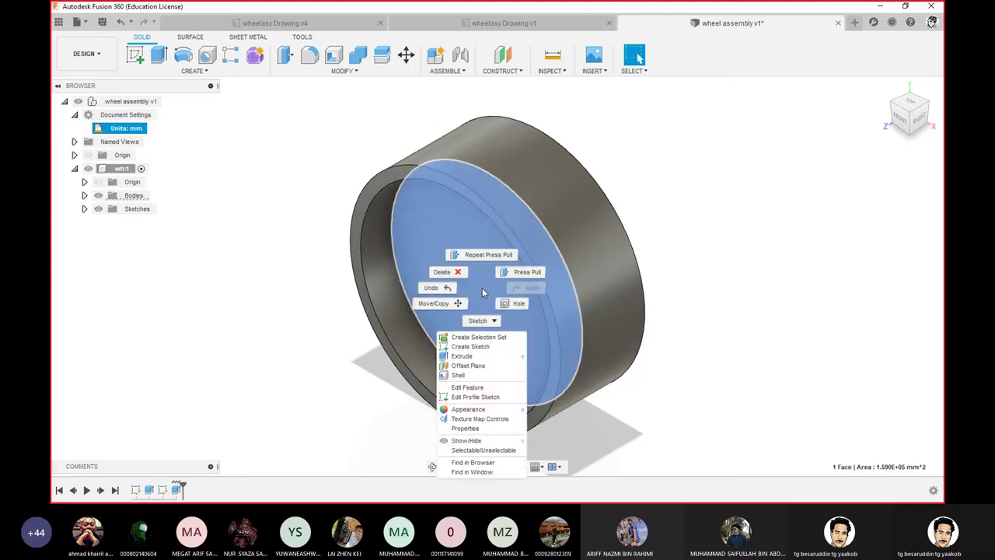
{"action": "left_click", "coordinate": [466, 348]}
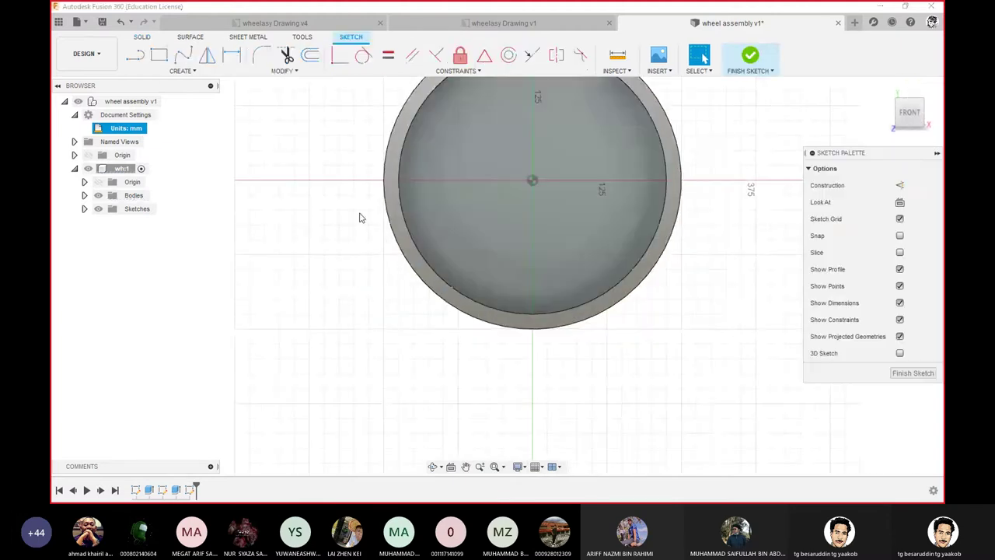
{"action": "key", "text": "s"}
{"action": "left_click", "coordinate": [401, 239]}
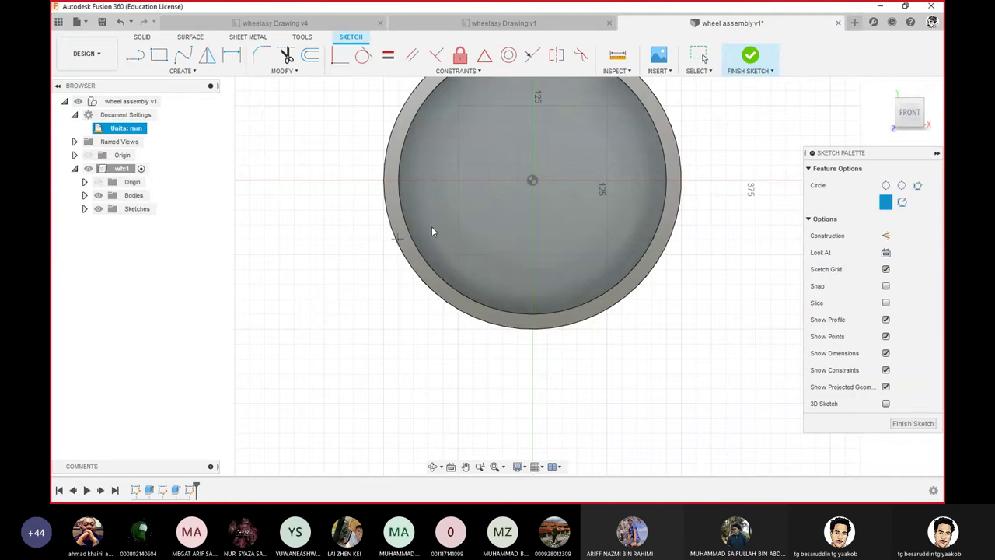
{"action": "left_click", "coordinate": [533, 180]}
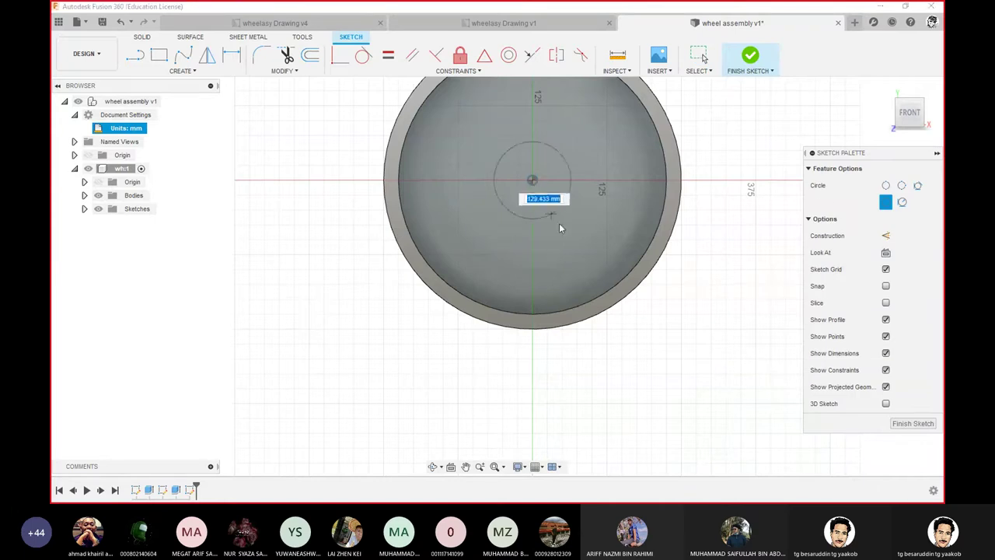
{"action": "type", "text": "170"}
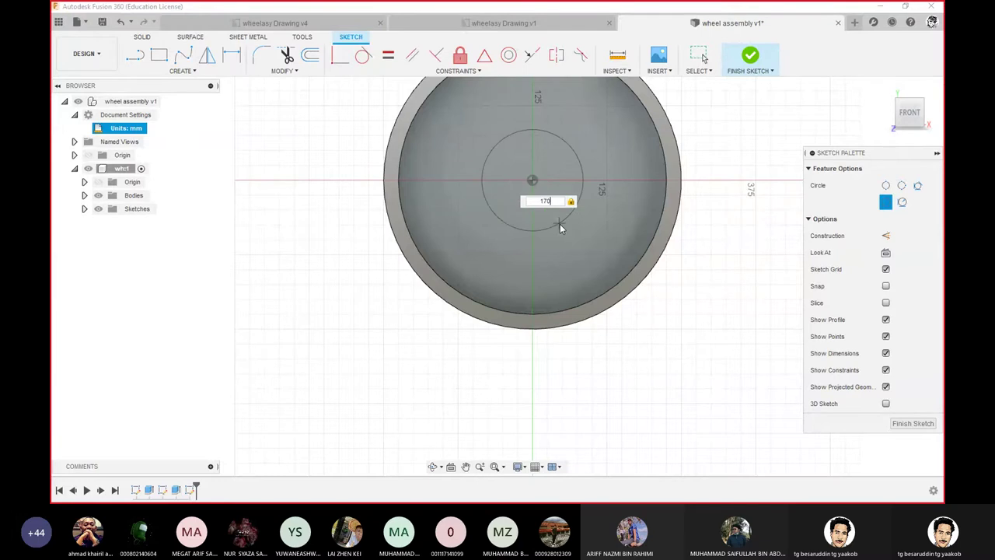
{"action": "key", "text": "Return"}
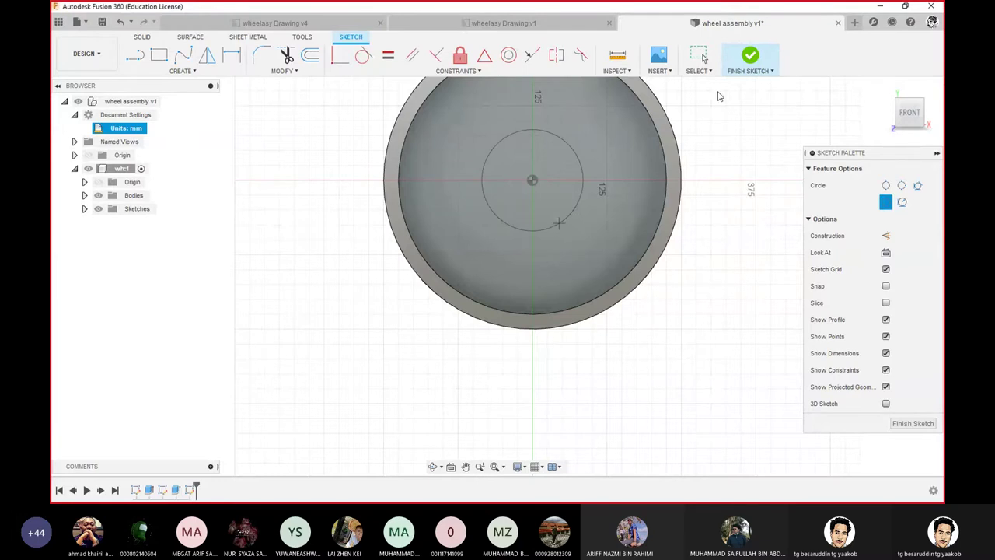
{"action": "key", "text": "Escape"}
{"action": "mouse_move", "coordinate": [582, 229]}
{"action": "middle_mouse_down", "text": "shift"}
{"action": "mouse_move", "coordinate": [509, 239]}
{"action": "mouse_move", "coordinate": [487, 268]}
{"action": "middle_mouse_up", "text": "shift"}
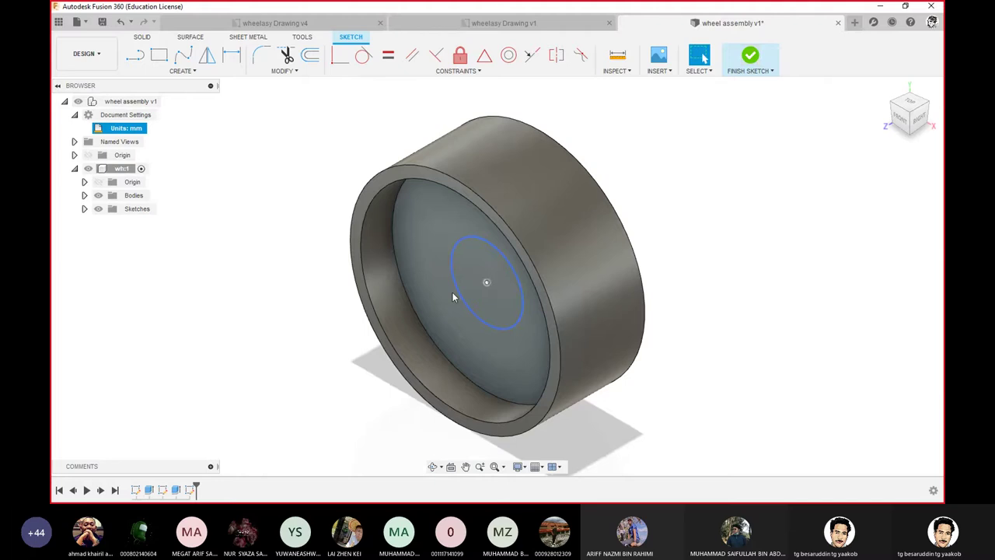
{"action": "left_click", "coordinate": [487, 268]}
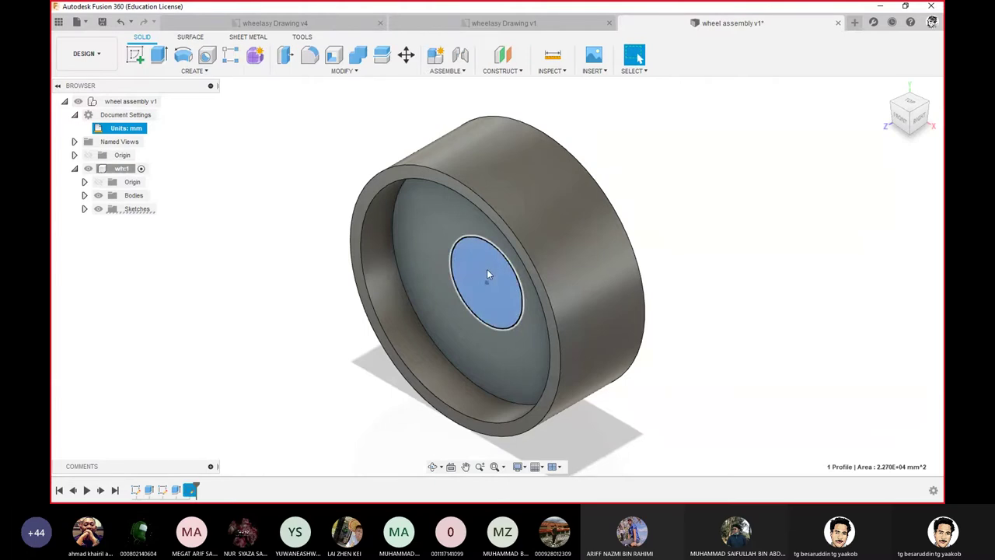
{"action": "key", "text": "p"}
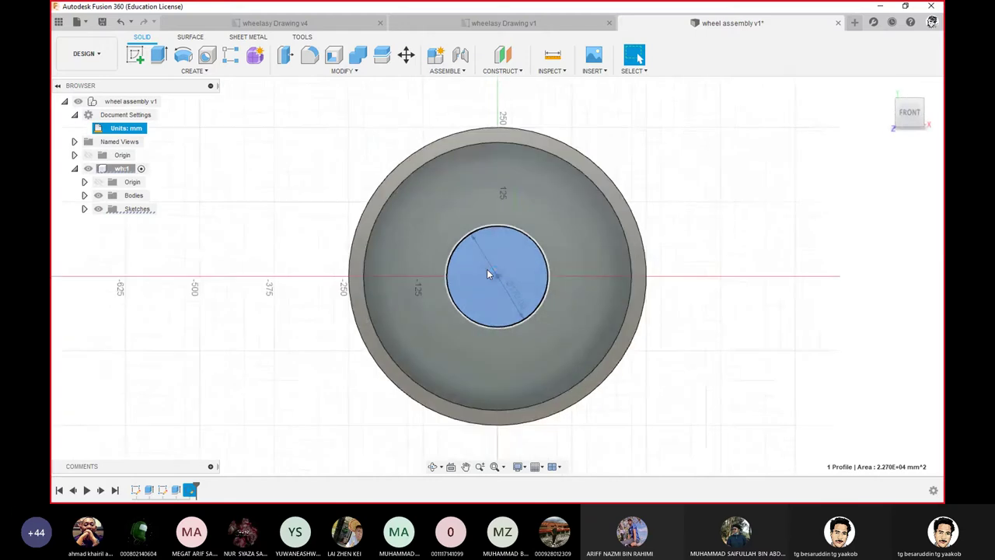
{"action": "left_click", "coordinate": [486, 269]}
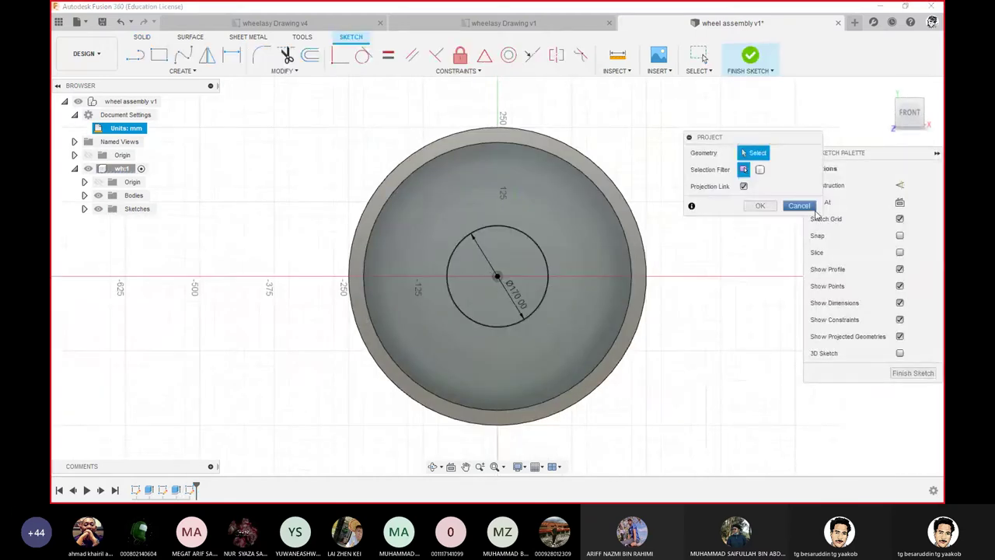
{"action": "left_click", "coordinate": [761, 205]}
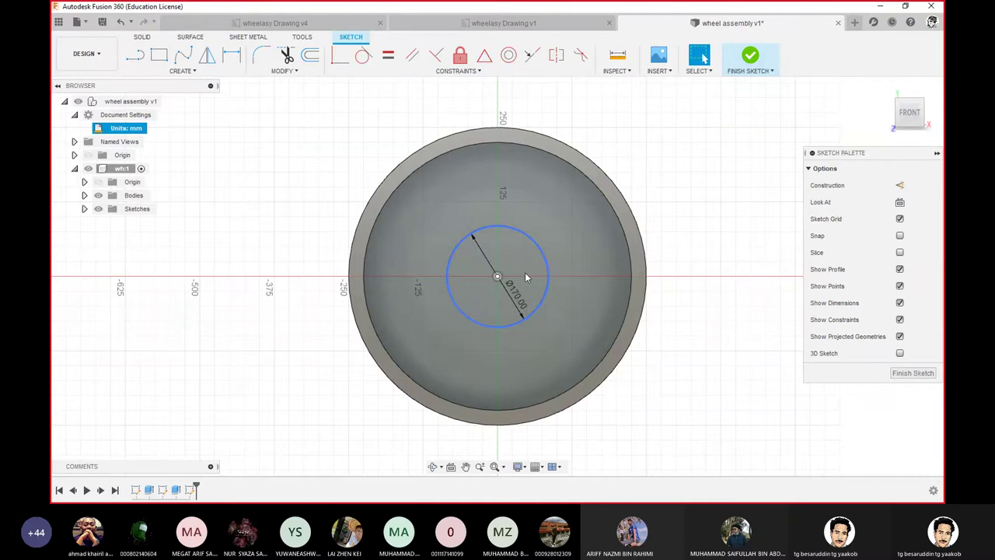
{"action": "left_click", "coordinate": [751, 56]}
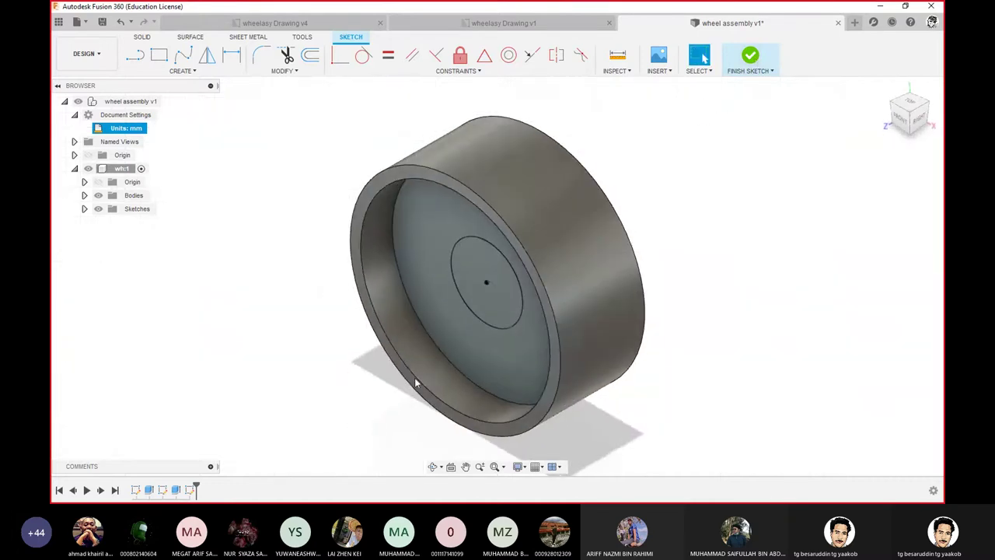
{"action": "left_click", "coordinate": [471, 268]}
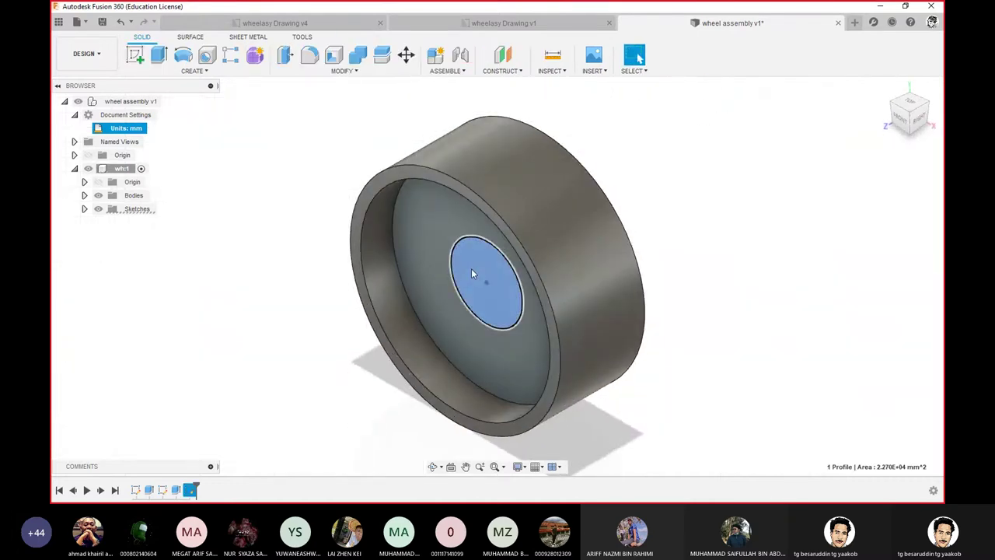
- Press Pull the 170 mm circle out 75 mm, joining it to the wheel as a hub
{"action": "right_click", "coordinate": [471, 268]}
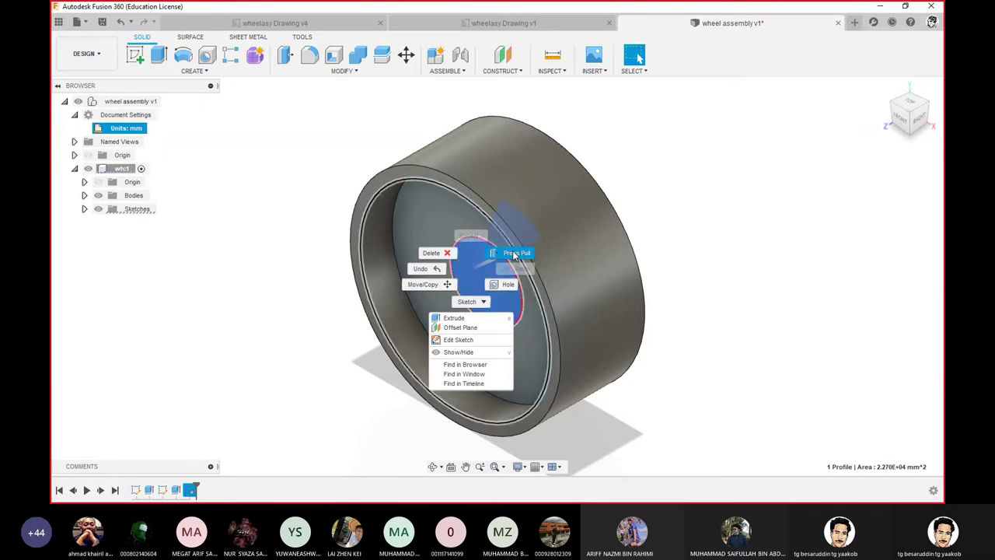
{"action": "left_click", "coordinate": [512, 253]}
{"action": "left_click_drag", "start_coordinate": [474, 287], "coordinate": [444, 304]}
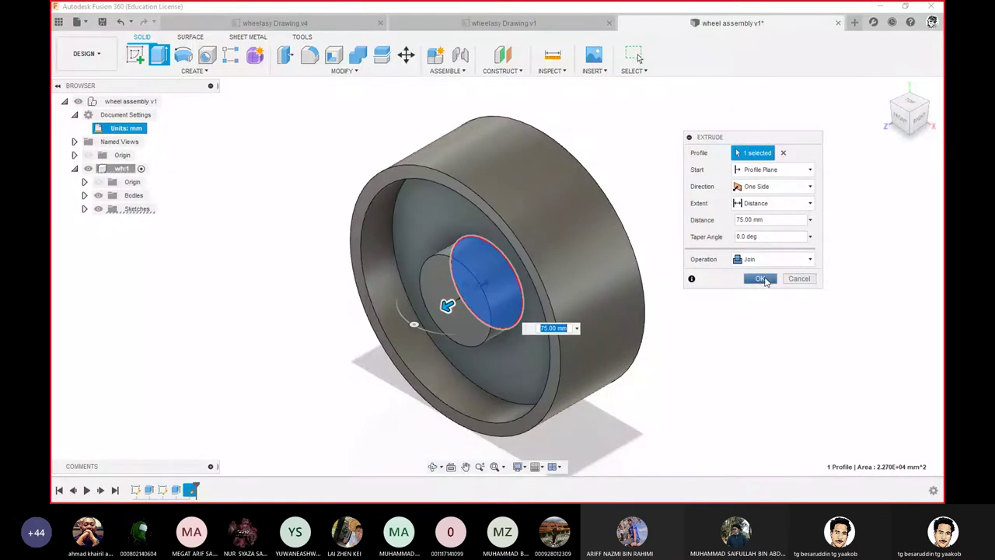
{"action": "left_click", "coordinate": [761, 279]}
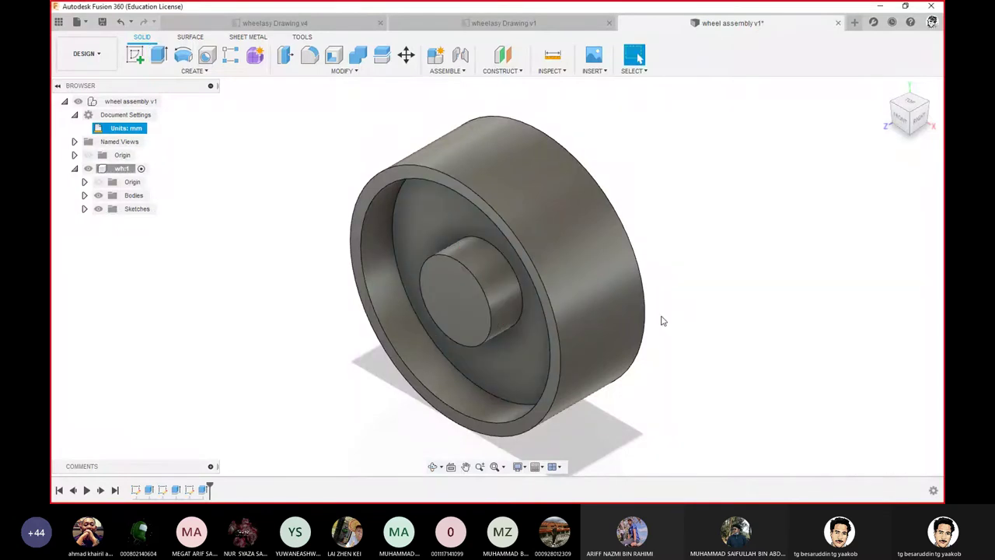
{"action": "left_click", "coordinate": [924, 130]}
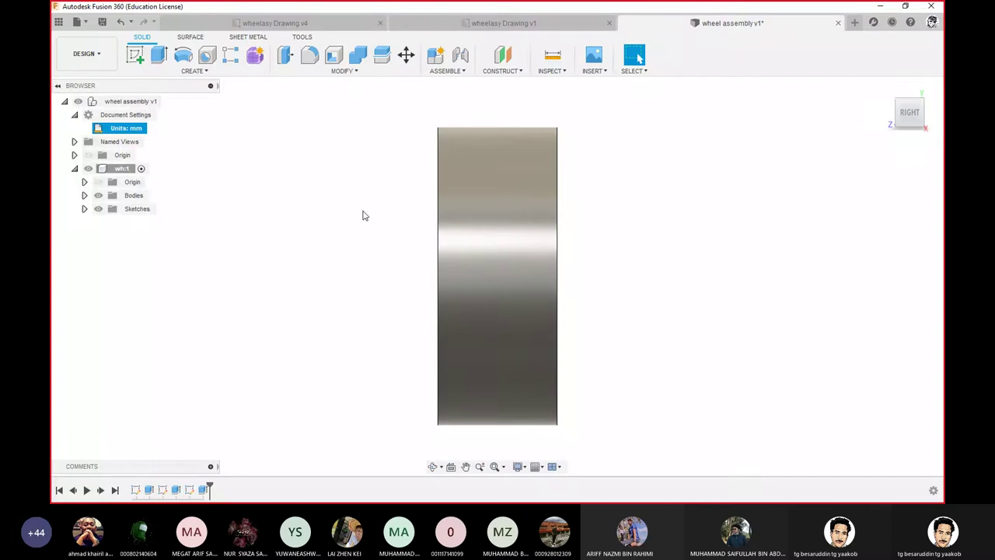
{"action": "middle_click_drag", "start_coordinate": [381, 239], "coordinate": [429, 140], "text": "shift"}
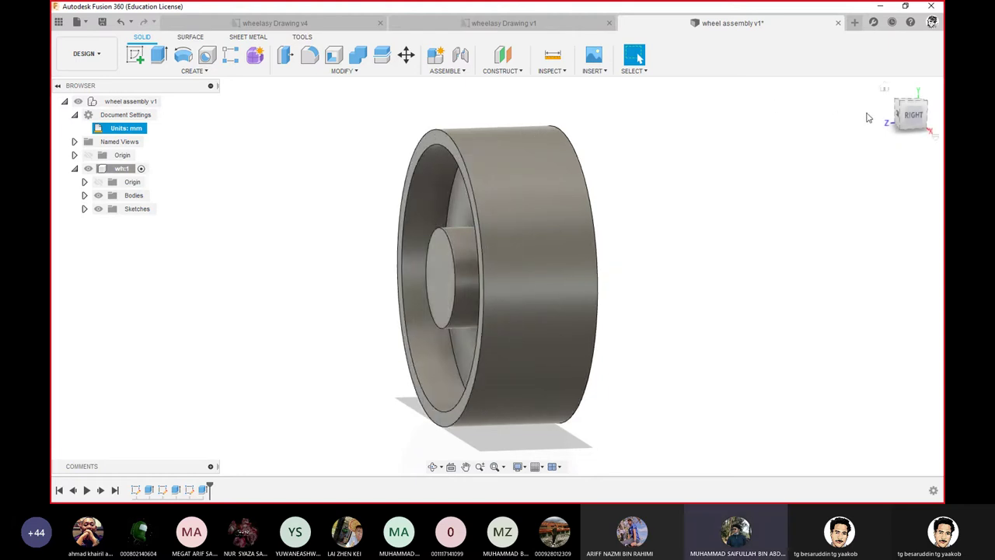
{"action": "left_click", "coordinate": [884, 89]}
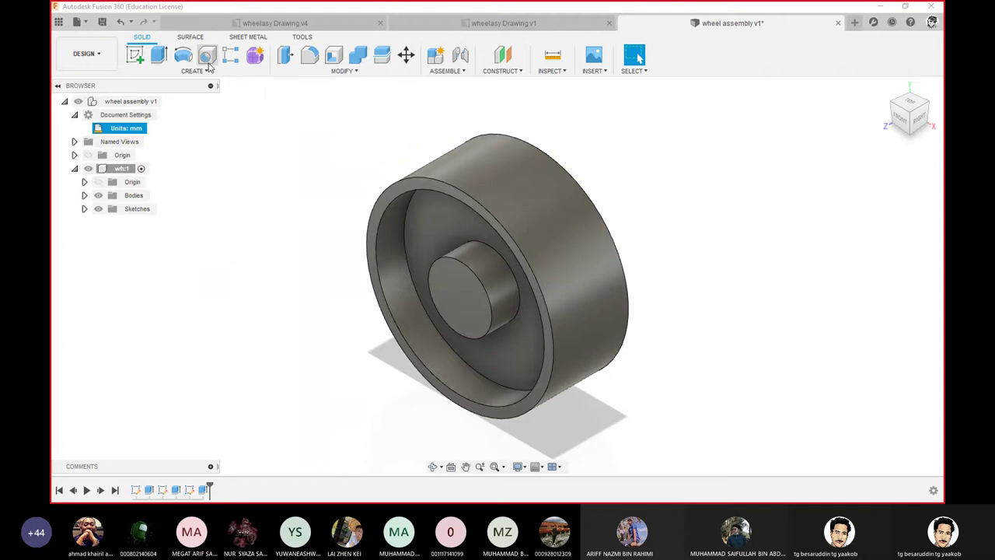
- Place a single point hole on the hub's end face and snap it to the hub centre
{"action": "left_click", "coordinate": [208, 64]}
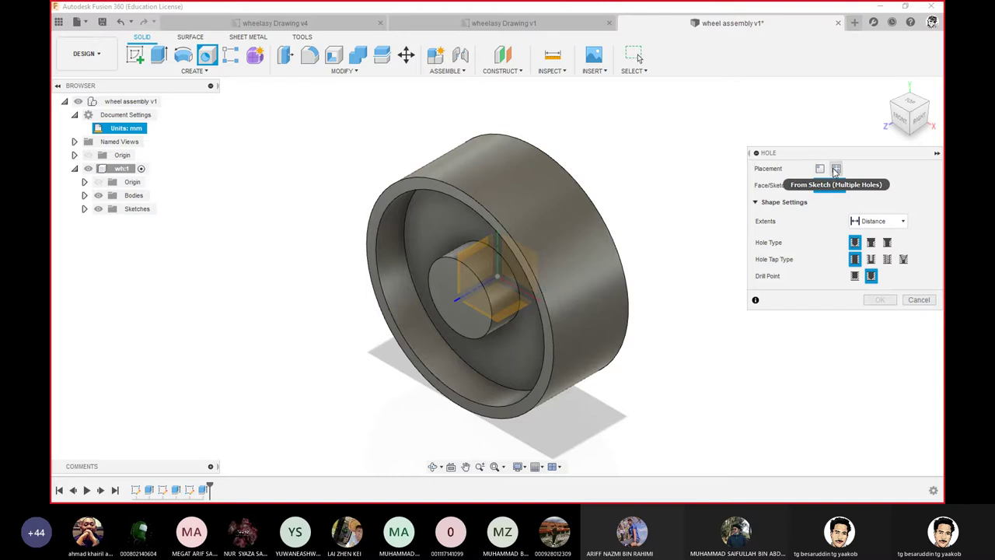
{"action": "left_click", "coordinate": [820, 170]}
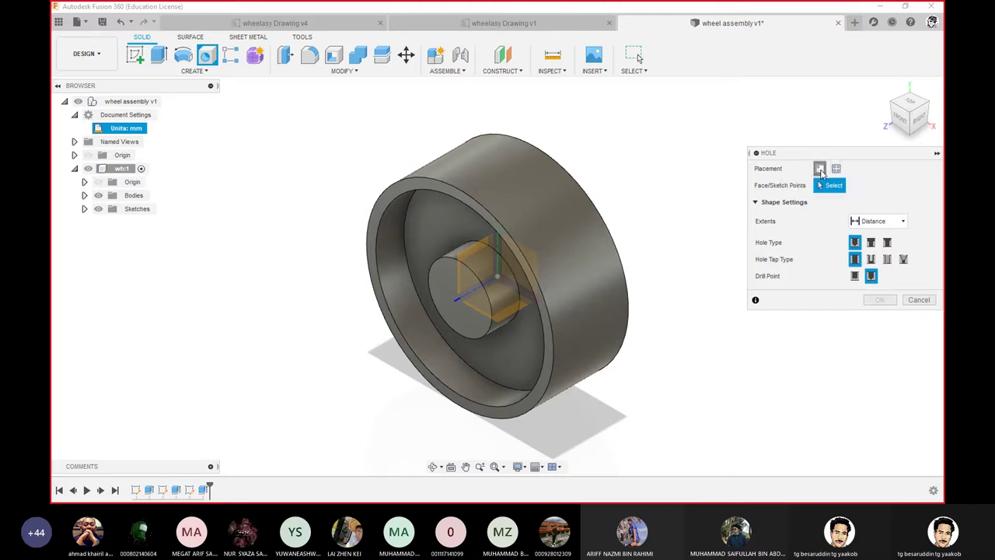
{"action": "left_click", "coordinate": [458, 301]}
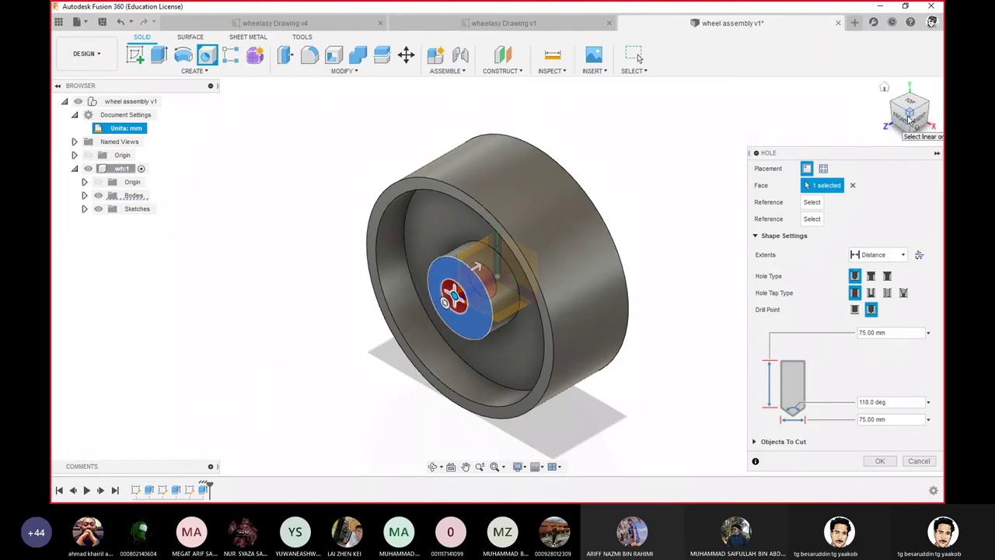
{"action": "left_click_drag", "start_coordinate": [901, 122], "coordinate": [628, 200]}
{"action": "scroll", "coordinate": [545, 294], "scroll_direction": "up", "scroll_amount": 2}
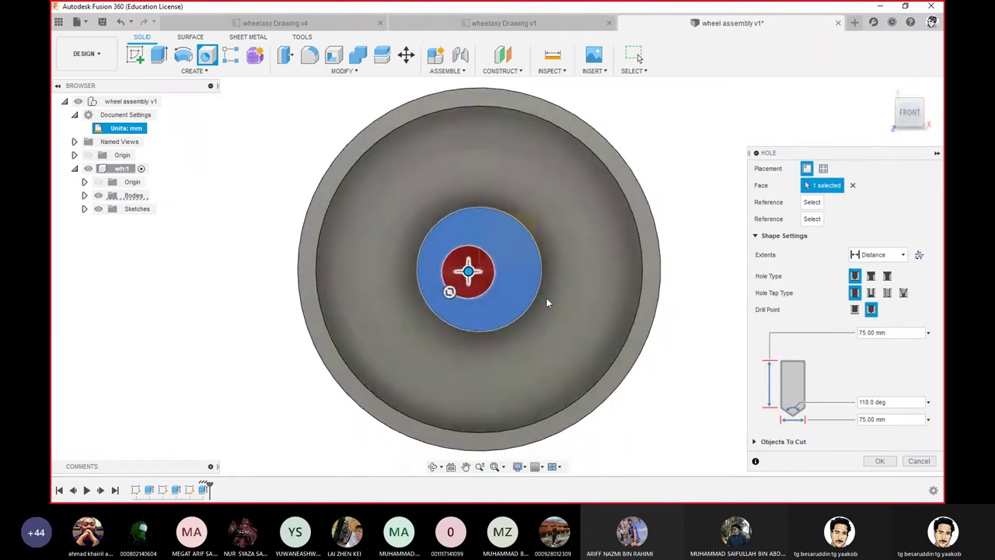
{"action": "scroll", "coordinate": [544, 295], "scroll_direction": "up", "scroll_amount": 2}
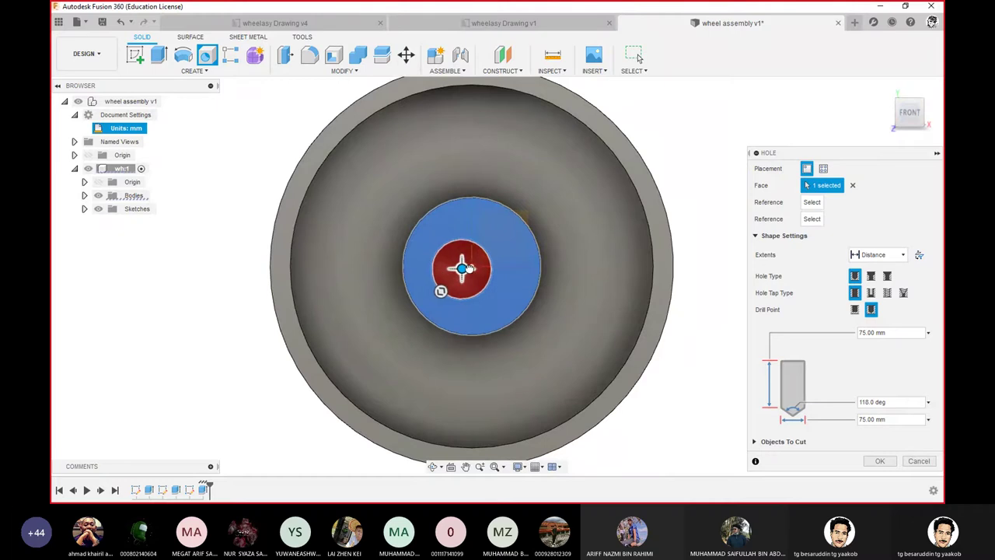
{"action": "mouse_move", "coordinate": [460, 271]}
{"action": "left_mouse_down"}
{"action": "mouse_move", "coordinate": [489, 246]}
{"action": "mouse_move", "coordinate": [450, 272]}
{"action": "left_mouse_up"}
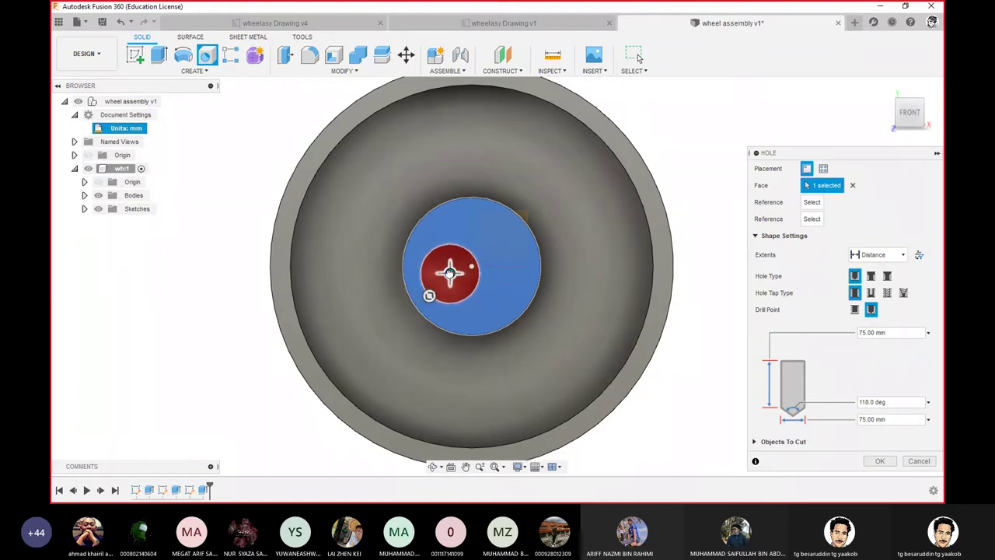
{"action": "left_click_drag", "start_coordinate": [449, 272], "coordinate": [472, 265]}
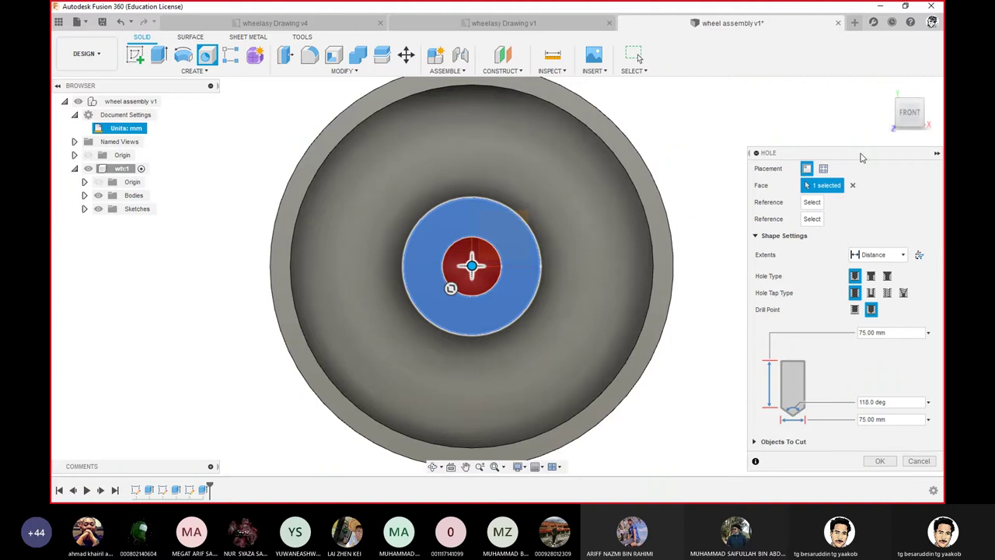
{"action": "left_click_drag", "start_coordinate": [863, 156], "coordinate": [848, 136]}
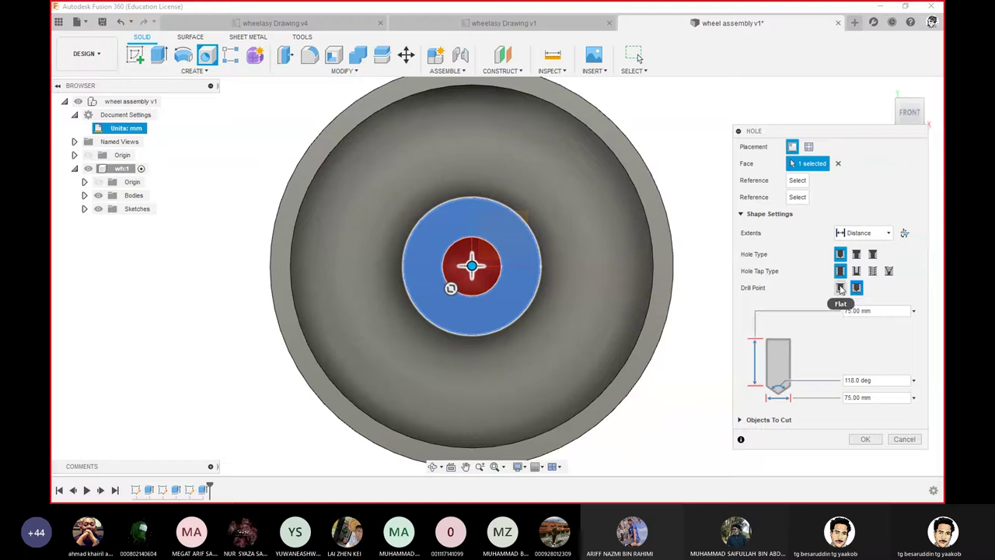
- Make the hole flat-bottomed and enter 100 and 10 in its depth and diameter fields
{"action": "left_click", "coordinate": [840, 289]}
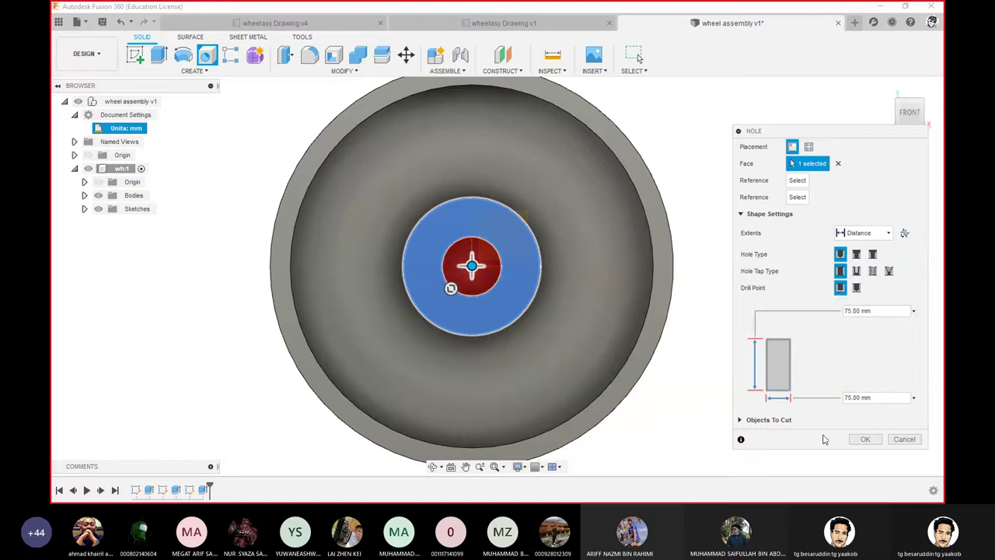
{"action": "left_click", "coordinate": [876, 311]}
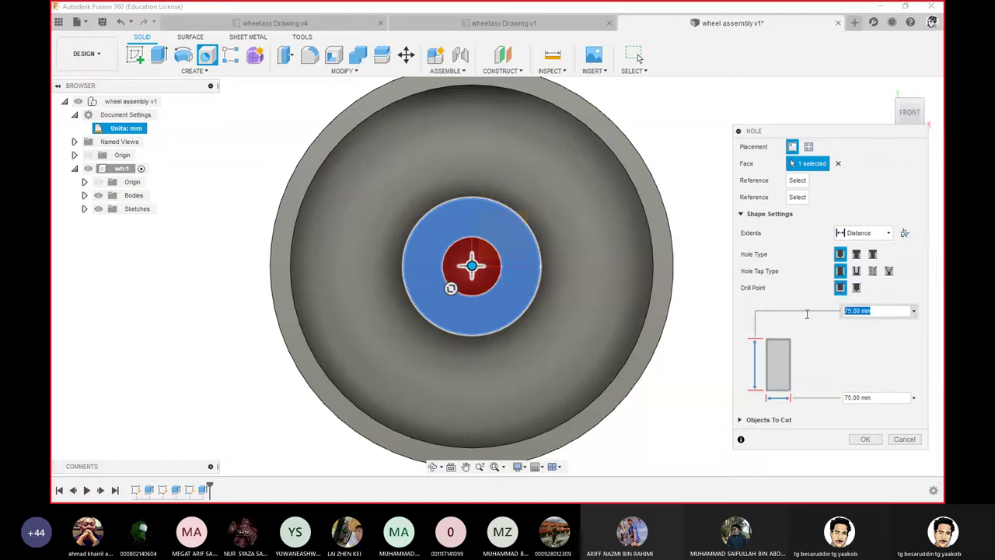
{"action": "type", "text": "100"}
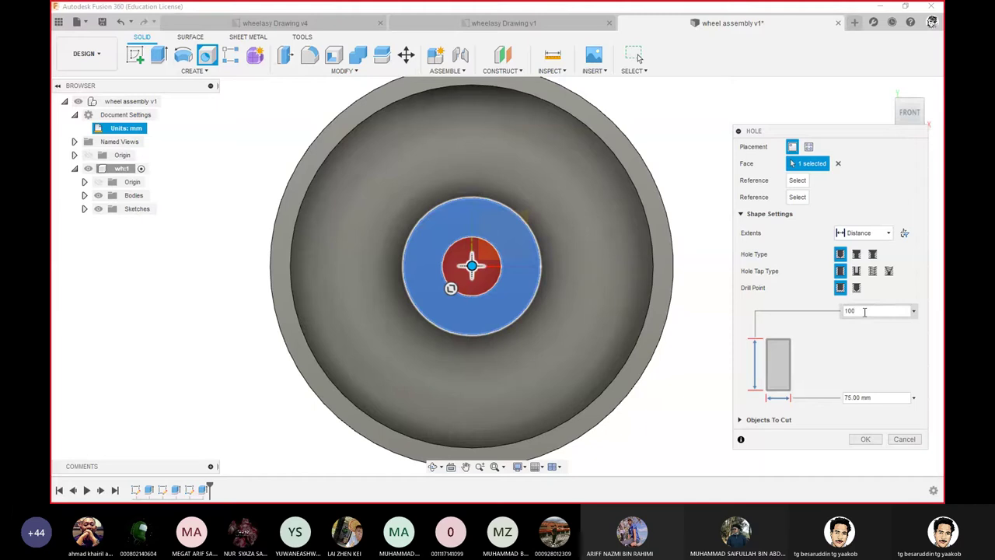
{"action": "left_click", "coordinate": [870, 396]}
{"action": "double_click", "coordinate": [886, 397]}
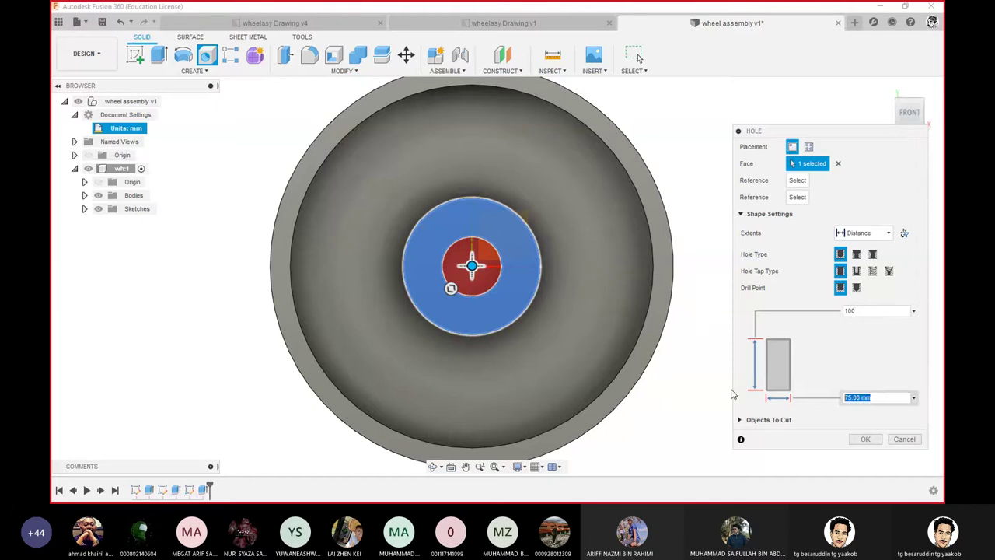
{"action": "type", "text": "100"}
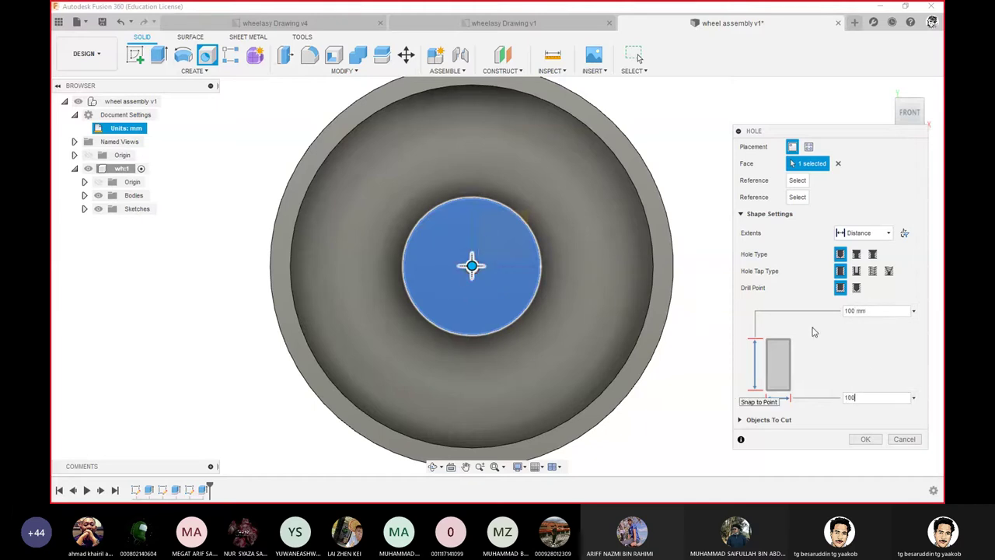
- Set the hole Extents to All so it bores through the hub, and confirm
{"action": "left_click", "coordinate": [890, 233]}
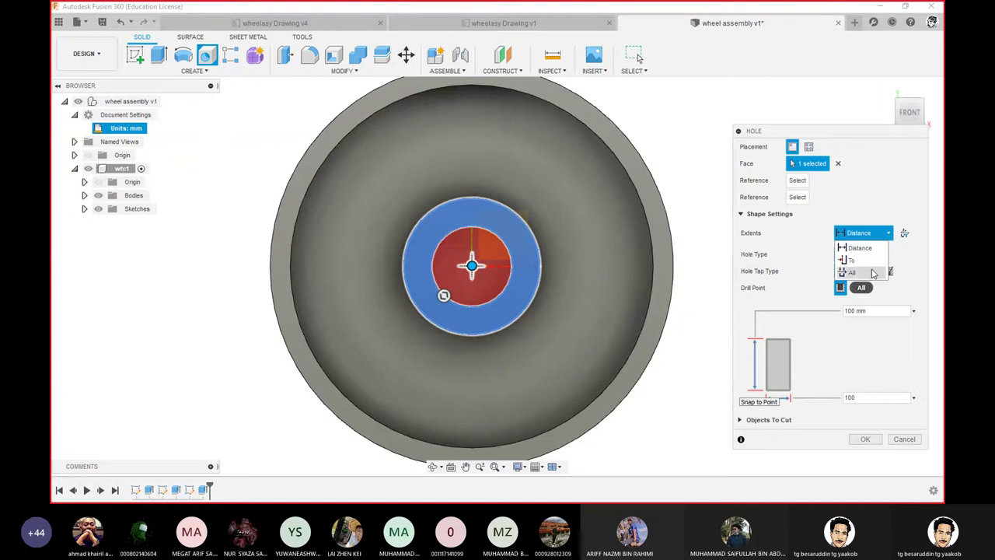
{"action": "left_click", "coordinate": [852, 272]}
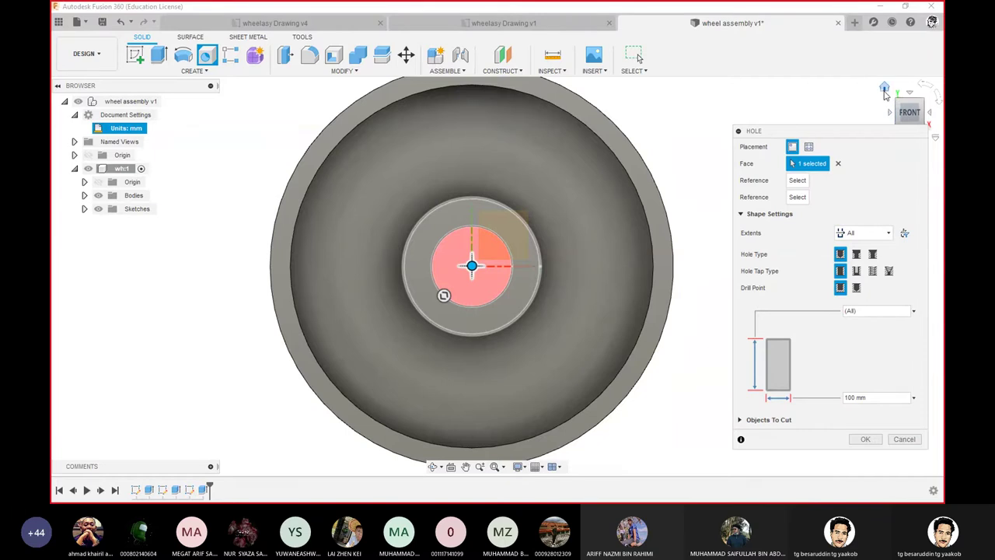
{"action": "left_click", "coordinate": [886, 91]}
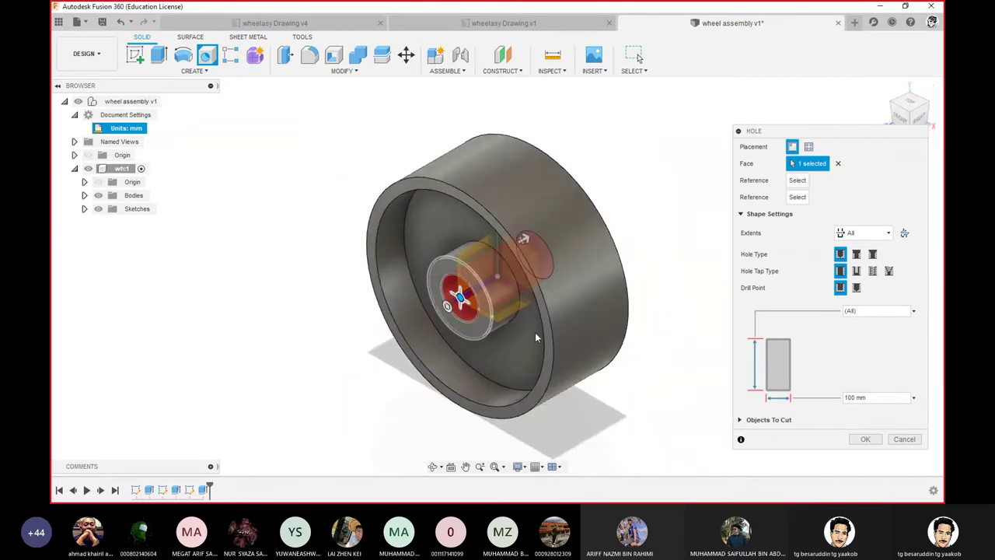
{"action": "left_click", "coordinate": [862, 440]}
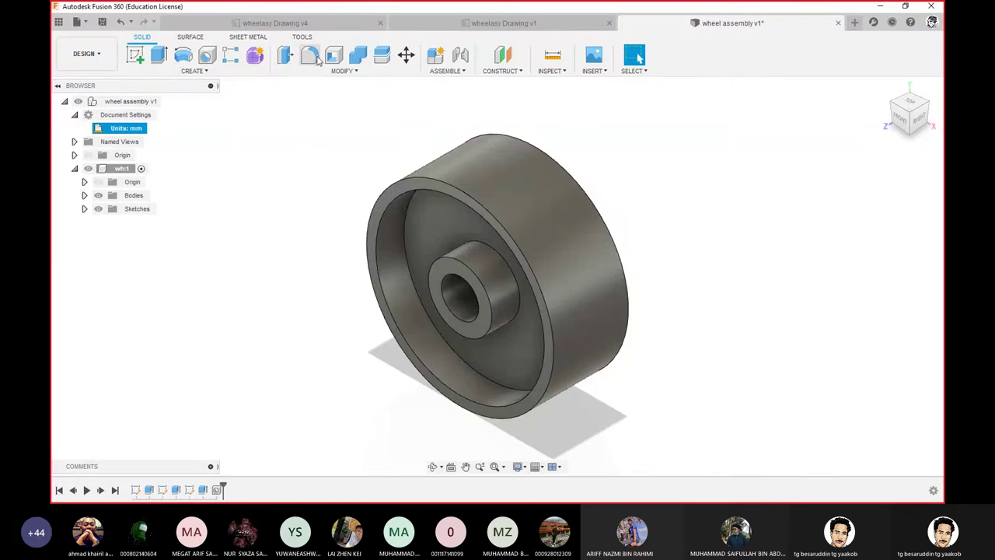
{"action": "mouse_move", "coordinate": [309, 55]}
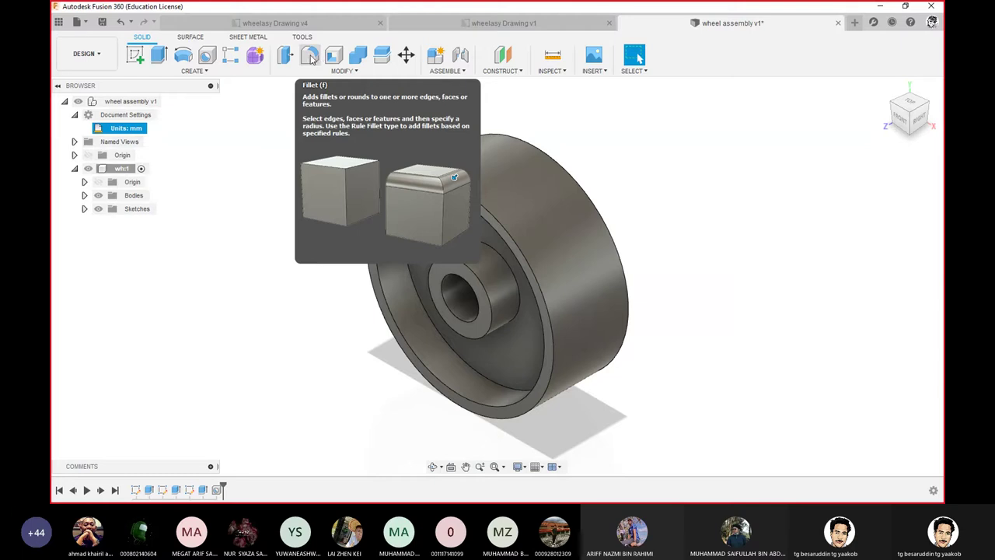
- Fillet the inner and outer hub edges with a 25 mm radius and Rolling Ball corners
{"action": "left_click", "coordinate": [311, 61]}
{"action": "left_click", "coordinate": [443, 264]}
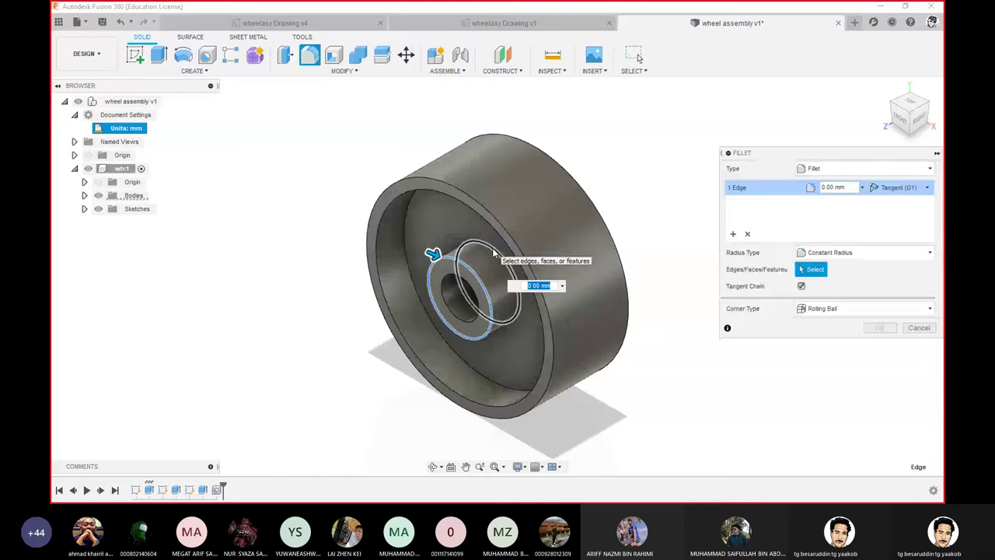
{"action": "left_click", "coordinate": [491, 250]}
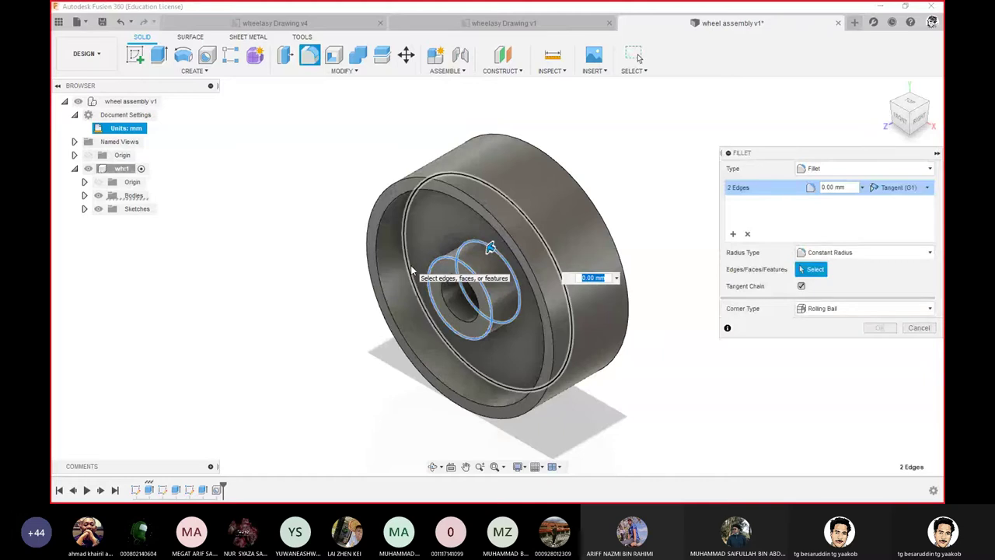
{"action": "type", "text": "25"}
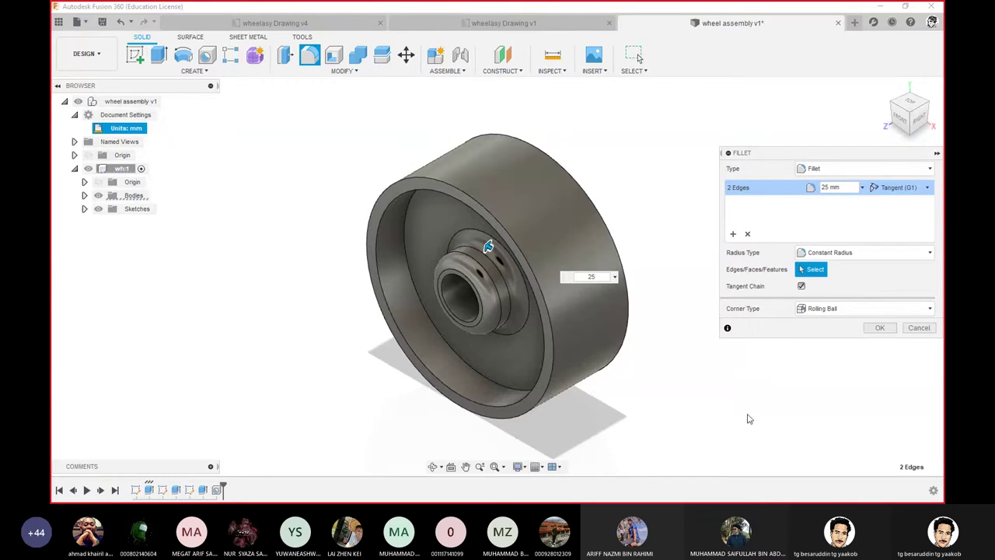
{"action": "left_click", "coordinate": [879, 328]}
{"action": "left_click", "coordinate": [932, 310]}
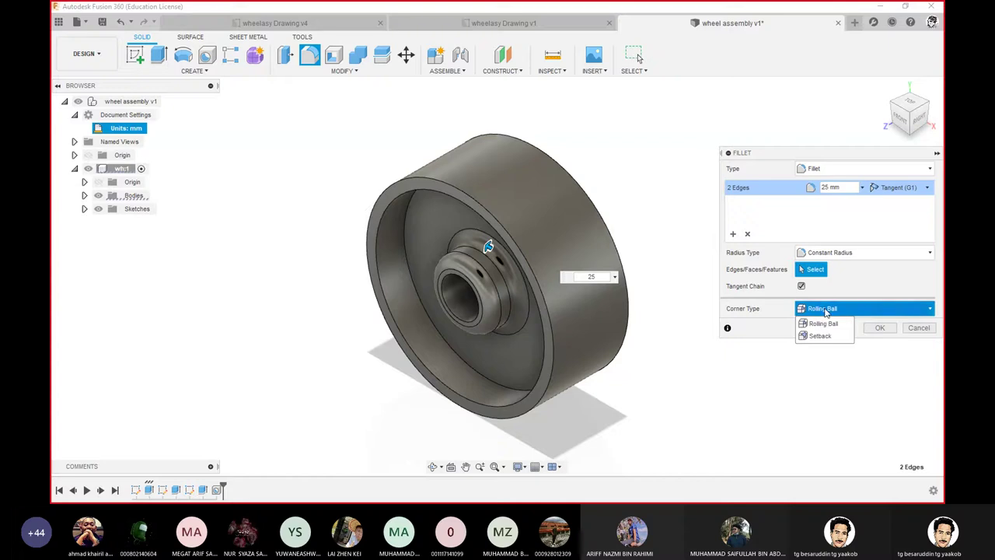
{"action": "left_click", "coordinate": [824, 323]}
{"action": "left_click", "coordinate": [879, 328]}
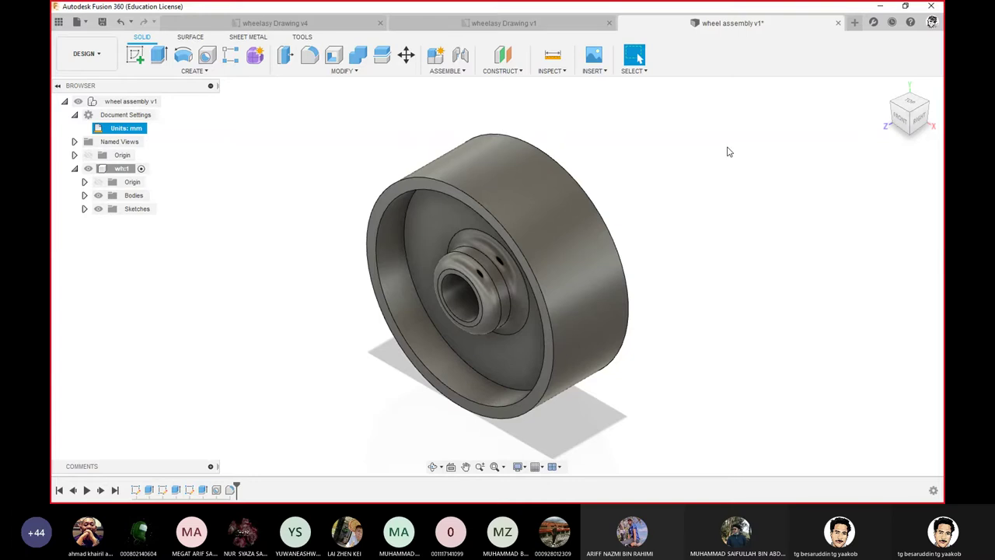
{"action": "left_click", "coordinate": [931, 107]}
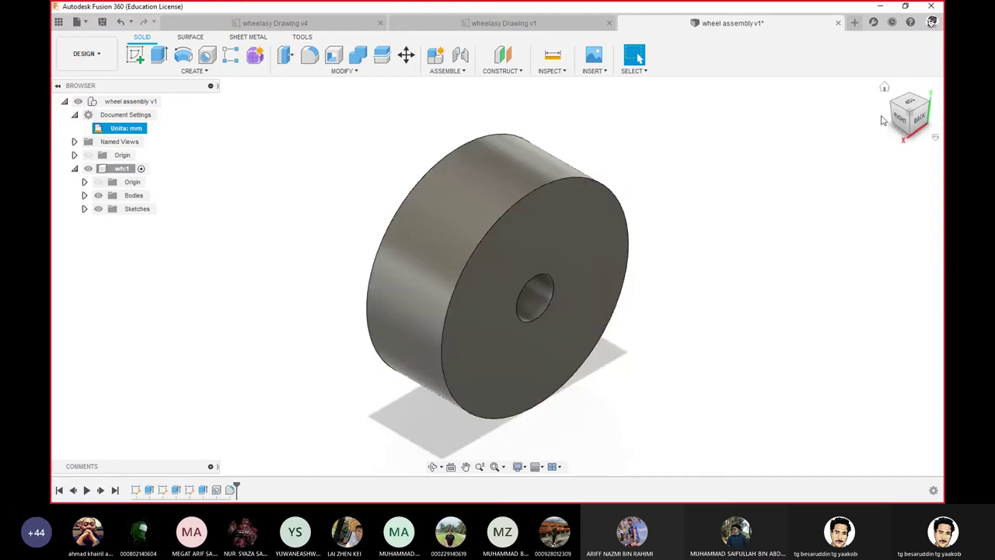
{"action": "left_click", "coordinate": [894, 111]}
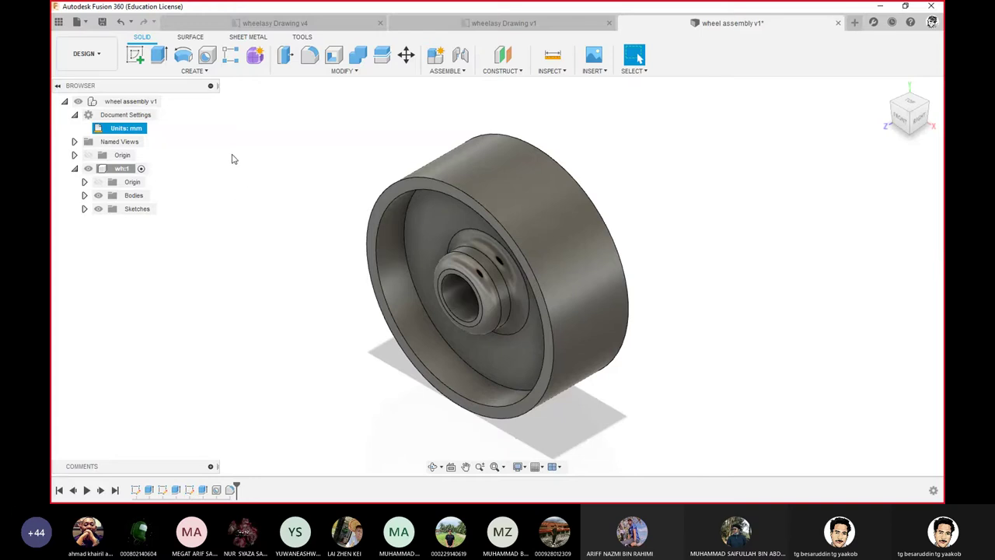
- Start a Mirror command with Pattern Type set to Features
{"action": "left_click", "coordinate": [201, 75]}
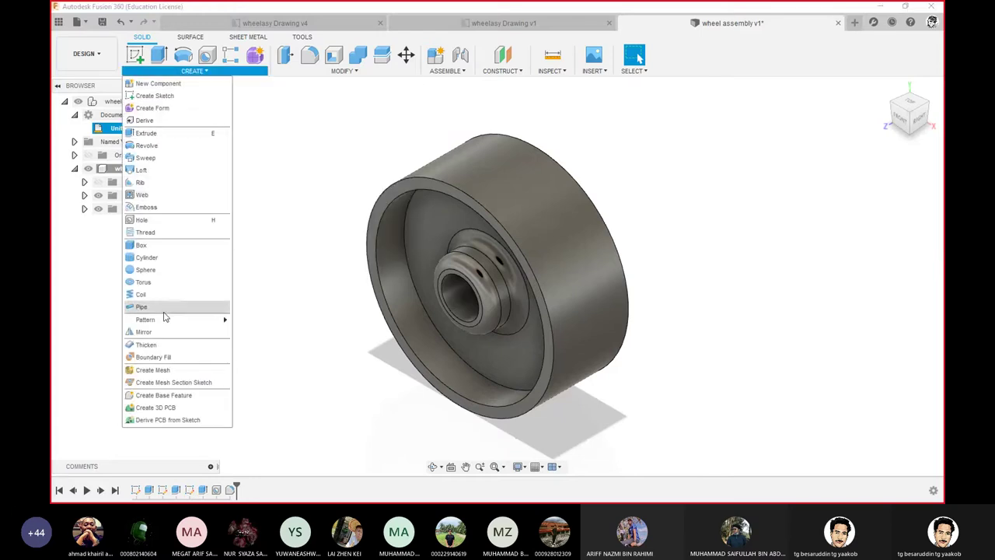
{"action": "left_click", "coordinate": [149, 334]}
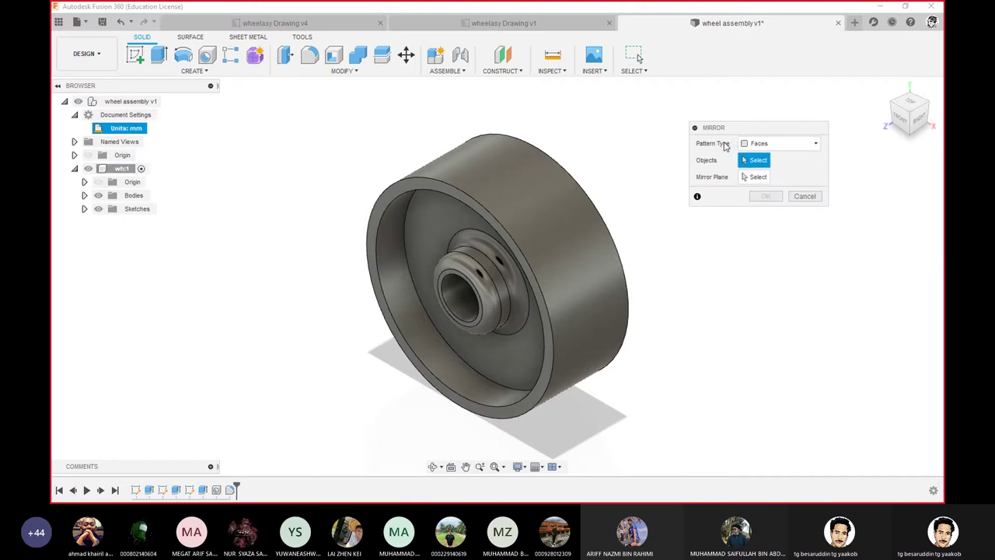
{"action": "left_click", "coordinate": [813, 145]}
{"action": "left_click", "coordinate": [783, 186]}
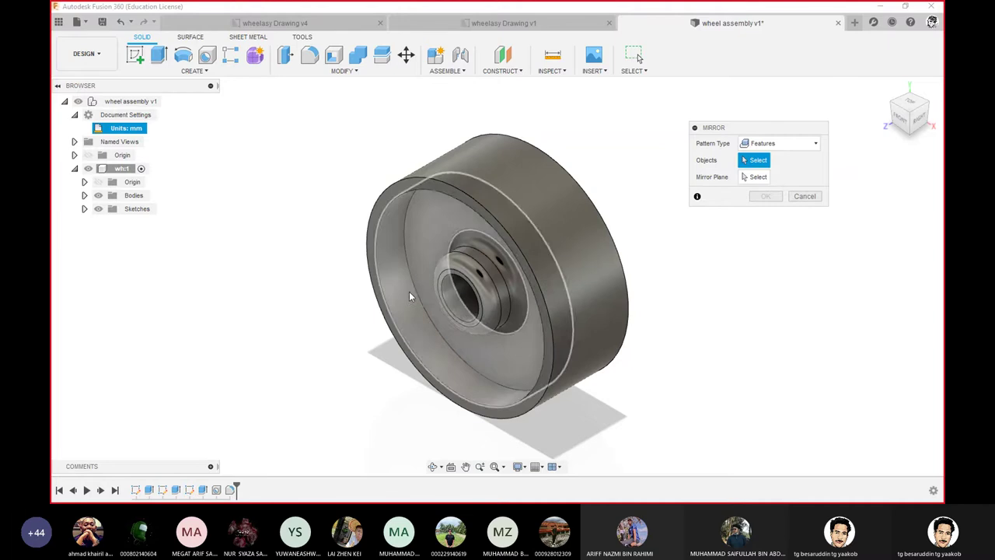
- Pick Fillet1, Hole1, Extrude3 and Extrude2 from the timeline as the features to mirror
{"action": "left_click", "coordinate": [231, 490]}
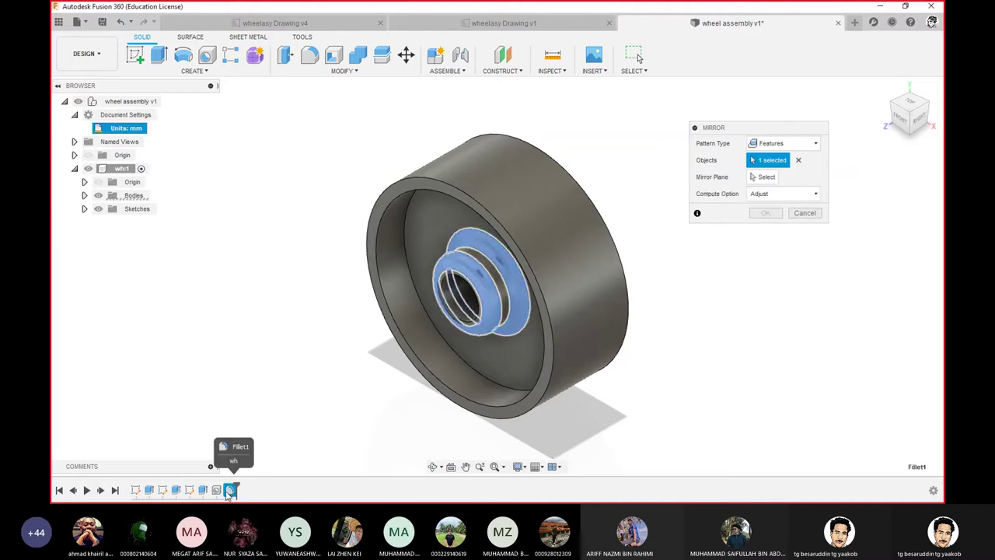
{"action": "left_click", "coordinate": [217, 490]}
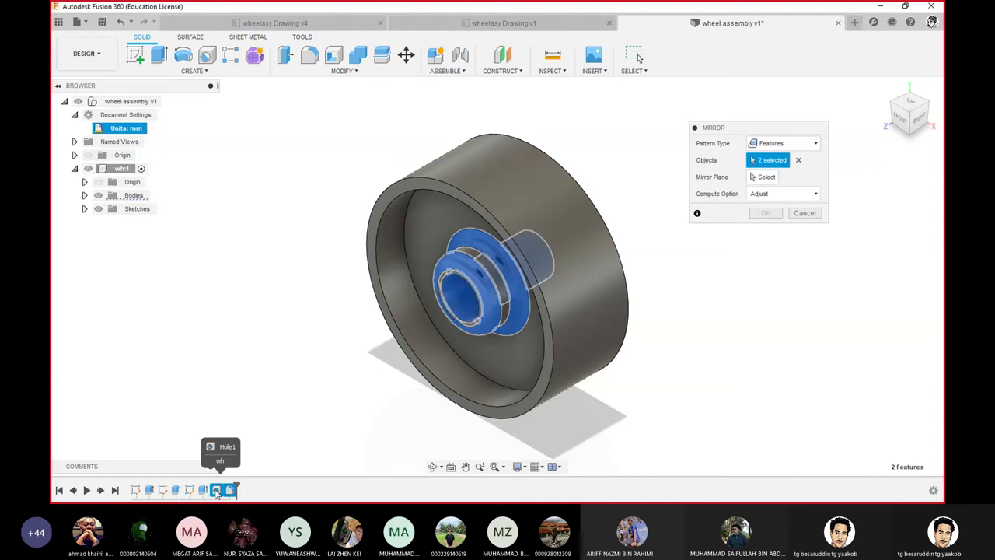
{"action": "left_click", "coordinate": [201, 491]}
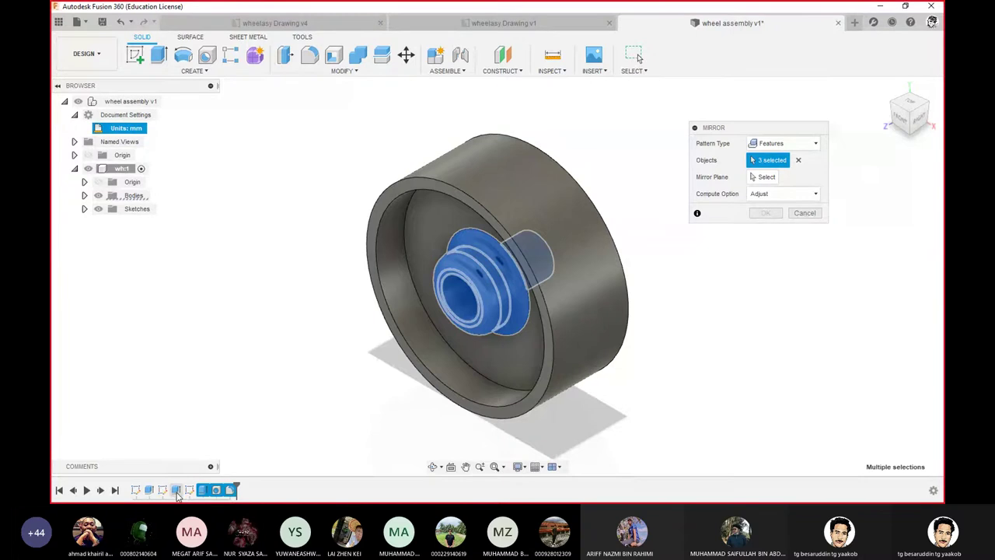
{"action": "left_click", "coordinate": [175, 493]}
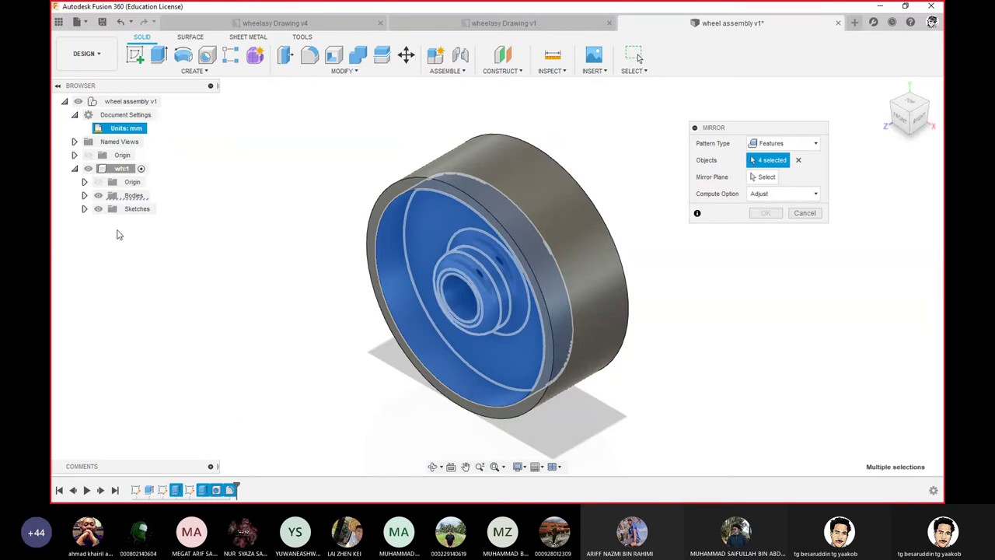
{"action": "left_click", "coordinate": [83, 195]}
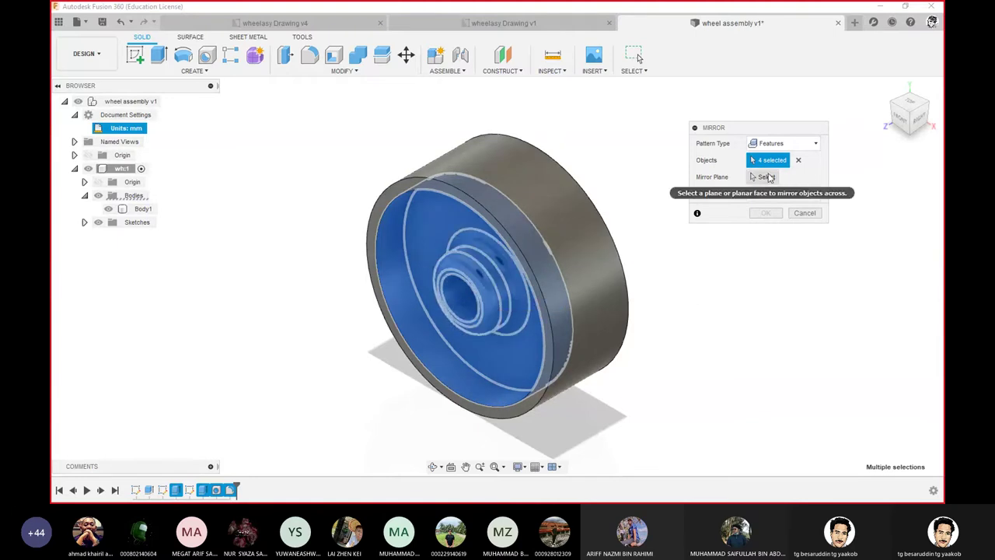
- Use wh:1's XY origin plane as the mirror plane, check the preview, and apply
{"action": "left_click", "coordinate": [767, 178]}
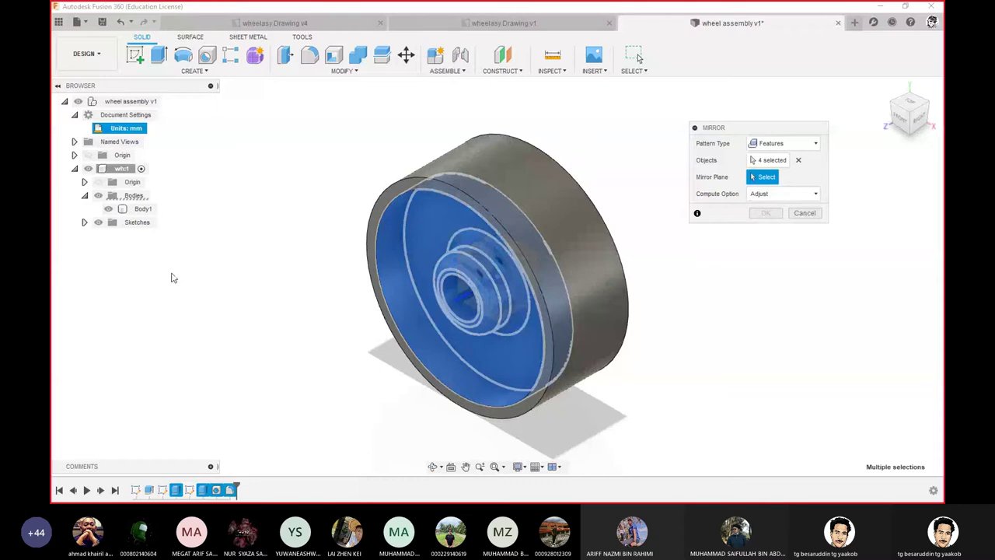
{"action": "left_click", "coordinate": [84, 182]}
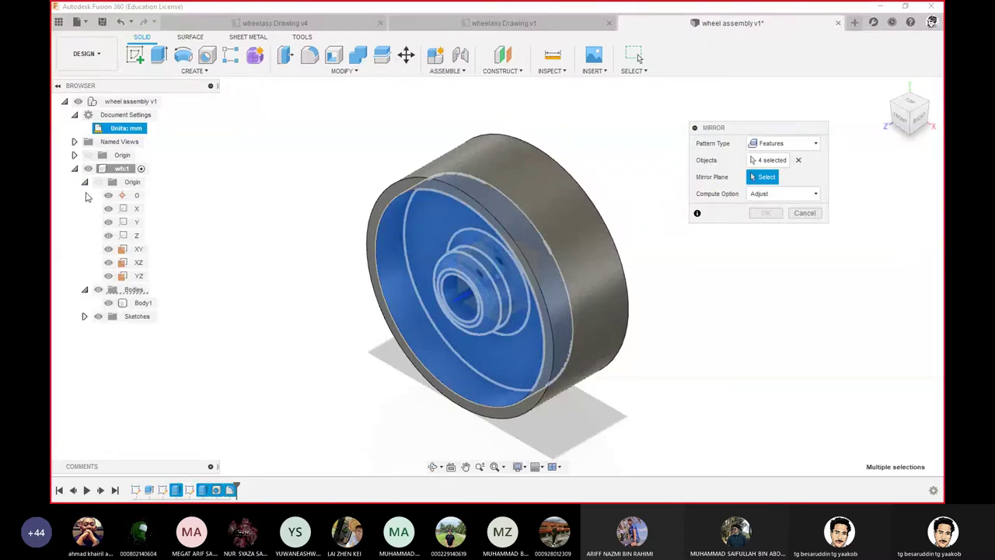
{"action": "left_click", "coordinate": [139, 250]}
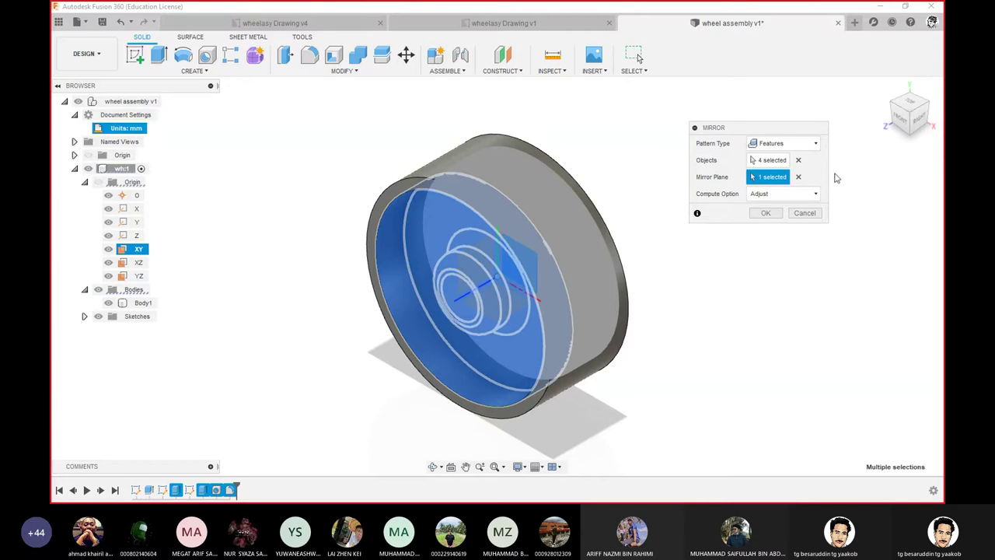
{"action": "mouse_move", "coordinate": [909, 110]}
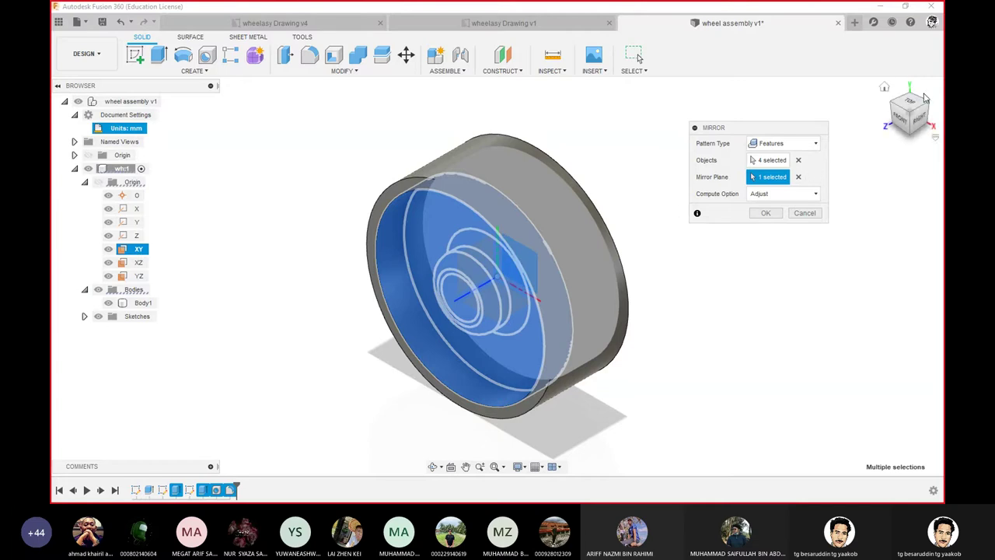
{"action": "left_click", "coordinate": [931, 106]}
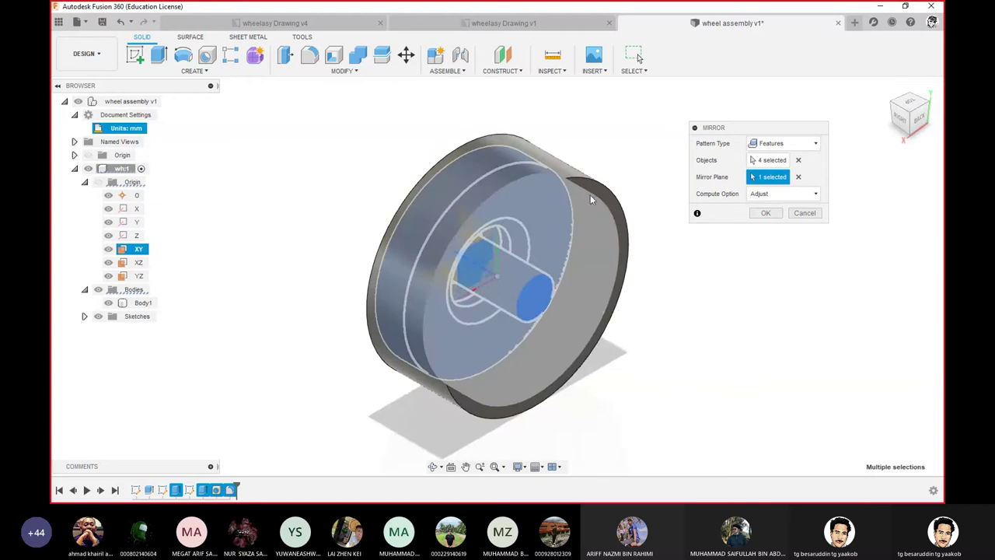
{"action": "left_click", "coordinate": [768, 213]}
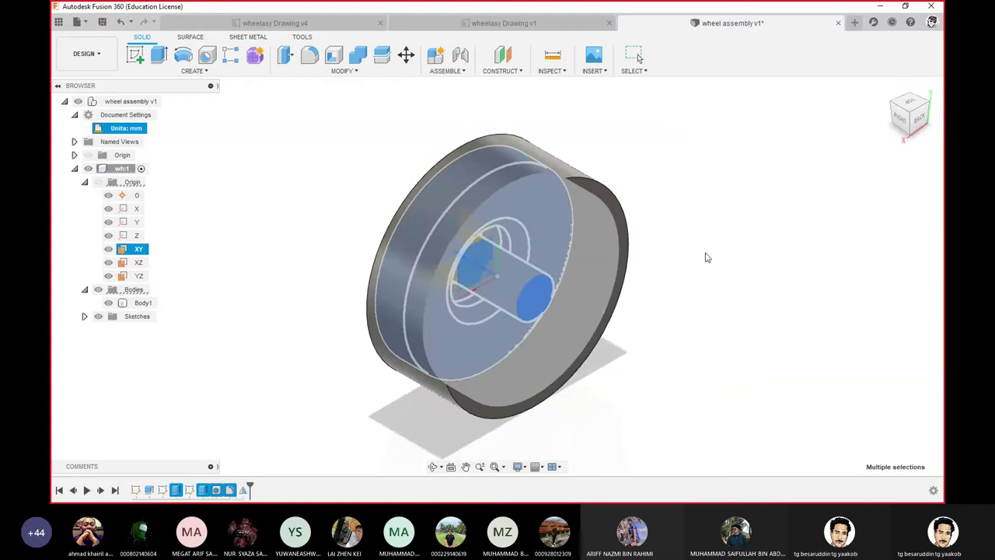
{"action": "left_click", "coordinate": [726, 171]}
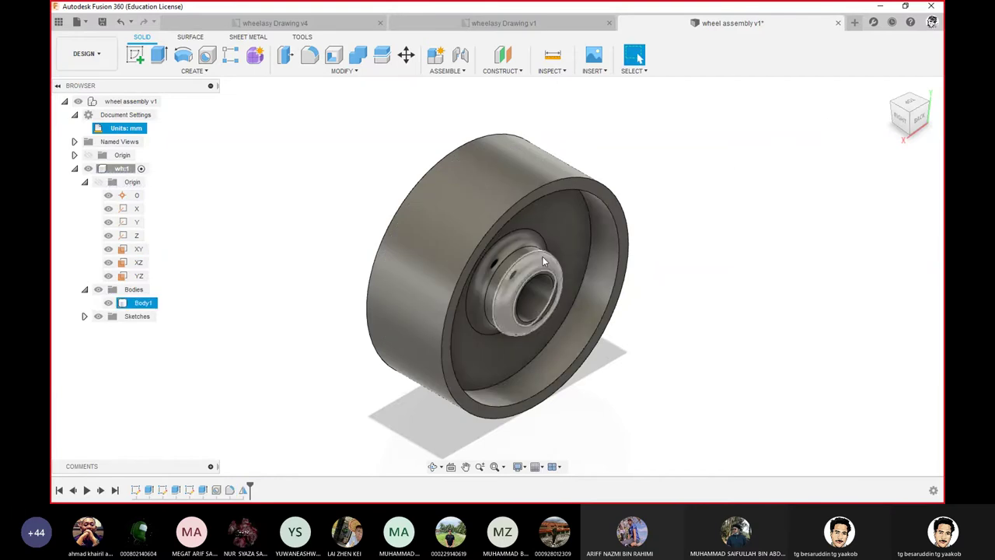
{"action": "left_click", "coordinate": [895, 112]}
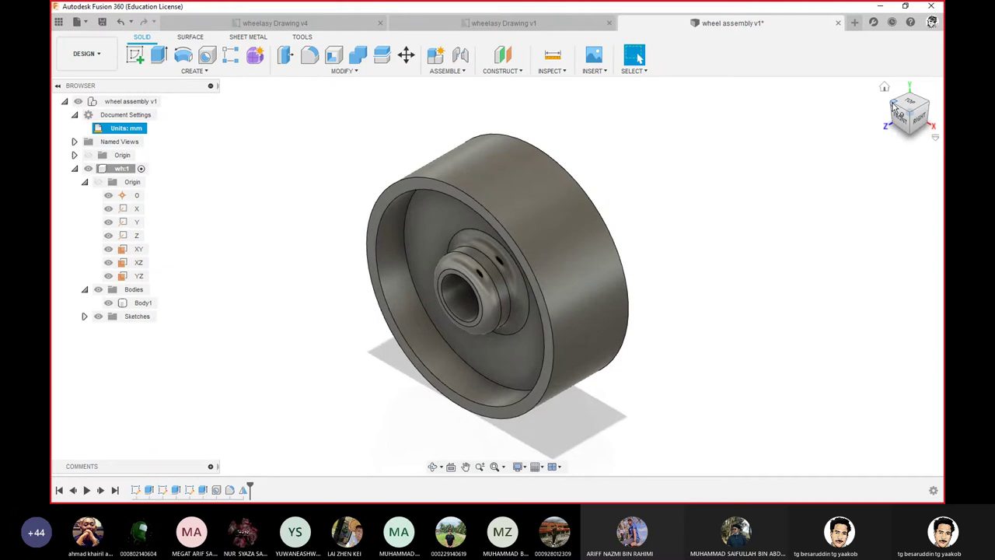
{"action": "left_click", "coordinate": [931, 107]}
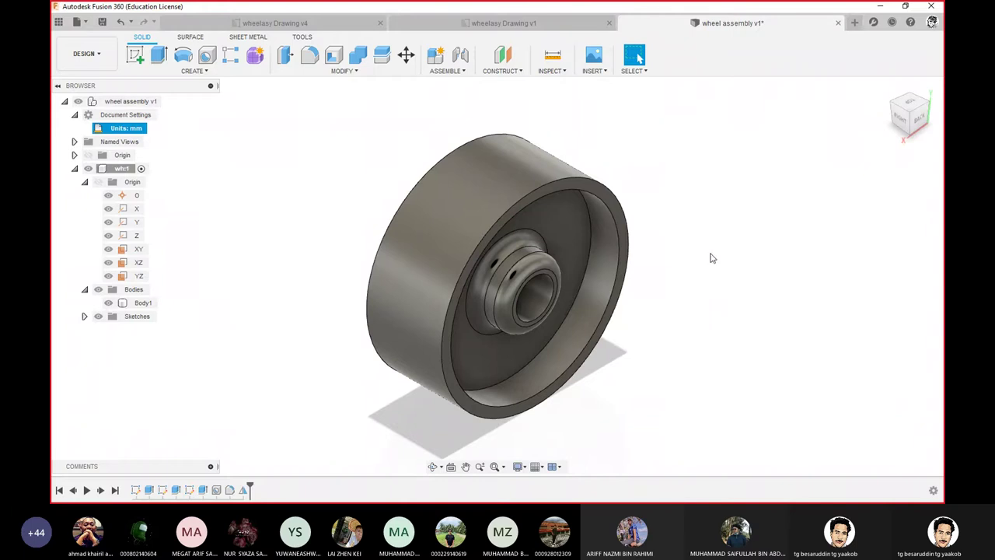
{"action": "left_click", "coordinate": [894, 105]}
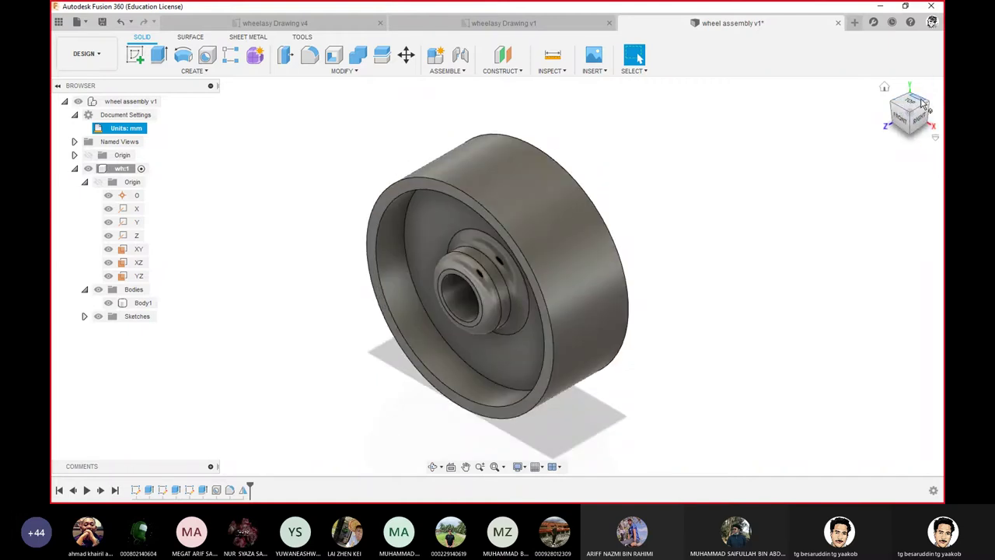
{"action": "left_click", "coordinate": [927, 105]}
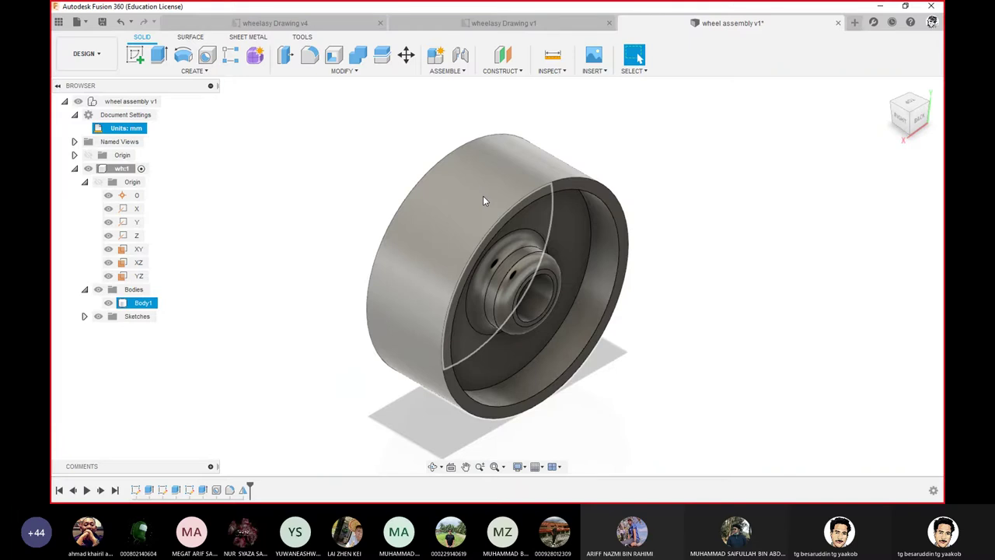
{"action": "key", "text": "Escape"}
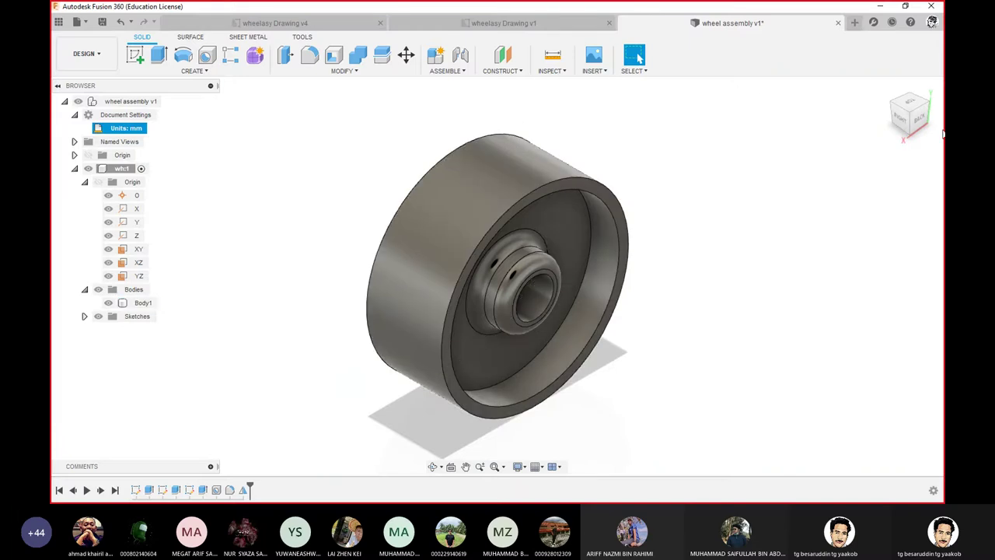
{"action": "left_click", "coordinate": [902, 115]}
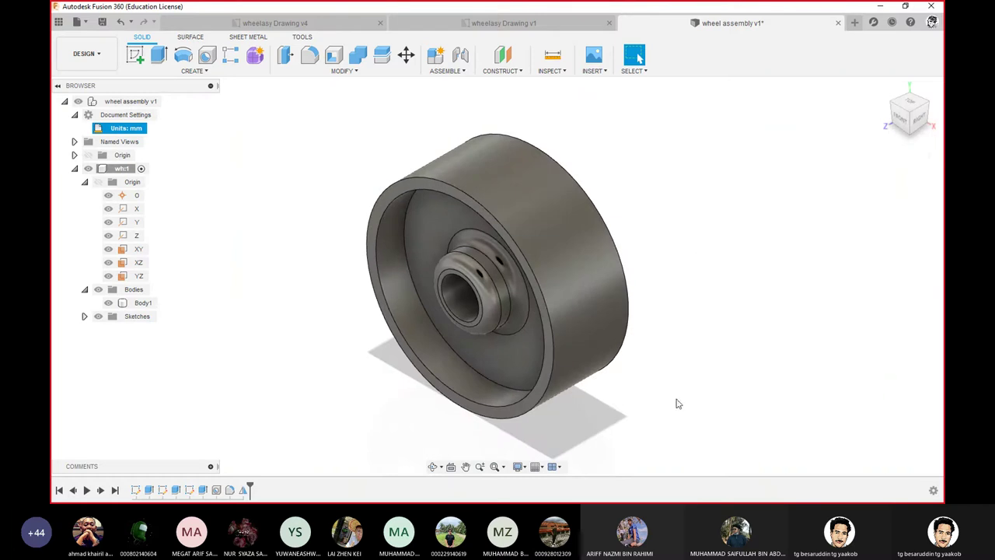
{"action": "left_click", "coordinate": [492, 236]}
{"action": "key", "text": "Escape"}
{"action": "left_click", "coordinate": [519, 466]}
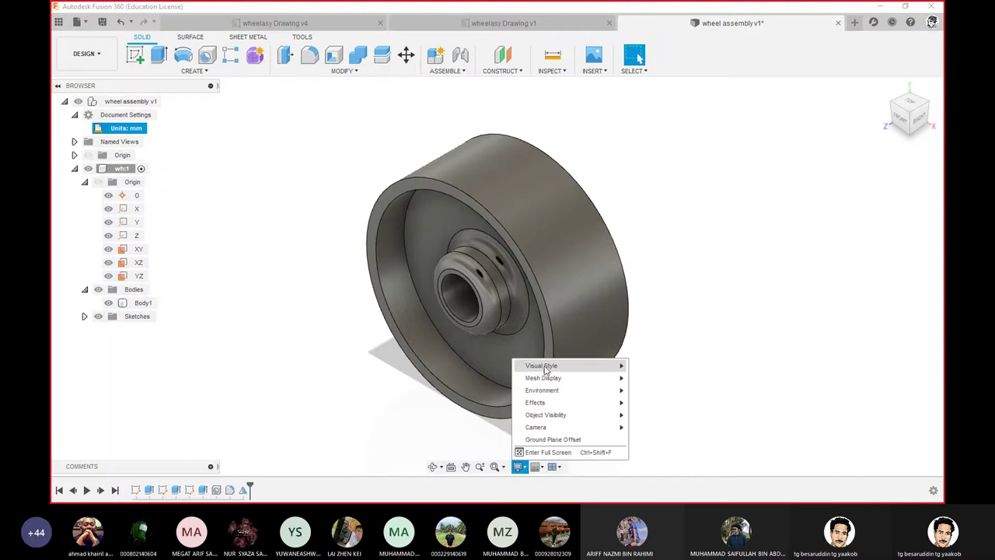
{"action": "left_click", "coordinate": [680, 366]}
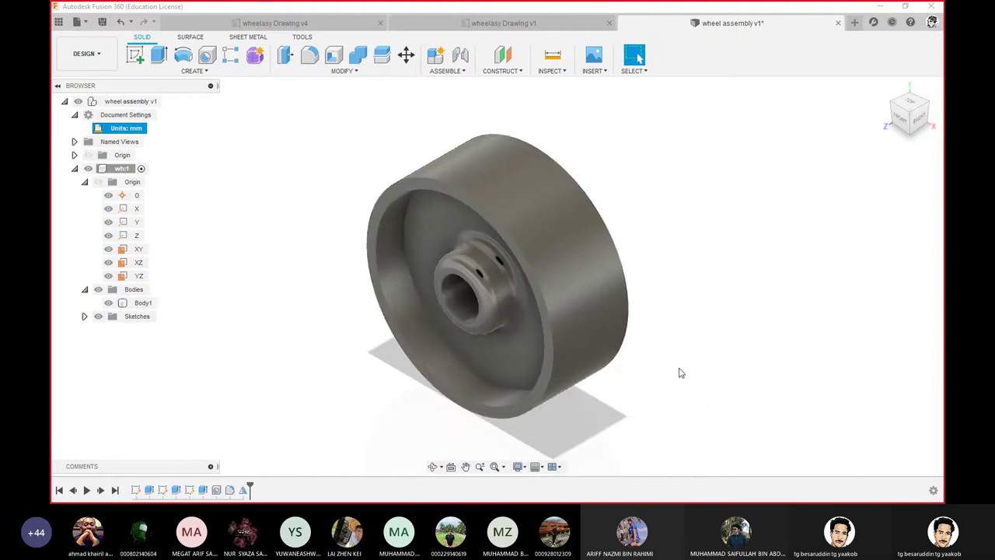
{"action": "left_click", "coordinate": [517, 467]}
{"action": "mouse_move", "coordinate": [541, 365]}
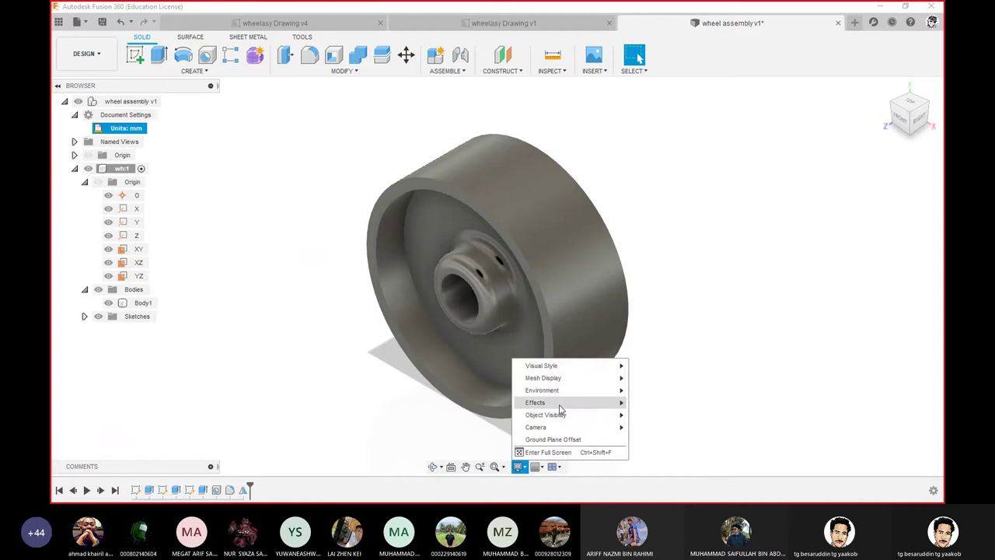
{"action": "left_click", "coordinate": [674, 377]}
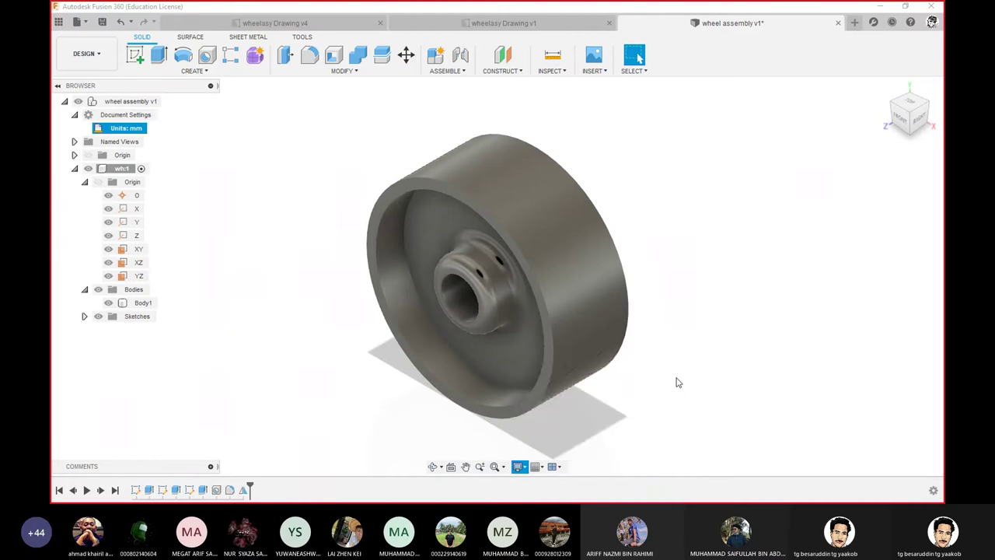
{"action": "left_click", "coordinate": [519, 467]}
{"action": "mouse_move", "coordinate": [542, 366]}
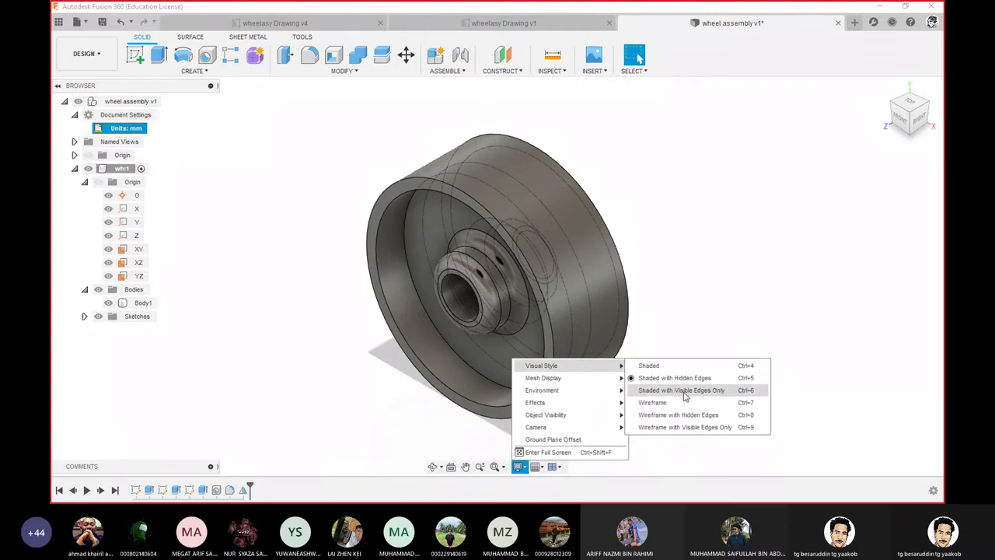
{"action": "left_click", "coordinate": [685, 395]}
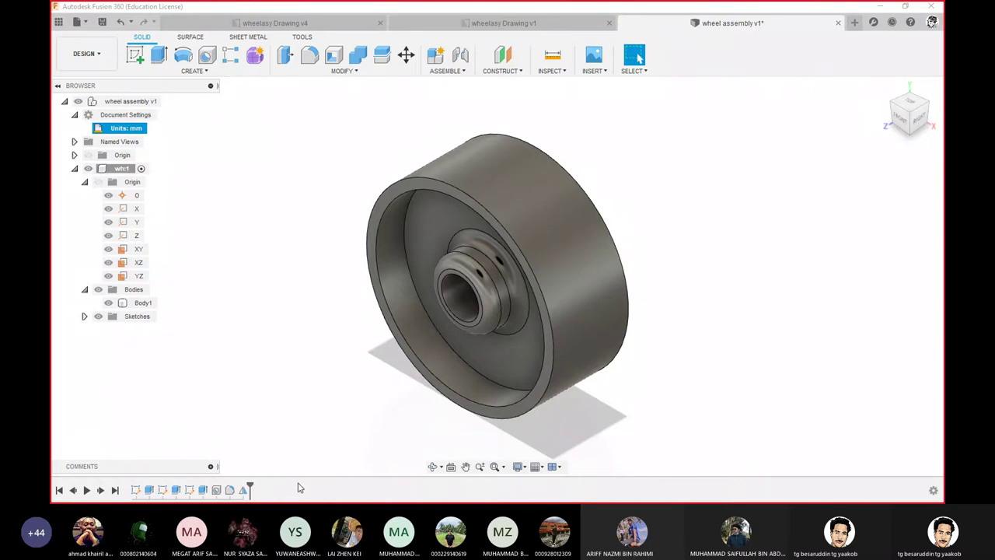
- Select the whole wheel body and open the Appearance panel's Metal folder
{"action": "right_click", "coordinate": [563, 203]}
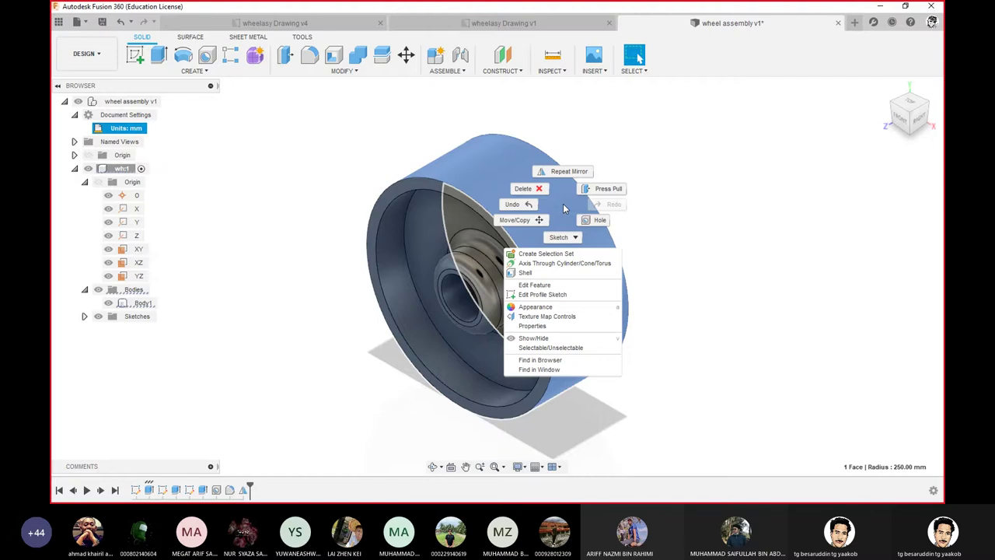
{"action": "left_click", "coordinate": [542, 314]}
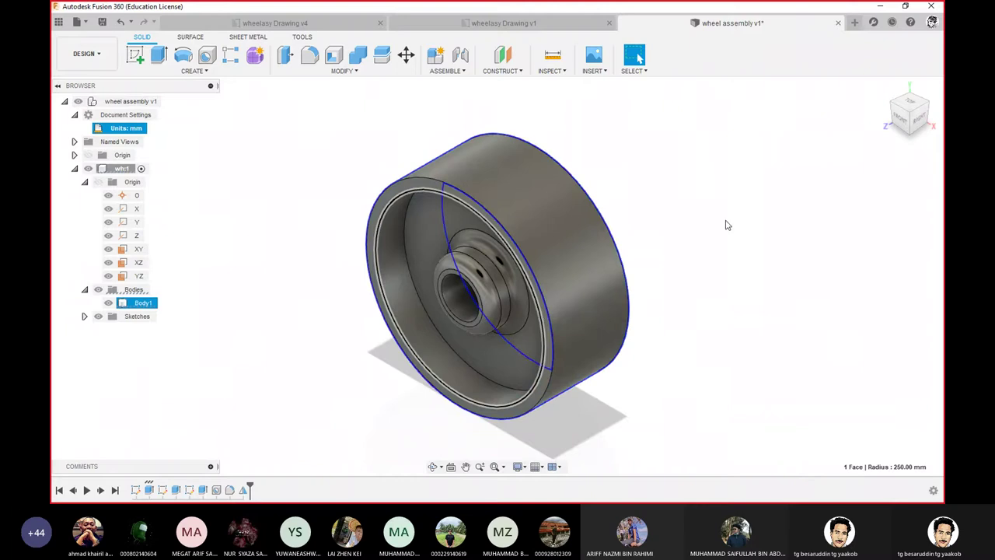
{"action": "key", "text": "a"}
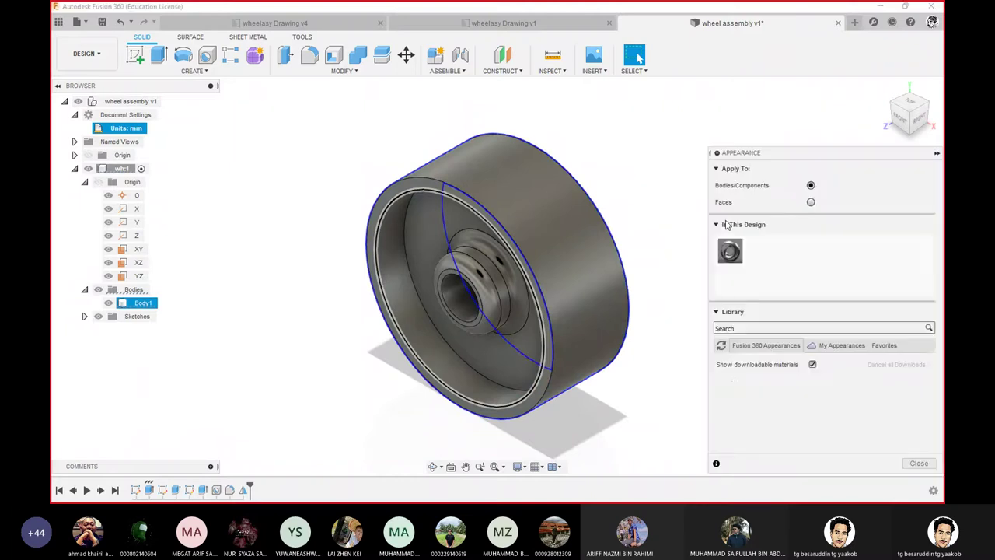
{"action": "left_click_drag", "start_coordinate": [852, 155], "coordinate": [800, 102]}
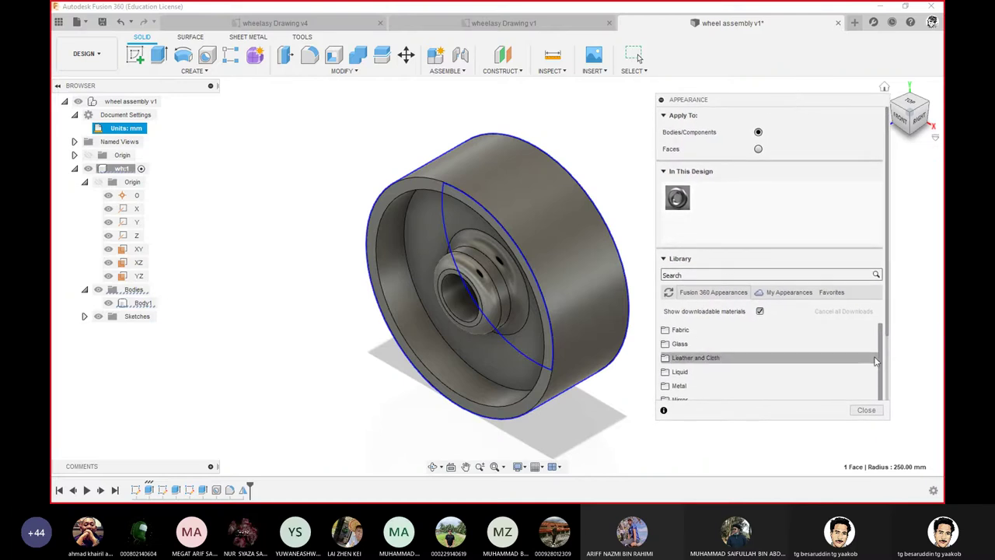
{"action": "left_click", "coordinate": [675, 388]}
{"action": "left_click", "coordinate": [675, 389]}
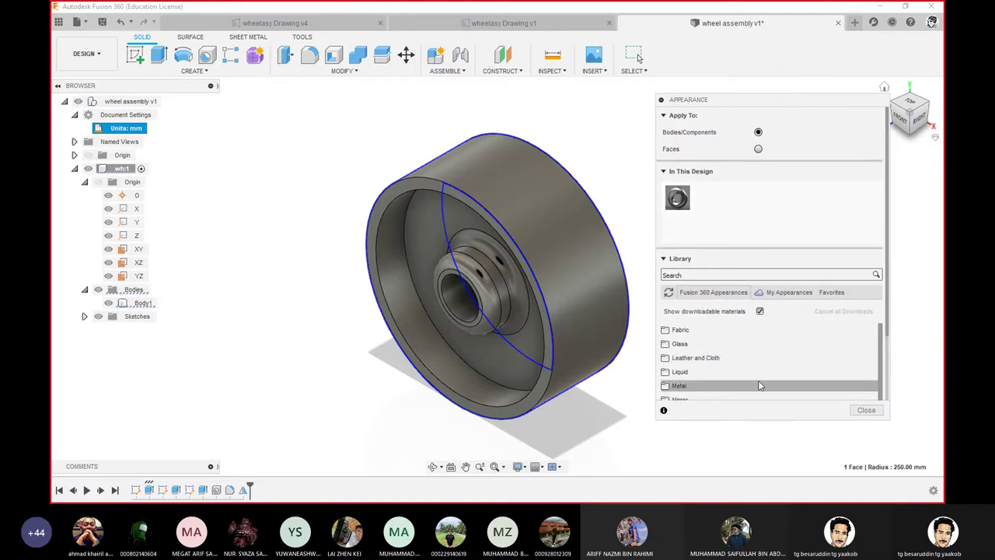
{"action": "left_click", "coordinate": [676, 387]}
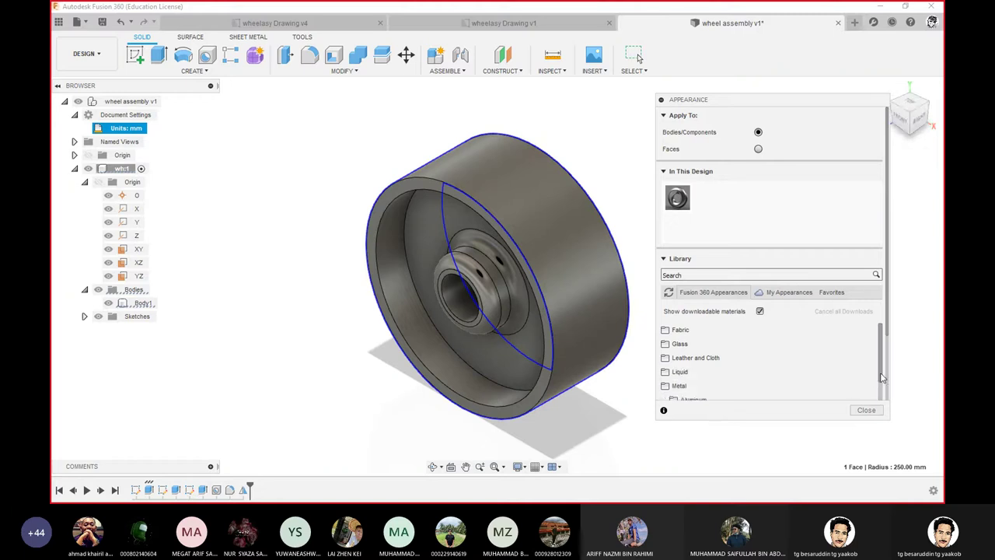
- Drag Gold - Polished from Metal > Gold onto the wheel, then close the panel
{"action": "scroll", "coordinate": [881, 391], "scroll_direction": "down", "scroll_amount": 1}
{"action": "scroll", "coordinate": [882, 391], "scroll_direction": "down", "scroll_amount": 2}
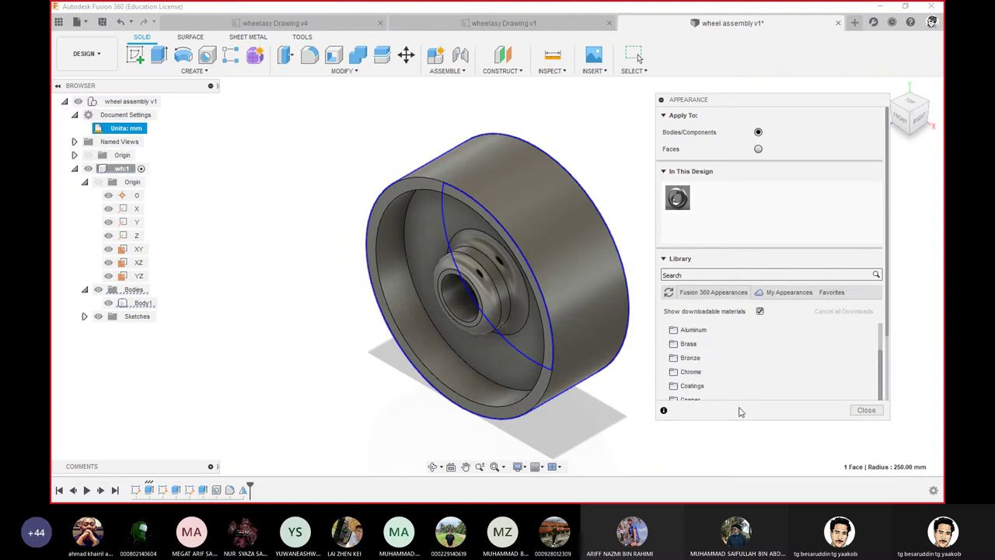
{"action": "scroll", "coordinate": [664, 373], "scroll_direction": "down", "scroll_amount": 2}
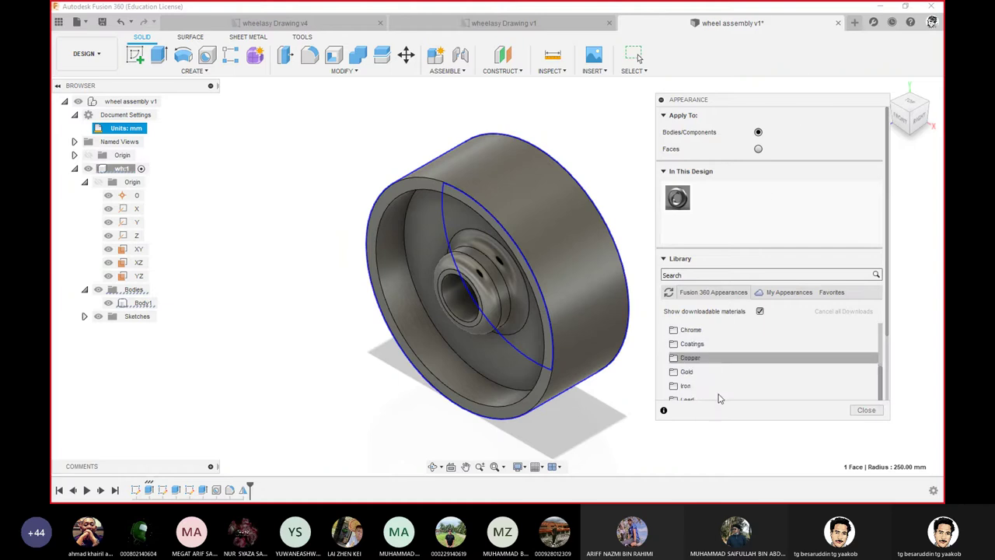
{"action": "scroll", "coordinate": [659, 389], "scroll_direction": "down", "scroll_amount": 1}
{"action": "scroll", "coordinate": [699, 392], "scroll_direction": "down", "scroll_amount": 1}
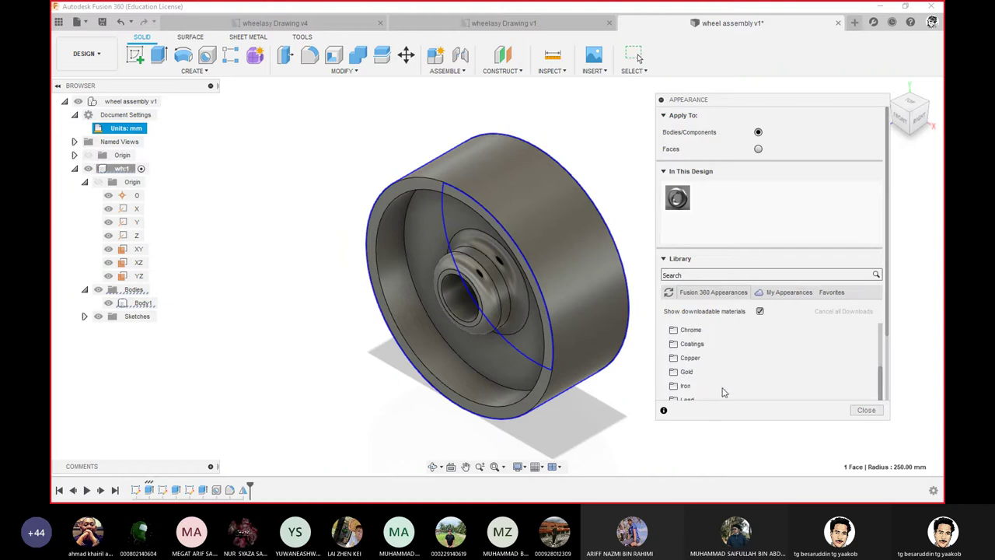
{"action": "scroll", "coordinate": [707, 386], "scroll_direction": "up", "scroll_amount": 2}
{"action": "left_click", "coordinate": [673, 372]}
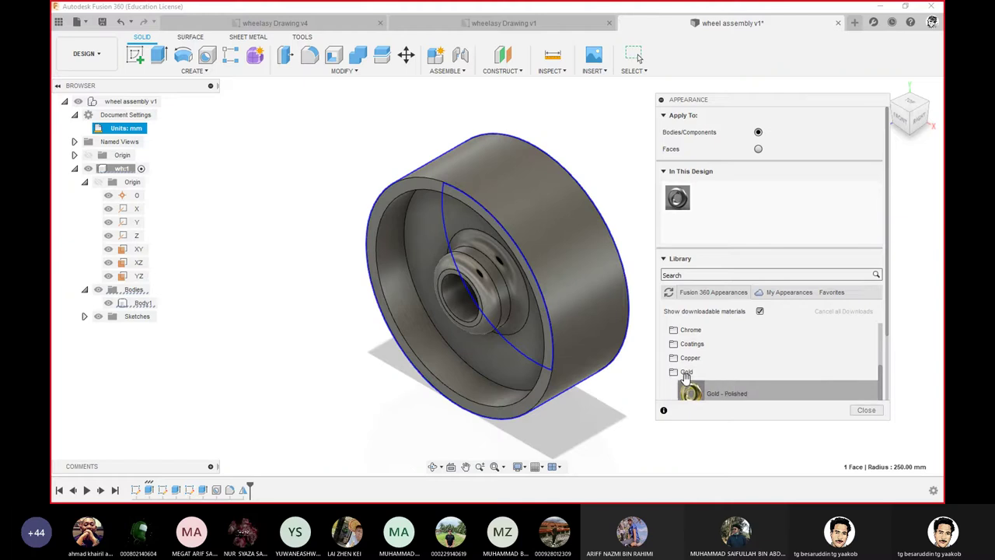
{"action": "scroll", "coordinate": [723, 389], "scroll_direction": "down", "scroll_amount": 2}
{"action": "scroll", "coordinate": [724, 366], "scroll_direction": "down", "scroll_amount": 2}
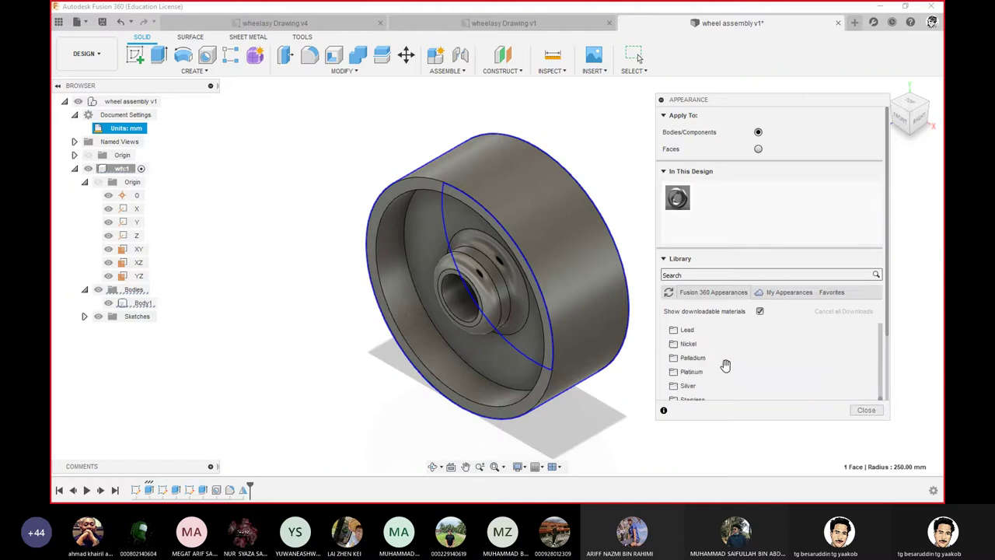
{"action": "scroll", "coordinate": [724, 365], "scroll_direction": "up", "scroll_amount": 2}
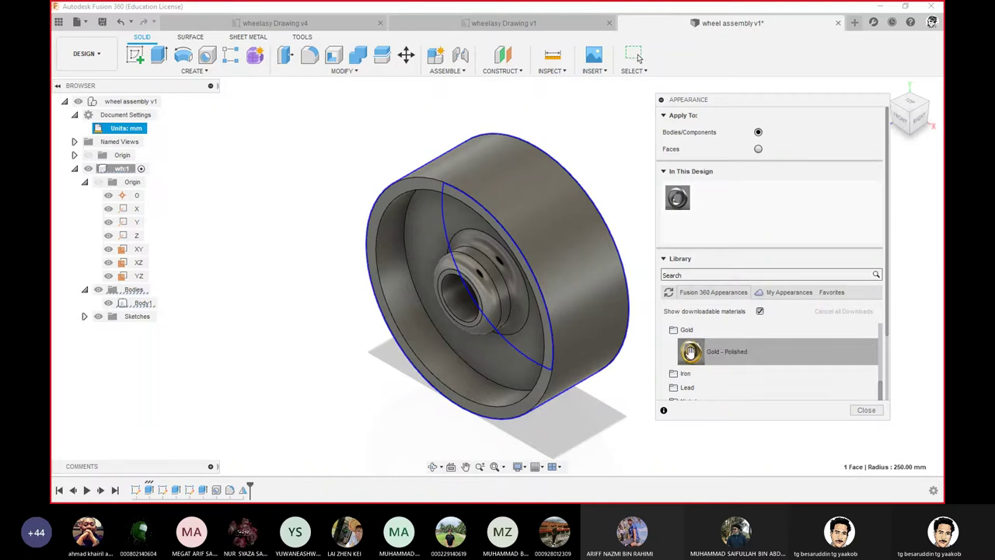
{"action": "left_click_drag", "start_coordinate": [690, 353], "coordinate": [563, 240]}
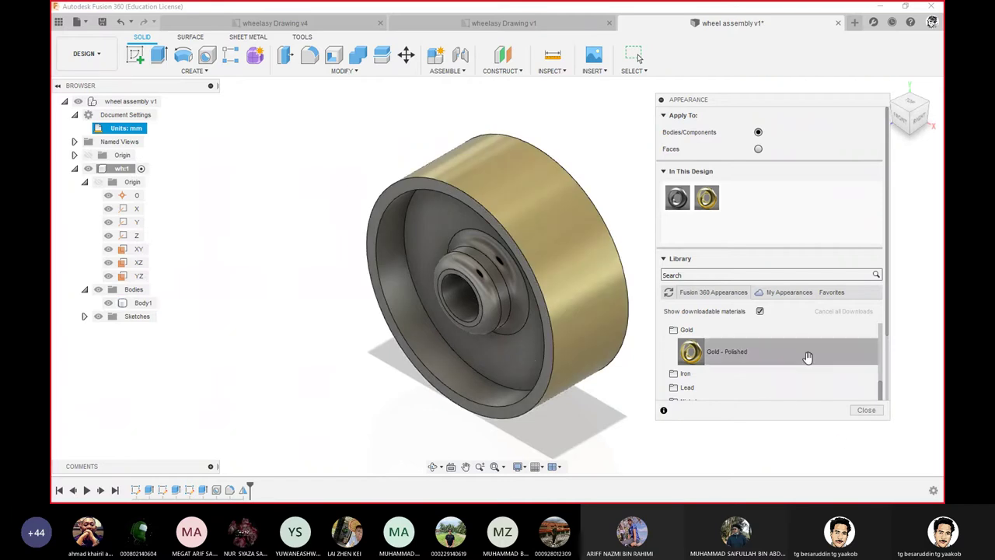
{"action": "left_click", "coordinate": [868, 410]}
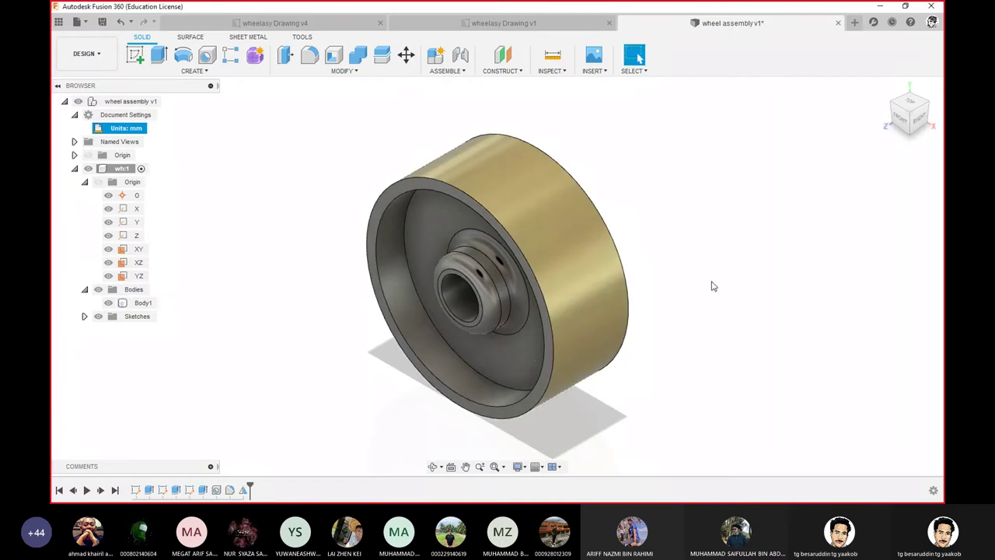
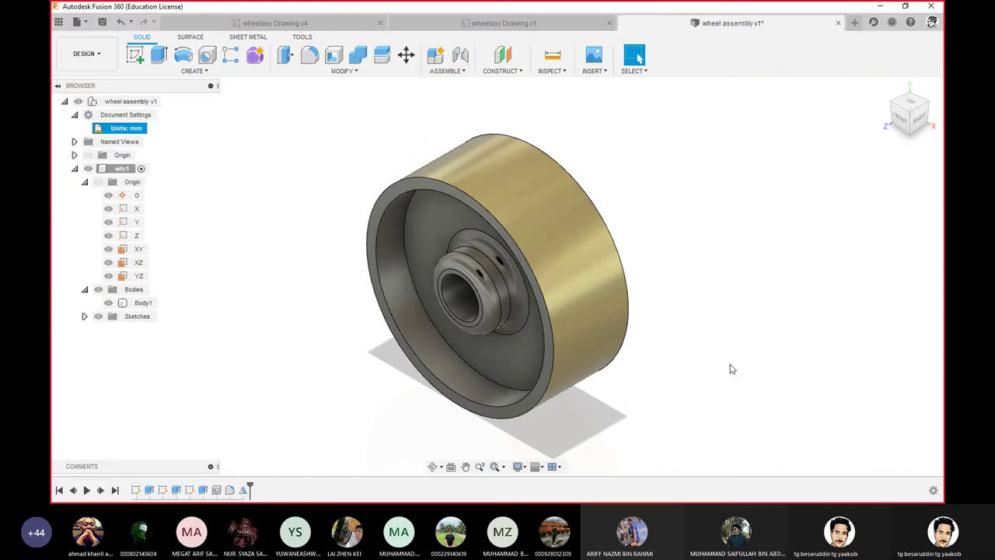
- Create a new component under wheel assembly v1, rename it 'support block', and keep it active
{"action": "left_click", "coordinate": [549, 252]}
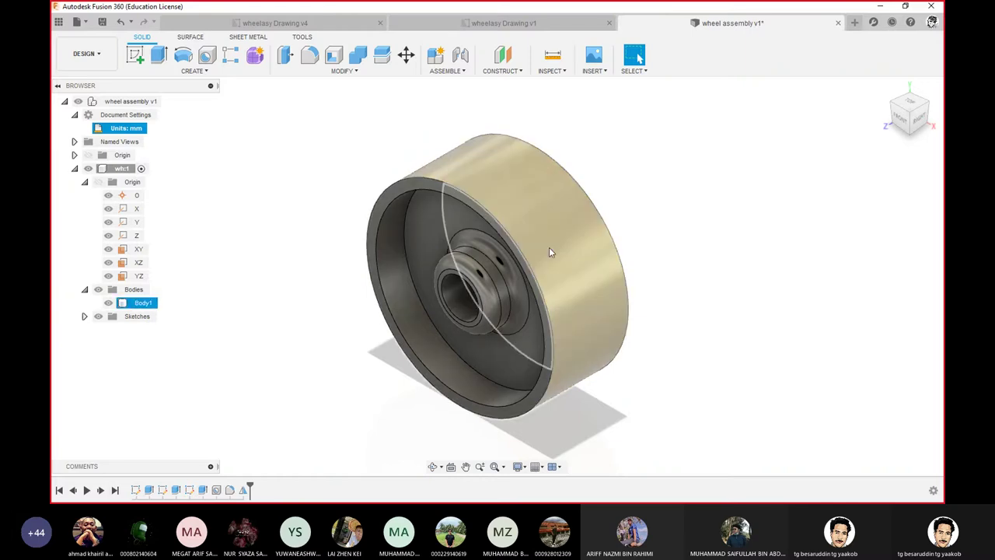
{"action": "left_click", "coordinate": [338, 269]}
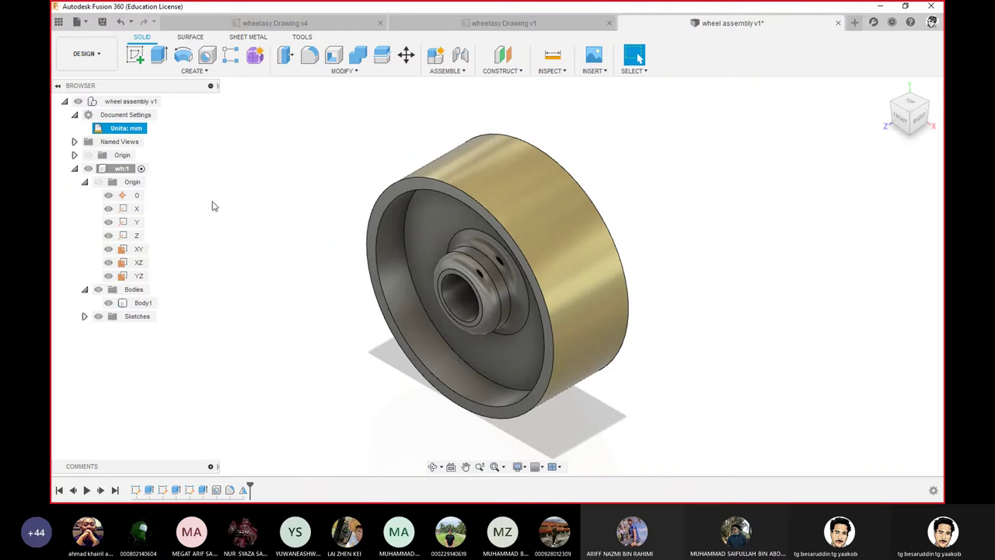
{"action": "right_click", "coordinate": [131, 105]}
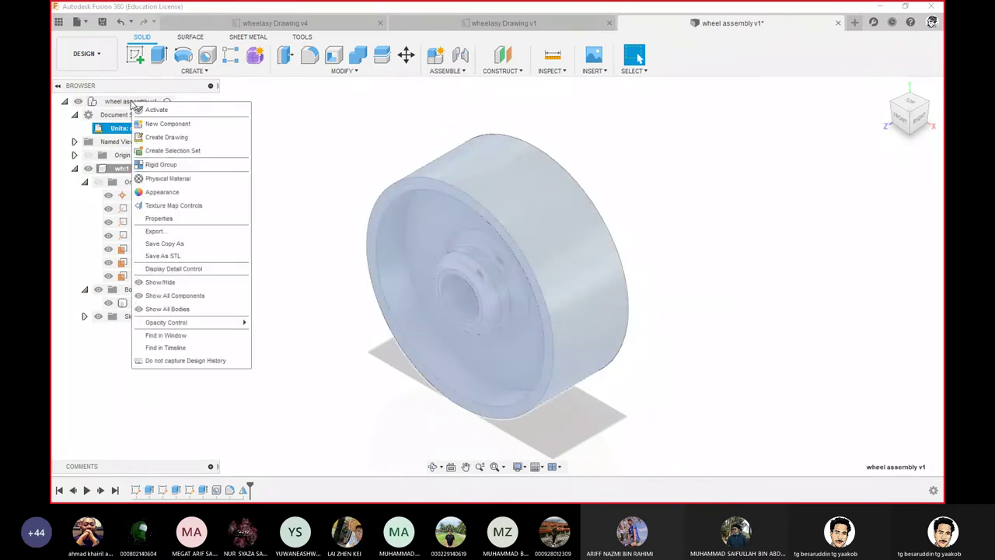
{"action": "left_click", "coordinate": [167, 124]}
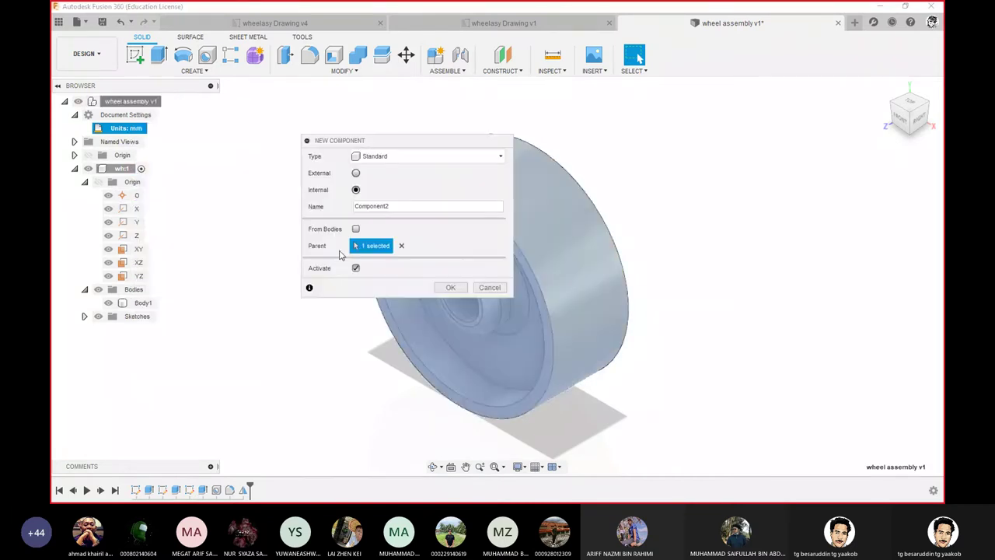
{"action": "left_click", "coordinate": [399, 208]}
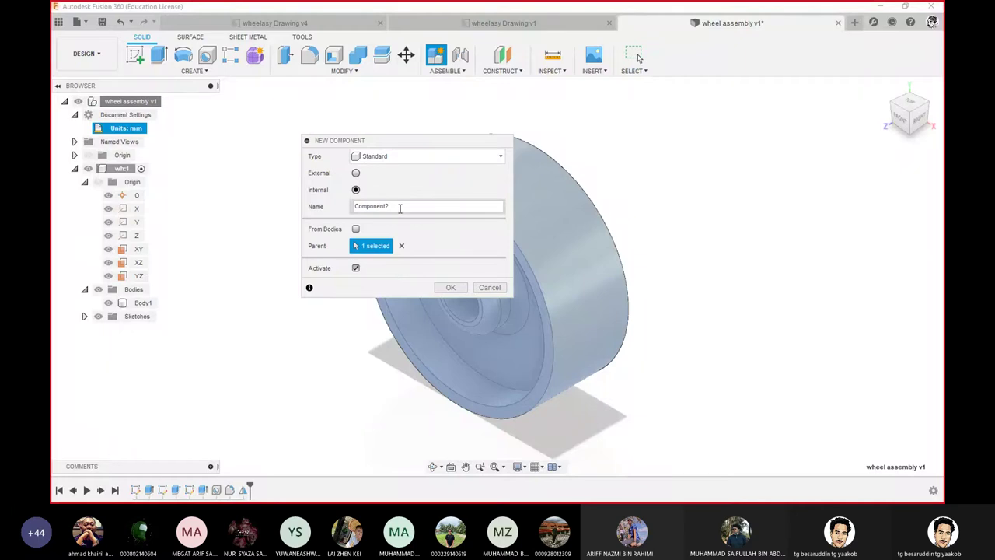
{"action": "left_click_drag", "start_coordinate": [400, 206], "coordinate": [351, 206]}
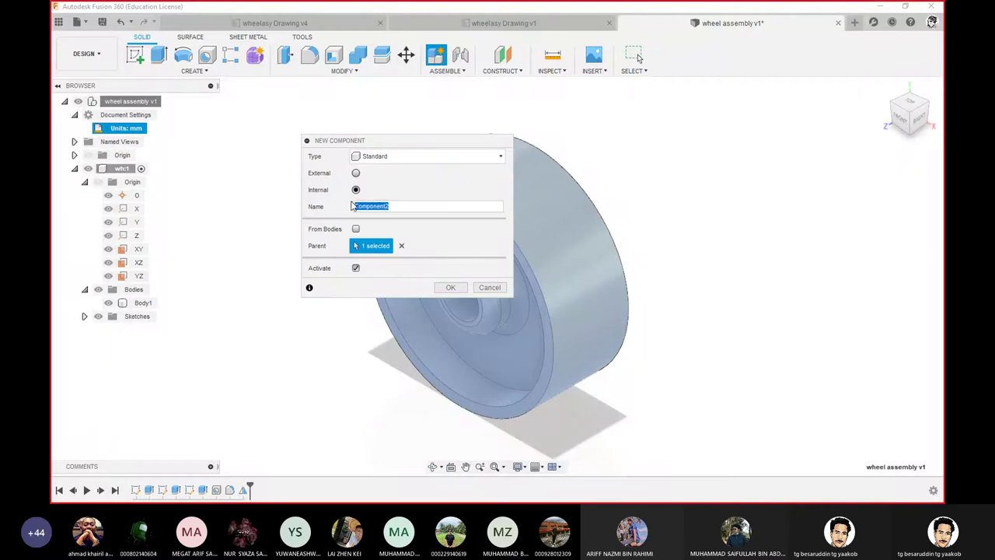
{"action": "type", "text": "w"}
{"action": "type", "text": "uppo"}
{"action": "type", "text": "rt"}
{"action": "type", "text": " blo"}
{"action": "type", "text": "ck"}
{"action": "left_click", "coordinate": [453, 288]}
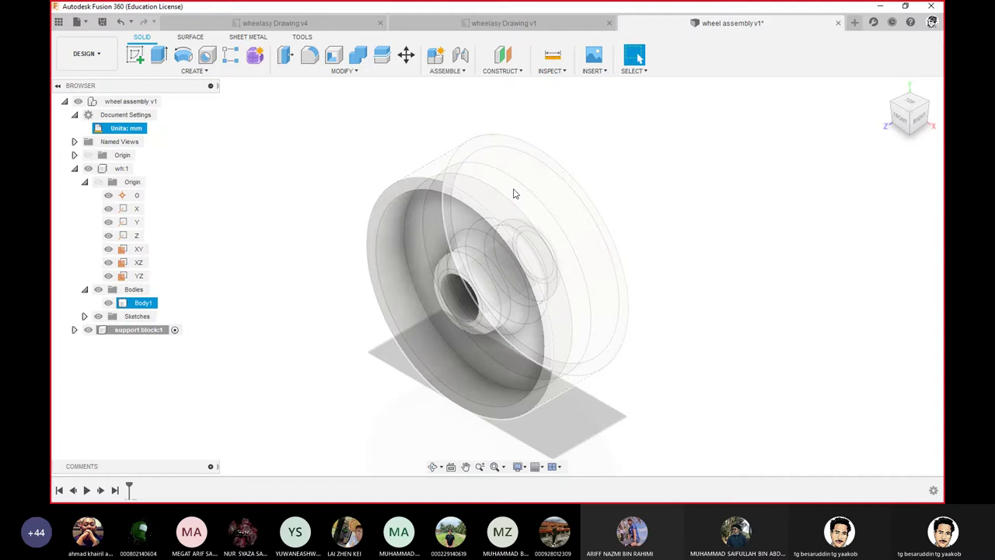
- Make support block:1 the active component and hide wh:1
{"action": "left_click", "coordinate": [154, 334]}
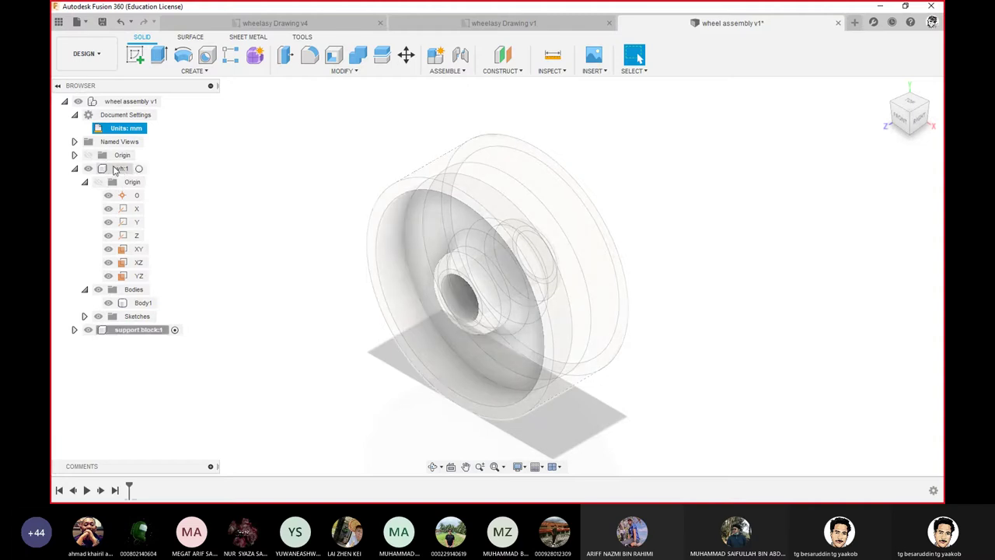
{"action": "mouse_move", "coordinate": [122, 169]}
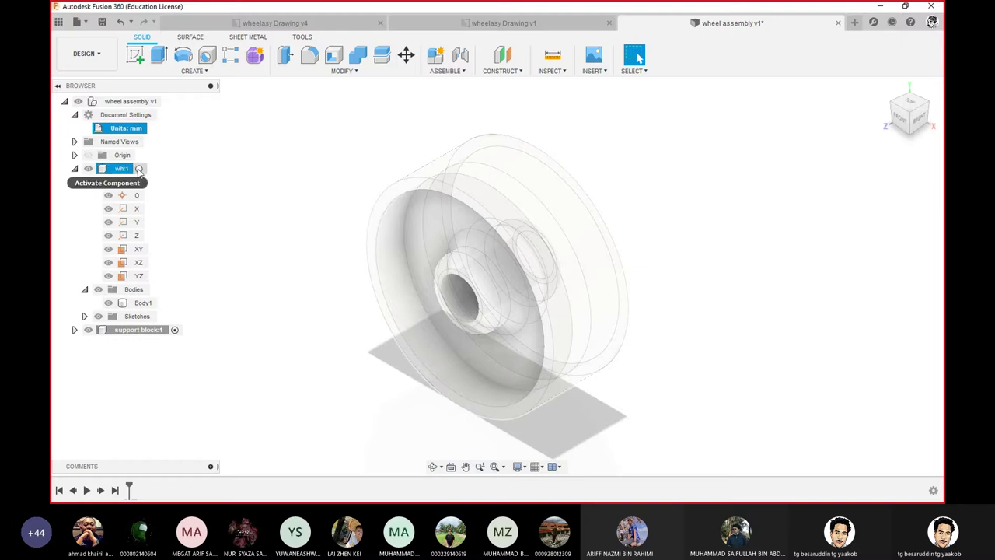
{"action": "left_click", "coordinate": [140, 169]}
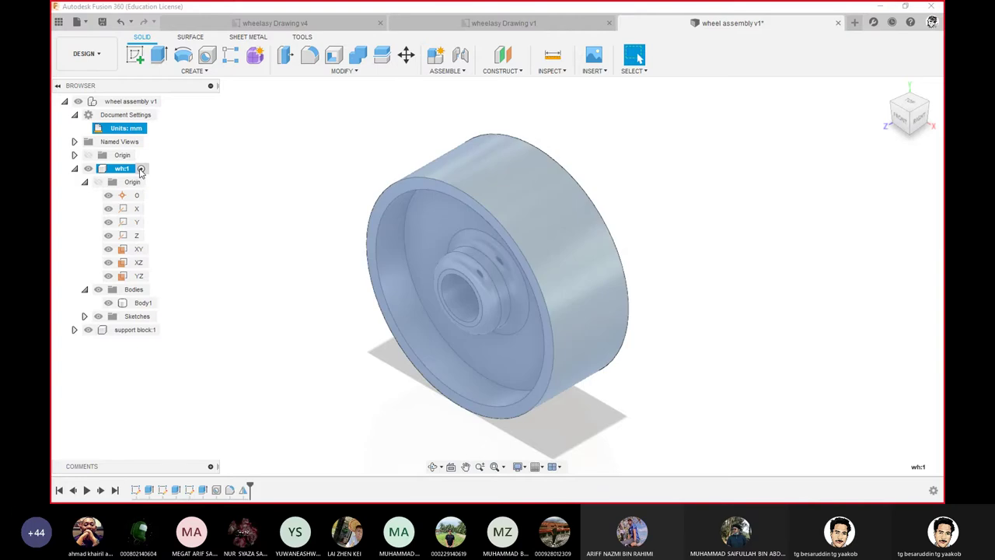
{"action": "left_click", "coordinate": [283, 335]}
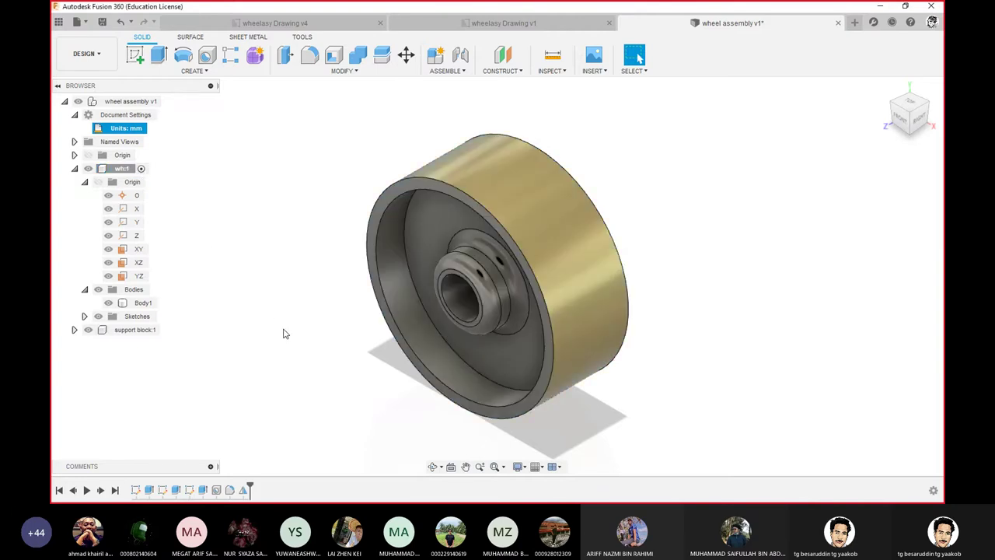
{"action": "mouse_move", "coordinate": [135, 329]}
{"action": "left_click", "coordinate": [165, 331]}
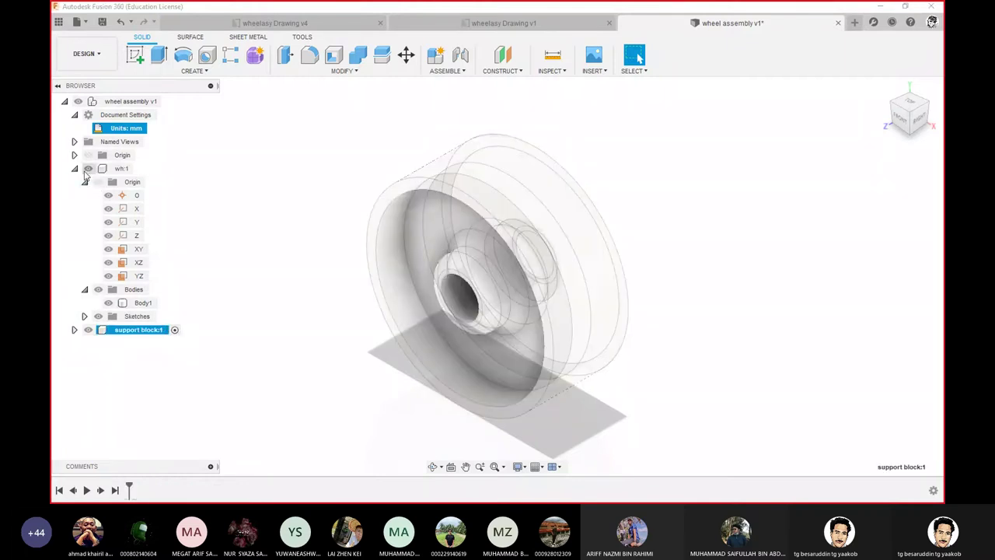
{"action": "left_click", "coordinate": [85, 171]}
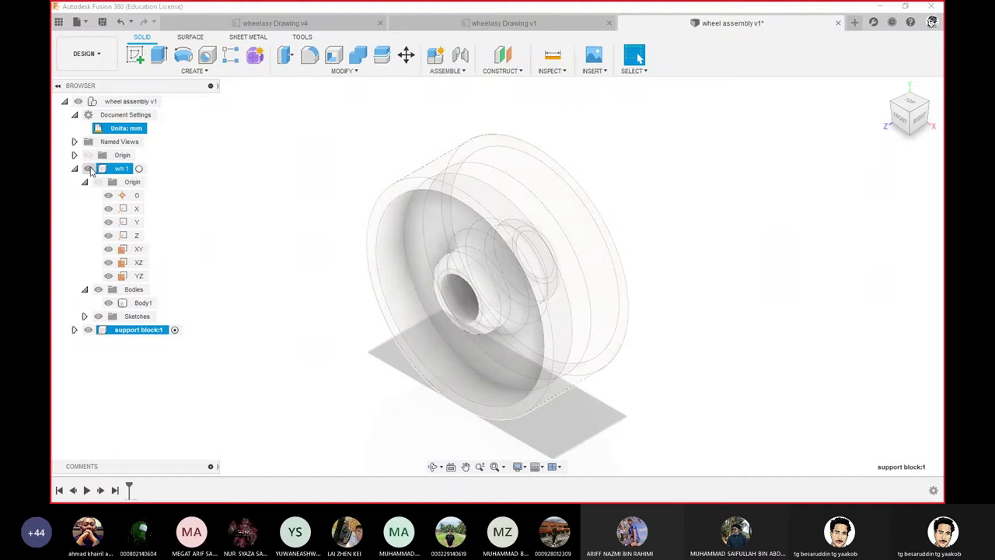
{"action": "left_click", "coordinate": [90, 170]}
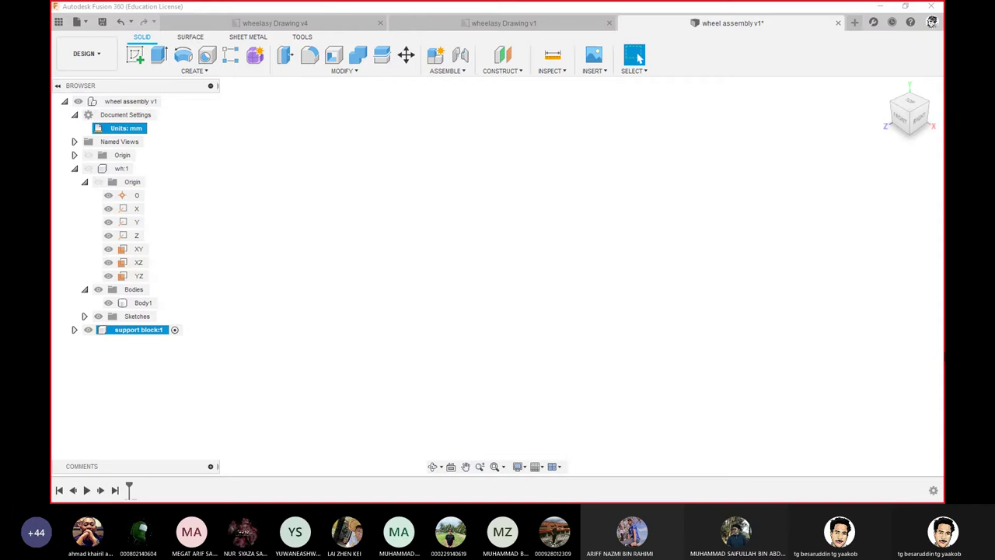
- Start a sketch on the XY plane and draw a 2-point rectangle 400 mm wide by 50 mm high
{"action": "left_click", "coordinate": [140, 51]}
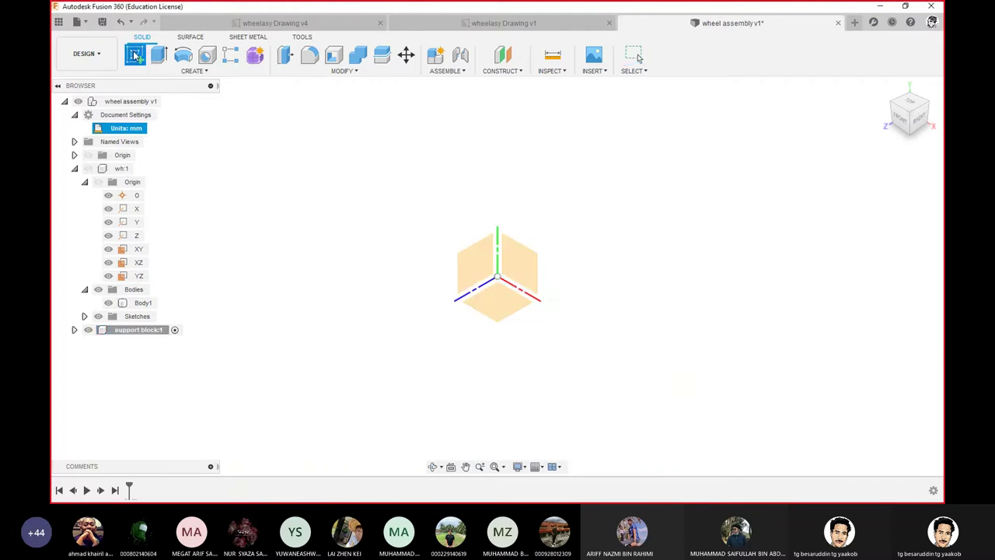
{"action": "left_click", "coordinate": [518, 276]}
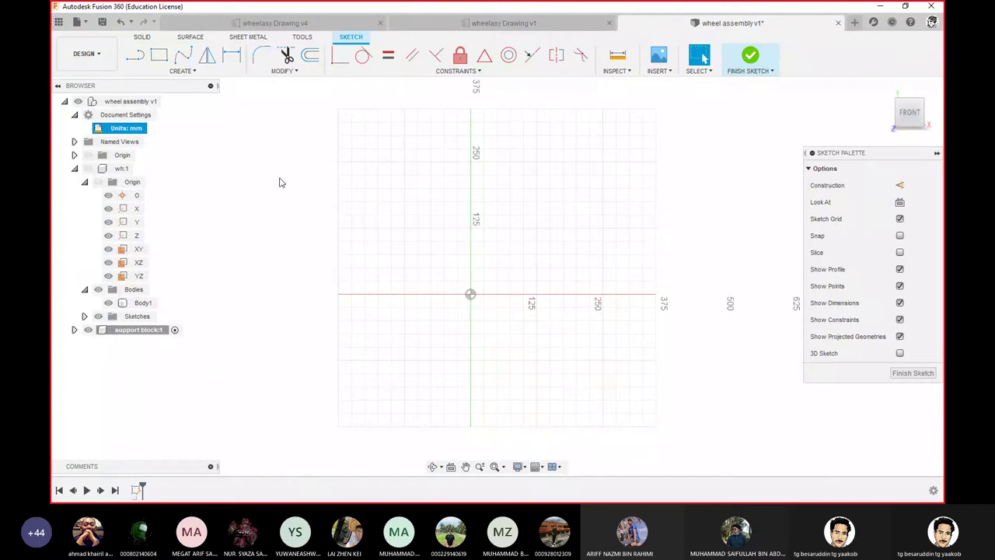
{"action": "key", "text": "r"}
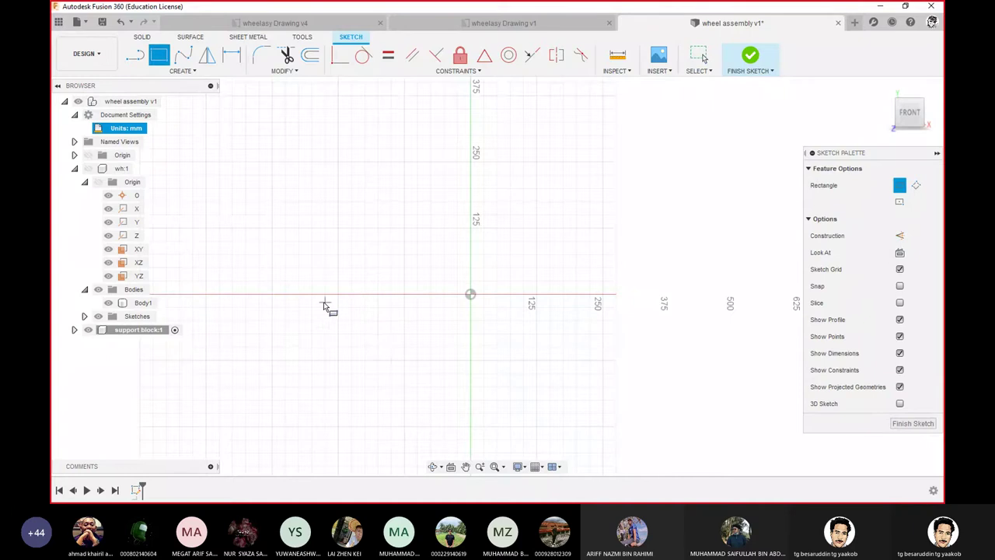
{"action": "scroll", "coordinate": [627, 371], "scroll_direction": "up", "scroll_amount": 1}
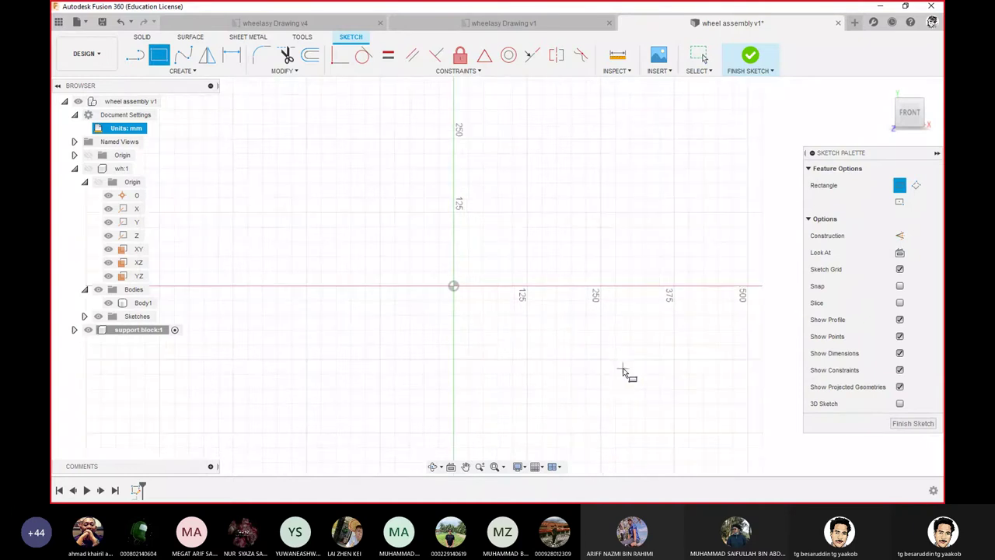
{"action": "left_click", "coordinate": [305, 286]}
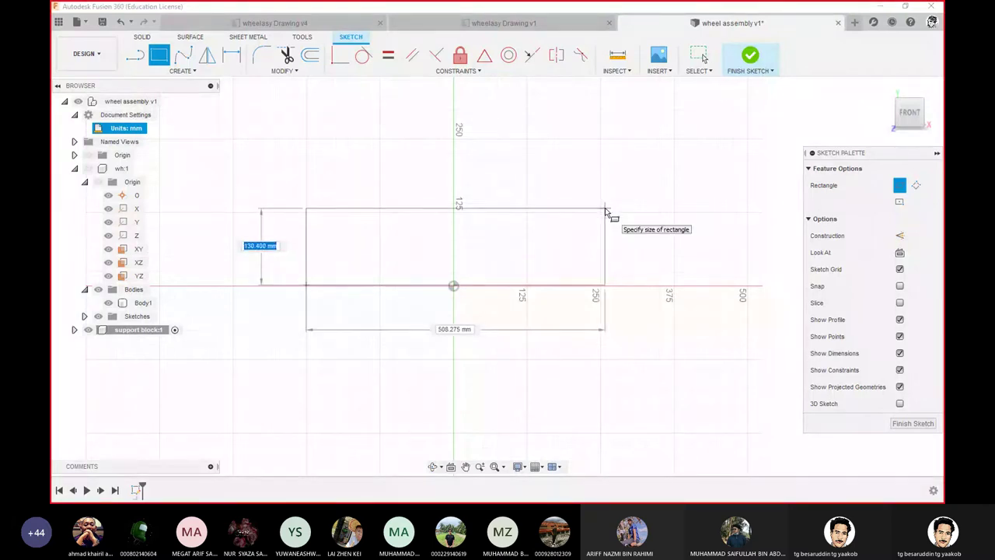
{"action": "type", "text": "5"}
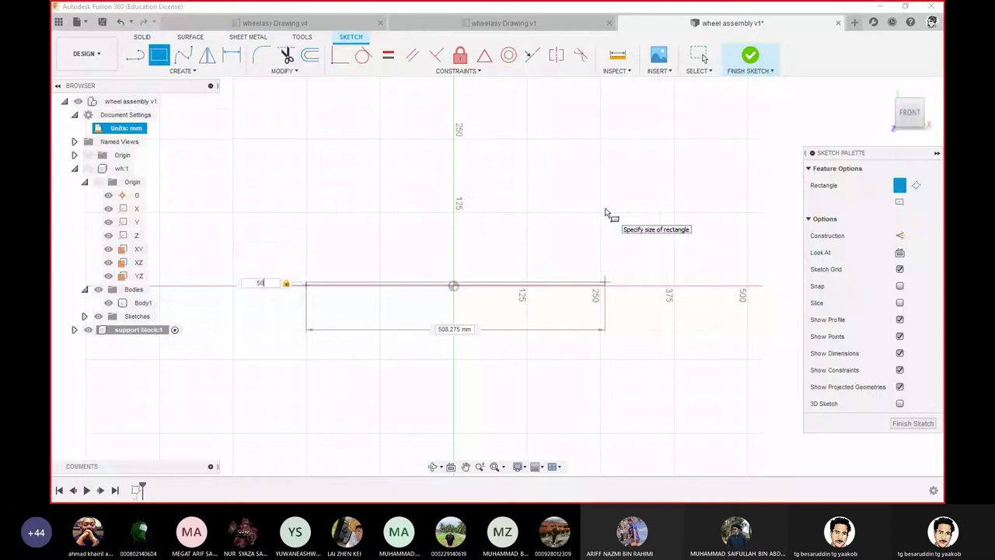
{"action": "type", "text": "0"}
{"action": "key", "text": "Tab"}
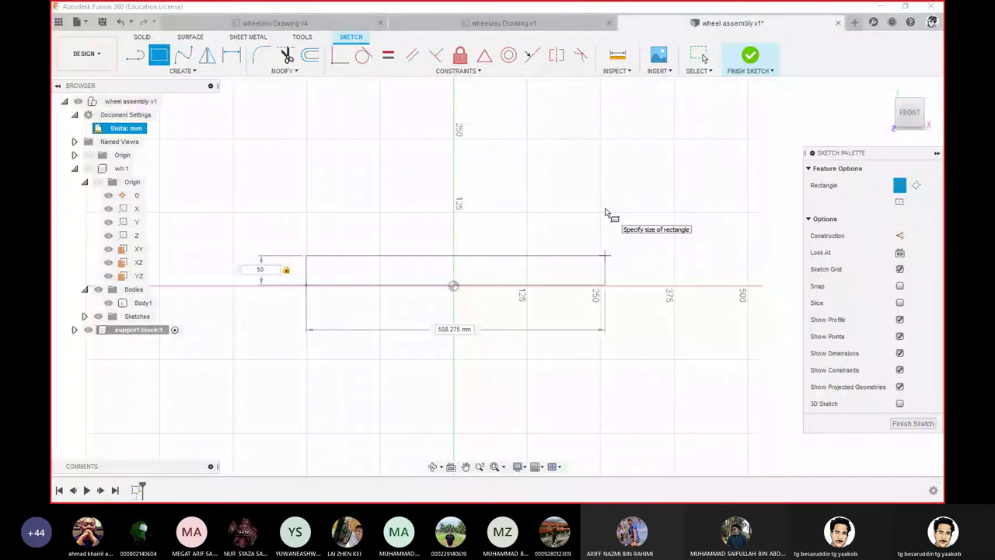
{"action": "key", "text": "Tab"}
{"action": "type", "text": "40"}
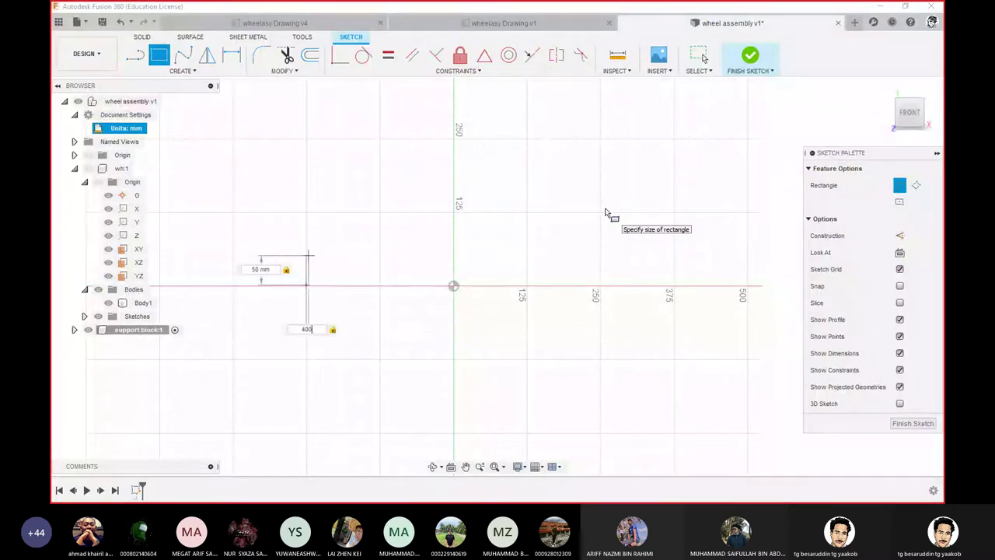
{"action": "type", "text": "0"}
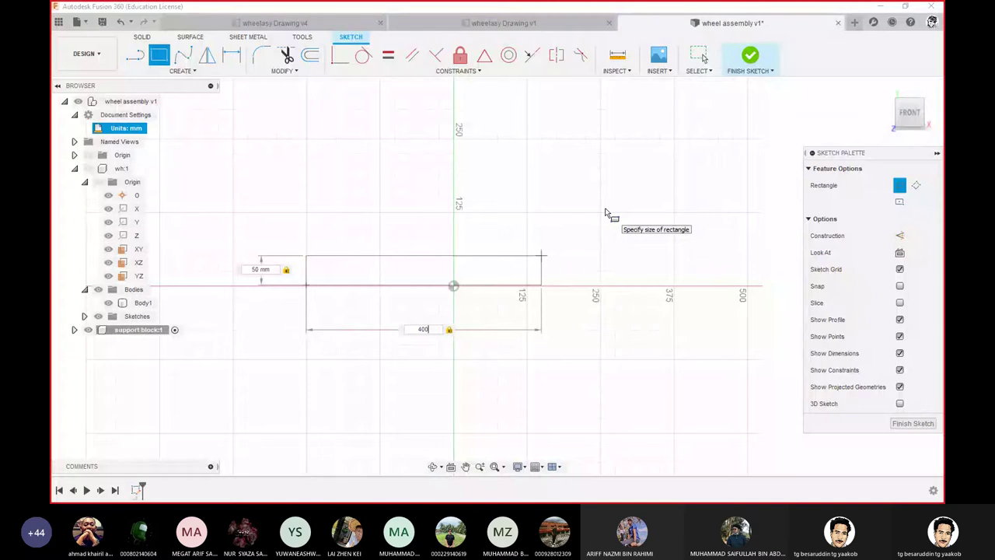
{"action": "key", "text": "Return"}
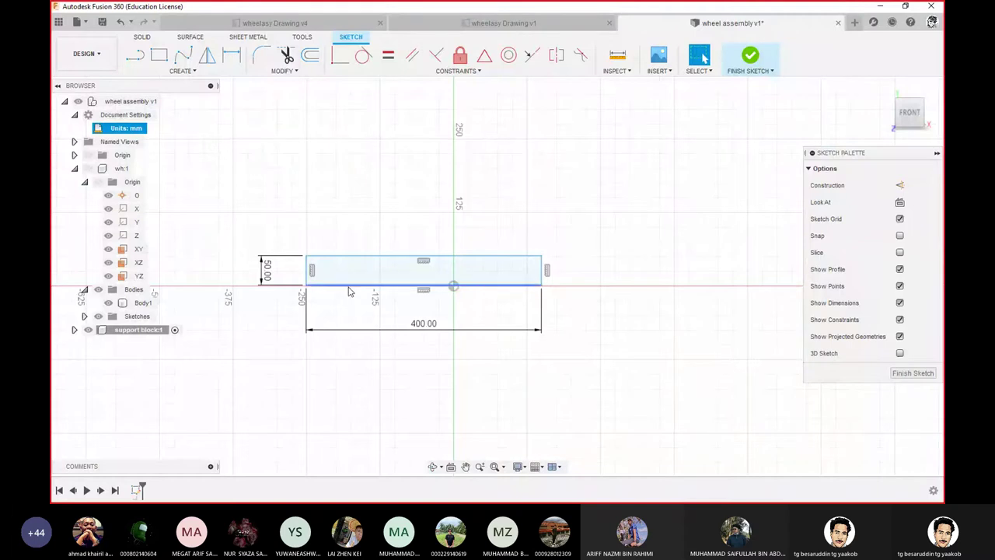
- Add a midpoint constraint centring the rectangle's bottom edge on the origin
{"action": "left_click", "coordinate": [452, 285]}
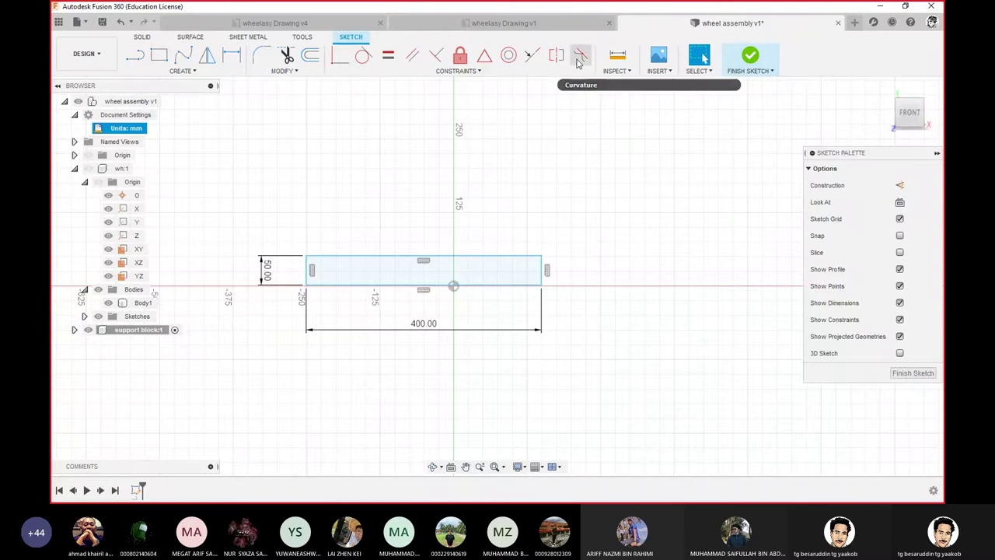
{"action": "left_click", "coordinate": [484, 56]}
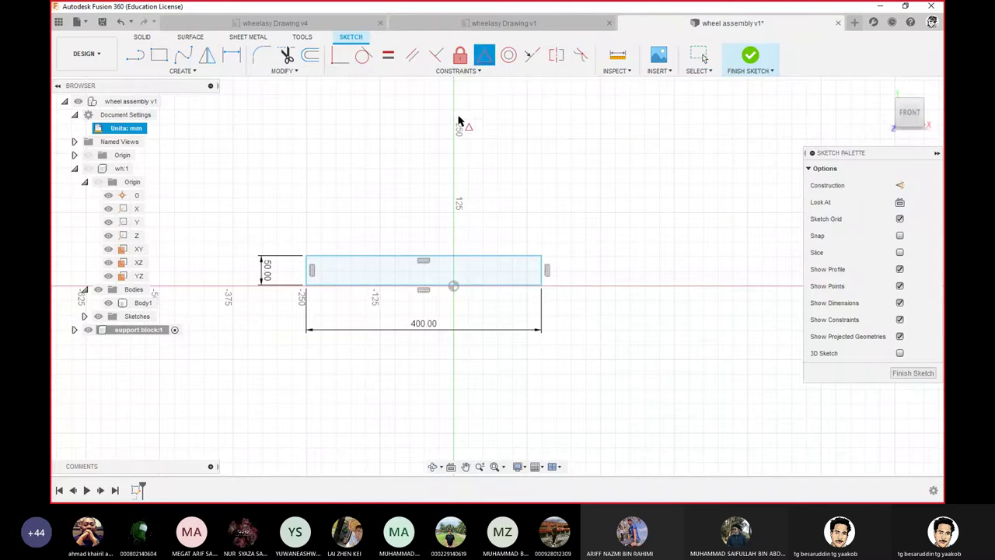
{"action": "left_click", "coordinate": [377, 285]}
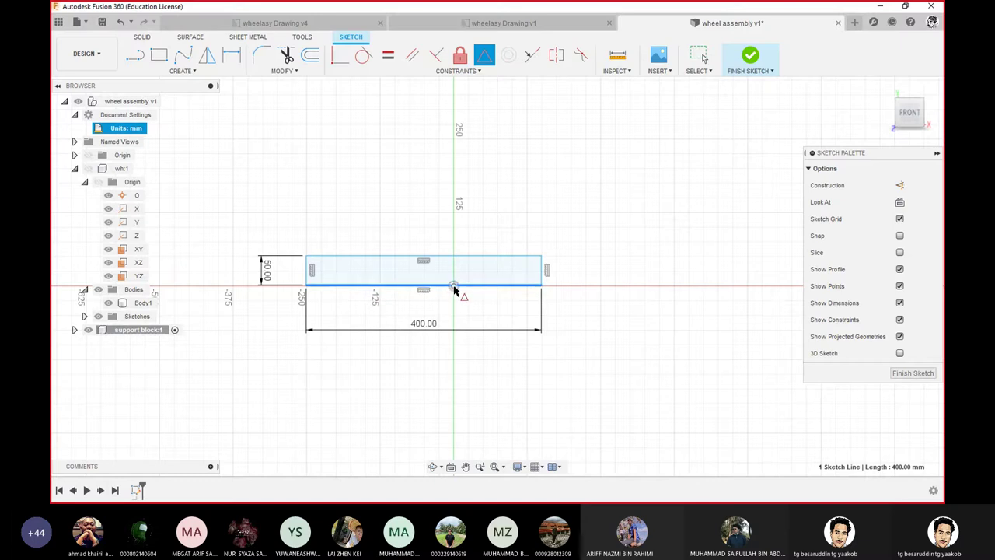
{"action": "left_click", "coordinate": [454, 286]}
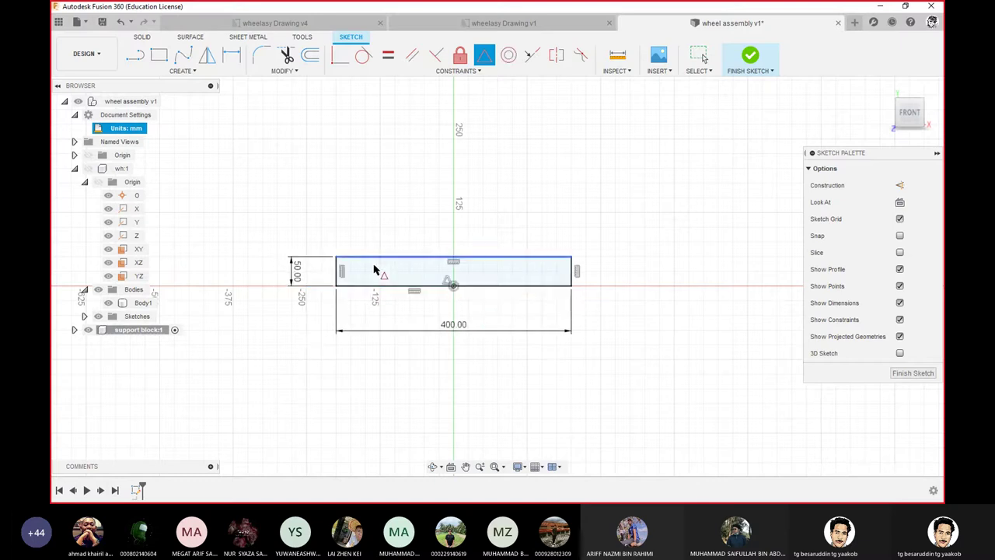
{"action": "scroll", "coordinate": [456, 302], "scroll_direction": "up", "scroll_amount": 3}
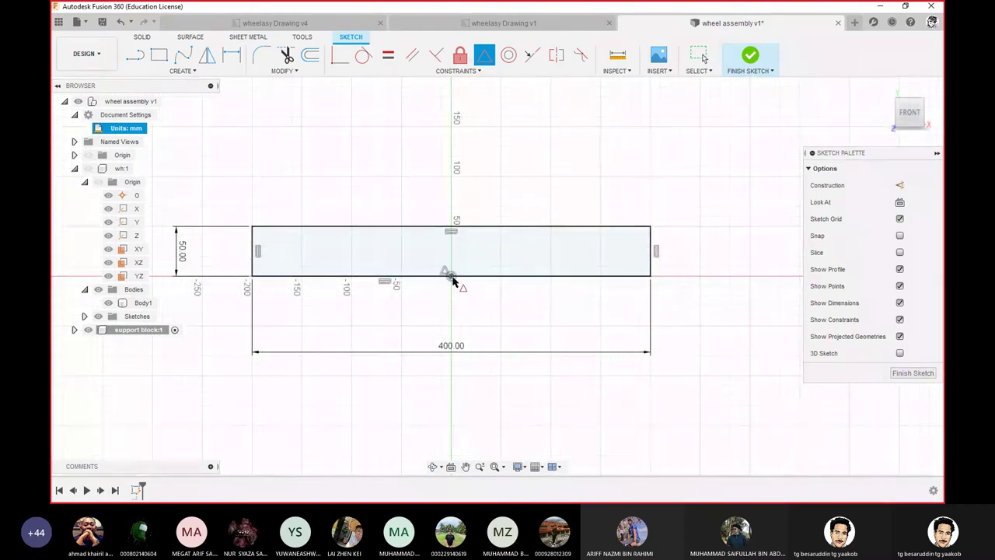
{"action": "scroll", "coordinate": [467, 280], "scroll_direction": "up", "scroll_amount": 1}
{"action": "scroll", "coordinate": [472, 280], "scroll_direction": "down", "scroll_amount": 3}
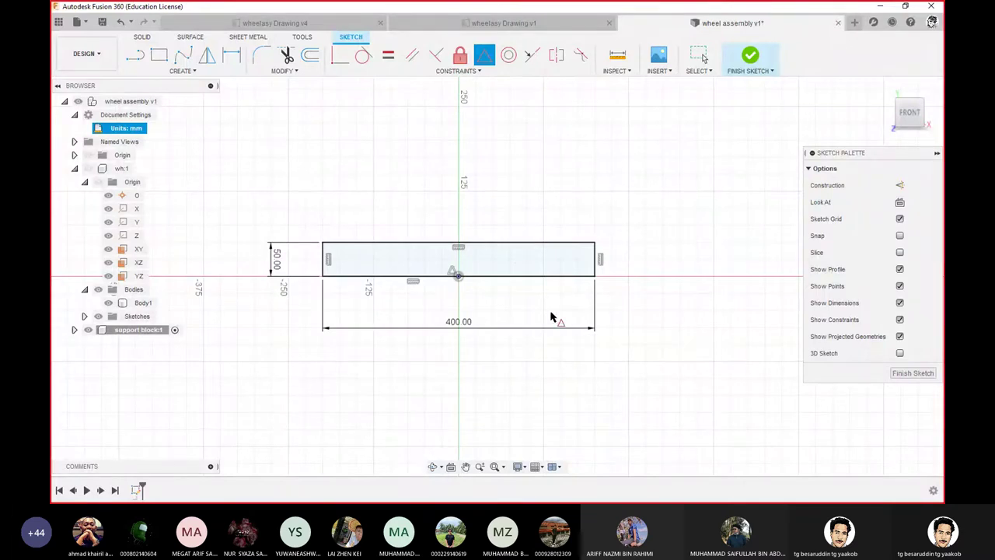
{"action": "right_click", "coordinate": [607, 184]}
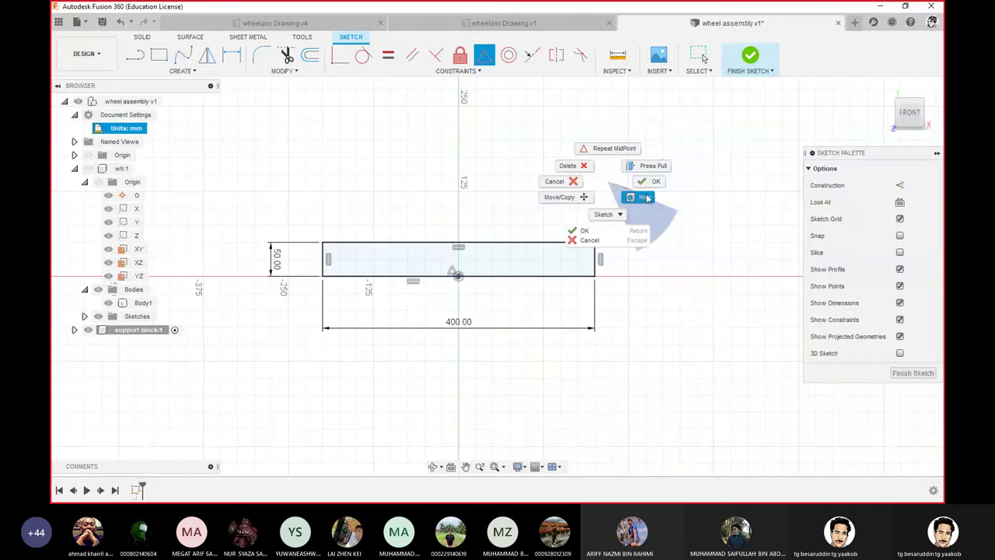
{"action": "left_click", "coordinate": [597, 184]}
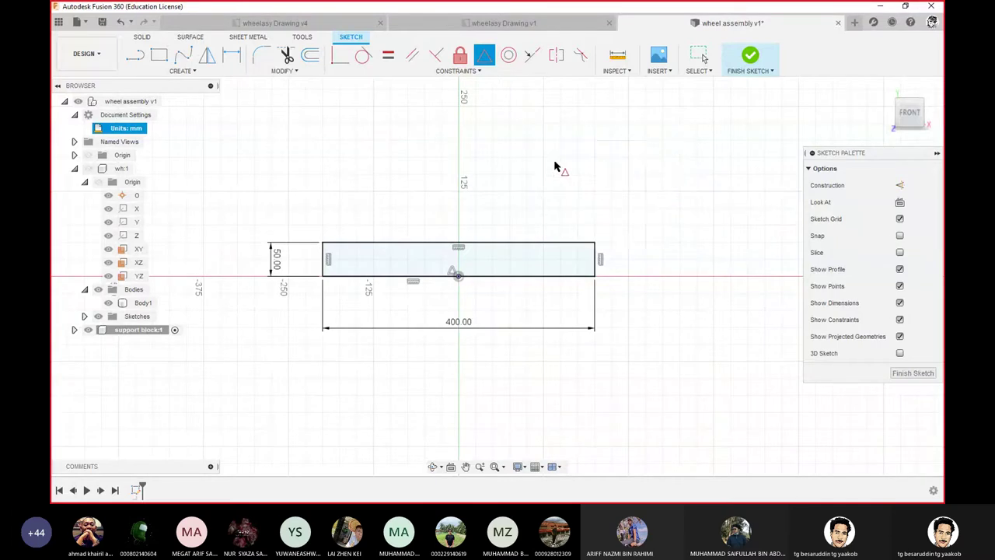
{"action": "key", "text": "Escape"}
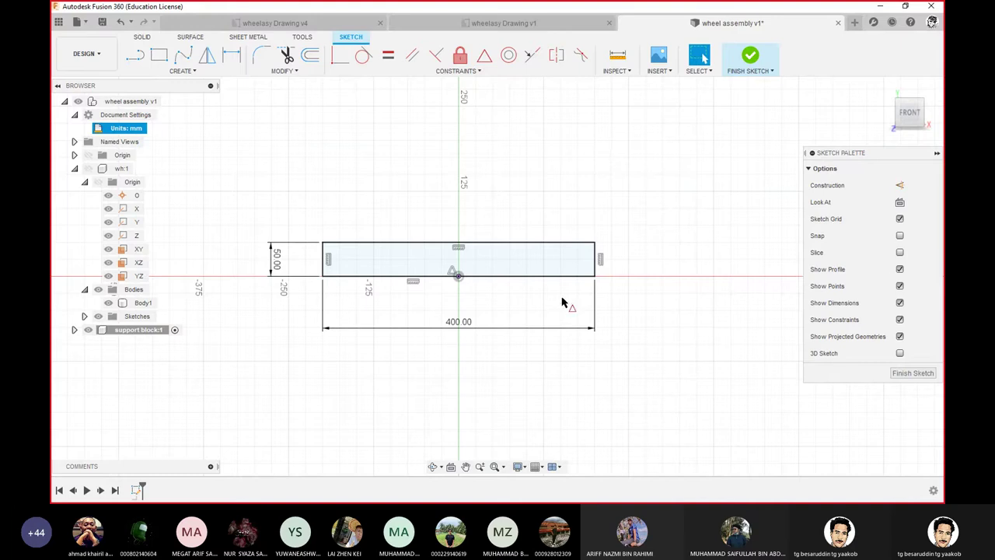
{"action": "middle_click_drag", "start_coordinate": [536, 185], "coordinate": [531, 256]}
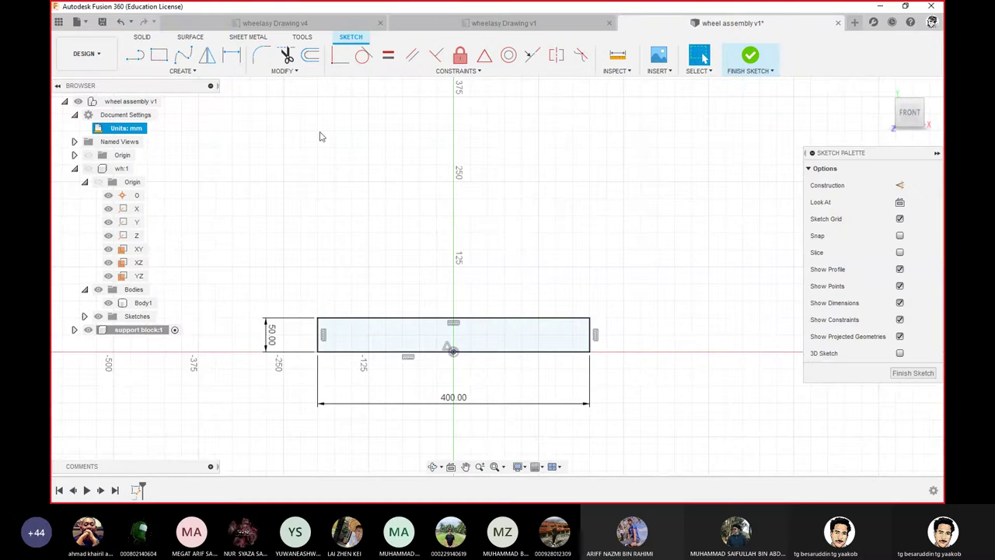
- Draw a vertical line from the origin up to well above the rectangle
{"action": "left_click", "coordinate": [135, 56]}
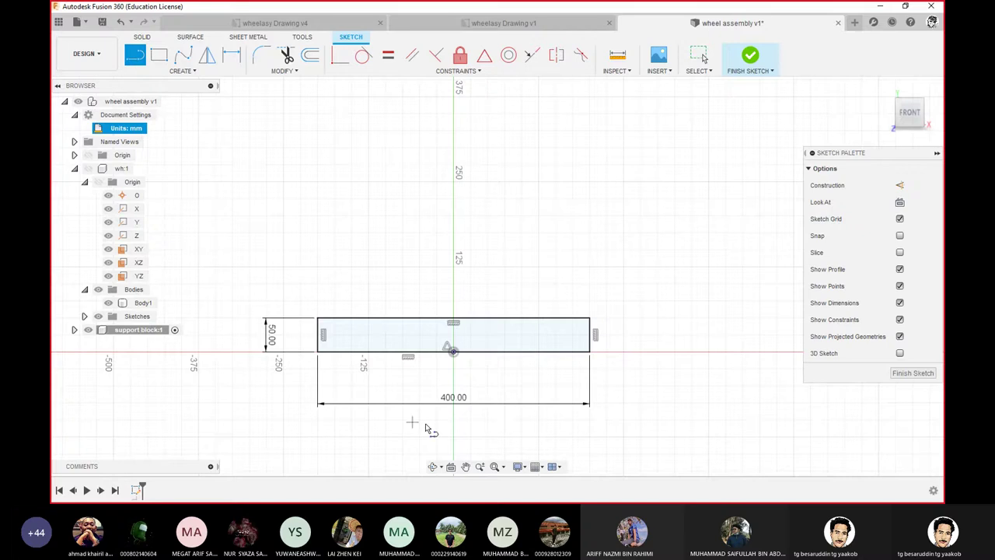
{"action": "left_click", "coordinate": [453, 350]}
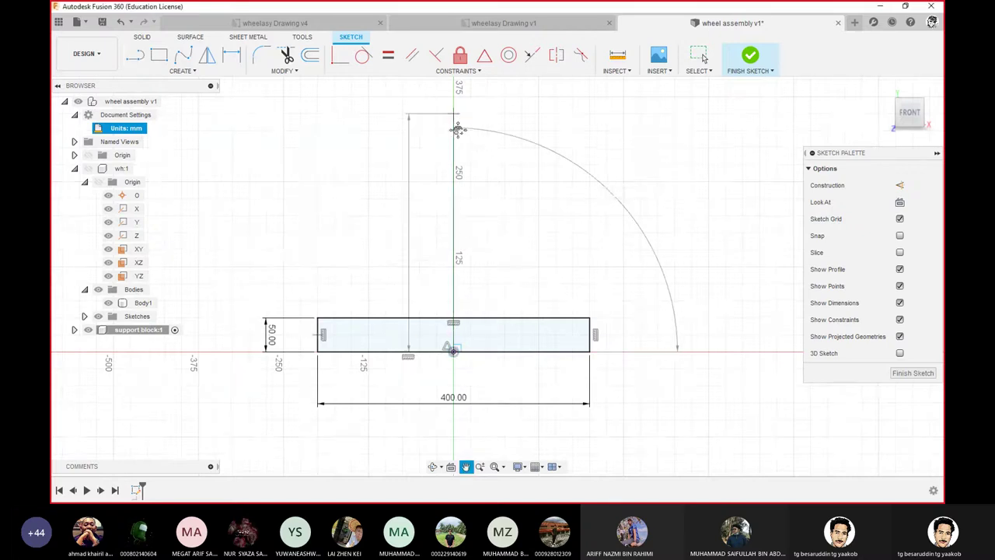
{"action": "middle_click_drag", "start_coordinate": [458, 117], "coordinate": [458, 161]}
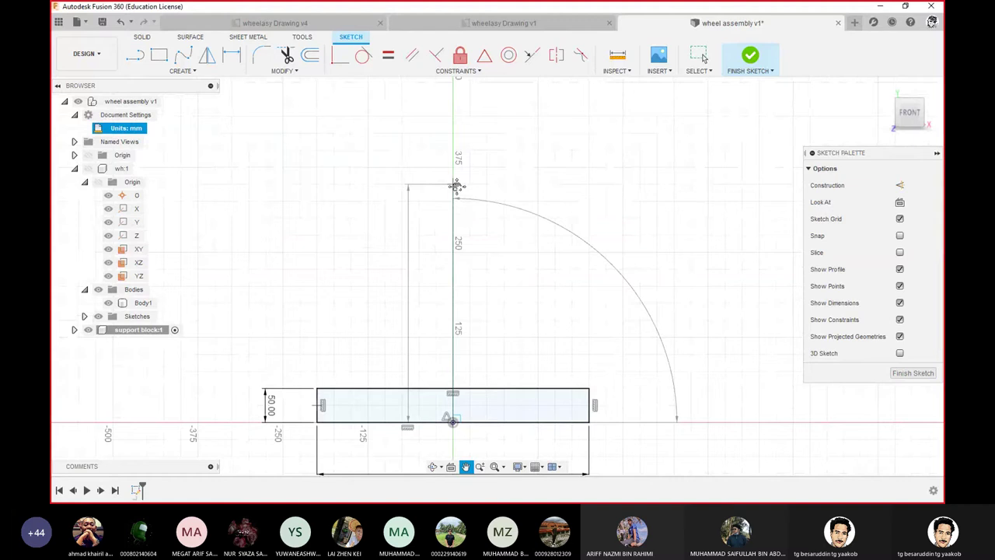
{"action": "left_click", "coordinate": [453, 120]}
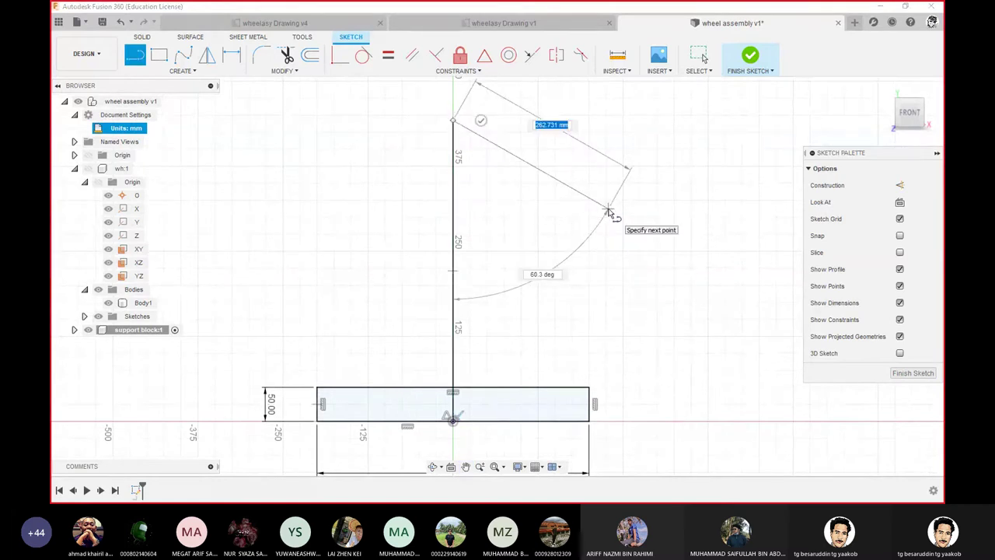
{"action": "key", "text": "Escape"}
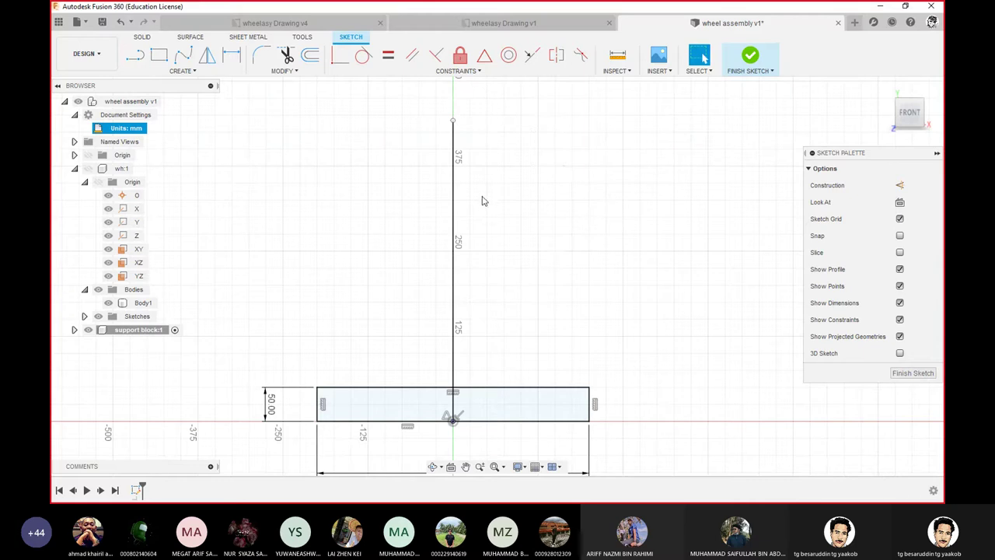
- Convert the vertical line to construction geometry in the Sketch Palette
{"action": "left_click_drag", "start_coordinate": [499, 107], "coordinate": [386, 189]}
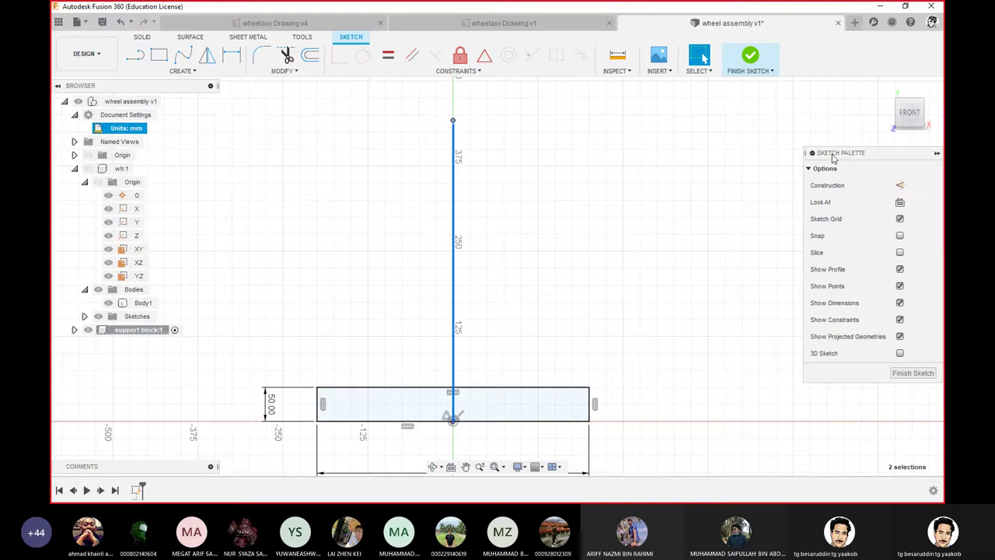
{"action": "left_click", "coordinate": [936, 154]}
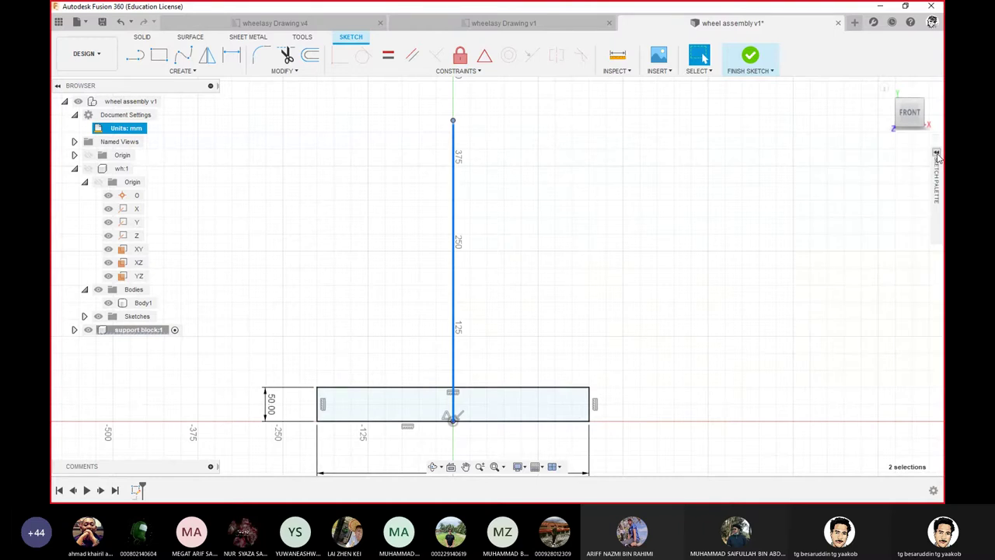
{"action": "left_click", "coordinate": [937, 154]}
{"action": "left_click", "coordinate": [937, 154]}
{"action": "left_click", "coordinate": [936, 154]}
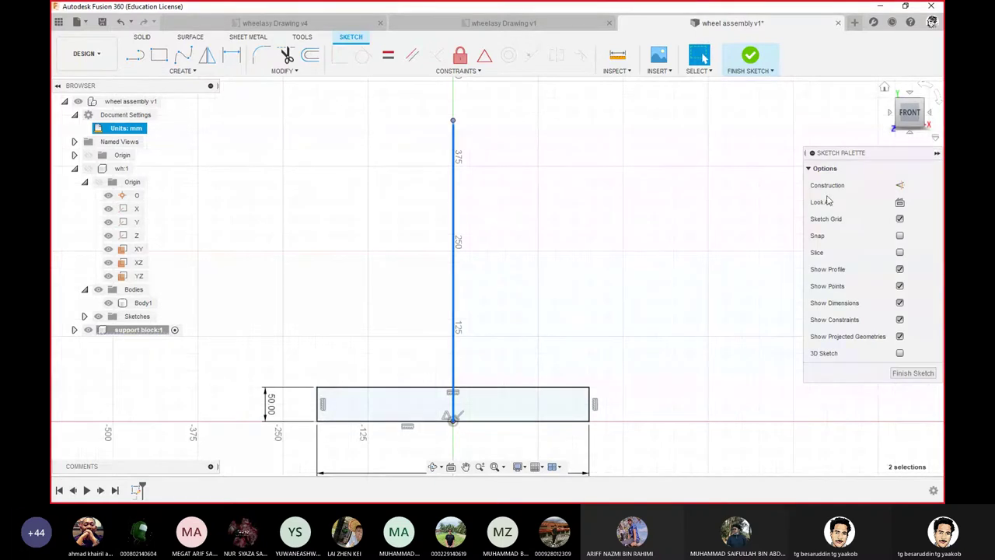
{"action": "left_click", "coordinate": [900, 185]}
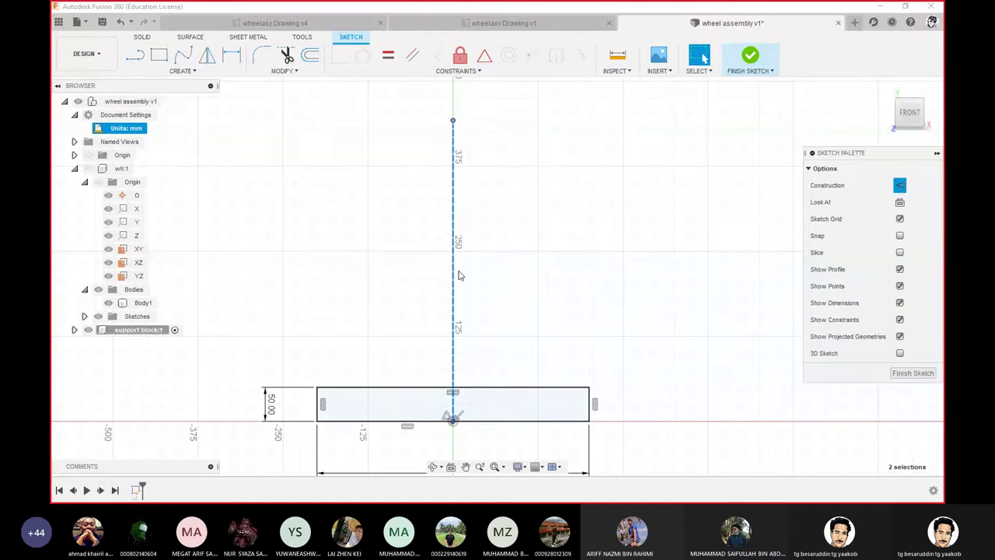
{"action": "left_click", "coordinate": [587, 263]}
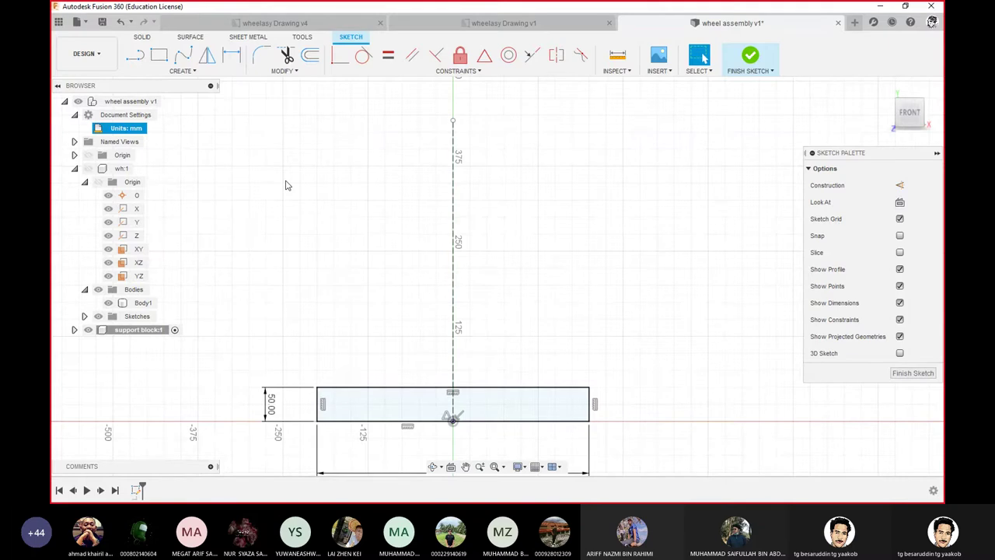
{"action": "left_click", "coordinate": [453, 231]}
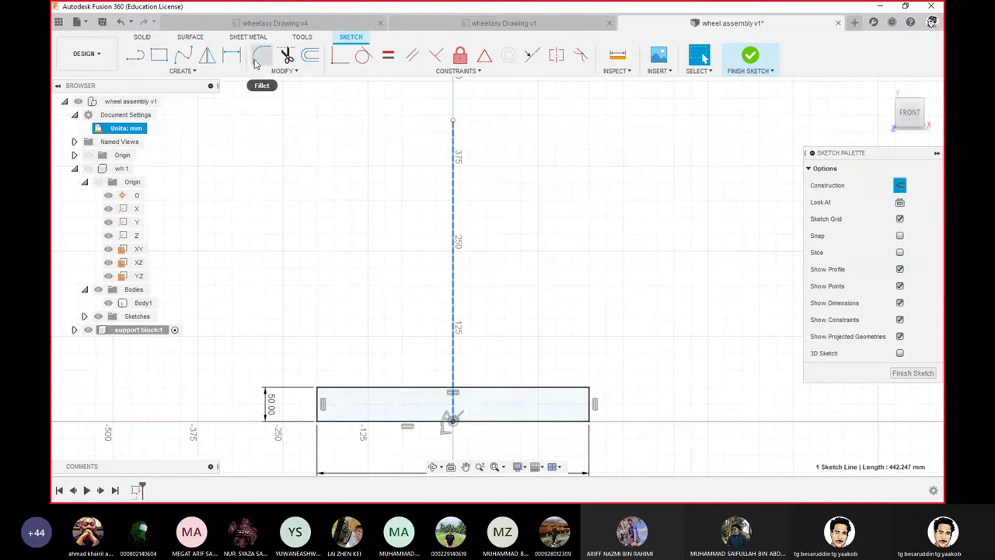
- Dimension the vertical construction line to 350 mm long
{"action": "left_click", "coordinate": [231, 54]}
{"action": "left_click", "coordinate": [454, 223]}
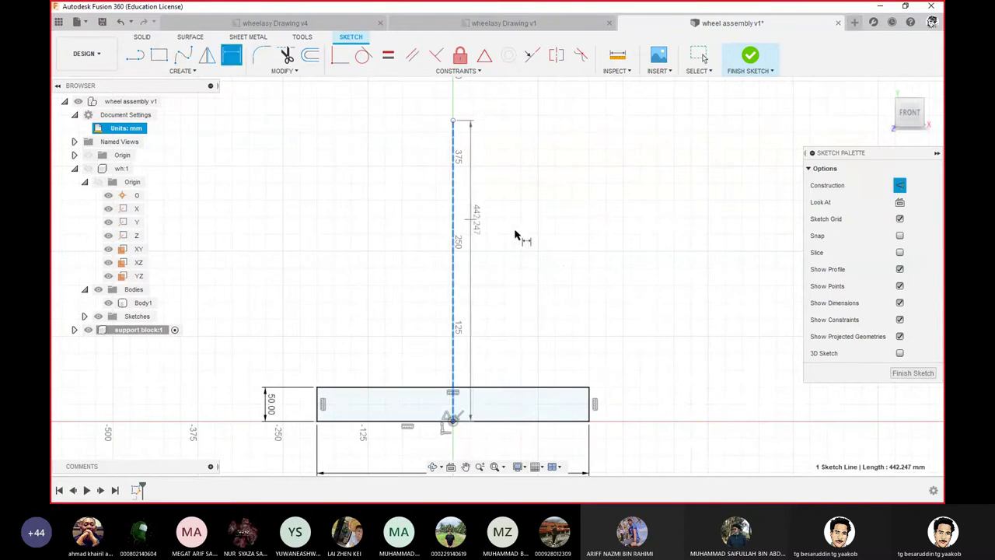
{"action": "left_click", "coordinate": [618, 254]}
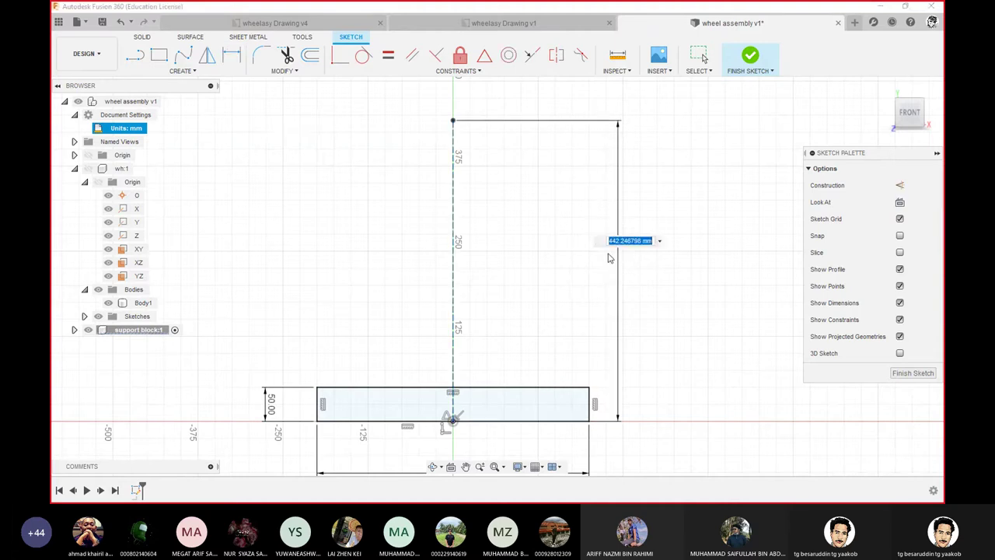
{"action": "type", "text": "350"}
{"action": "key", "text": "Return"}
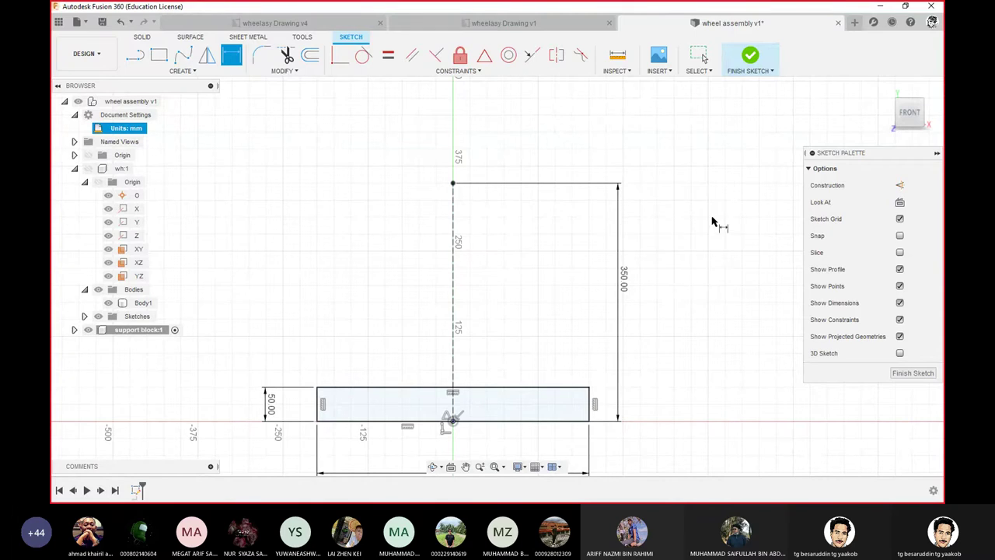
{"action": "key", "text": "Escape"}
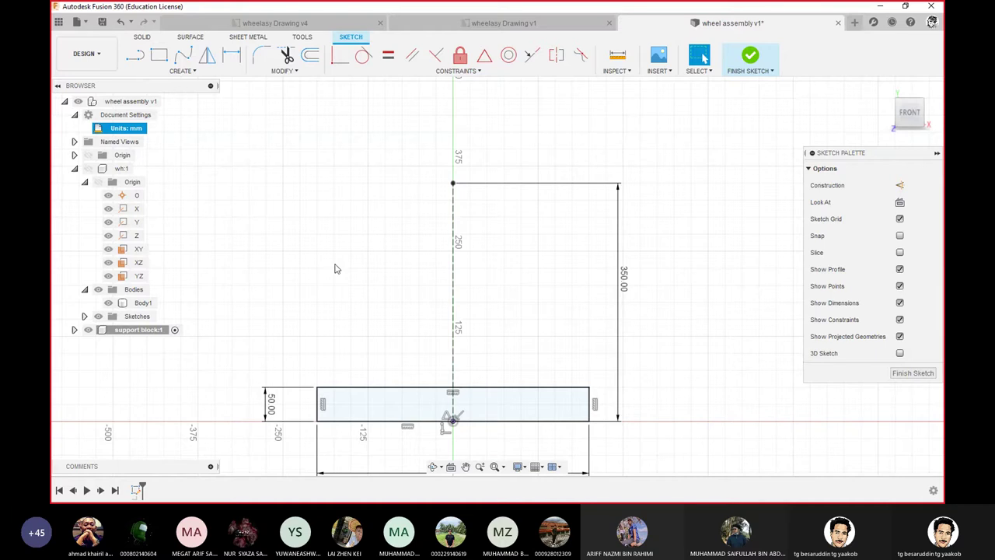
{"action": "key", "text": "s"}
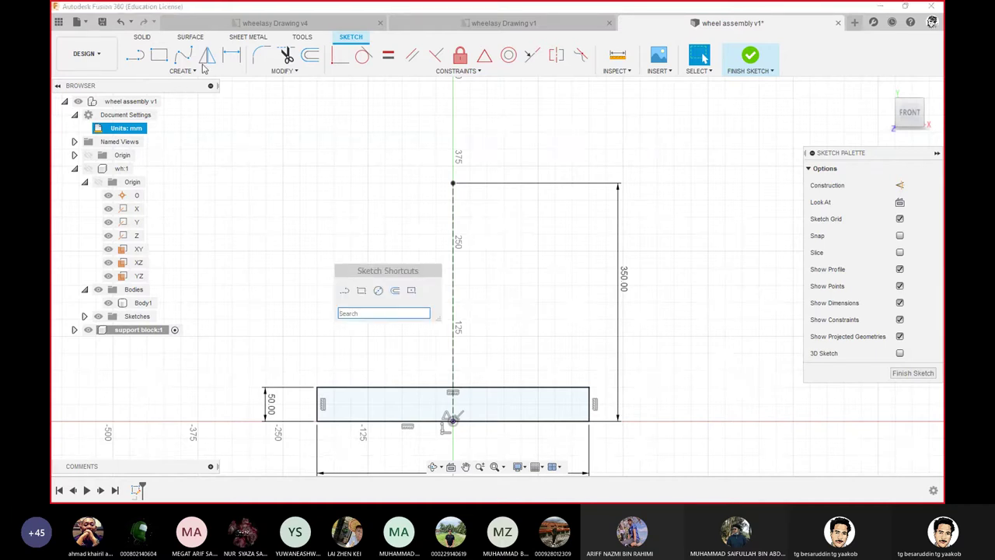
- Draw a 150 mm Center Diameter Circle centred on the upper part of the construction line
{"action": "left_click", "coordinate": [379, 291]}
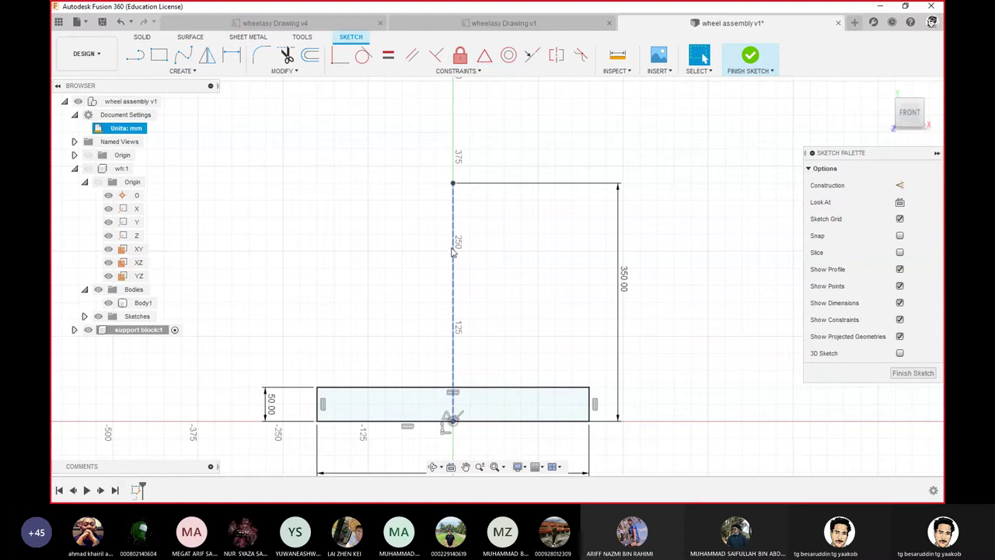
{"action": "left_click", "coordinate": [455, 242]}
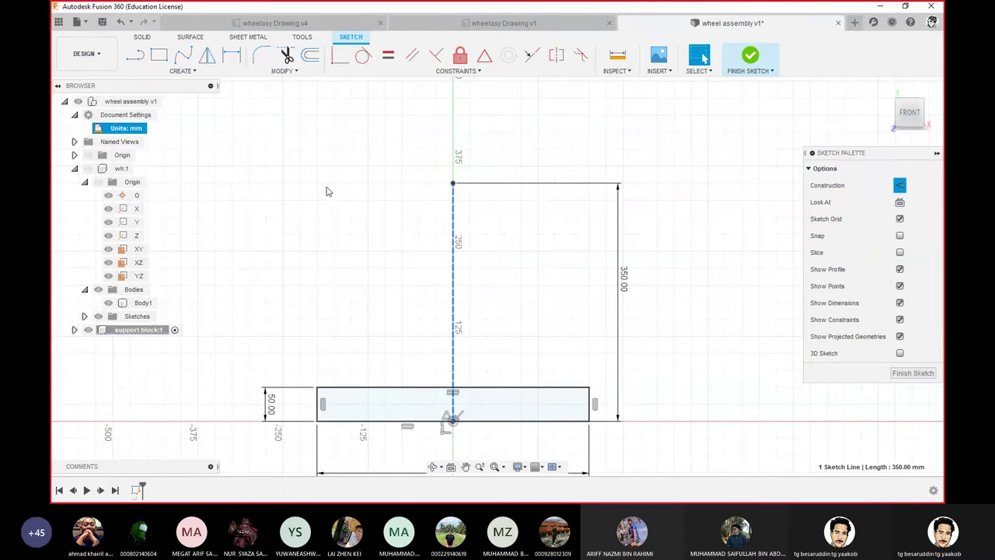
{"action": "type", "text": "scircle"}
{"action": "left_click", "coordinate": [395, 232]}
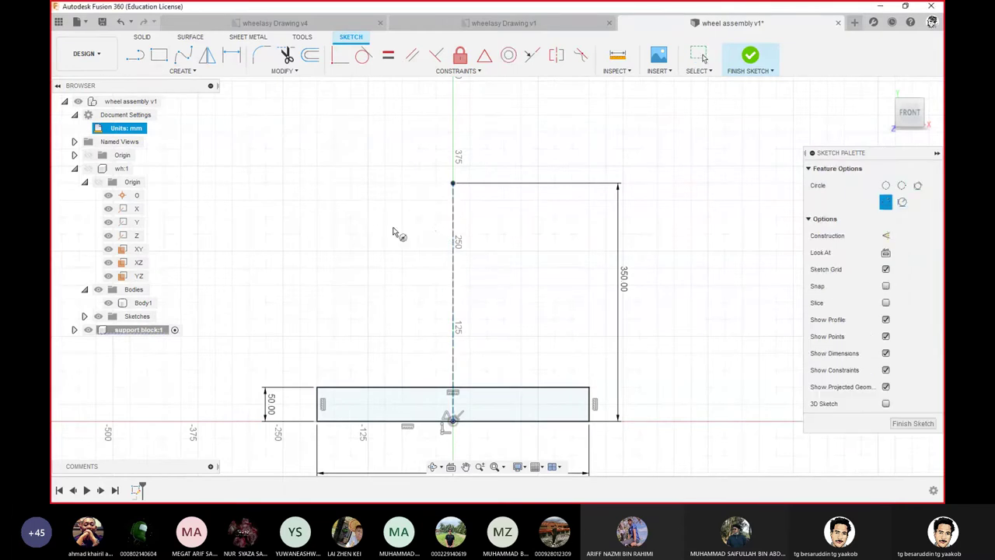
{"action": "left_click", "coordinate": [454, 233]}
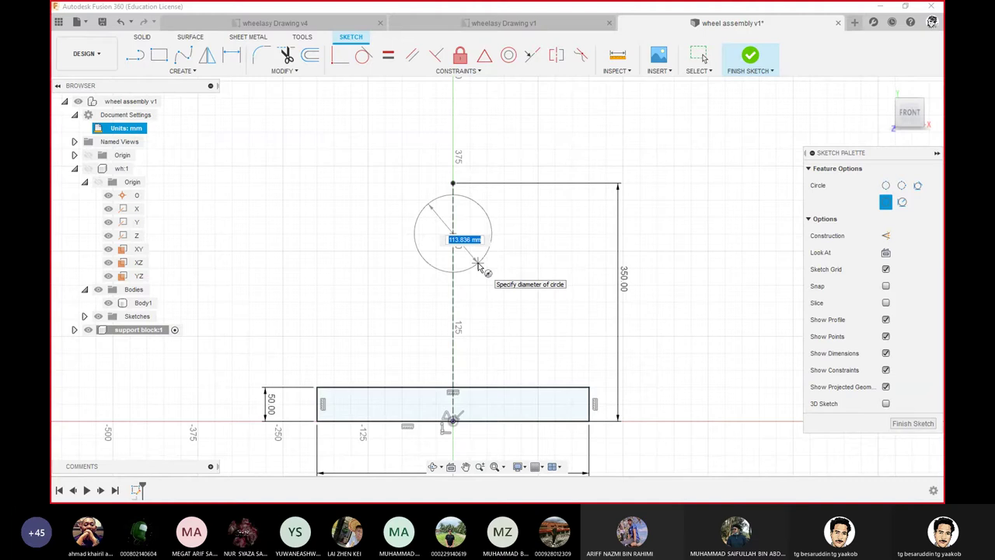
{"action": "type", "text": "150"}
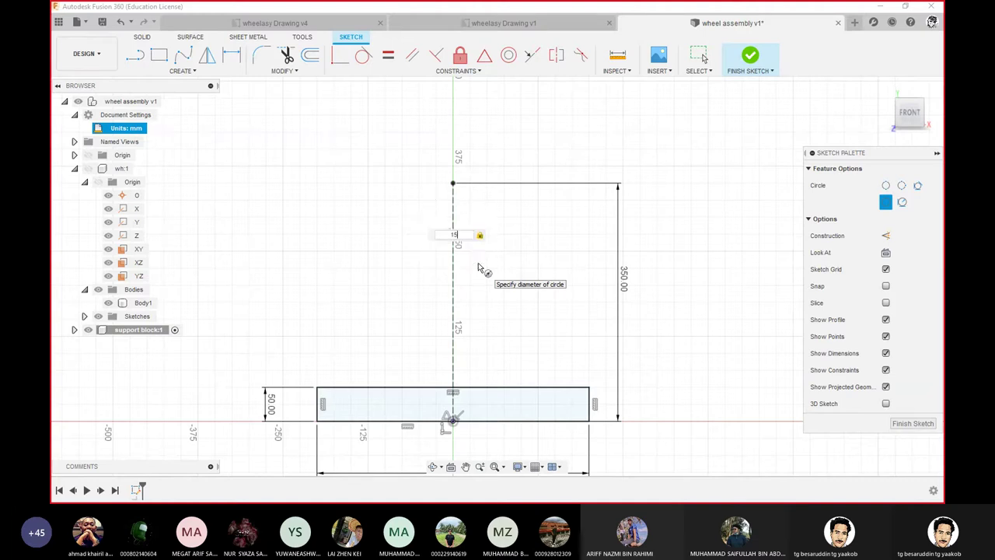
{"action": "key", "text": "Return"}
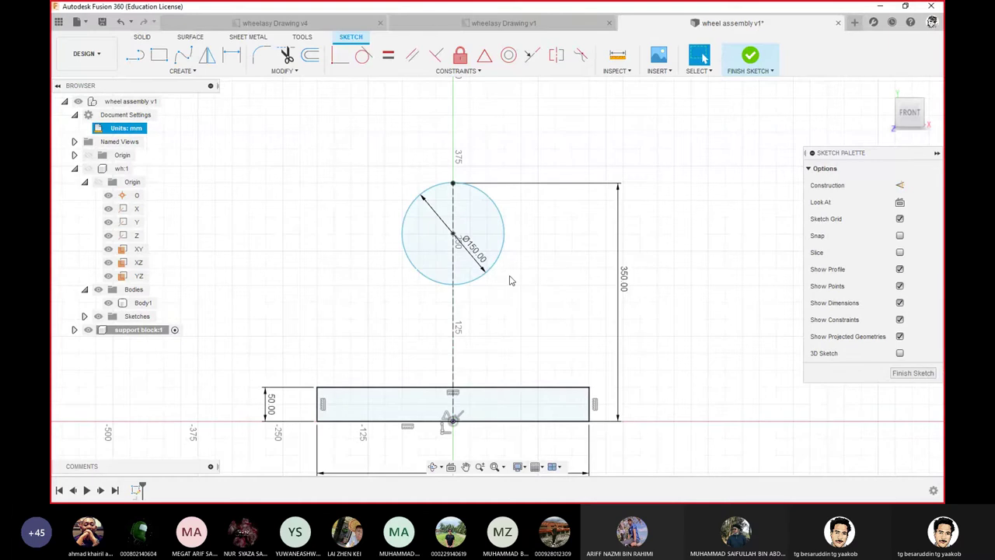
{"action": "right_click", "coordinate": [299, 121]}
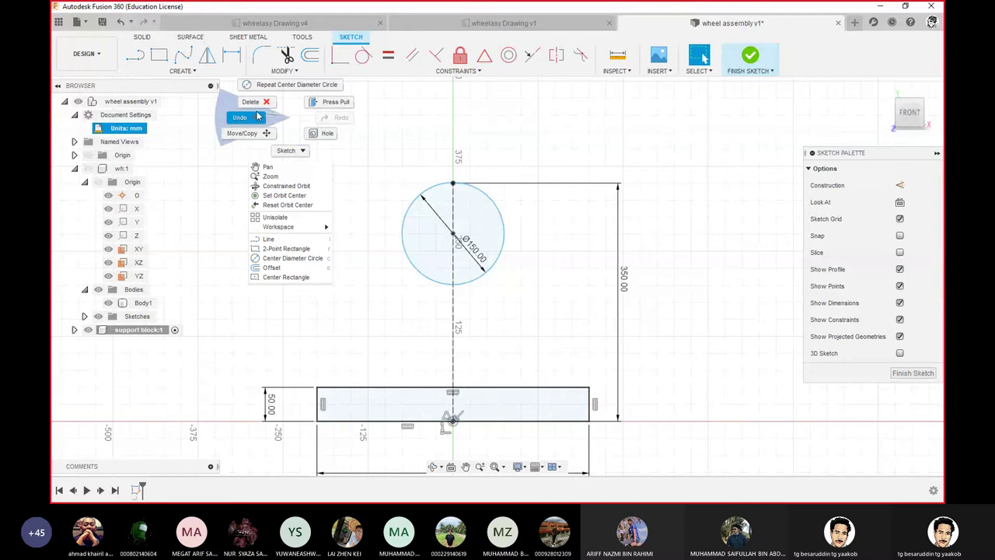
{"action": "left_click", "coordinate": [268, 133]}
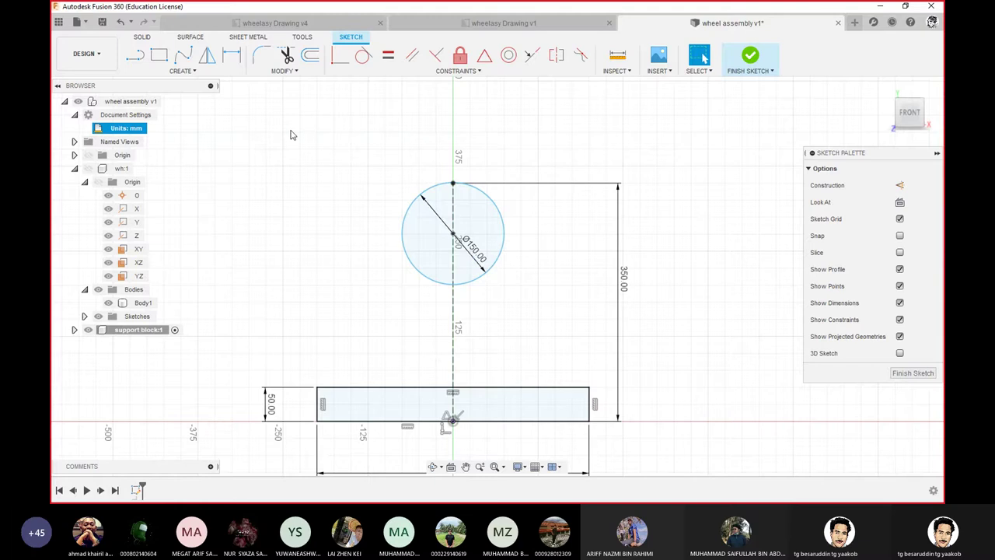
{"action": "left_click", "coordinate": [231, 61]}
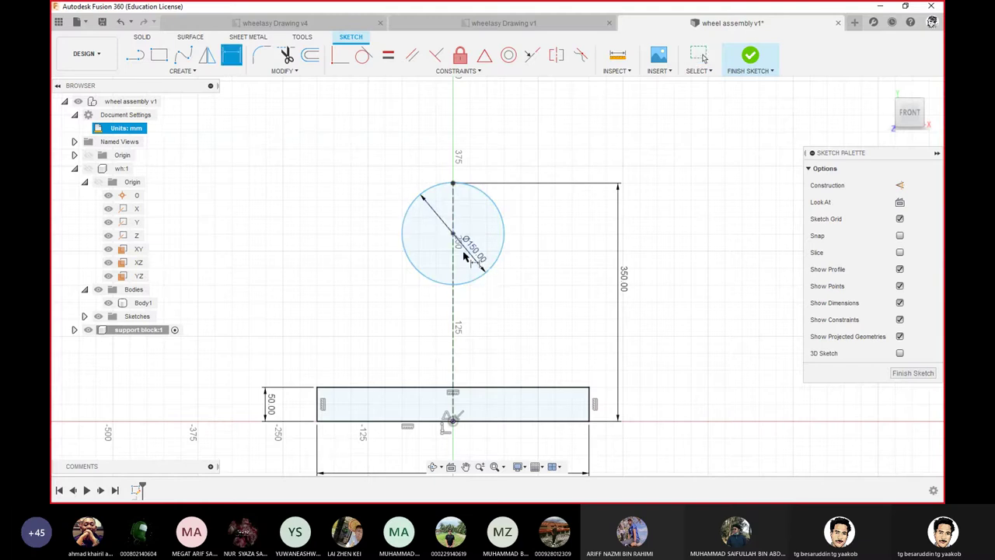
{"action": "key", "text": "Escape"}
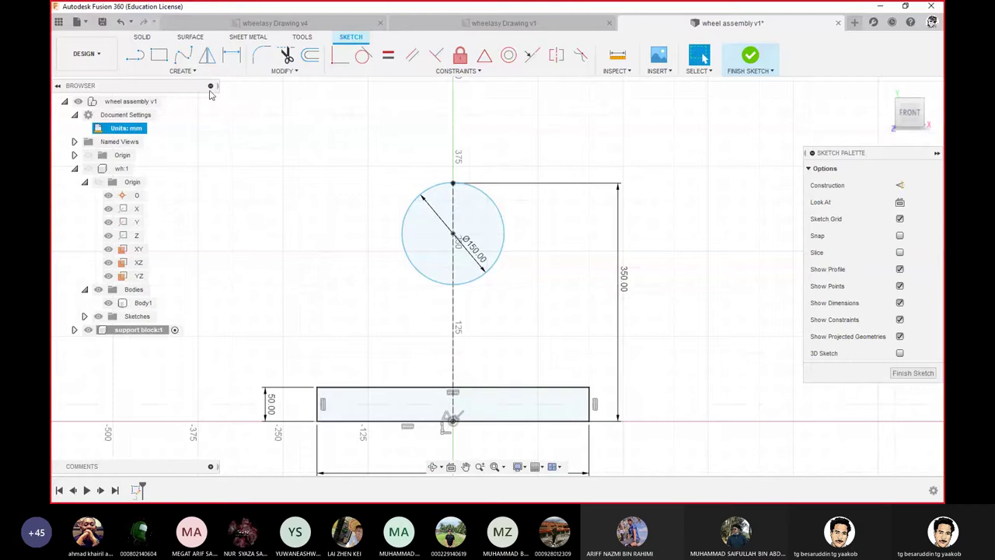
- Dimension the distance from the rectangle's top edge to the circle centre, entering 350
{"action": "key", "text": "d"}
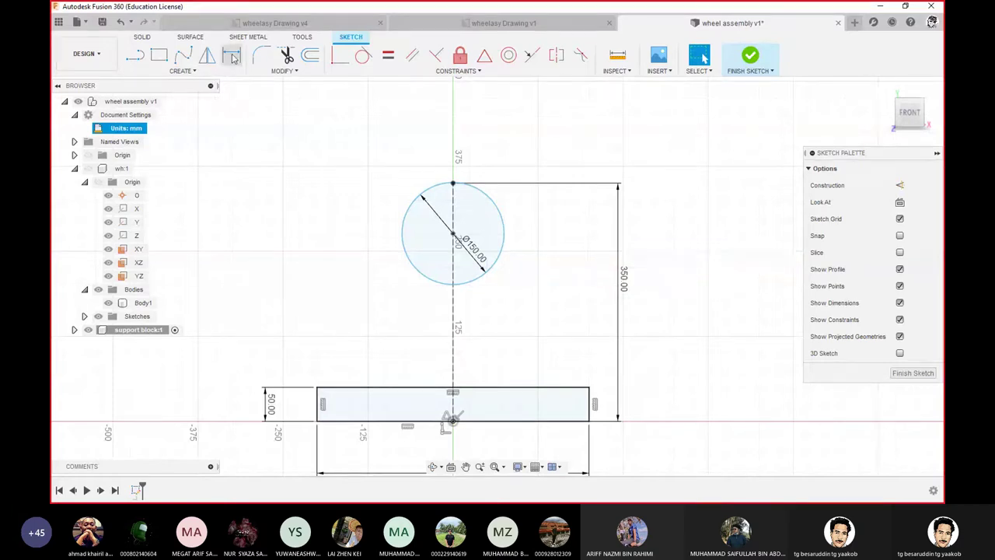
{"action": "left_click", "coordinate": [466, 388]}
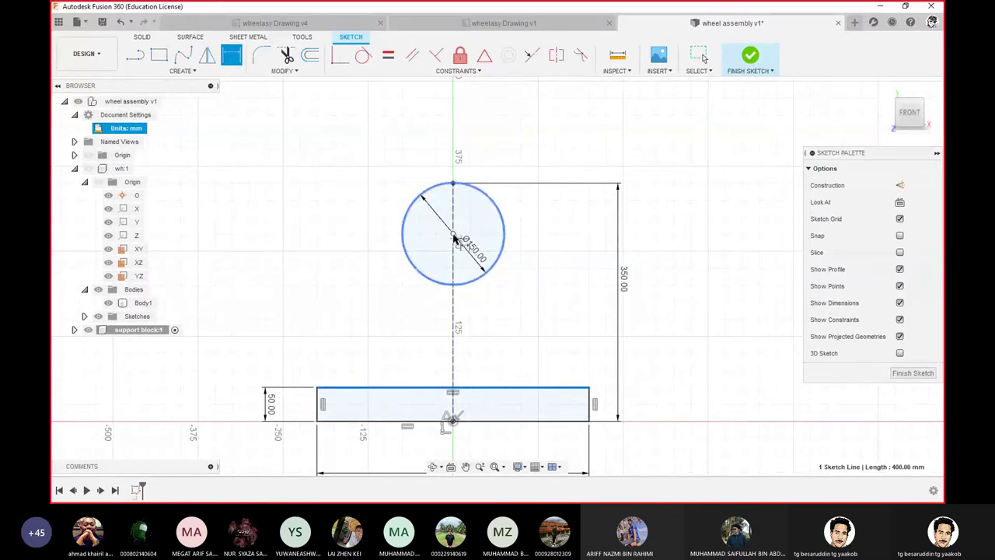
{"action": "left_click", "coordinate": [454, 234]}
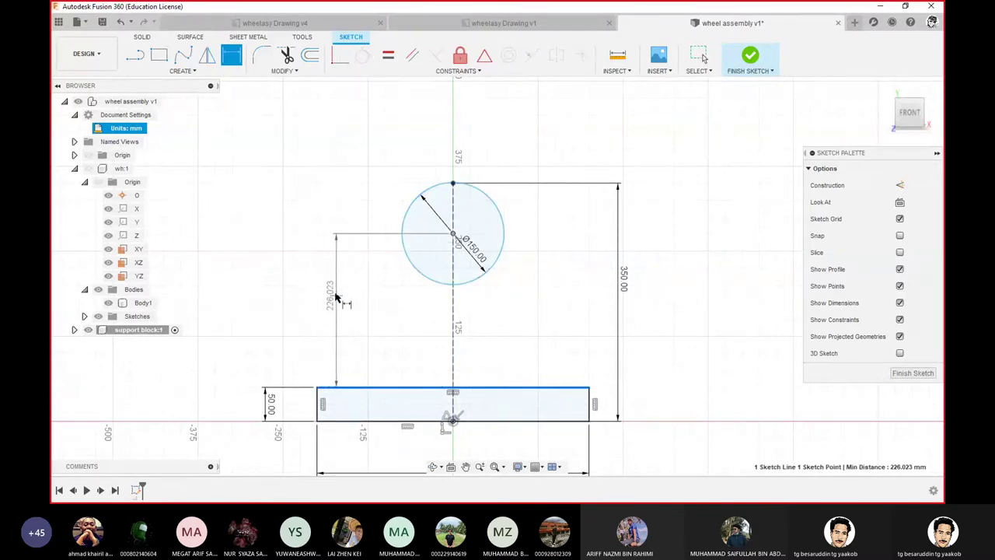
{"action": "left_click", "coordinate": [335, 294]}
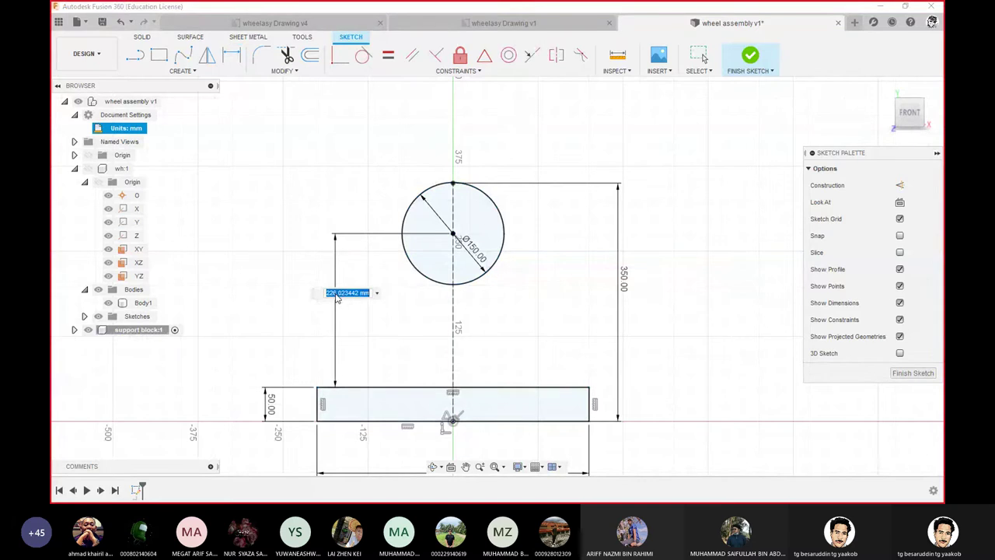
{"action": "type", "text": "350-7"}
{"action": "key", "text": "Return"}
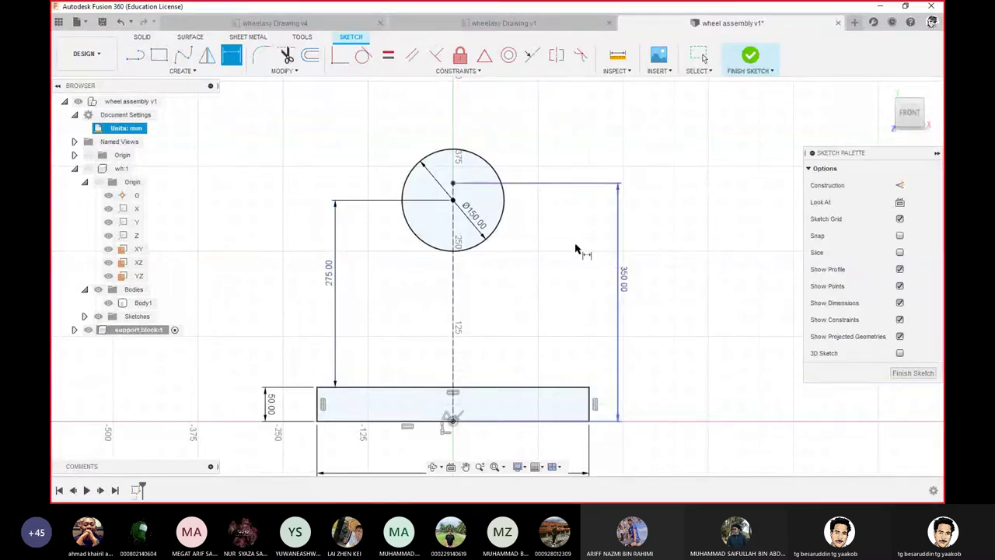
- Delete the original 350.00 construction-line dimension
{"action": "key", "text": "Escape"}
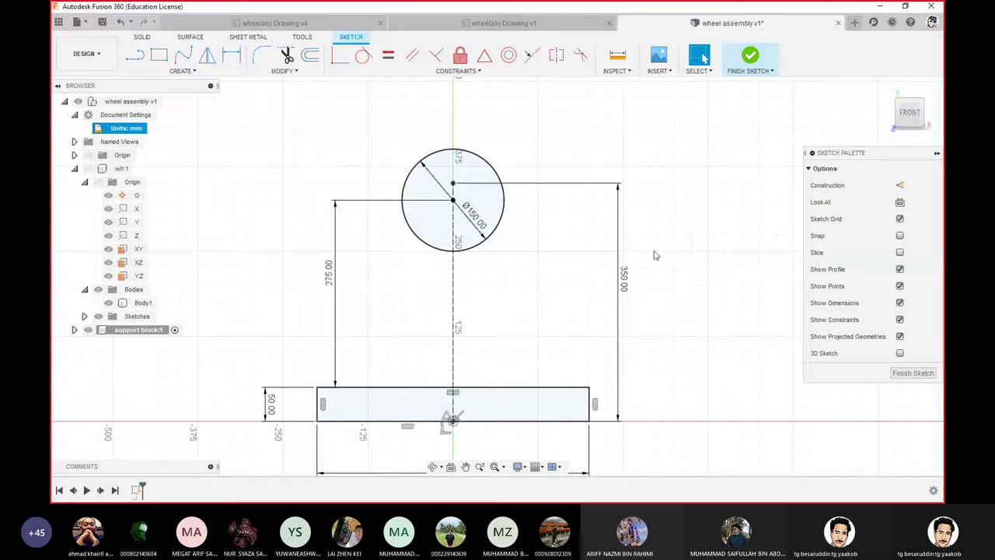
{"action": "left_click_drag", "start_coordinate": [642, 249], "coordinate": [555, 333]}
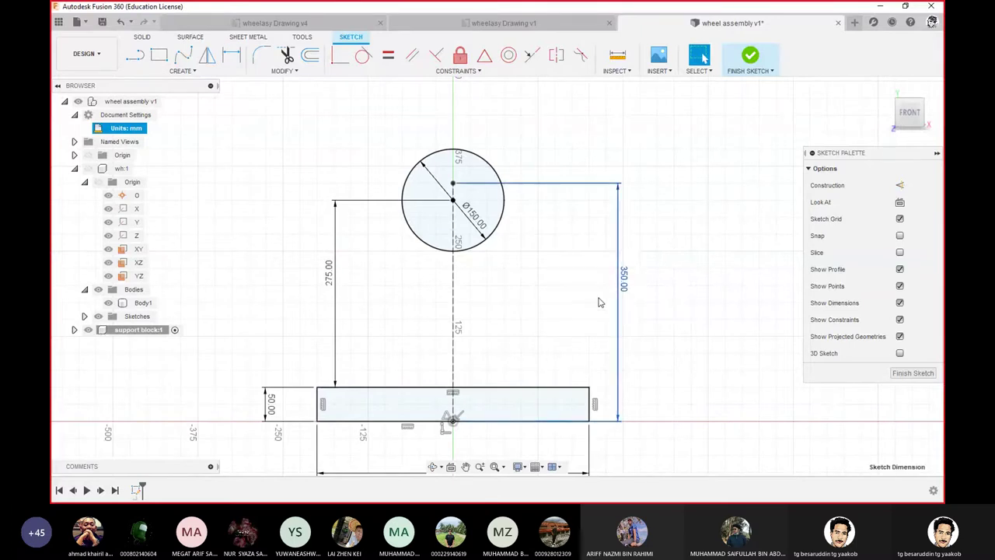
{"action": "key", "text": "Escape"}
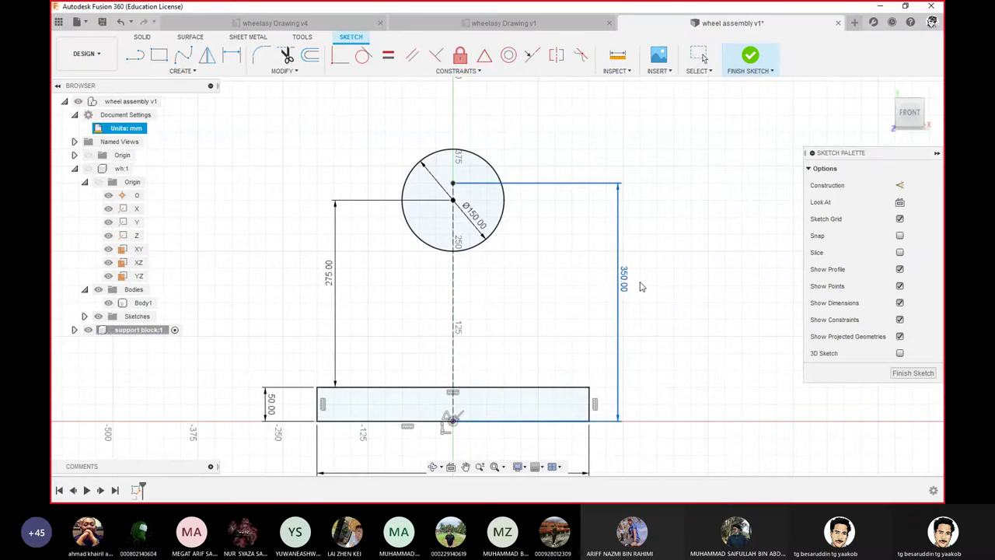
{"action": "key", "text": "Delete"}
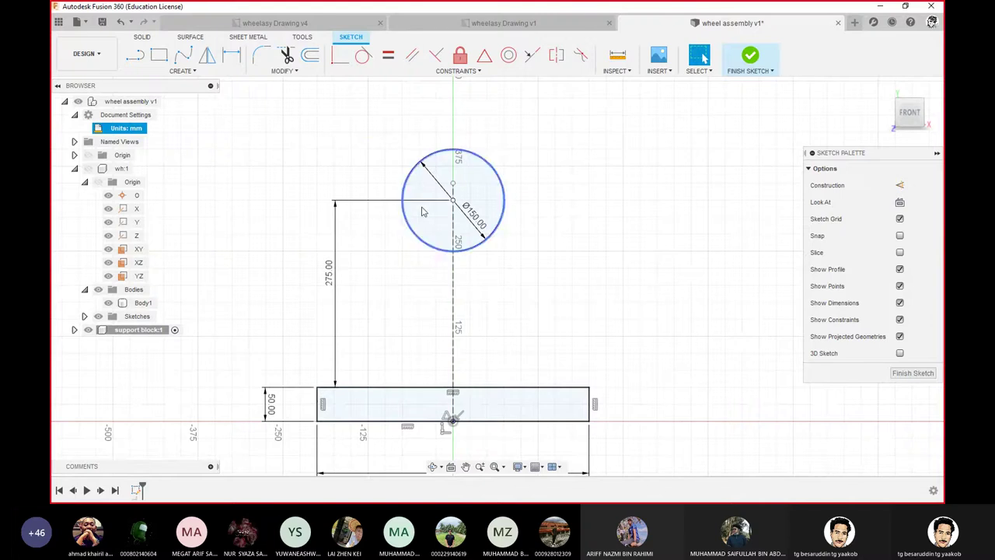
- Draw lines from both top rectangle corners tangent to the circle's left and right sides
{"action": "left_click", "coordinate": [134, 55]}
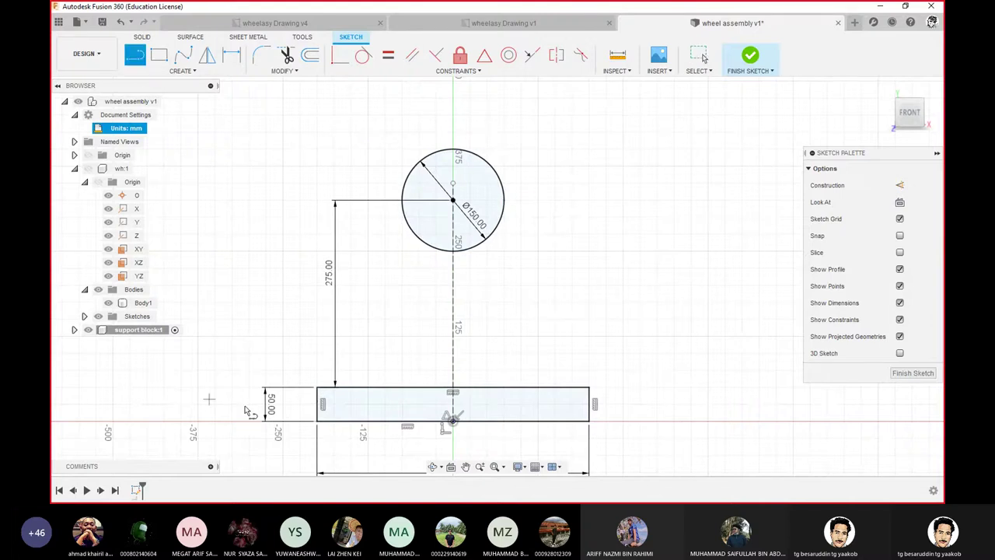
{"action": "left_click", "coordinate": [317, 387]}
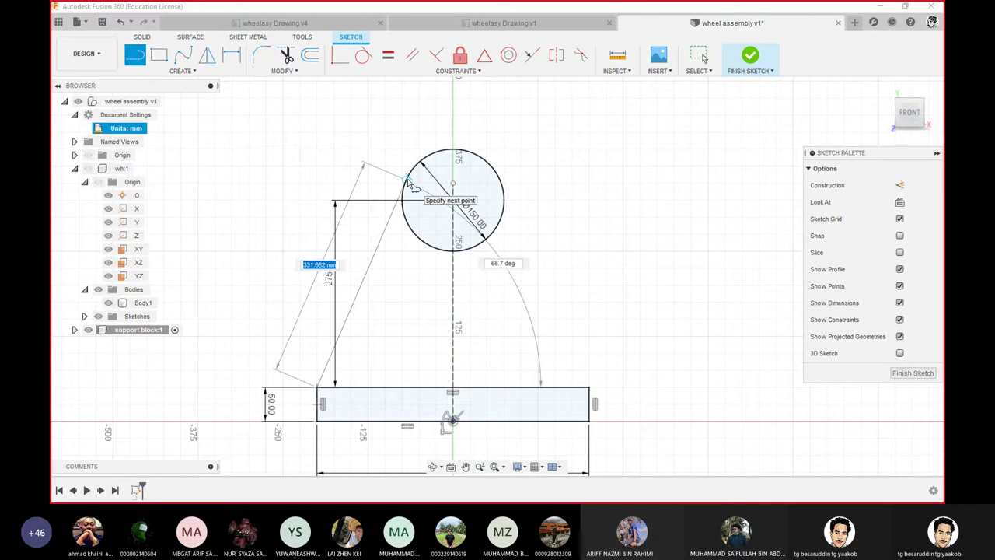
{"action": "double_click", "coordinate": [406, 179]}
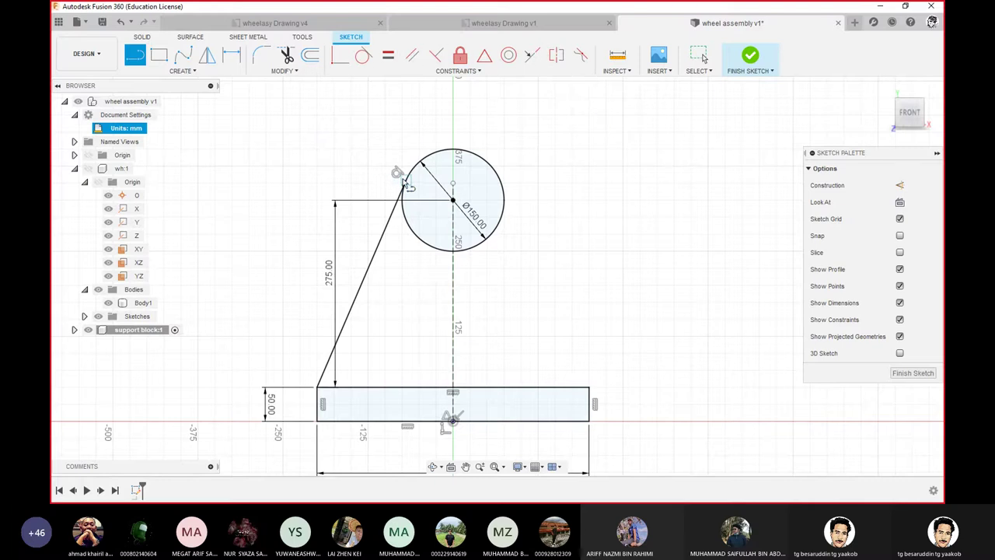
{"action": "key", "text": "Escape"}
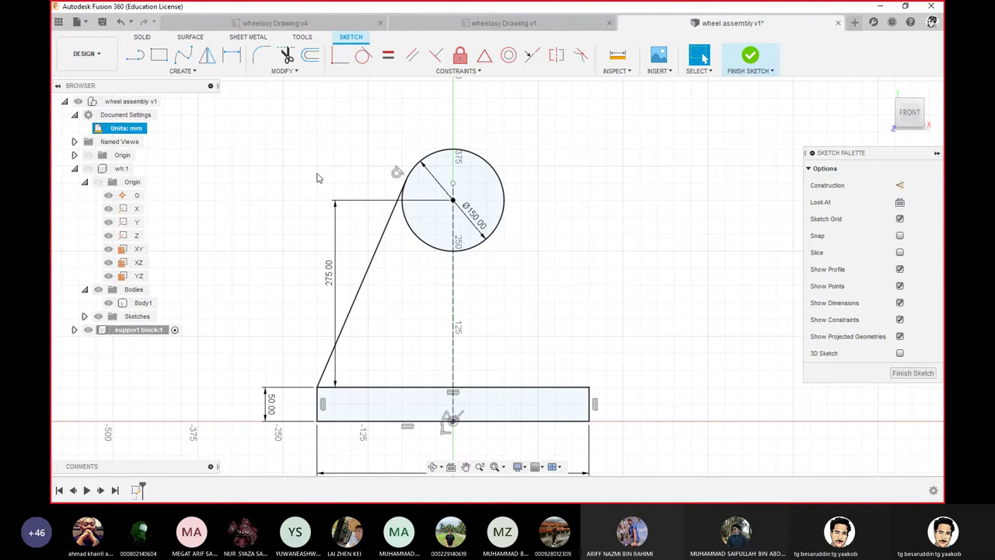
{"action": "left_click", "coordinate": [182, 71]}
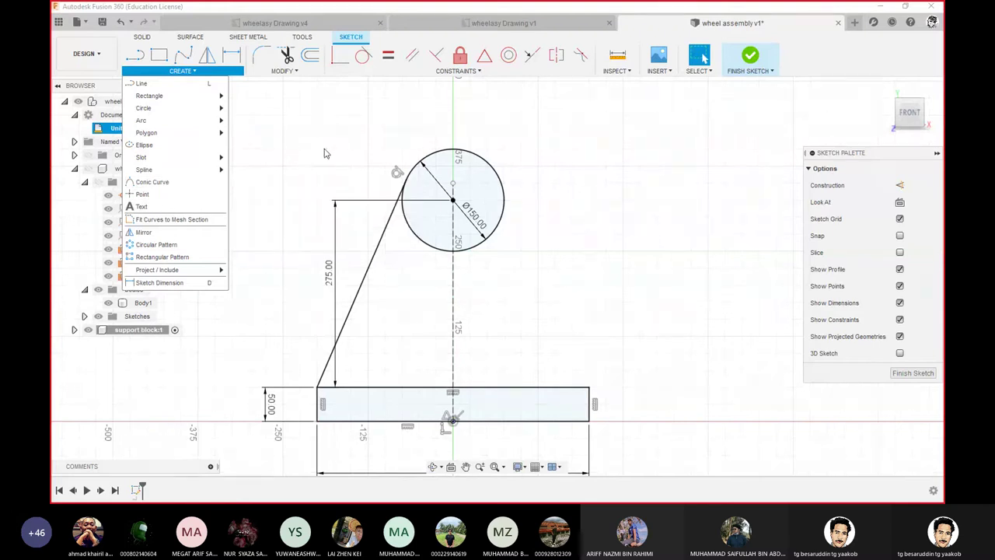
{"action": "key", "text": "l"}
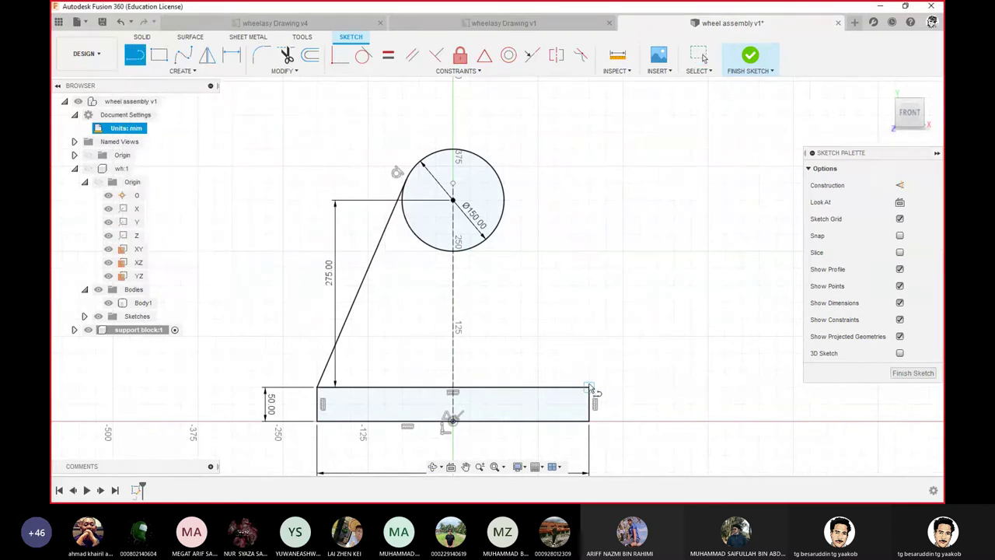
{"action": "left_click", "coordinate": [589, 387]}
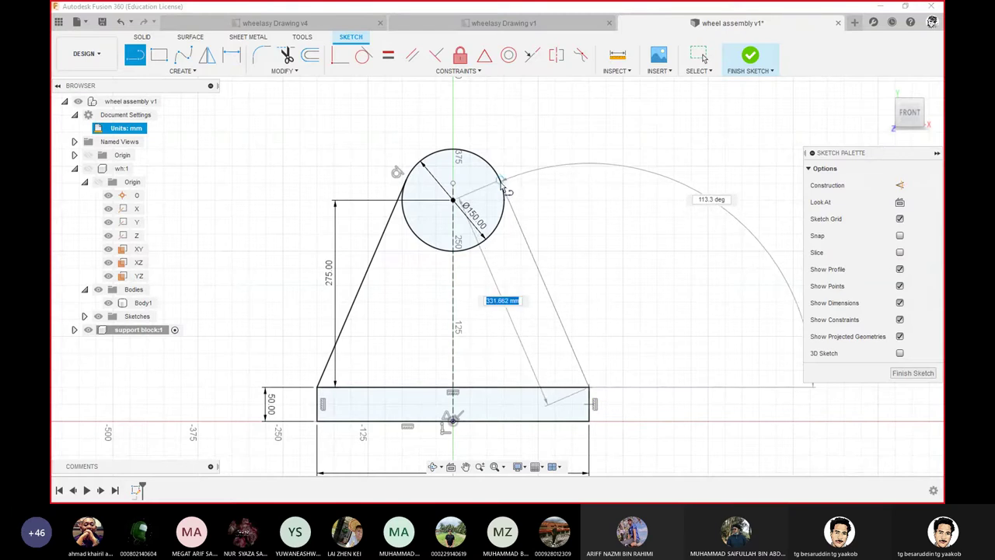
{"action": "left_click", "coordinate": [504, 187]}
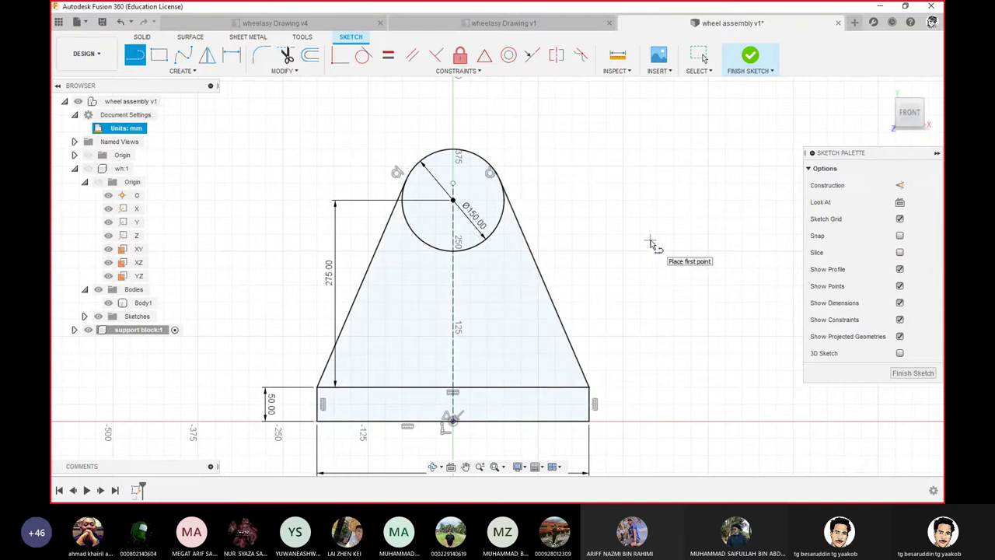
- Trim away the circle's lower-left and lower-right arcs
{"action": "left_click", "coordinate": [287, 54]}
{"action": "left_click", "coordinate": [426, 246]}
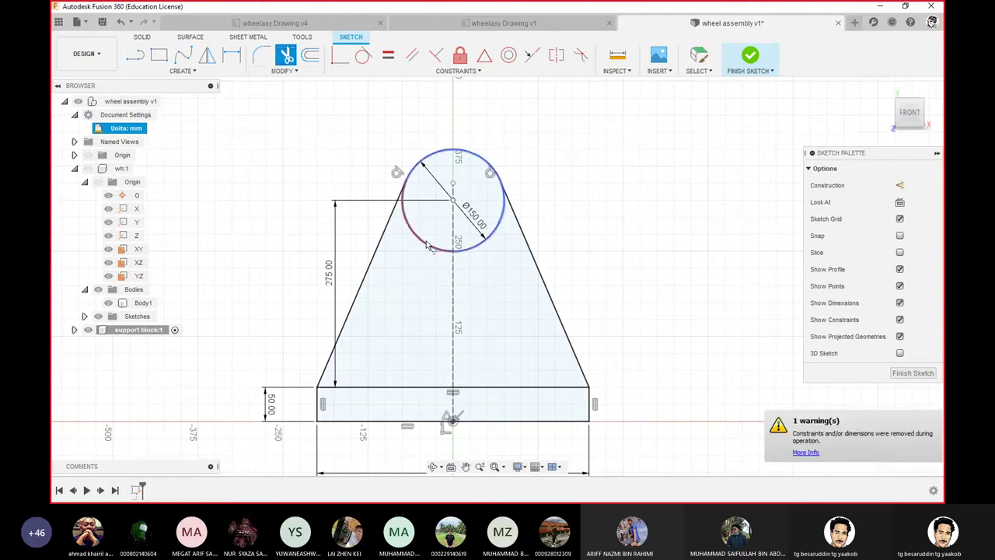
{"action": "left_click", "coordinate": [426, 246]}
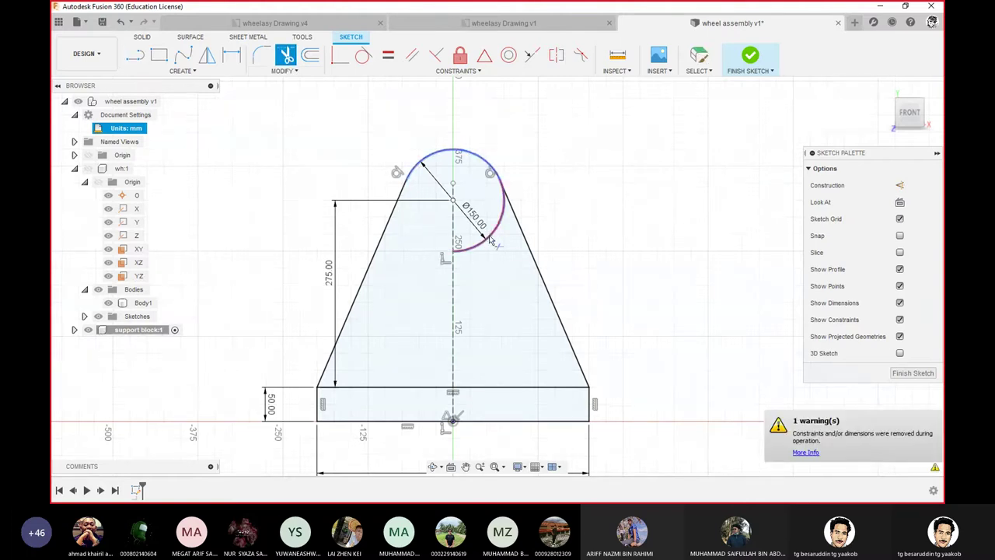
{"action": "left_click", "coordinate": [490, 242]}
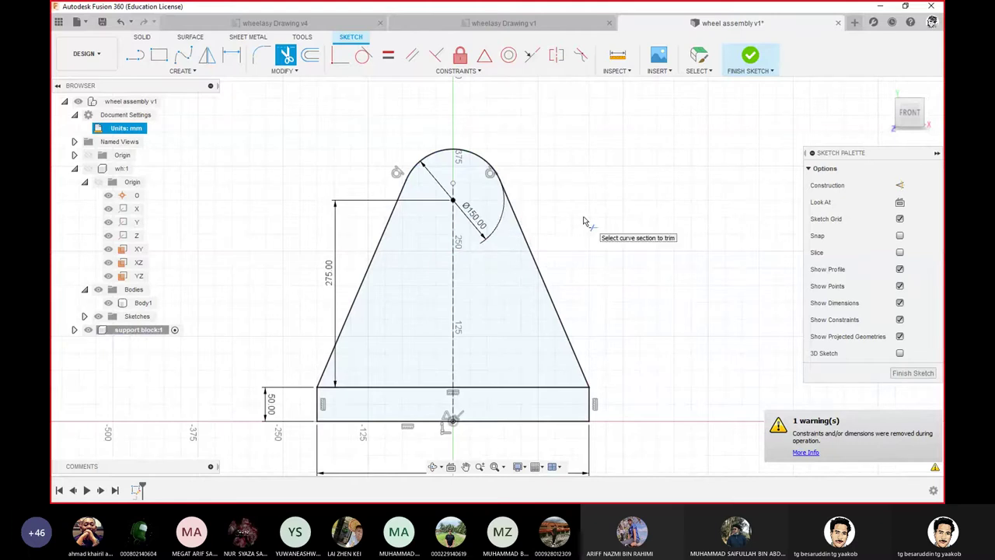
{"action": "key", "text": "Escape"}
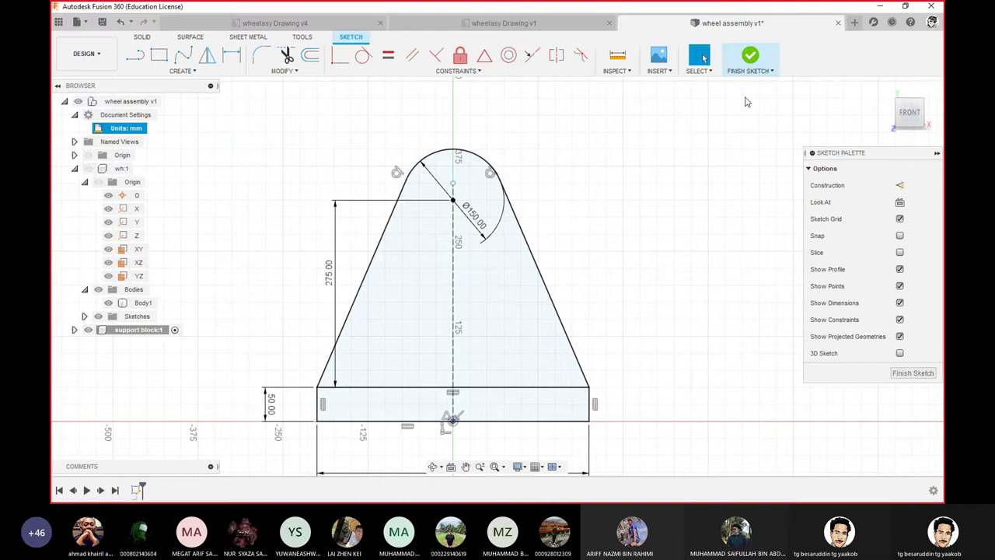
- Finish the sketch and extrude both the tapered profile and the rectangle 50 mm
{"action": "left_click", "coordinate": [751, 67]}
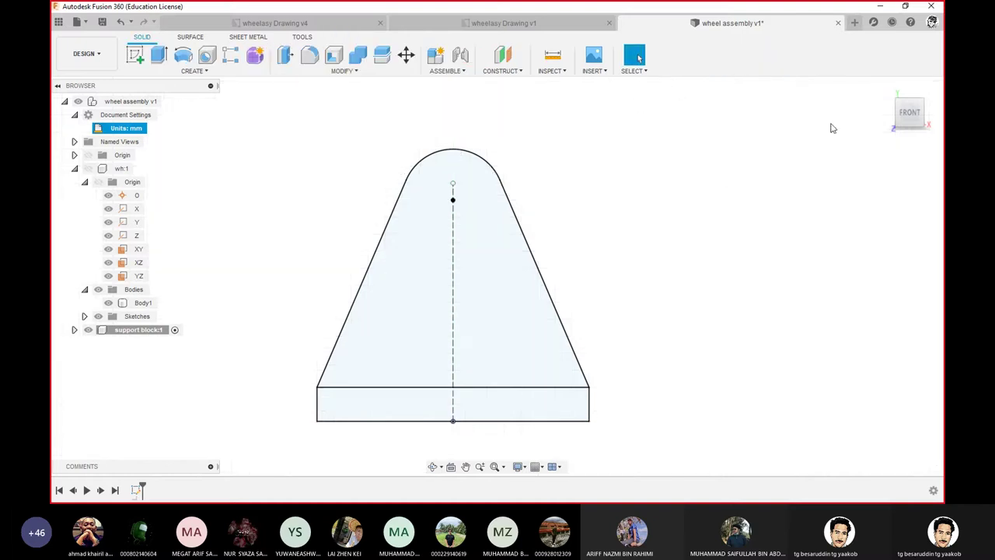
{"action": "left_click", "coordinate": [884, 86]}
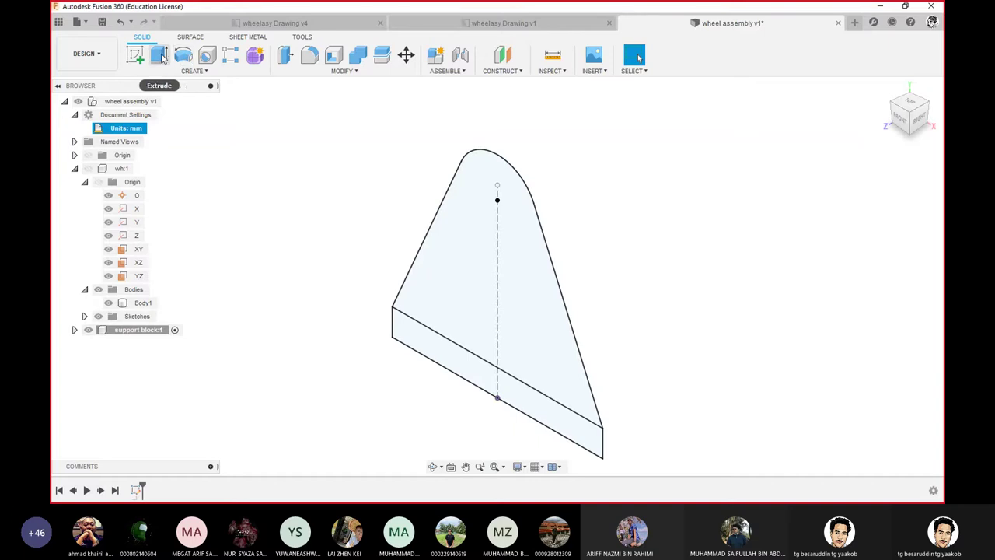
{"action": "left_click", "coordinate": [160, 56]}
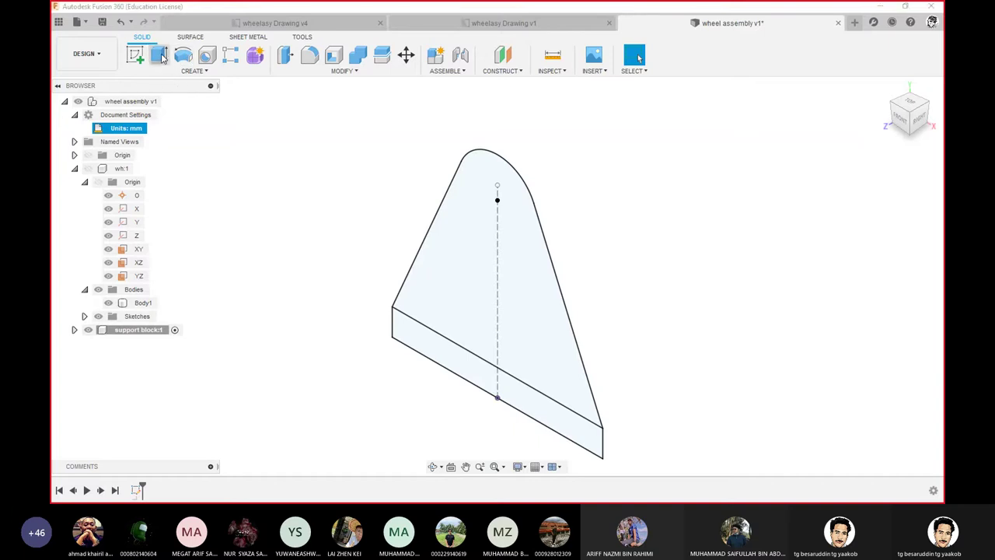
{"action": "left_click", "coordinate": [476, 267]}
{"action": "left_click", "coordinate": [456, 280]}
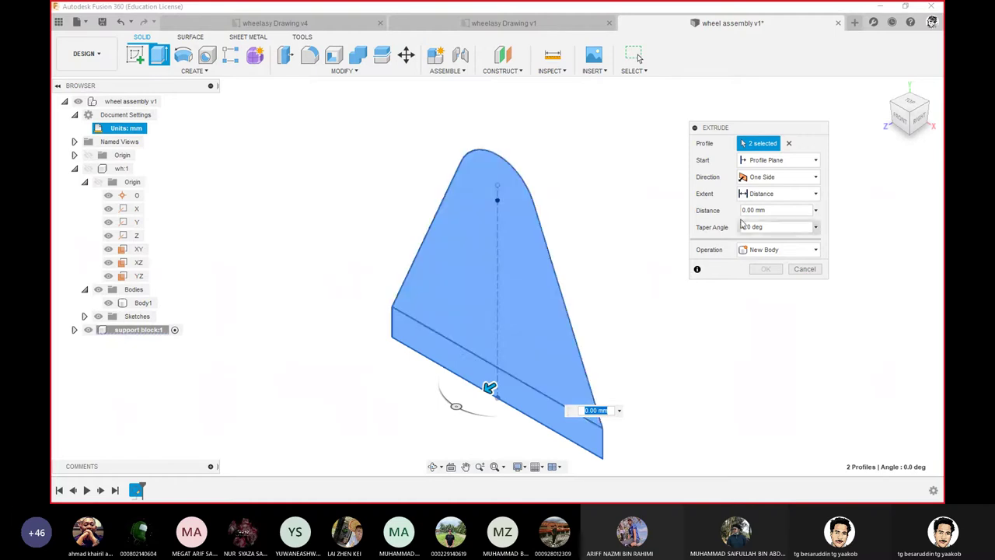
{"action": "type", "text": "70"}
{"action": "key", "text": "Return"}
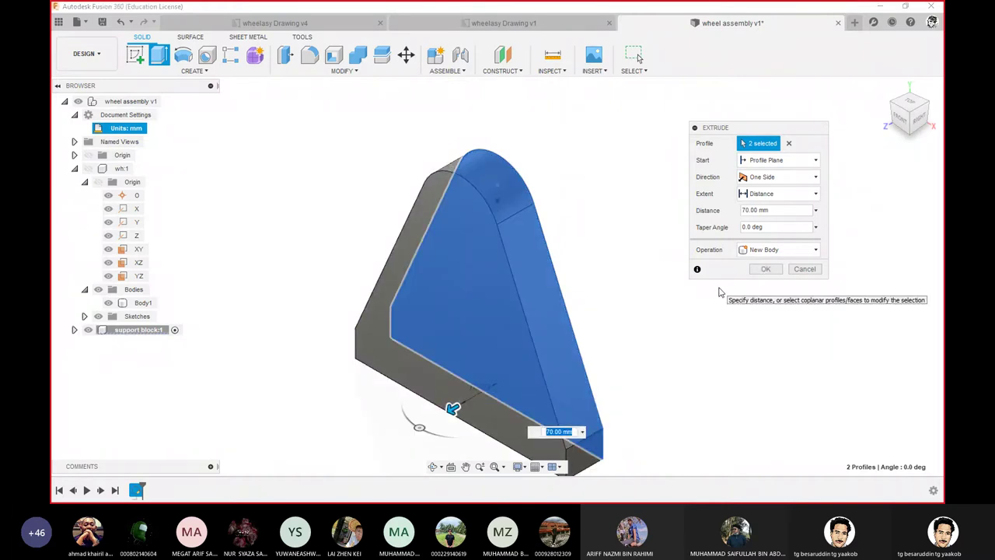
{"action": "type", "text": "50"}
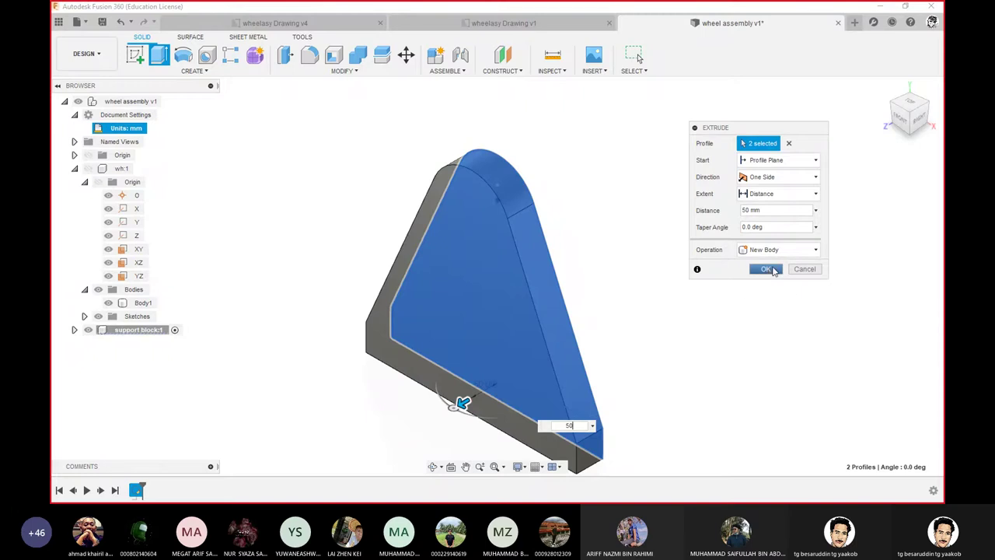
{"action": "left_click", "coordinate": [765, 269]}
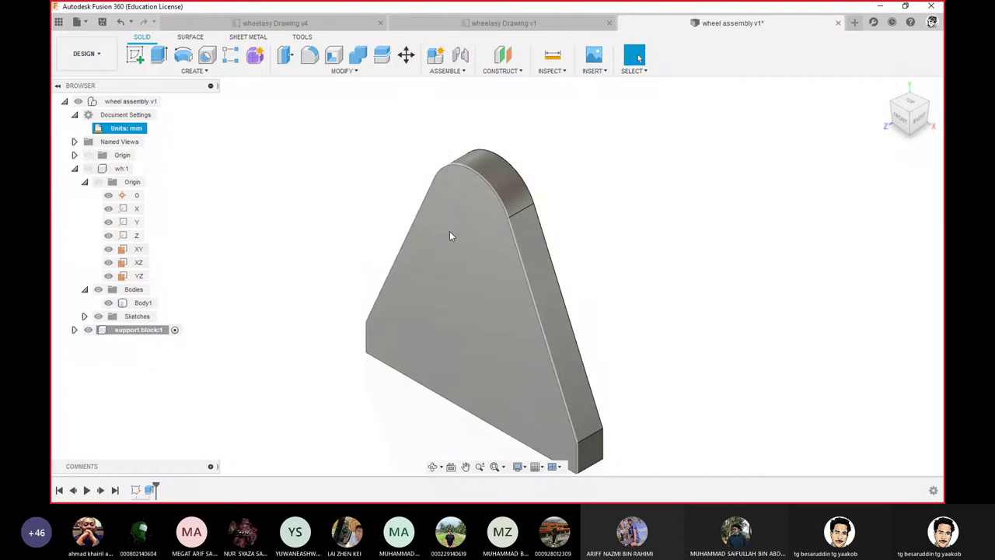
- Make Sketch1 under support block:1 visible and begin a sketch on the block's front face
{"action": "left_click", "coordinate": [74, 332]}
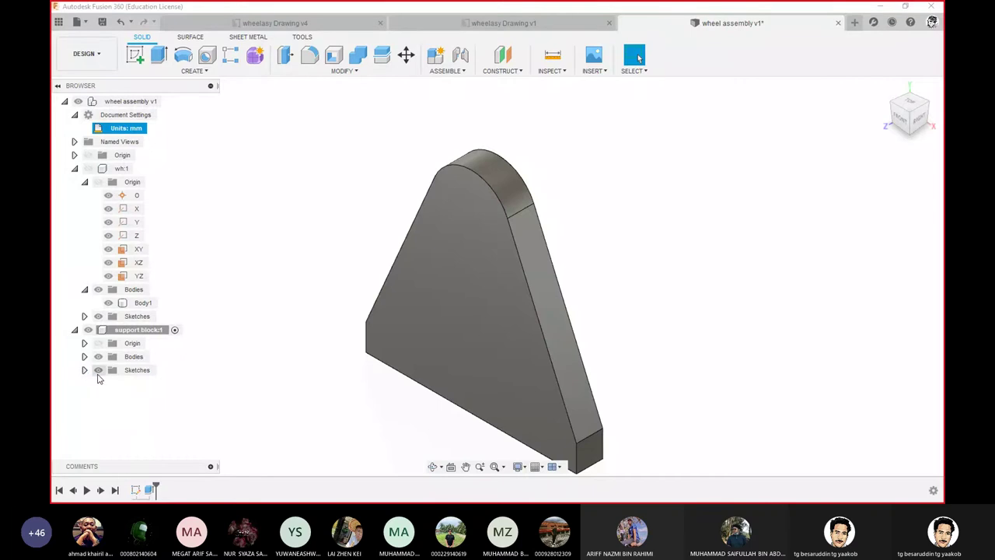
{"action": "left_click", "coordinate": [84, 371]}
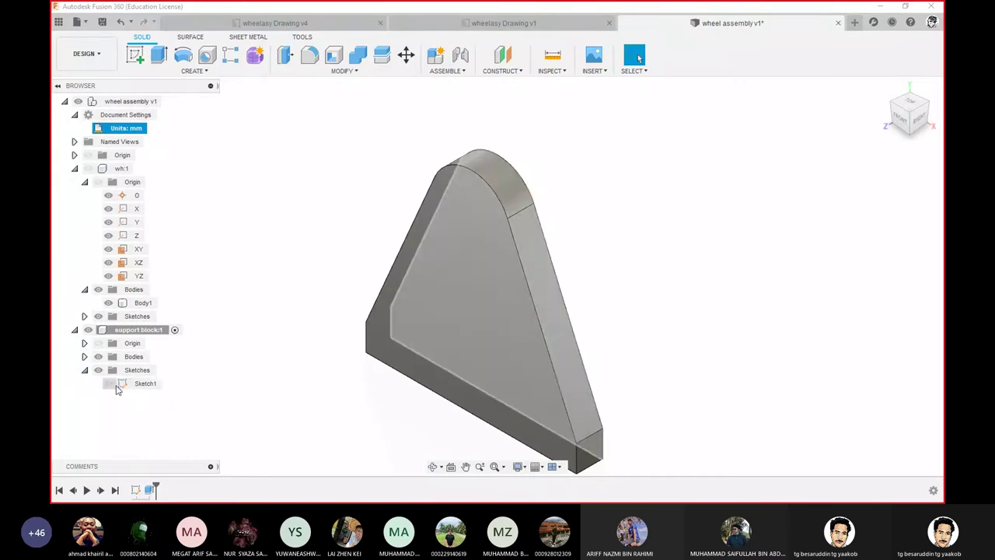
{"action": "left_click", "coordinate": [109, 389]}
{"action": "left_click", "coordinate": [108, 384]}
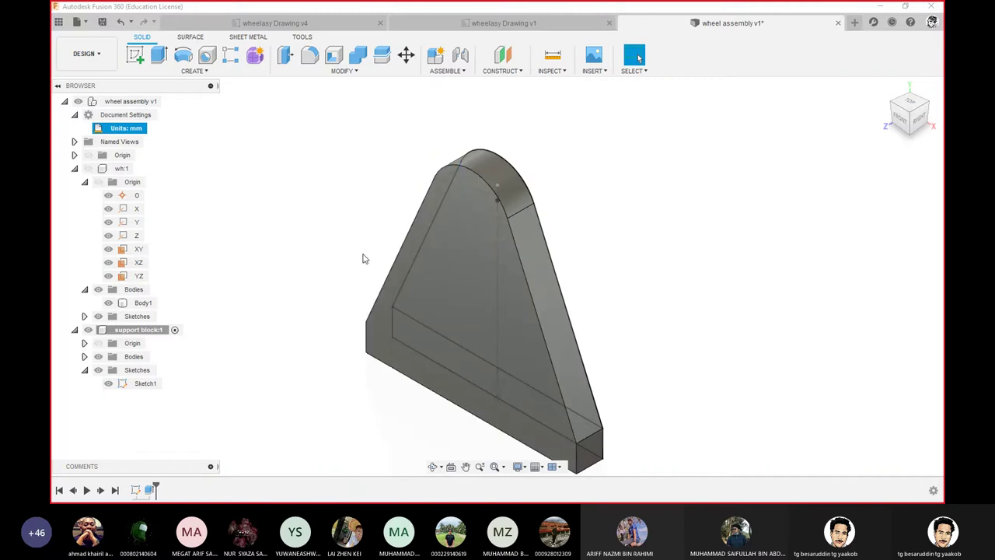
{"action": "left_click", "coordinate": [478, 265]}
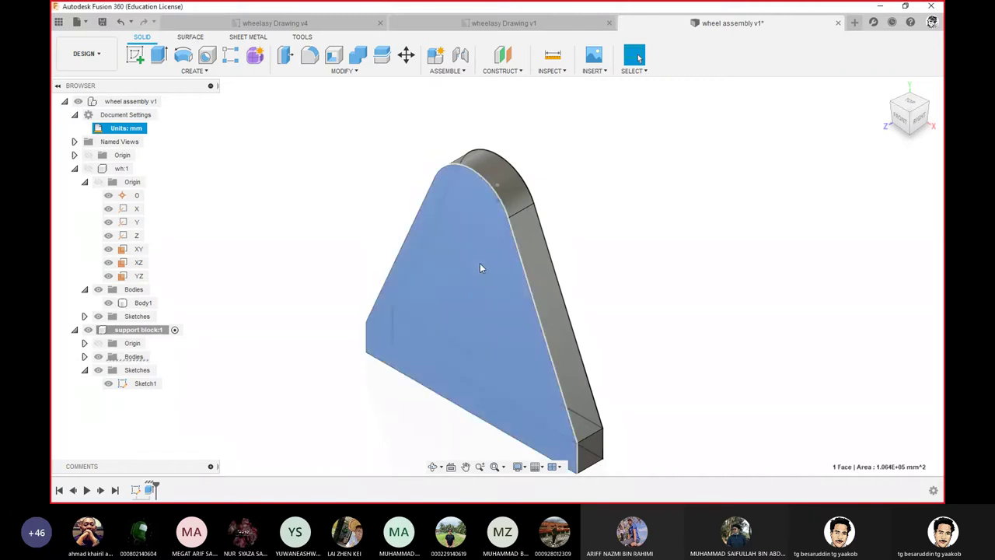
{"action": "right_click", "coordinate": [481, 263]}
- Create Sketch2 on the front face, project the base rectangle's four edges, and finish it
{"action": "left_click", "coordinate": [479, 325]}
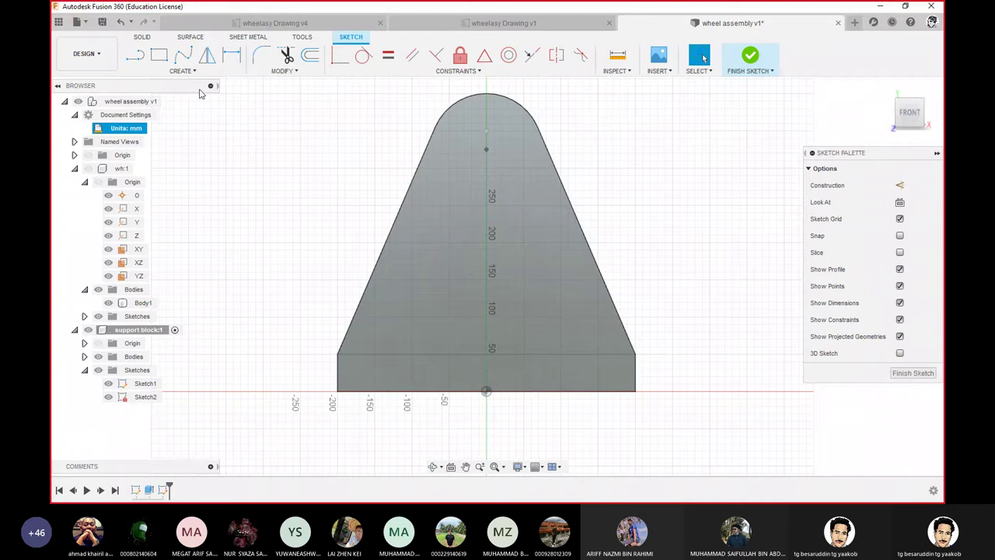
{"action": "left_click", "coordinate": [183, 71]}
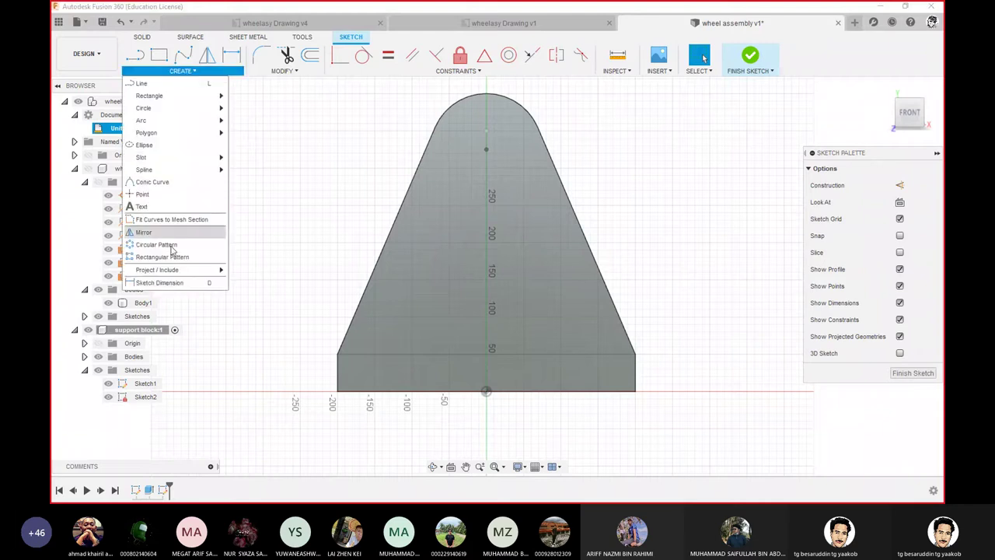
{"action": "mouse_move", "coordinate": [157, 270]}
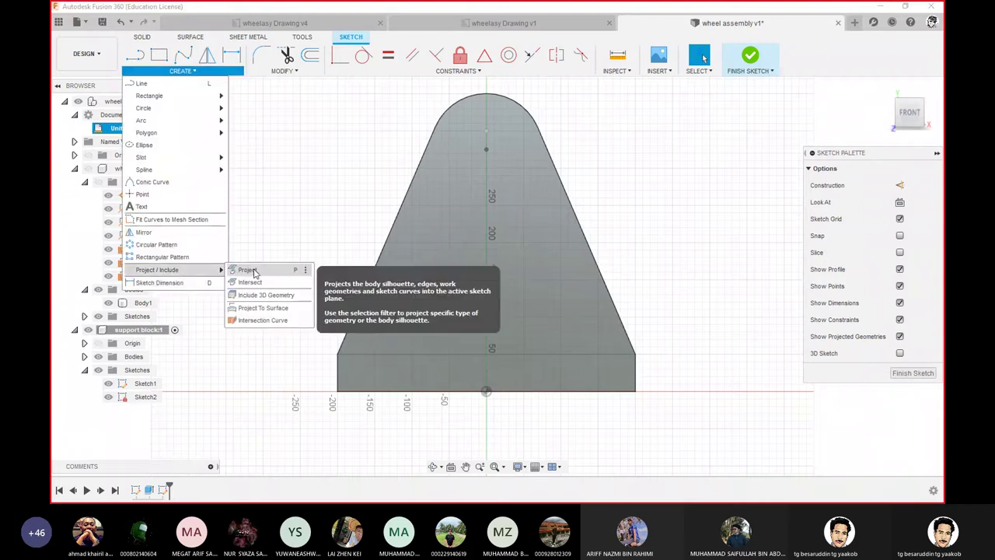
{"action": "left_click", "coordinate": [249, 270]}
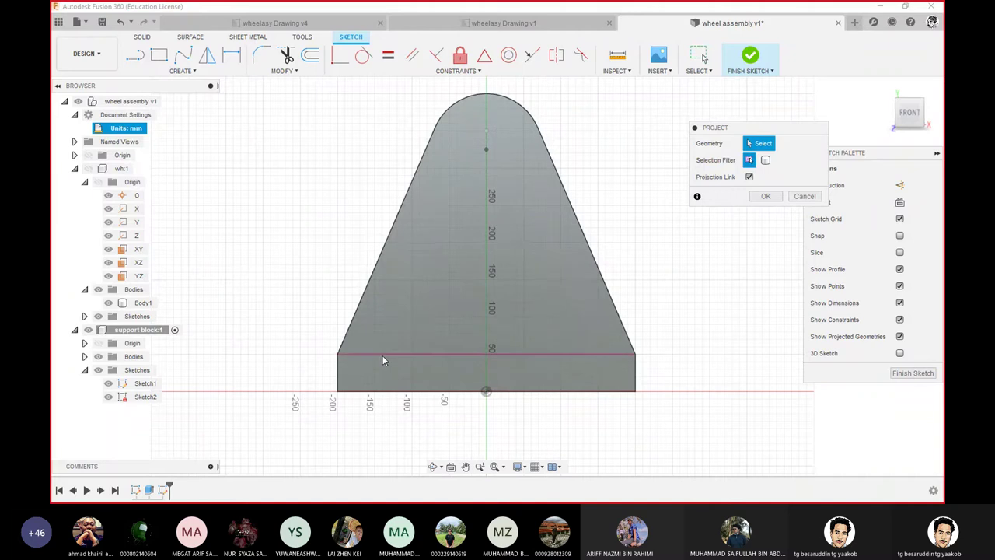
{"action": "left_click", "coordinate": [382, 355]}
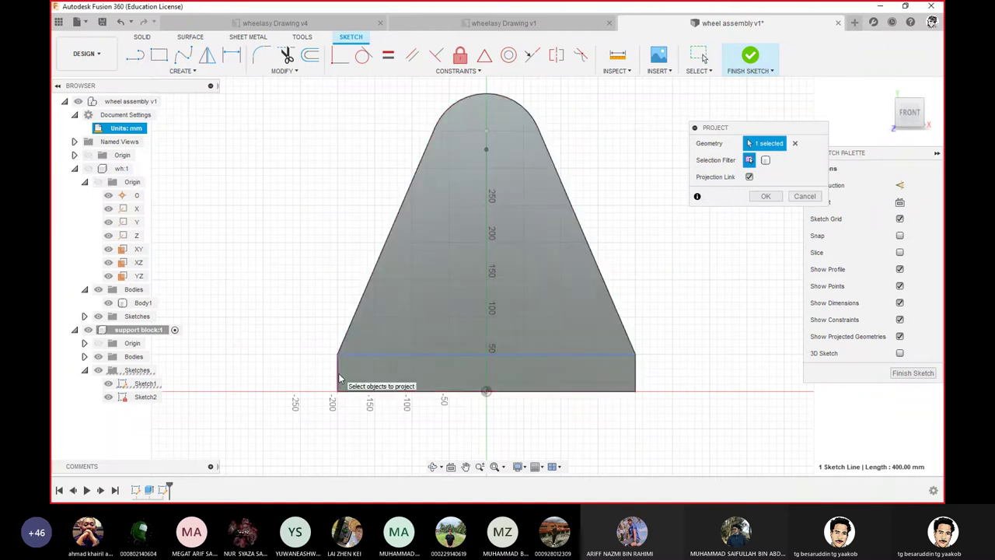
{"action": "left_click", "coordinate": [338, 379]}
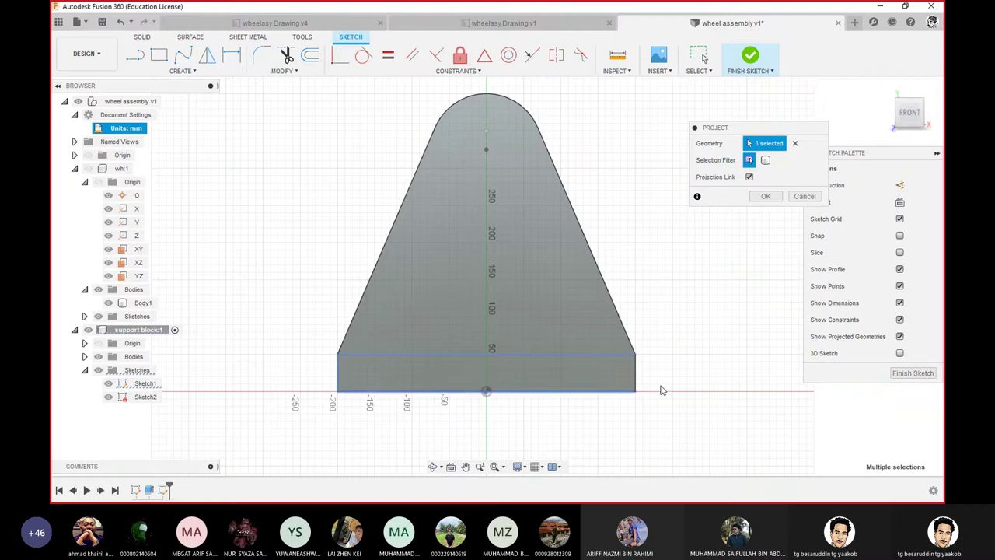
{"action": "left_click", "coordinate": [636, 378]}
{"action": "left_click", "coordinate": [636, 378]}
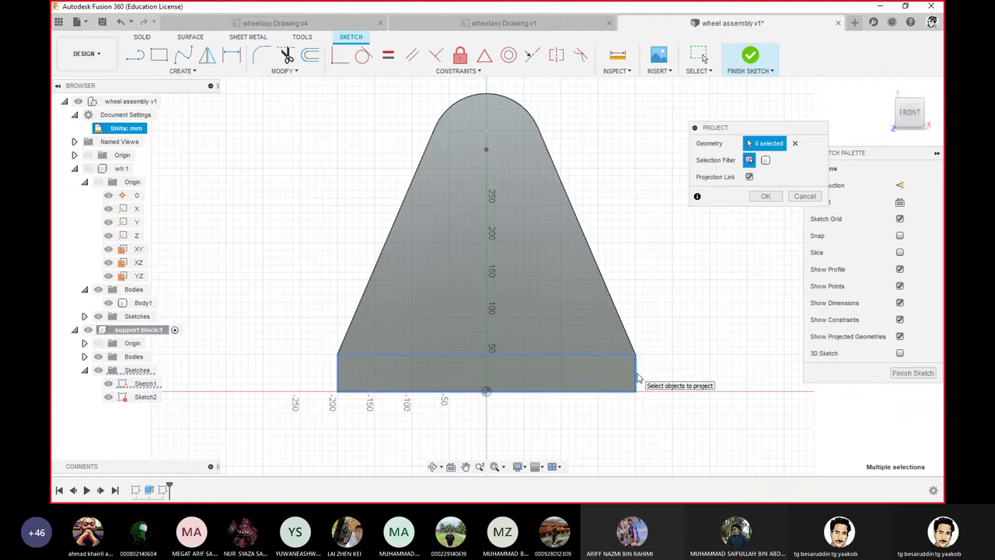
{"action": "left_click", "coordinate": [765, 196]}
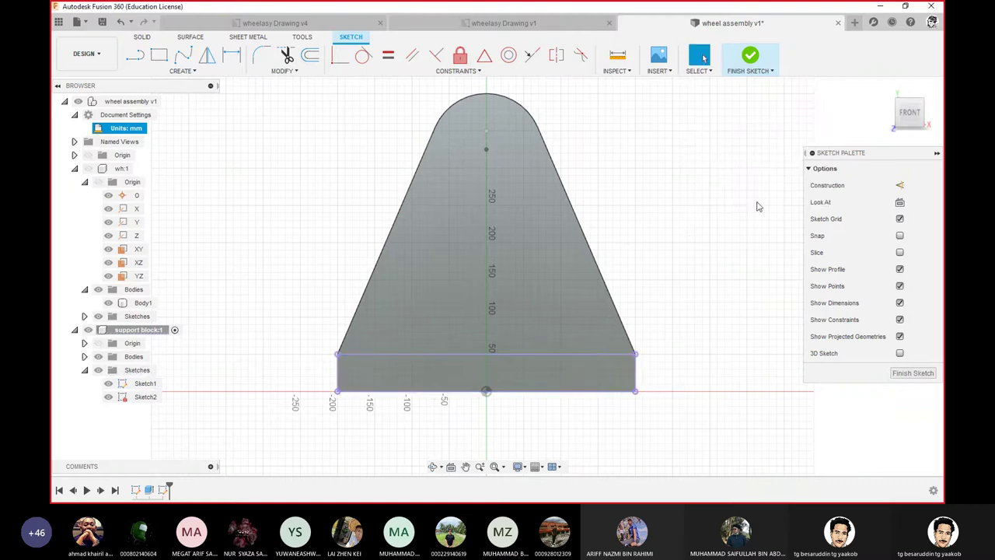
{"action": "left_click", "coordinate": [758, 72]}
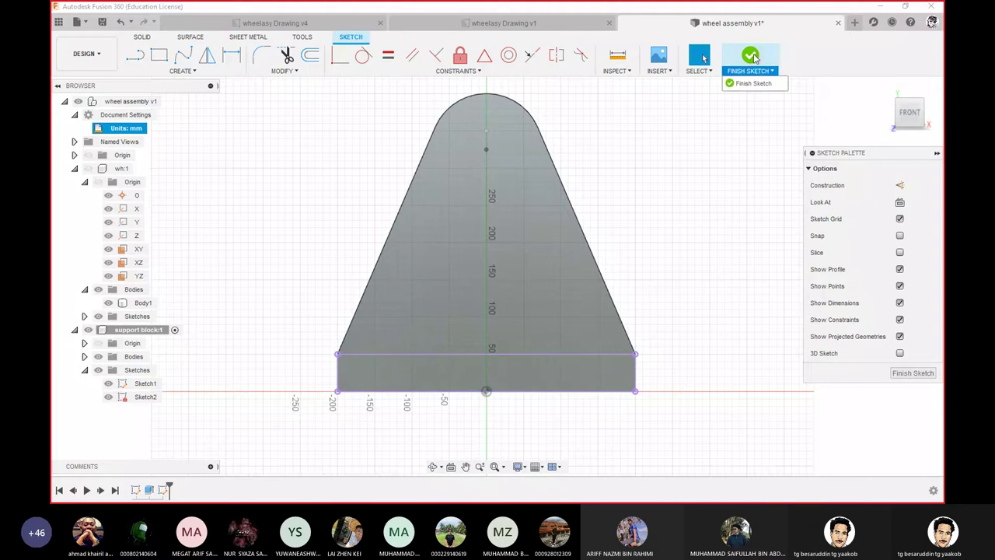
{"action": "left_click", "coordinate": [754, 58]}
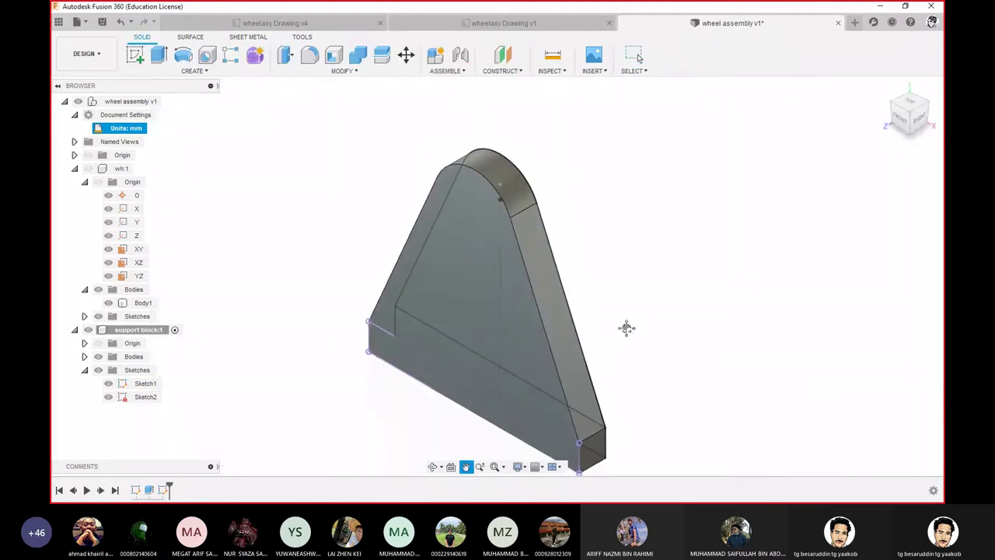
- Extrude the base rectangle 150 mm as a joined slab, then hide Sketch1
{"action": "left_click_drag", "start_coordinate": [627, 327], "coordinate": [668, 211]}
{"action": "left_click", "coordinate": [634, 54]}
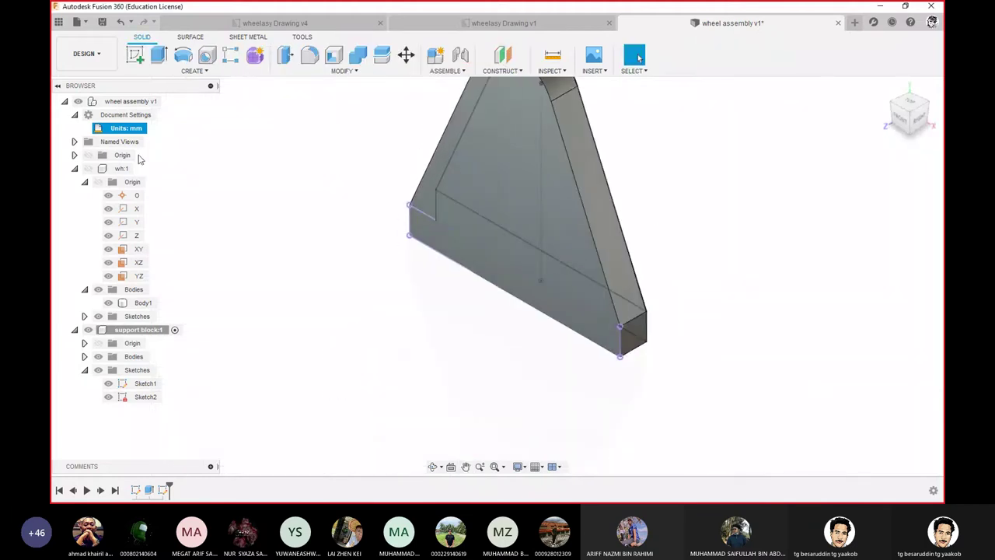
{"action": "left_click", "coordinate": [159, 58]}
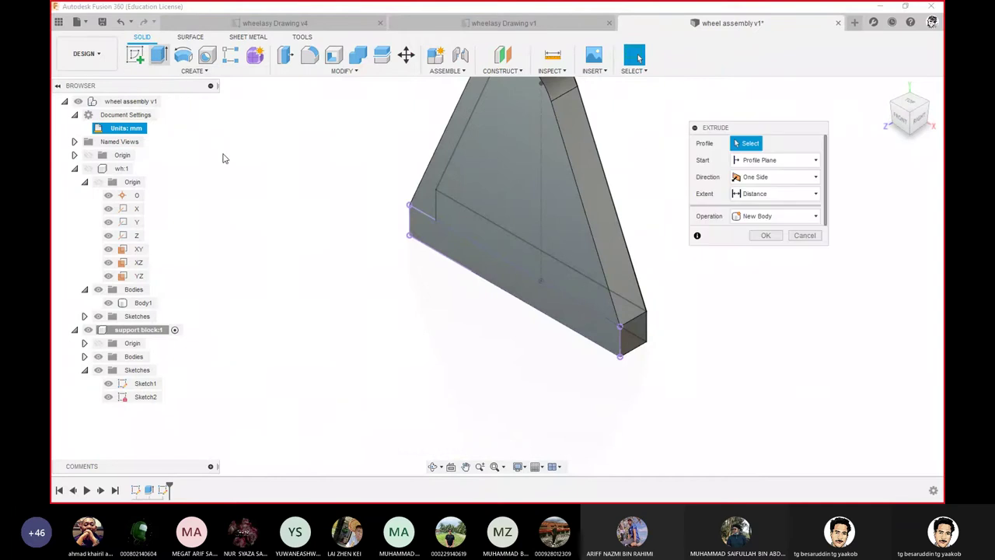
{"action": "left_click", "coordinate": [509, 288]}
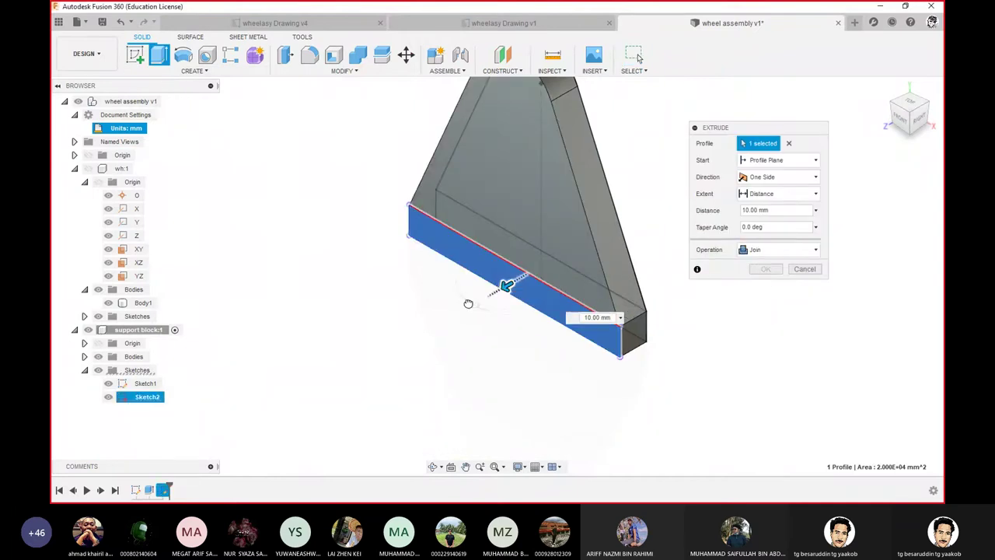
{"action": "left_click_drag", "start_coordinate": [468, 303], "coordinate": [371, 327]}
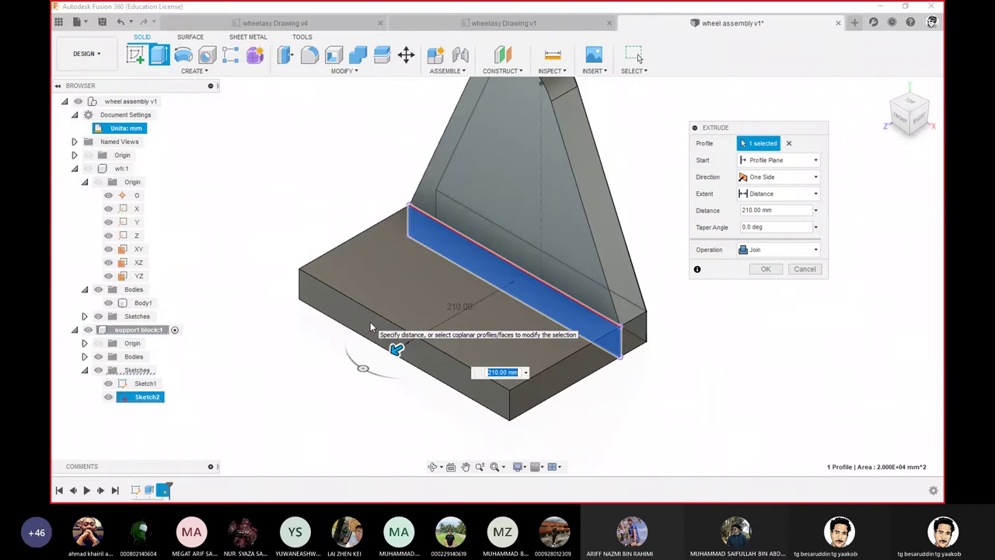
{"action": "type", "text": "150"}
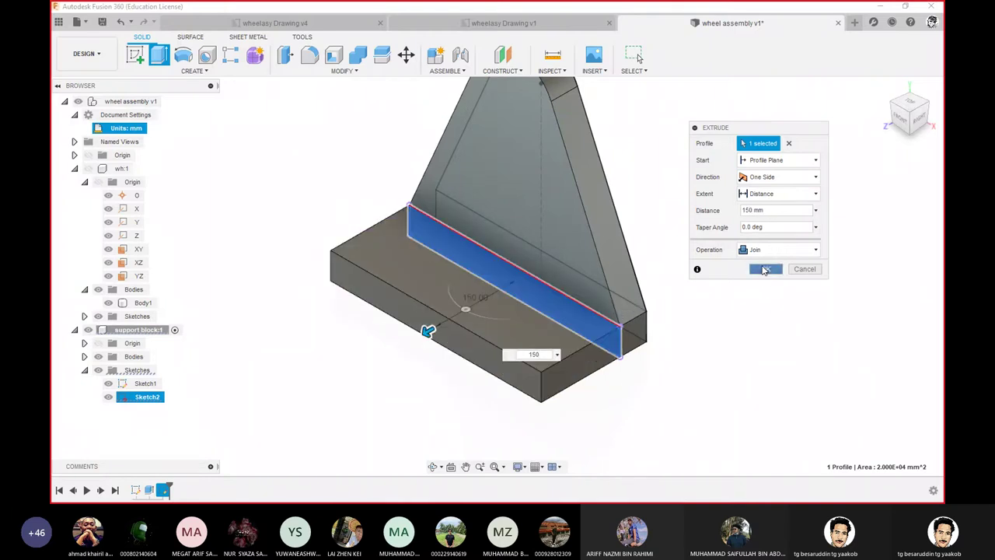
{"action": "left_click", "coordinate": [763, 269]}
{"action": "mouse_move", "coordinate": [146, 397]}
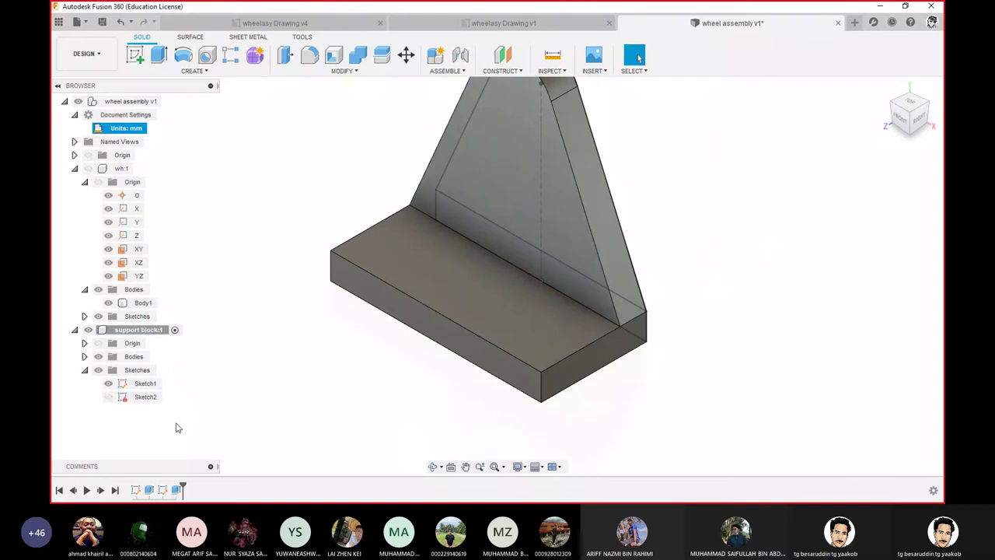
{"action": "left_click", "coordinate": [108, 384]}
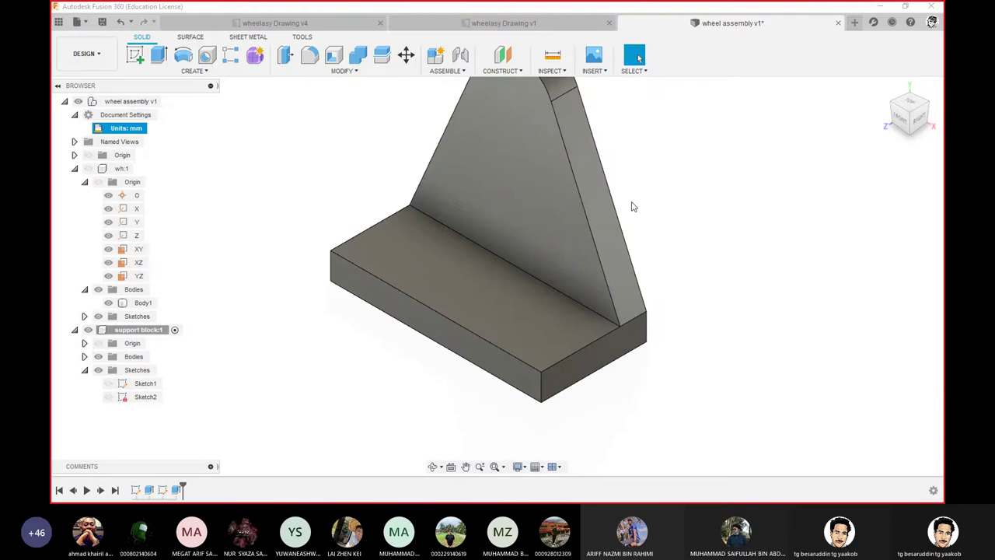
- Return to the home view of the bracket and launch the Hole tool
{"action": "left_click", "coordinate": [885, 90]}
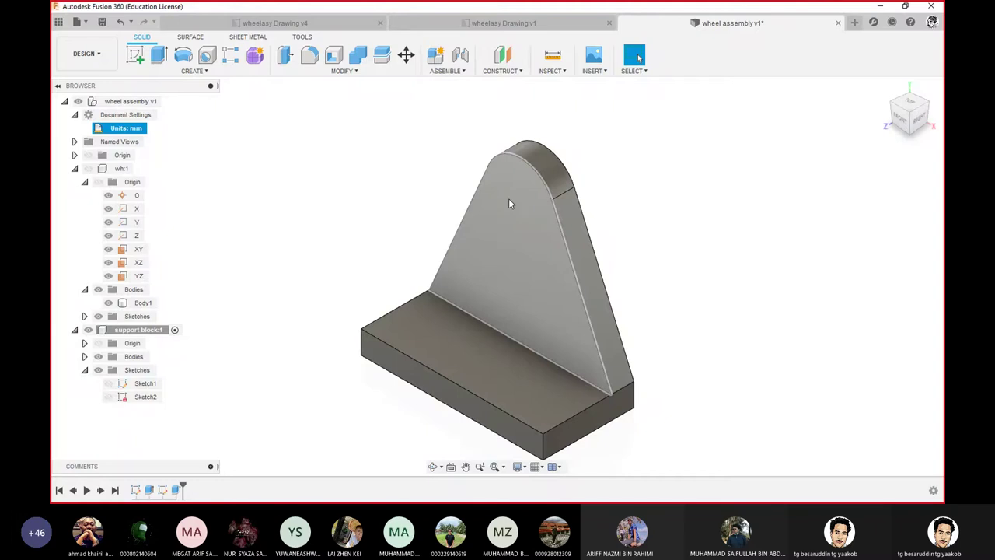
{"action": "left_click", "coordinate": [205, 54]}
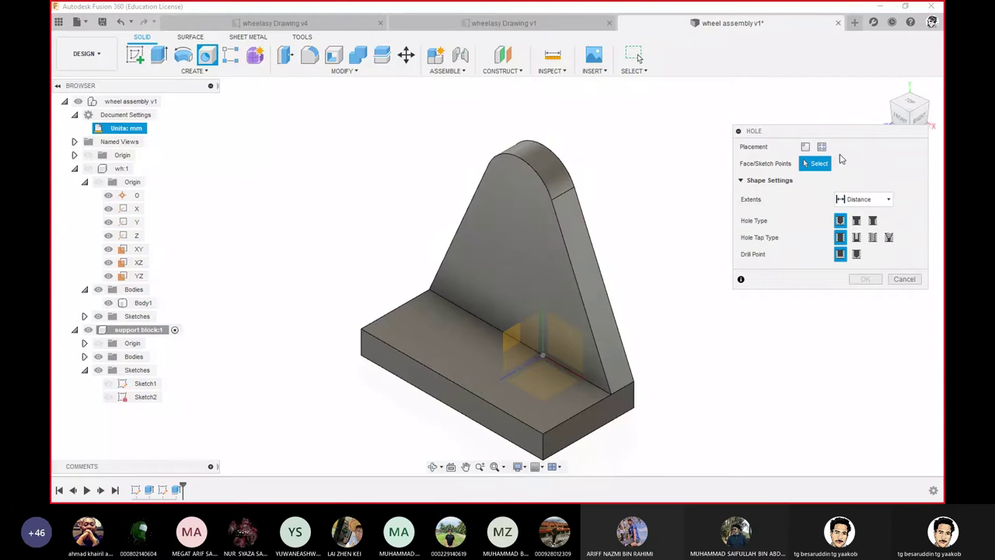
- Cut an 85 mm through-all hole on the triangular face, centred below the top arc
{"action": "left_click", "coordinate": [806, 148]}
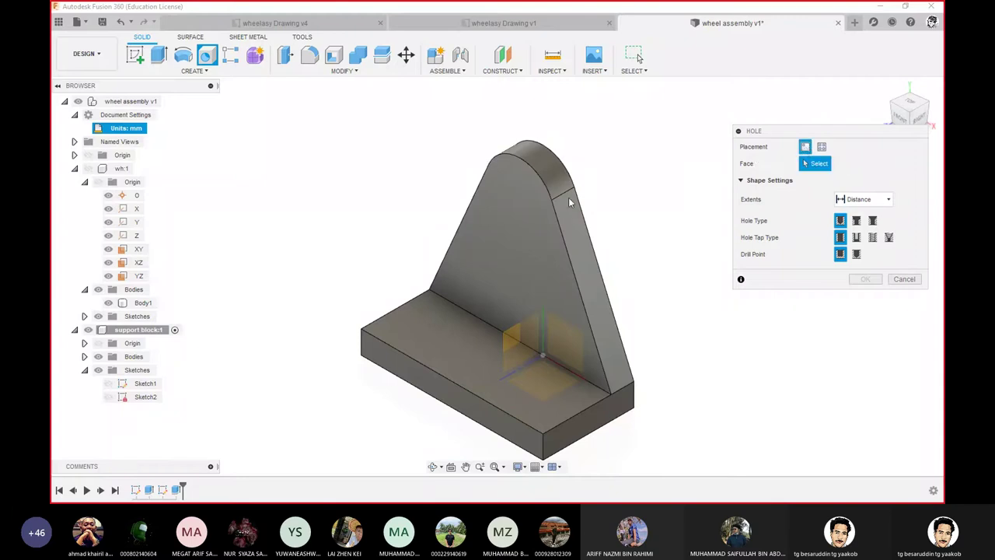
{"action": "left_click", "coordinate": [518, 204]}
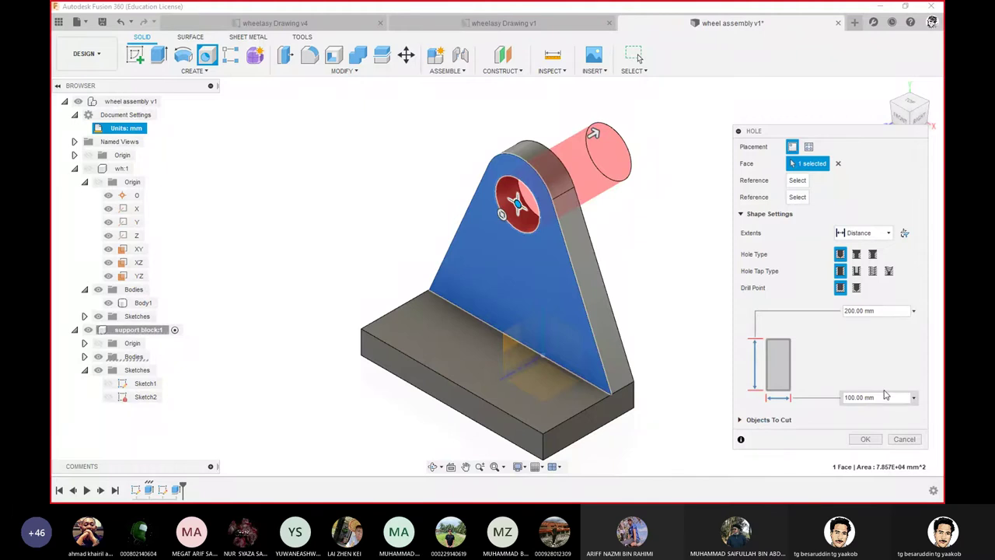
{"action": "left_click", "coordinate": [883, 234]}
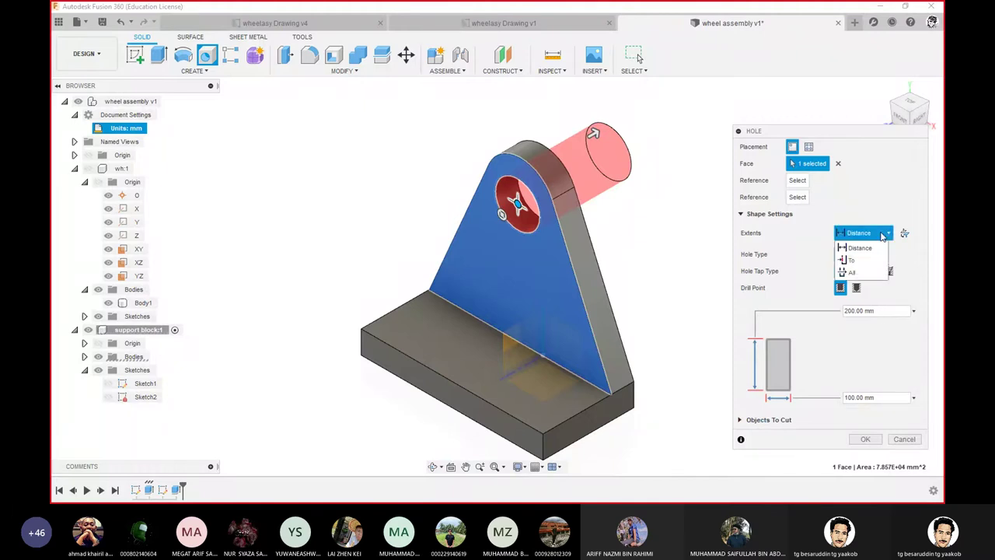
{"action": "left_click", "coordinate": [852, 272]}
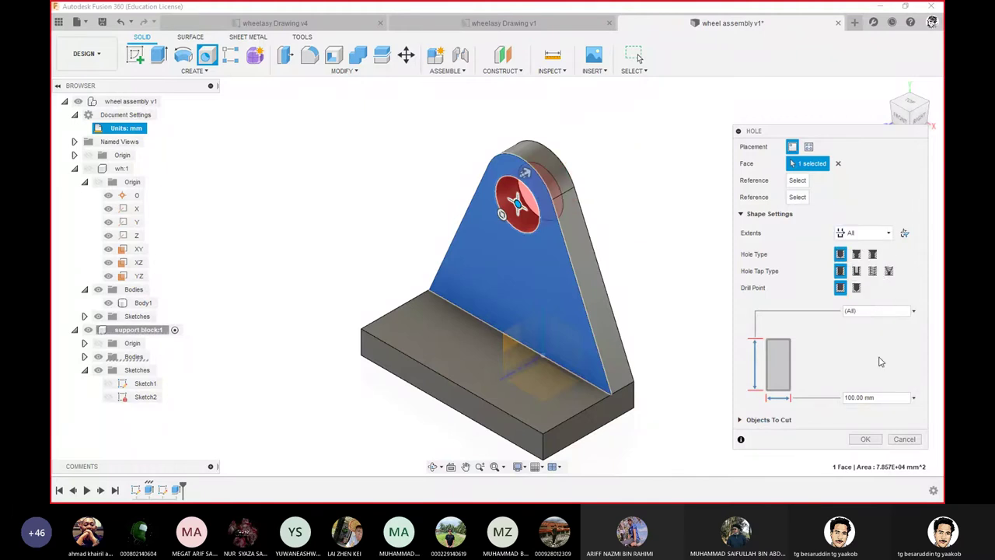
{"action": "left_click", "coordinate": [876, 397]}
{"action": "type", "text": "85"}
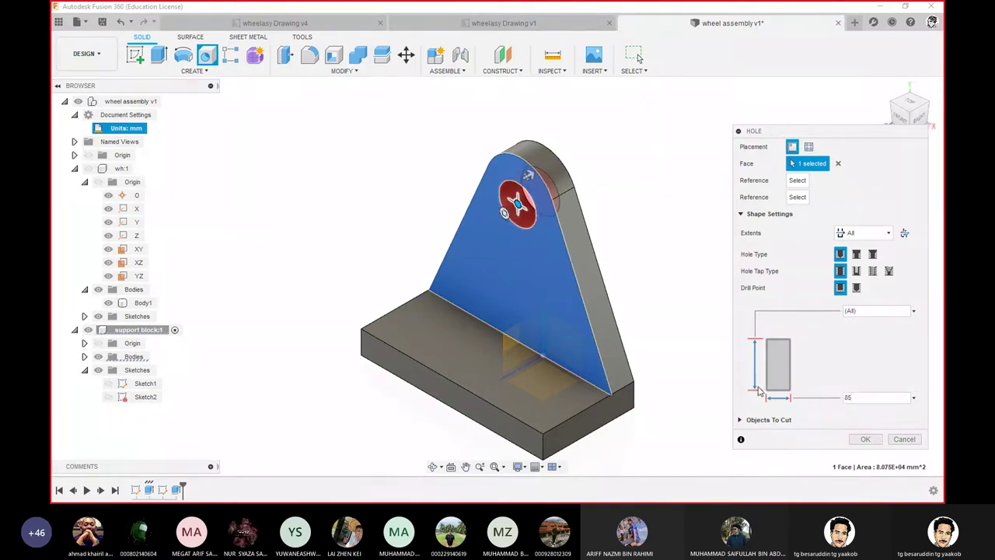
{"action": "left_click", "coordinate": [902, 115]}
{"action": "scroll", "coordinate": [534, 213], "scroll_direction": "up", "scroll_amount": 1}
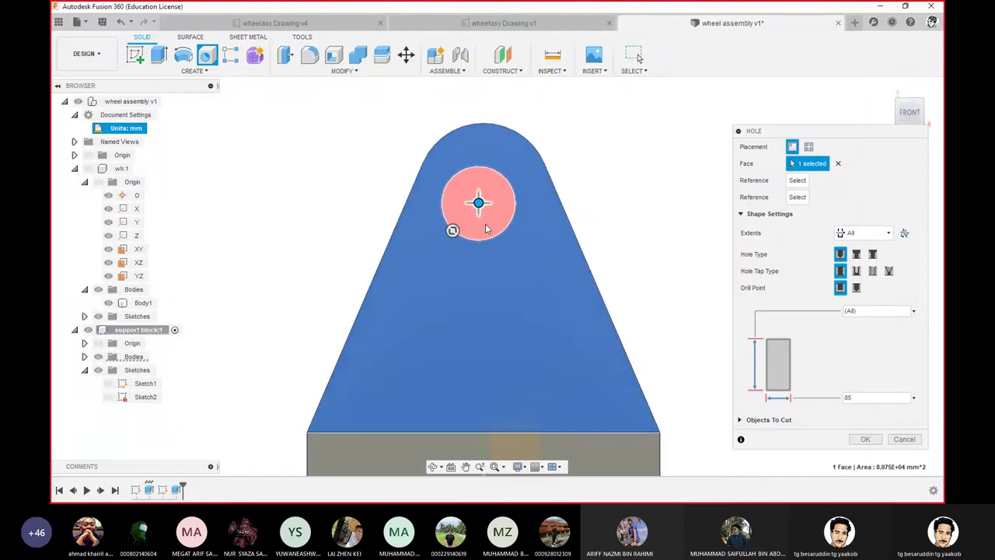
{"action": "mouse_move", "coordinate": [479, 202]}
{"action": "left_mouse_down"}
{"action": "mouse_move", "coordinate": [503, 245]}
{"action": "mouse_move", "coordinate": [484, 189]}
{"action": "left_mouse_up"}
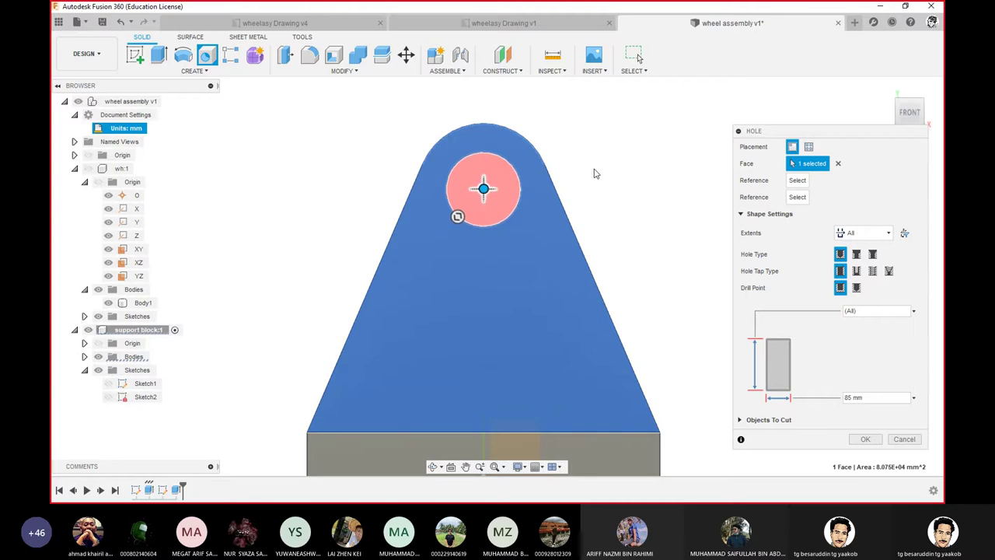
{"action": "left_click", "coordinate": [489, 124]}
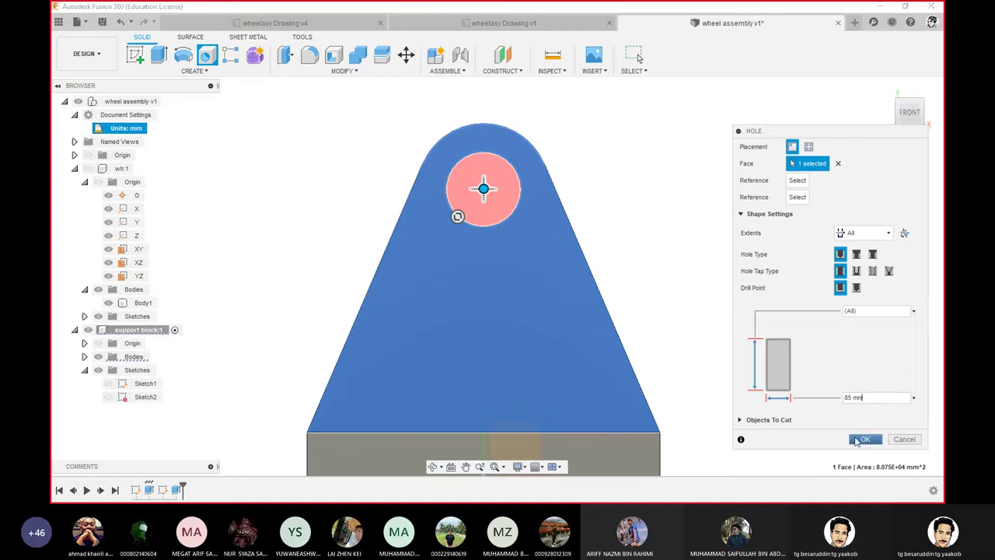
{"action": "left_click", "coordinate": [865, 439]}
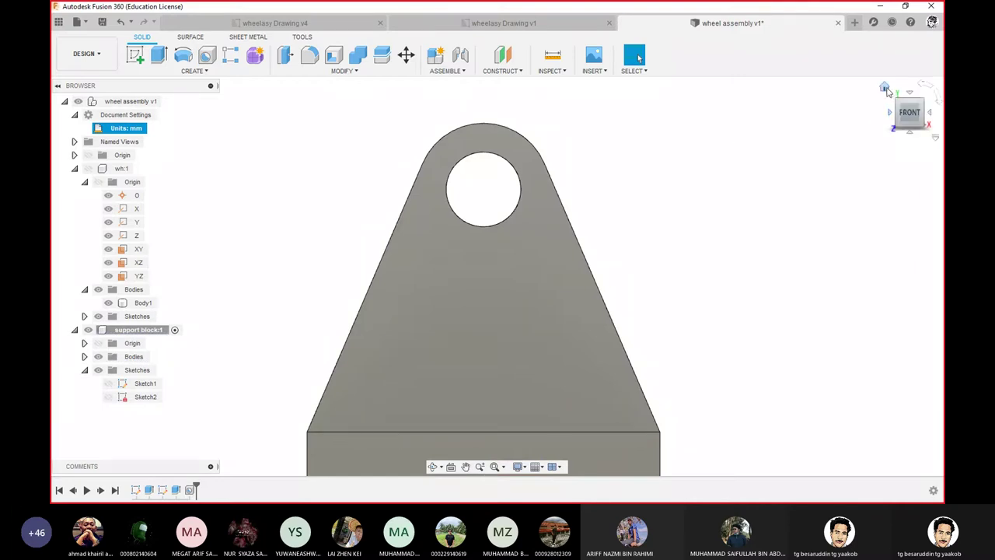
- Go back to the 3D home view and show the Create features list
{"action": "left_click", "coordinate": [884, 87]}
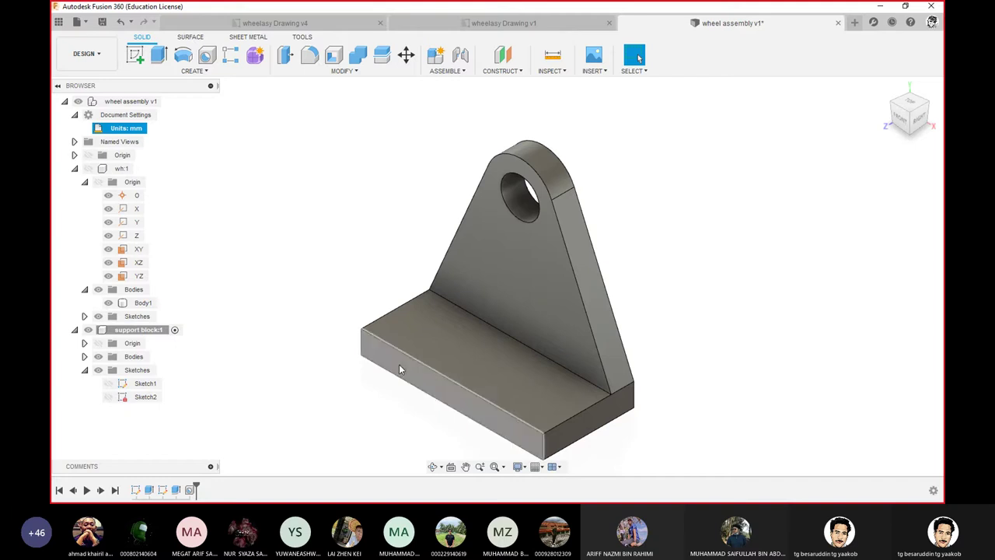
{"action": "left_click", "coordinate": [193, 70]}
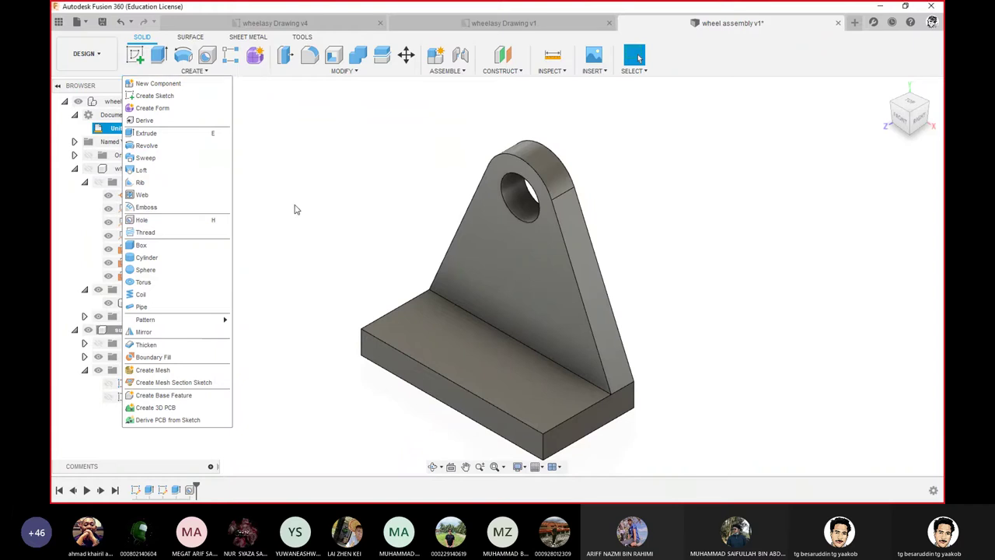
- Start Sketch3 on the base slab's top face and place a single sketch point
{"action": "left_click", "coordinate": [262, 190]}
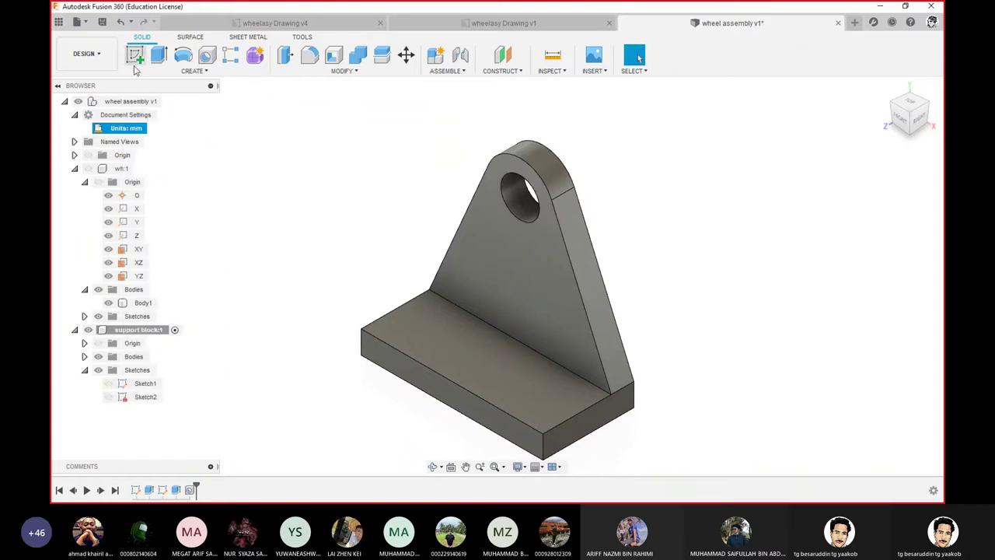
{"action": "left_click", "coordinate": [483, 362]}
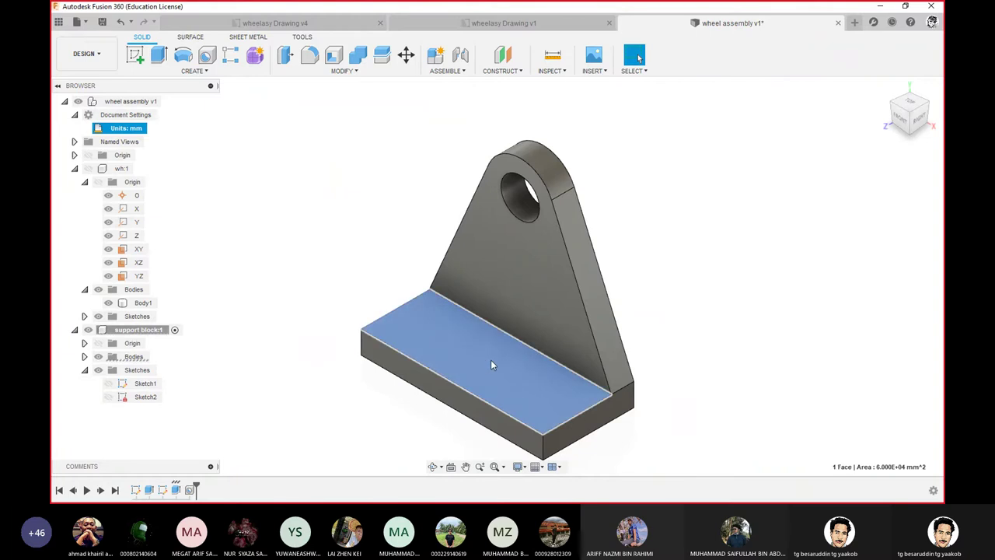
{"action": "right_click", "coordinate": [490, 363]}
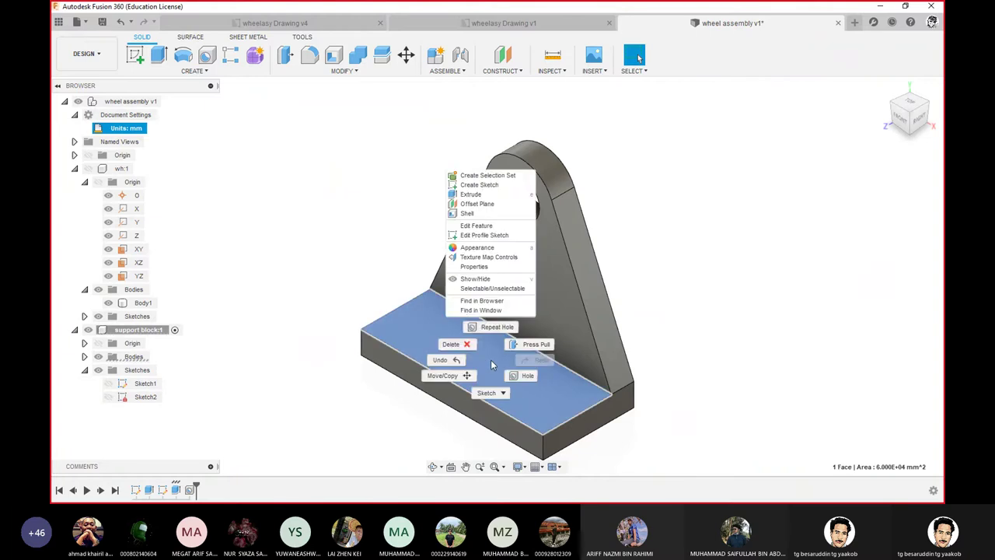
{"action": "left_click", "coordinate": [480, 185]}
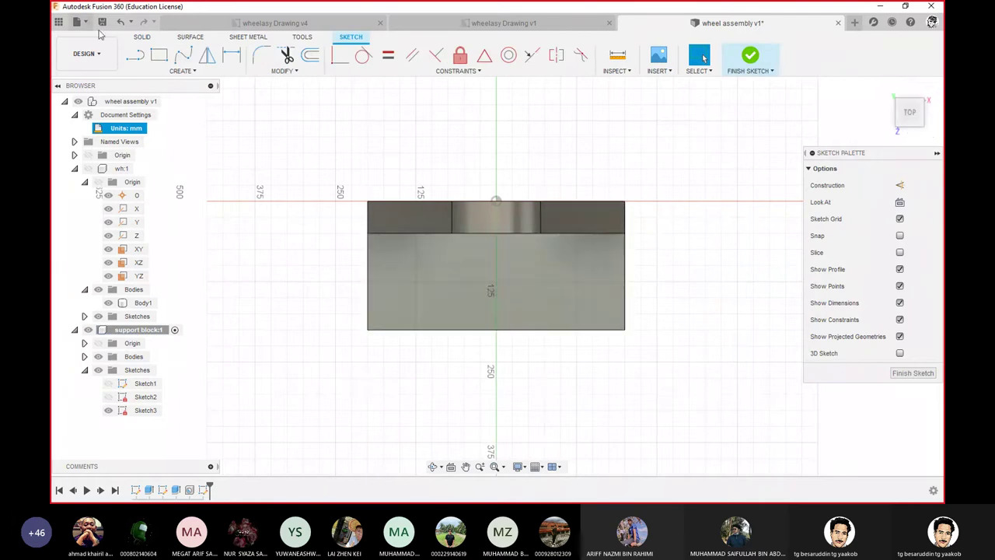
{"action": "left_click", "coordinate": [185, 72]}
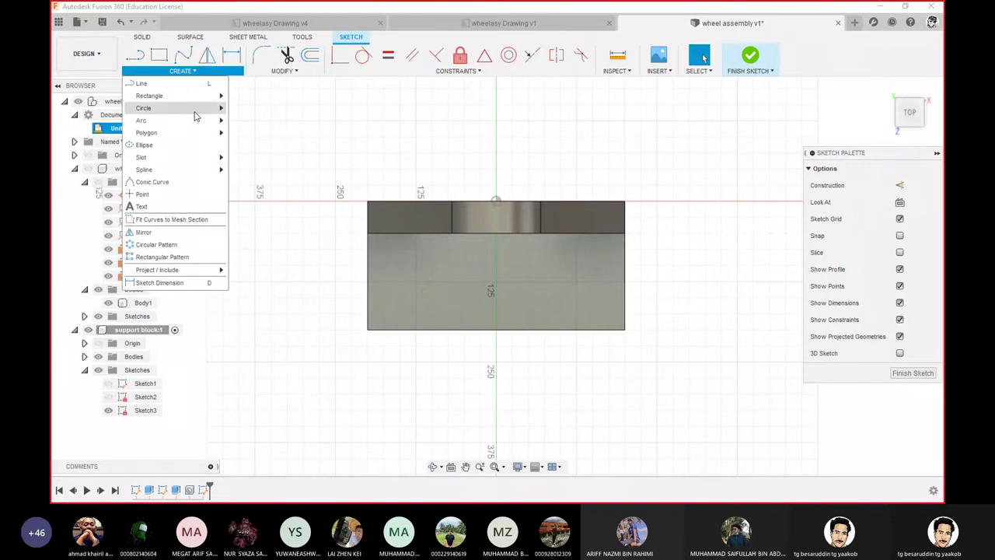
{"action": "left_click", "coordinate": [173, 195]}
{"action": "left_click", "coordinate": [585, 286]}
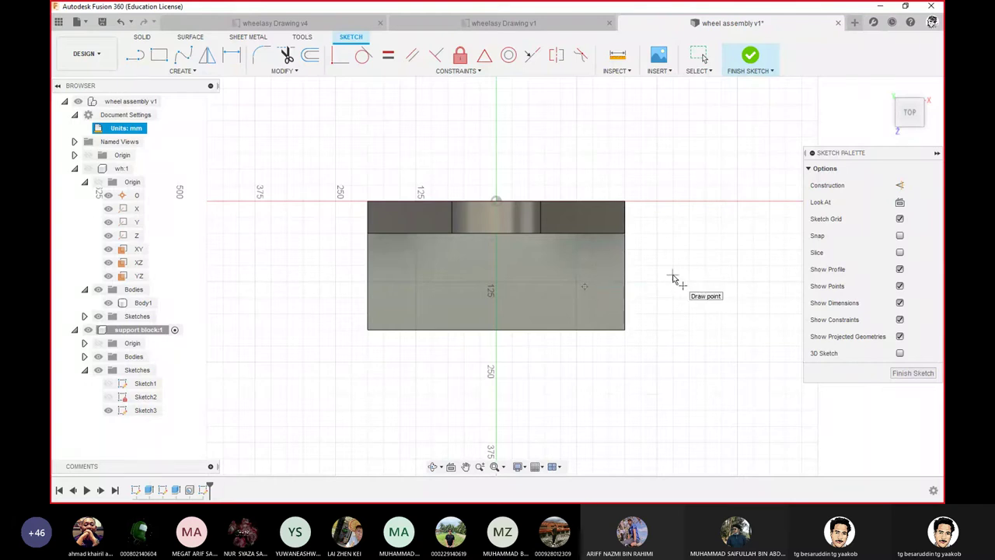
{"action": "key", "text": "Escape"}
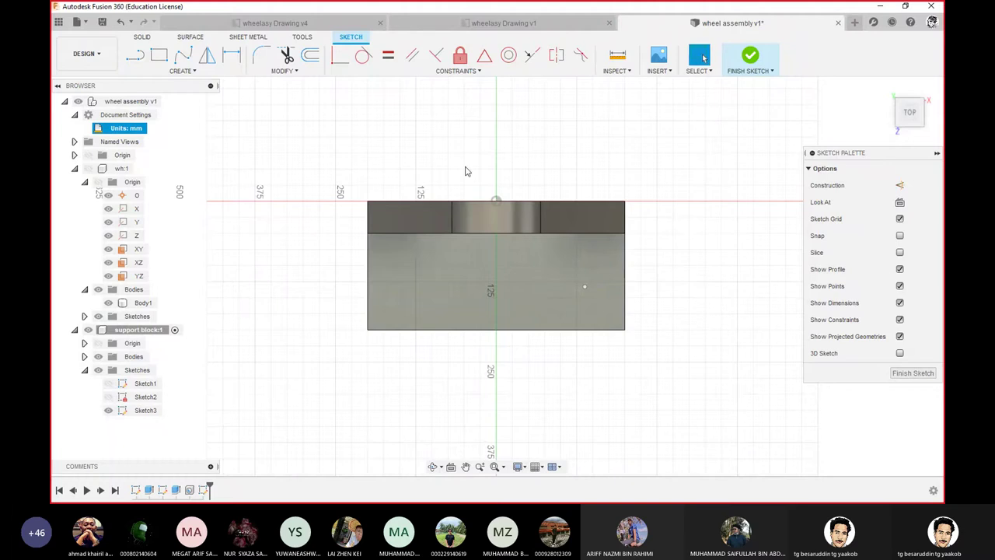
- Dimension the point 75 mm from the bottom edge and 63 mm from the right edge
{"action": "left_click", "coordinate": [231, 54]}
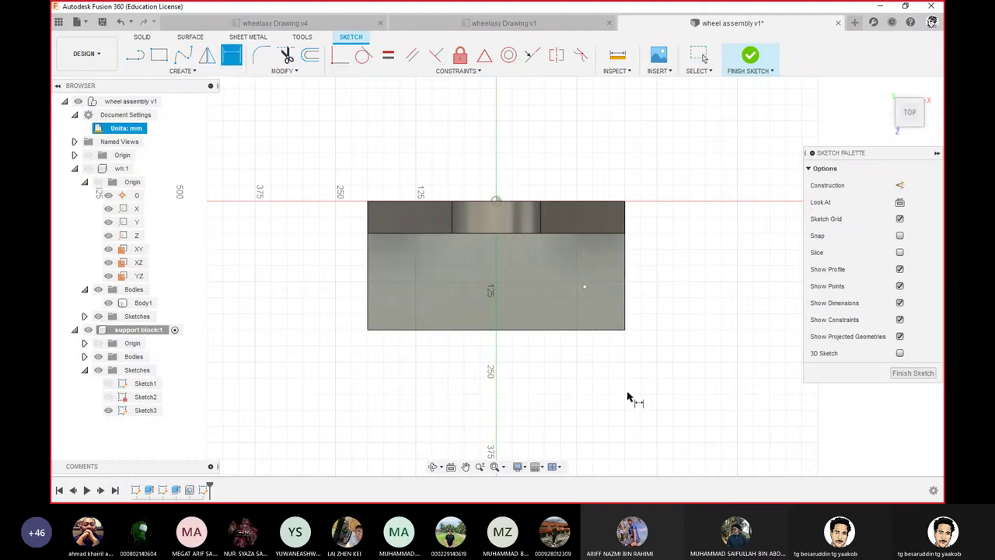
{"action": "left_click", "coordinate": [592, 330]}
{"action": "left_click", "coordinate": [584, 287]}
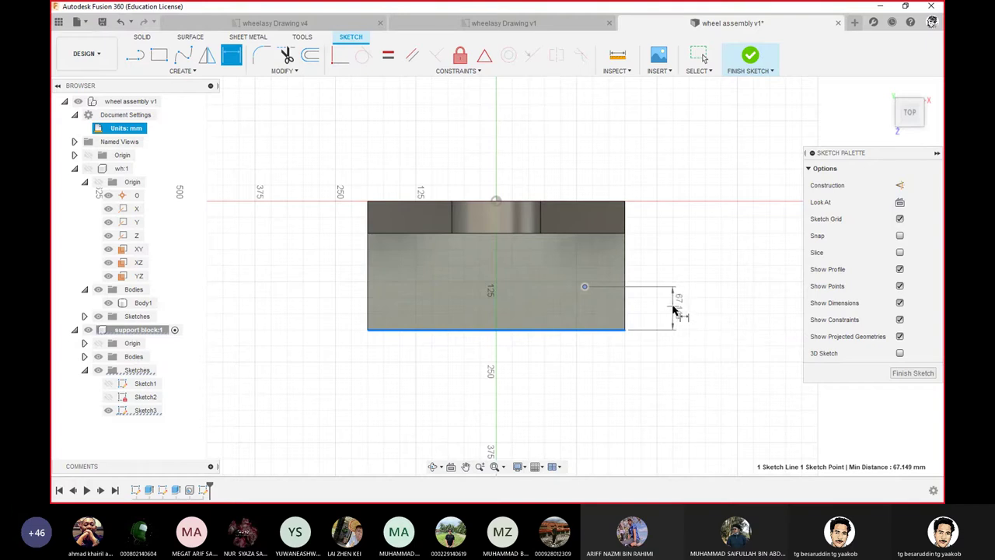
{"action": "left_click", "coordinate": [674, 309]}
{"action": "type", "text": "75"}
{"action": "key", "text": "Return"}
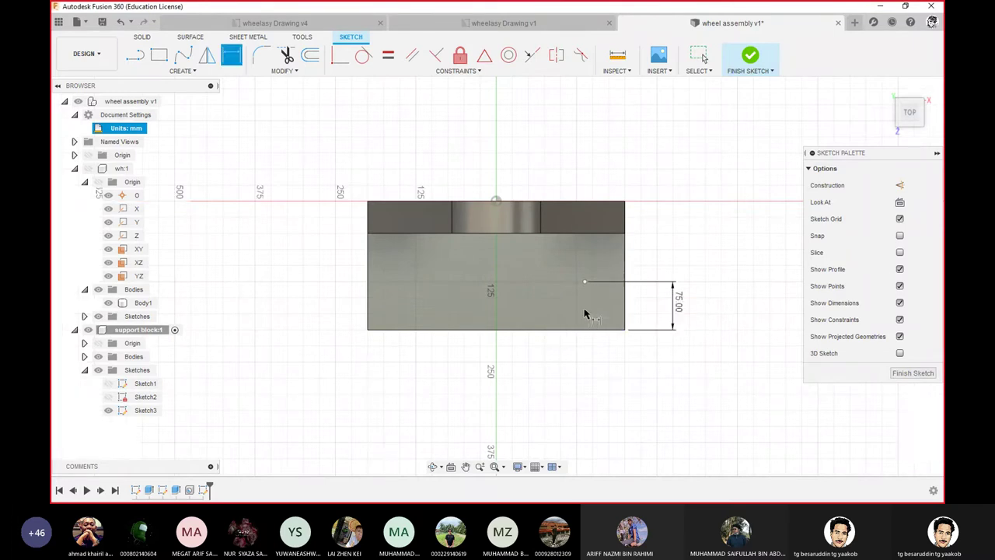
{"action": "left_click", "coordinate": [625, 309]}
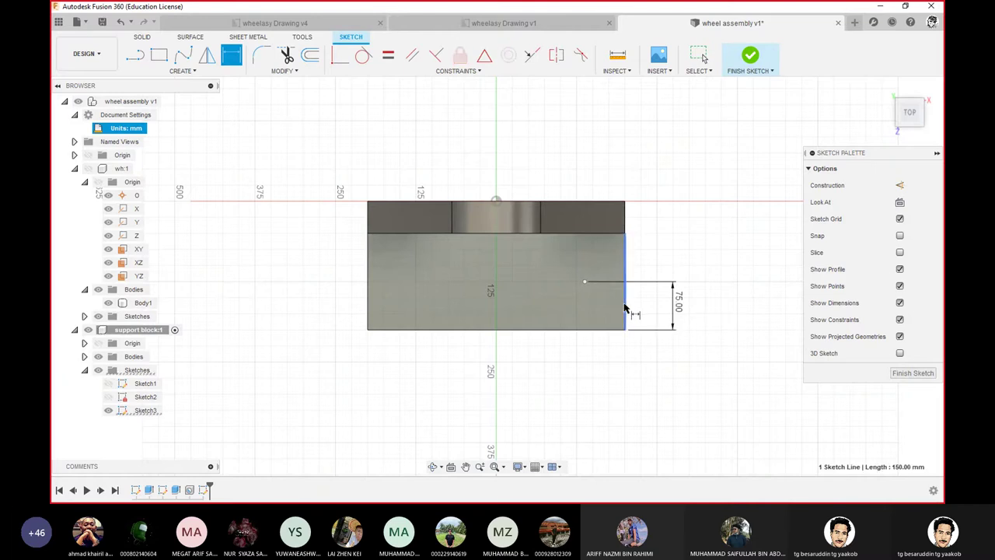
{"action": "left_click", "coordinate": [584, 282]}
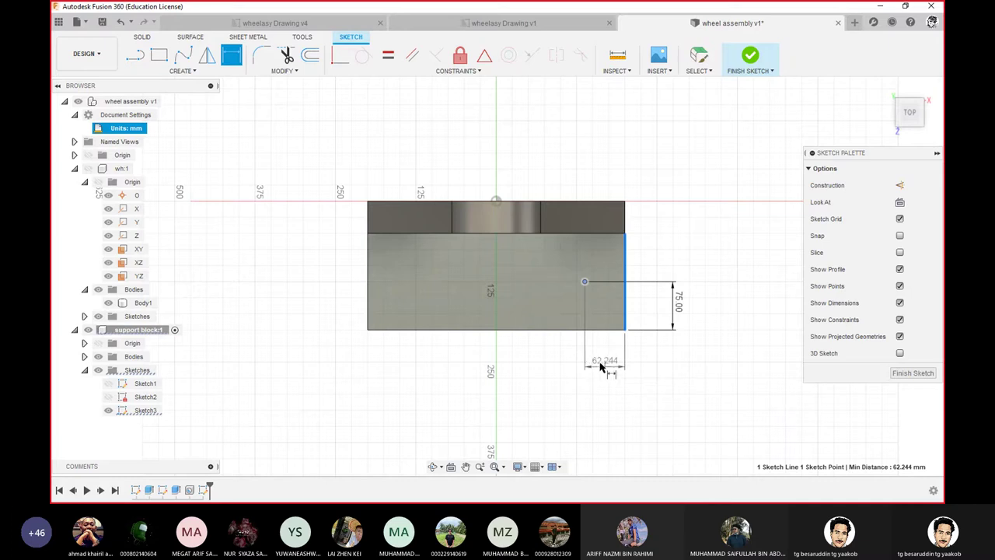
{"action": "left_click", "coordinate": [600, 368]}
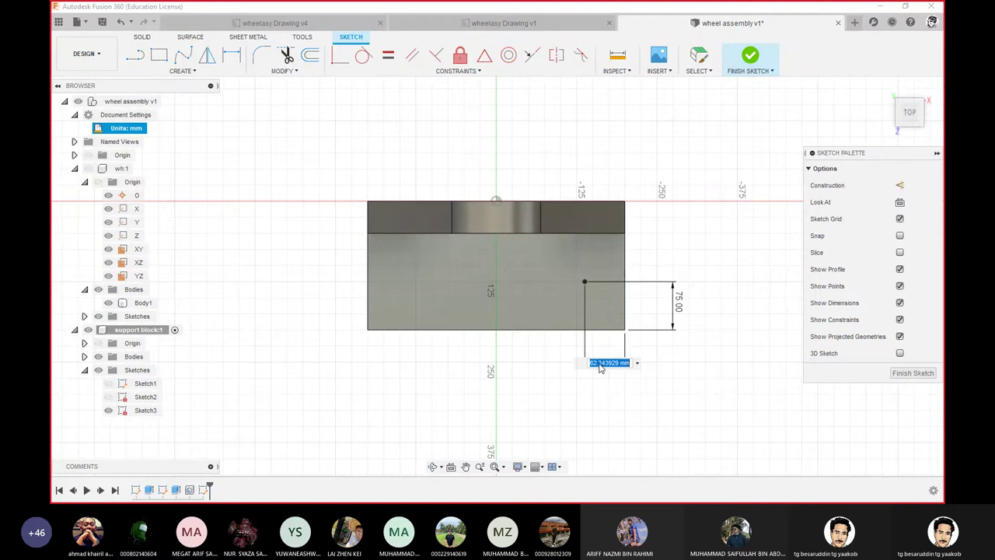
{"action": "type", "text": "63"}
{"action": "key", "text": "Return"}
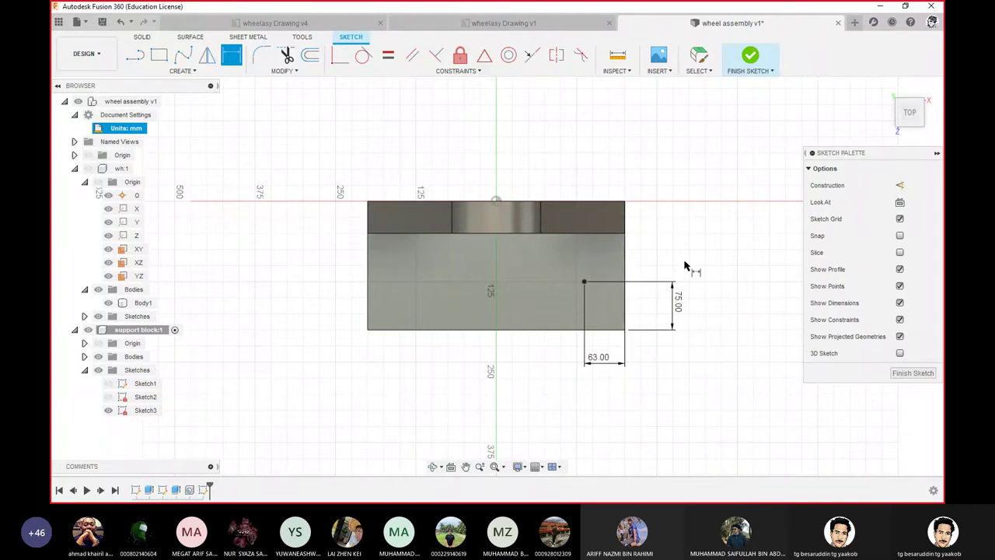
{"action": "key", "text": "Escape"}
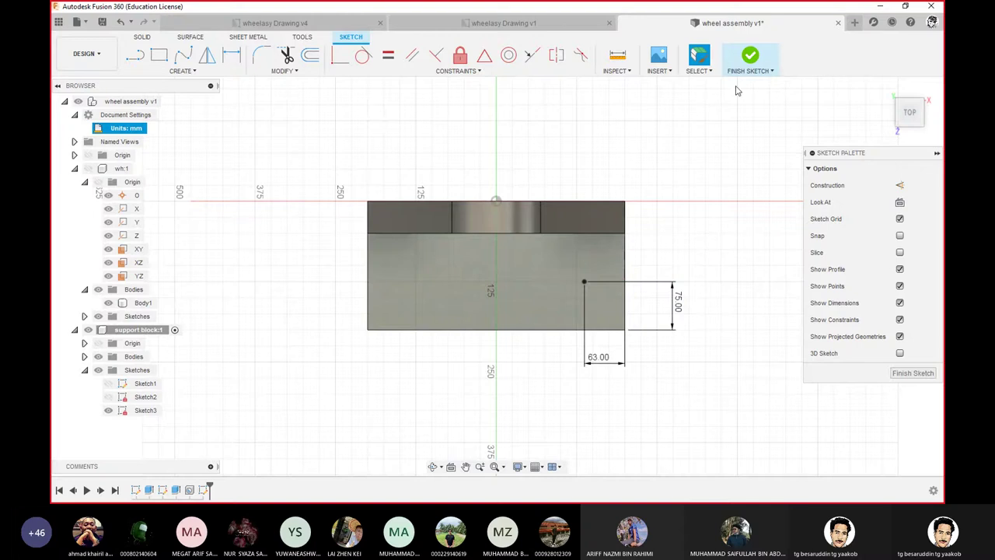
- Finish Sketch3 and set up a through-all counterbore hole at its sketch point
{"action": "left_click", "coordinate": [754, 62]}
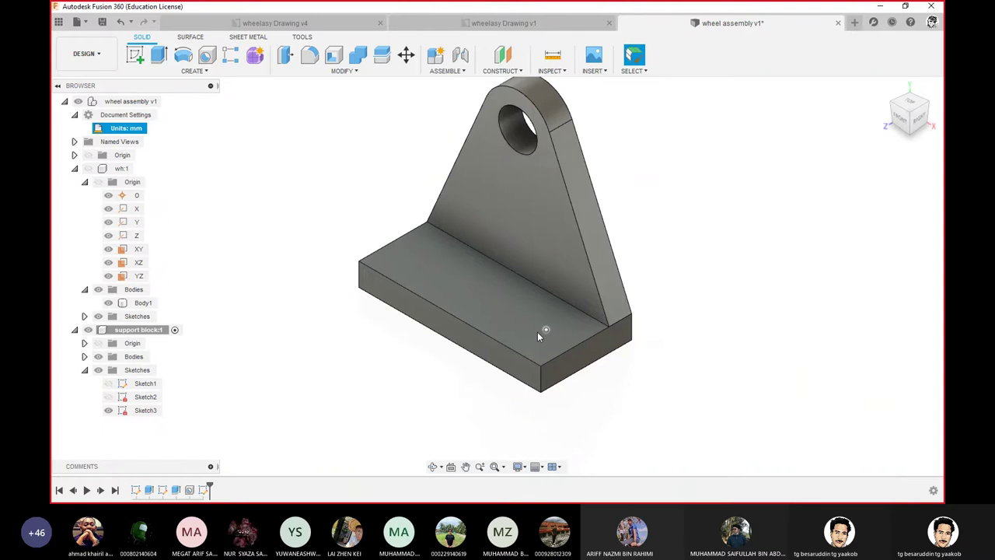
{"action": "left_click", "coordinate": [205, 56]}
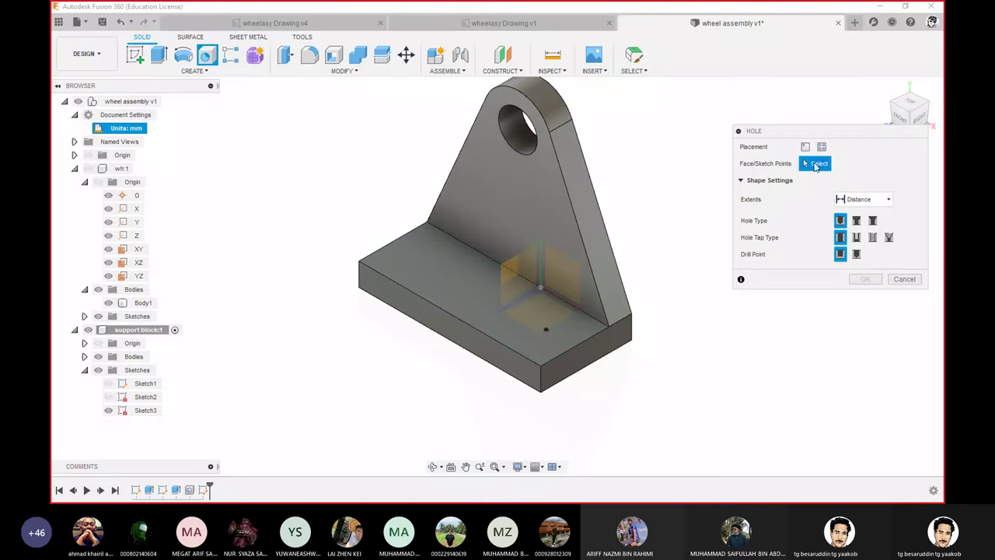
{"action": "left_click", "coordinate": [822, 146]}
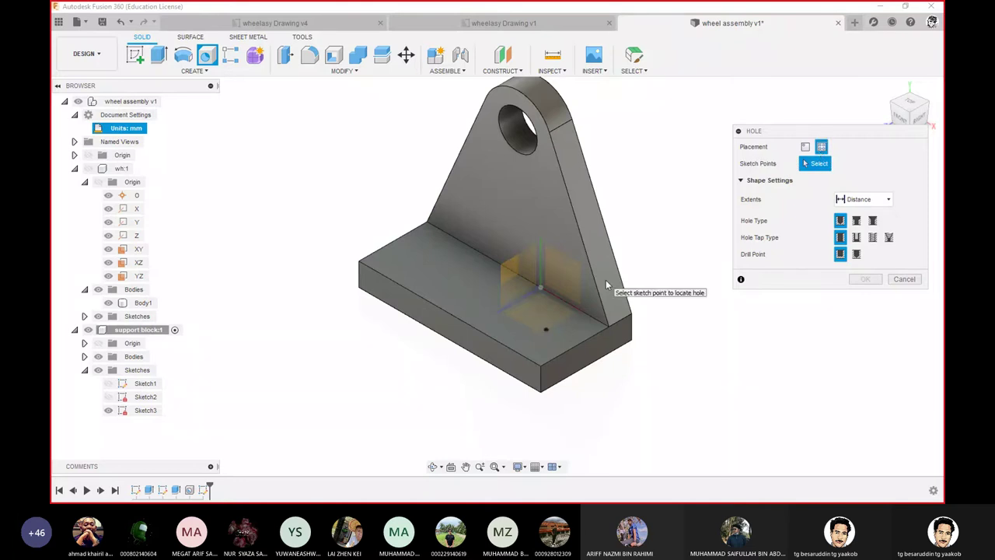
{"action": "left_click", "coordinate": [547, 332]}
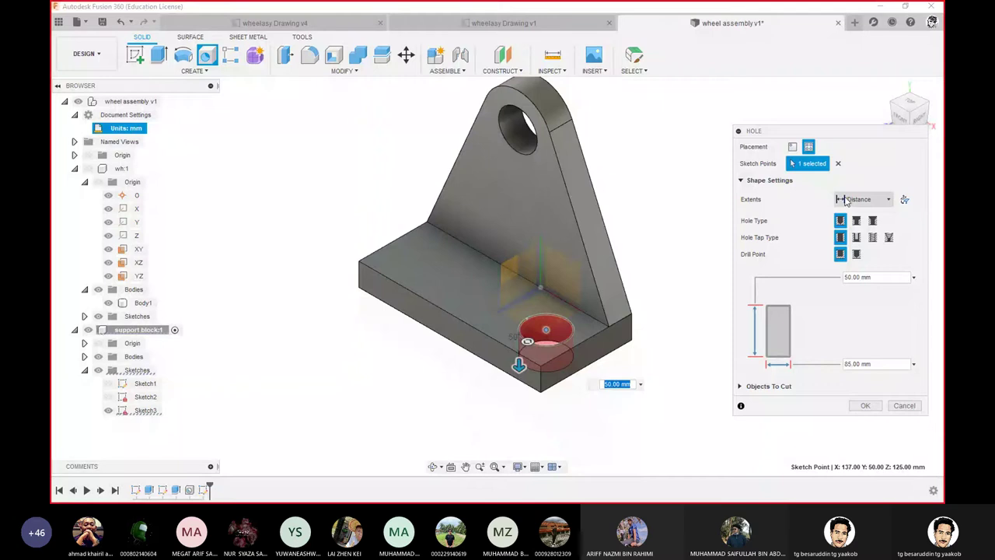
{"action": "left_click", "coordinate": [880, 202]}
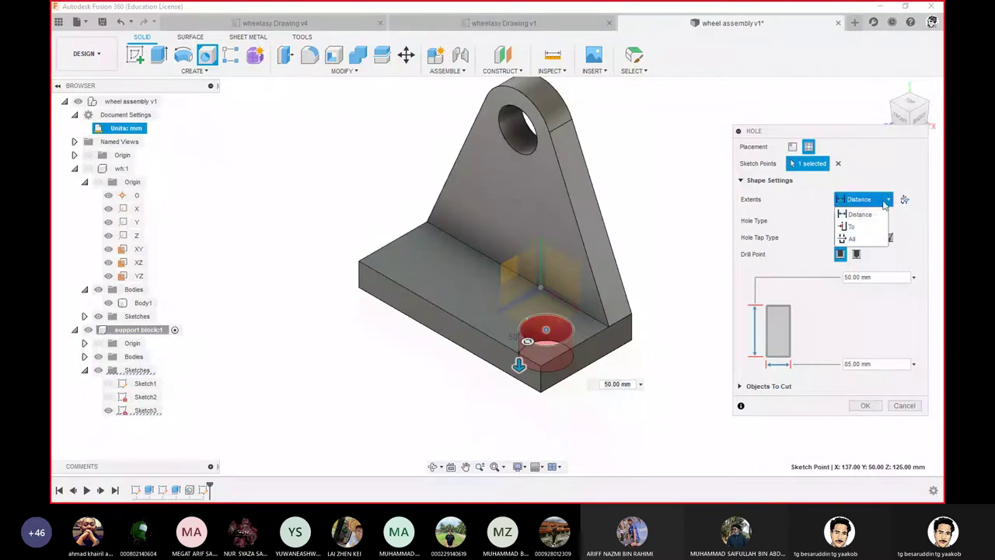
{"action": "left_click", "coordinate": [855, 238]}
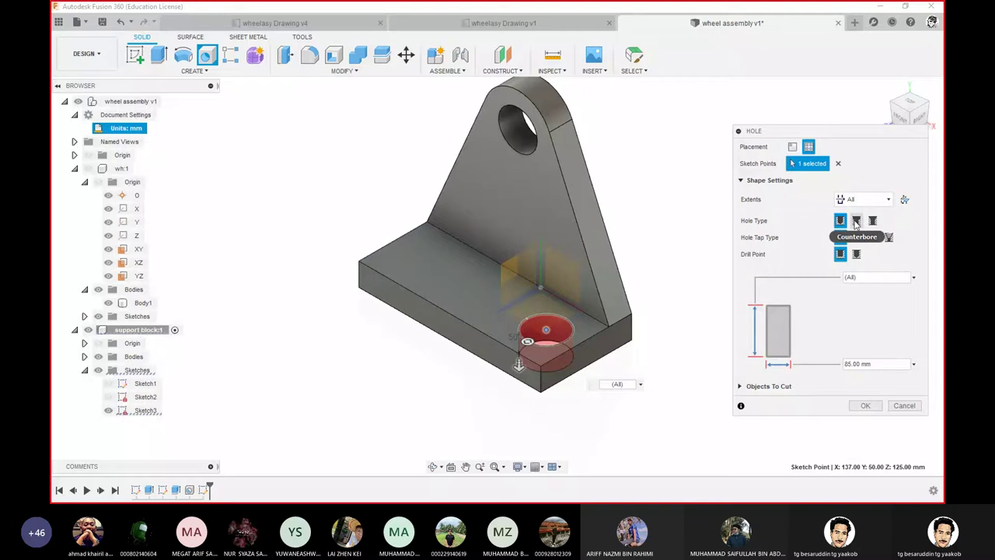
{"action": "left_click", "coordinate": [855, 222]}
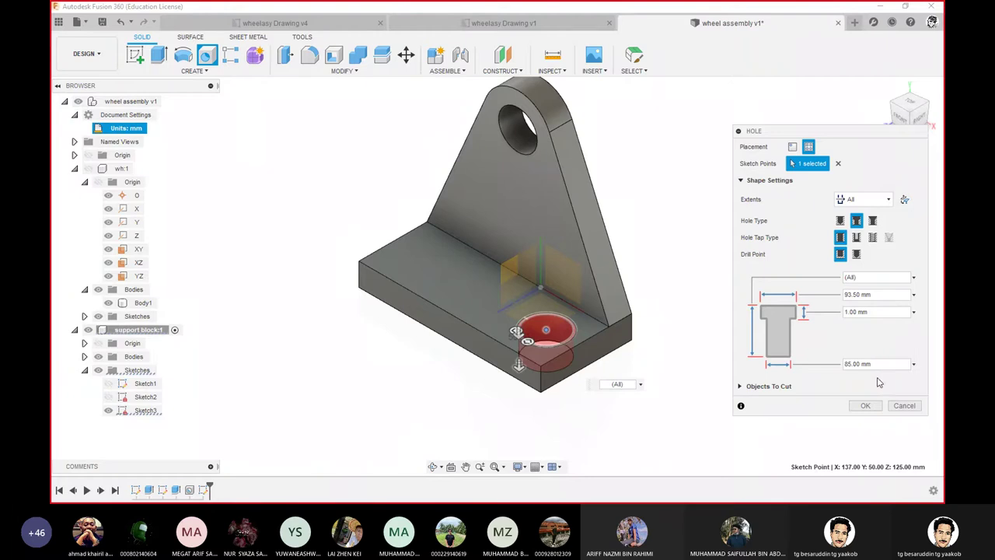
- Give the hole a 39 mm diameter with an 88 mm, 18 mm-deep counterbore
{"action": "left_click", "coordinate": [871, 363]}
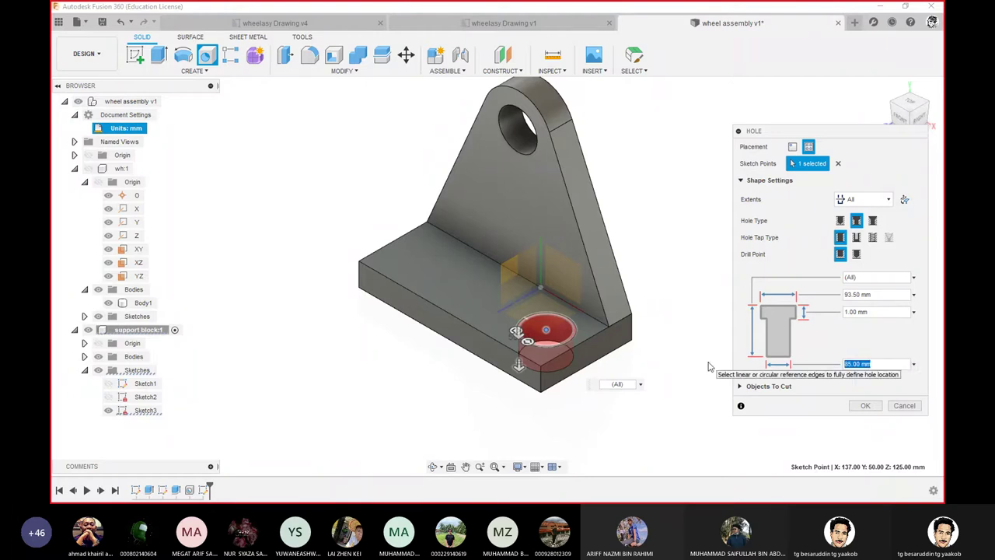
{"action": "type", "text": "39"}
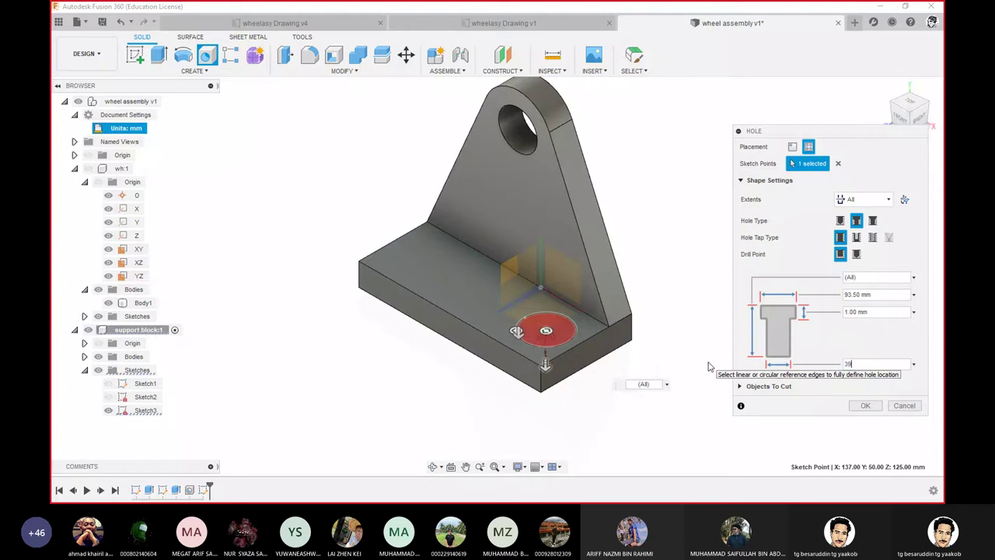
{"action": "left_click", "coordinate": [870, 297]}
{"action": "type", "text": "88"}
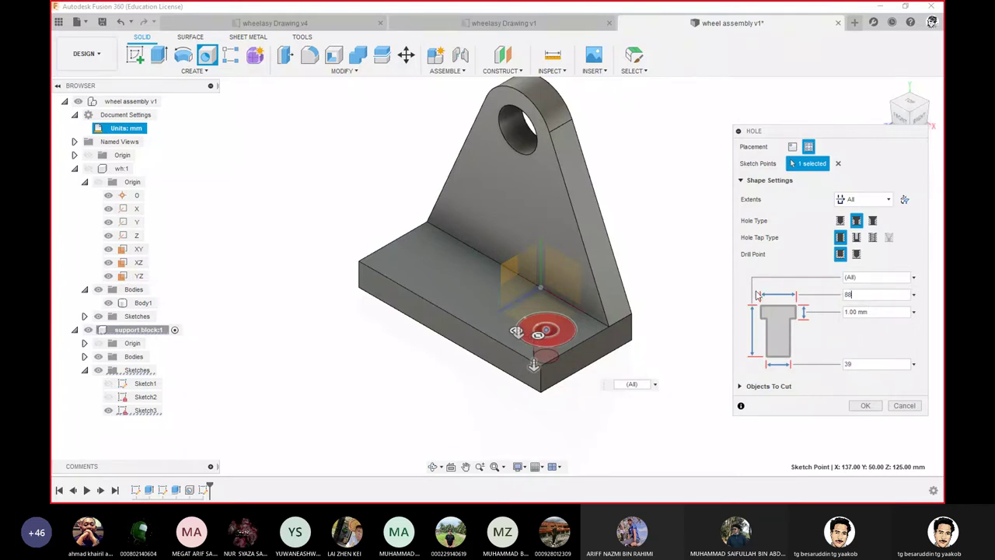
{"action": "key", "text": "Tab"}
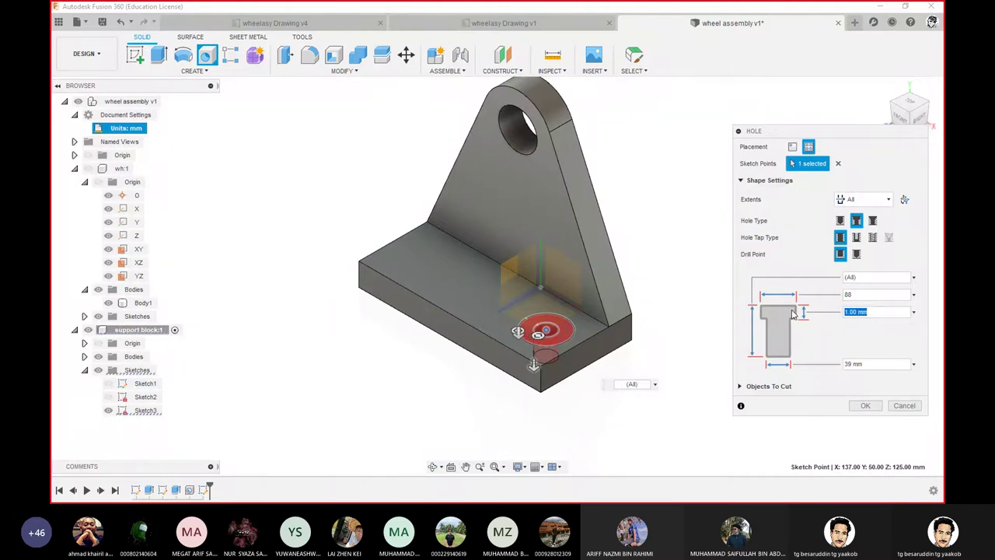
{"action": "type", "text": "18"}
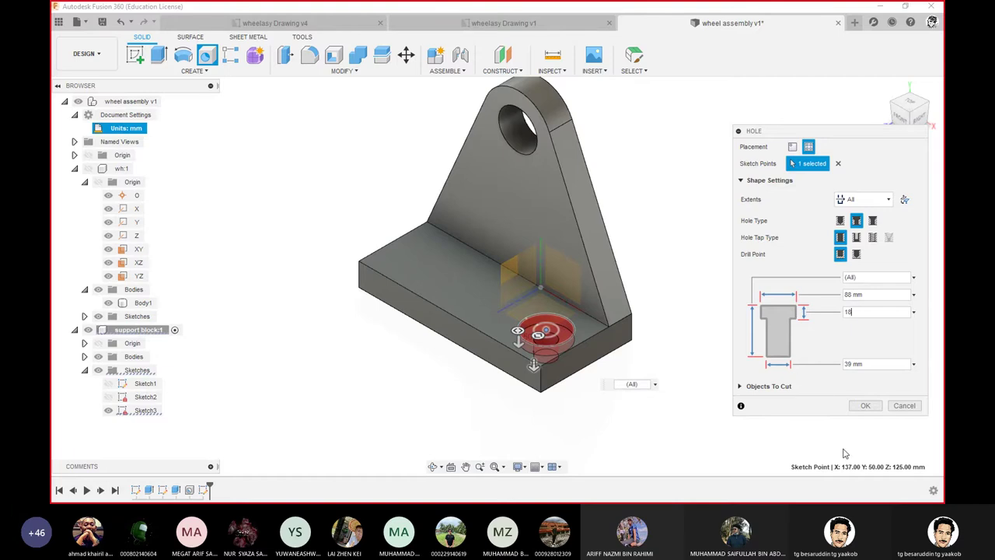
{"action": "left_click", "coordinate": [865, 405]}
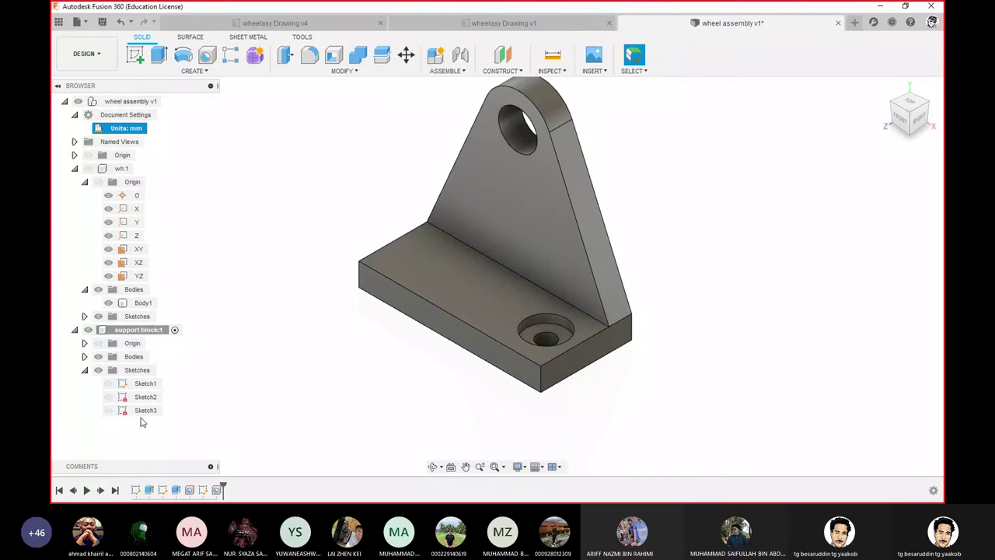
- Edit Hole2 and change its counterbore depth to 25 mm
{"action": "left_click", "coordinate": [217, 490]}
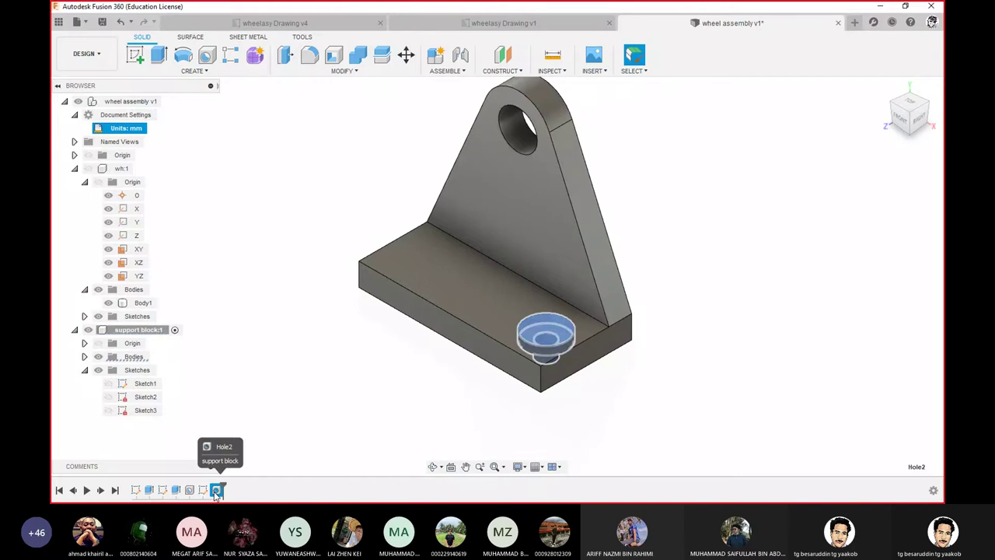
{"action": "right_click", "coordinate": [216, 492]}
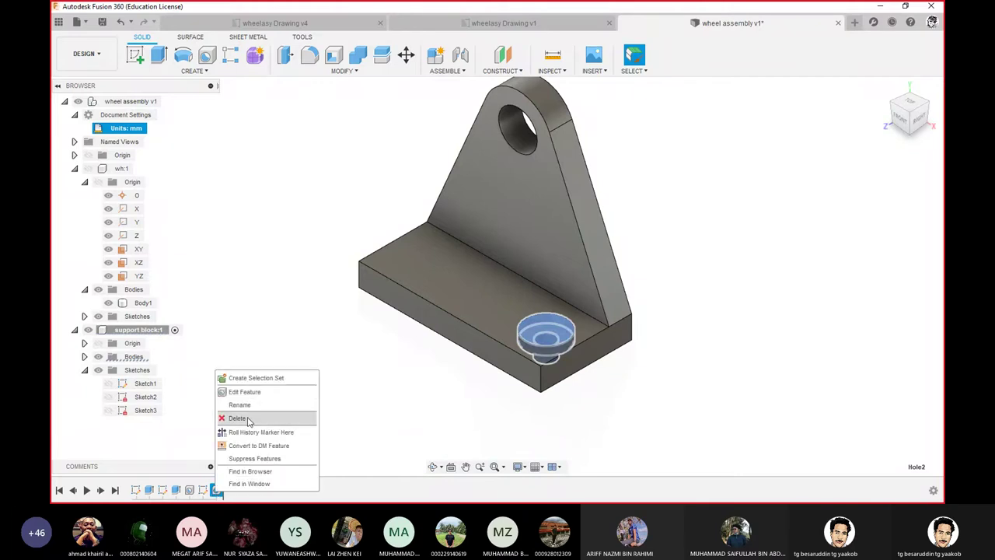
{"action": "left_click", "coordinate": [244, 391]}
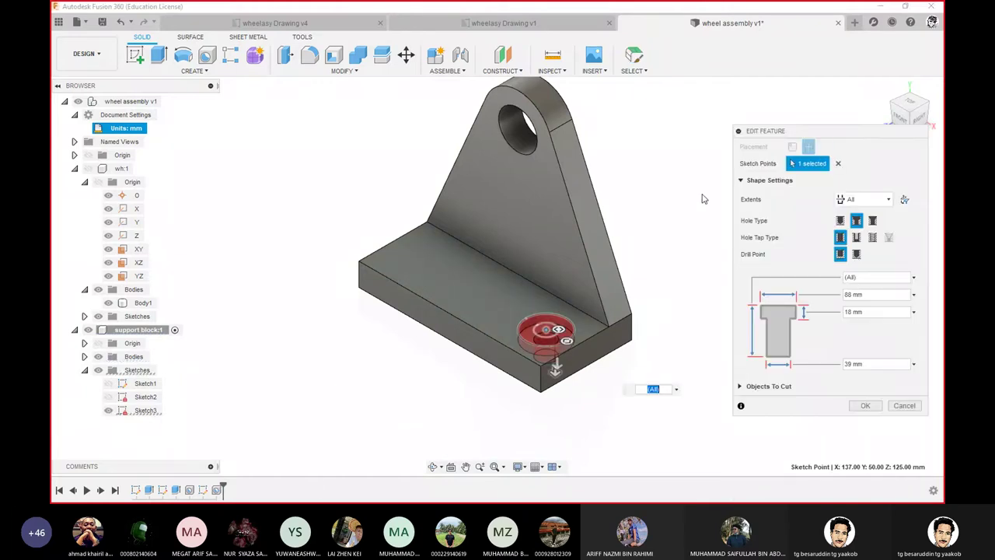
{"action": "left_click_drag", "start_coordinate": [851, 137], "coordinate": [797, 104]}
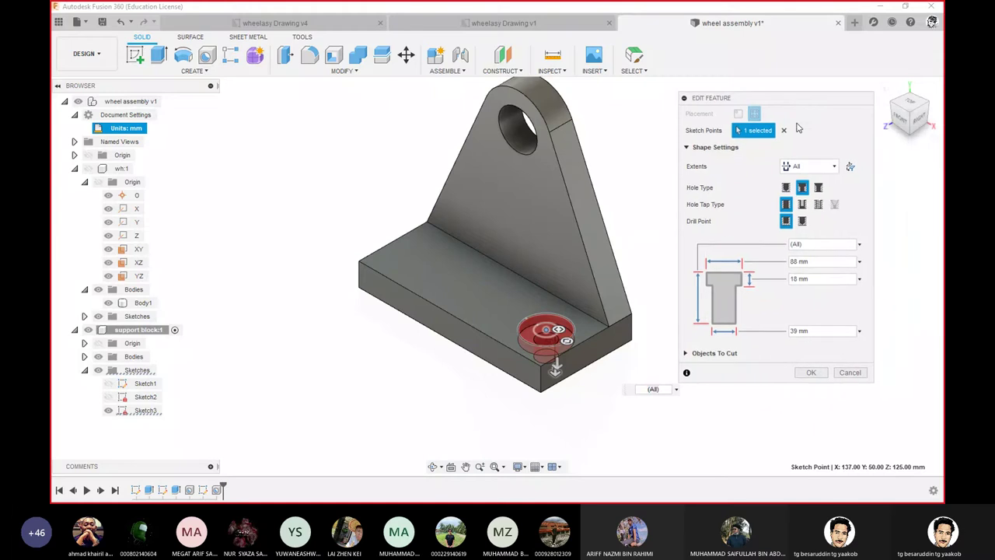
{"action": "left_click", "coordinate": [801, 278]}
{"action": "type", "text": "25"}
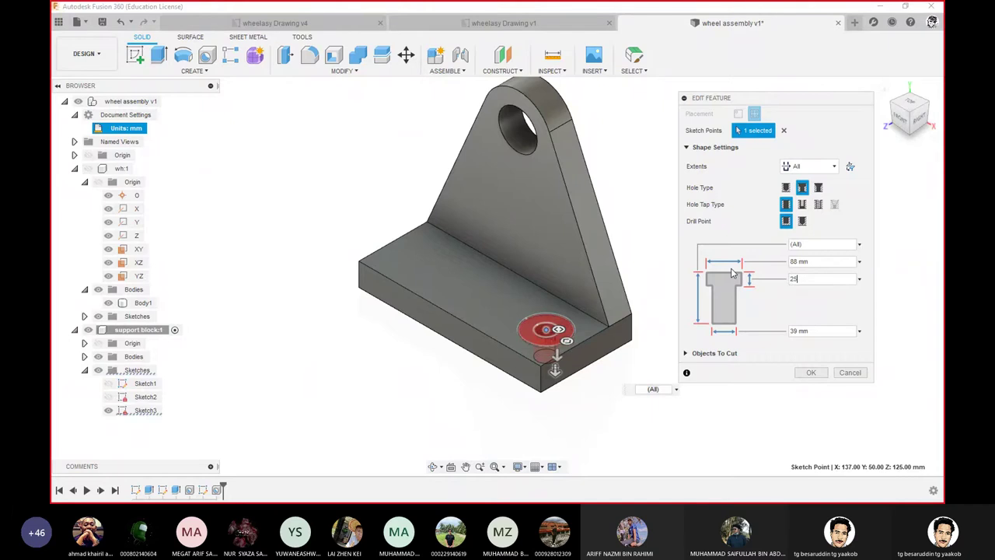
{"action": "left_click", "coordinate": [810, 373]}
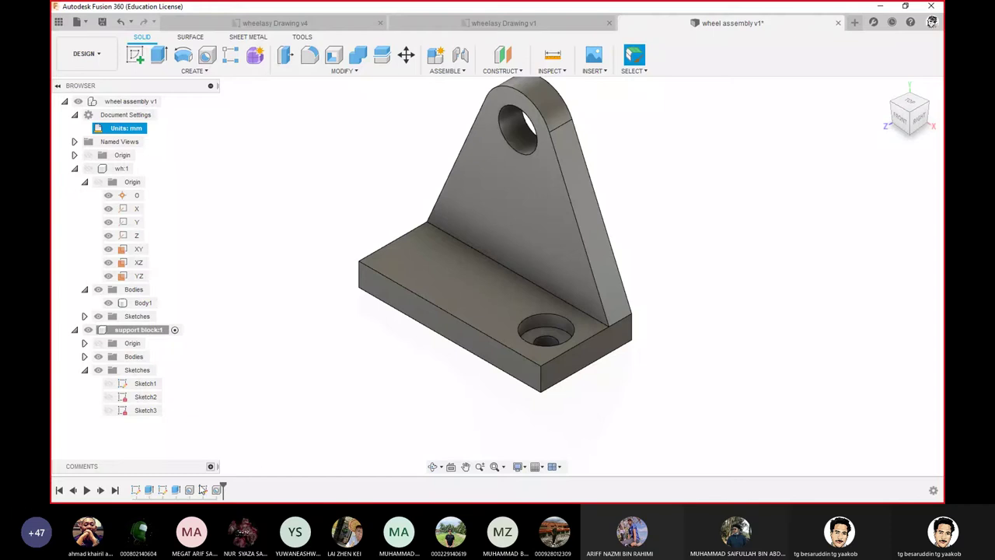
- Re-edit Hole2, restoring the counterbore depth to 18 mm
{"action": "left_click", "coordinate": [218, 491]}
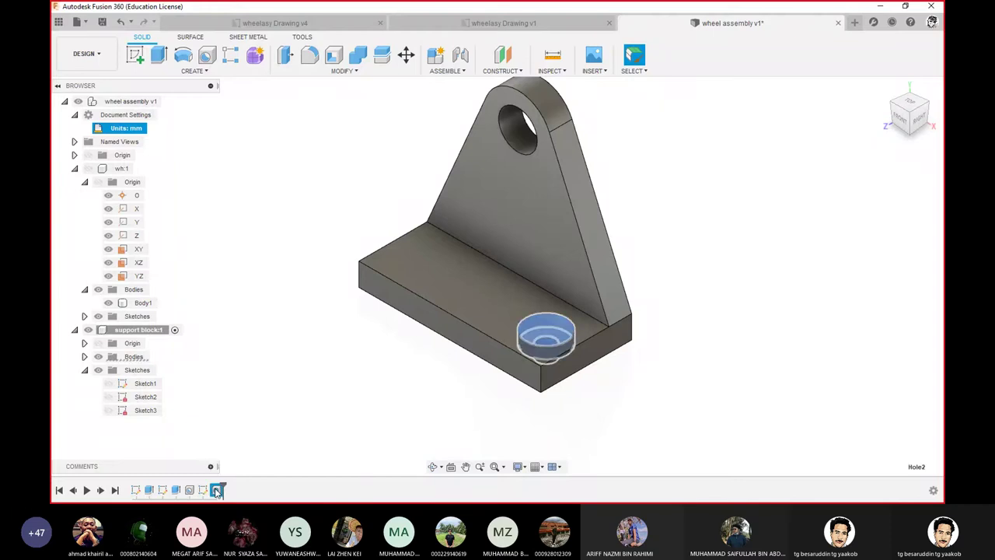
{"action": "right_click", "coordinate": [217, 491]}
{"action": "left_click", "coordinate": [257, 388]}
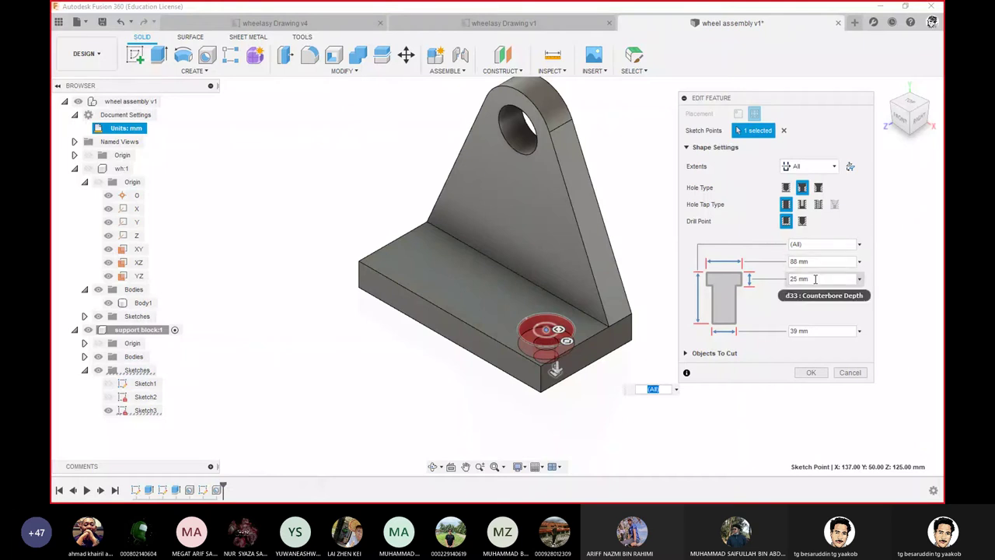
{"action": "left_click", "coordinate": [814, 280]}
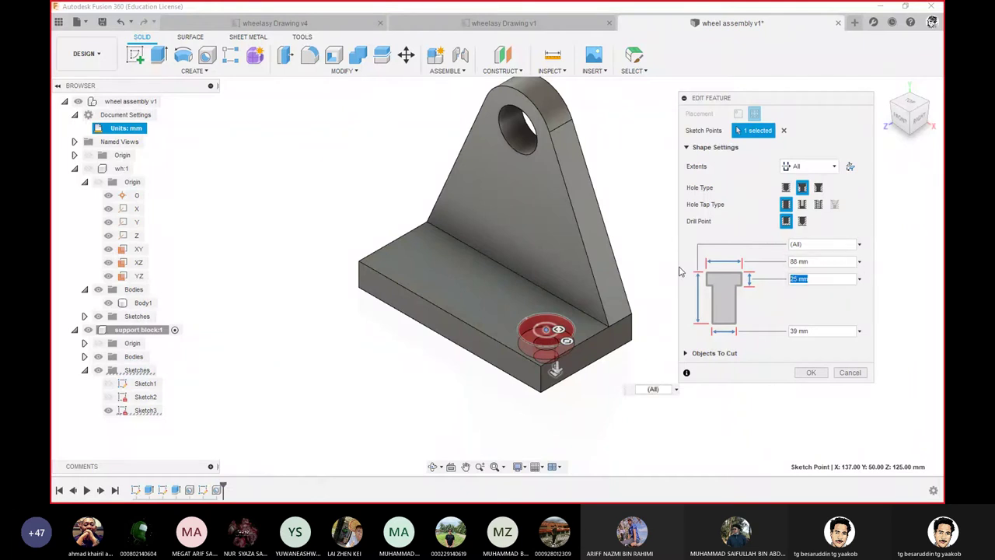
{"action": "type", "text": "18"}
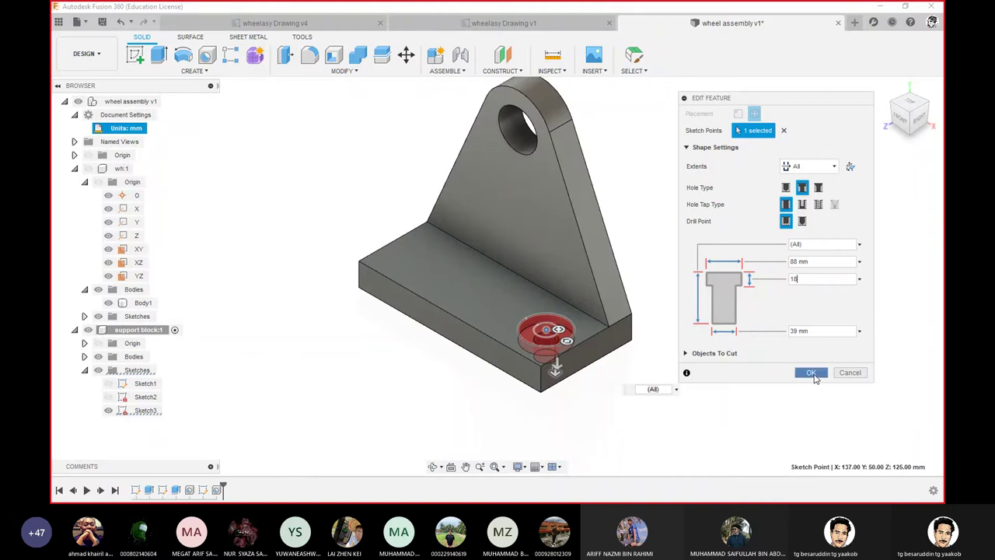
{"action": "left_click", "coordinate": [810, 374]}
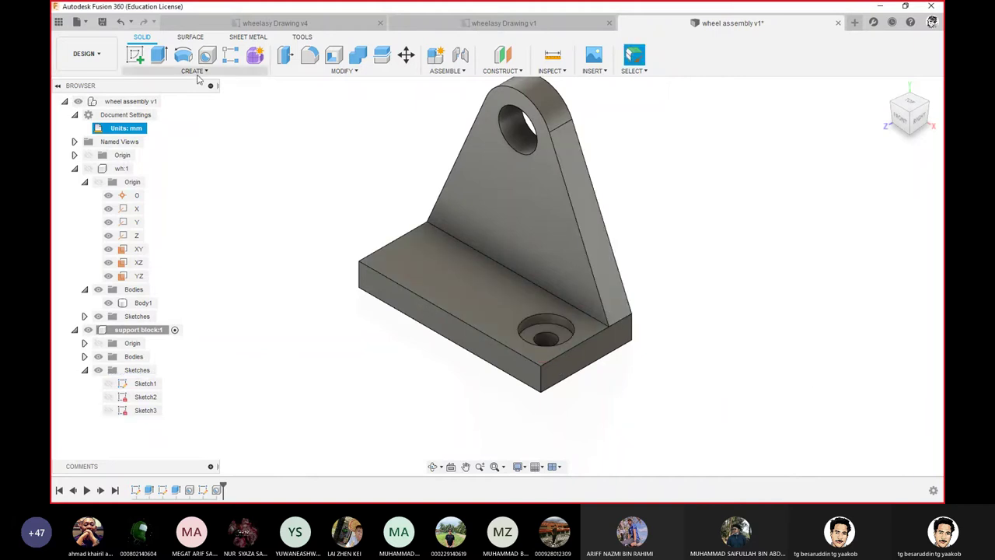
- Mirror the counterbored hole feature across the bracket's middle plane to the base's opposite end
{"action": "left_click", "coordinate": [194, 71]}
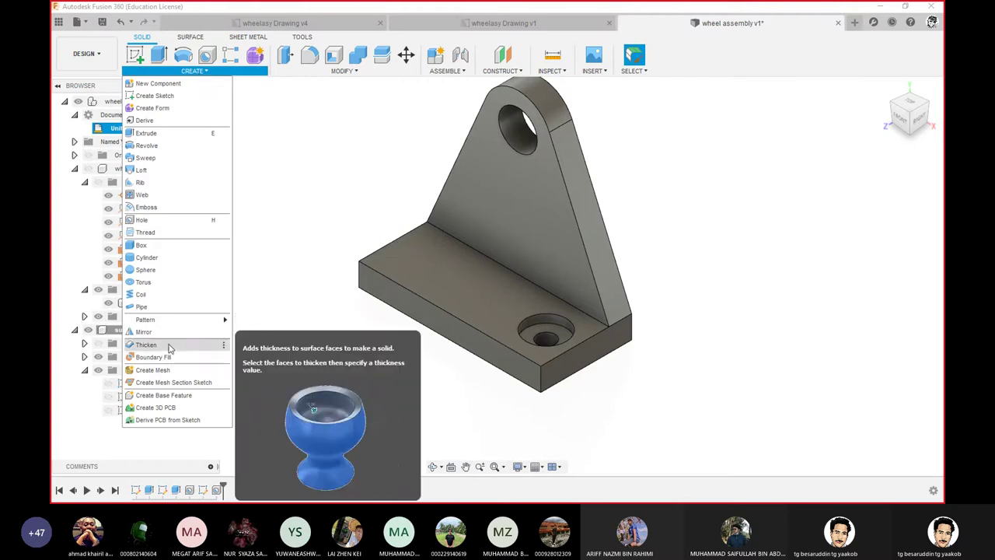
{"action": "left_click", "coordinate": [143, 332]}
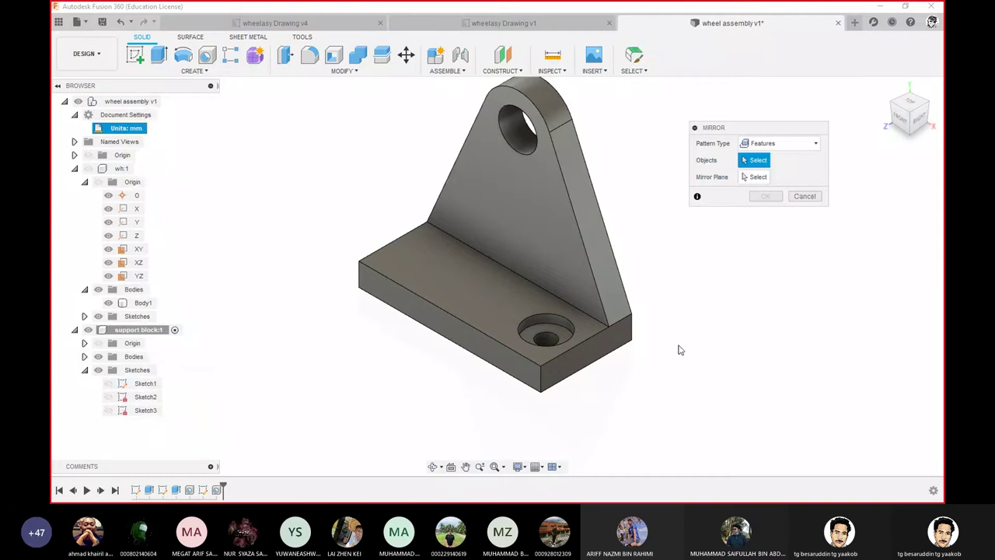
{"action": "left_click", "coordinate": [539, 324]}
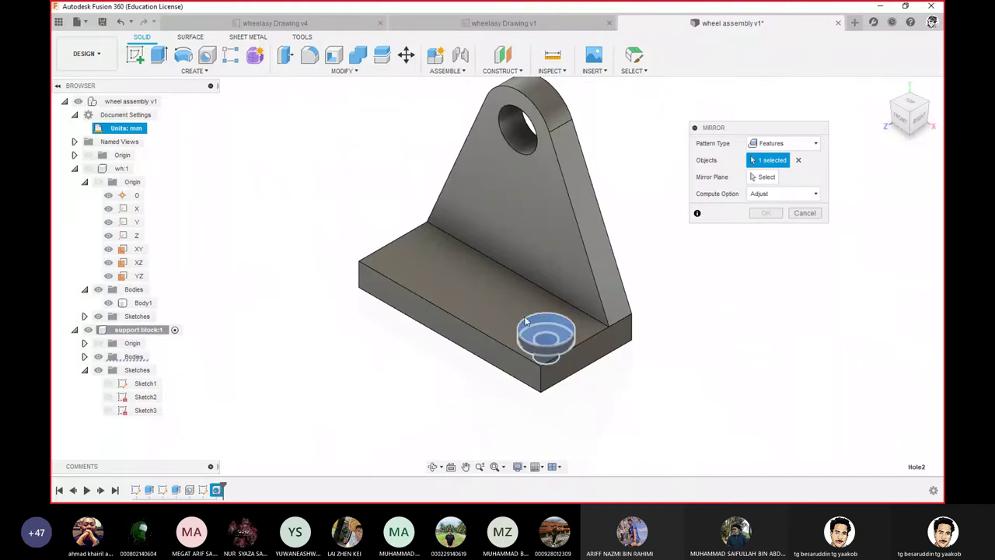
{"action": "left_click", "coordinate": [766, 178]}
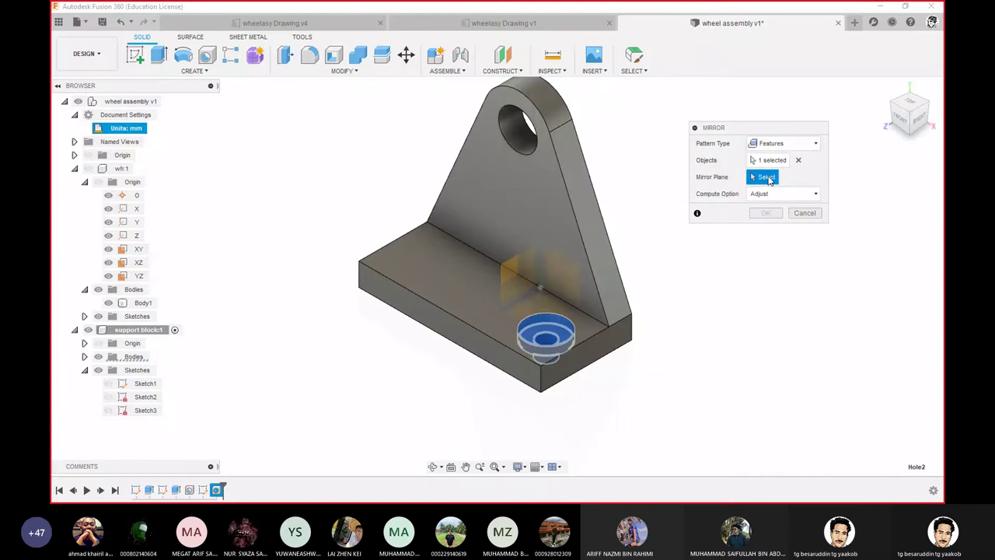
{"action": "left_click", "coordinate": [512, 270]}
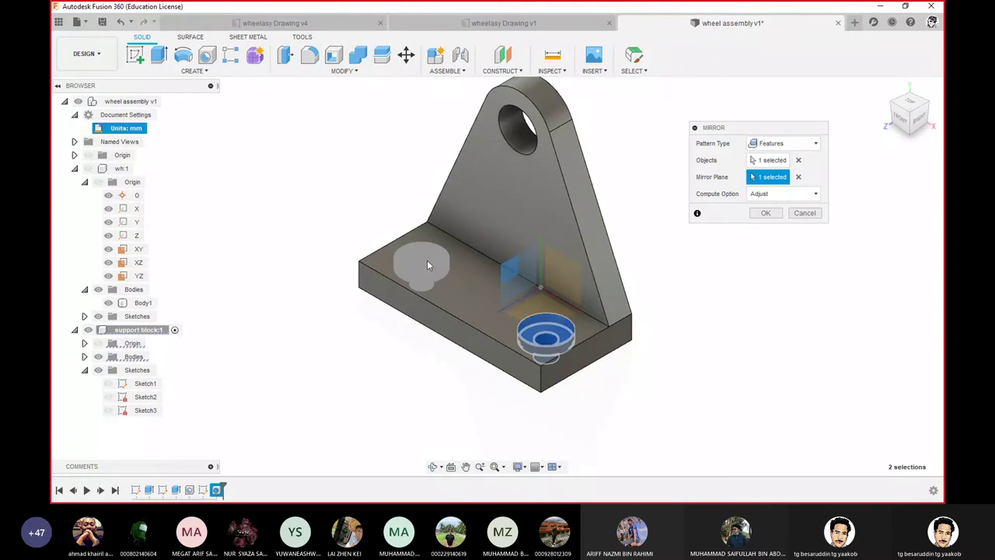
{"action": "middle_click_drag", "start_coordinate": [436, 263], "coordinate": [443, 301], "text": "shift"}
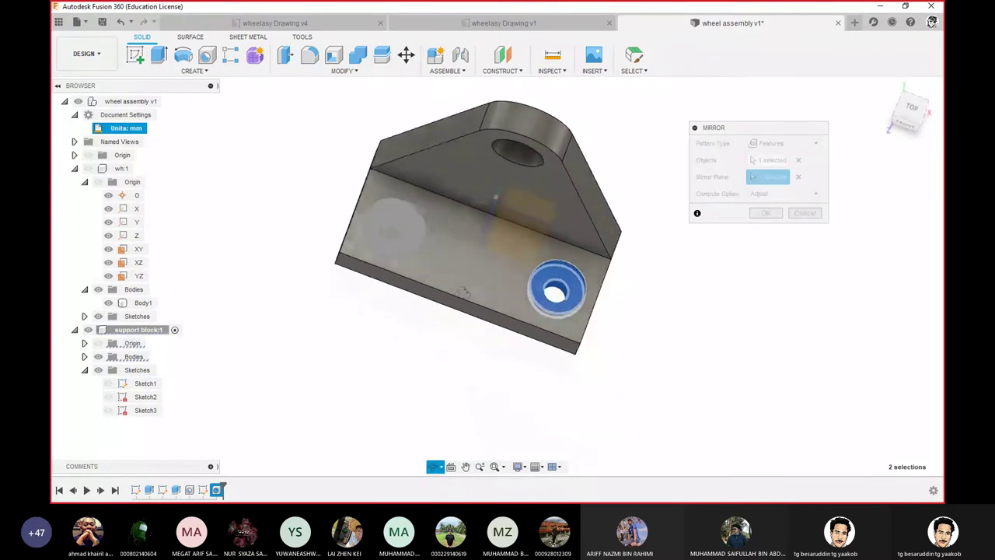
{"action": "middle_click_drag", "start_coordinate": [444, 301], "coordinate": [440, 298], "text": "shift"}
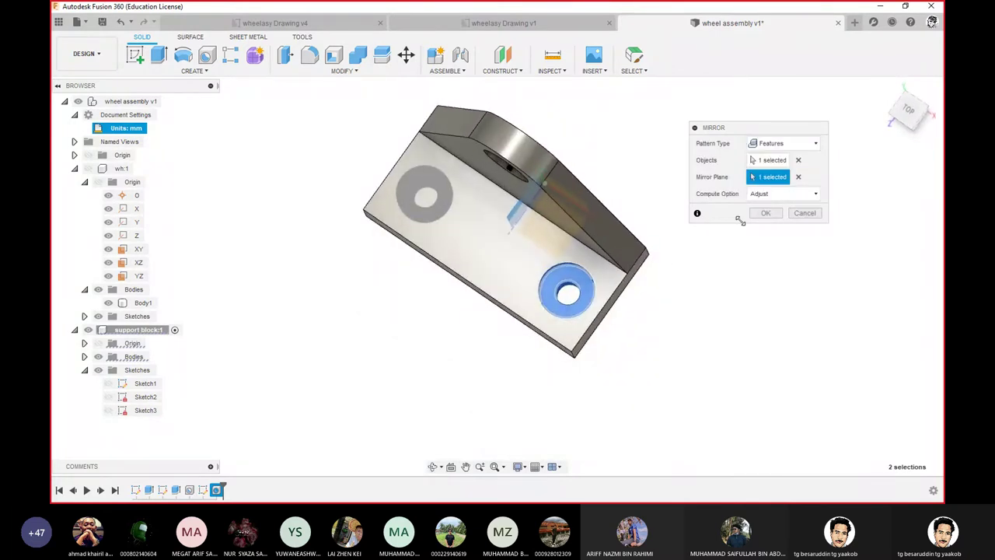
{"action": "left_click", "coordinate": [765, 213]}
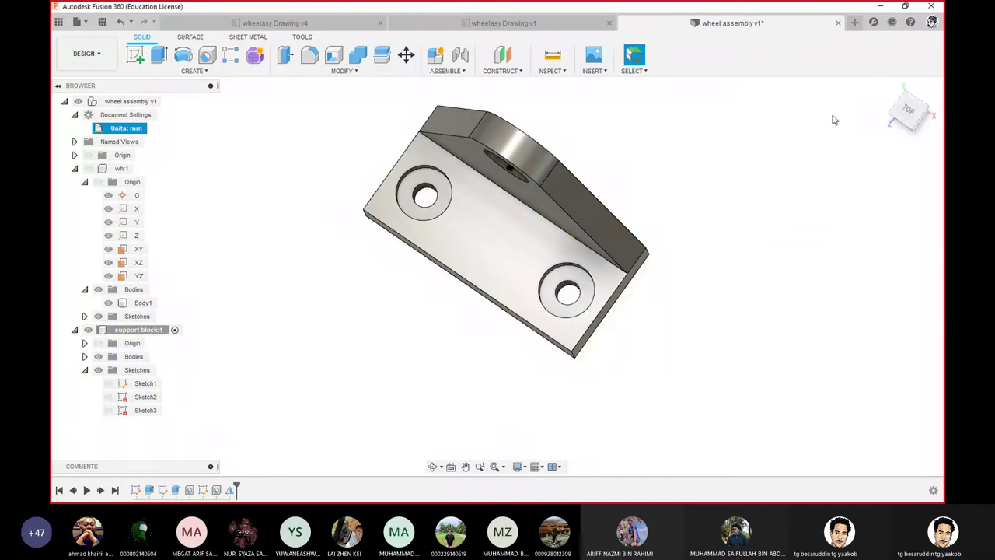
{"action": "left_click", "coordinate": [885, 88]}
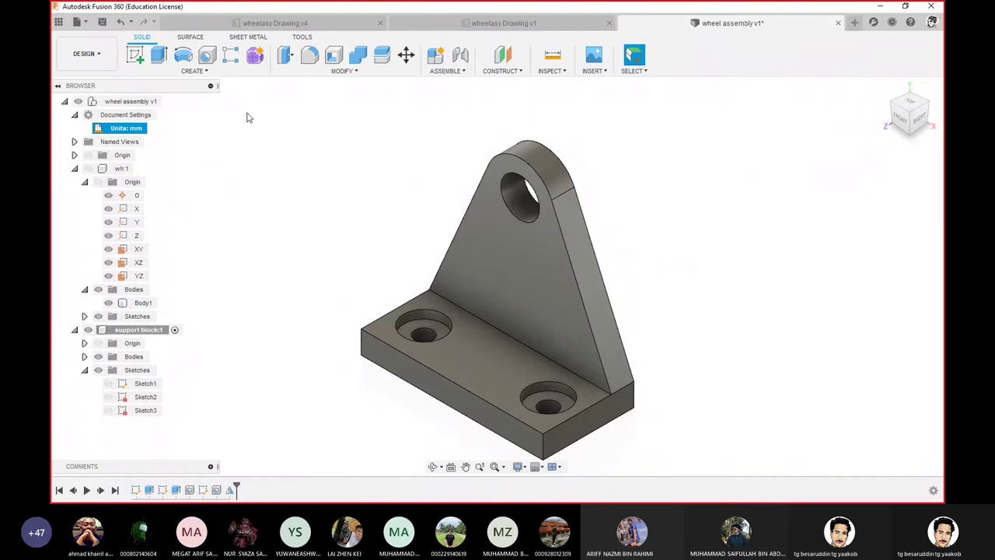
- Fillet the base's front edge, back edge and base-to-upright edge with a 13 mm radius
{"action": "key", "text": "f"}
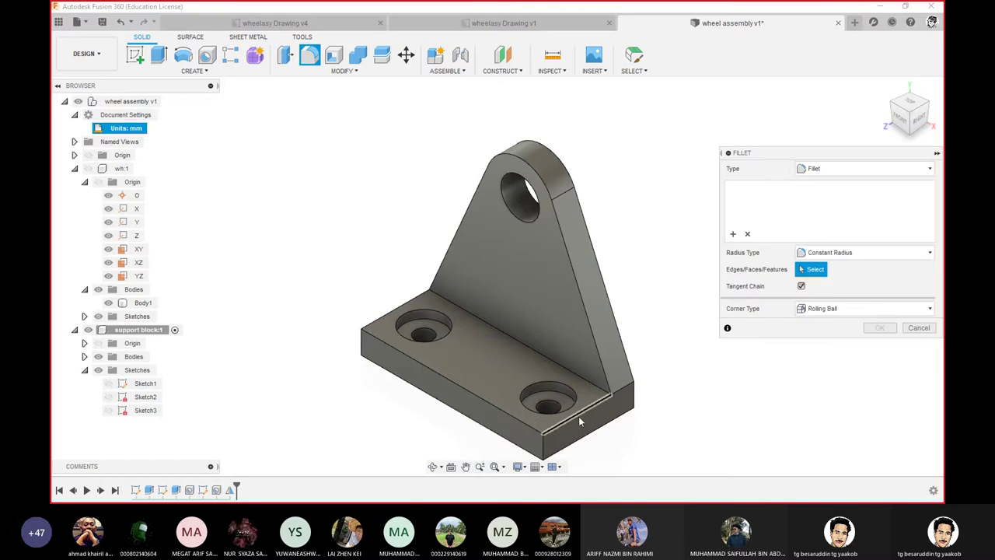
{"action": "left_click", "coordinate": [584, 409]}
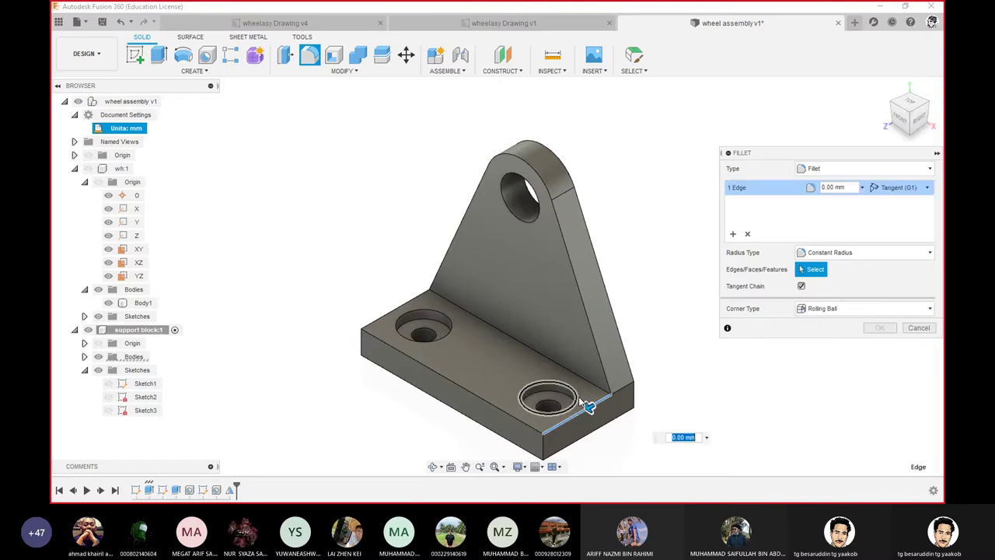
{"action": "left_click", "coordinate": [394, 309]}
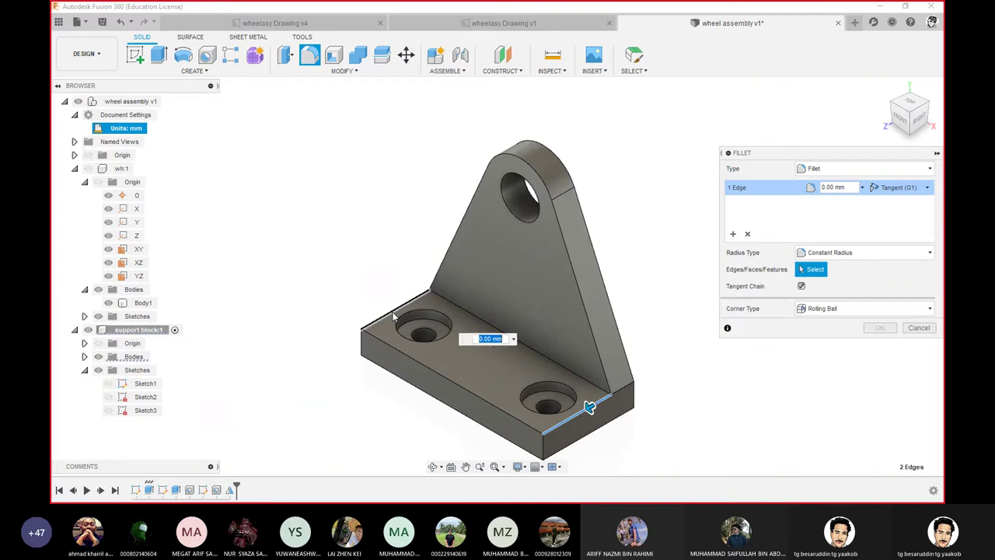
{"action": "left_click", "coordinate": [534, 352]}
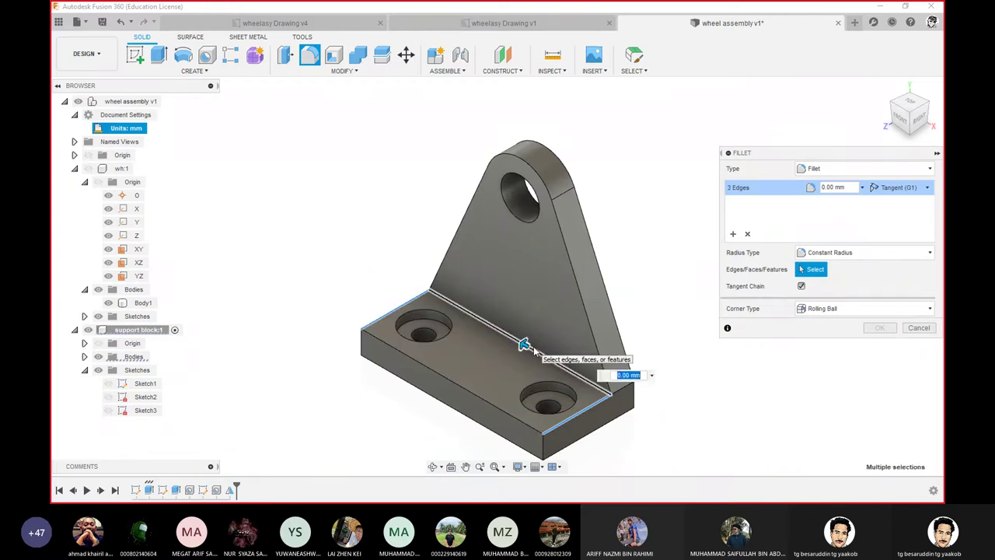
{"action": "left_click", "coordinate": [846, 191]}
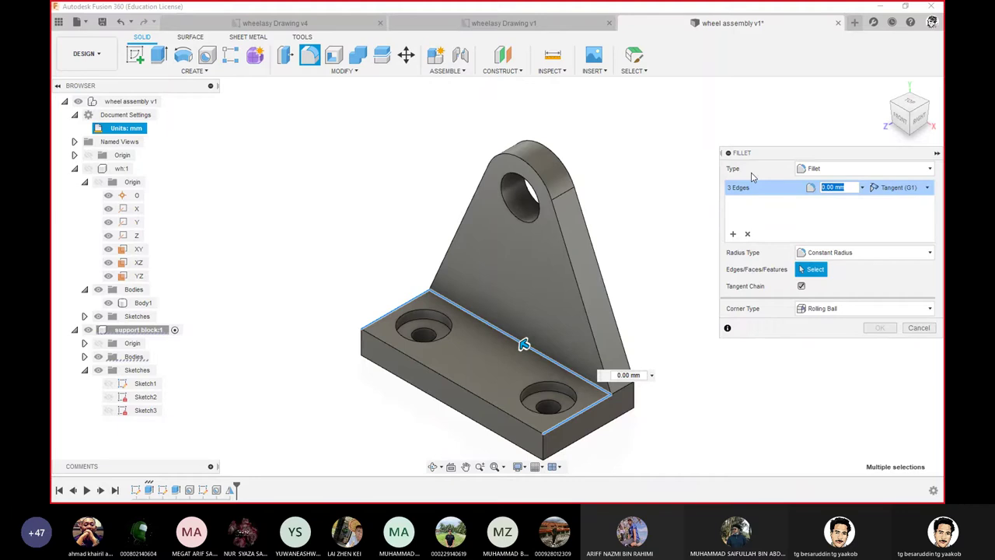
{"action": "type", "text": "13"}
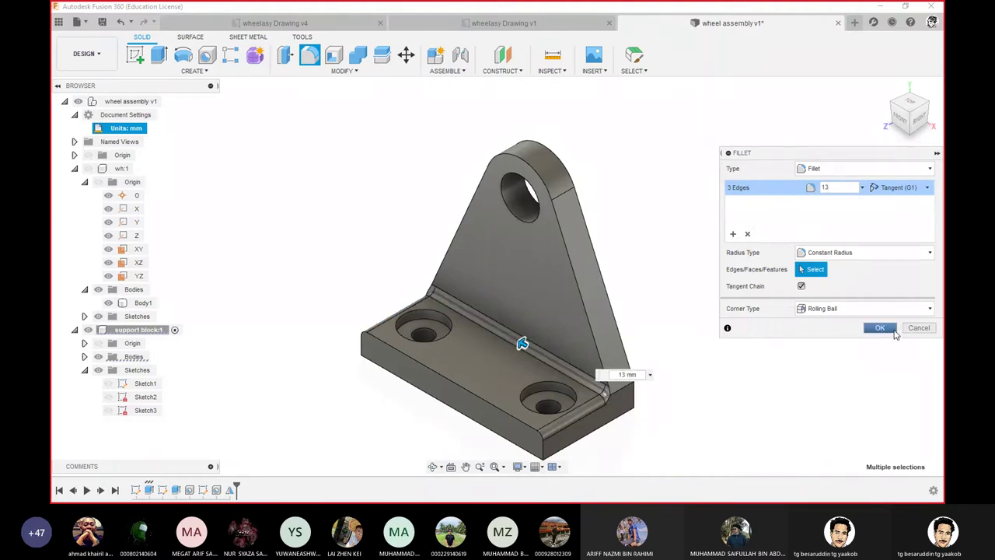
{"action": "left_click", "coordinate": [879, 328]}
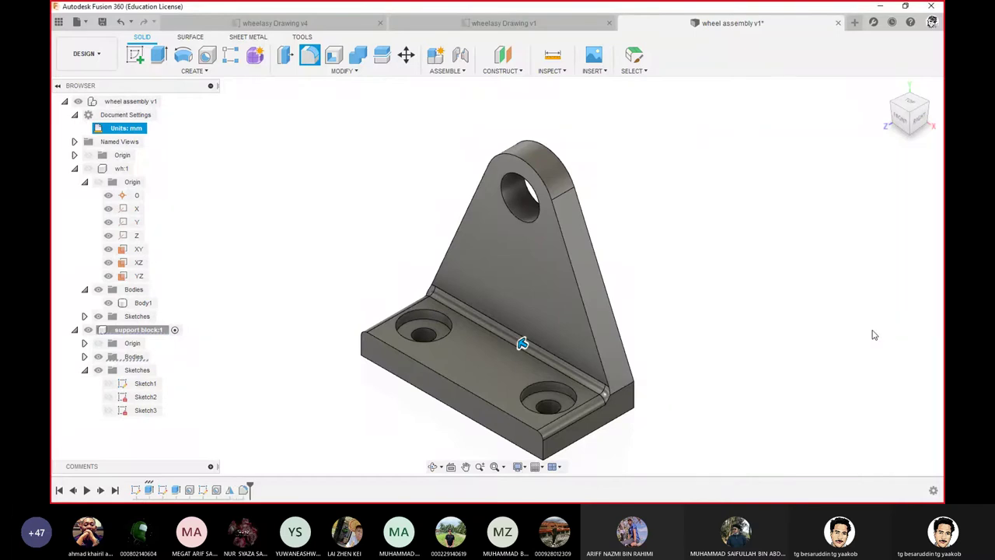
{"action": "left_click_drag", "start_coordinate": [692, 319], "coordinate": [692, 281]}
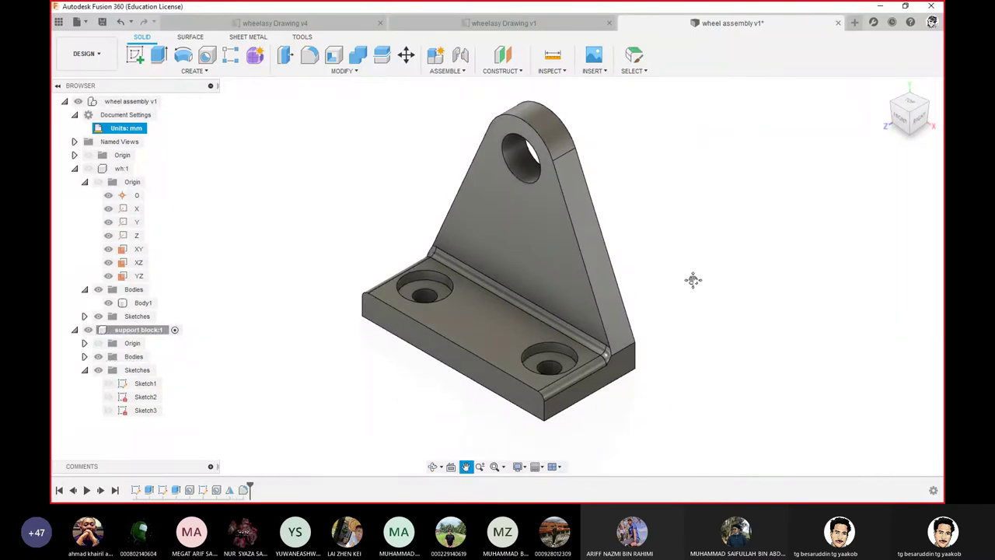
{"action": "key", "text": "Escape"}
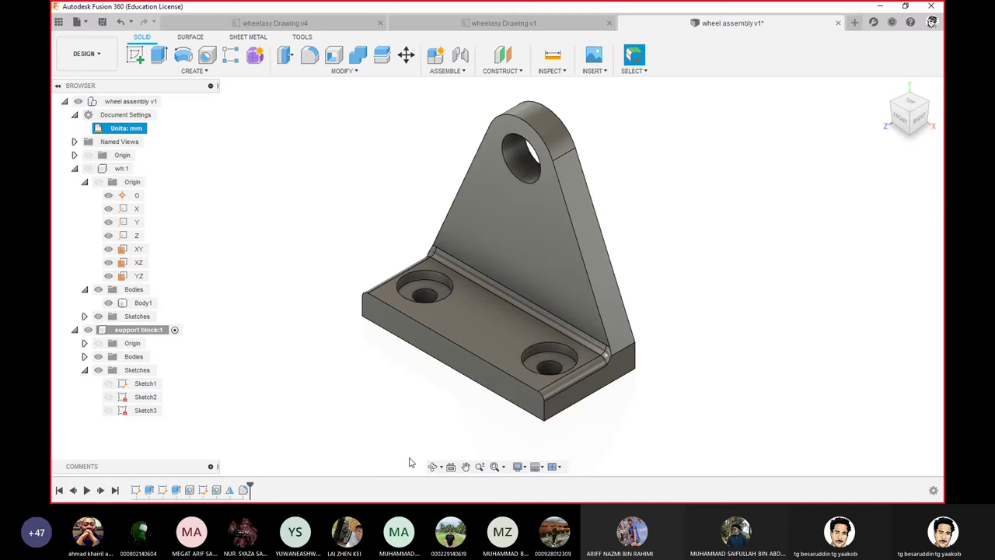
{"action": "mouse_move", "coordinate": [131, 101]}
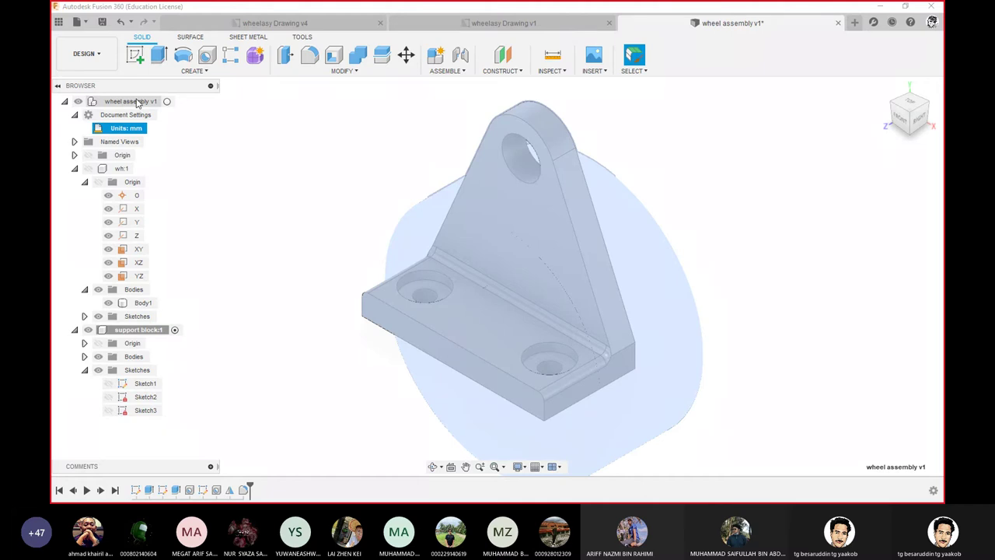
- Create a new component named 'shaft' inside the wheel assembly
{"action": "right_click", "coordinate": [136, 105]}
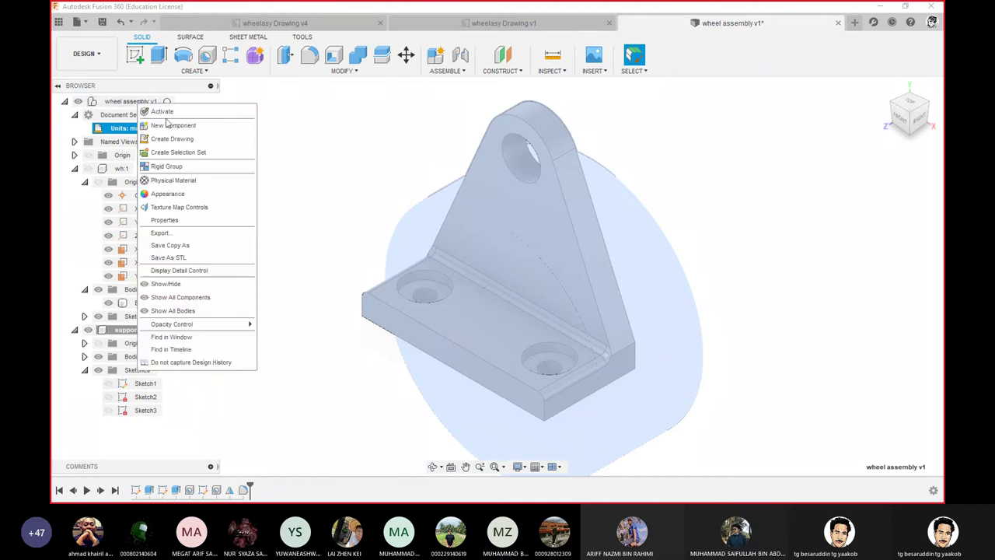
{"action": "left_click", "coordinate": [166, 131]}
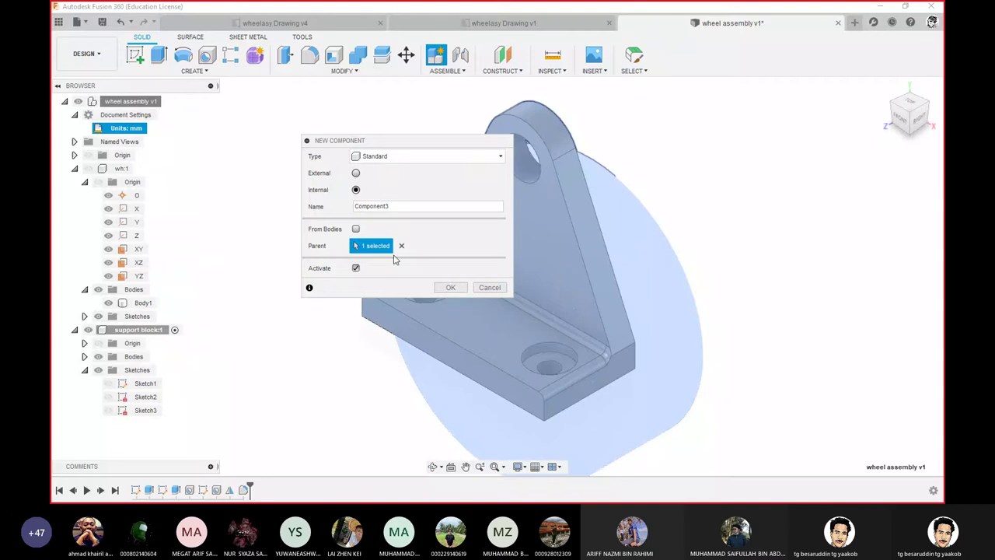
{"action": "left_click", "coordinate": [405, 206]}
{"action": "left_click_drag", "start_coordinate": [405, 206], "coordinate": [315, 193]}
{"action": "type", "text": "shaft"}
{"action": "left_click", "coordinate": [451, 288]}
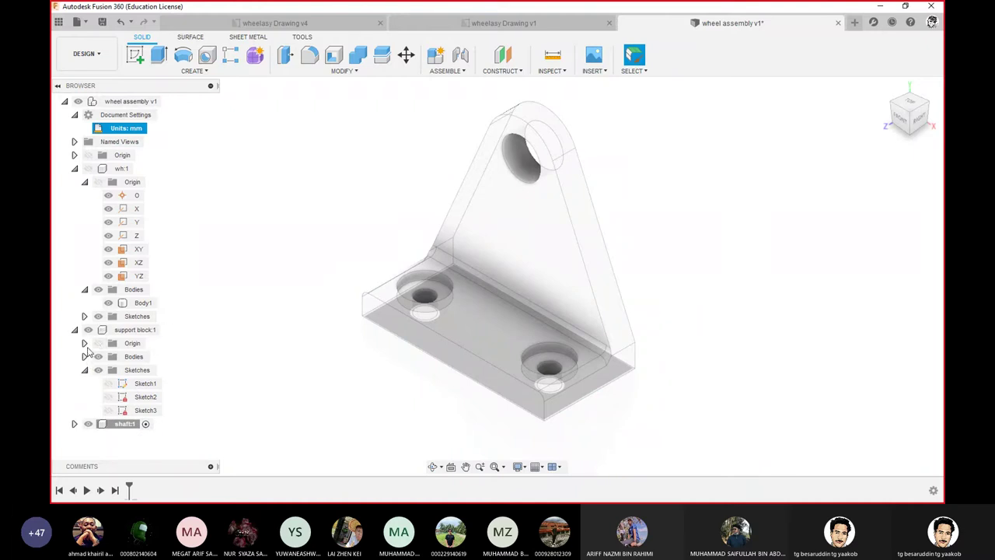
- Hide the support block component
{"action": "left_click", "coordinate": [89, 330]}
{"action": "left_click", "coordinate": [89, 330]}
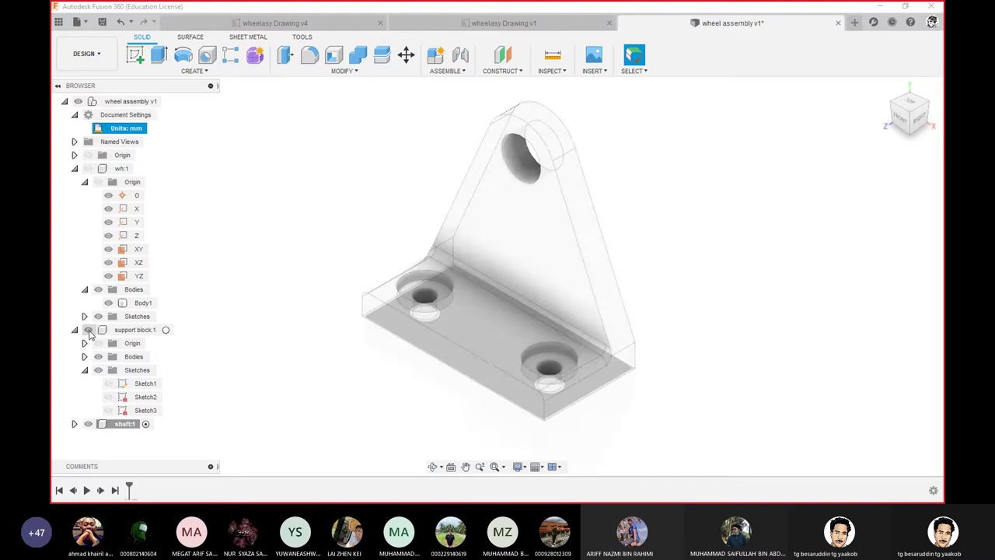
{"action": "left_click", "coordinate": [89, 330]}
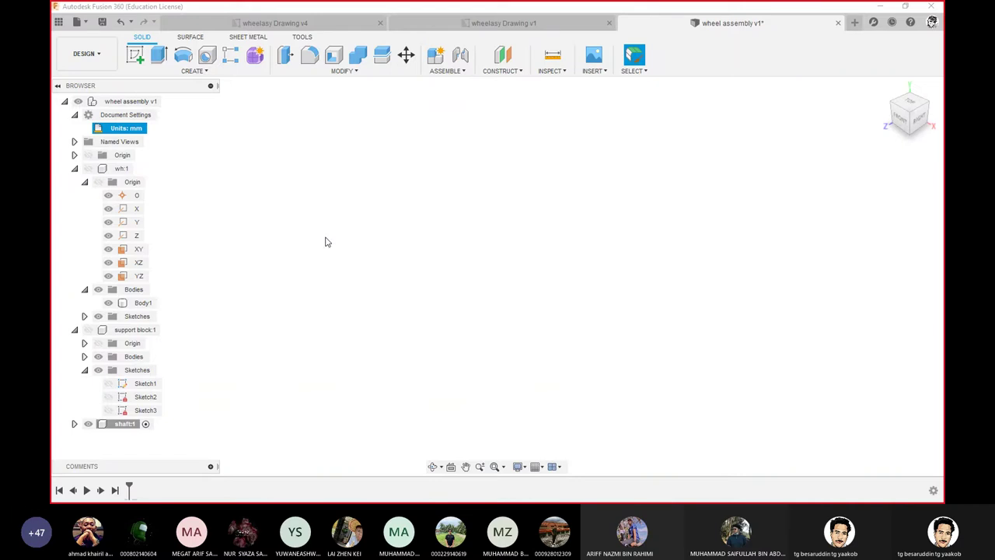
- On the front plane, sketch a 100 mm diameter circle centred at the origin and finish the sketch
{"action": "left_click", "coordinate": [135, 54]}
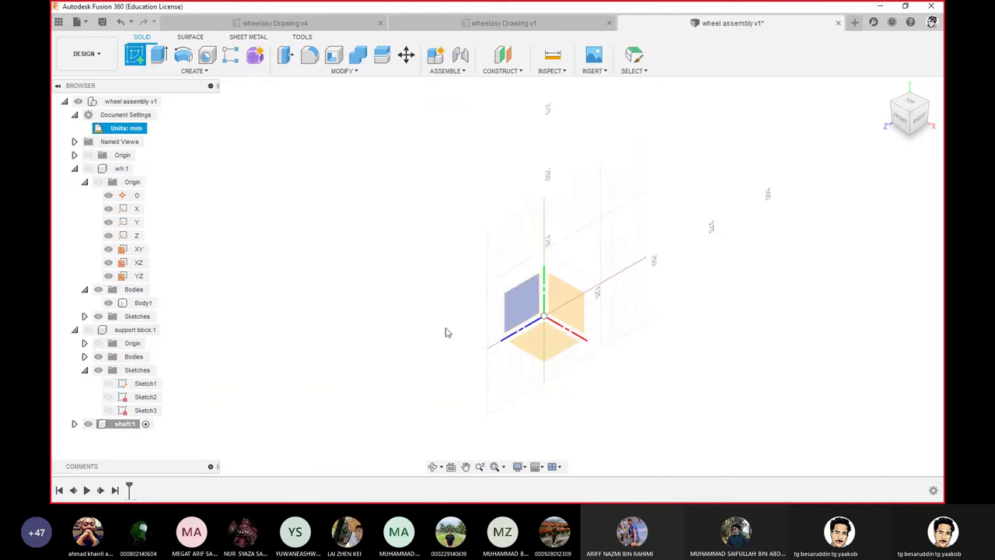
{"action": "left_click", "coordinate": [567, 309]}
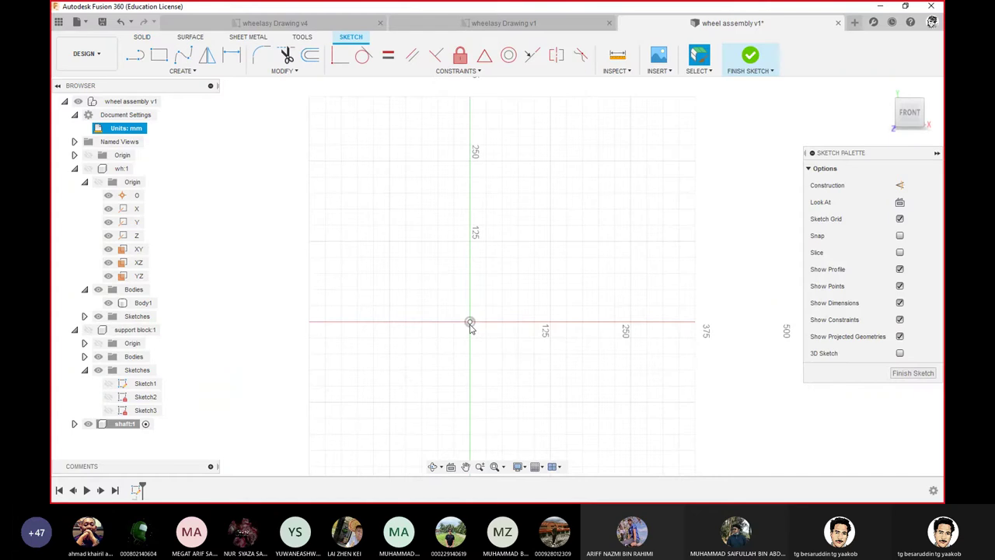
{"action": "key", "text": "s"}
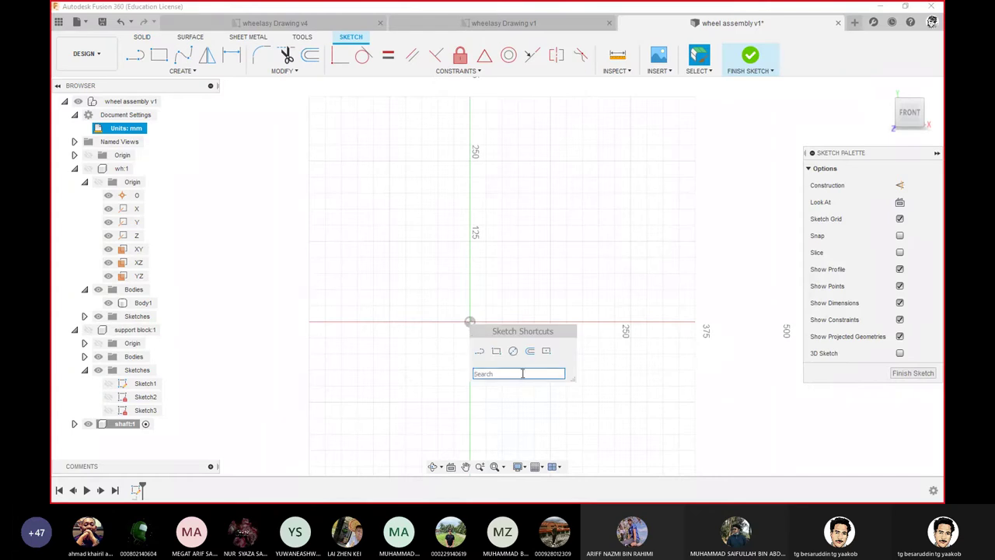
{"action": "left_click", "coordinate": [512, 351]}
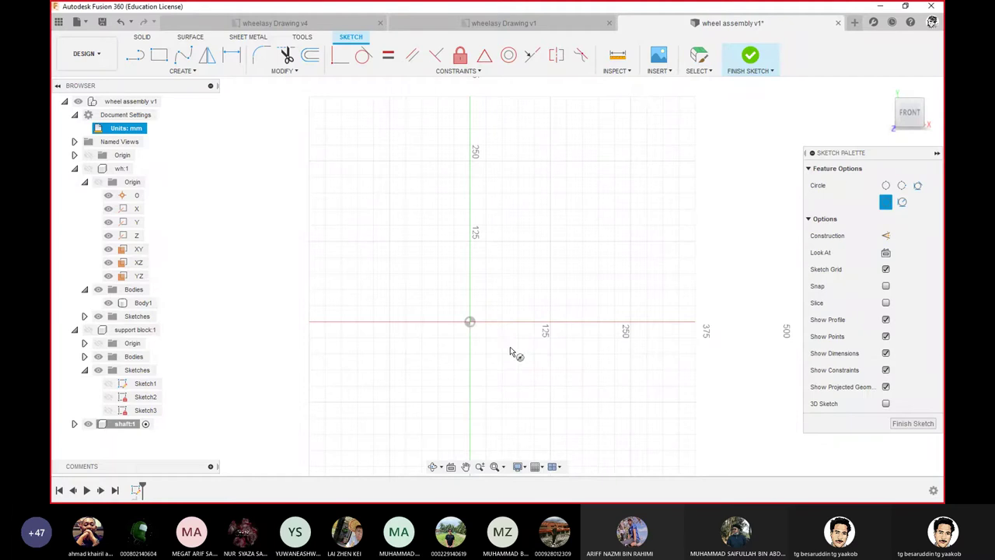
{"action": "left_click", "coordinate": [470, 321]}
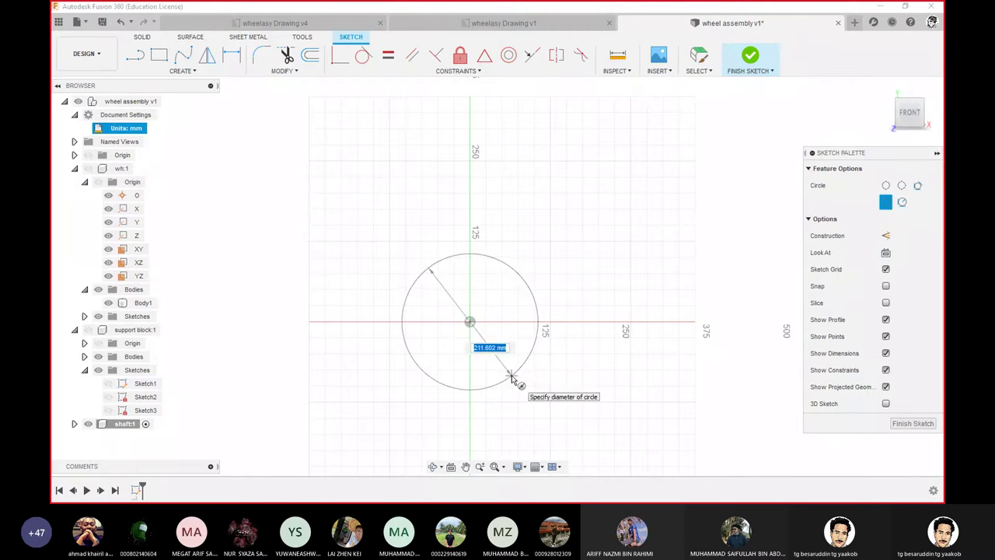
{"action": "type", "text": "100"}
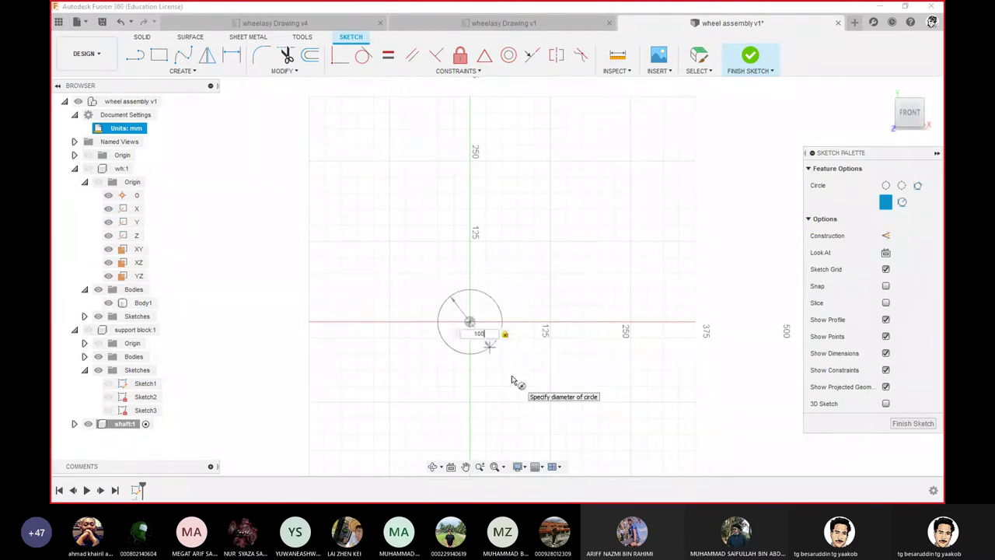
{"action": "key", "text": "Return"}
{"action": "left_click", "coordinate": [750, 56]}
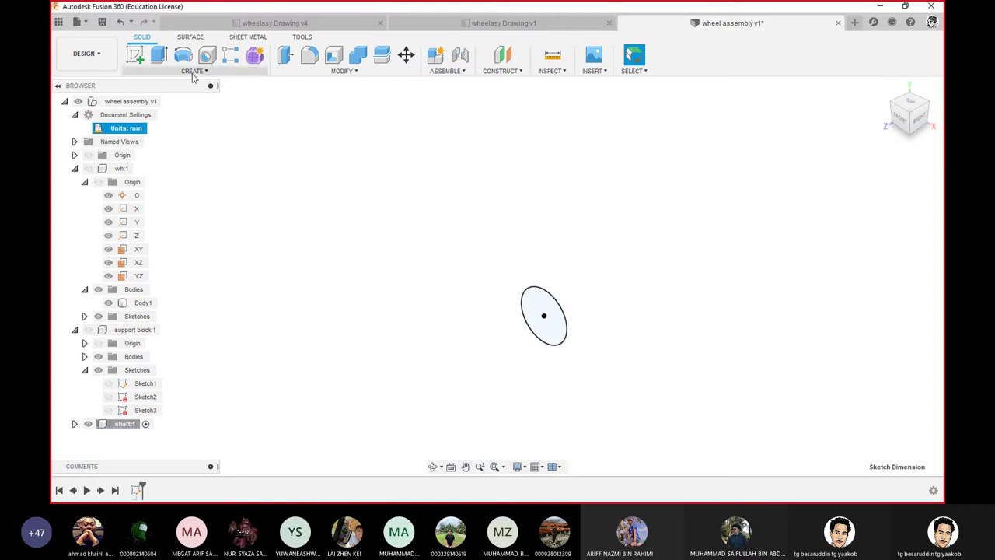
- Extrude the circle symmetrically with a 199 mm whole length into a cylinder body
{"action": "left_click", "coordinate": [159, 56]}
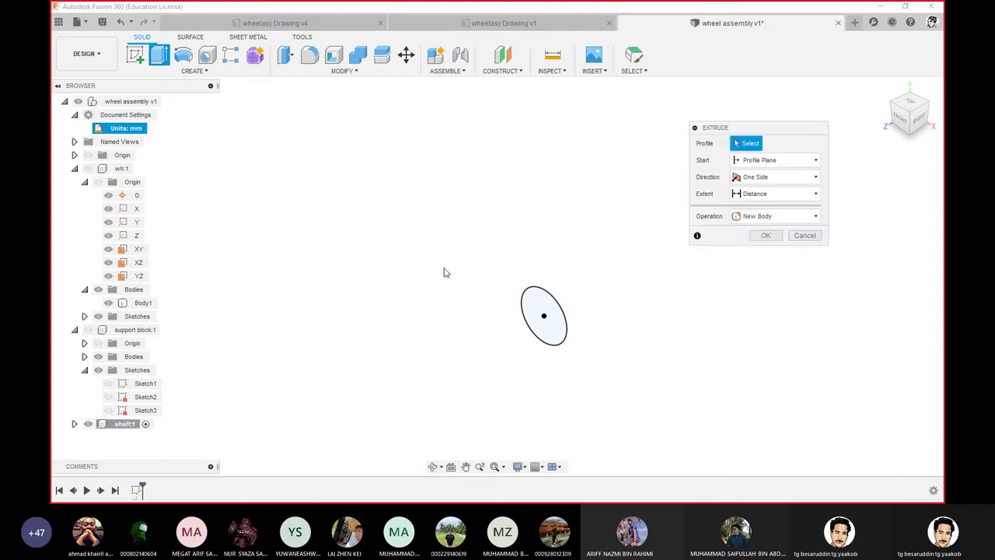
{"action": "left_click", "coordinate": [551, 315]}
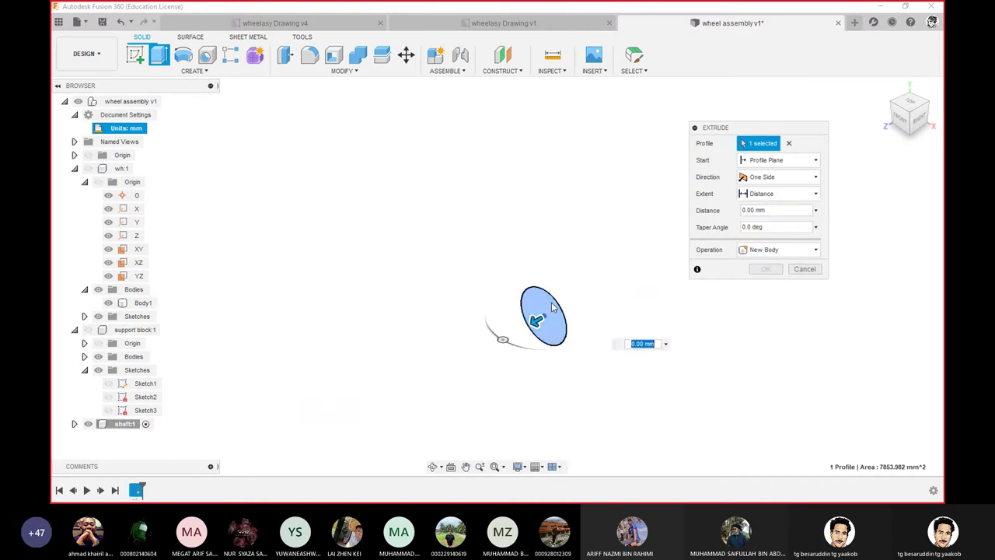
{"action": "left_click", "coordinate": [813, 178]}
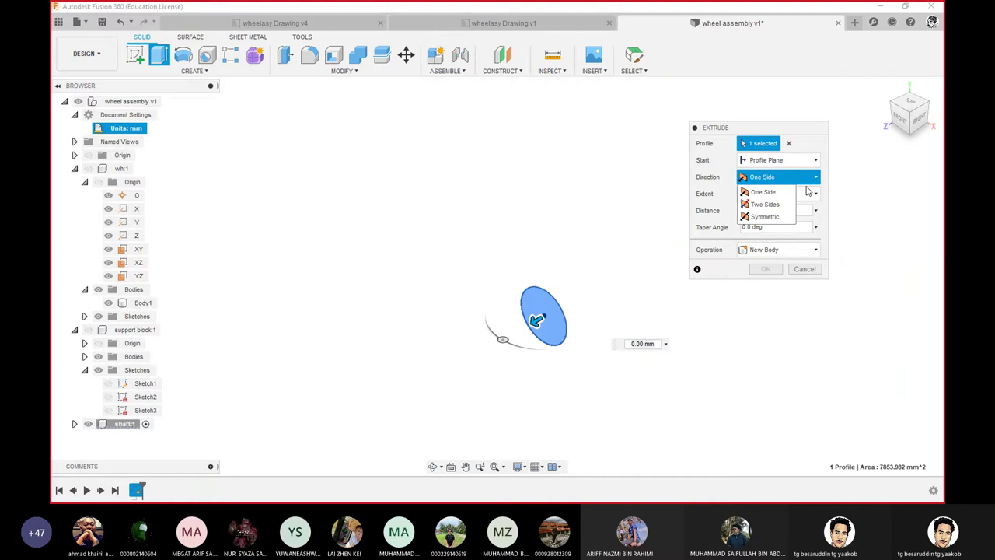
{"action": "left_click", "coordinate": [777, 217]}
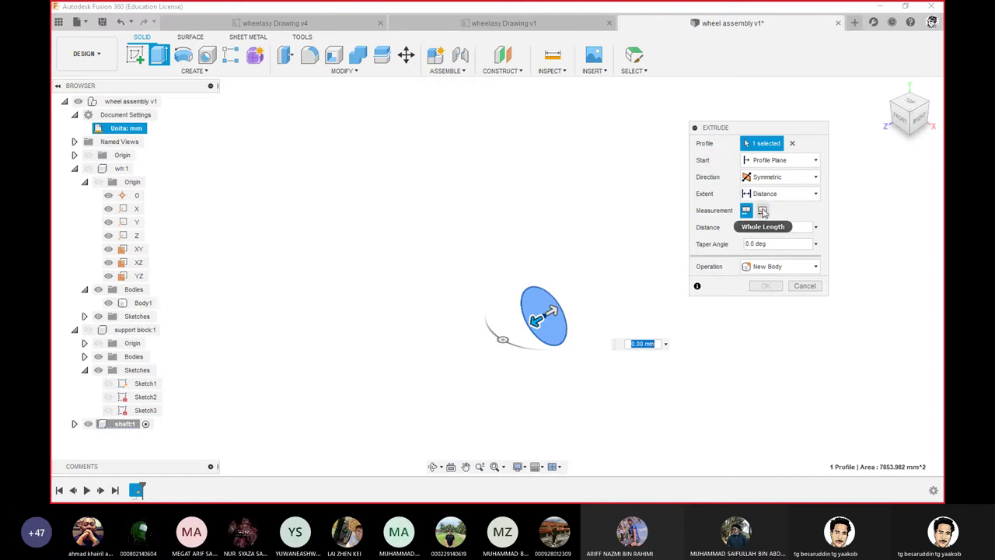
{"action": "left_click", "coordinate": [763, 212]}
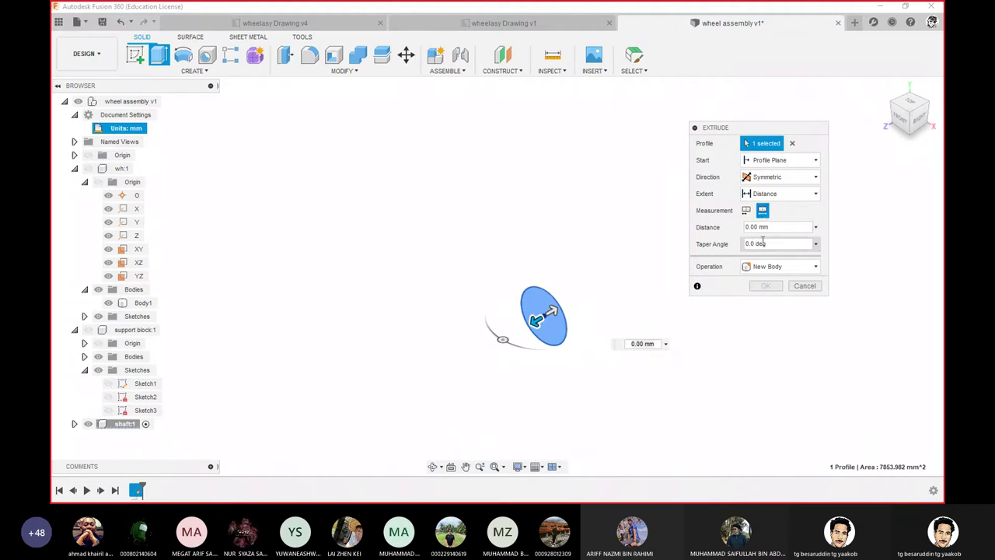
{"action": "left_click", "coordinate": [777, 226]}
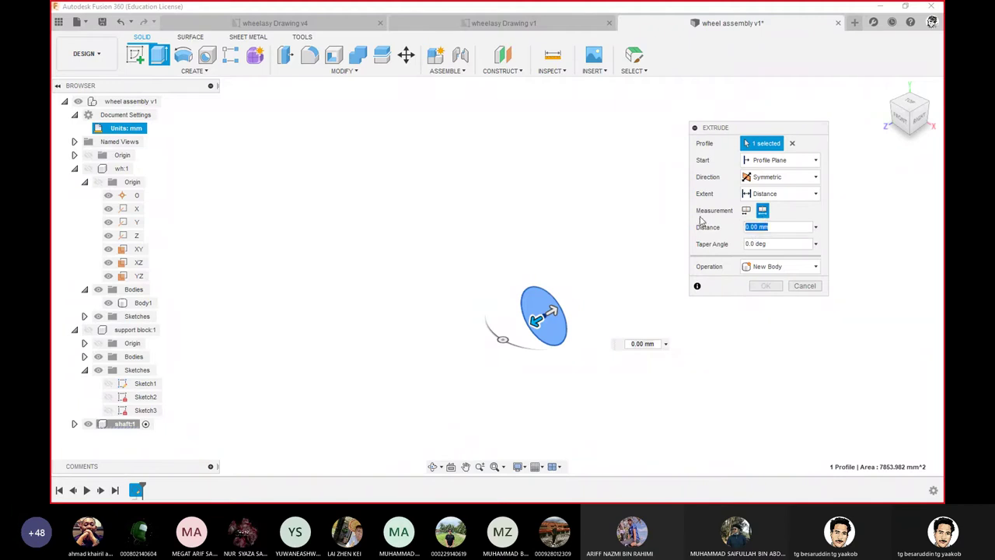
{"action": "type", "text": "199"}
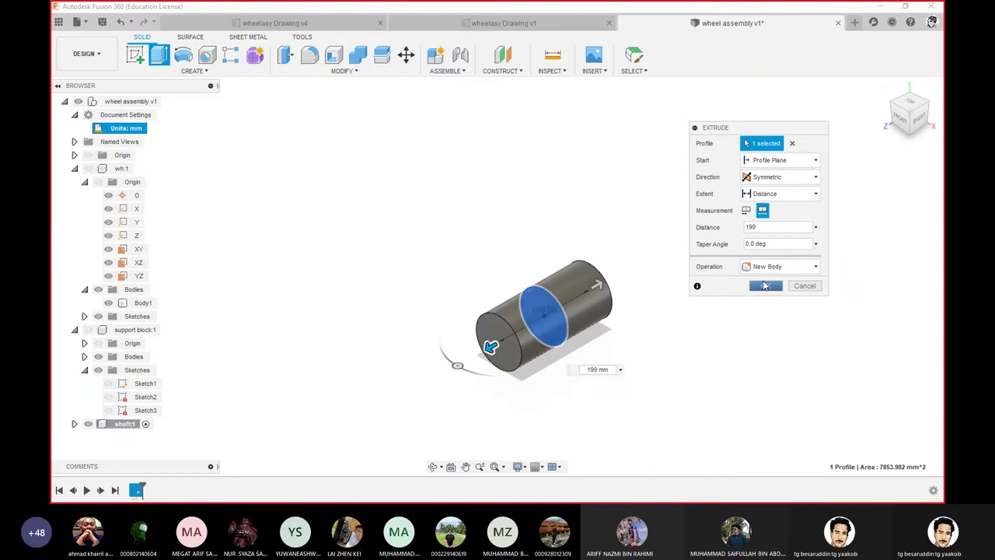
{"action": "left_click", "coordinate": [766, 286]}
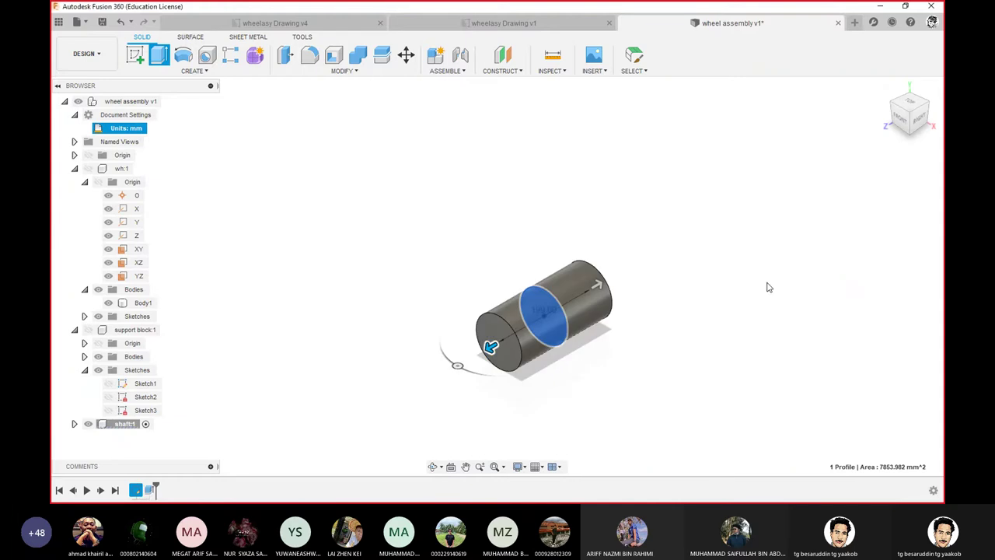
- Sketch a 50 mm diameter circle centred on the cylinder's end face and finish the sketch
{"action": "left_click", "coordinate": [491, 332]}
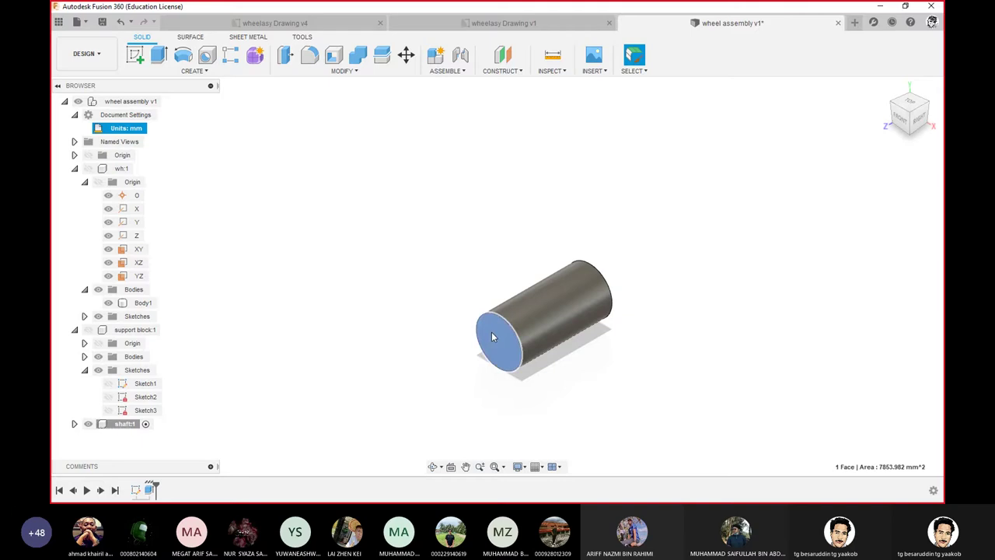
{"action": "right_click", "coordinate": [491, 336]}
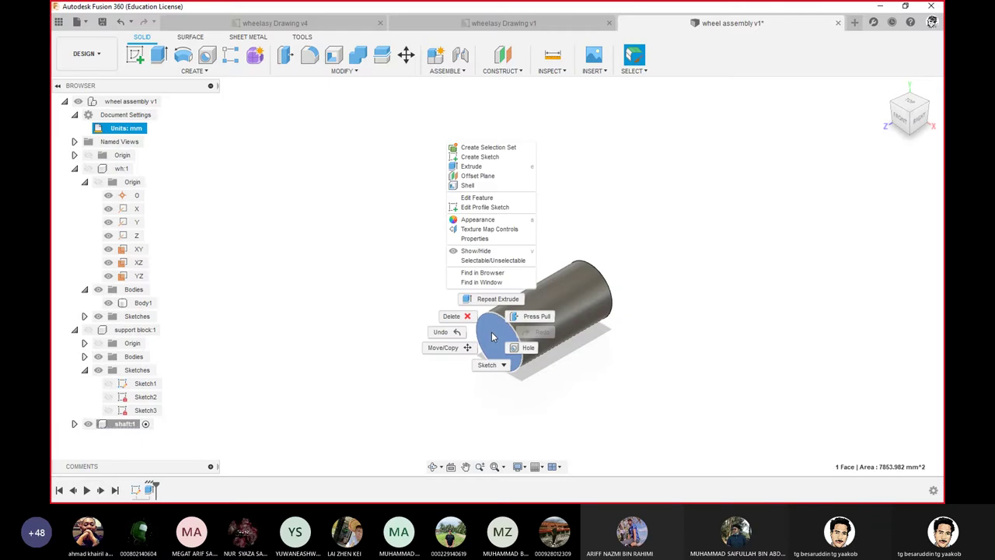
{"action": "left_click", "coordinate": [489, 156]}
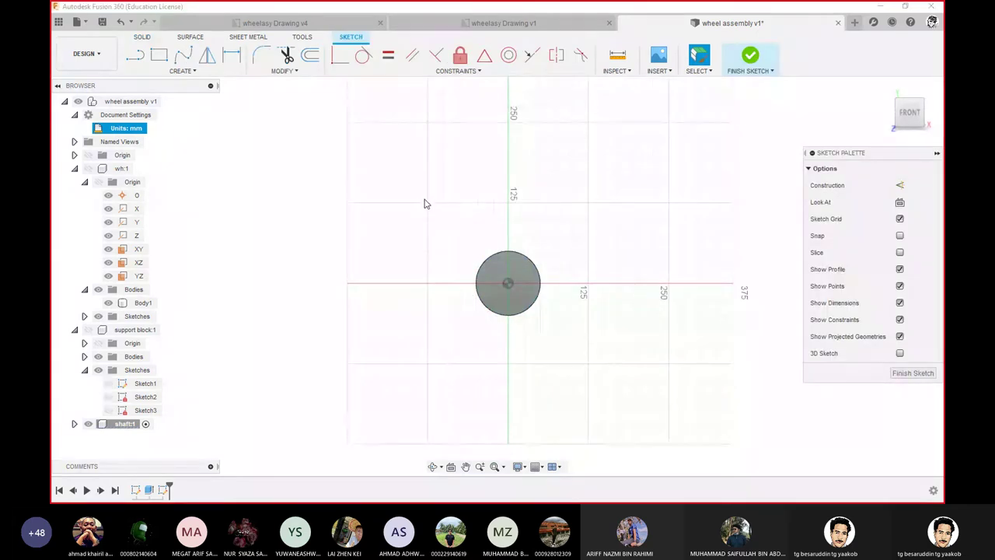
{"action": "key", "text": "s"}
{"action": "left_click", "coordinate": [468, 225]}
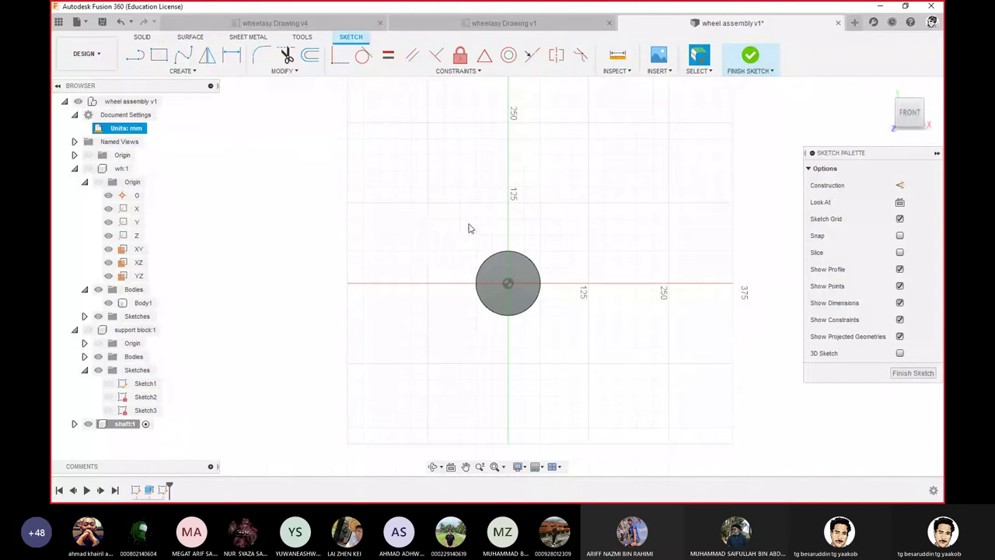
{"action": "left_click", "coordinate": [509, 283]}
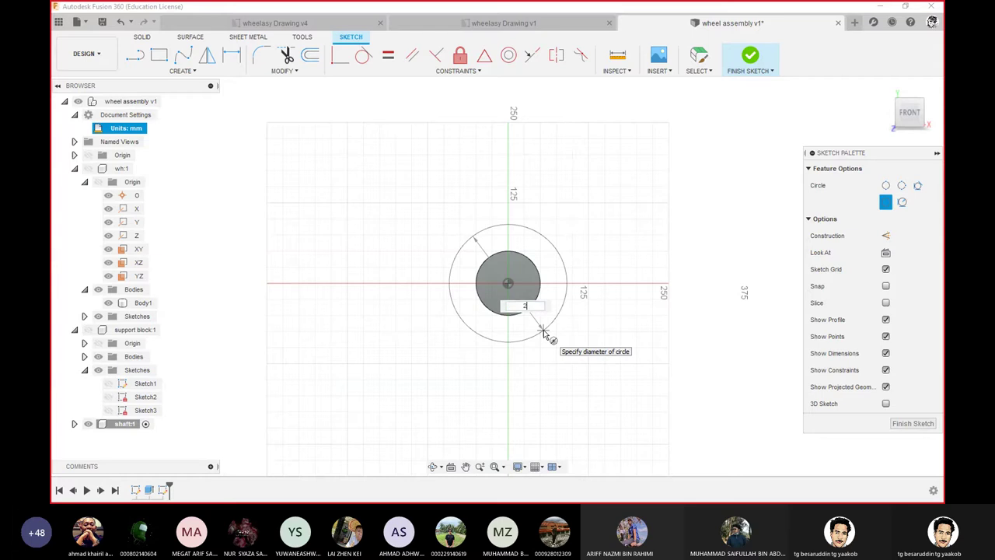
{"action": "key", "text": "BackSpace"}
{"action": "type", "text": "0"}
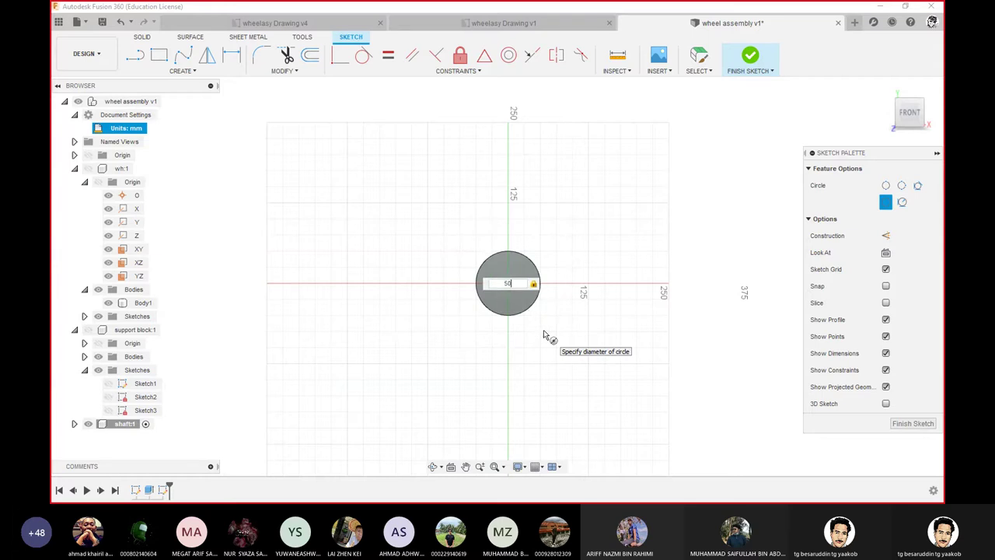
{"action": "key", "text": "Return"}
{"action": "key", "text": "Escape"}
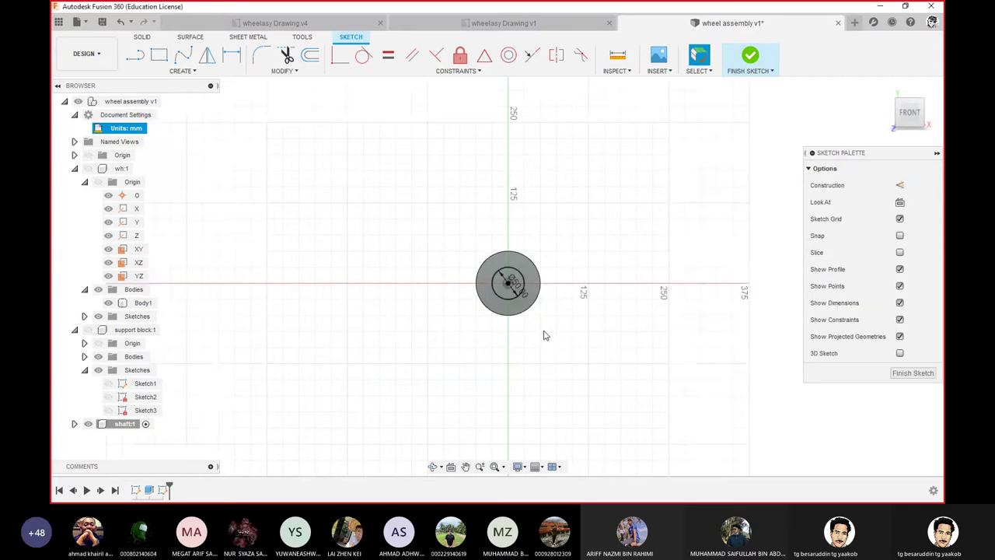
{"action": "left_click", "coordinate": [747, 61]}
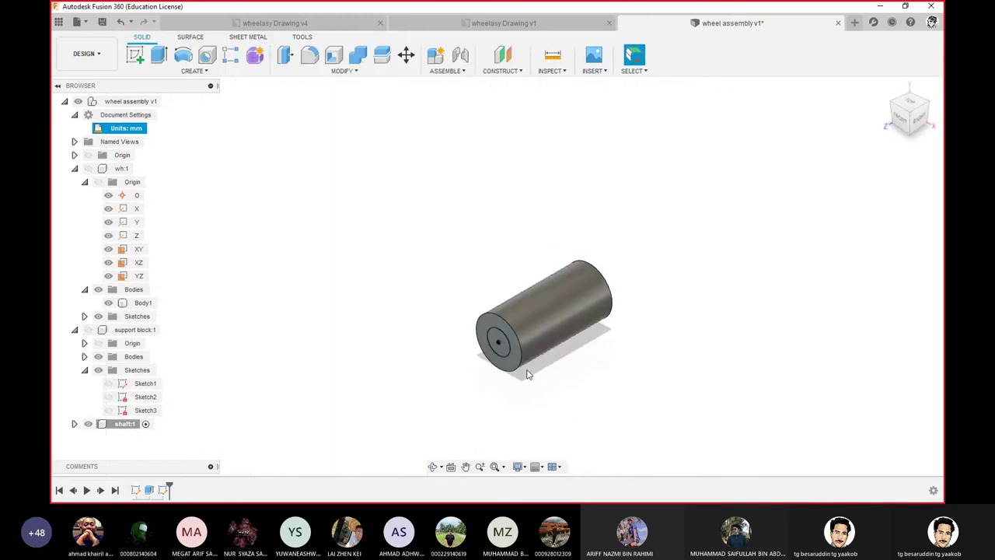
- Select the new 50 mm circle and begin an extrusion
{"action": "left_click", "coordinate": [498, 349]}
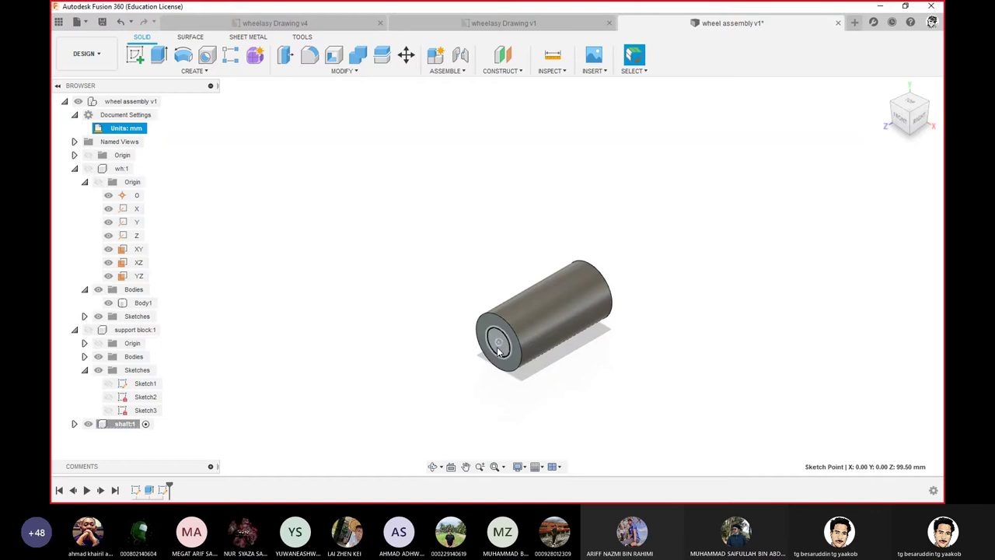
{"action": "left_click", "coordinate": [501, 355]}
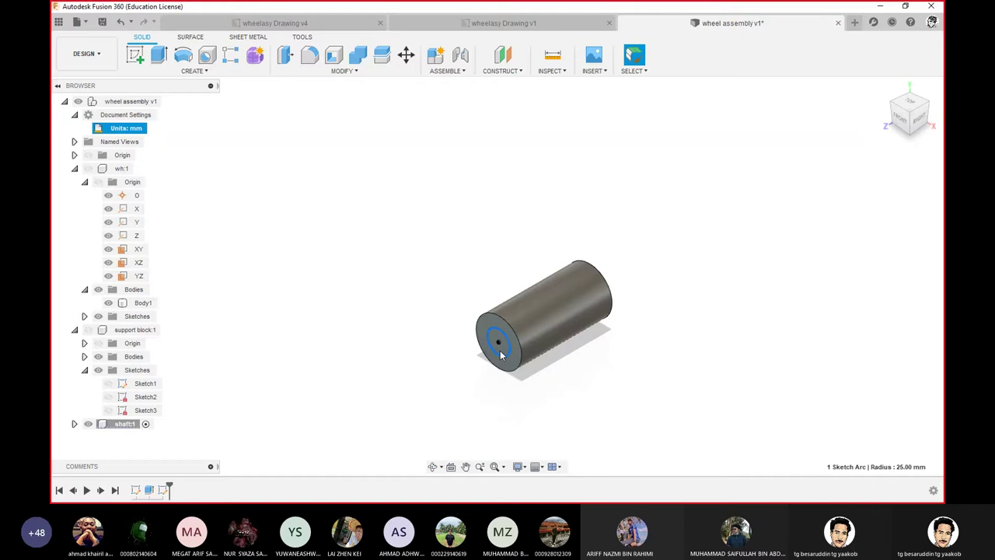
{"action": "left_click", "coordinate": [159, 54]}
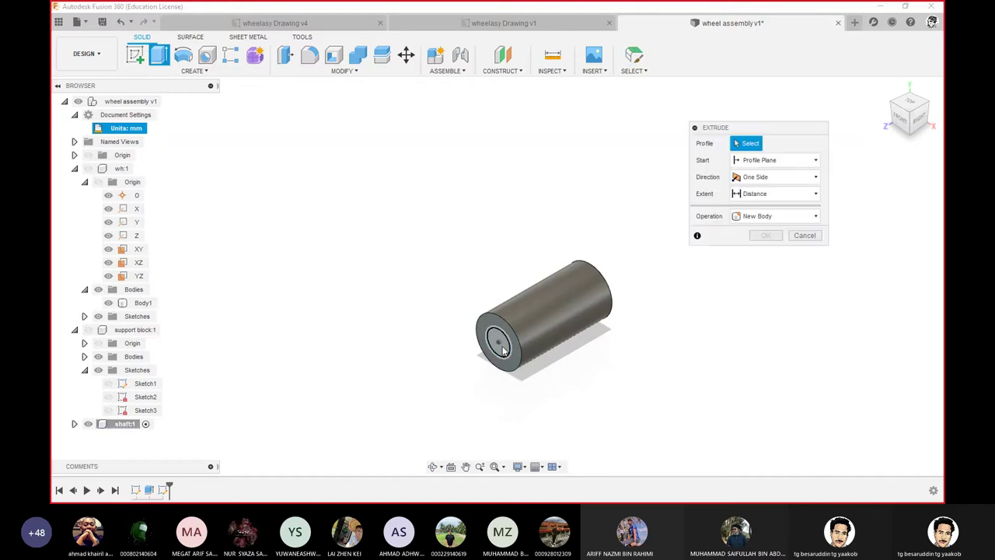
- Extrude the 50 mm circle 88 mm, joining it to the cylinder's end face
{"action": "left_click", "coordinate": [501, 350]}
{"action": "type", "text": "175"}
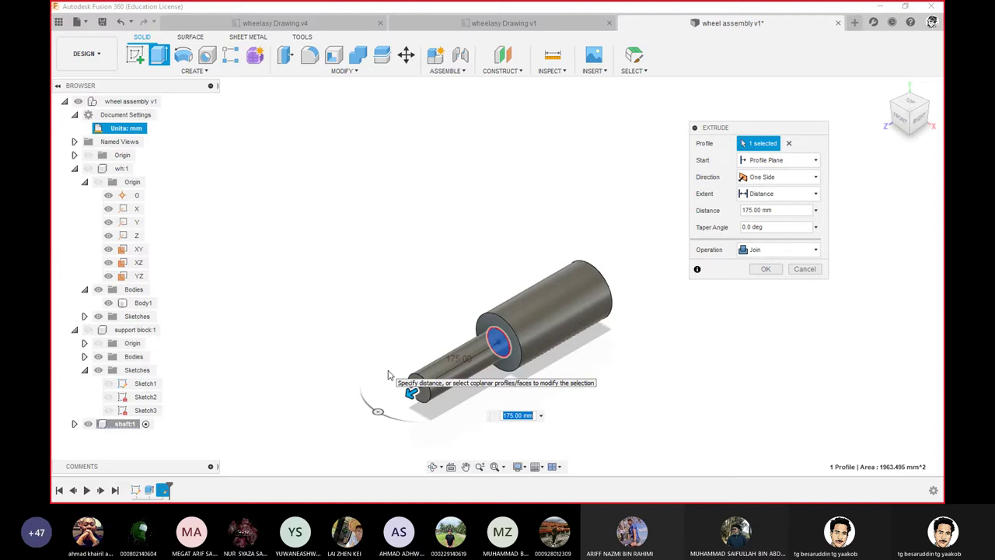
{"action": "type", "text": "88"}
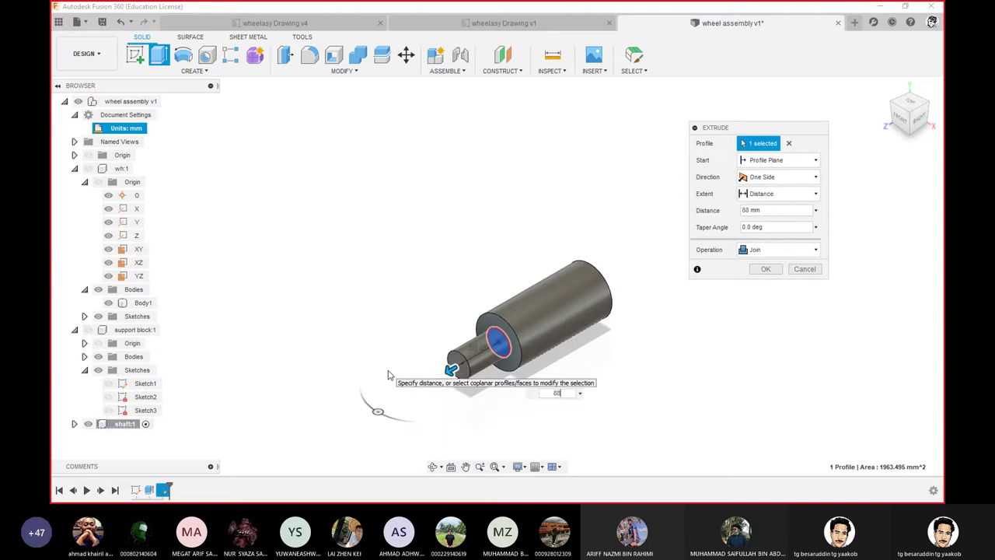
{"action": "key", "text": "Return"}
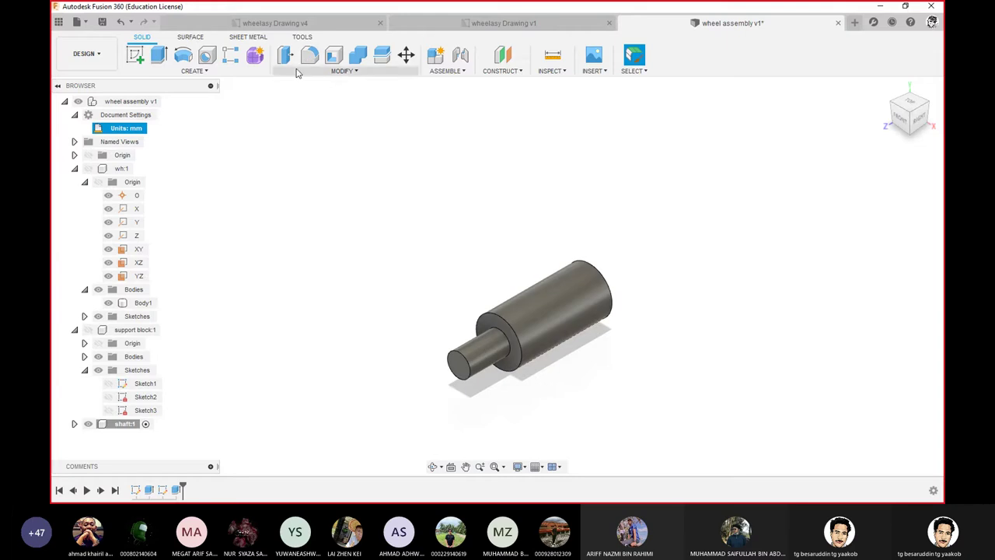
- Chamfer the stub's outer end edge by distance and angle: 13 mm at 45°
{"action": "left_click", "coordinate": [345, 72]}
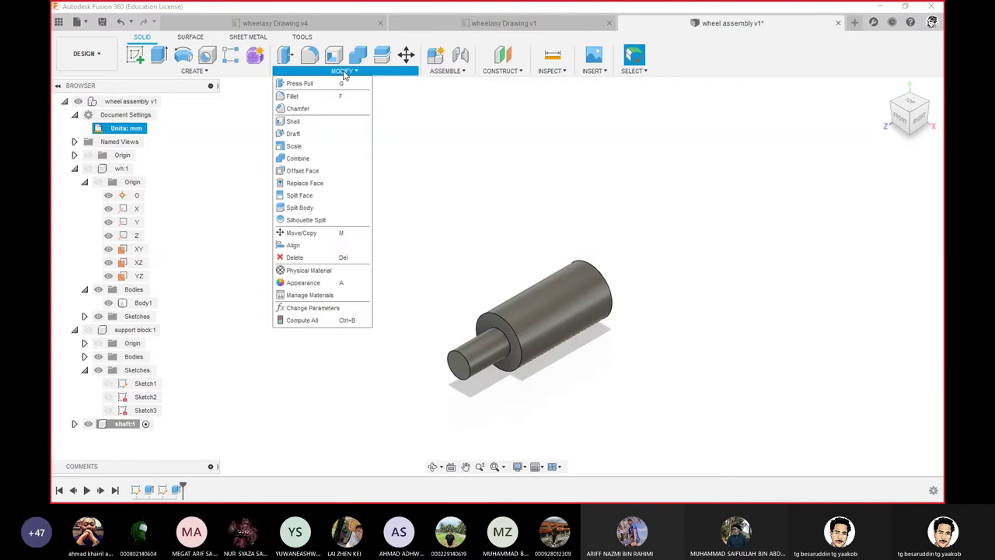
{"action": "left_click", "coordinate": [295, 109]}
{"action": "left_click", "coordinate": [460, 359]}
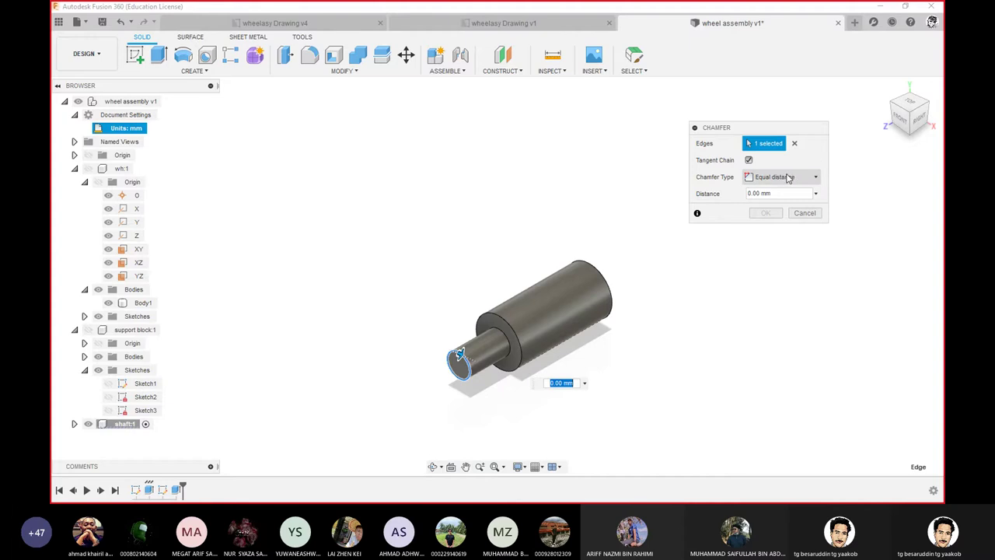
{"action": "left_click", "coordinate": [816, 178]}
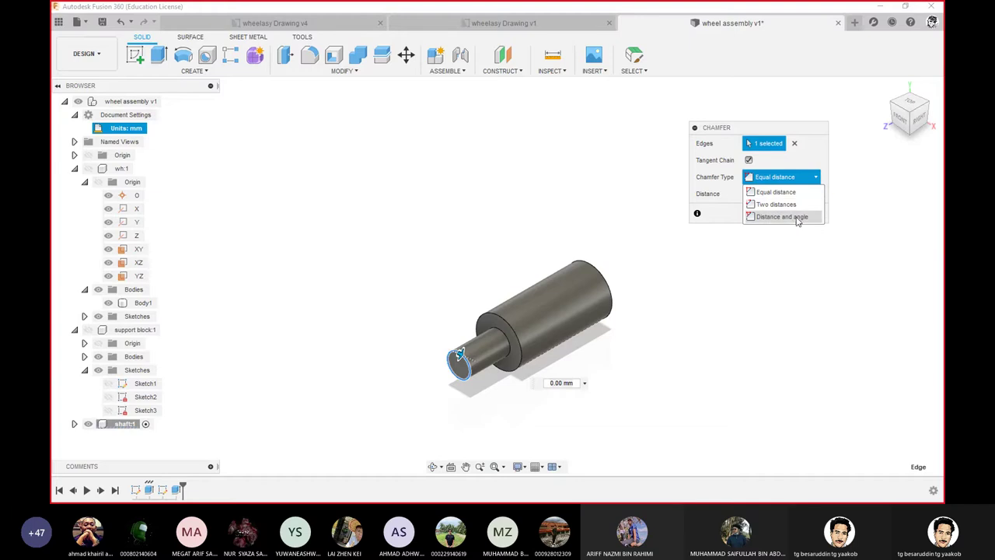
{"action": "left_click", "coordinate": [797, 218]}
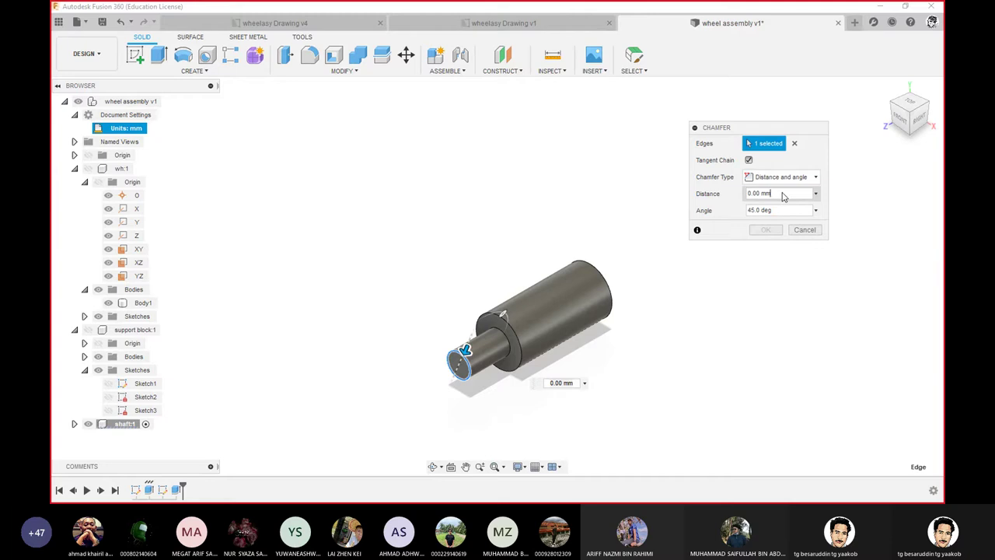
{"action": "left_click", "coordinate": [783, 196]}
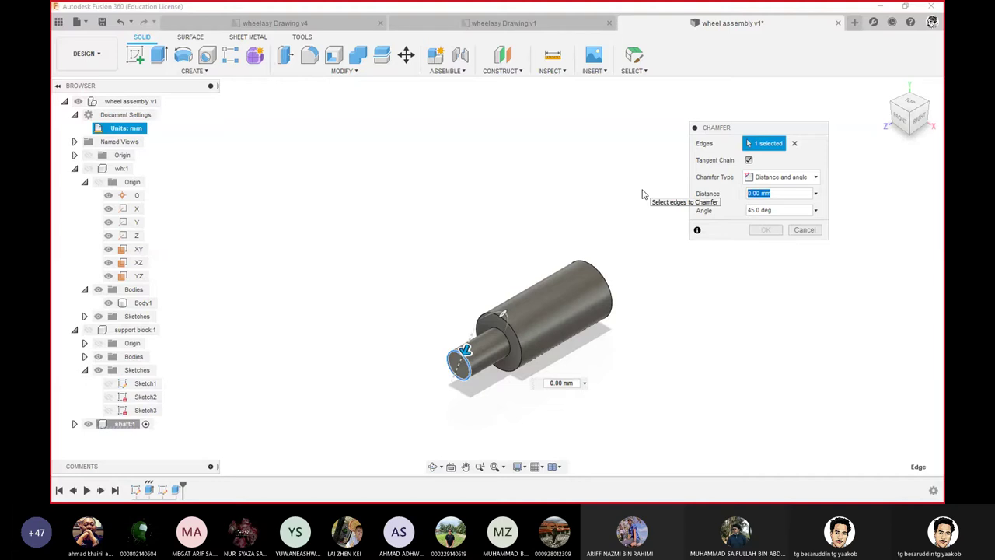
{"action": "type", "text": "13"}
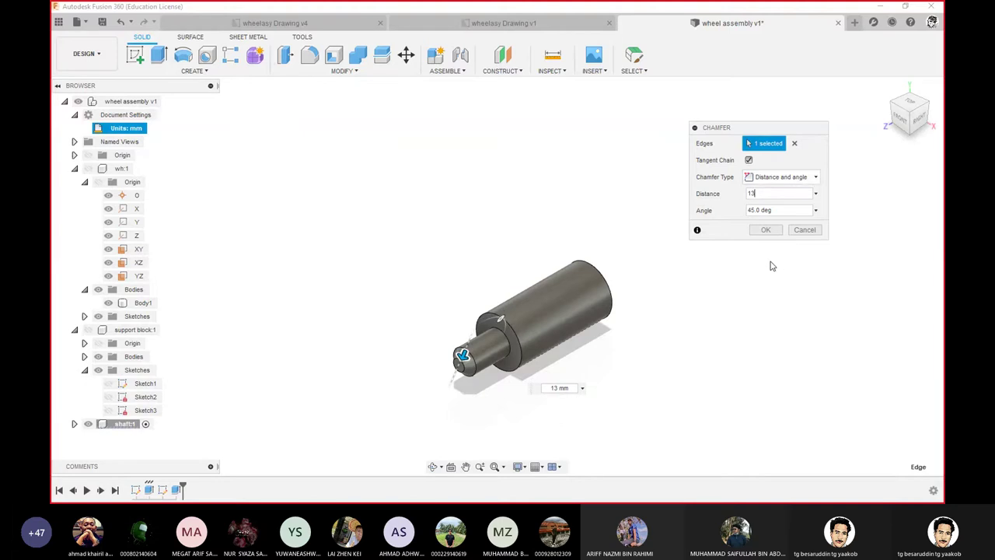
{"action": "left_click", "coordinate": [767, 230]}
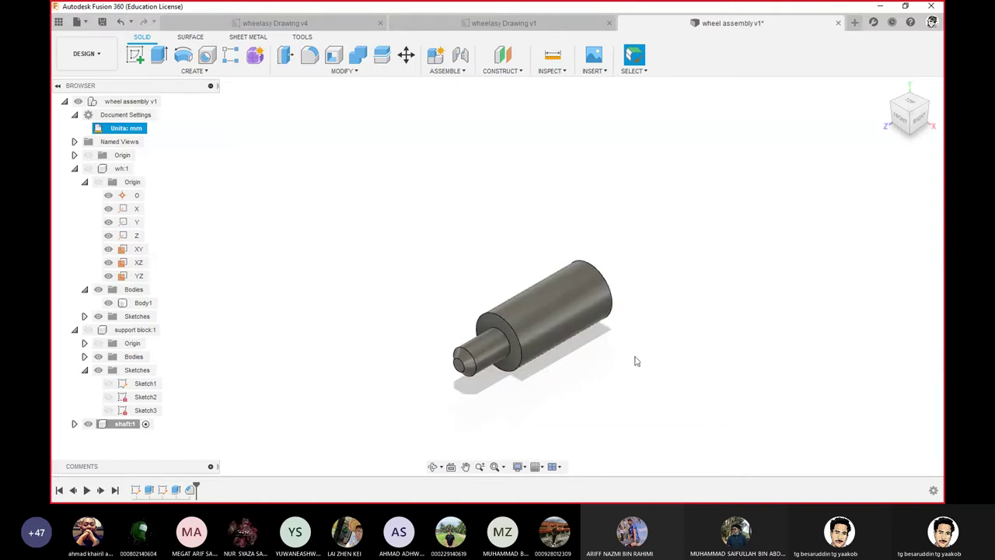
- Mirror the chamfer and the 88 mm step extrusion across the shaft's middle plane
{"action": "left_click", "coordinate": [206, 70]}
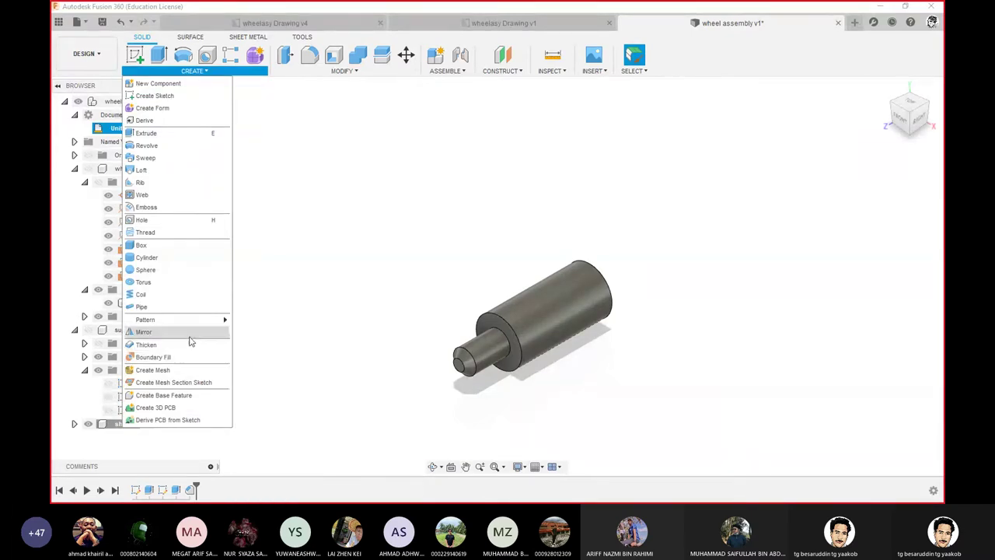
{"action": "left_click", "coordinate": [191, 333]}
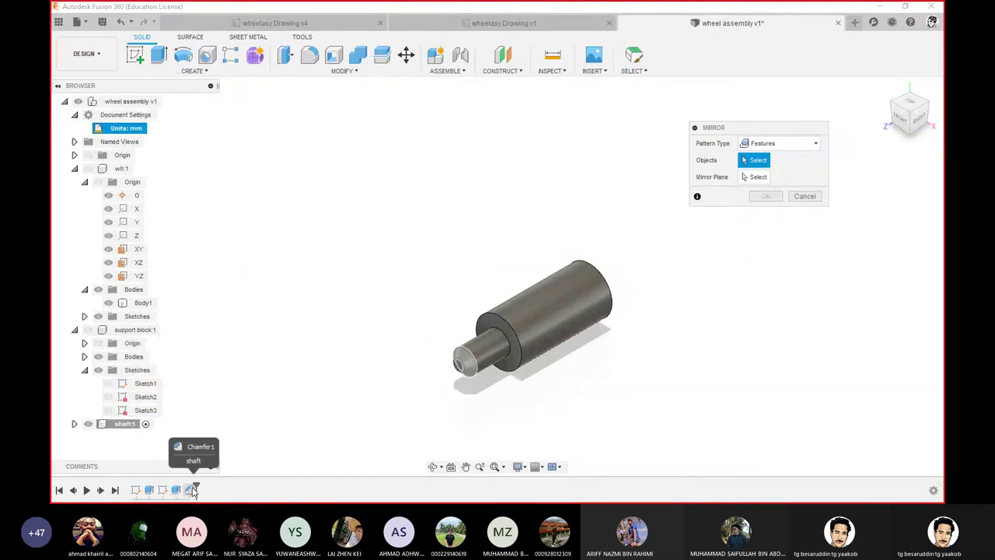
{"action": "left_click", "coordinate": [193, 489]}
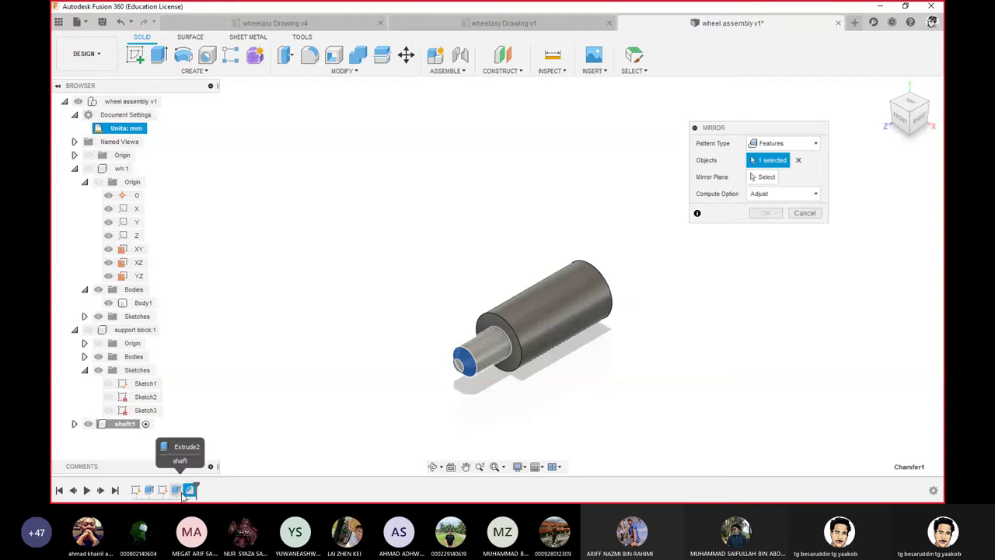
{"action": "left_click", "coordinate": [177, 492]}
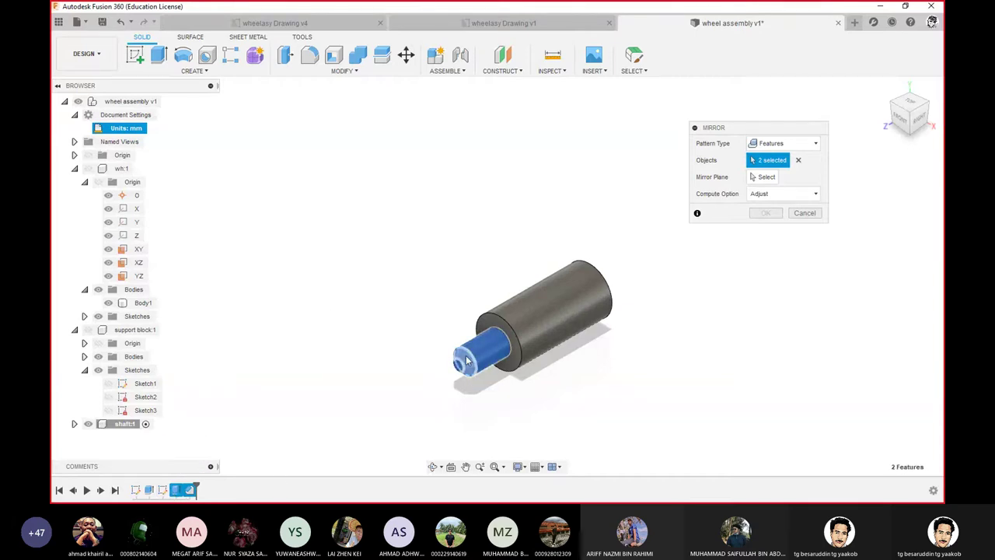
{"action": "left_click", "coordinate": [765, 178]}
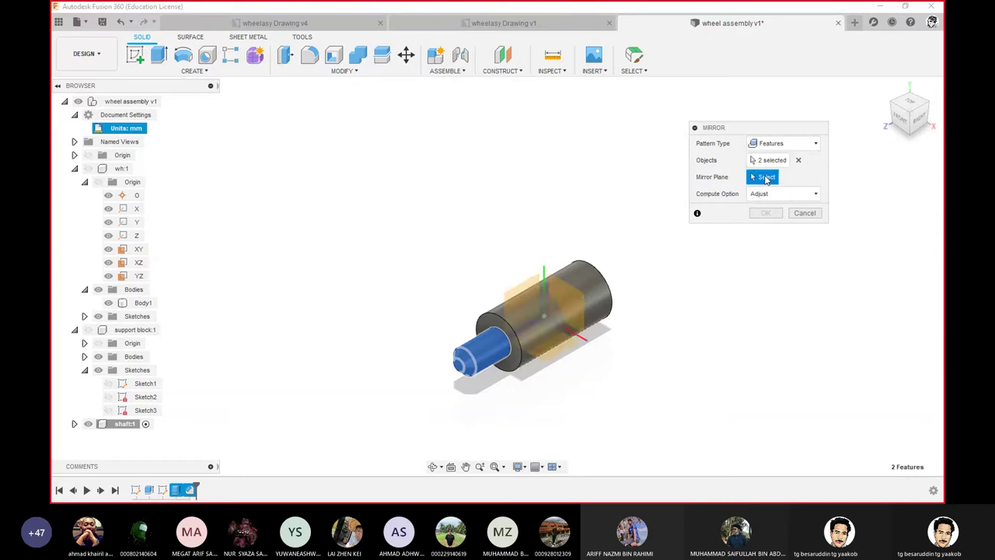
{"action": "left_click", "coordinate": [561, 303]}
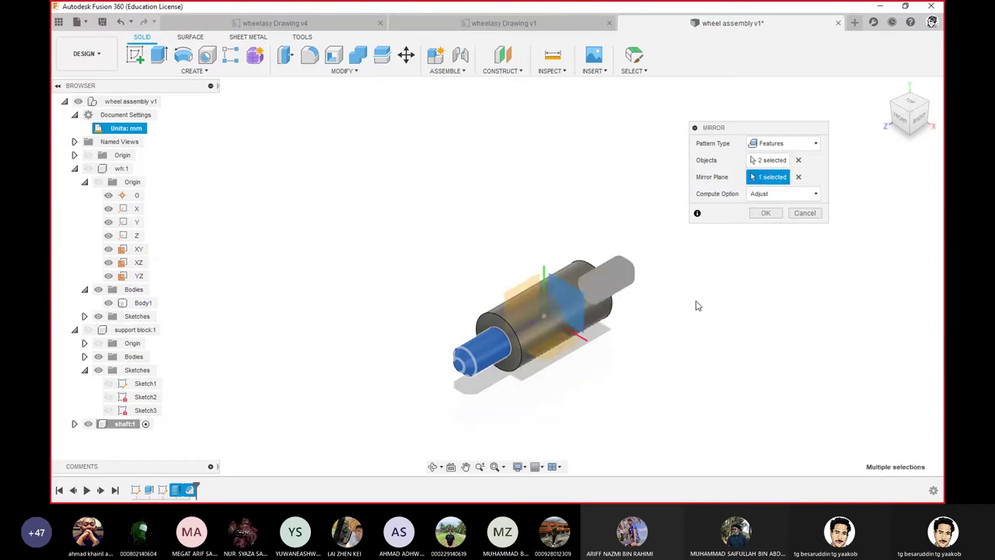
{"action": "left_click", "coordinate": [757, 211]}
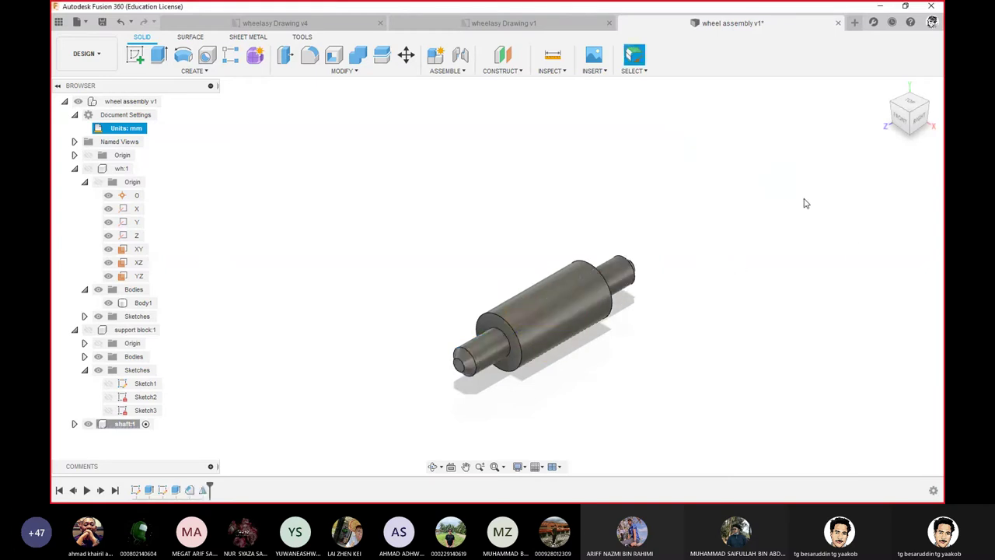
{"action": "mouse_move", "coordinate": [806, 203]}
{"action": "middle_mouse_down", "text": "shift"}
{"action": "mouse_move", "coordinate": [671, 211]}
{"action": "mouse_move", "coordinate": [637, 197]}
{"action": "mouse_move", "coordinate": [684, 169]}
{"action": "mouse_move", "coordinate": [725, 206]}
{"action": "mouse_move", "coordinate": [738, 269]}
{"action": "mouse_move", "coordinate": [813, 220]}
{"action": "mouse_move", "coordinate": [695, 158]}
{"action": "mouse_move", "coordinate": [630, 163]}
{"action": "mouse_move", "coordinate": [531, 235]}
{"action": "mouse_move", "coordinate": [518, 233]}
{"action": "middle_mouse_up", "text": "shift"}
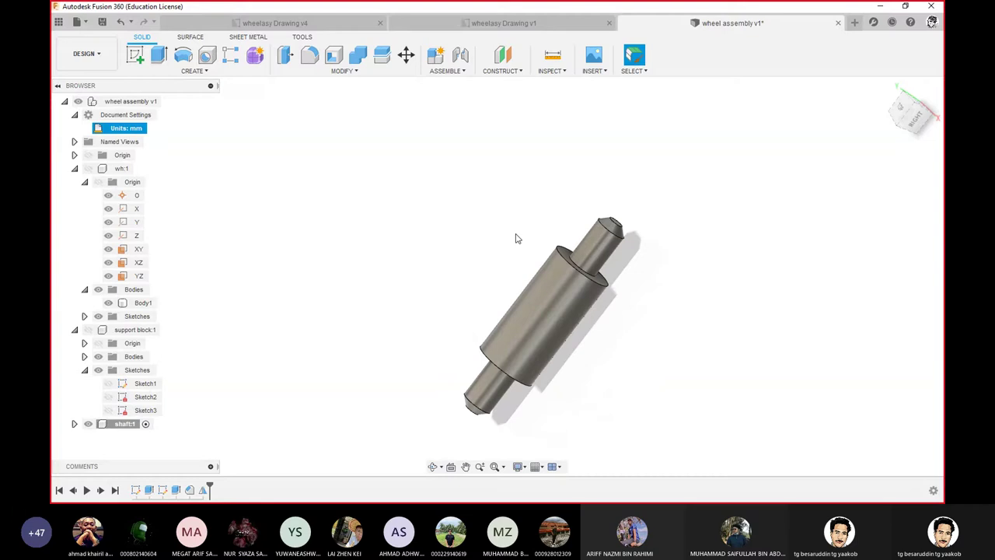
- Open the Appearance settings for the shaft body
{"action": "left_click", "coordinate": [557, 302]}
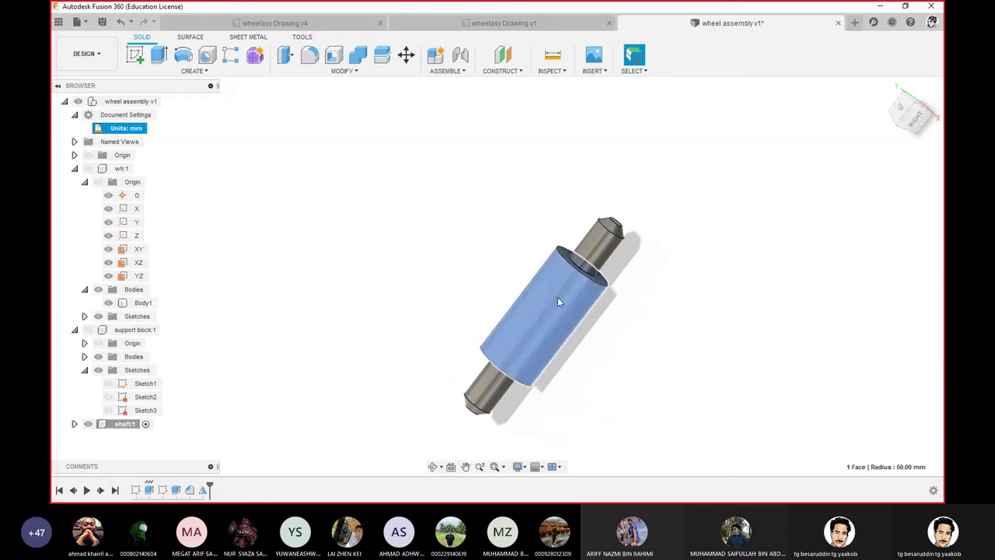
{"action": "right_click", "coordinate": [557, 302]}
{"action": "left_click", "coordinate": [528, 321]}
{"action": "right_click", "coordinate": [552, 318]}
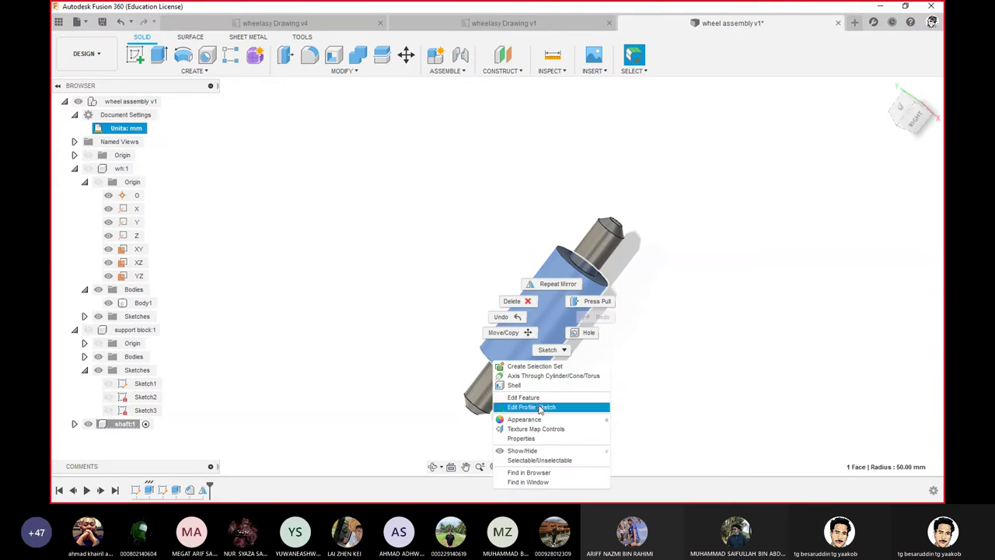
{"action": "left_click", "coordinate": [535, 419]}
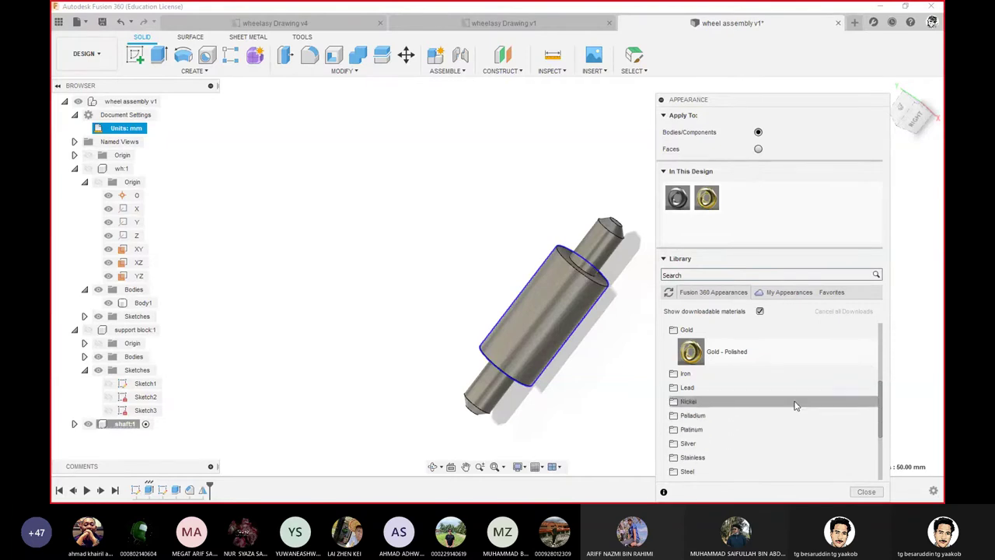
- Apply a Copper metal appearance to the central cylinder, then close the Appearance panel
{"action": "left_click_drag", "start_coordinate": [883, 405], "coordinate": [885, 351]}
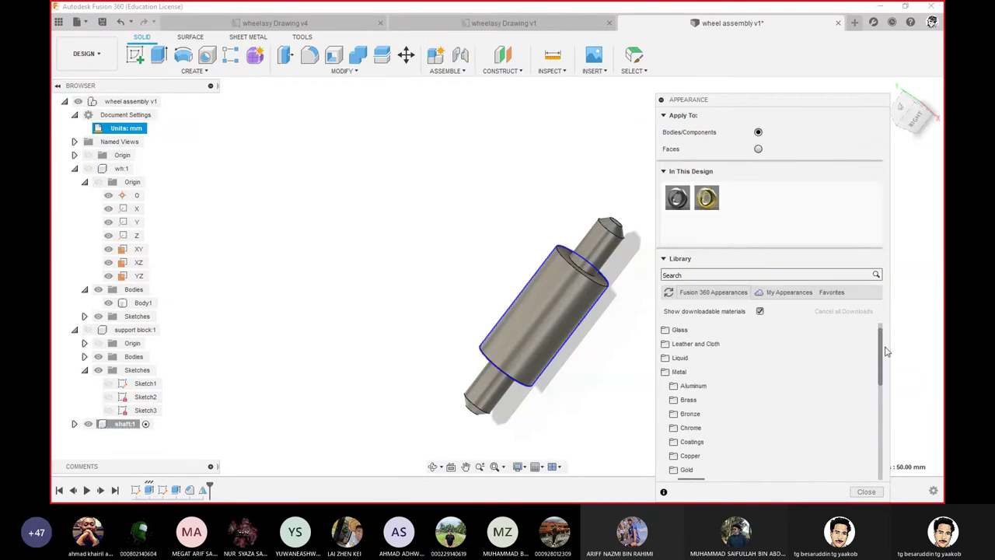
{"action": "left_click", "coordinate": [673, 403]}
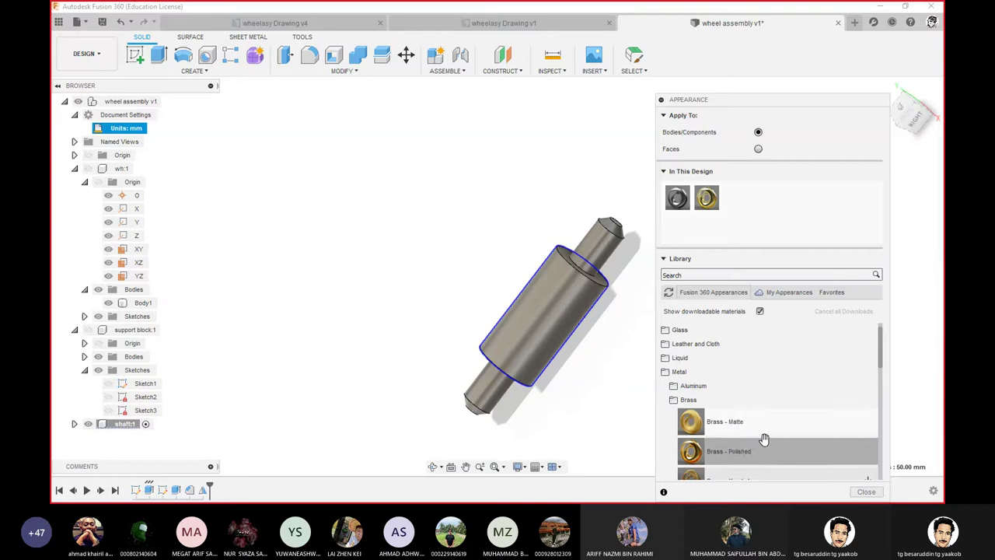
{"action": "scroll", "coordinate": [772, 433], "scroll_direction": "down", "scroll_amount": 1}
{"action": "scroll", "coordinate": [774, 433], "scroll_direction": "down", "scroll_amount": 1}
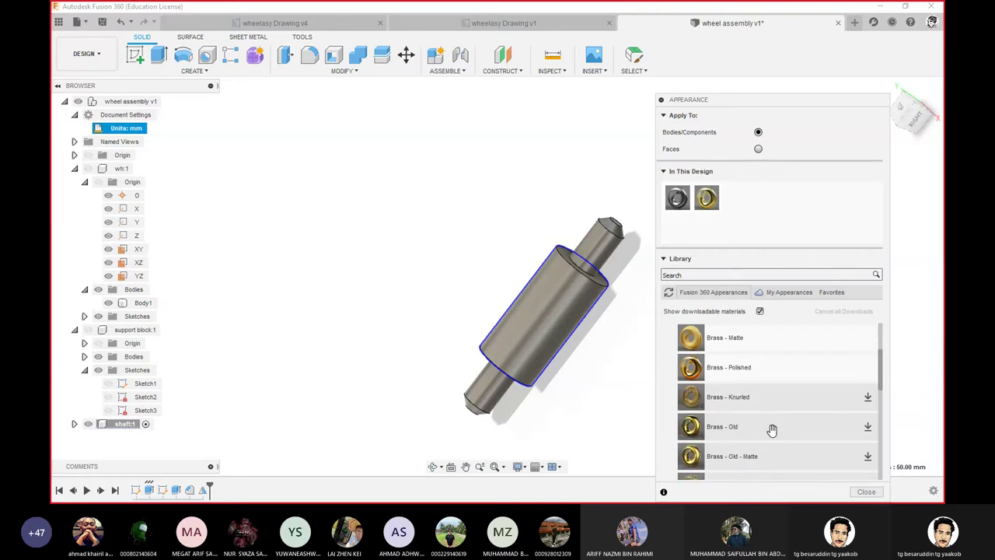
{"action": "scroll", "coordinate": [769, 428], "scroll_direction": "up", "scroll_amount": 2}
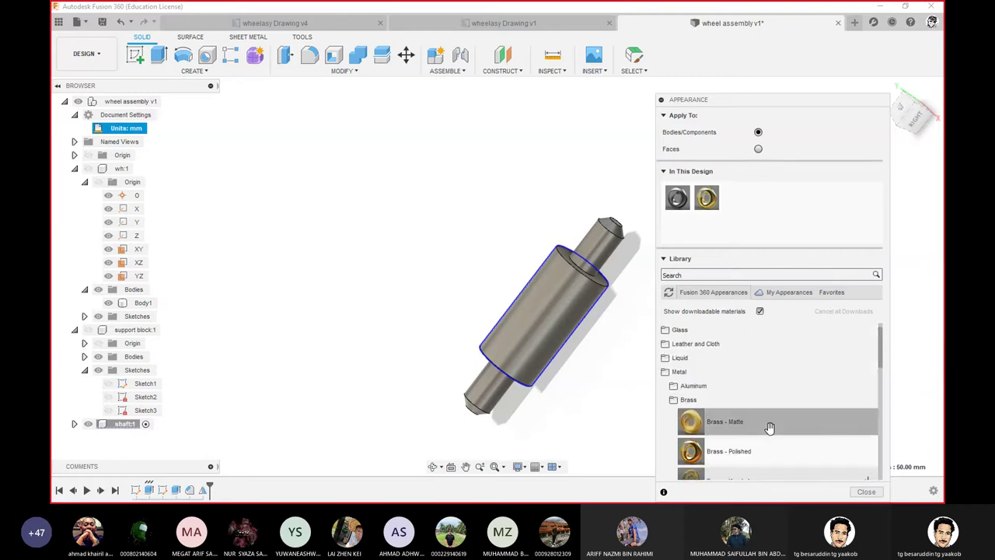
{"action": "scroll", "coordinate": [768, 420], "scroll_direction": "down", "scroll_amount": 2}
{"action": "scroll", "coordinate": [764, 400], "scroll_direction": "down", "scroll_amount": 3}
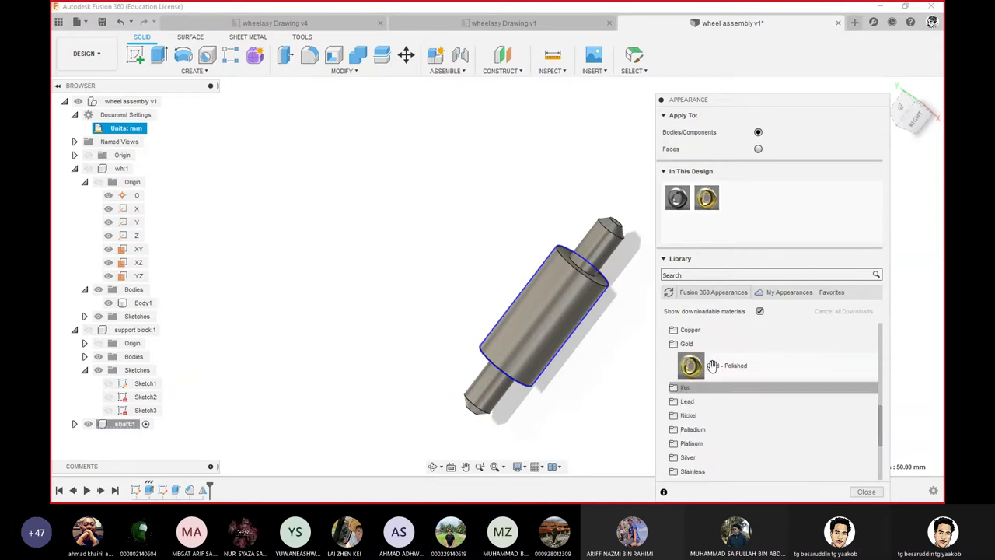
{"action": "left_click", "coordinate": [688, 331]}
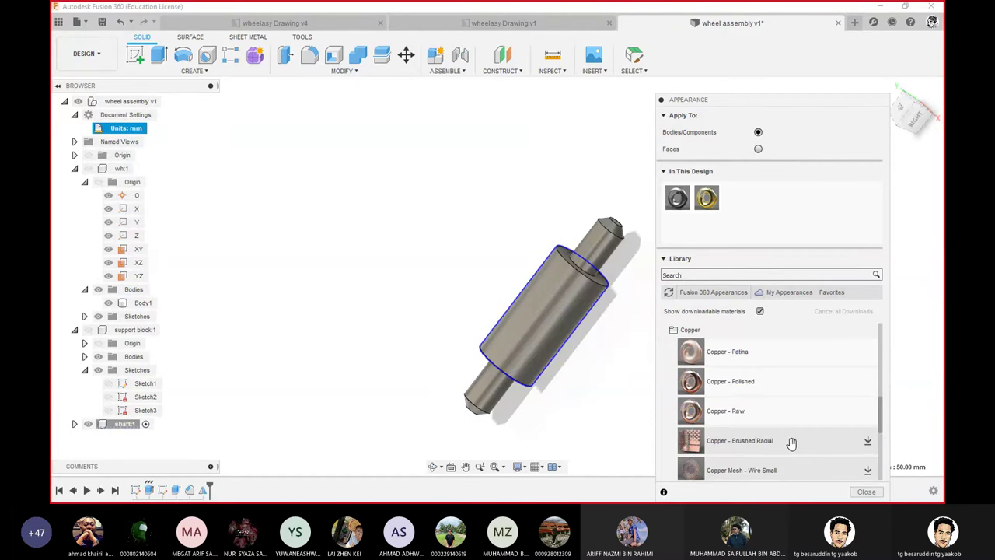
{"action": "left_click_drag", "start_coordinate": [692, 382], "coordinate": [544, 344]}
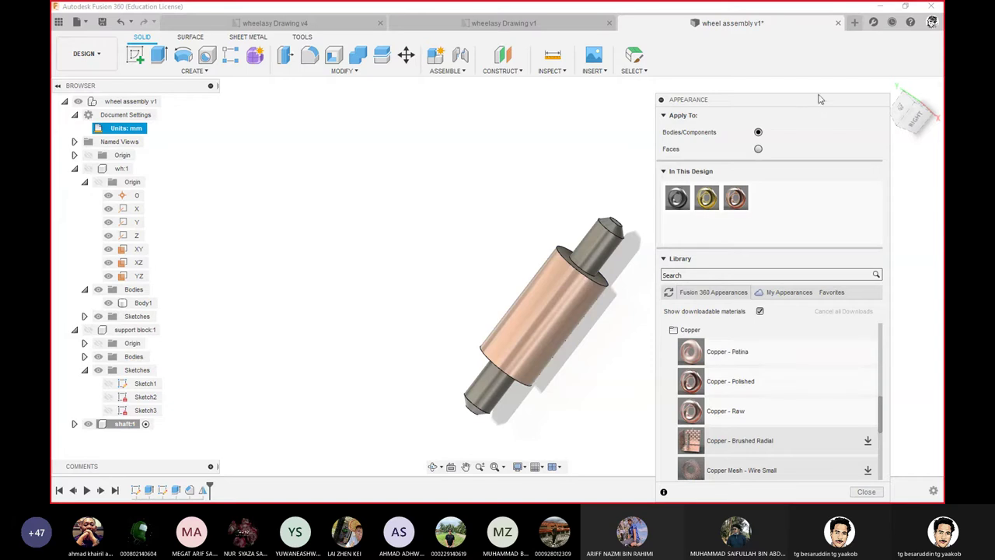
{"action": "left_click_drag", "start_coordinate": [818, 107], "coordinate": [801, 65]}
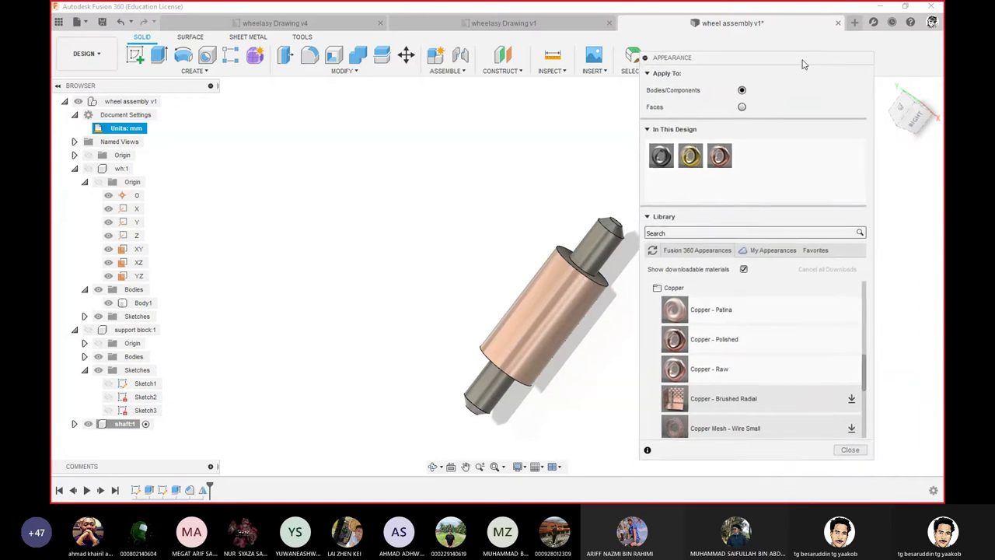
{"action": "left_click", "coordinate": [850, 449]}
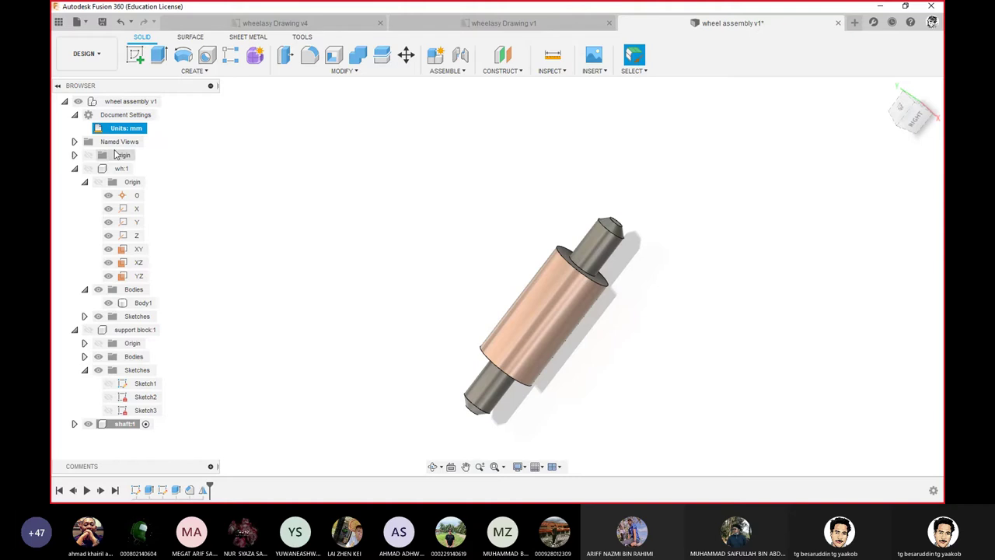
- Add a new component under the wheel assembly root and name it 'spacer'
{"action": "right_click", "coordinate": [125, 104]}
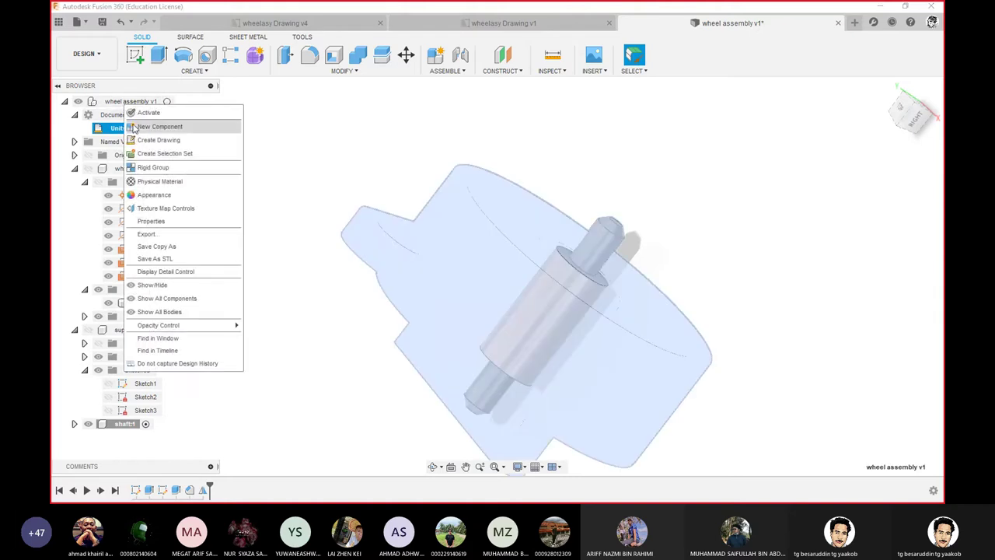
{"action": "left_click", "coordinate": [134, 128]}
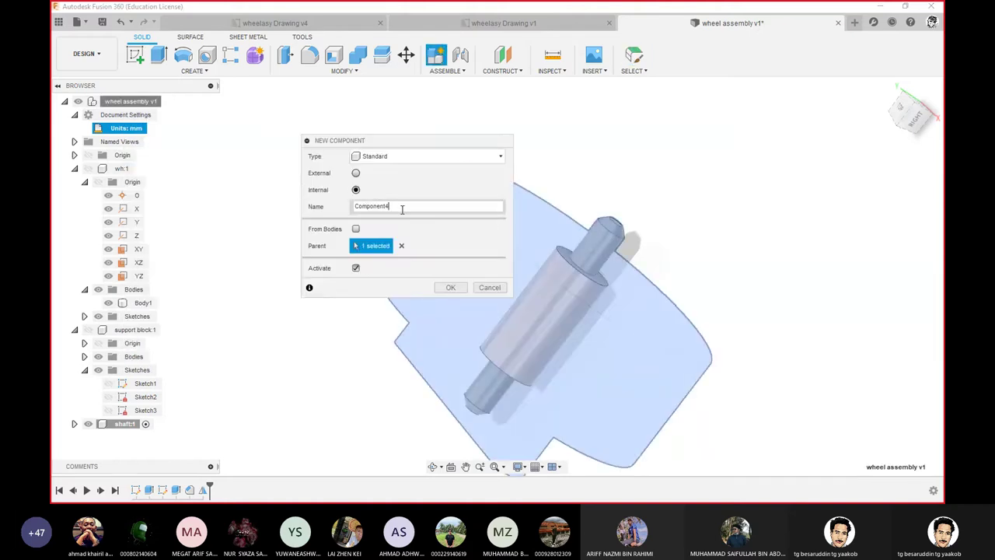
{"action": "left_click_drag", "start_coordinate": [402, 208], "coordinate": [288, 196]}
{"action": "type", "text": "s"}
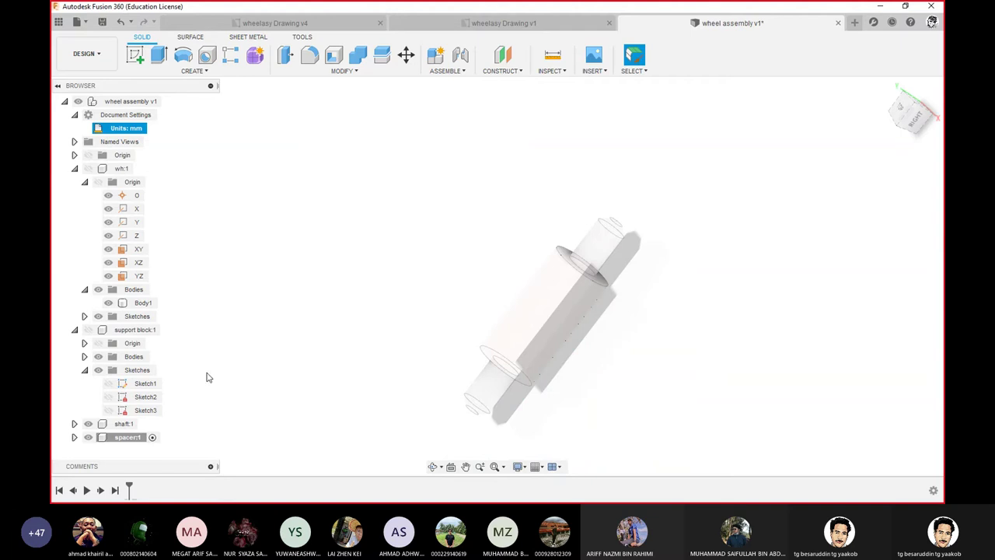
- Hide shaft:1 and start a new sketch, returning to the home view
{"action": "left_click", "coordinate": [88, 424]}
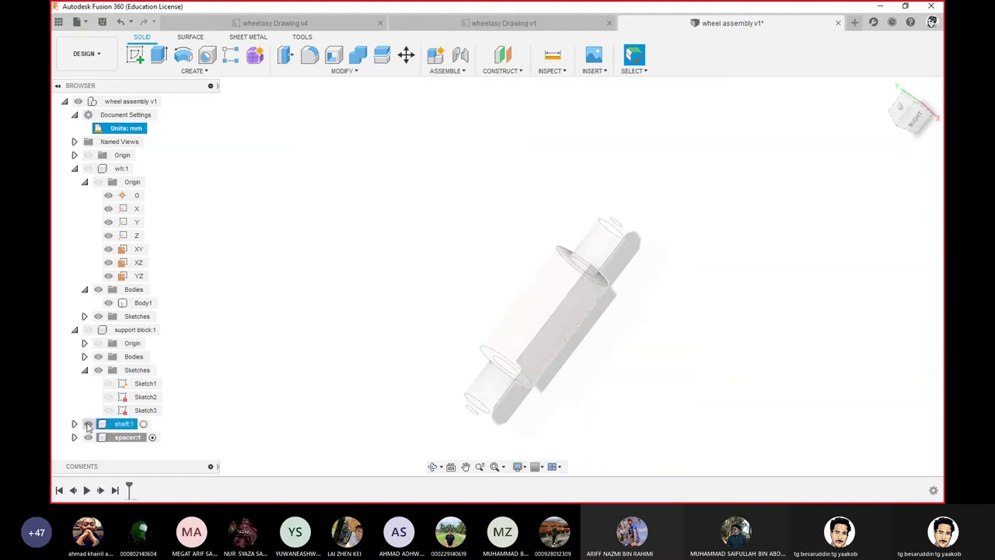
{"action": "left_click", "coordinate": [88, 424]}
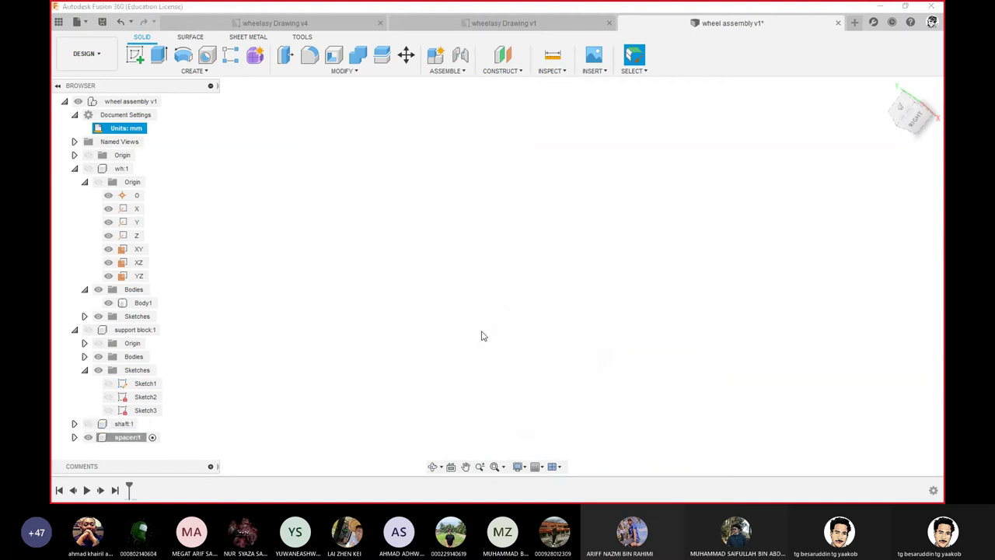
{"action": "left_click", "coordinate": [134, 55]}
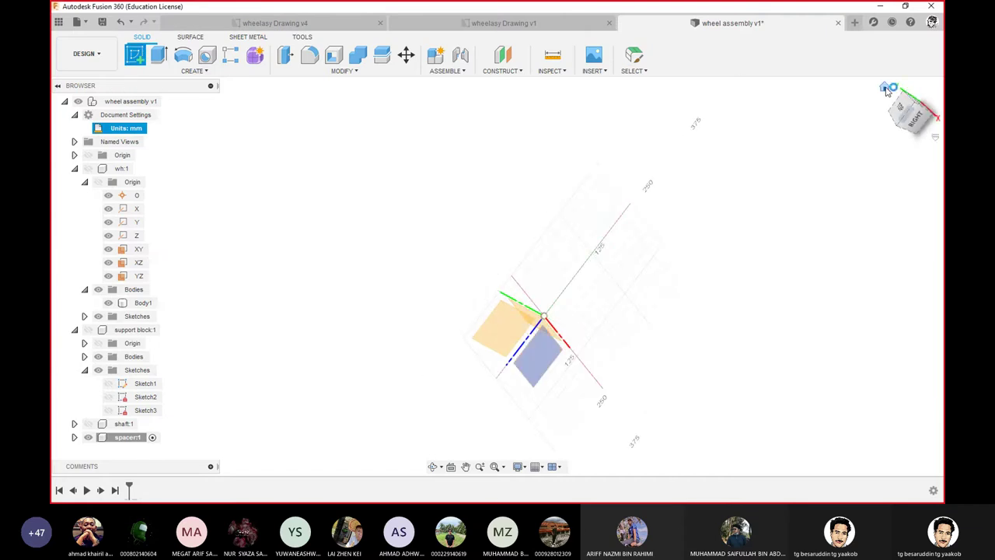
{"action": "left_click", "coordinate": [886, 91]}
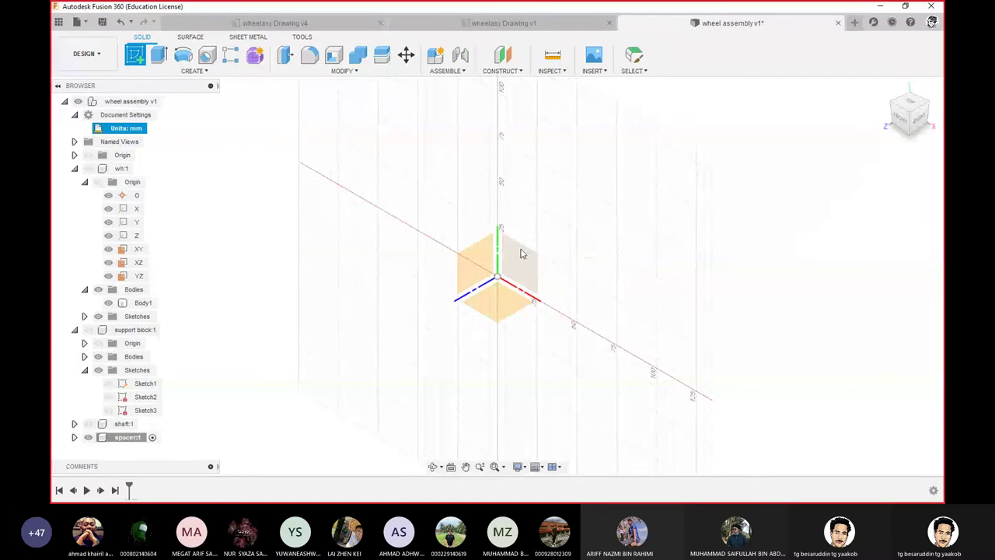
- Sketch on the front plane and begin a Center Diameter Circle centred at the origin
{"action": "left_click", "coordinate": [527, 250]}
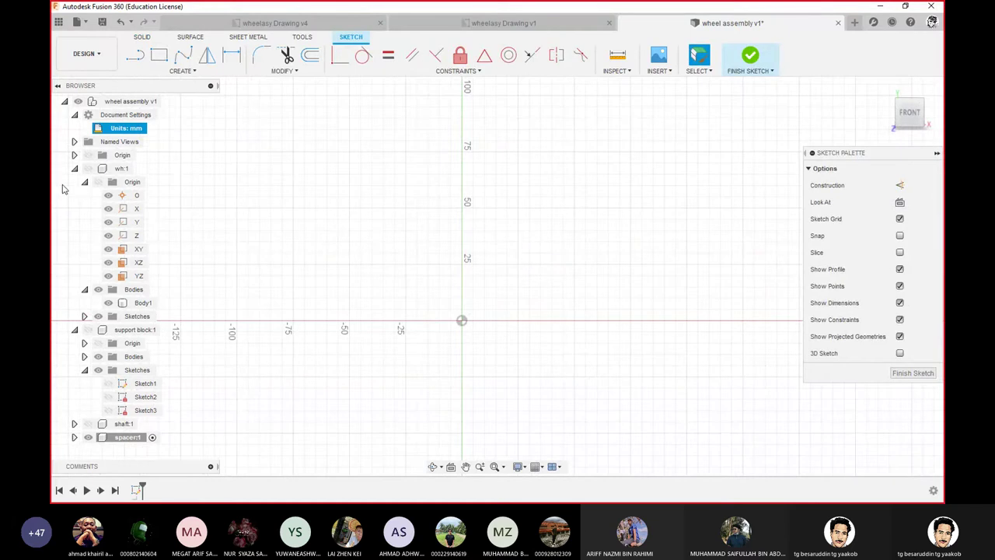
{"action": "key", "text": "s"}
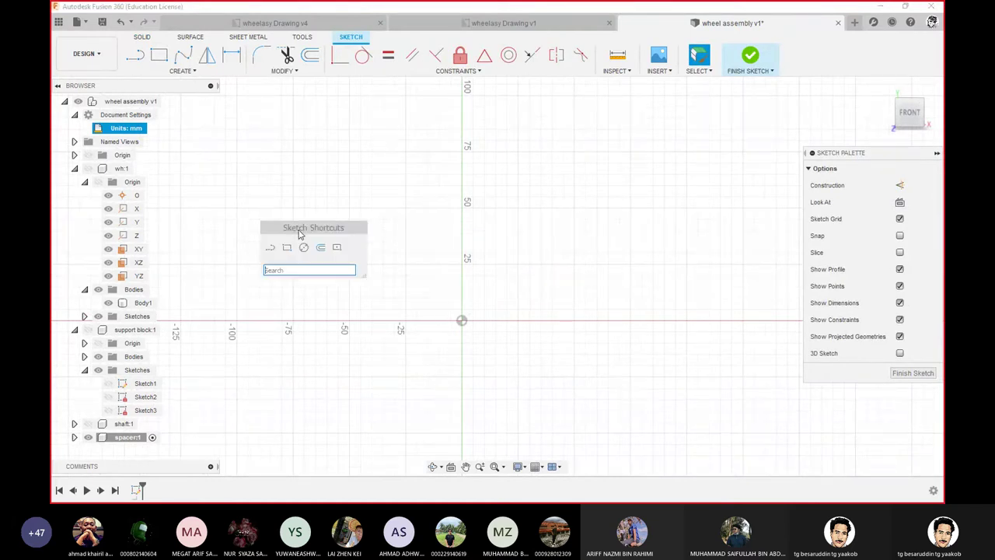
{"action": "left_click", "coordinate": [304, 247]}
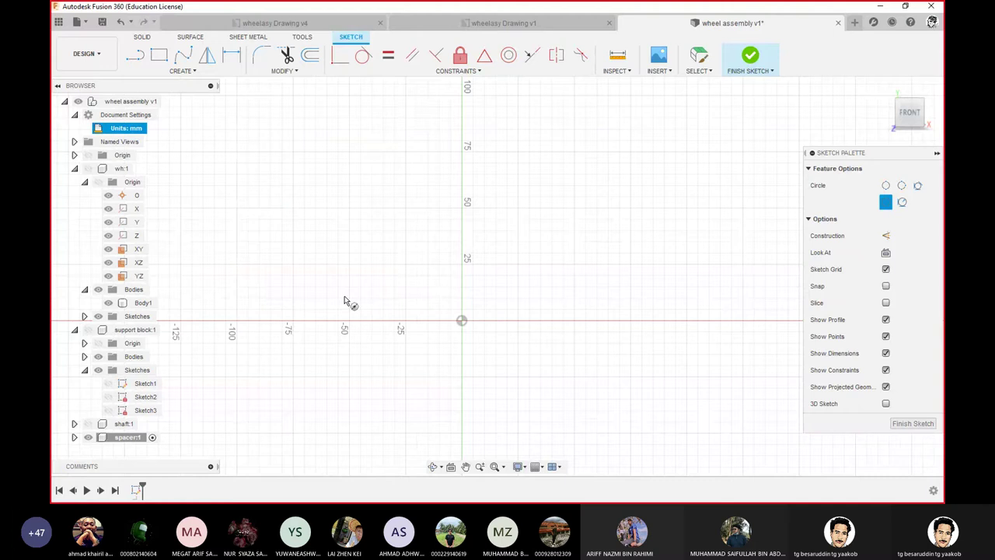
{"action": "left_click", "coordinate": [461, 322]}
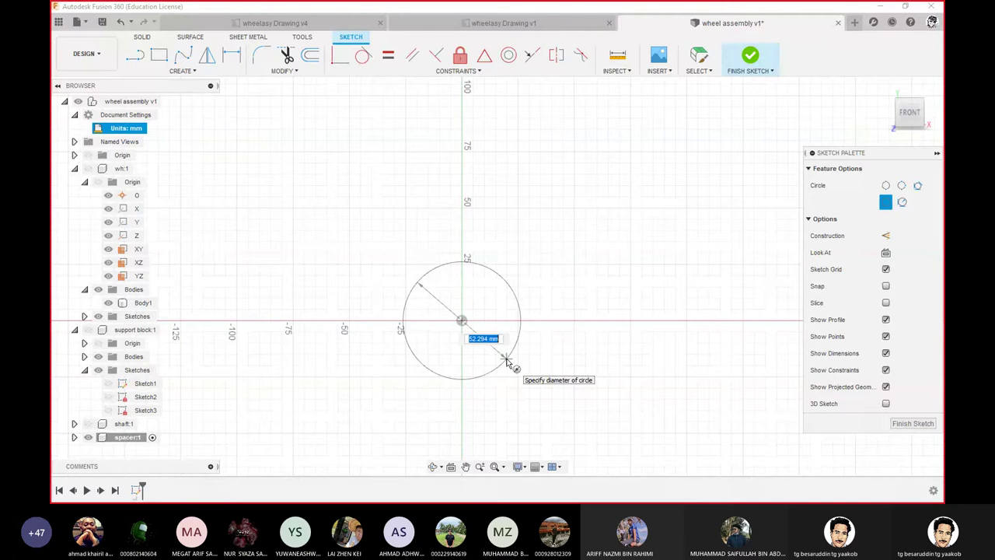
- Set the sketch circle diameter to 125 mm and finish the sketch
{"action": "type", "text": "125"}
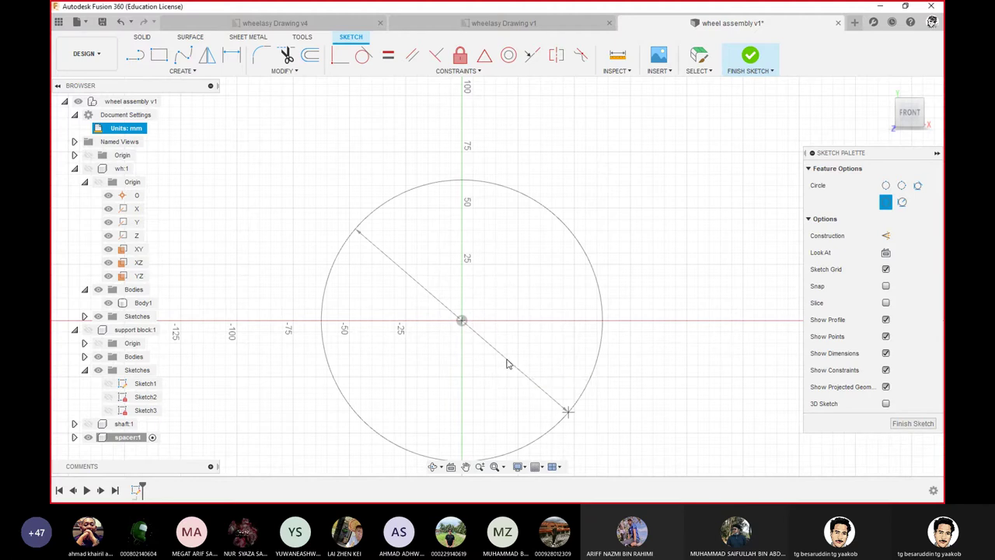
{"action": "key", "text": "Return"}
{"action": "left_click", "coordinate": [751, 63]}
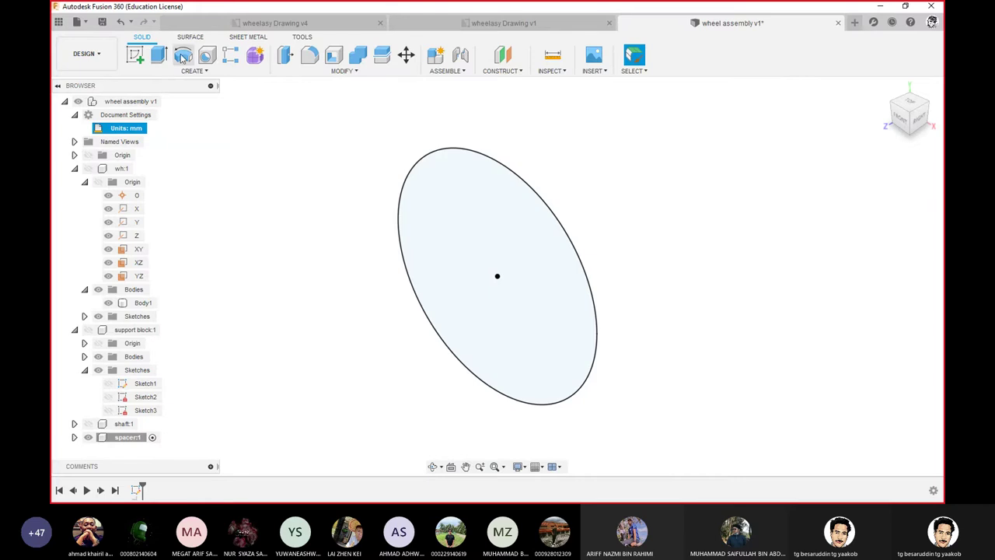
- Extrude the 125 mm circle profile 2 mm into a solid disc
{"action": "left_click", "coordinate": [158, 54]}
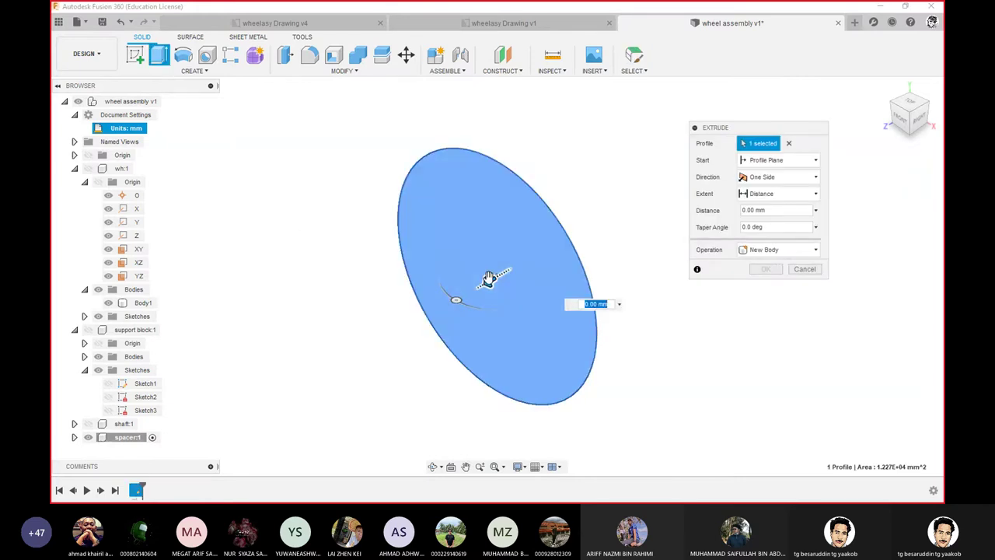
{"action": "left_click_drag", "start_coordinate": [490, 281], "coordinate": [440, 305]}
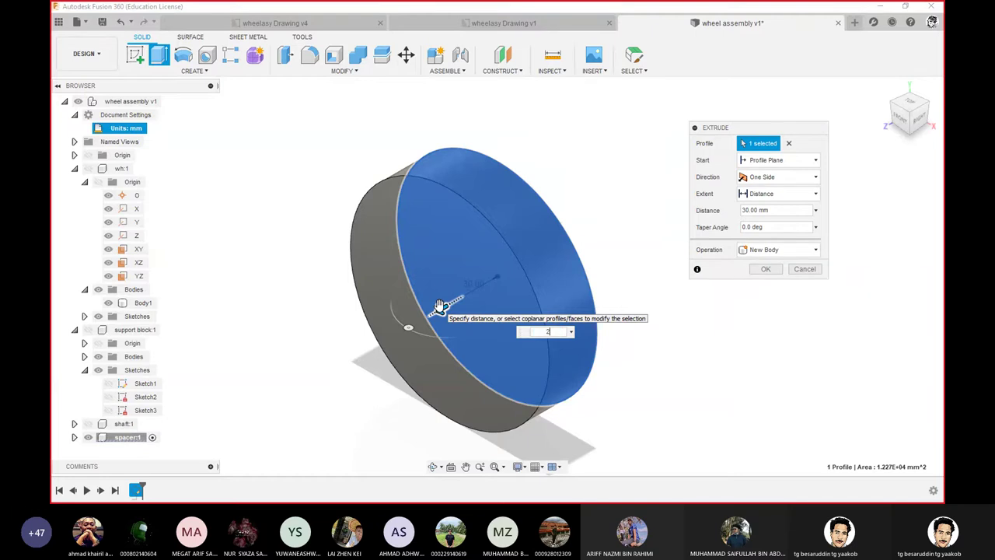
{"action": "type", "text": "2"}
{"action": "key", "text": "Return"}
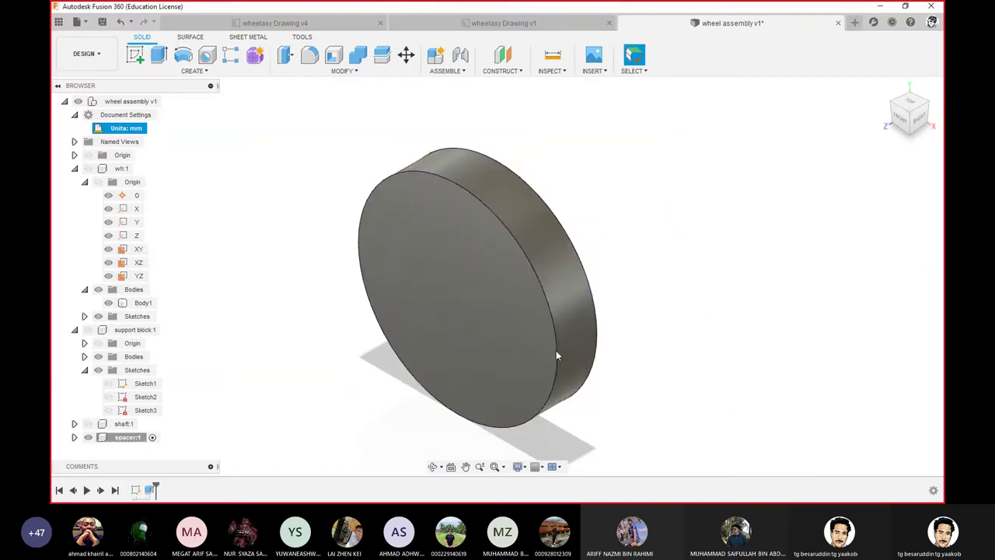
{"action": "left_click", "coordinate": [488, 304]}
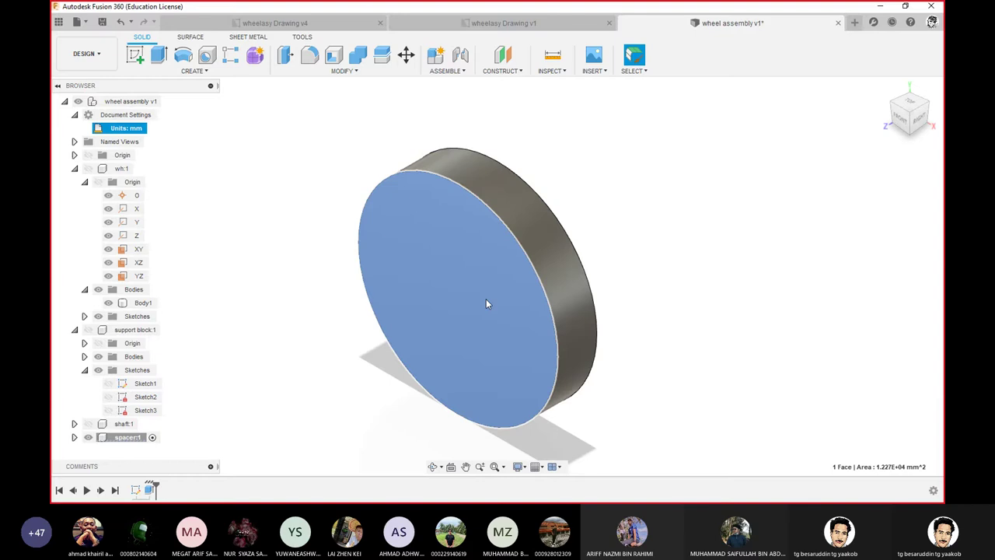
- Sketch an 85 mm centre-diameter circle at the origin on the disc's front face
{"action": "right_click", "coordinate": [469, 307]}
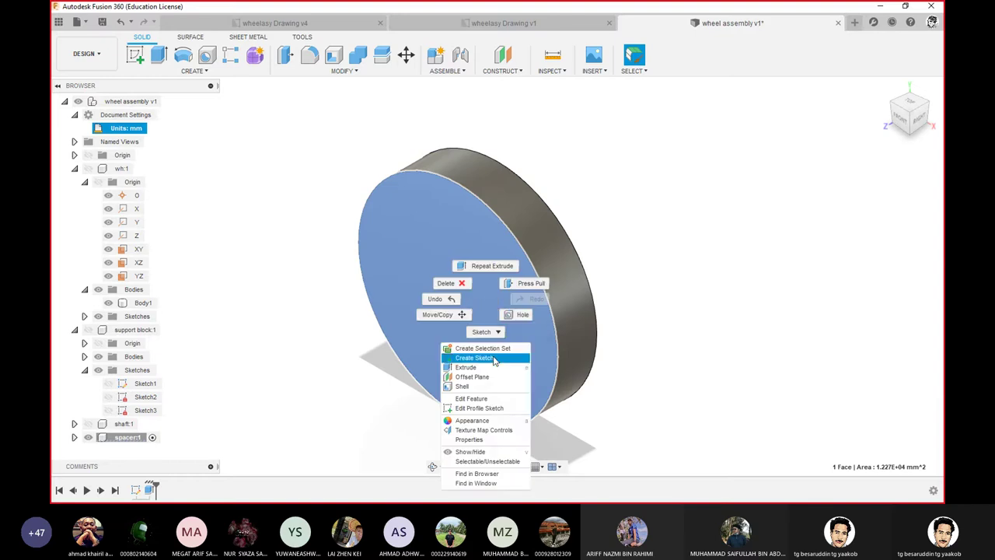
{"action": "key", "text": "Escape"}
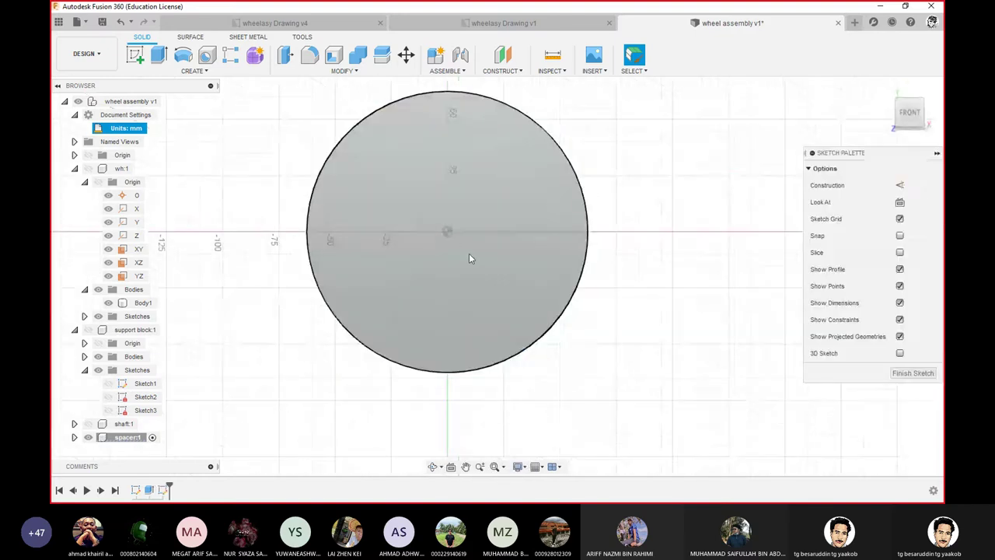
{"action": "key", "text": "s"}
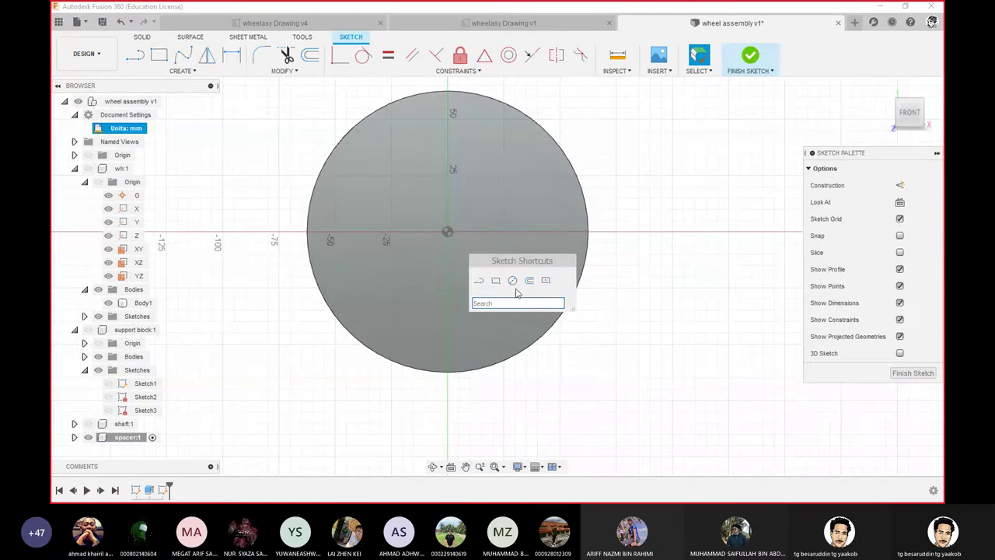
{"action": "left_click", "coordinate": [512, 280]}
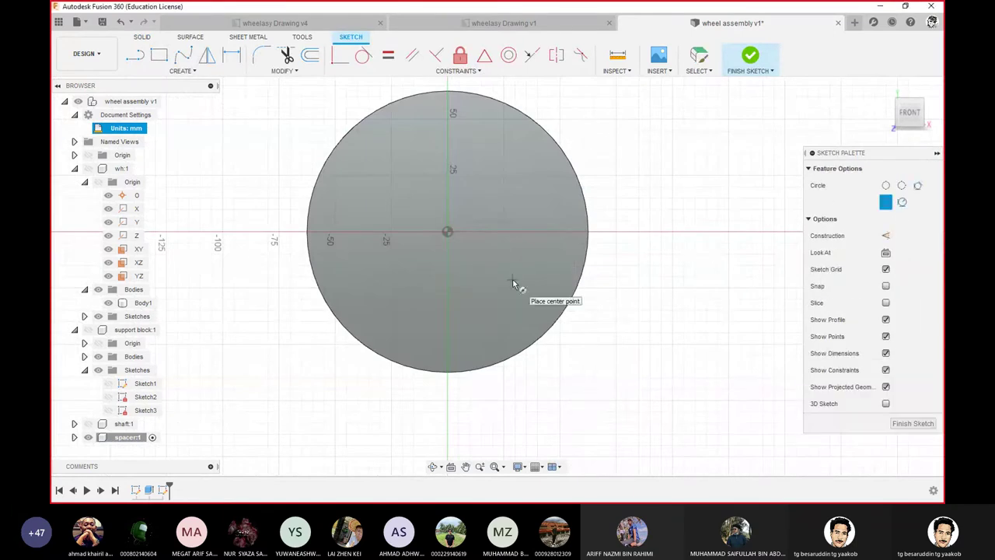
{"action": "left_click", "coordinate": [447, 233]}
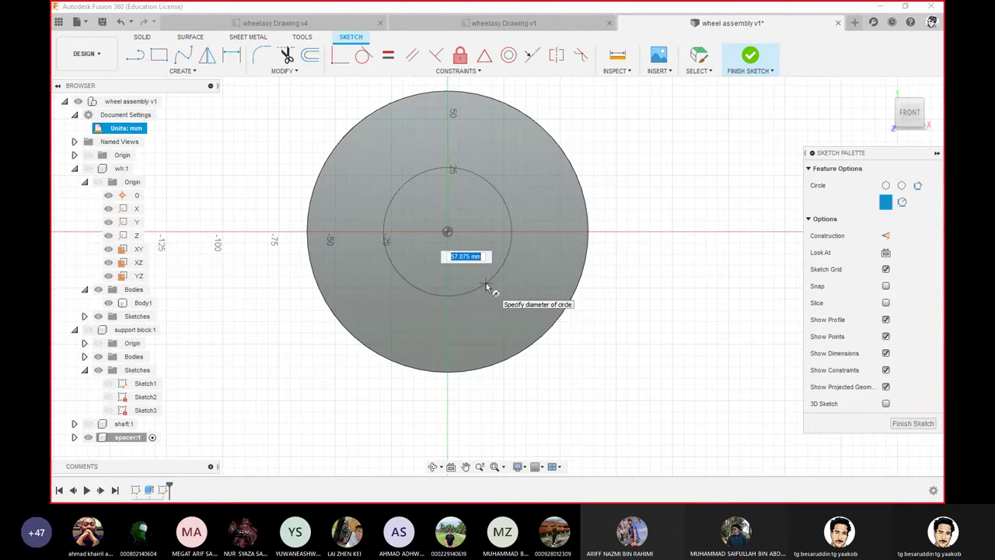
{"action": "type", "text": "85"}
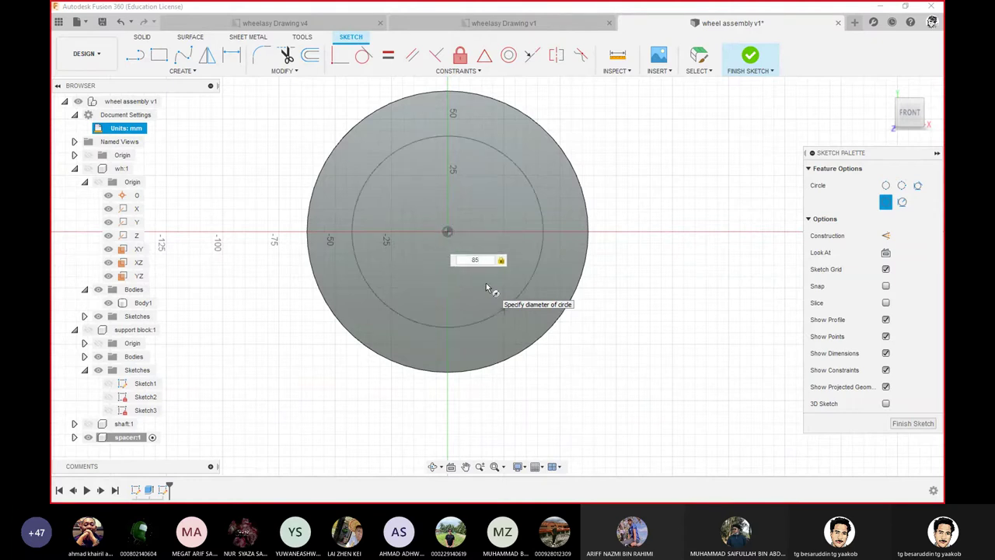
{"action": "key", "text": "Tab"}
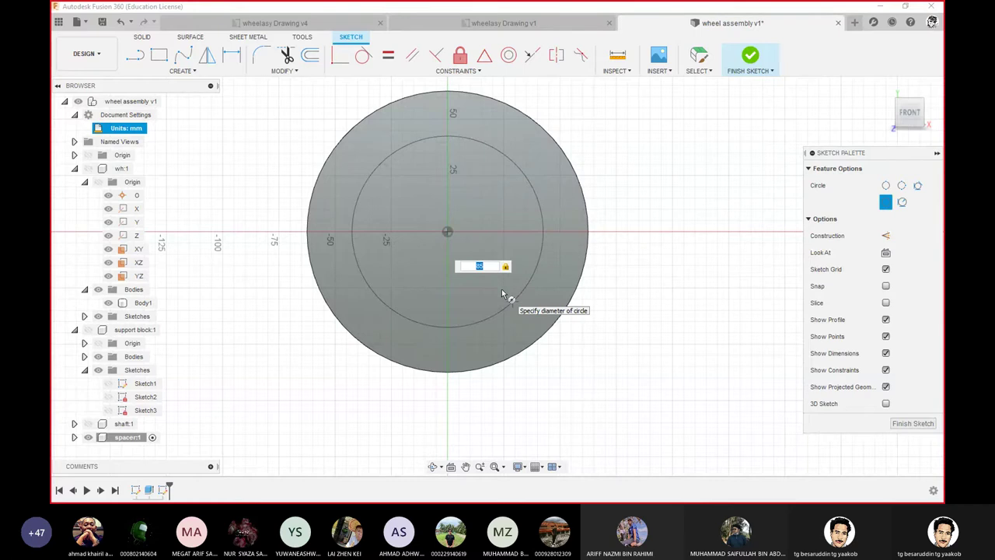
{"action": "key", "text": "Return"}
{"action": "left_click", "coordinate": [752, 56]}
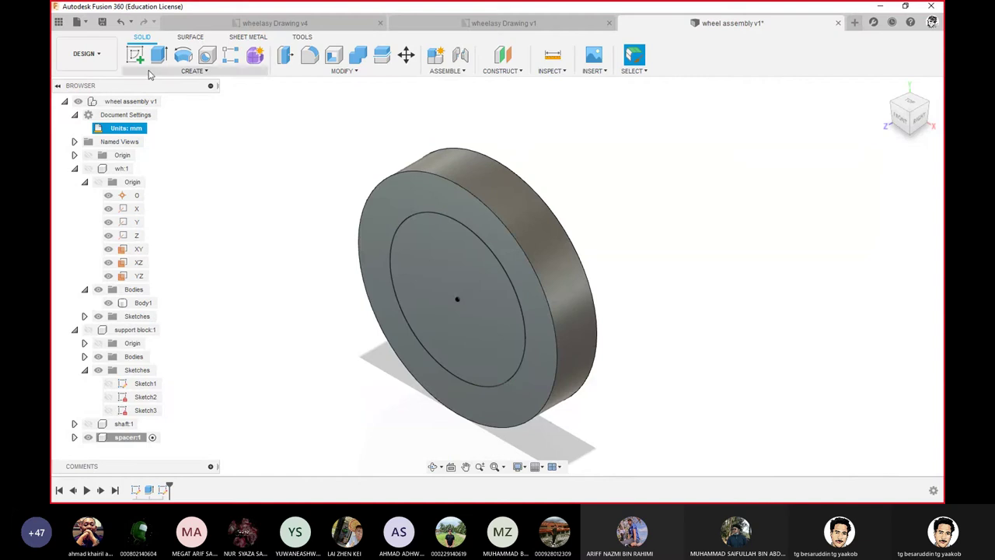
- Extrude the 85 mm circle 50 mm outward as a boss on the disc
{"action": "left_click", "coordinate": [159, 55]}
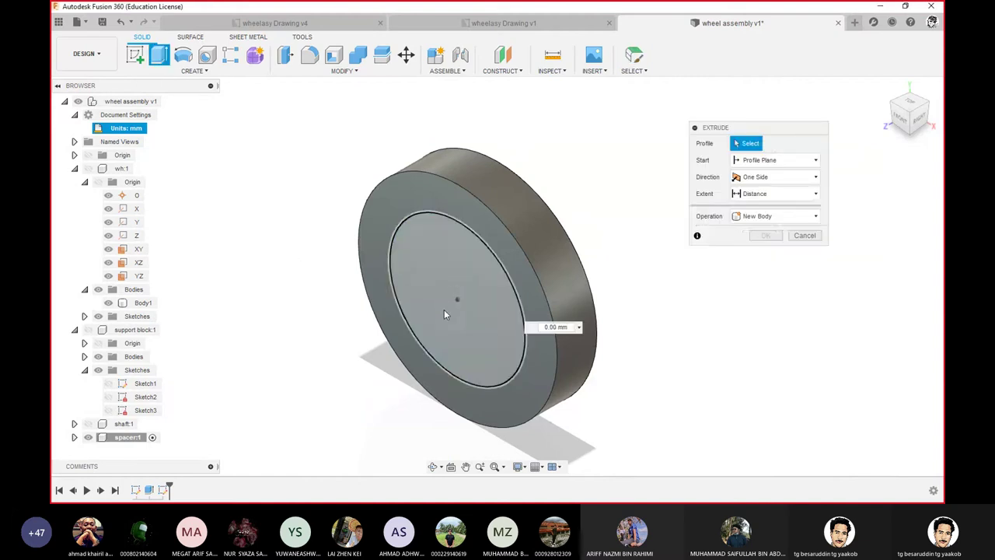
{"action": "left_click", "coordinate": [444, 310]}
{"action": "left_click_drag", "start_coordinate": [449, 307], "coordinate": [335, 347]}
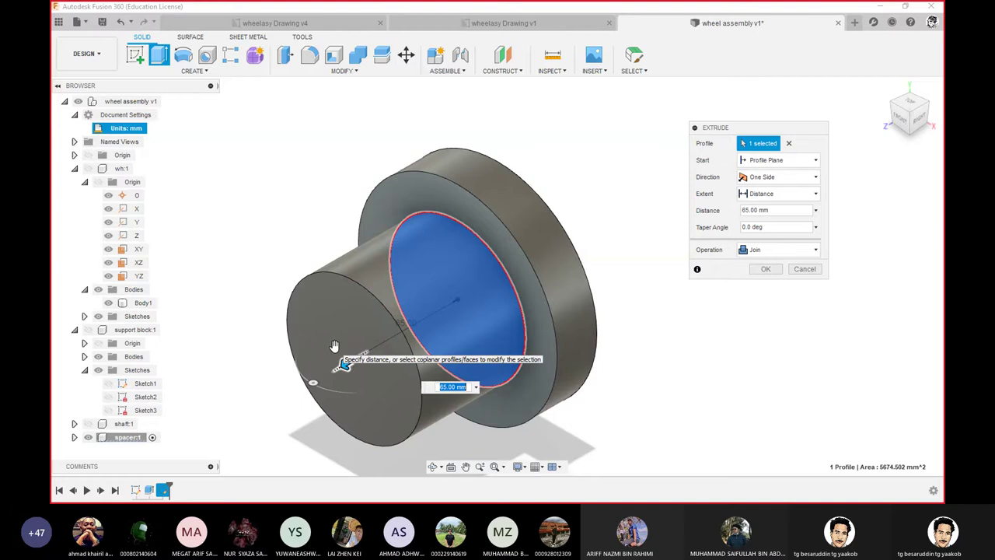
{"action": "type", "text": "5"}
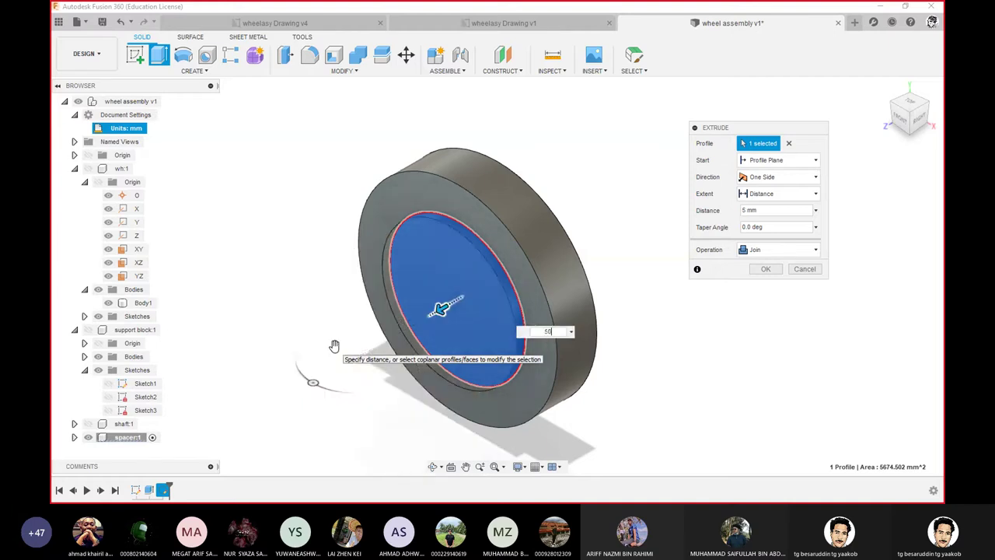
{"action": "type", "text": "0"}
{"action": "key", "text": "Return"}
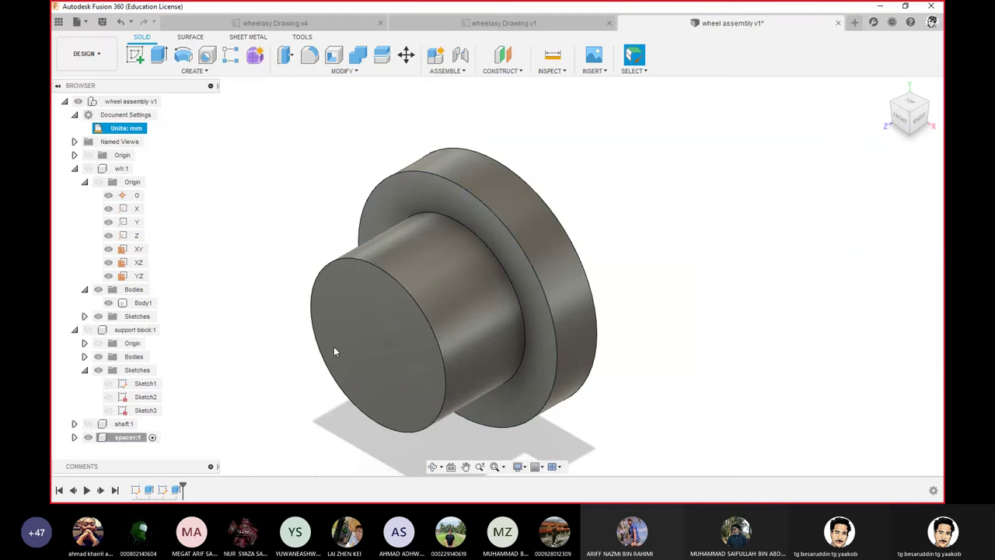
{"action": "middle_click_drag", "start_coordinate": [605, 296], "coordinate": [660, 268]}
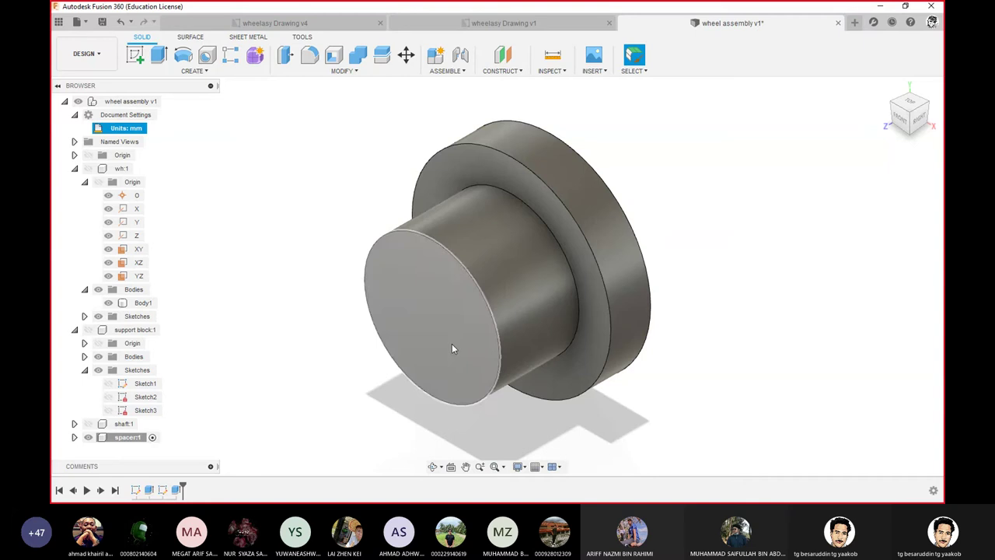
- Add a simple 50 mm hole with All extents, centred on the boss, then return Home
{"action": "left_click", "coordinate": [207, 56]}
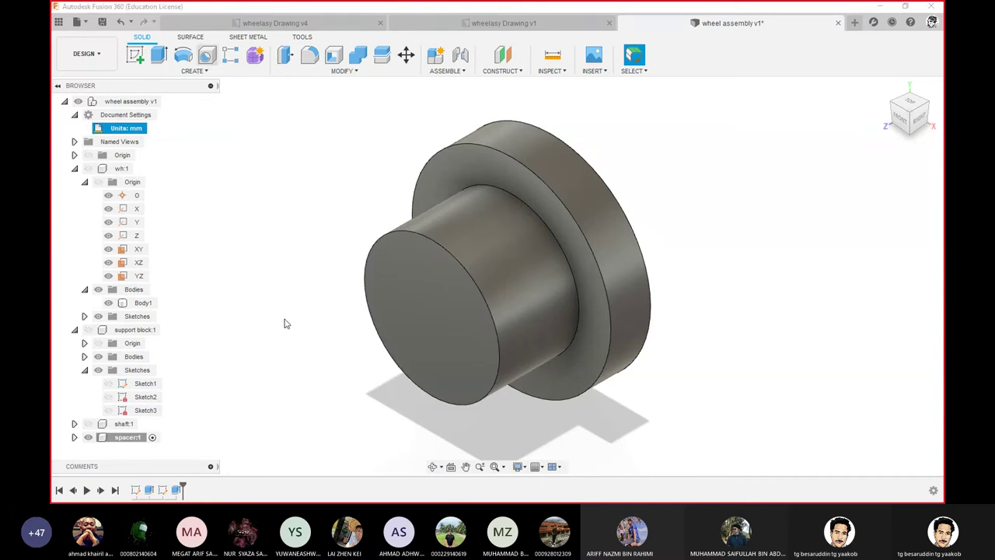
{"action": "left_click", "coordinate": [447, 319]}
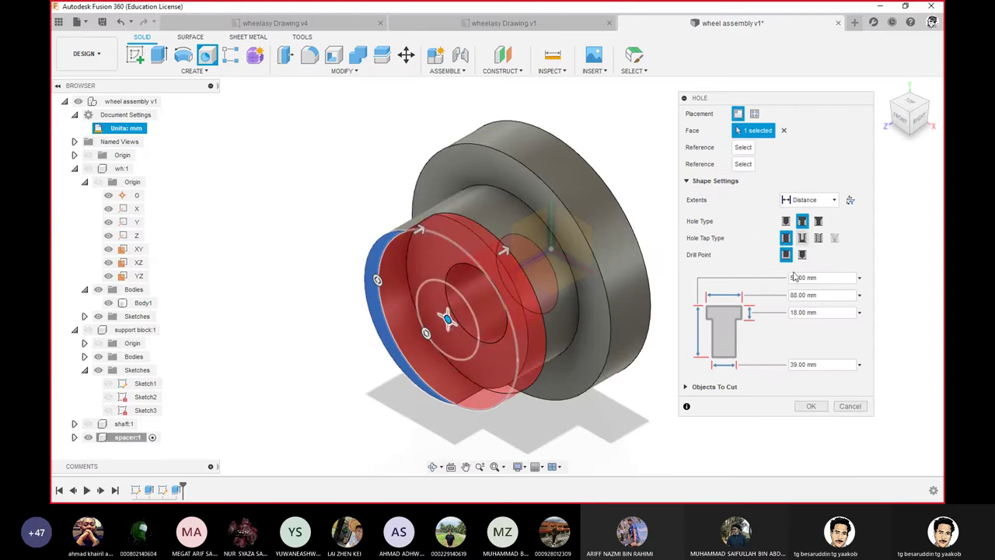
{"action": "left_click", "coordinate": [789, 223]}
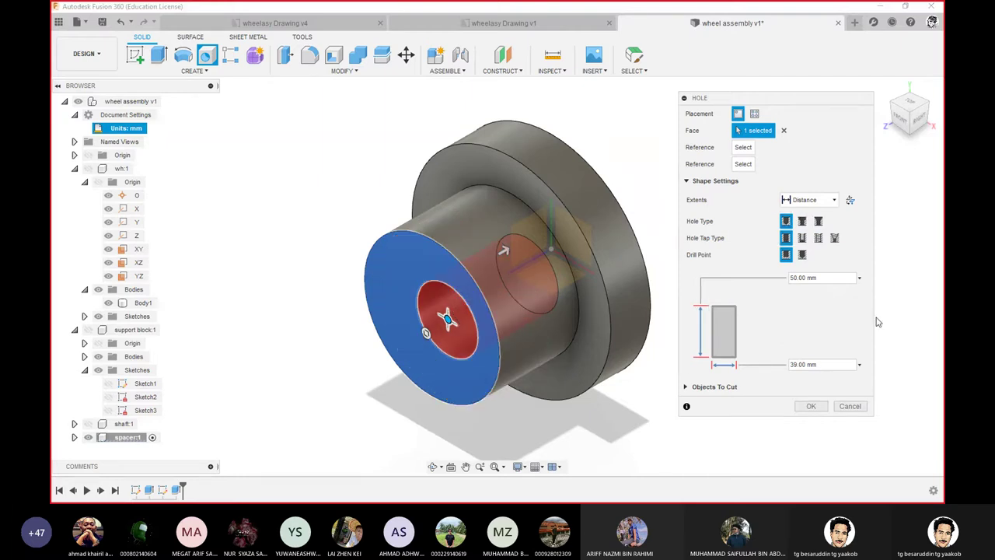
{"action": "left_click", "coordinate": [803, 363]}
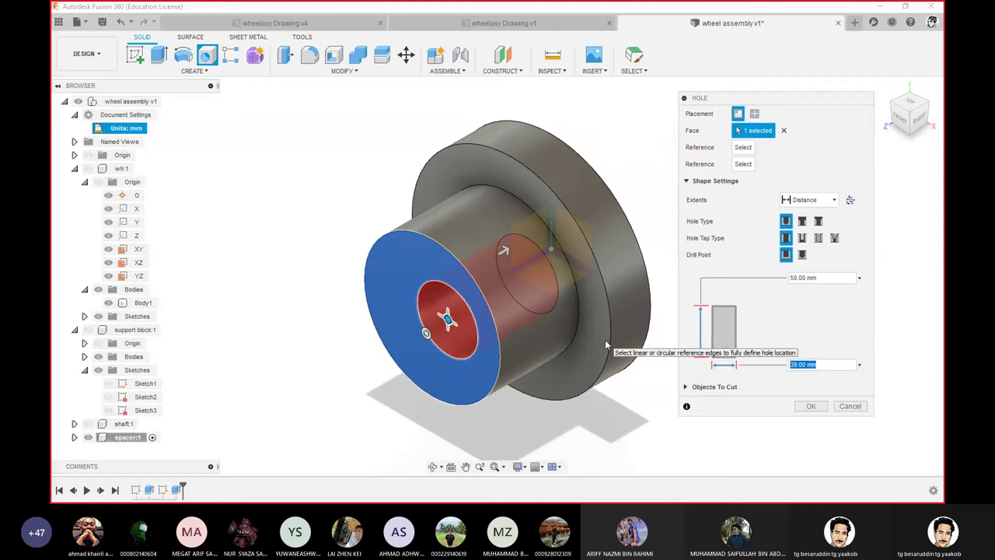
{"action": "type", "text": "50"}
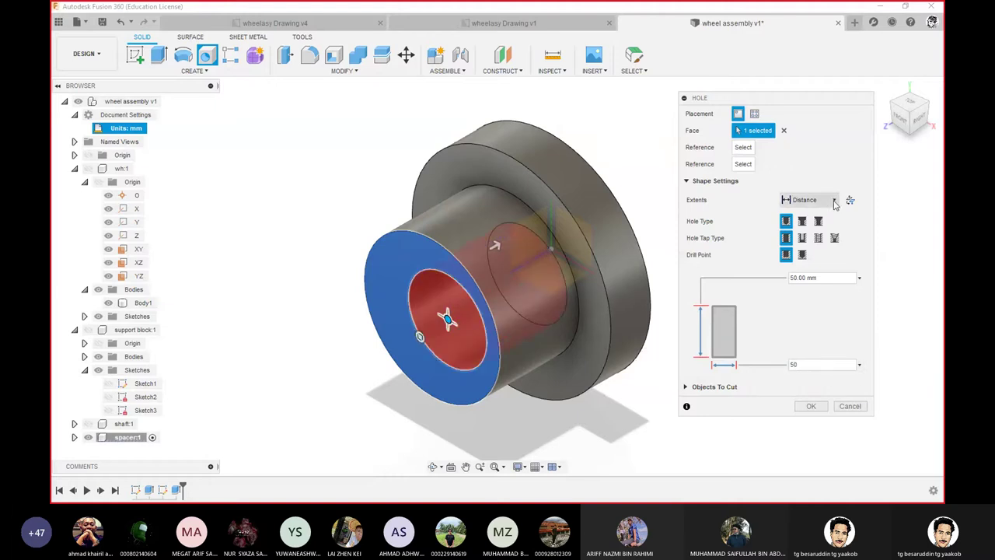
{"action": "left_click", "coordinate": [832, 201]}
{"action": "left_click", "coordinate": [797, 239]}
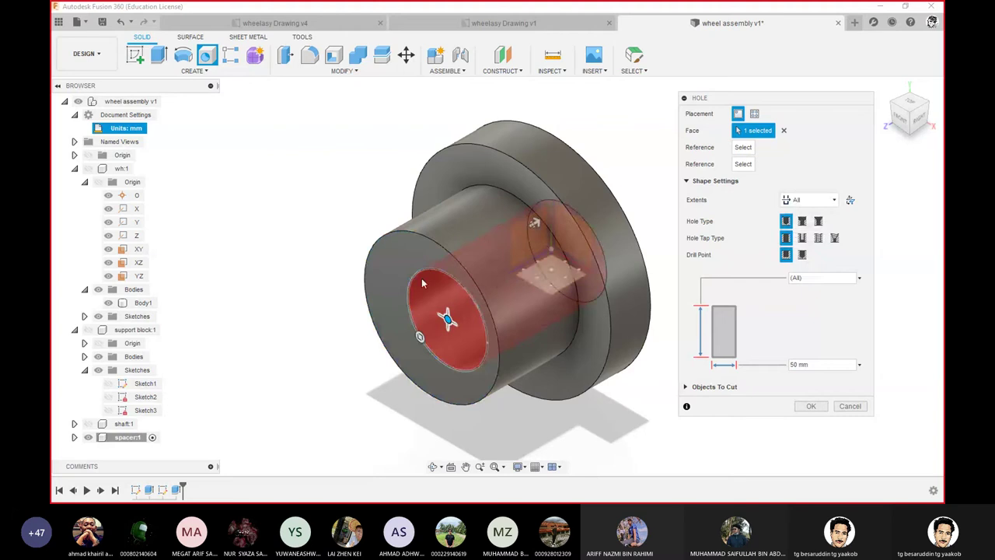
{"action": "left_click", "coordinate": [900, 118]}
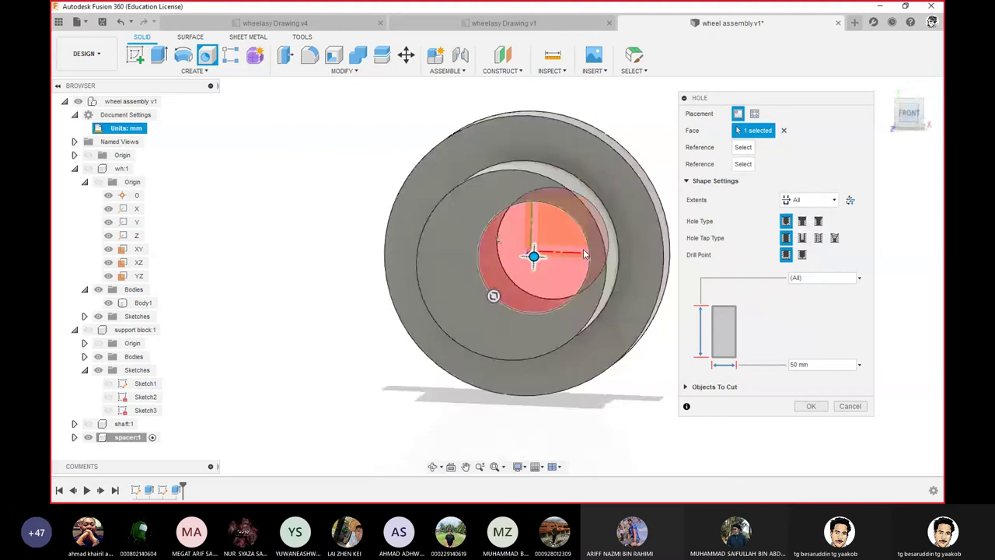
{"action": "mouse_move", "coordinate": [546, 245]}
{"action": "left_mouse_down"}
{"action": "mouse_move", "coordinate": [502, 277]}
{"action": "mouse_move", "coordinate": [523, 252]}
{"action": "left_mouse_up"}
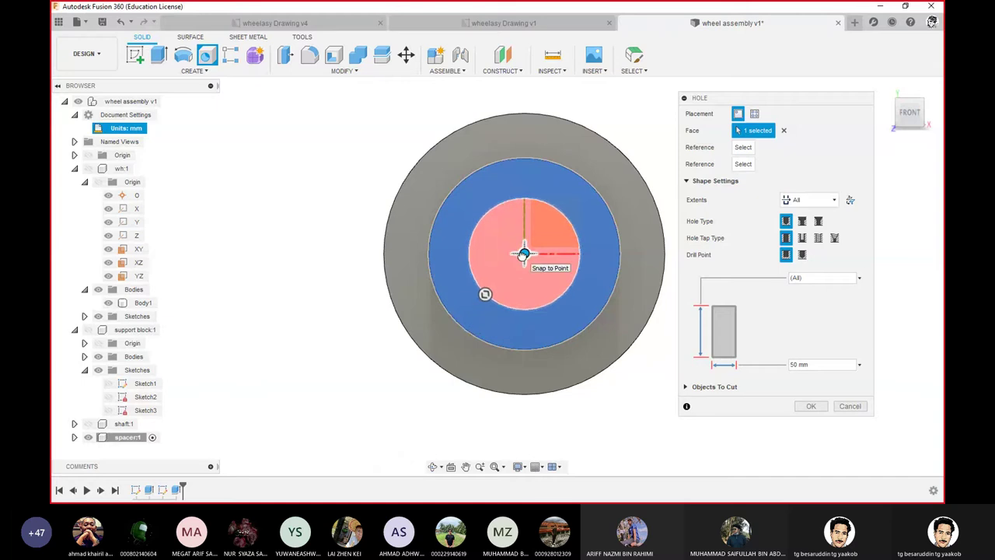
{"action": "mouse_move", "coordinate": [908, 113]}
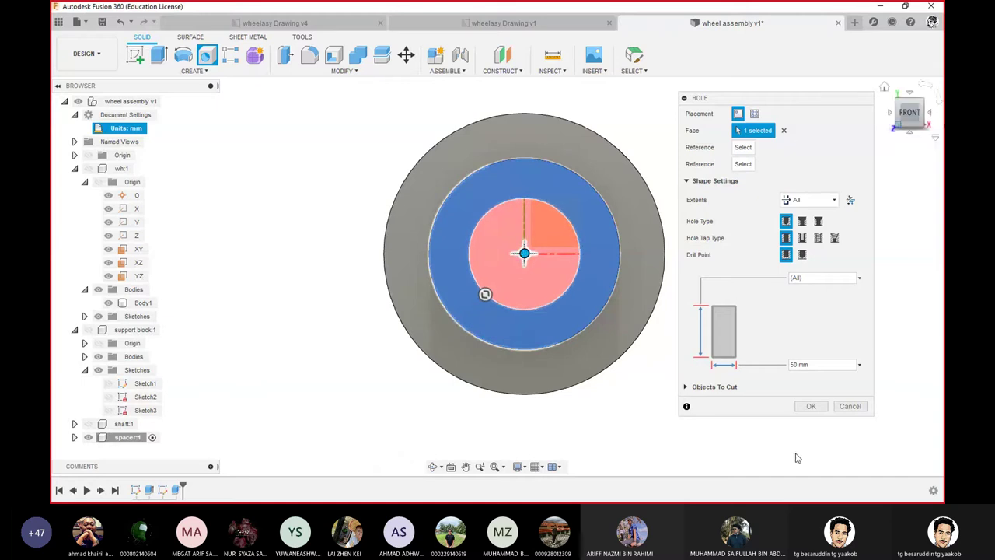
{"action": "left_click", "coordinate": [811, 405]}
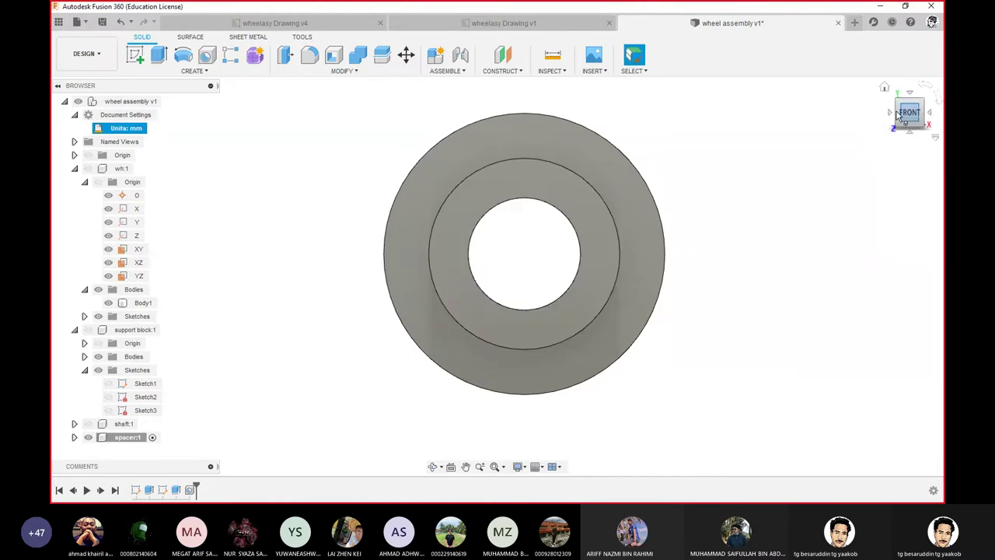
{"action": "left_click", "coordinate": [880, 90]}
{"action": "left_click", "coordinate": [880, 90]}
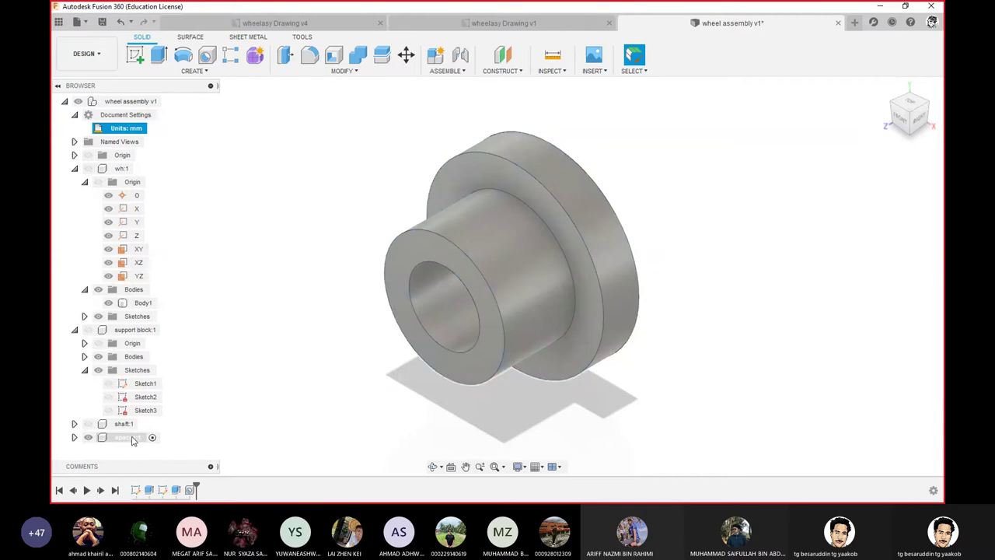
- Apply Silver - Polished from the Appearance library's Silver folder to the spacer
{"action": "right_click", "coordinate": [132, 438]}
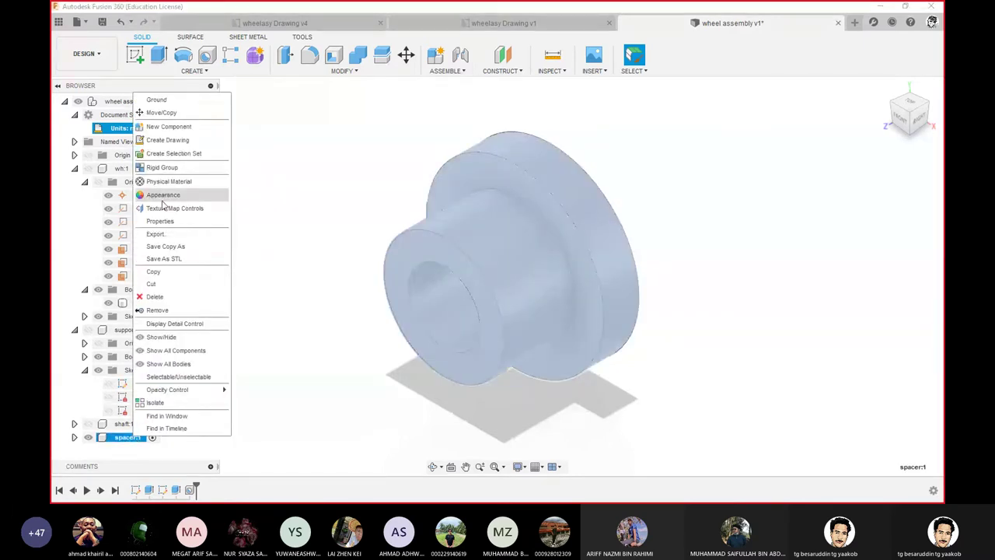
{"action": "key", "text": "Escape"}
{"action": "key", "text": "a"}
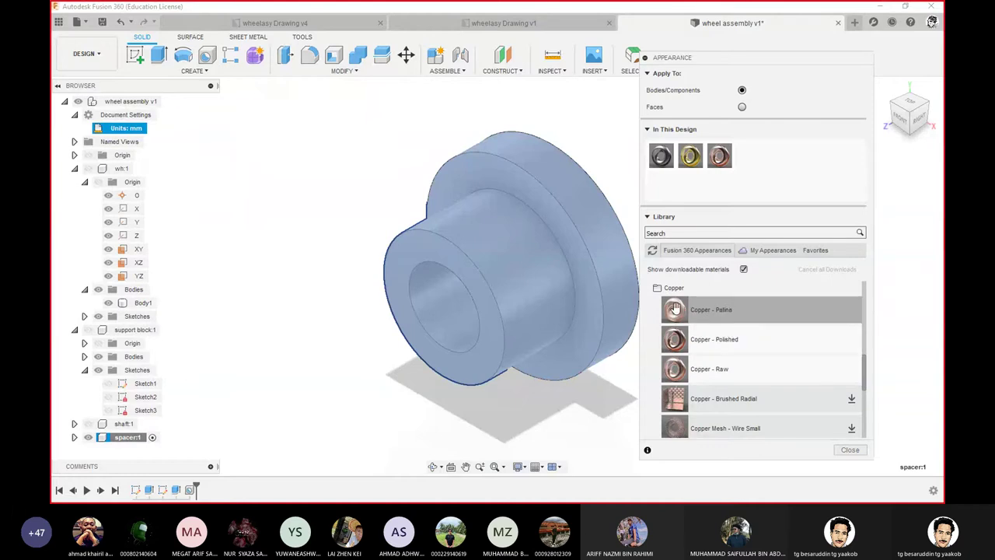
{"action": "left_click", "coordinate": [703, 308]}
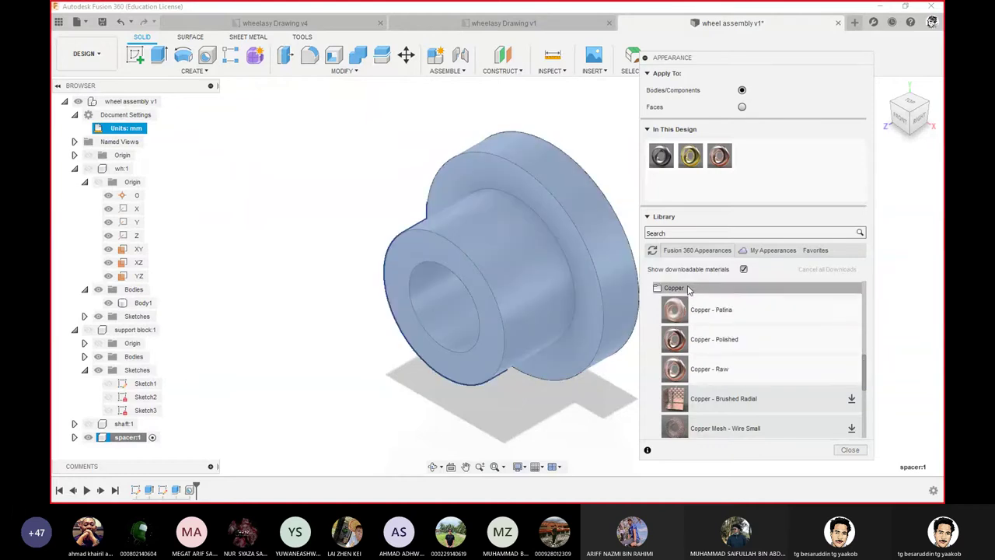
{"action": "left_click", "coordinate": [702, 289]}
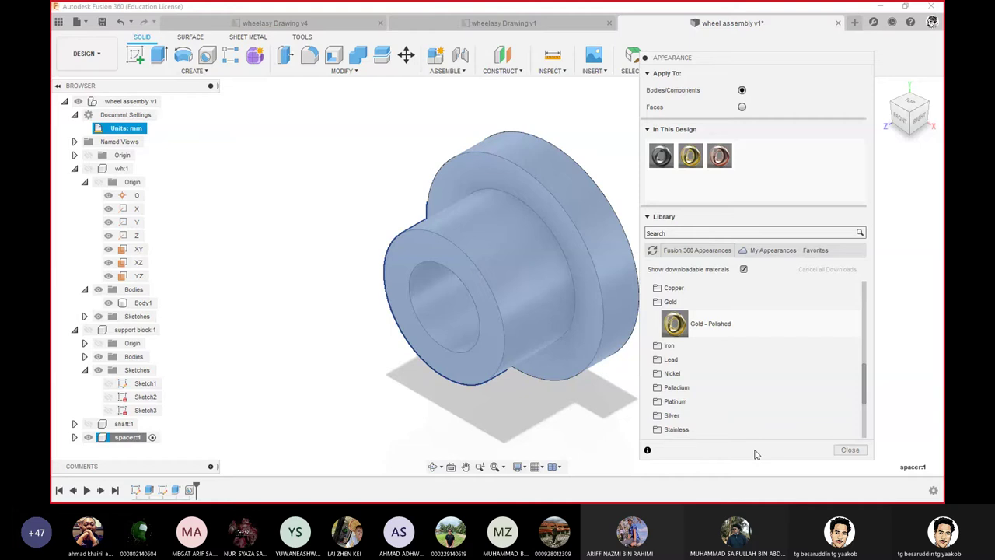
{"action": "left_click", "coordinate": [694, 417]}
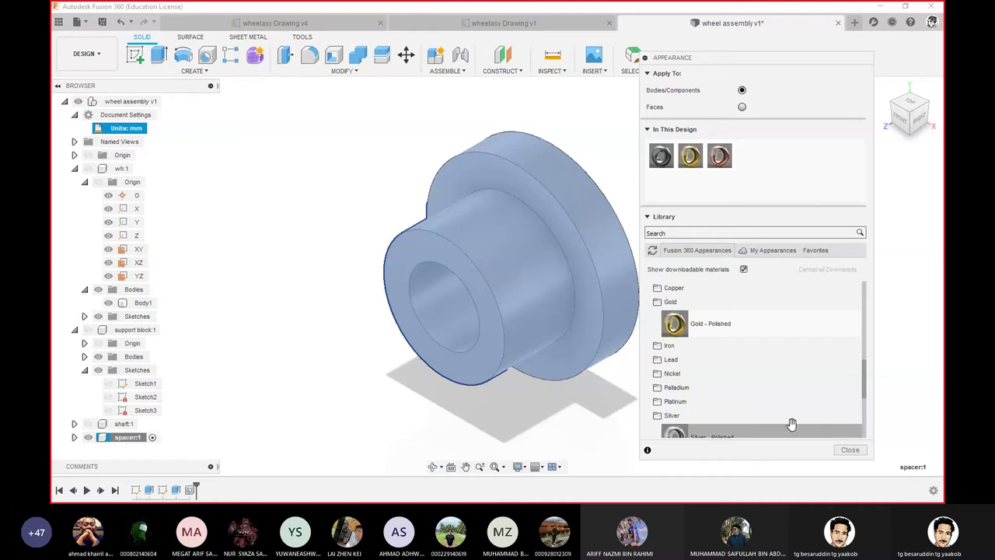
{"action": "left_click_drag", "start_coordinate": [867, 391], "coordinate": [867, 405]}
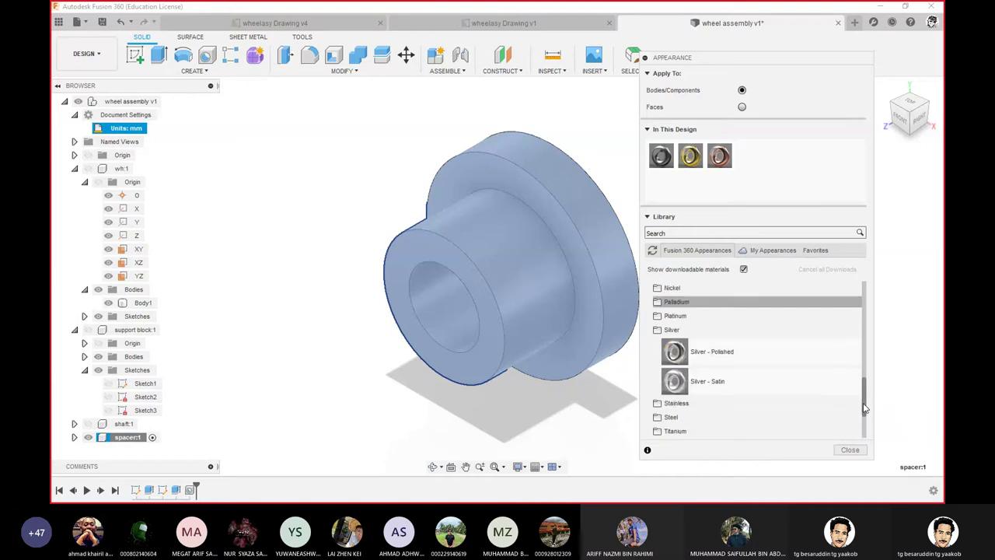
{"action": "left_click_drag", "start_coordinate": [676, 355], "coordinate": [496, 292]}
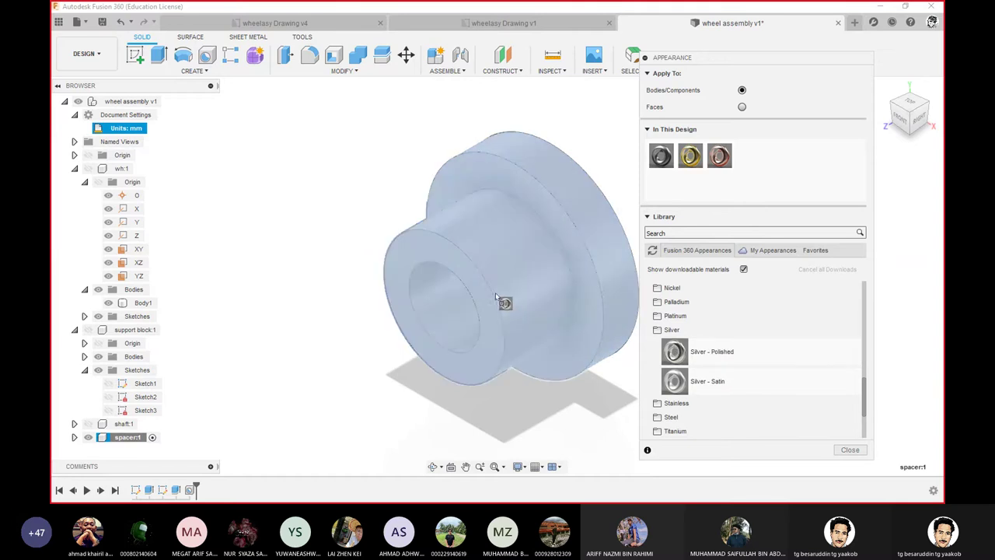
{"action": "left_click", "coordinate": [850, 450]}
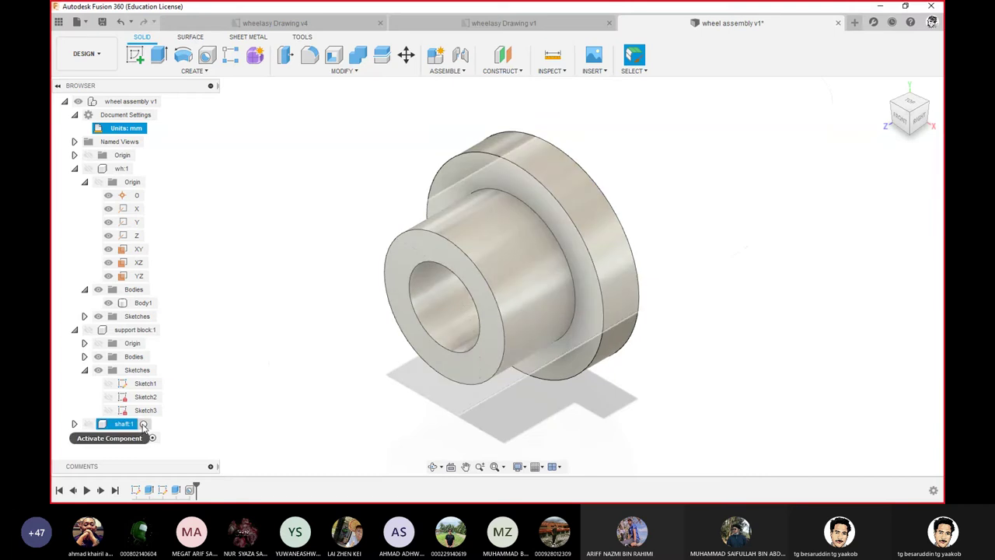
- Fit the model in view and make the whole wheel assembly v1 the active component
{"action": "left_click", "coordinate": [143, 424]}
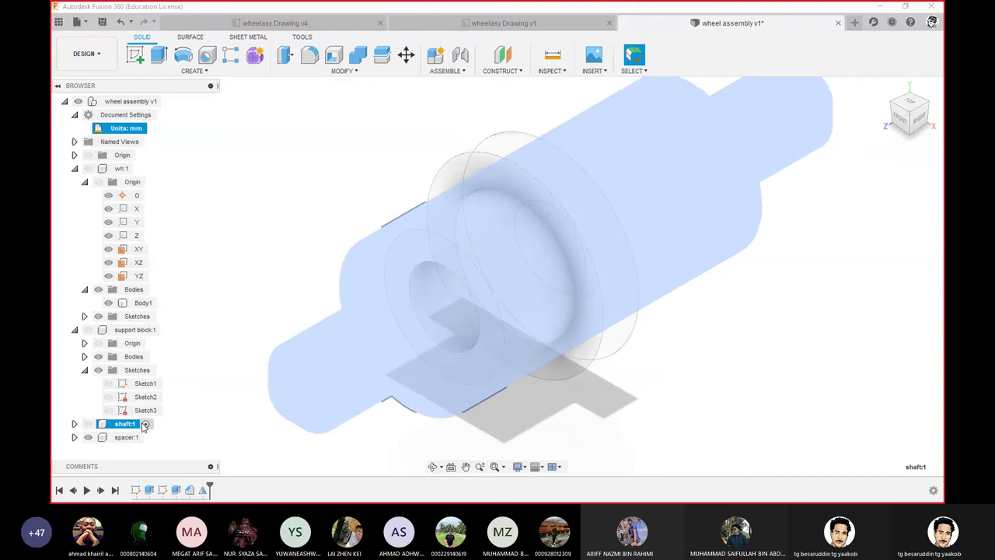
{"action": "left_click", "coordinate": [163, 330]}
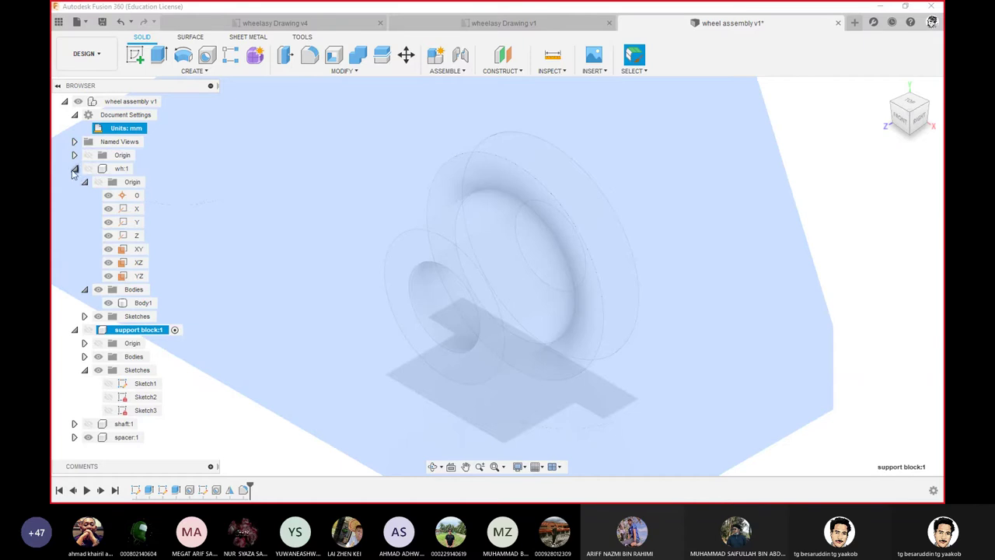
{"action": "left_click", "coordinate": [74, 169]}
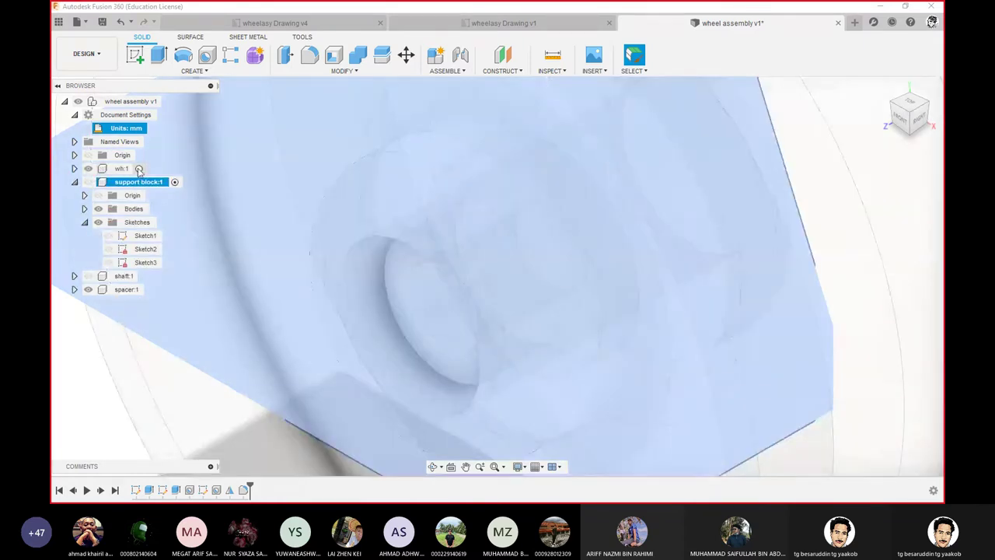
{"action": "left_click", "coordinate": [138, 169]}
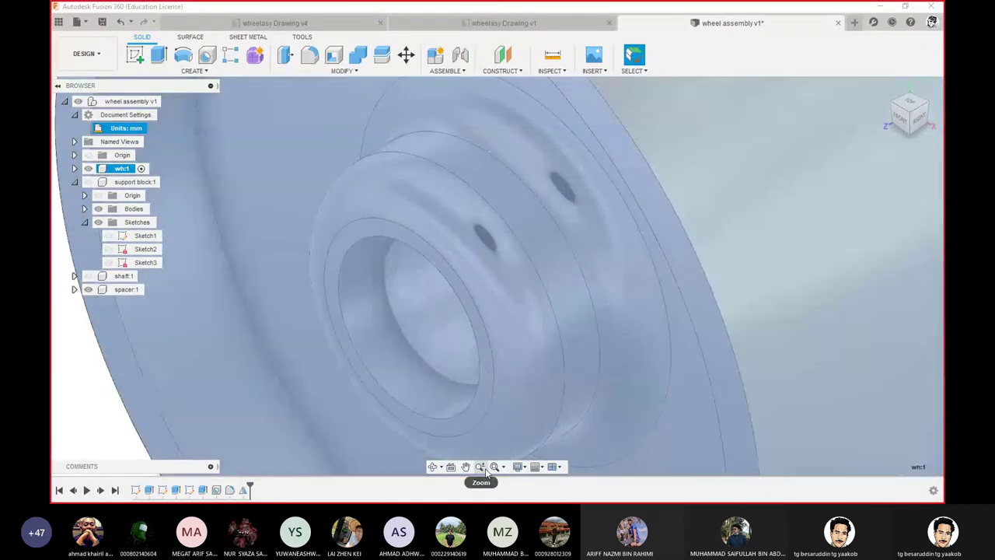
{"action": "left_click", "coordinate": [481, 467]}
{"action": "left_click", "coordinate": [495, 468]}
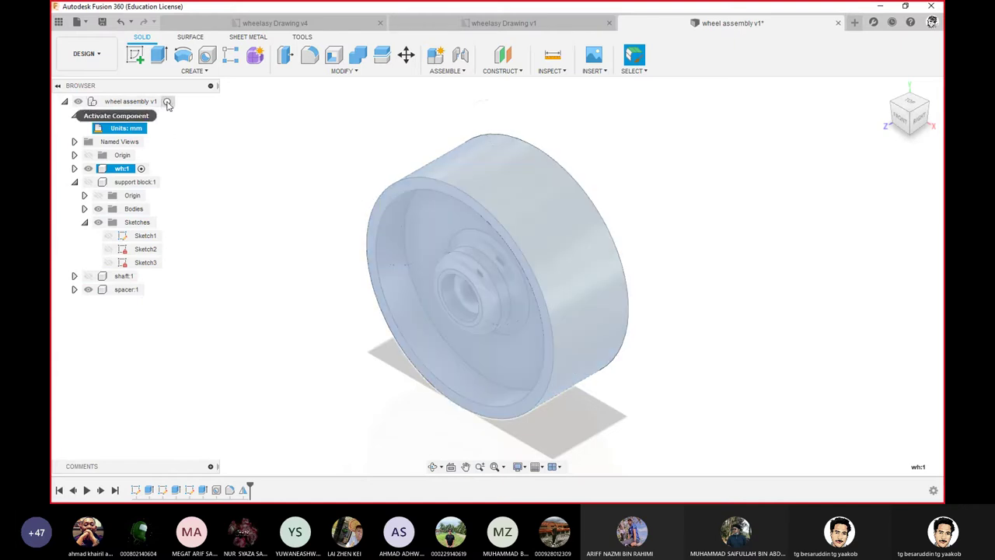
{"action": "left_click", "coordinate": [167, 103]}
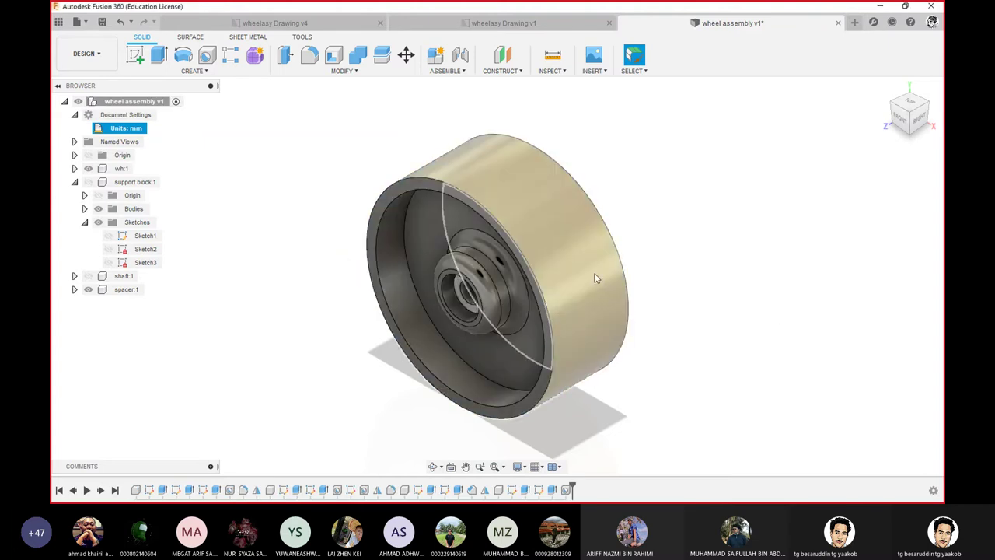
- Drag the wheel away, make the shaft and support block visible, and move the block left
{"action": "middle_click_drag", "start_coordinate": [596, 277], "coordinate": [791, 292]}
{"action": "left_click_drag", "start_coordinate": [791, 291], "coordinate": [798, 240]}
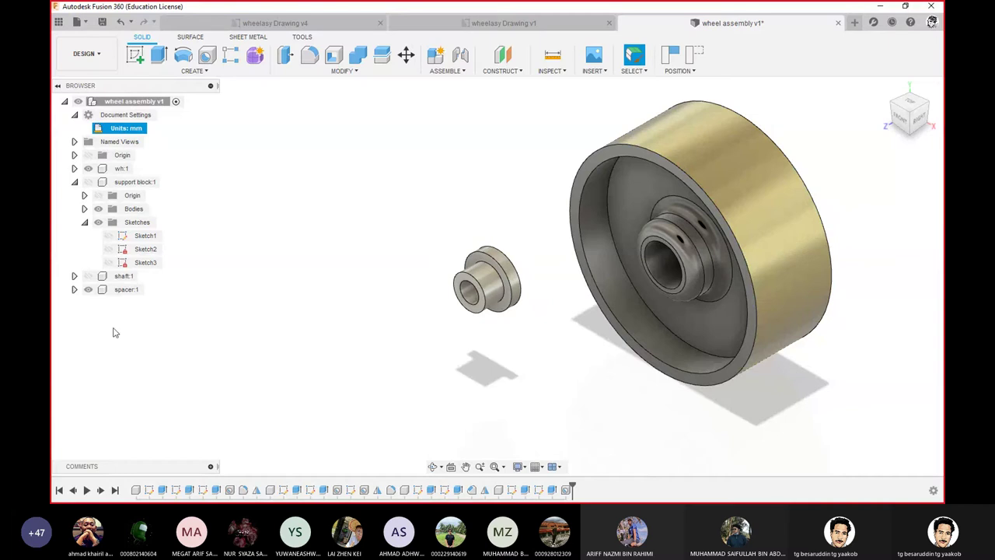
{"action": "left_click", "coordinate": [89, 279]}
{"action": "left_click", "coordinate": [89, 277]}
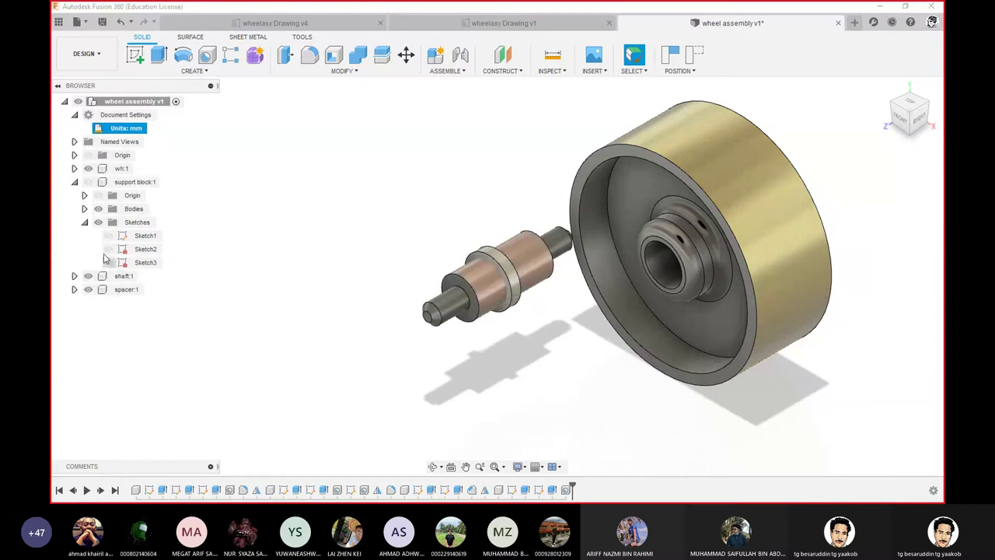
{"action": "left_click", "coordinate": [88, 182]}
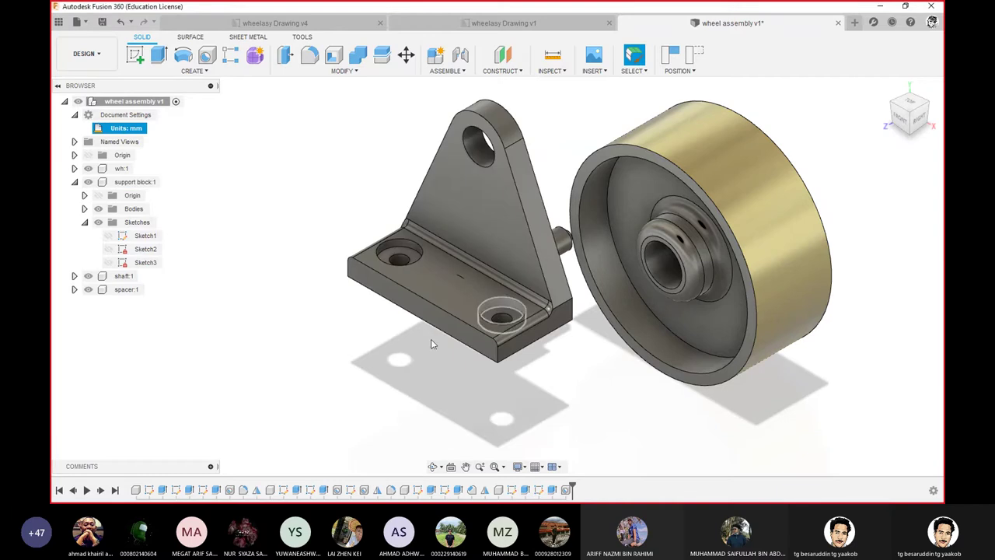
{"action": "left_click_drag", "start_coordinate": [430, 334], "coordinate": [257, 414]}
- Drag the spacer to the upper left and the wheel further right, leaving nothing selected
{"action": "left_click_drag", "start_coordinate": [512, 289], "coordinate": [417, 157]}
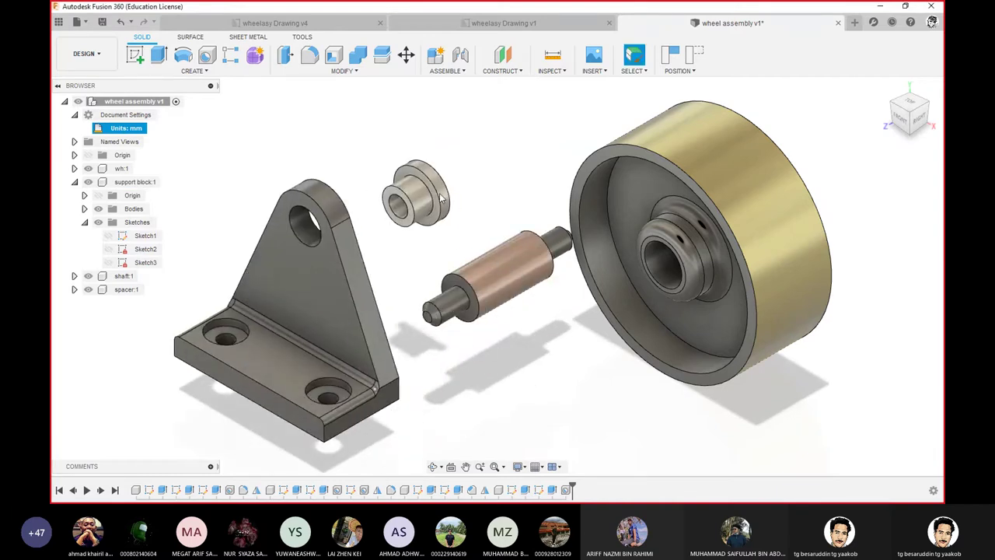
{"action": "left_click_drag", "start_coordinate": [741, 244], "coordinate": [808, 232]}
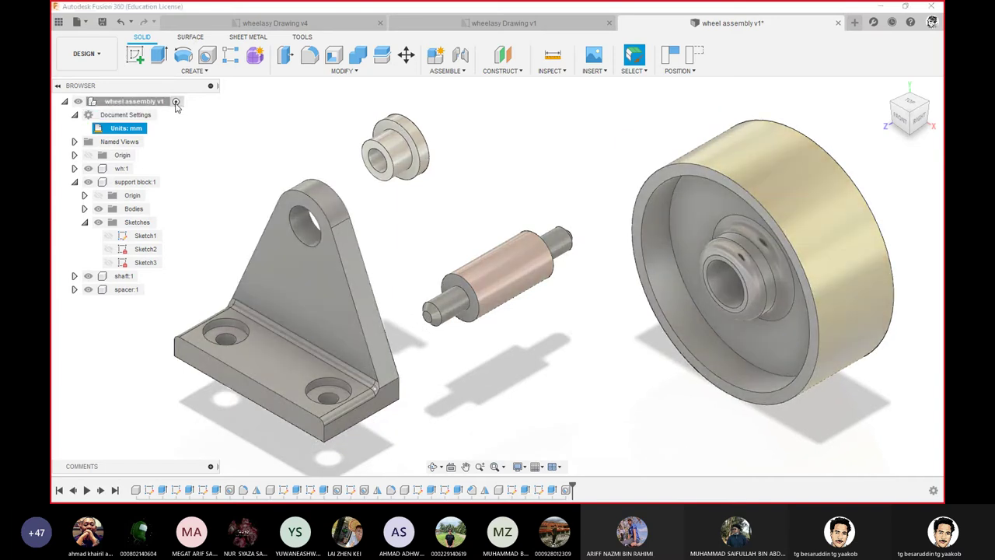
{"action": "left_click", "coordinate": [176, 103]}
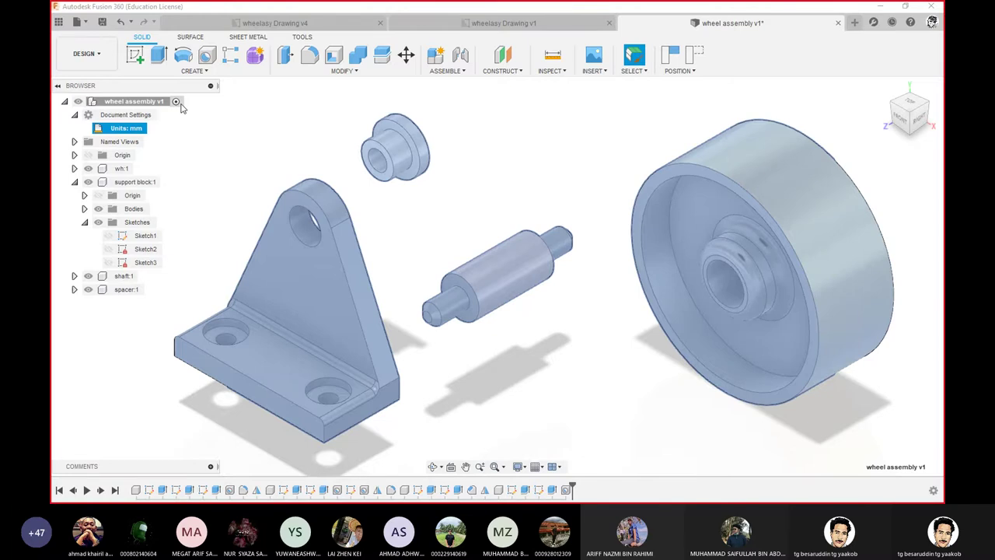
{"action": "left_click", "coordinate": [286, 150]}
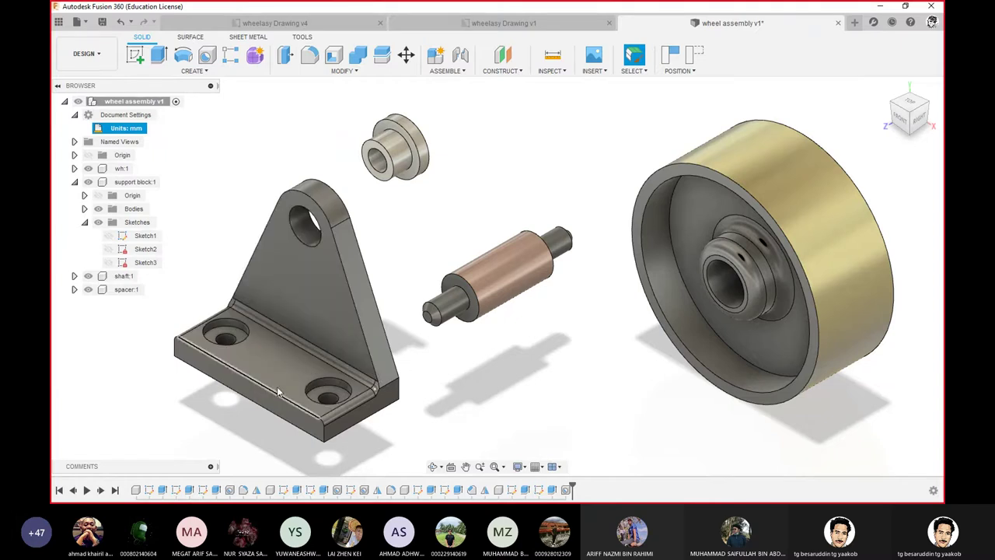
- Run Move/Copy on support block:1 and choose Continue to discard the dragged positions
{"action": "right_click", "coordinate": [142, 184]}
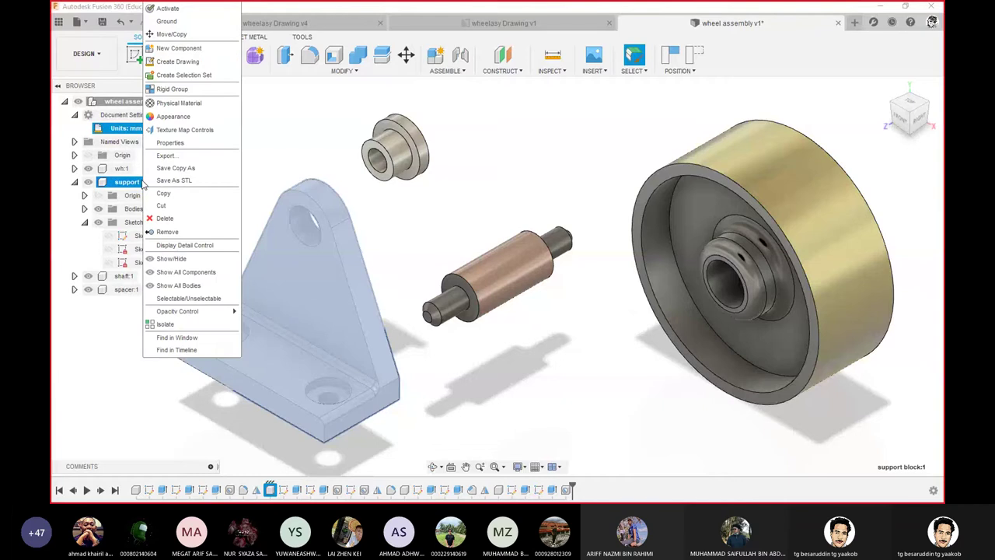
{"action": "left_click", "coordinate": [177, 23]}
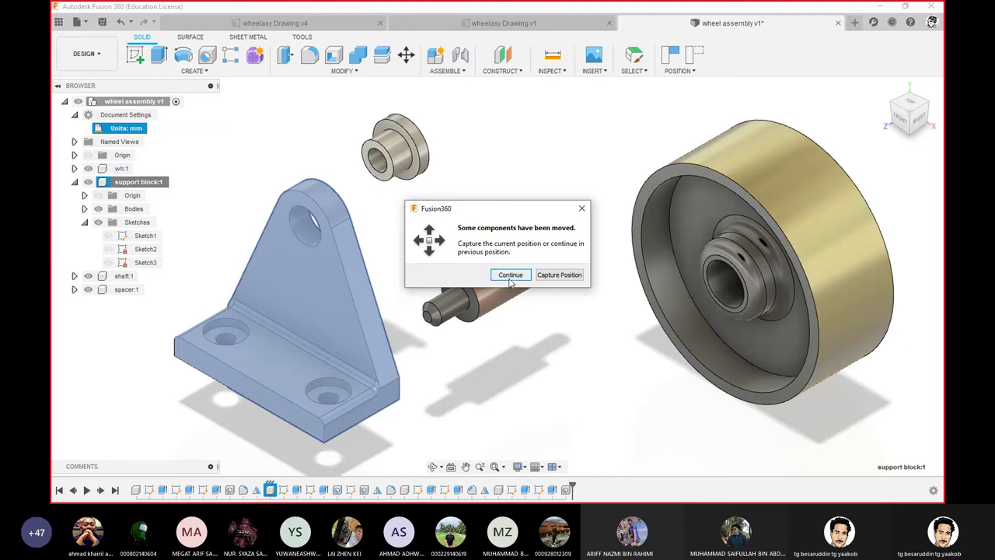
{"action": "left_click", "coordinate": [510, 275]}
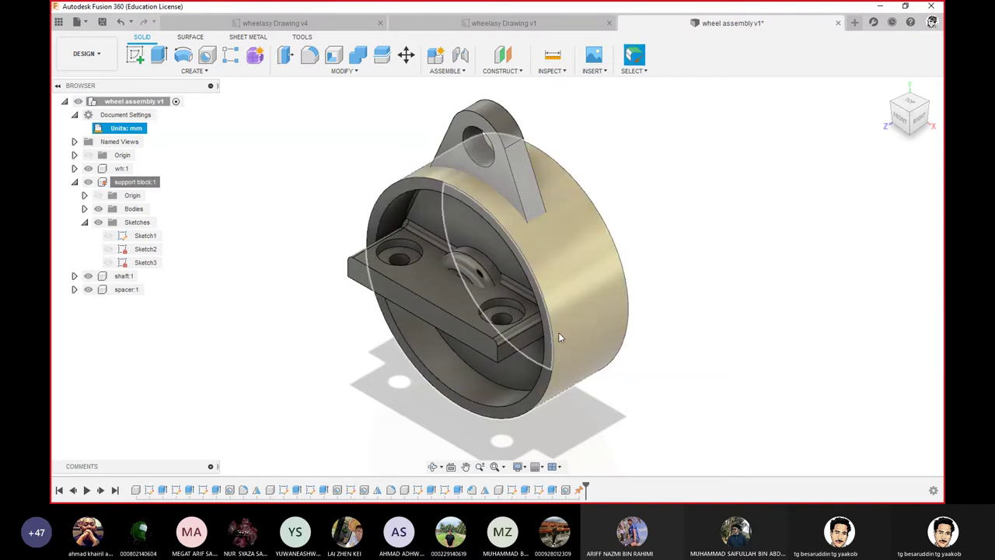
- Move the wheel to the far right and pull the shaft out from behind the support block
{"action": "left_click_drag", "start_coordinate": [558, 332], "coordinate": [944, 299]}
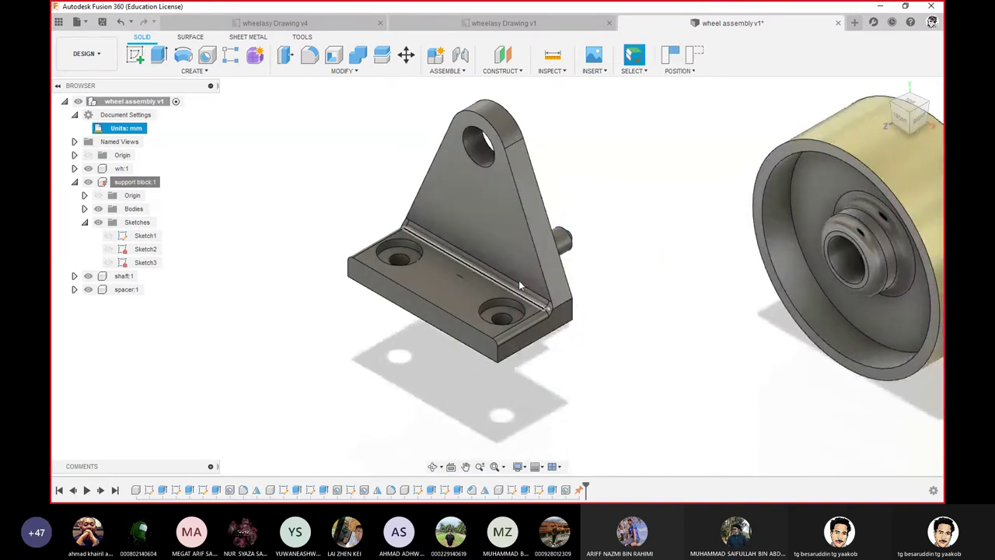
{"action": "left_click_drag", "start_coordinate": [566, 241], "coordinate": [777, 115]}
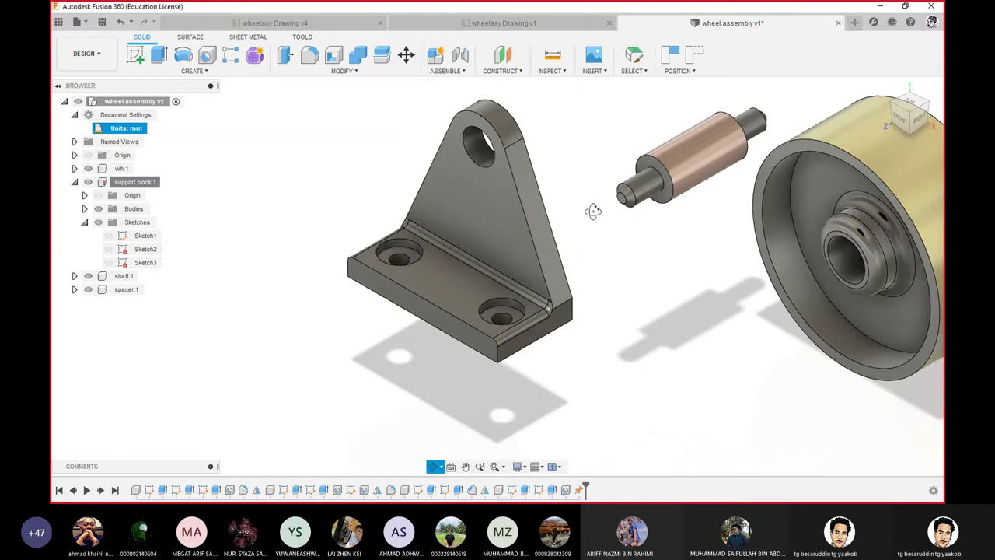
{"action": "mouse_move", "coordinate": [593, 210]}
{"action": "middle_mouse_down", "text": "shift"}
{"action": "mouse_move", "coordinate": [598, 195]}
{"action": "mouse_move", "coordinate": [704, 228]}
{"action": "middle_mouse_up", "text": "shift"}
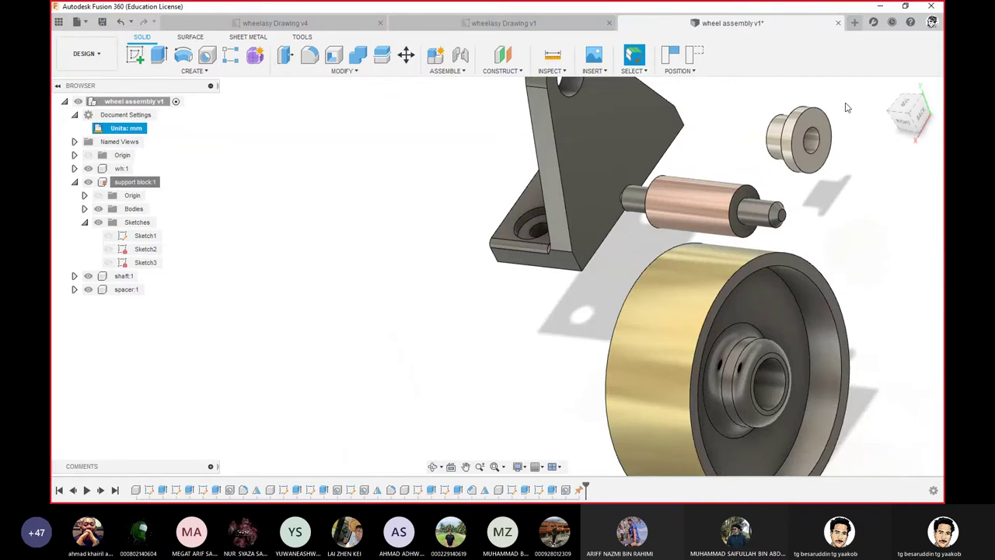
{"action": "left_click", "coordinate": [884, 87]}
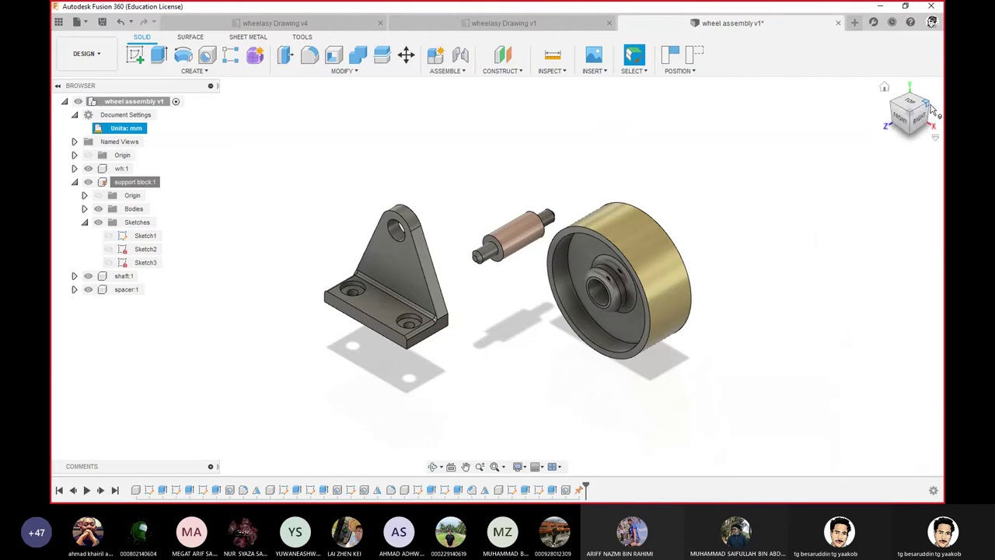
{"action": "left_click", "coordinate": [909, 118]}
- Place the spacer beside the support block, away from the shaft end
{"action": "left_click_drag", "start_coordinate": [611, 250], "coordinate": [574, 182]}
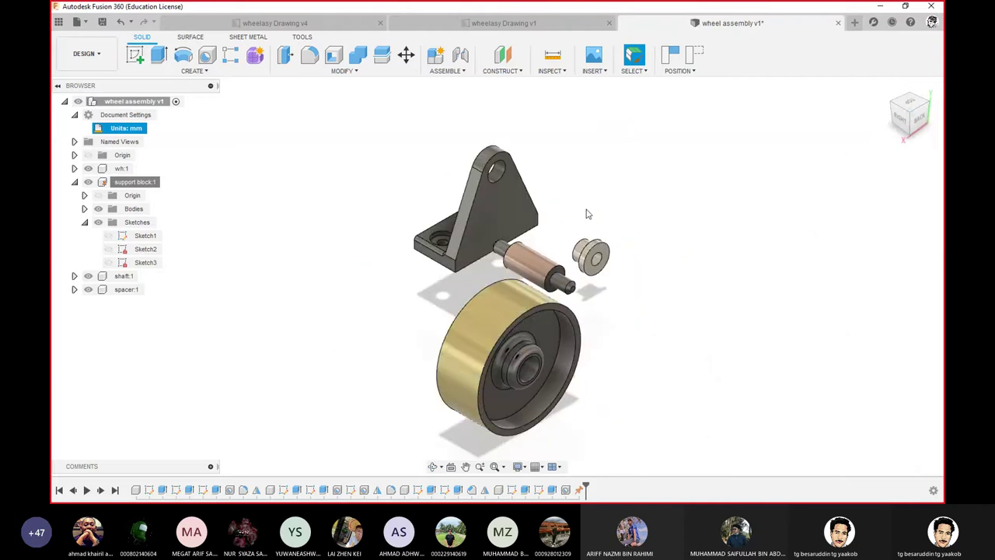
{"action": "scroll", "coordinate": [574, 182], "scroll_direction": "up", "scroll_amount": 4}
{"action": "scroll", "coordinate": [575, 193], "scroll_direction": "up", "scroll_amount": 2}
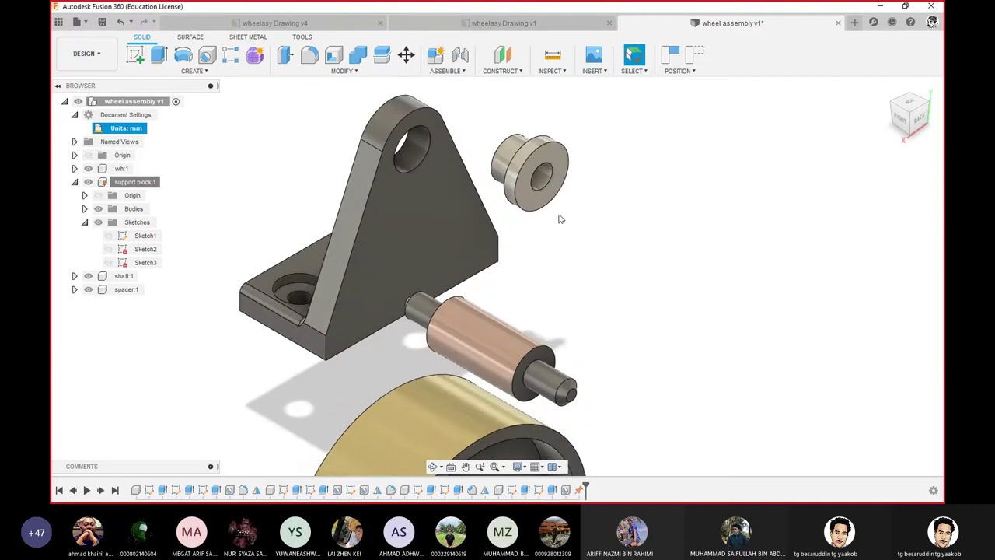
{"action": "middle_click_drag", "start_coordinate": [540, 234], "coordinate": [640, 293]}
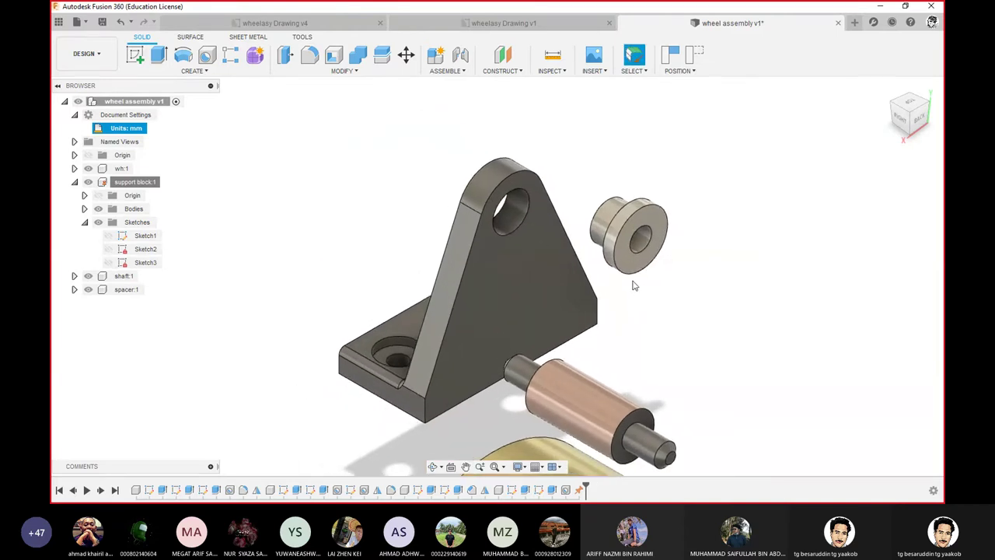
{"action": "mouse_move", "coordinate": [908, 112]}
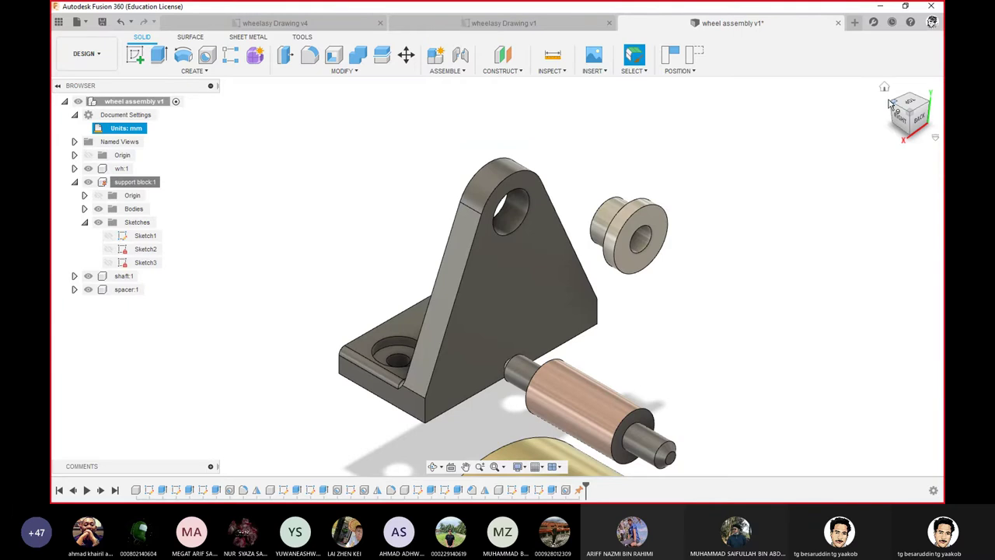
{"action": "left_click", "coordinate": [891, 104]}
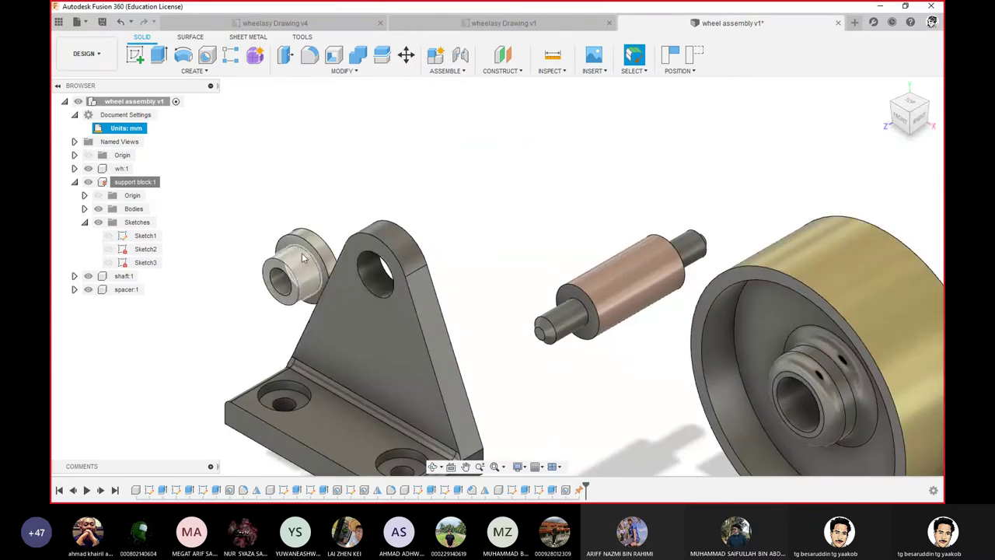
{"action": "mouse_move", "coordinate": [304, 258]}
{"action": "left_mouse_down"}
{"action": "mouse_move", "coordinate": [435, 246]}
{"action": "mouse_move", "coordinate": [479, 223]}
{"action": "left_mouse_up"}
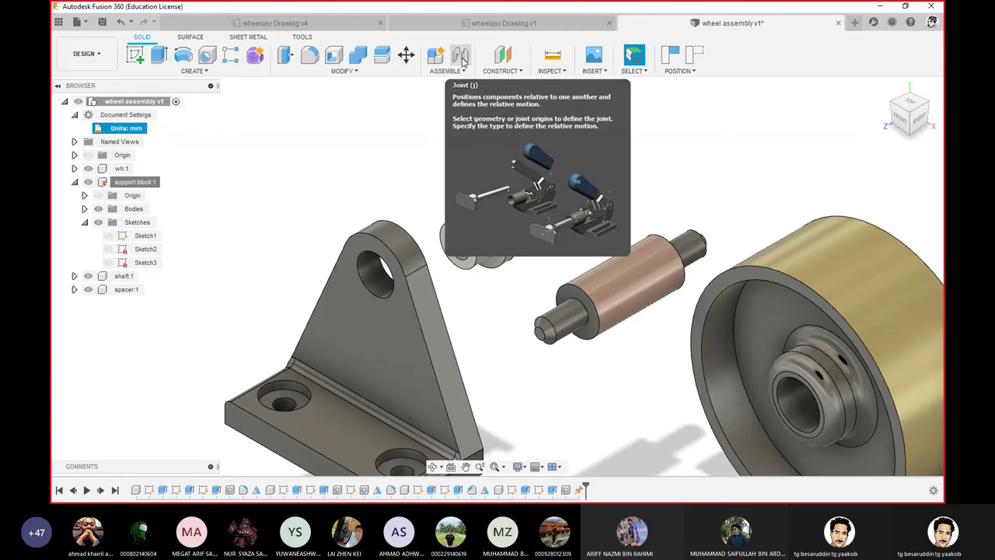
- Create a joint seating the spacer face into the support block's top hole, keeping moved positions
{"action": "left_click", "coordinate": [461, 56]}
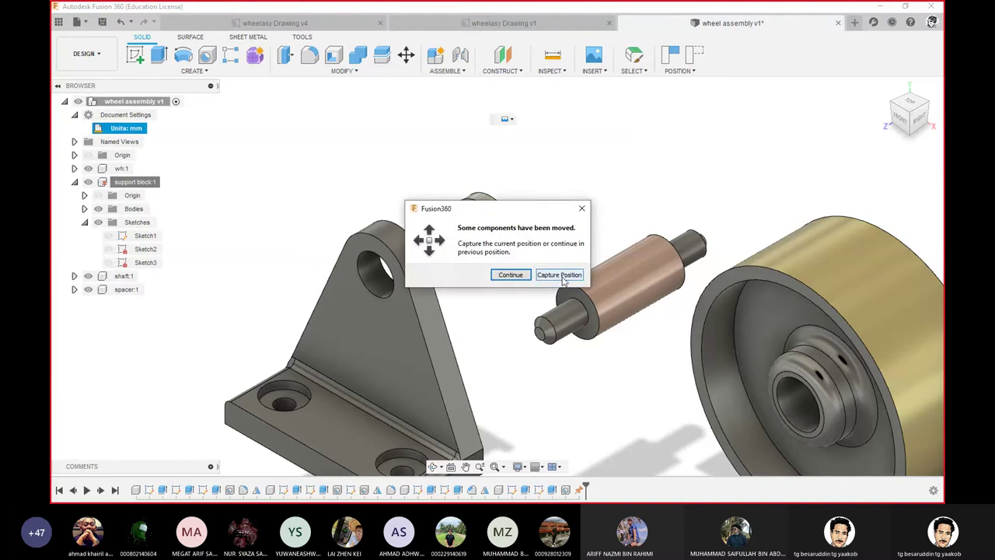
{"action": "left_click", "coordinate": [560, 276]}
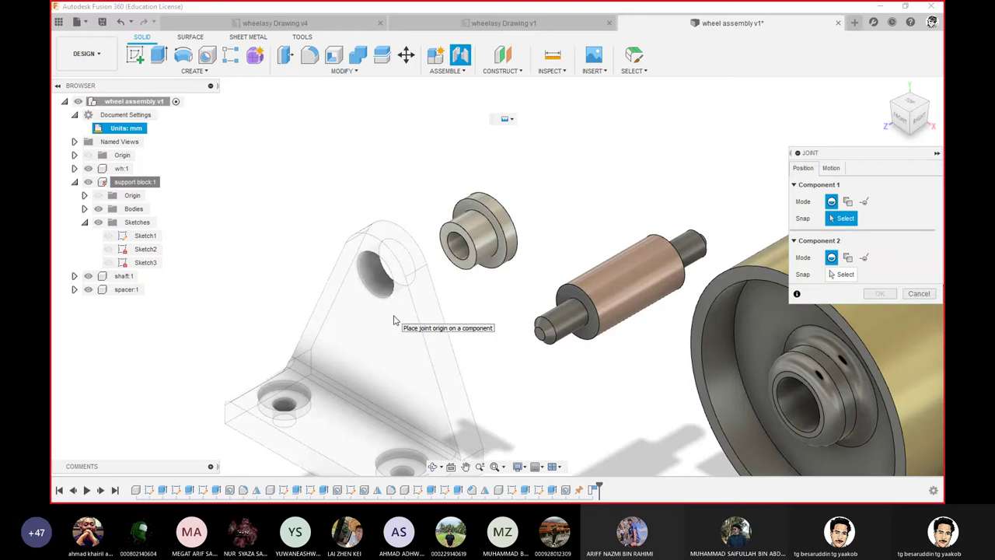
{"action": "left_click", "coordinate": [467, 273]}
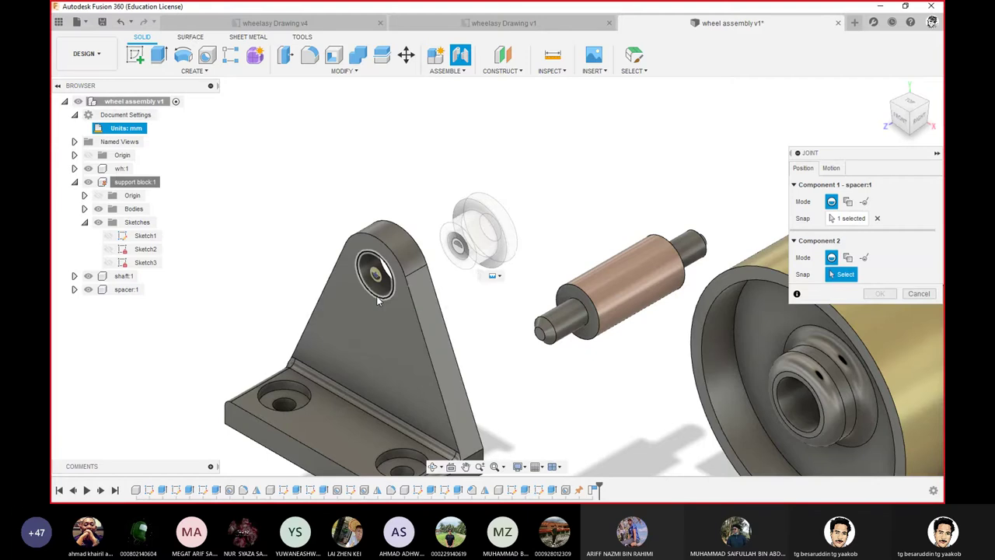
{"action": "left_click", "coordinate": [376, 299]}
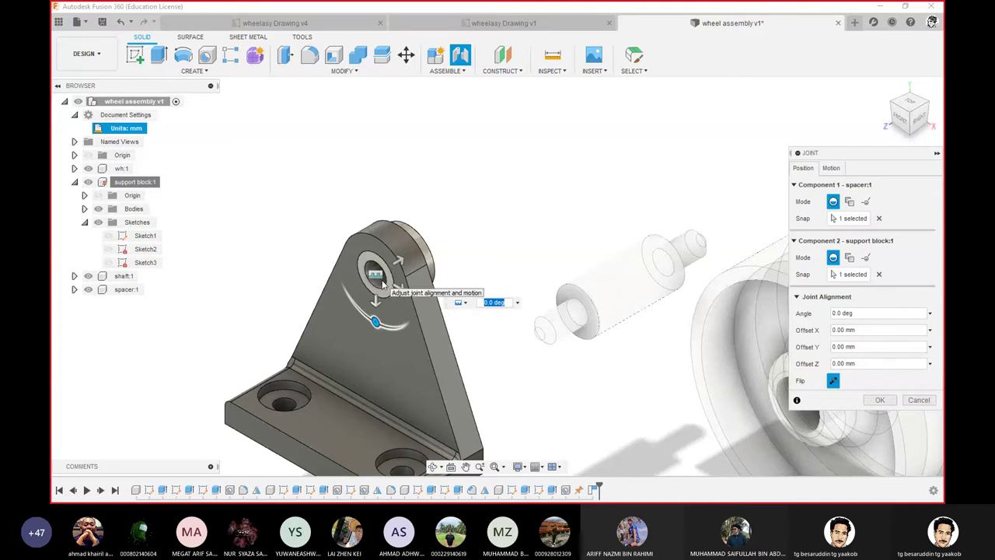
{"action": "left_click", "coordinate": [831, 168]}
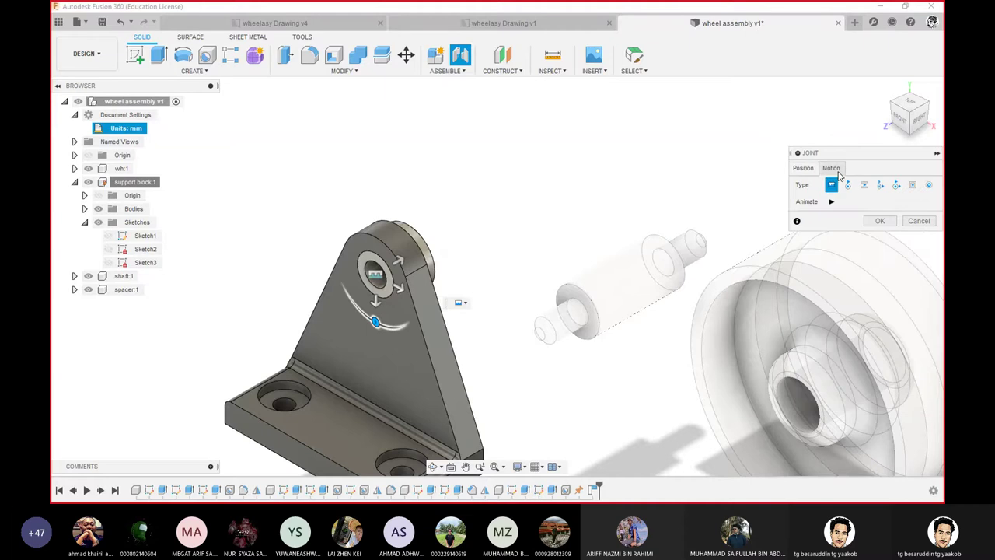
{"action": "left_click_drag", "start_coordinate": [885, 152], "coordinate": [766, 151]}
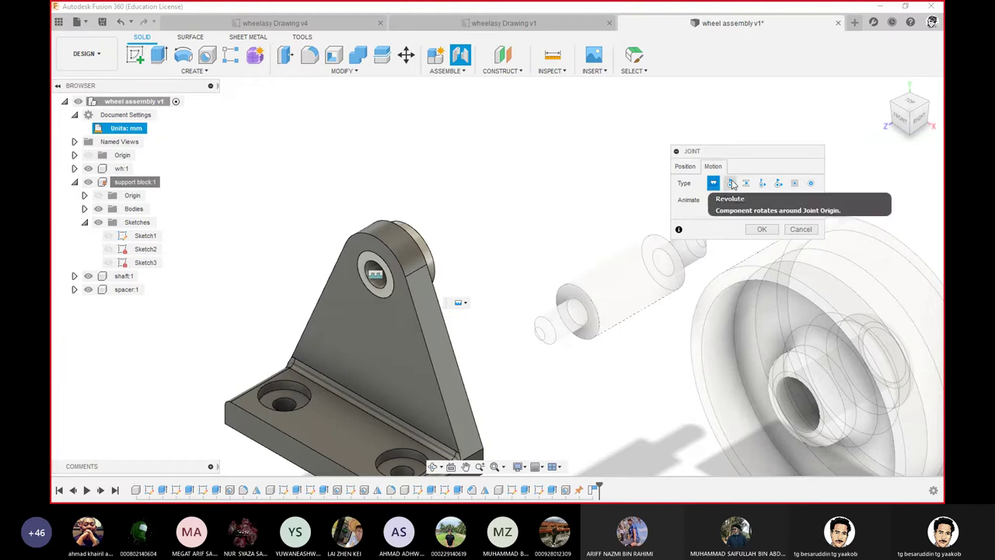
{"action": "left_click", "coordinate": [684, 166]}
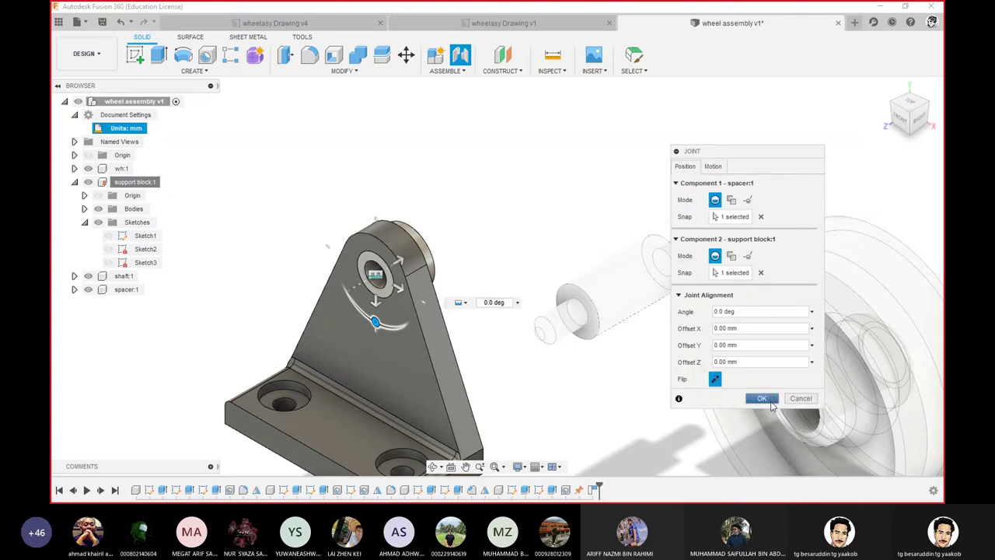
{"action": "left_click", "coordinate": [762, 398]}
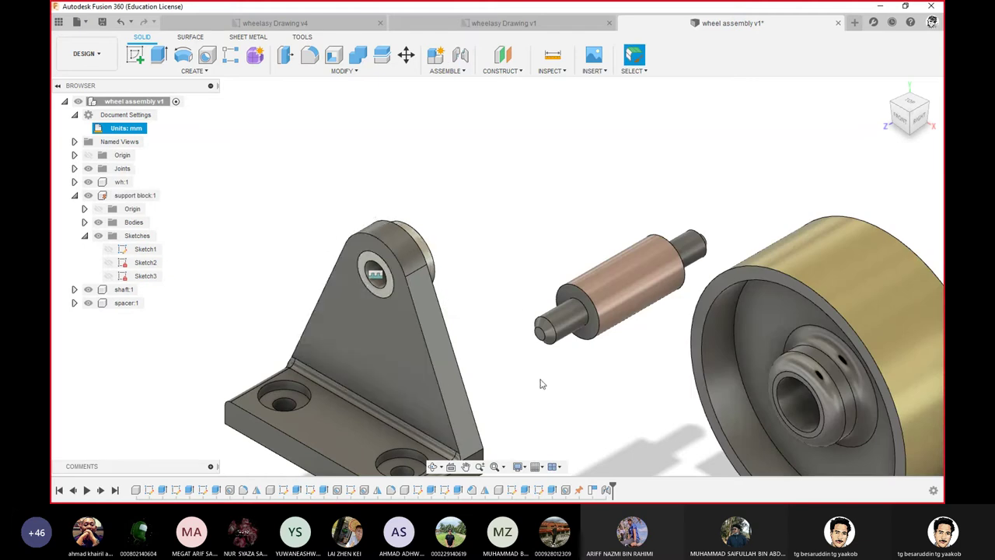
- Create a joint snapping the shaft end into the spacer on the support block
{"action": "left_click", "coordinate": [461, 56]}
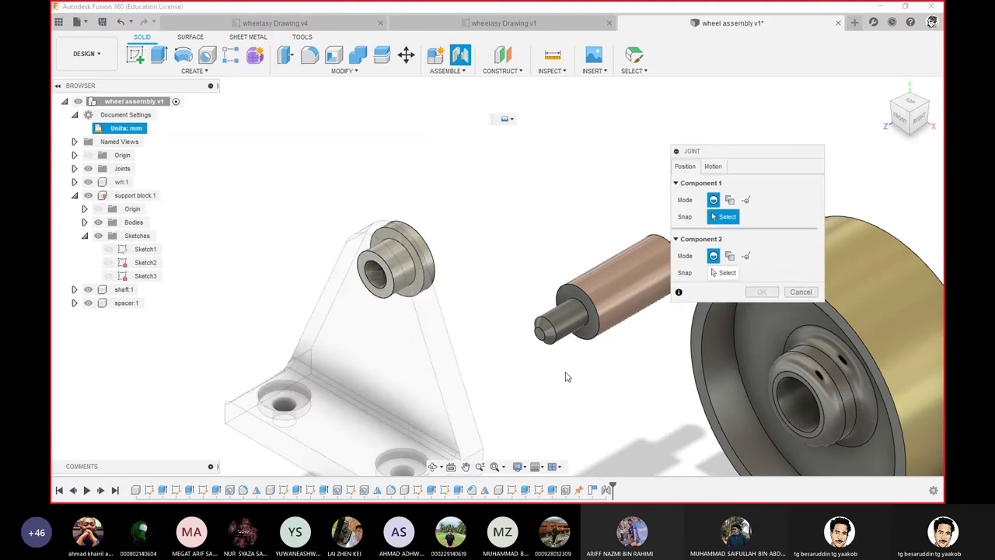
{"action": "left_click", "coordinate": [549, 332]}
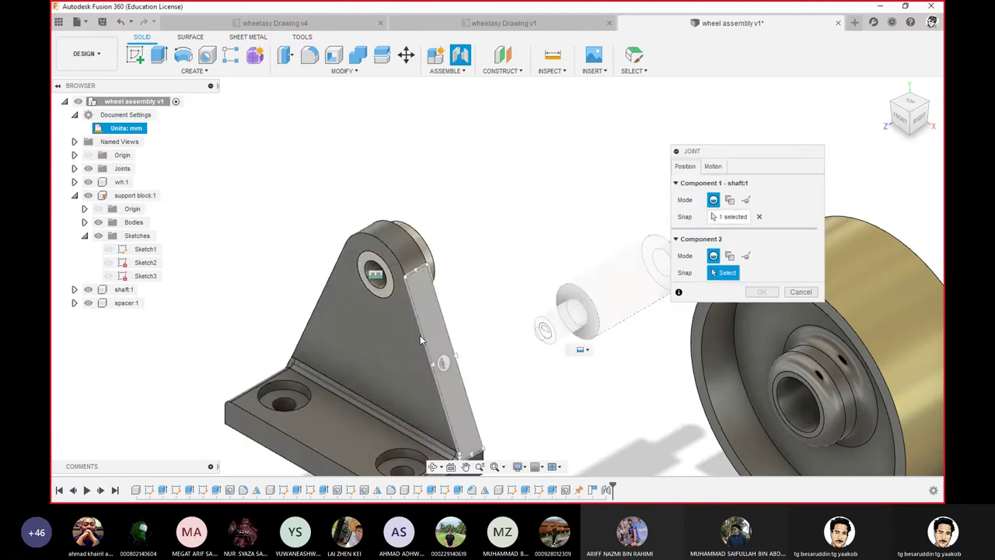
{"action": "left_click", "coordinate": [378, 286]}
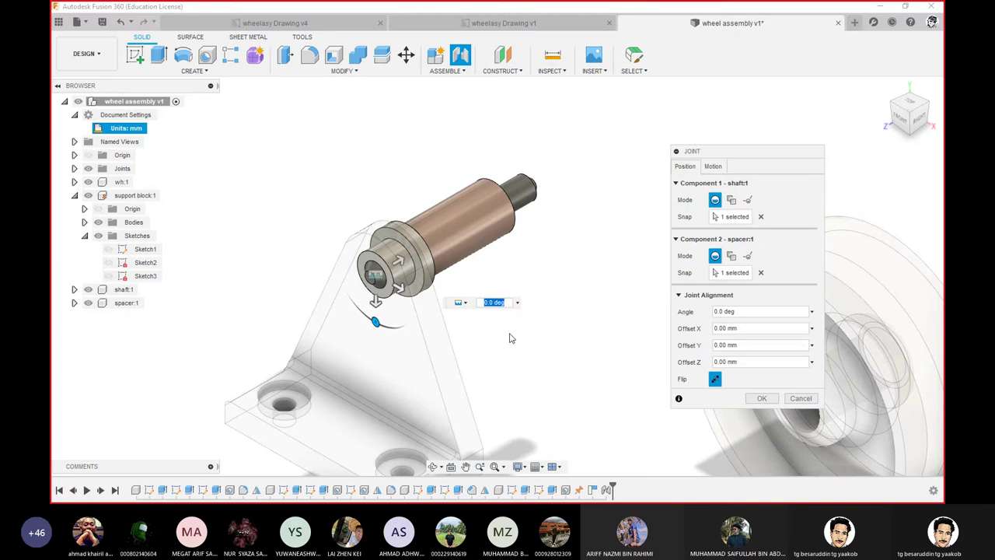
{"action": "left_click", "coordinate": [761, 400]}
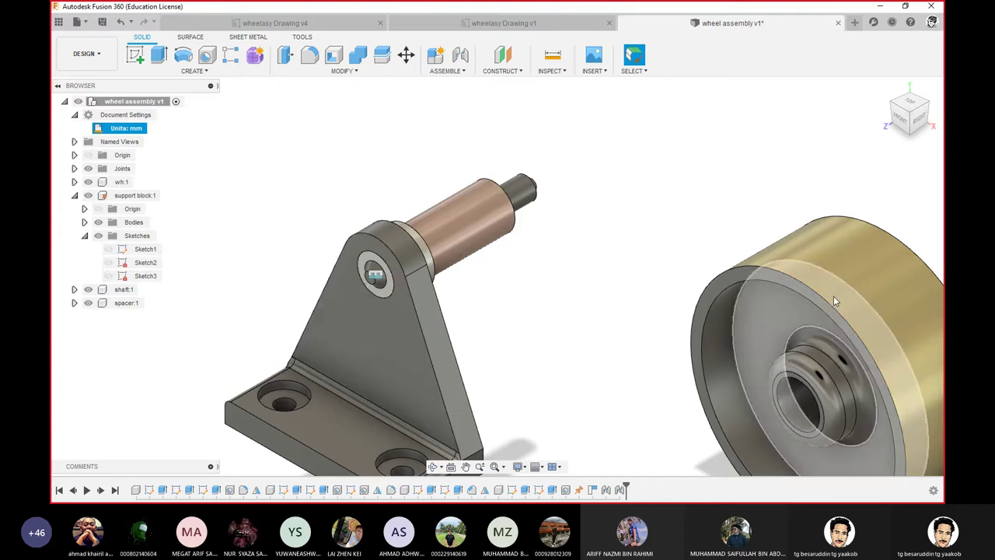
- Drag the wheel next to the support block and orbit so the wheel faces the viewer
{"action": "left_click_drag", "start_coordinate": [886, 291], "coordinate": [750, 262]}
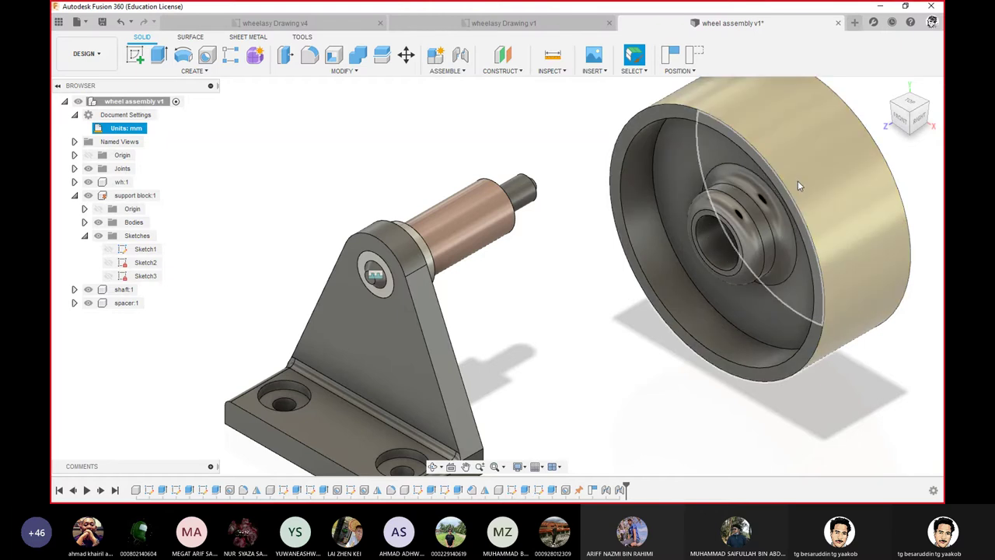
{"action": "left_click_drag", "start_coordinate": [798, 181], "coordinate": [695, 289]}
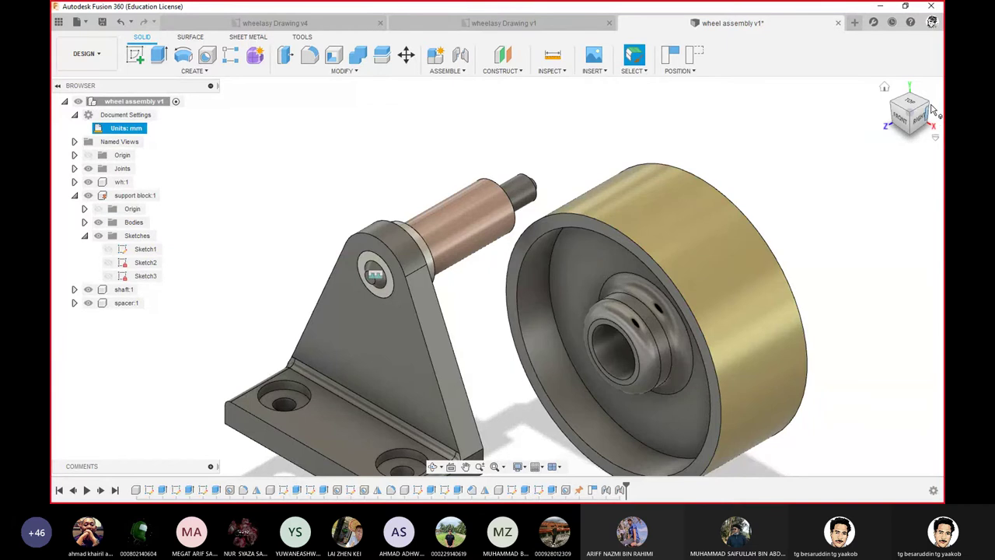
{"action": "left_click", "coordinate": [932, 107]}
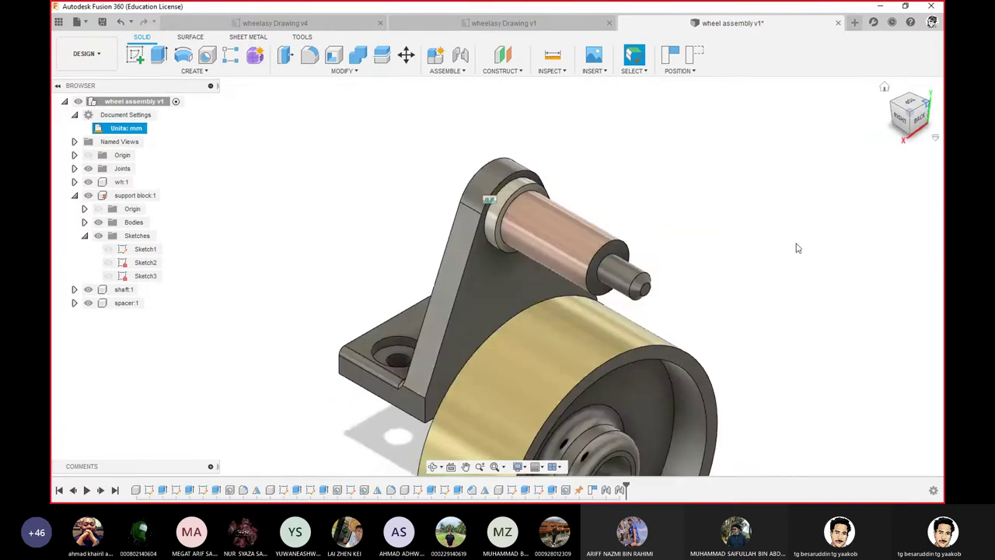
{"action": "middle_click_drag", "start_coordinate": [550, 358], "coordinate": [290, 218], "text": "shift"}
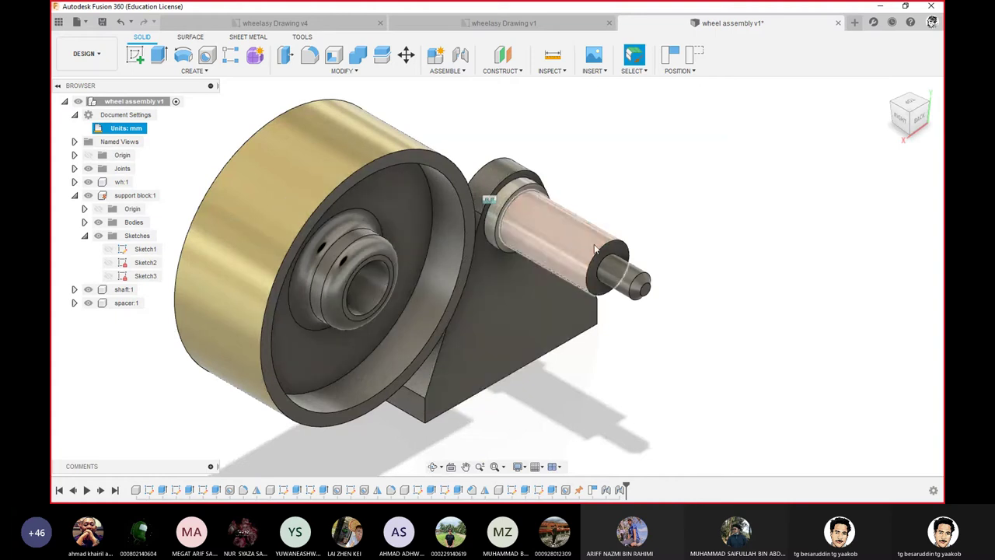
- Joint the wheel hub centre onto the shaft end, then return to the home view
{"action": "left_click", "coordinate": [460, 54]}
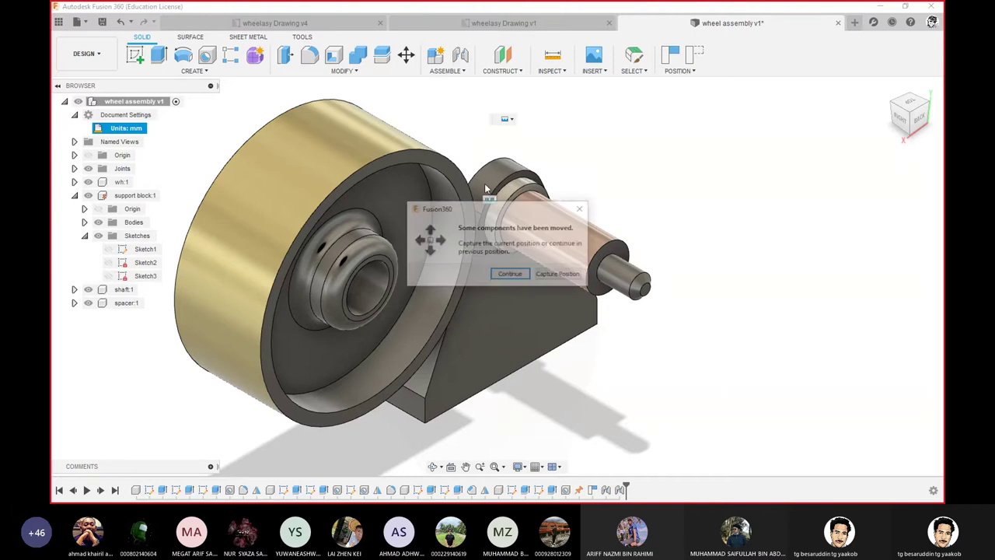
{"action": "left_click", "coordinate": [559, 275]}
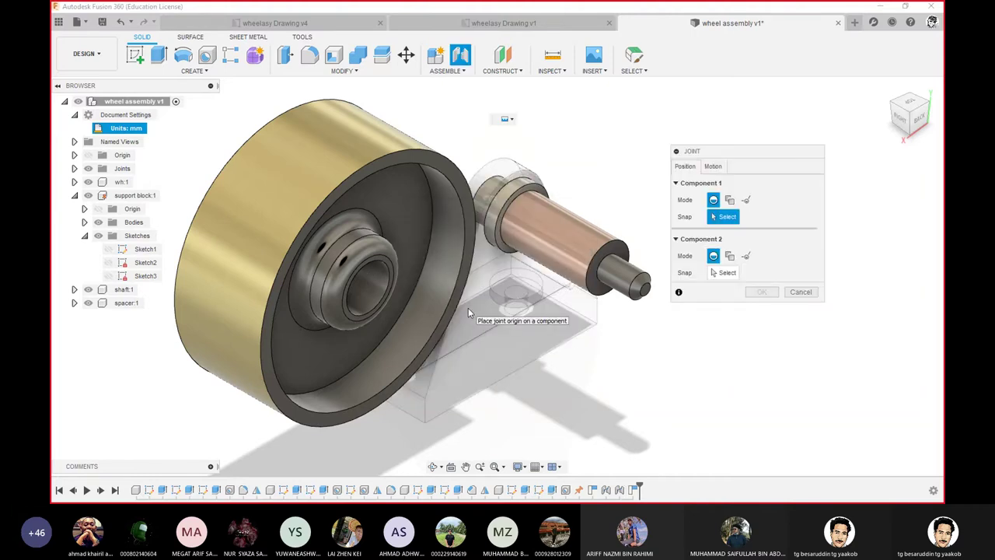
{"action": "left_click", "coordinate": [397, 269]}
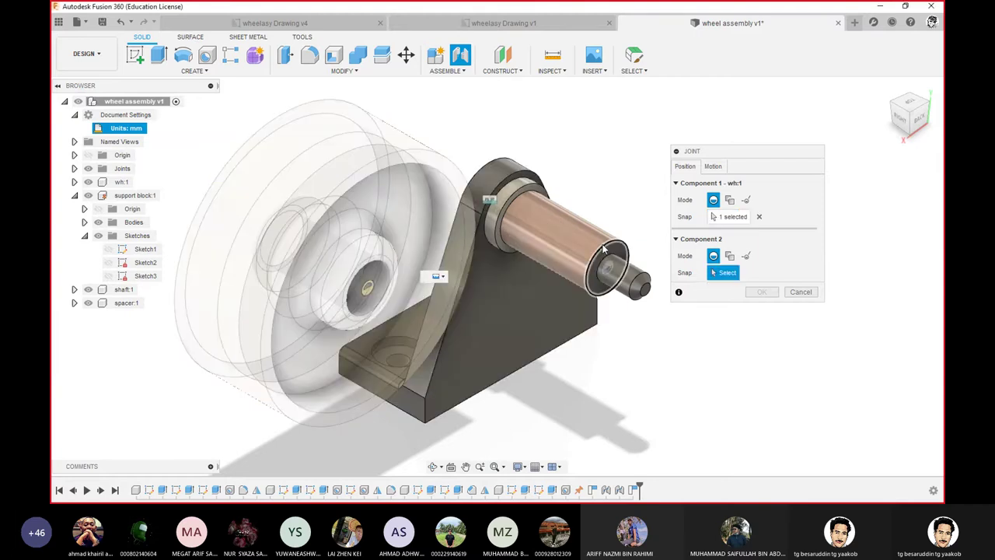
{"action": "left_click", "coordinate": [587, 356]}
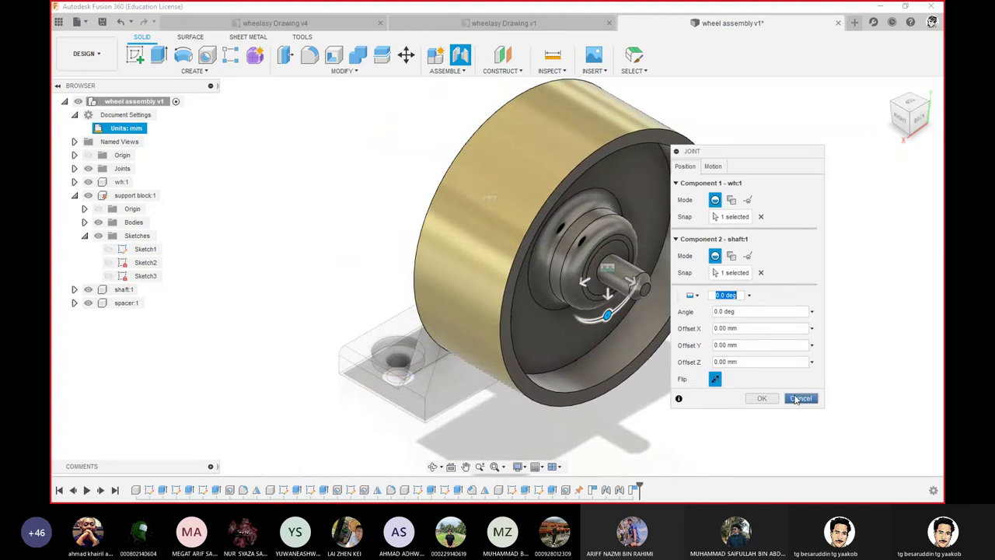
{"action": "left_click", "coordinate": [762, 398]}
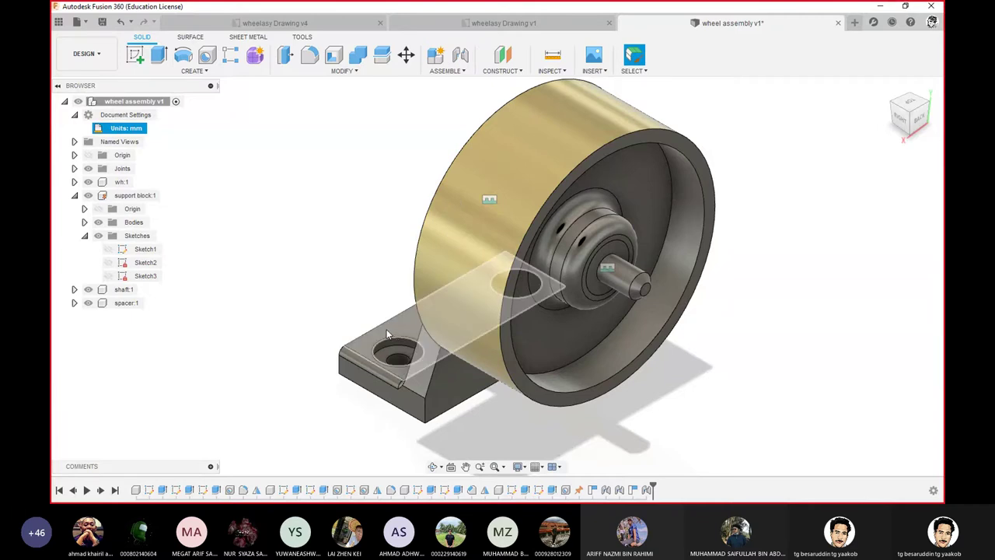
{"action": "mouse_move", "coordinate": [910, 113]}
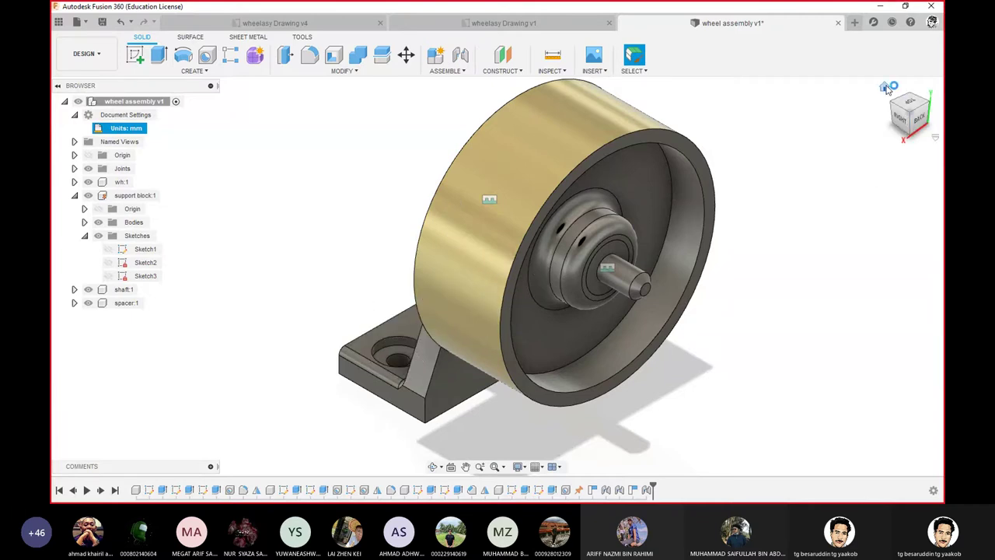
{"action": "left_click", "coordinate": [889, 87]}
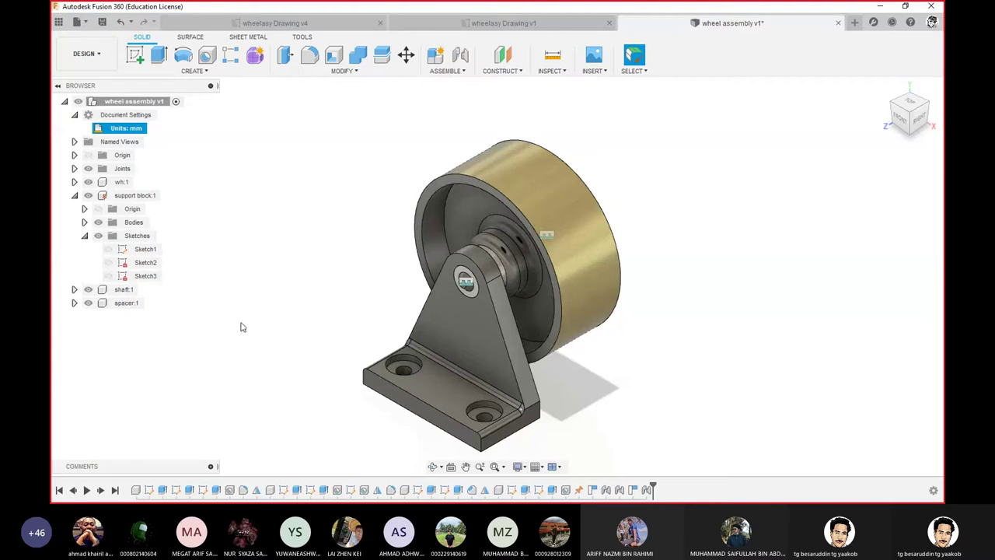
- Try moving the spacer left with Move/Copy, cancel, then repeat Move/Copy and cancel again
{"action": "left_click", "coordinate": [122, 308]}
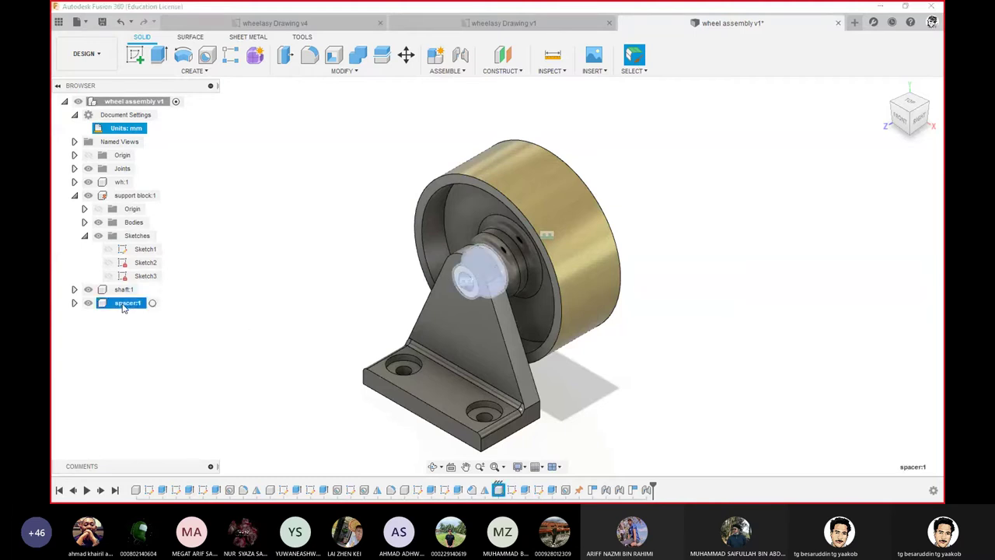
{"action": "right_click", "coordinate": [123, 307]}
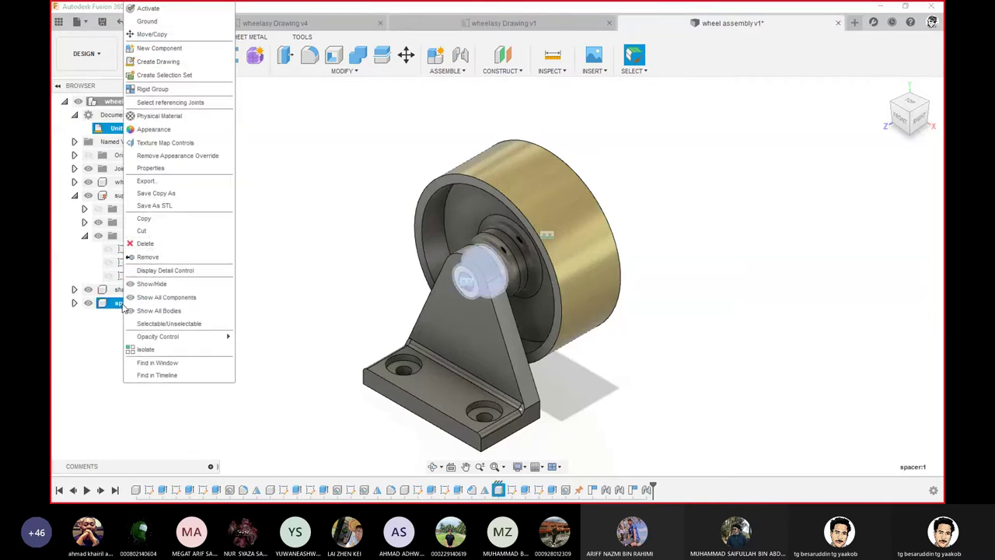
{"action": "left_click", "coordinate": [178, 36]}
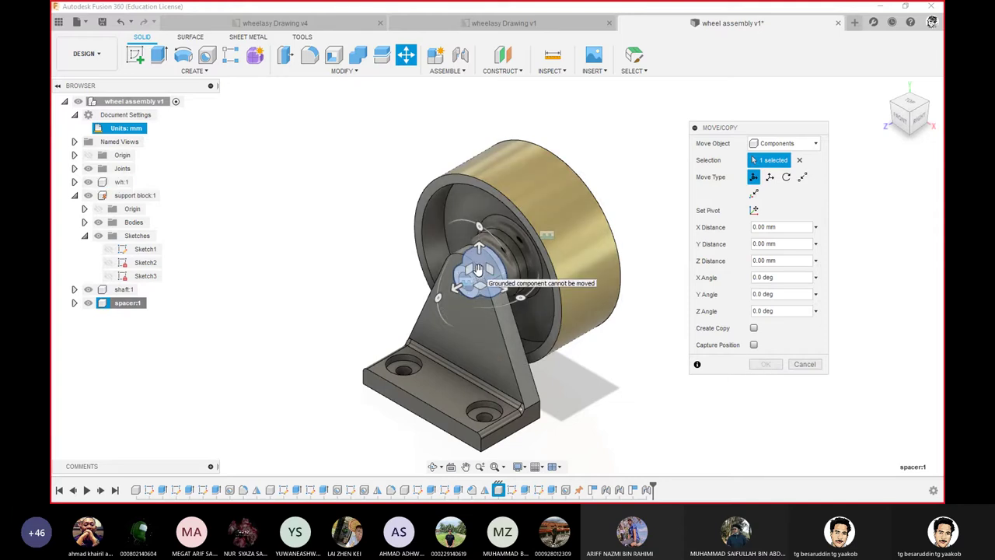
{"action": "left_click_drag", "start_coordinate": [478, 269], "coordinate": [307, 311]}
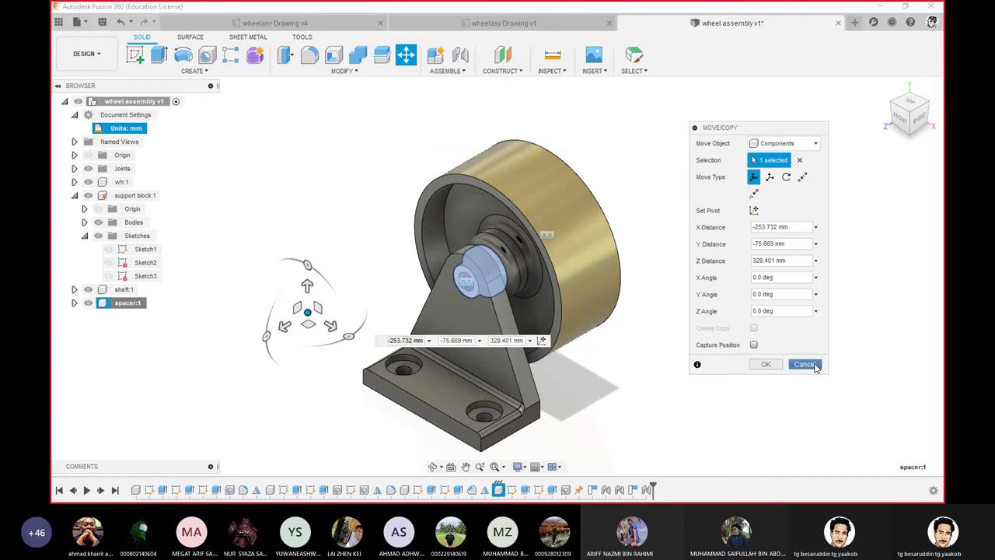
{"action": "left_click", "coordinate": [805, 364]}
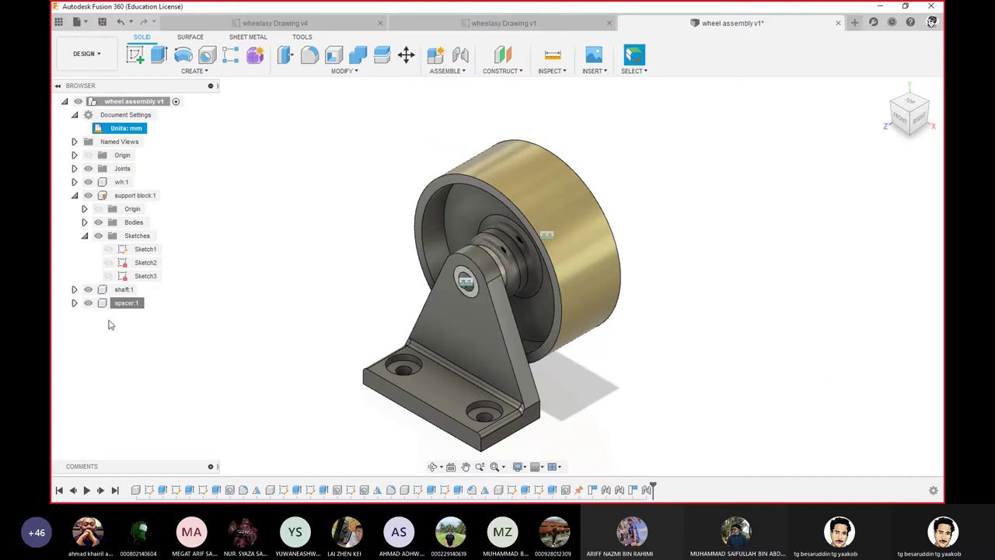
{"action": "right_click", "coordinate": [128, 349]}
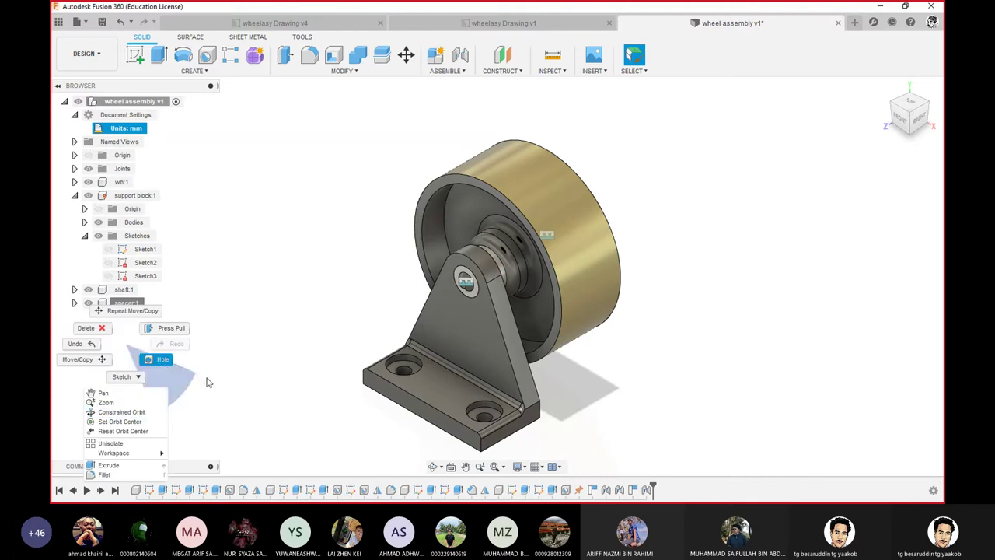
{"action": "left_click", "coordinate": [249, 277]}
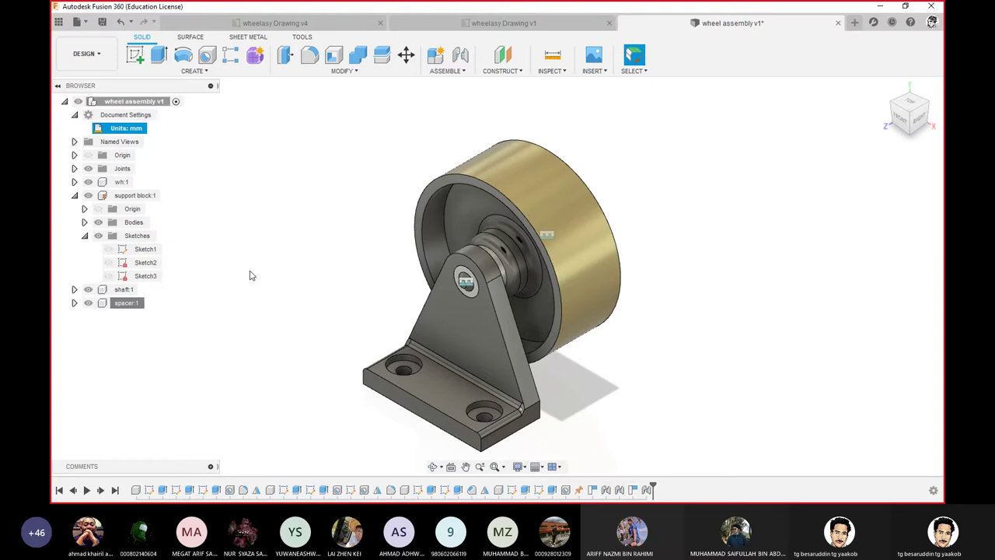
{"action": "right_click", "coordinate": [250, 276]}
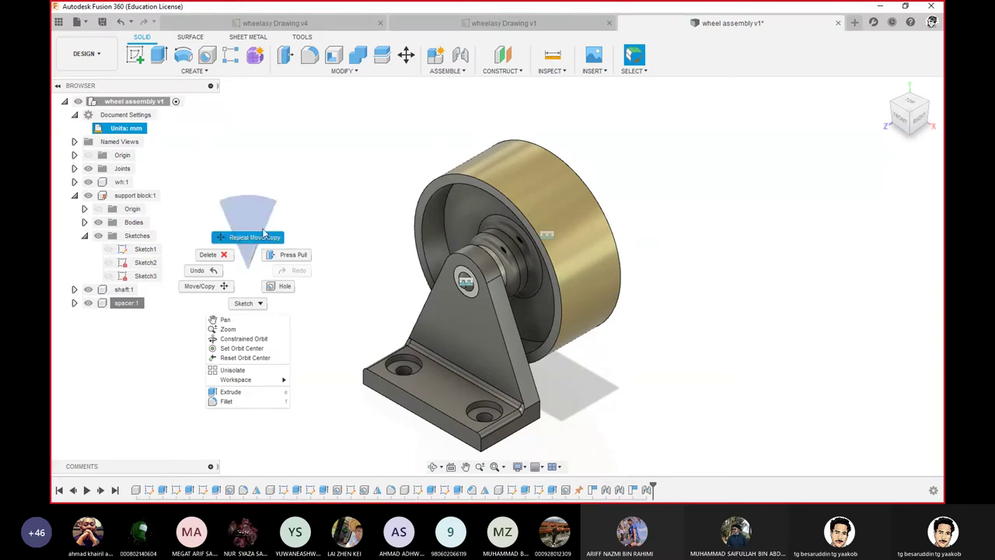
{"action": "left_click", "coordinate": [257, 237]}
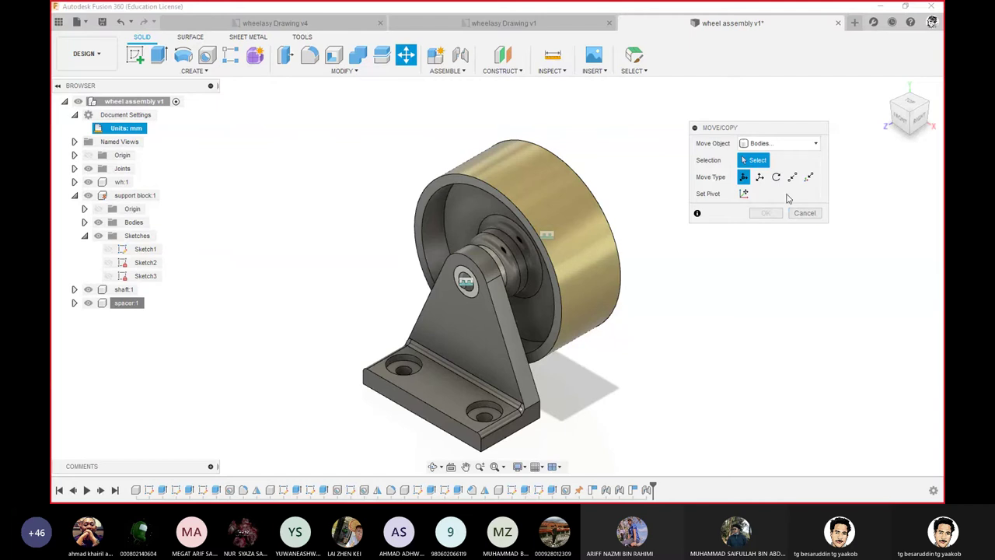
{"action": "left_click", "coordinate": [805, 213]}
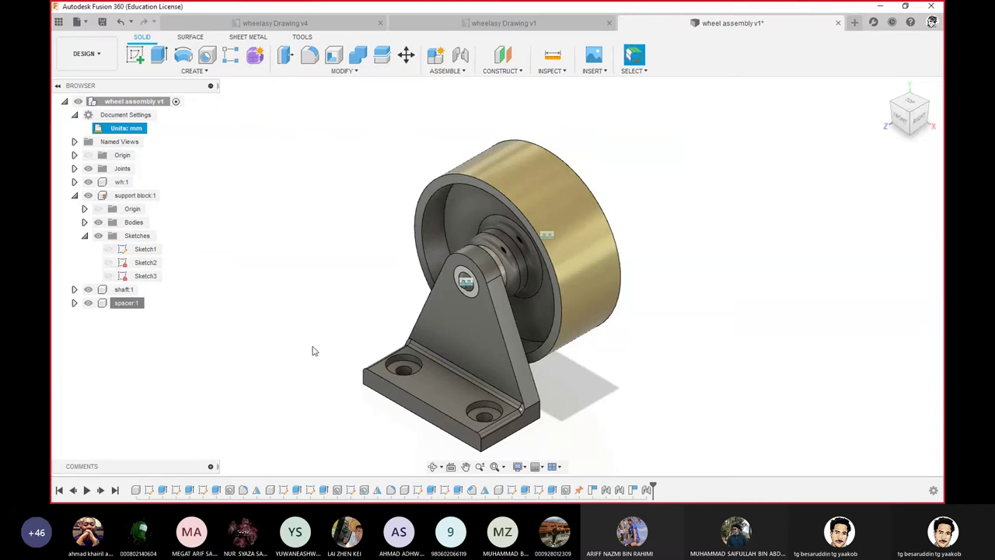
- Copy spacer:1 and paste it as spacer:2, dragged clear of the support block
{"action": "right_click", "coordinate": [122, 305]}
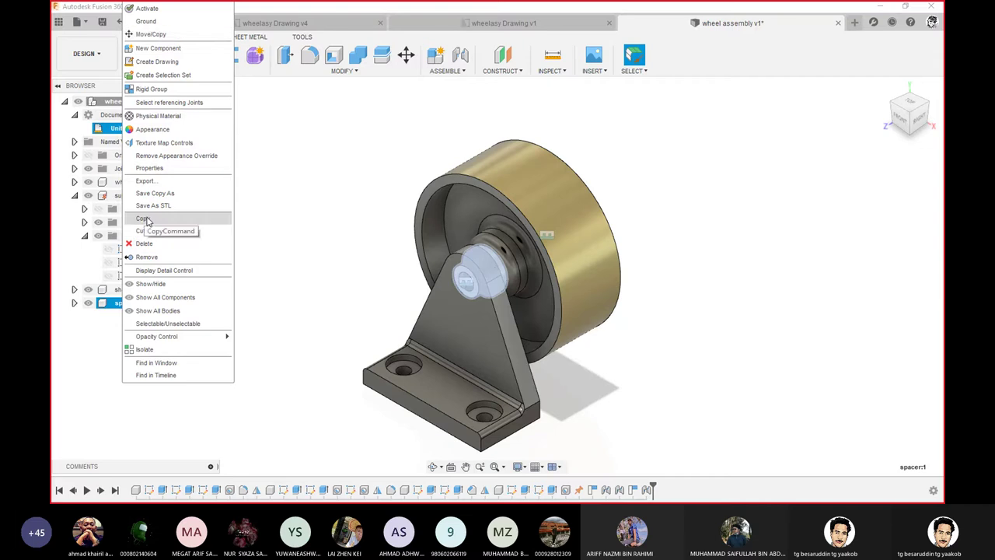
{"action": "left_click", "coordinate": [147, 221]}
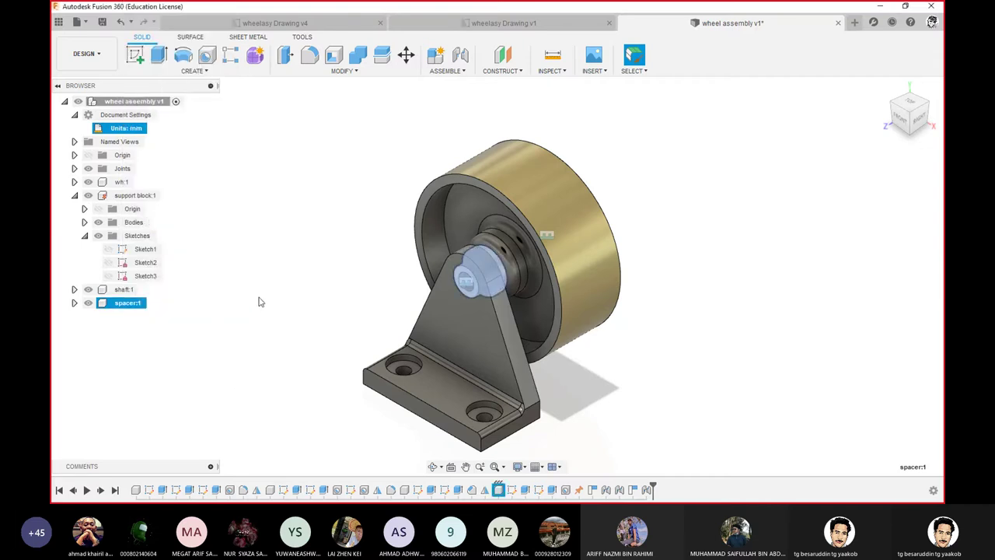
{"action": "left_click", "coordinate": [258, 299]}
{"action": "right_click", "coordinate": [256, 298]}
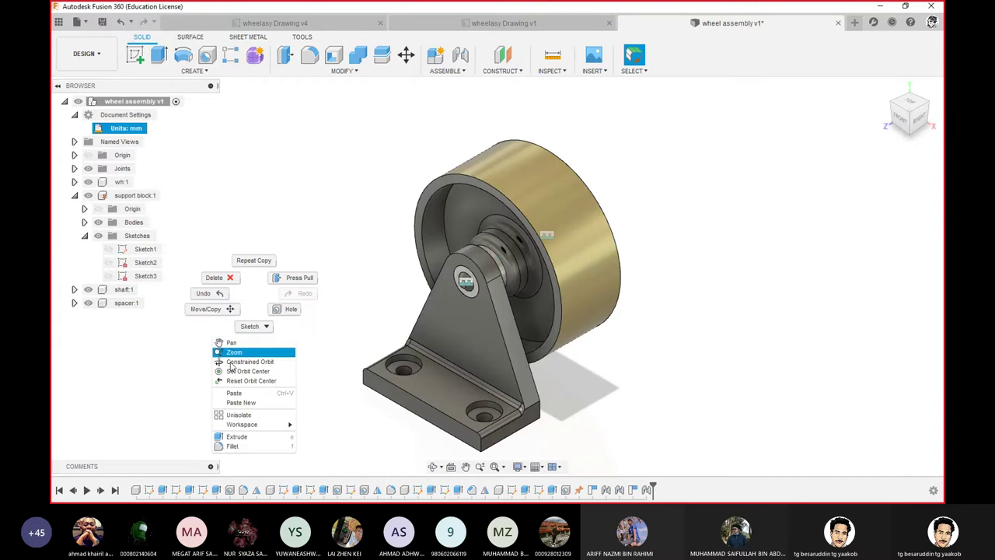
{"action": "left_click", "coordinate": [232, 394]}
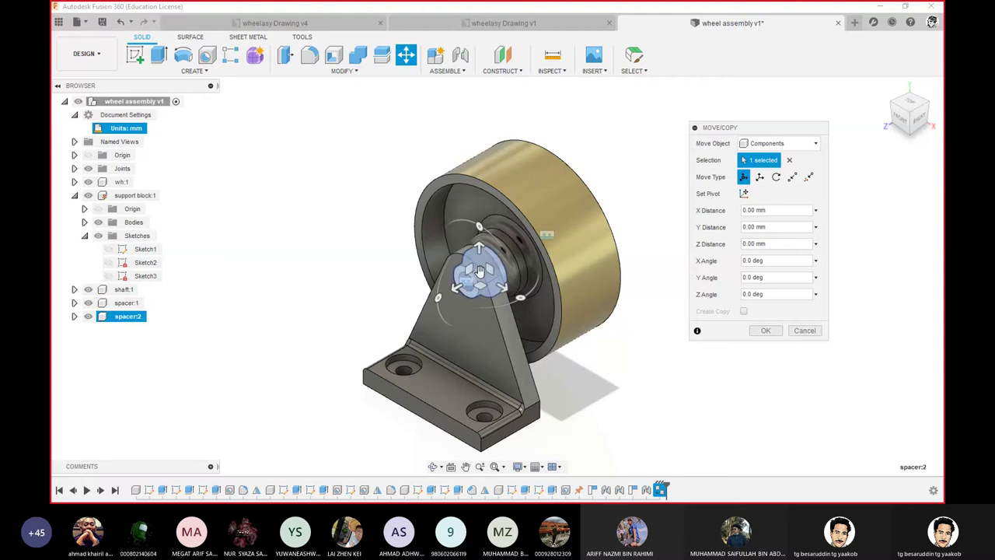
{"action": "mouse_move", "coordinate": [479, 272]}
{"action": "left_mouse_down"}
{"action": "mouse_move", "coordinate": [265, 274]}
{"action": "mouse_move", "coordinate": [277, 226]}
{"action": "left_mouse_up"}
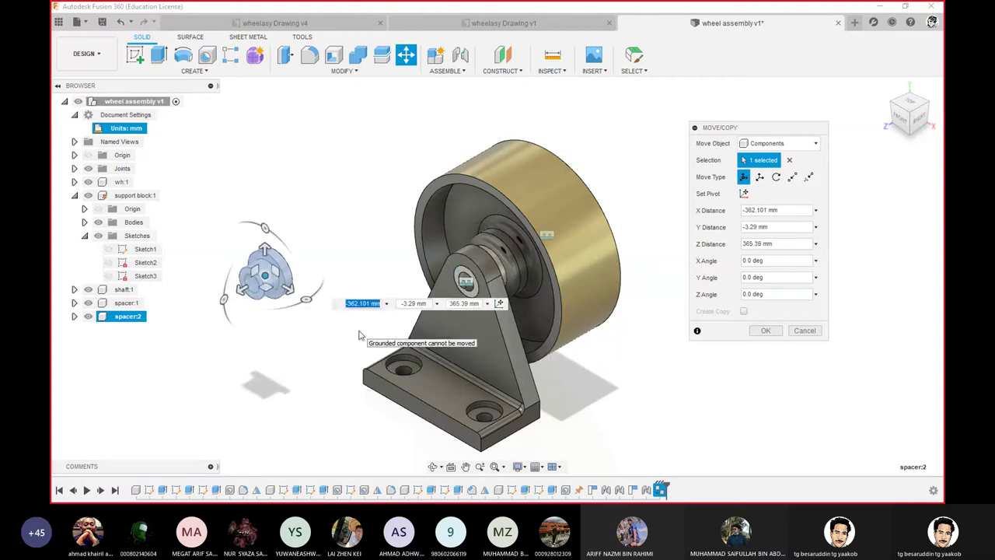
{"action": "left_click", "coordinate": [765, 331]}
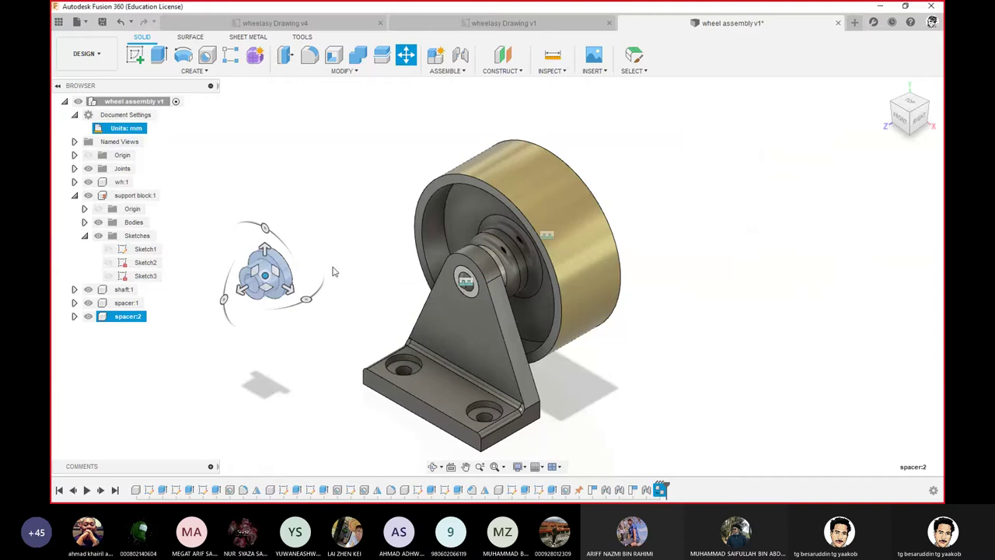
- Move spacer:2 to the right of the wheel and orbit to inspect the wheel
{"action": "left_click_drag", "start_coordinate": [292, 260], "coordinate": [709, 194]}
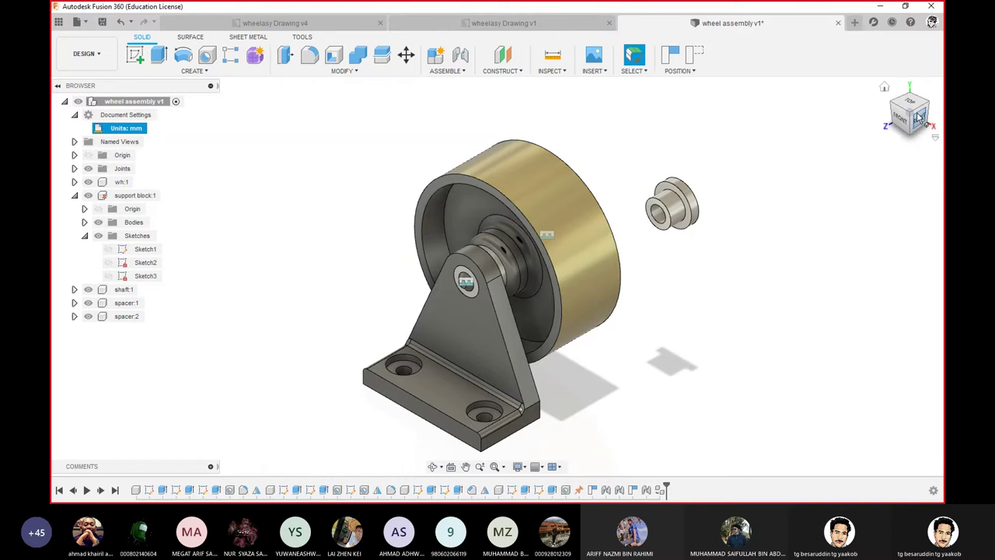
{"action": "middle_click_drag", "start_coordinate": [709, 194], "coordinate": [527, 363], "text": "shift"}
{"action": "mouse_move", "coordinate": [530, 364]}
{"action": "left_mouse_down"}
{"action": "mouse_move", "coordinate": [606, 341]}
{"action": "mouse_move", "coordinate": [661, 373]}
{"action": "left_mouse_up"}
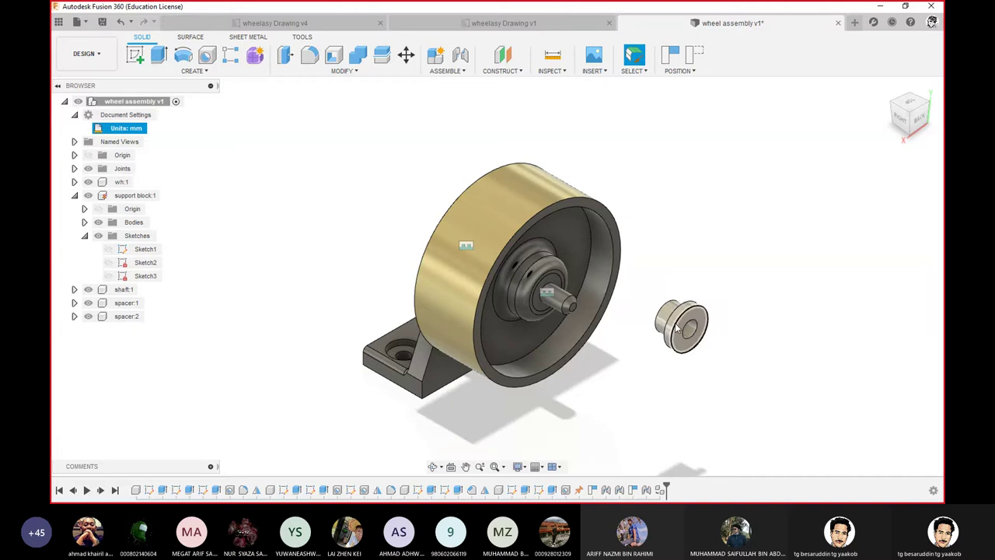
{"action": "mouse_move", "coordinate": [661, 342]}
{"action": "middle_mouse_down", "text": "shift"}
{"action": "mouse_move", "coordinate": [686, 344]}
{"action": "mouse_move", "coordinate": [680, 356]}
{"action": "mouse_move", "coordinate": [722, 295]}
{"action": "mouse_move", "coordinate": [680, 259]}
{"action": "mouse_move", "coordinate": [688, 269]}
{"action": "mouse_move", "coordinate": [656, 262]}
{"action": "middle_mouse_up", "text": "shift"}
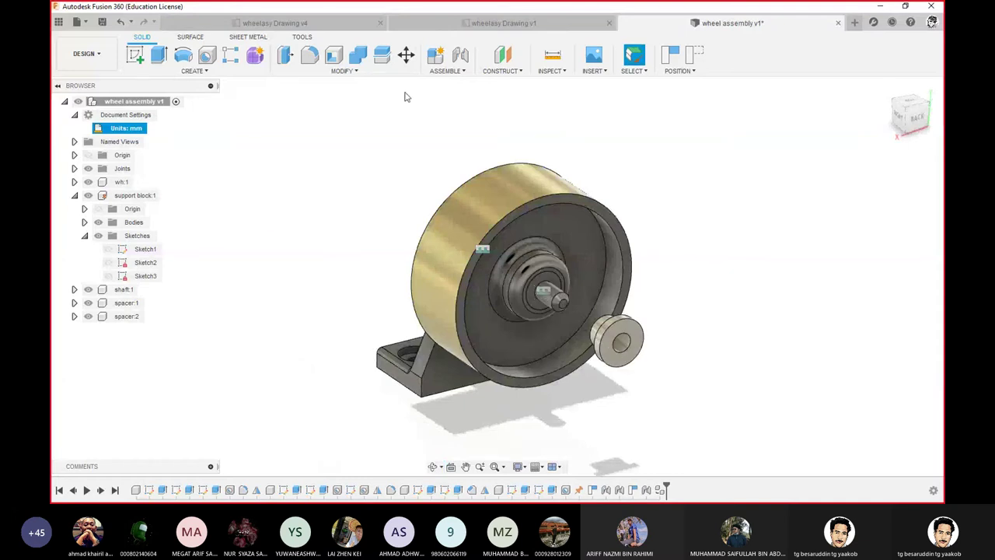
- Joint spacer:2 onto the shaft:1 end, flipped to face the wheel, then go to the home view
{"action": "left_click", "coordinate": [461, 56]}
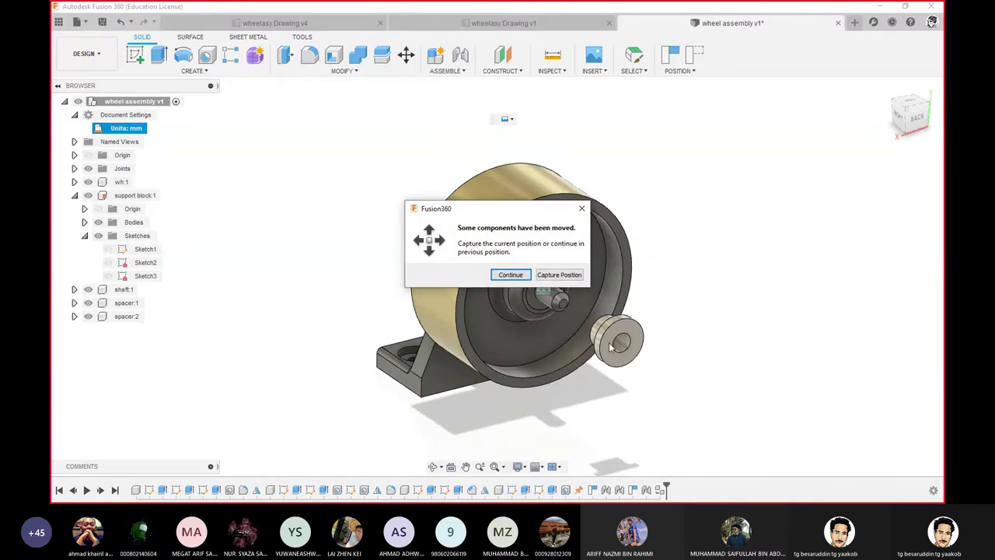
{"action": "left_click", "coordinate": [558, 274]}
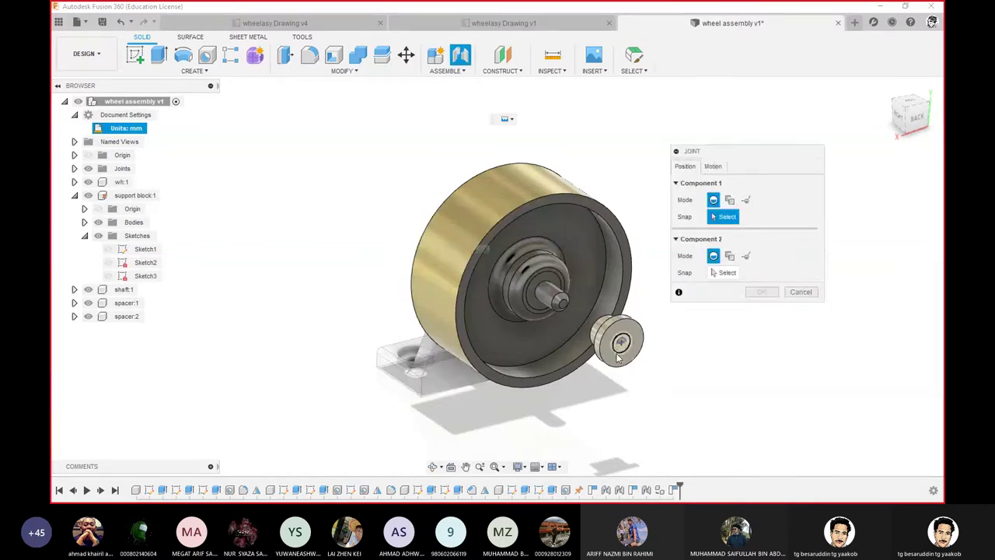
{"action": "left_click", "coordinate": [618, 351]}
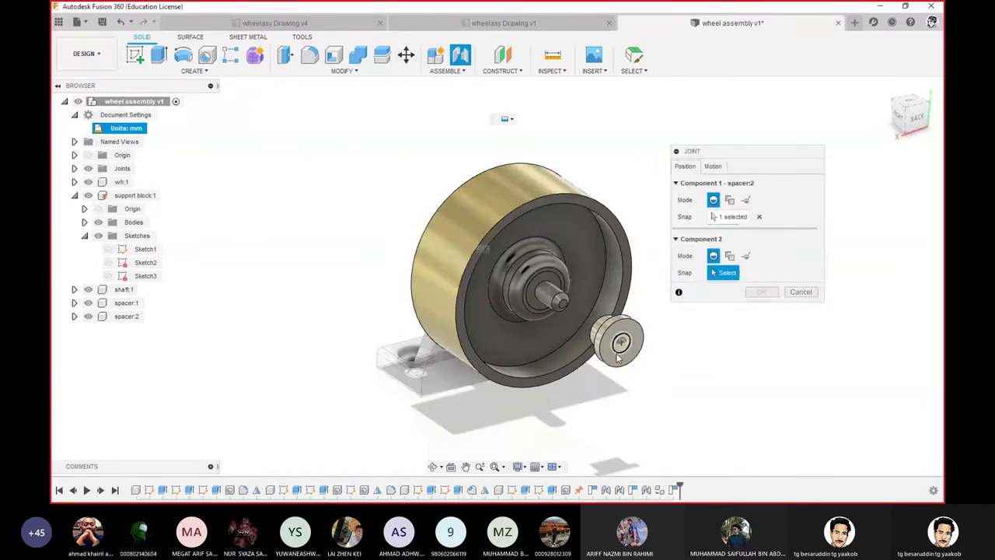
{"action": "left_click", "coordinate": [536, 299]}
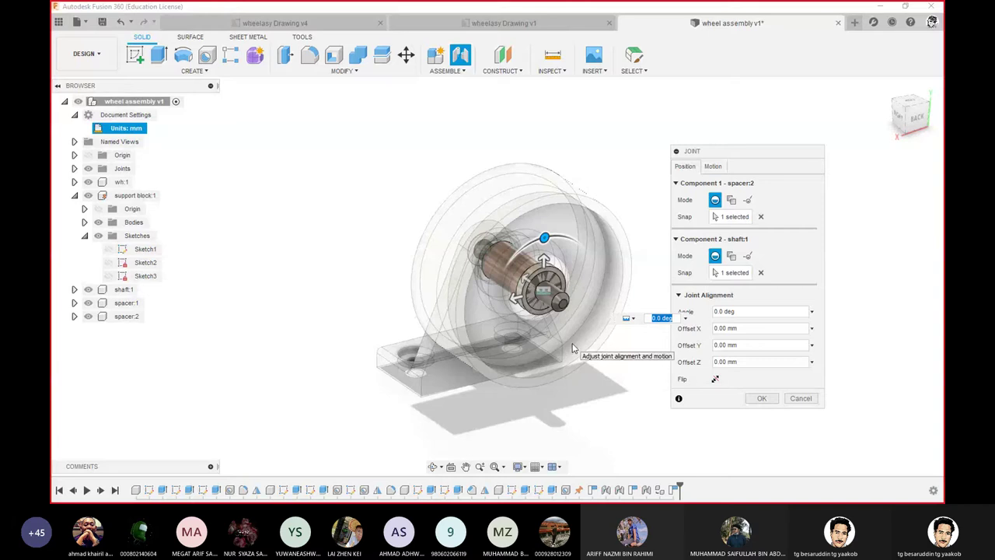
{"action": "left_click", "coordinate": [716, 379]}
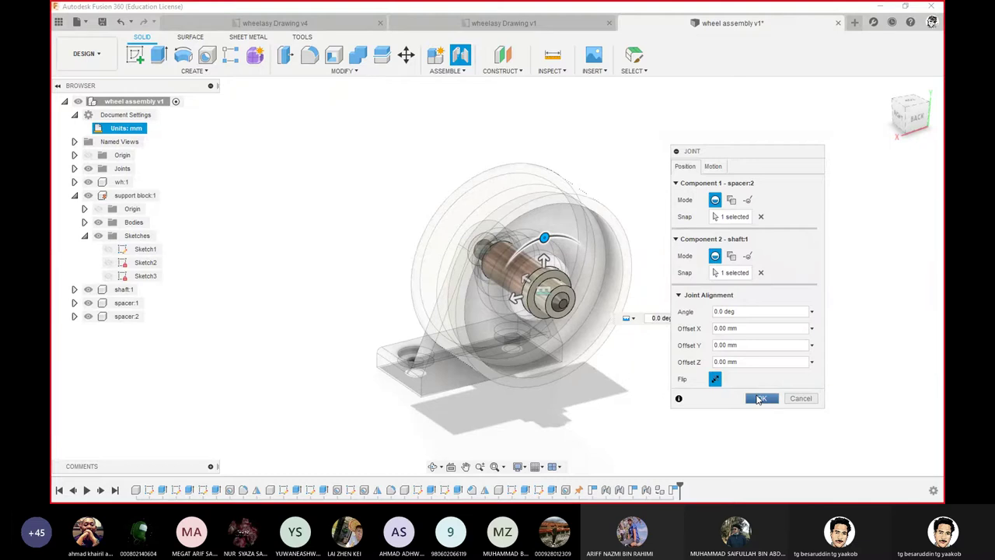
{"action": "left_click", "coordinate": [760, 399]}
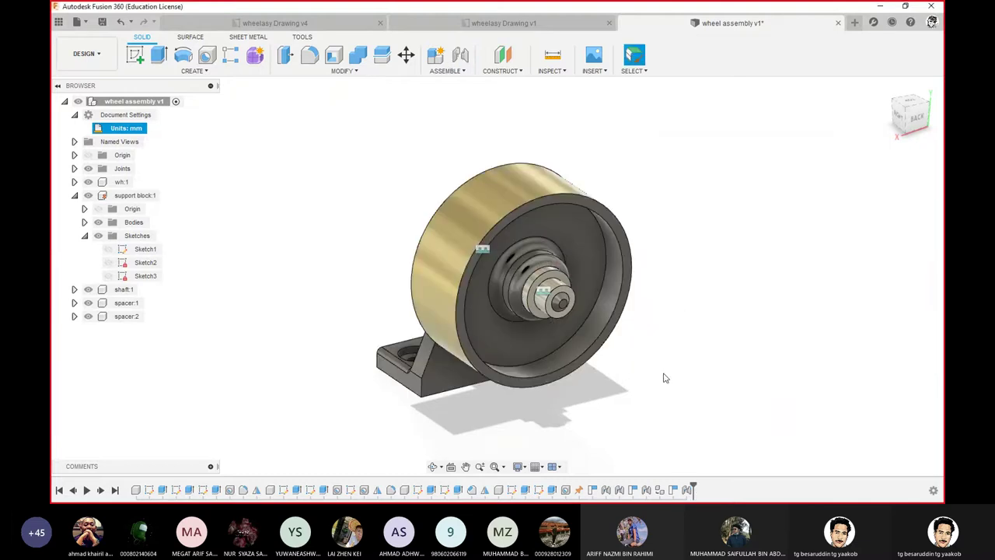
{"action": "scroll", "coordinate": [576, 317], "scroll_direction": "up", "scroll_amount": 2}
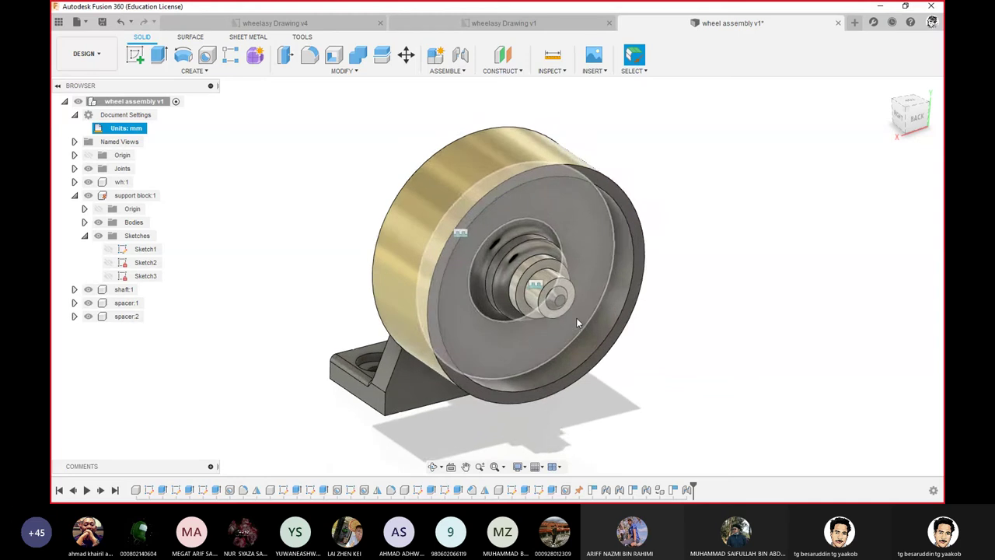
{"action": "scroll", "coordinate": [522, 299], "scroll_direction": "up", "scroll_amount": 3}
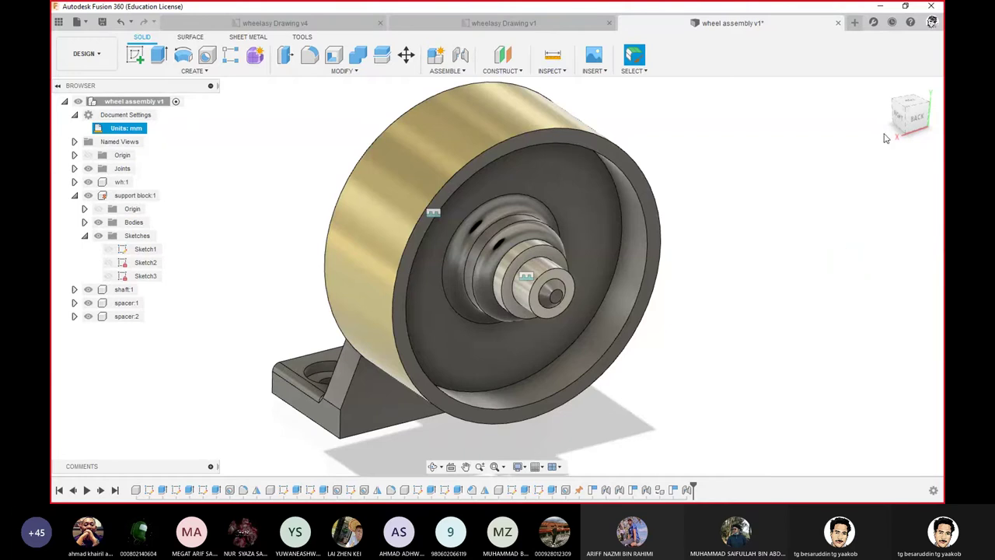
{"action": "mouse_move", "coordinate": [910, 115]}
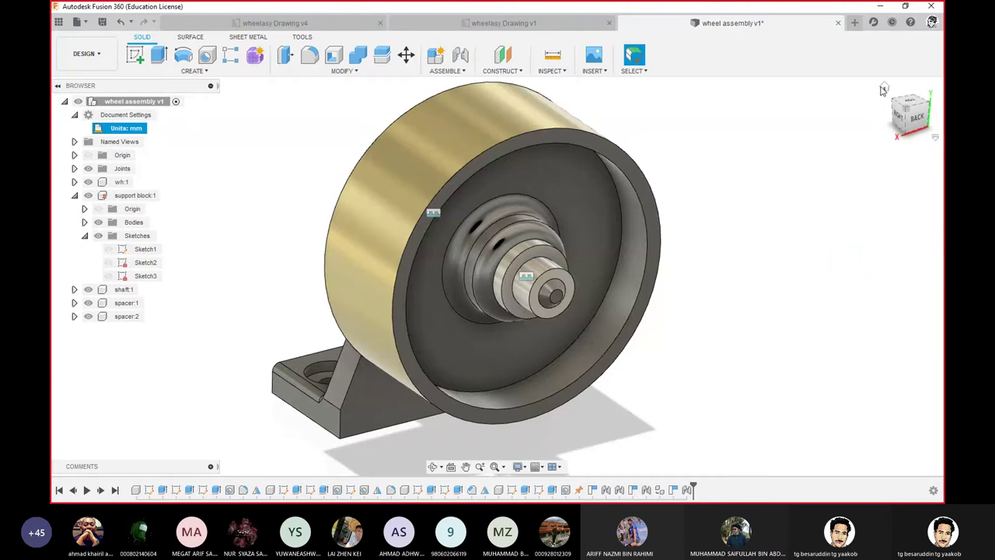
{"action": "left_click", "coordinate": [886, 88]}
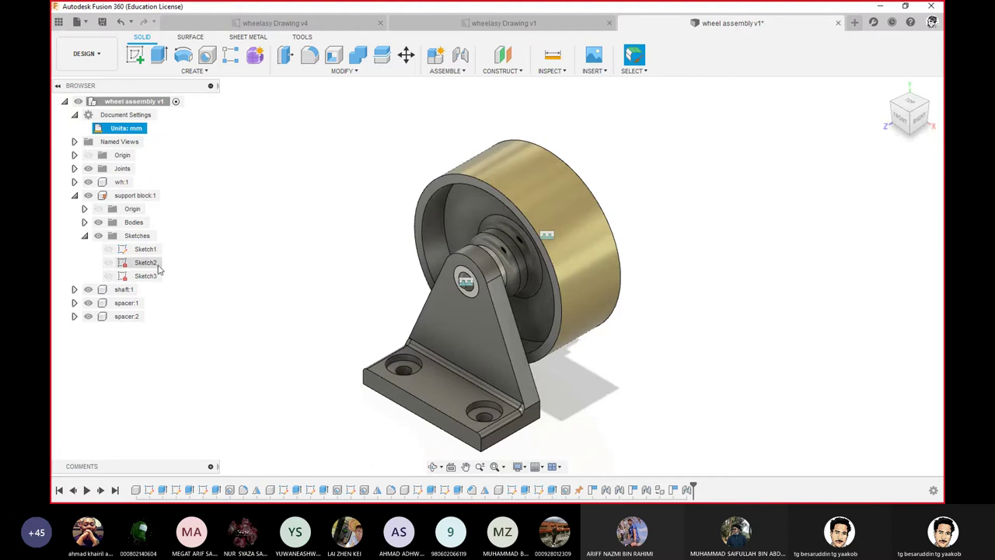
- Copy and paste the support block as support block:2, dragging it beside the wheel
{"action": "left_click", "coordinate": [136, 196]}
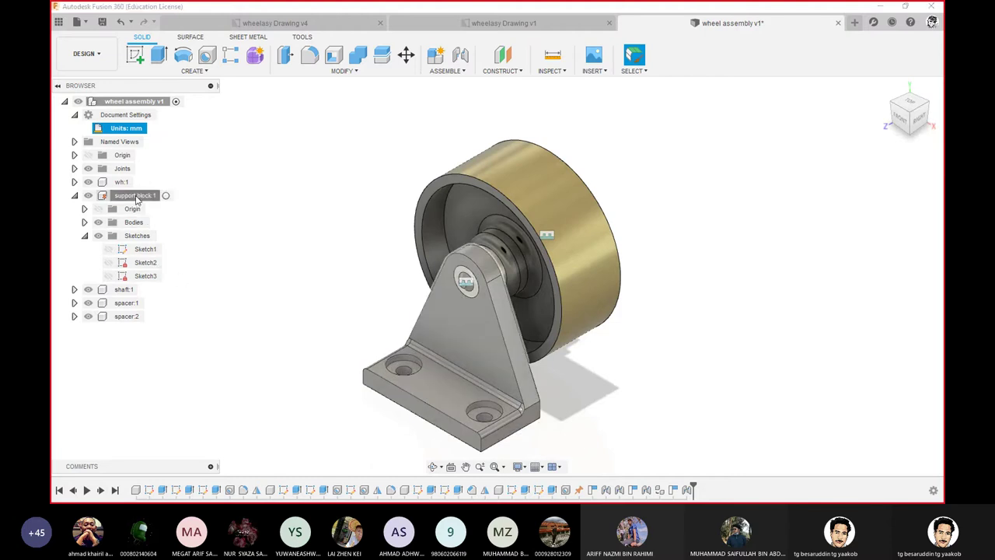
{"action": "right_click", "coordinate": [136, 199]}
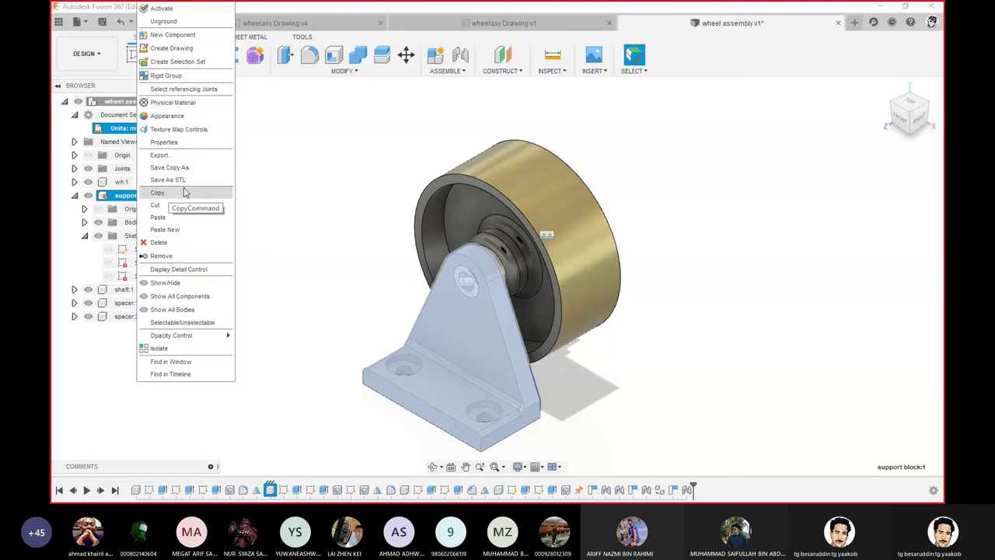
{"action": "left_click", "coordinate": [178, 194]}
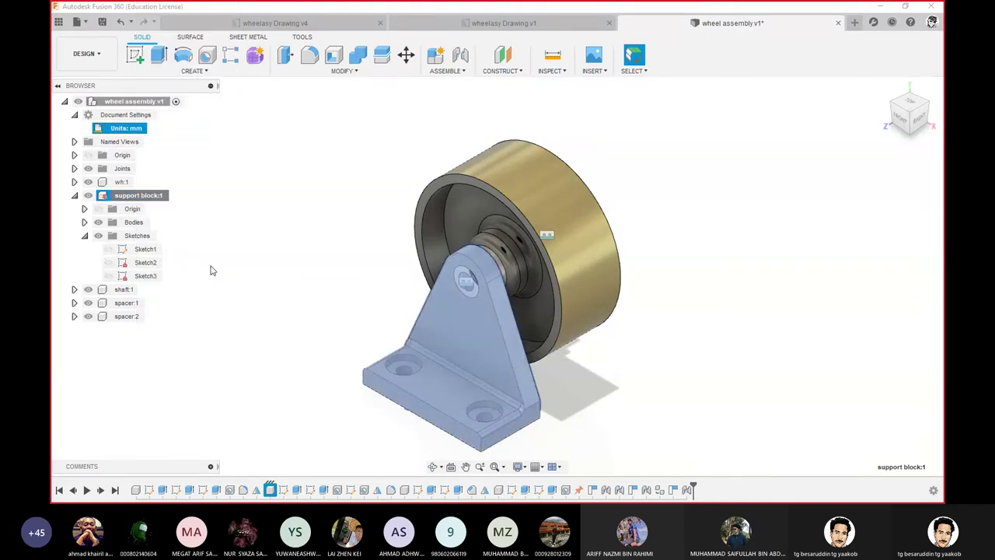
{"action": "key", "text": "Escape"}
{"action": "right_click", "coordinate": [274, 261]}
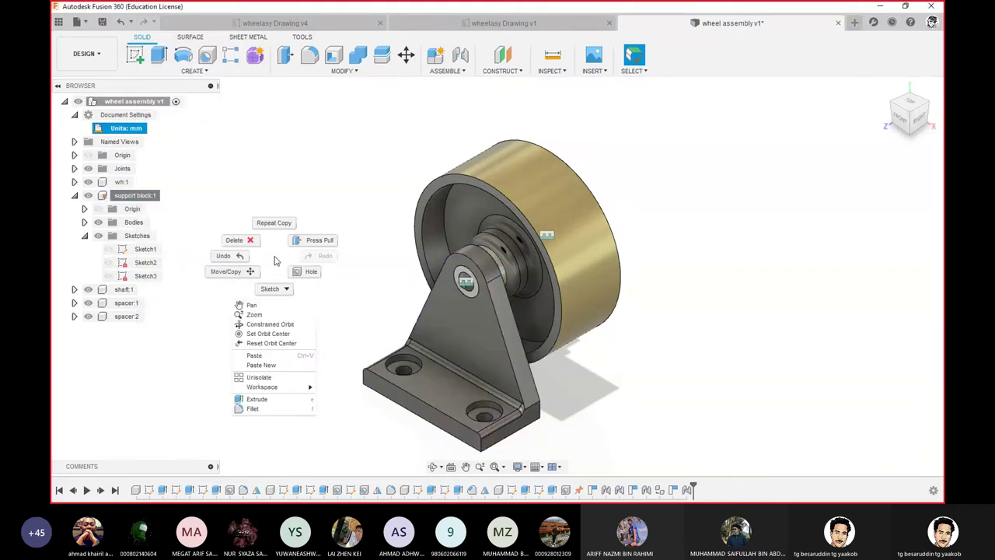
{"action": "left_click", "coordinate": [261, 355]}
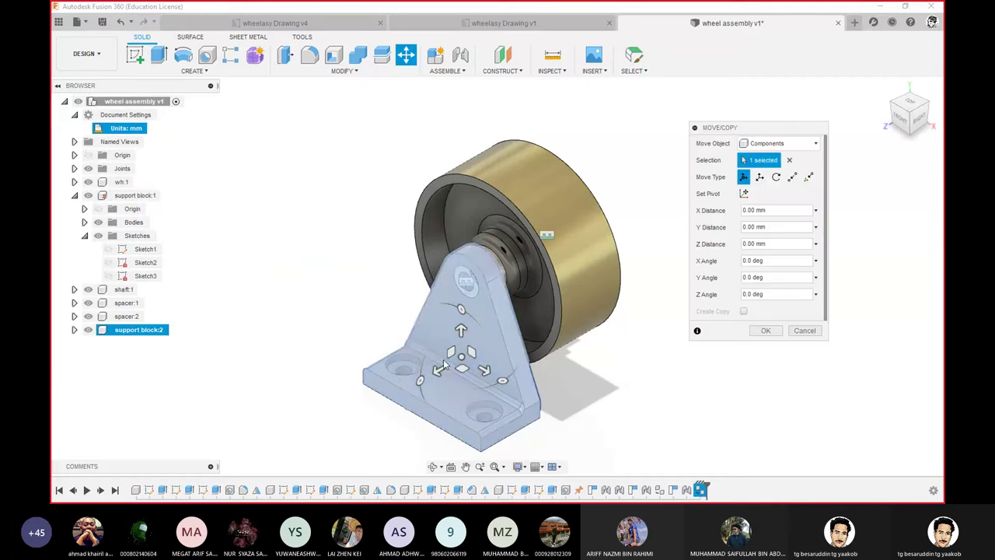
{"action": "left_click", "coordinate": [765, 332]}
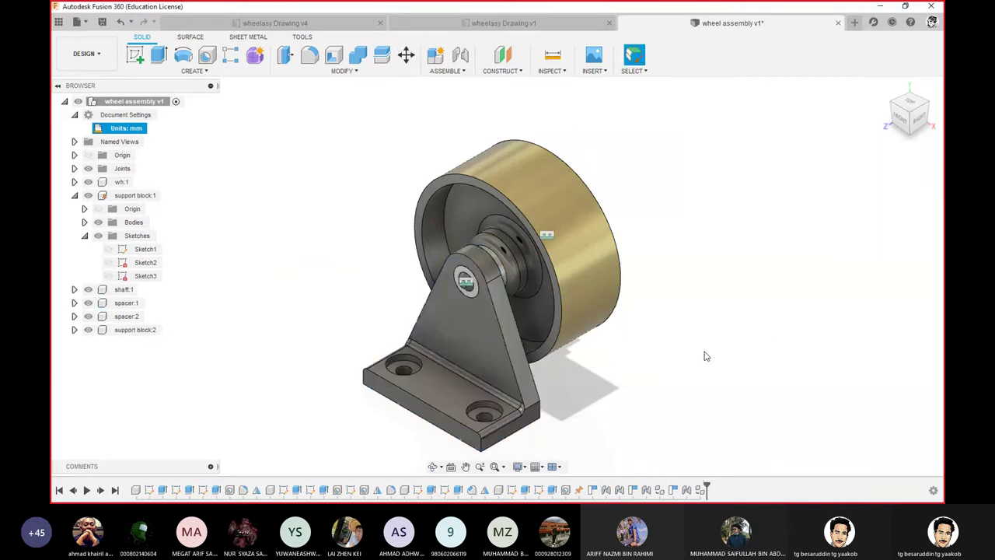
{"action": "left_click_drag", "start_coordinate": [474, 369], "coordinate": [731, 377]}
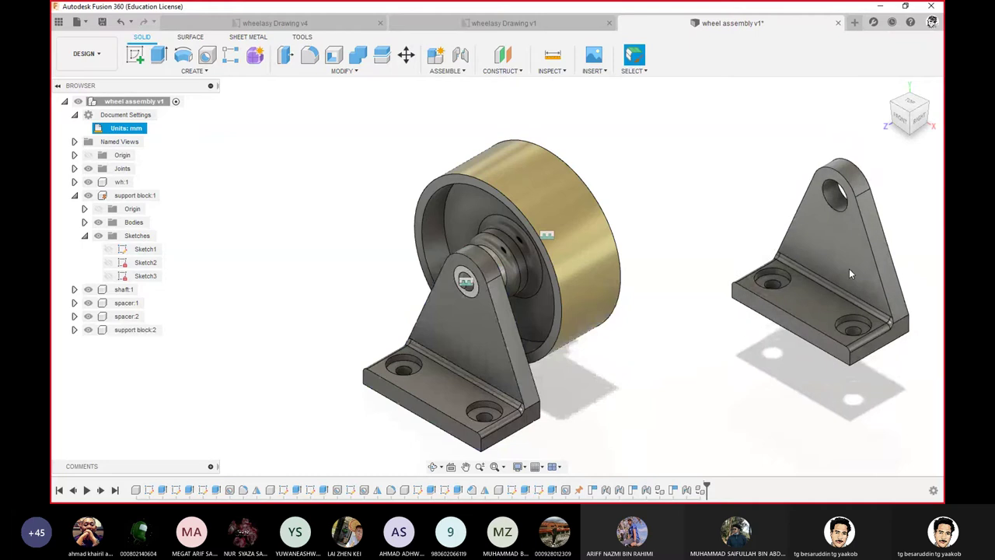
{"action": "left_click_drag", "start_coordinate": [838, 311], "coordinate": [754, 263]}
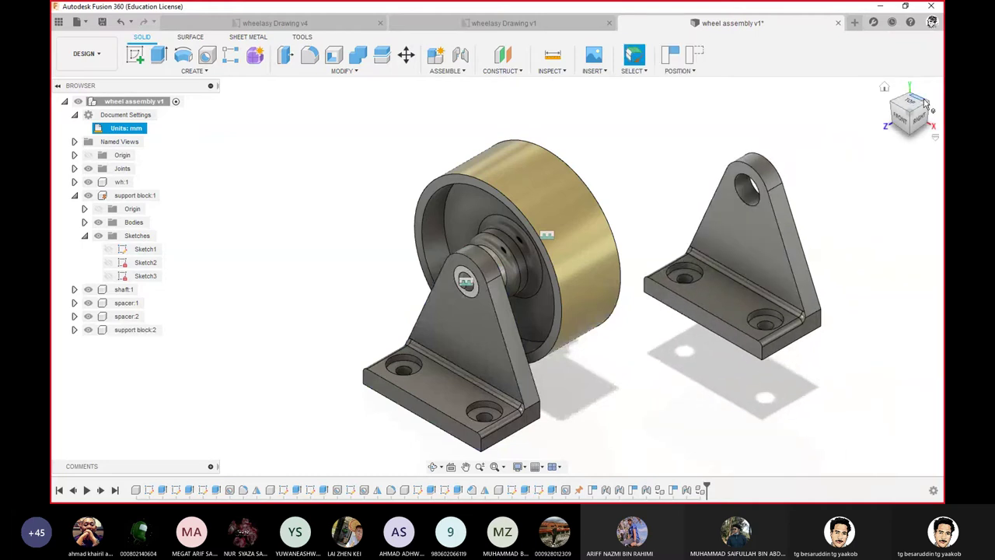
{"action": "left_click_drag", "start_coordinate": [923, 112], "coordinate": [729, 334]}
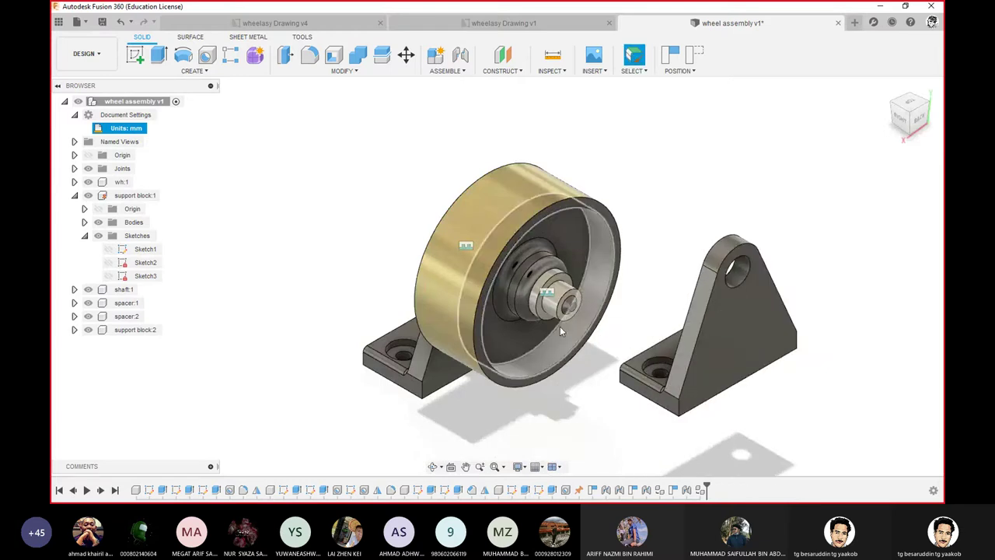
- Joint support block:2's hole to spacer:2, flipped and rotated 180° so it stands upright
{"action": "left_click", "coordinate": [460, 55]}
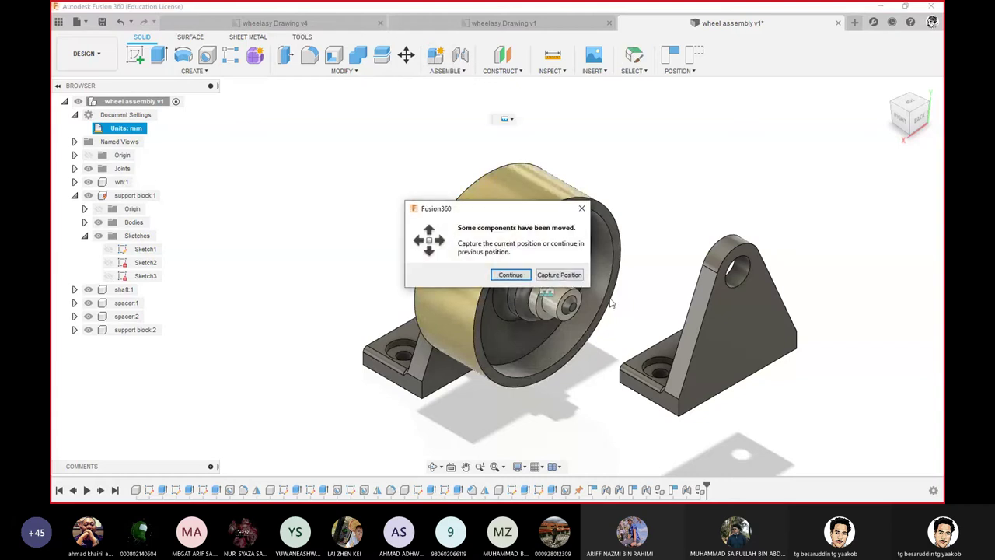
{"action": "left_click", "coordinate": [557, 274]}
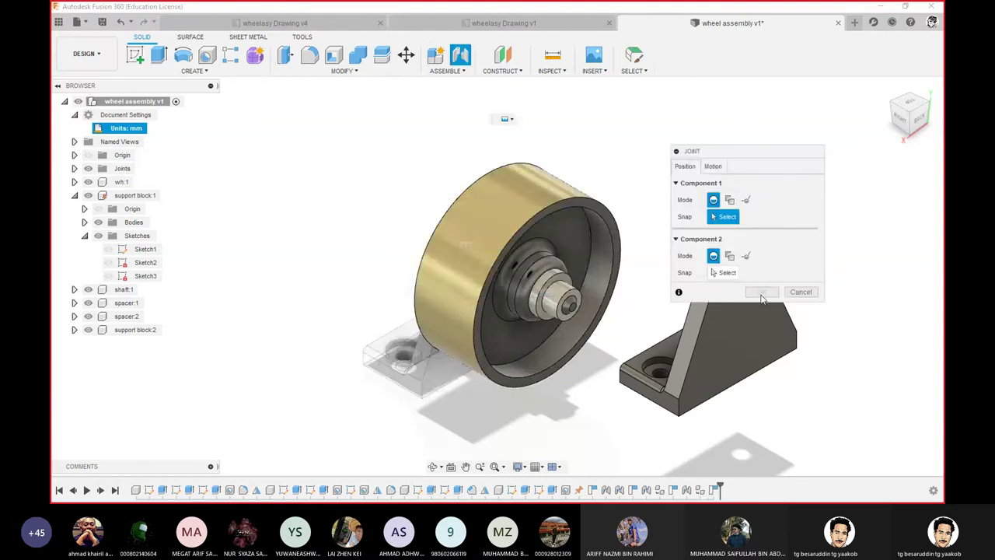
{"action": "left_click_drag", "start_coordinate": [746, 156], "coordinate": [860, 92]}
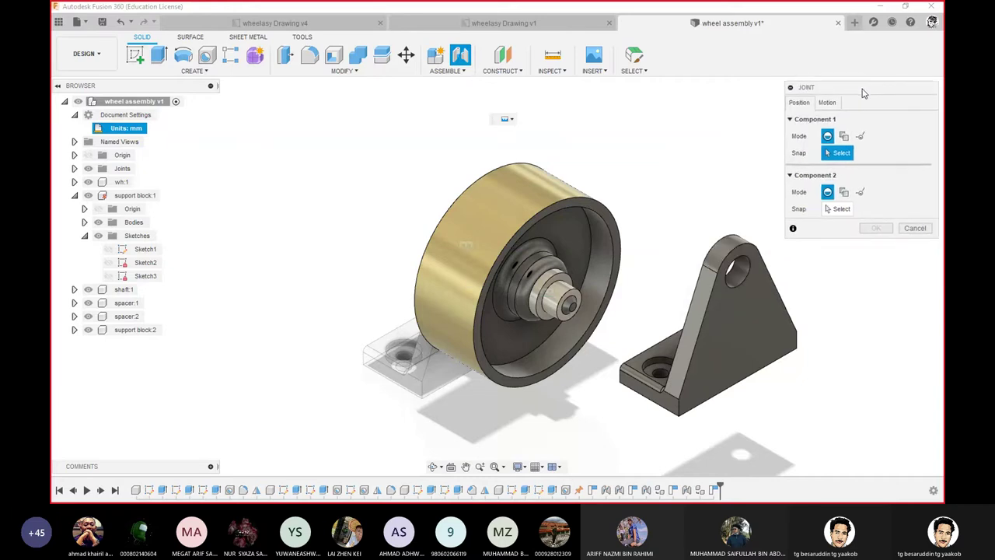
{"action": "left_click", "coordinate": [730, 295]}
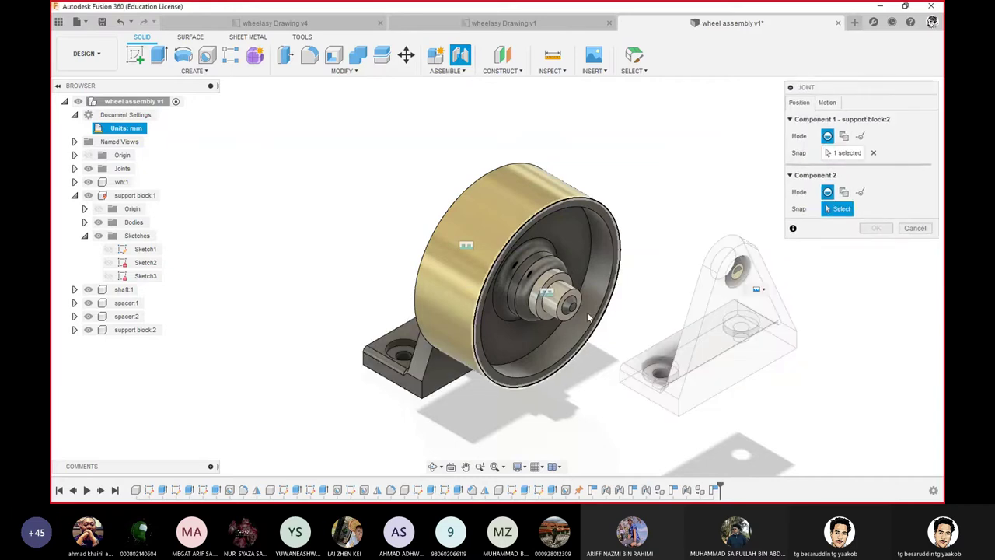
{"action": "left_click", "coordinate": [544, 314]}
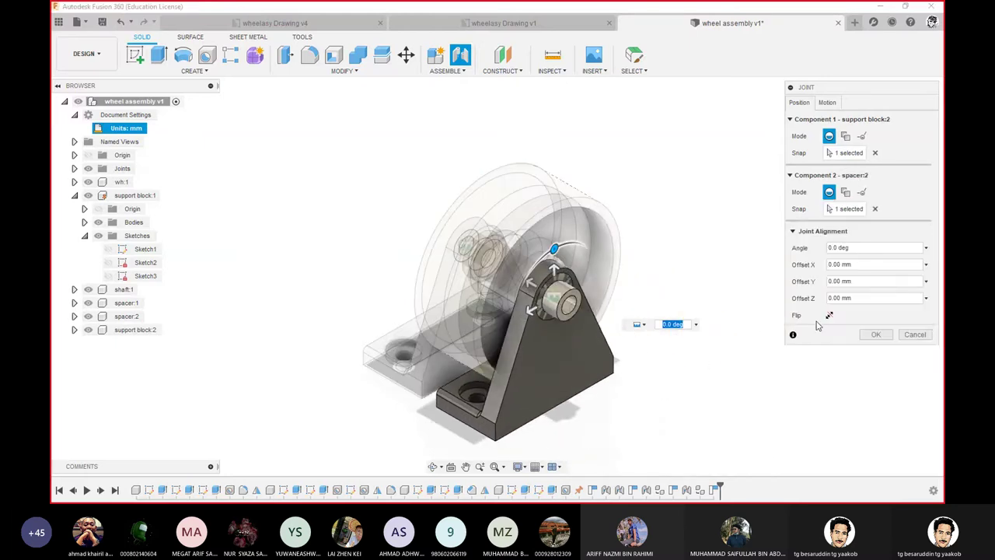
{"action": "left_click", "coordinate": [829, 315]}
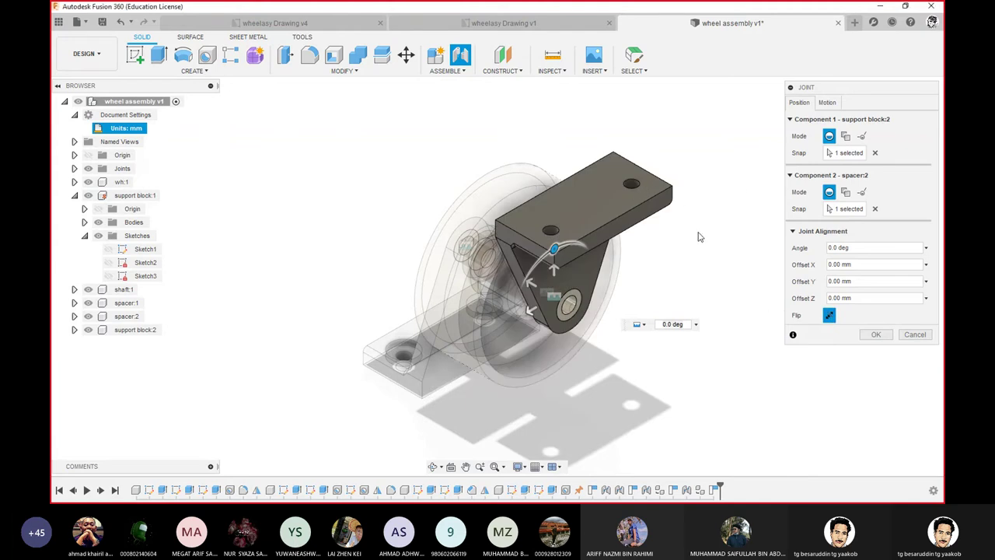
{"action": "left_click_drag", "start_coordinate": [554, 250], "coordinate": [615, 333]}
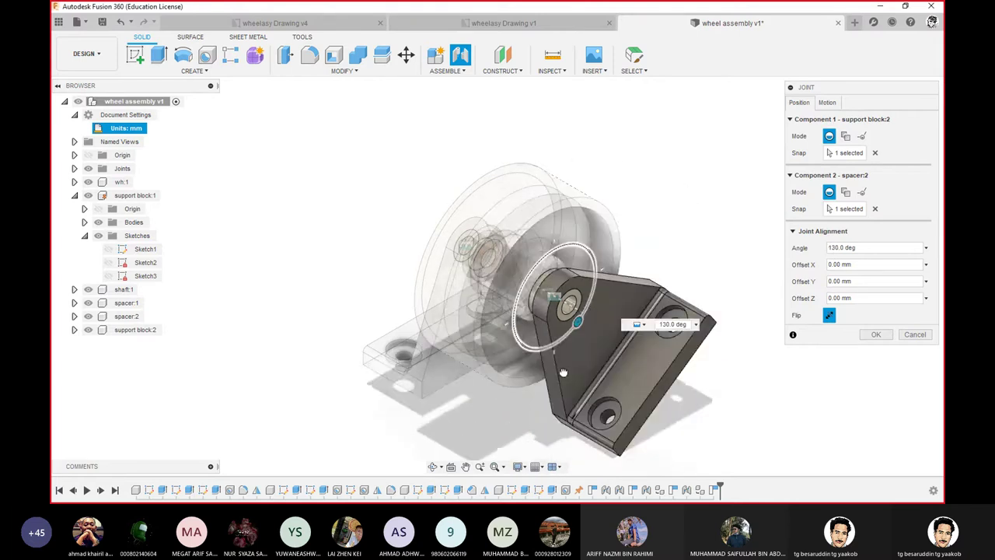
{"action": "left_click_drag", "start_coordinate": [582, 386], "coordinate": [552, 387]}
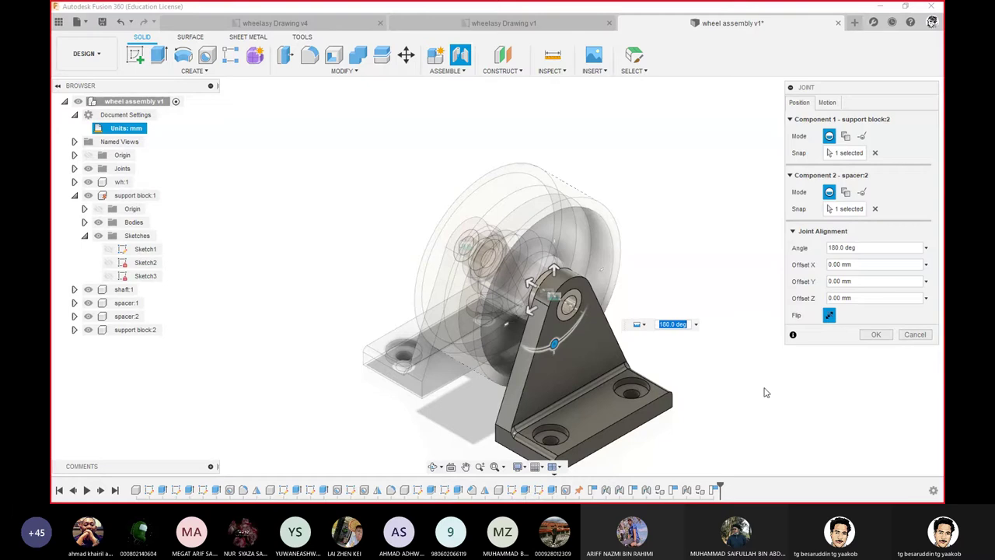
{"action": "left_click", "coordinate": [827, 101]}
{"action": "left_click", "coordinate": [799, 102]}
{"action": "left_click", "coordinate": [876, 334]}
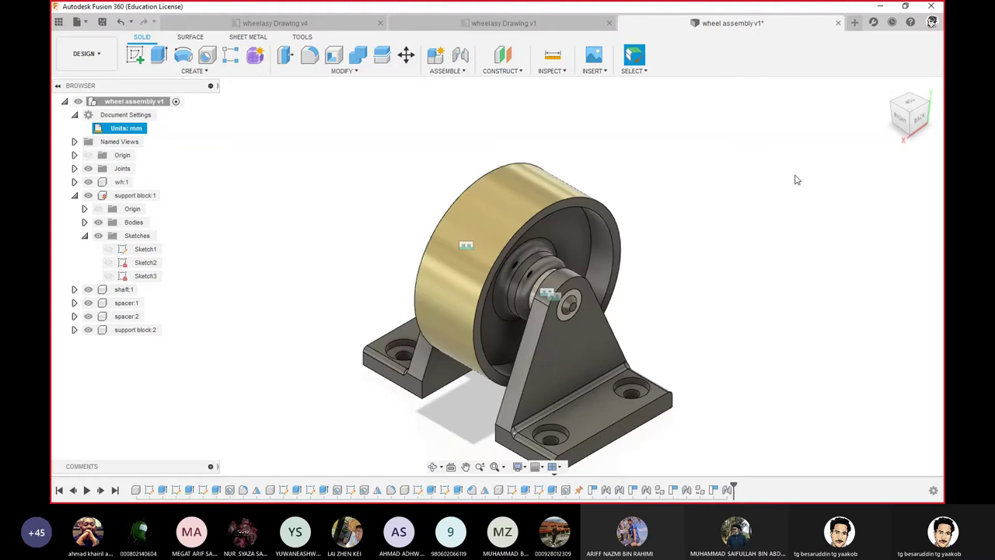
{"action": "left_click", "coordinate": [907, 117]}
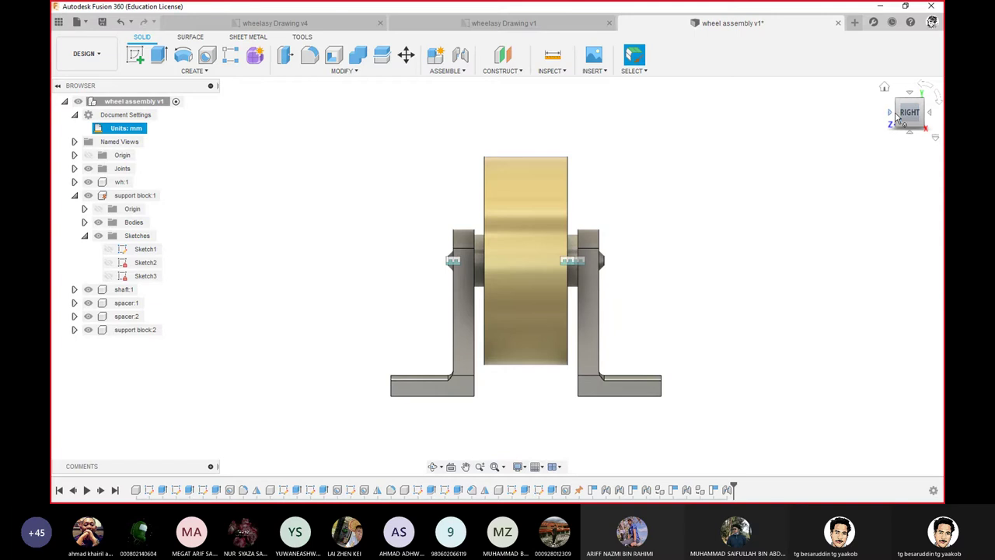
{"action": "left_click", "coordinate": [890, 114]}
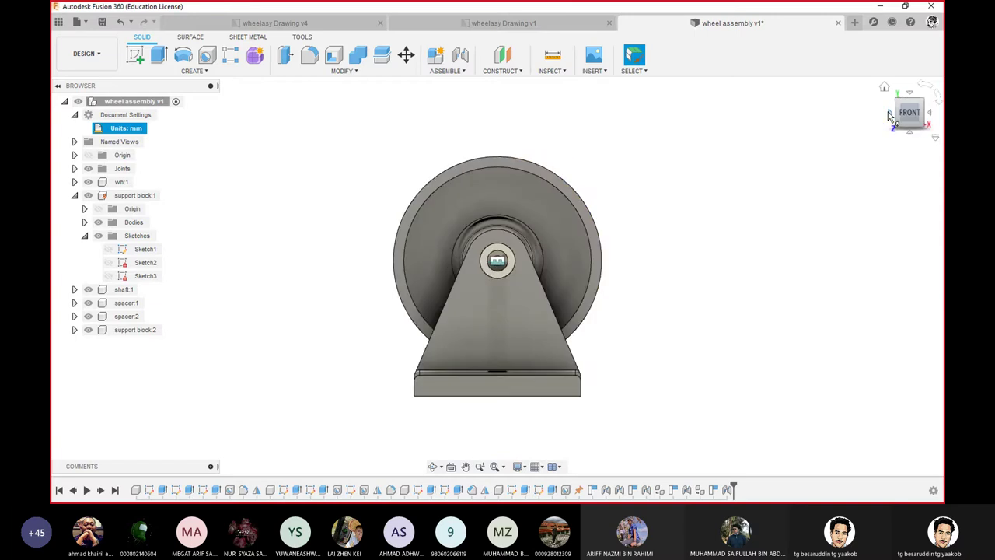
{"action": "left_click", "coordinate": [890, 114]}
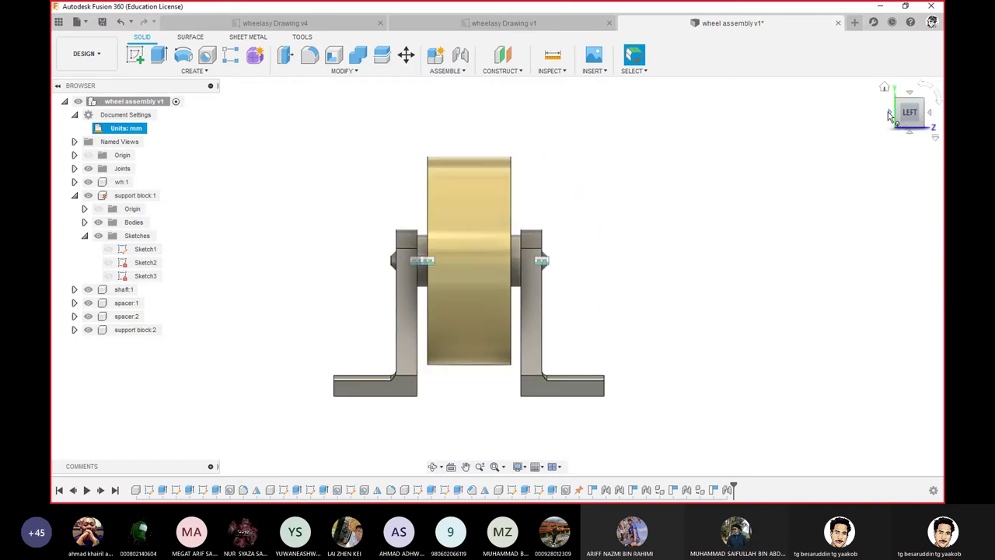
{"action": "left_click", "coordinate": [890, 114]}
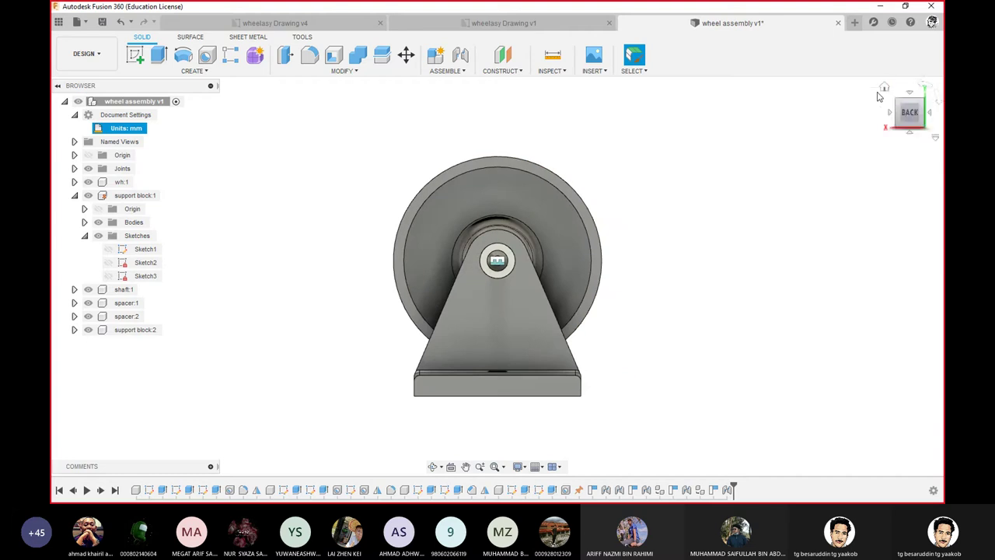
{"action": "left_click", "coordinate": [884, 87]}
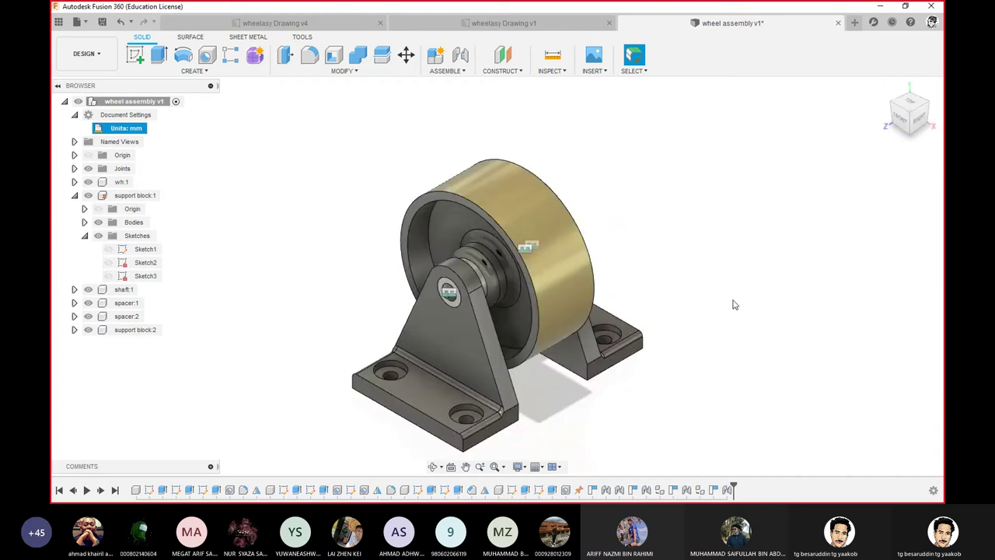
{"action": "middle_click_drag", "start_coordinate": [658, 300], "coordinate": [677, 256]}
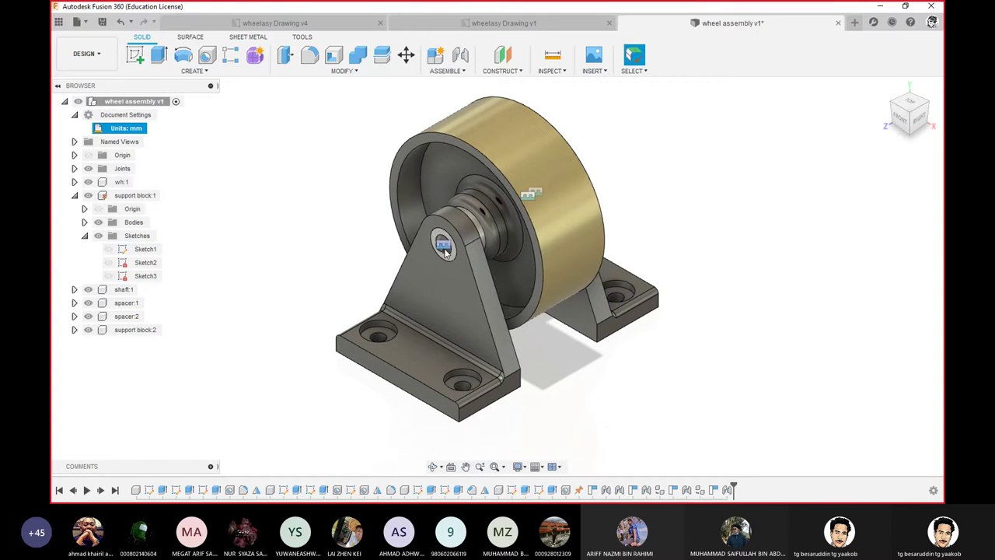
{"action": "left_click", "coordinate": [534, 193]}
{"action": "left_click", "coordinate": [525, 195]}
- Edit the Rigid4 joint and change its motion to Revolute about the Z axis
{"action": "right_click", "coordinate": [525, 194]}
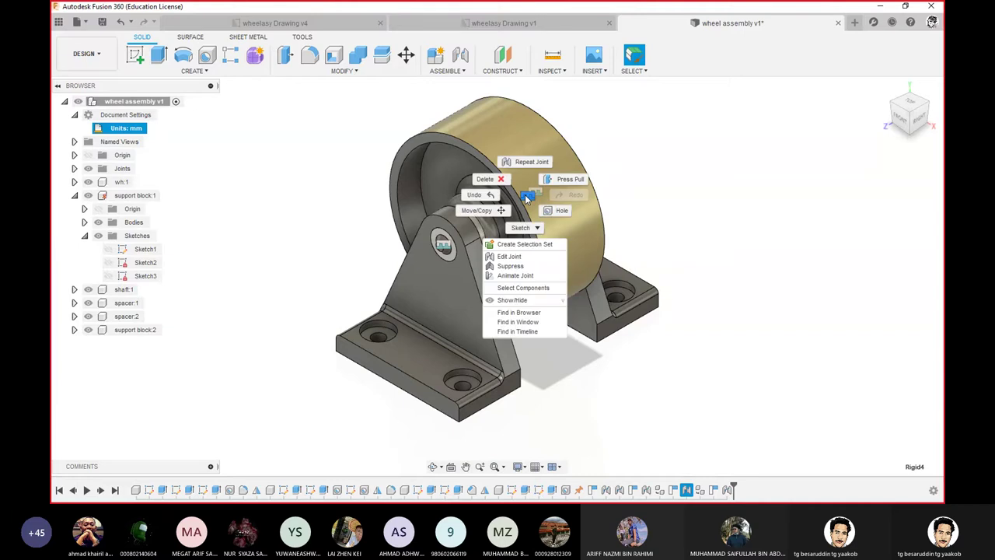
{"action": "left_click", "coordinate": [509, 255]}
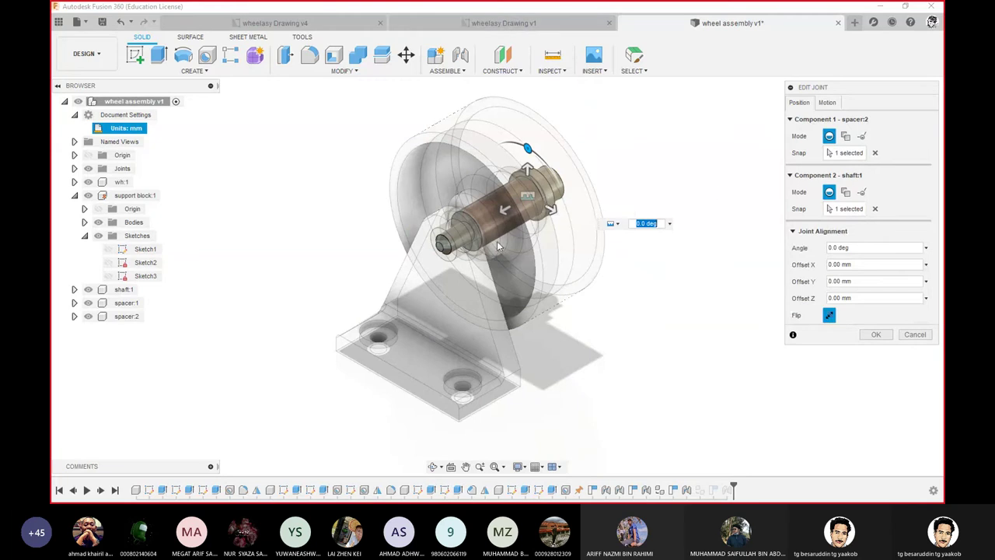
{"action": "left_click", "coordinate": [827, 102]}
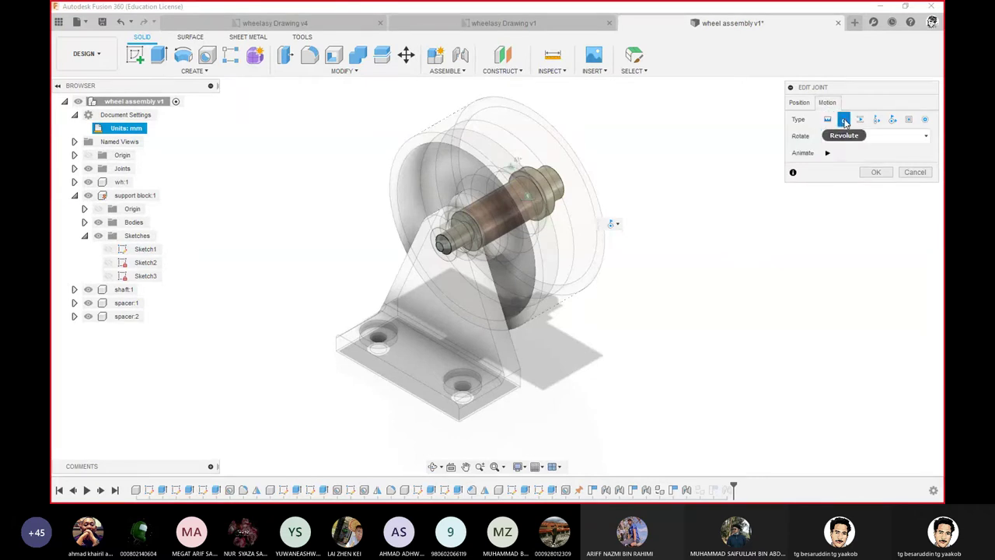
{"action": "left_click", "coordinate": [843, 120]}
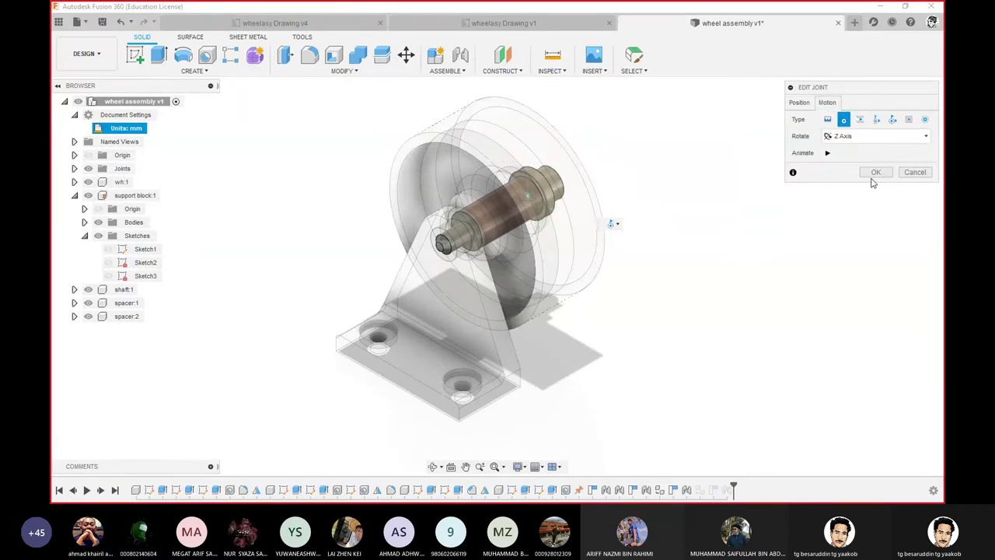
{"action": "left_click", "coordinate": [876, 172]}
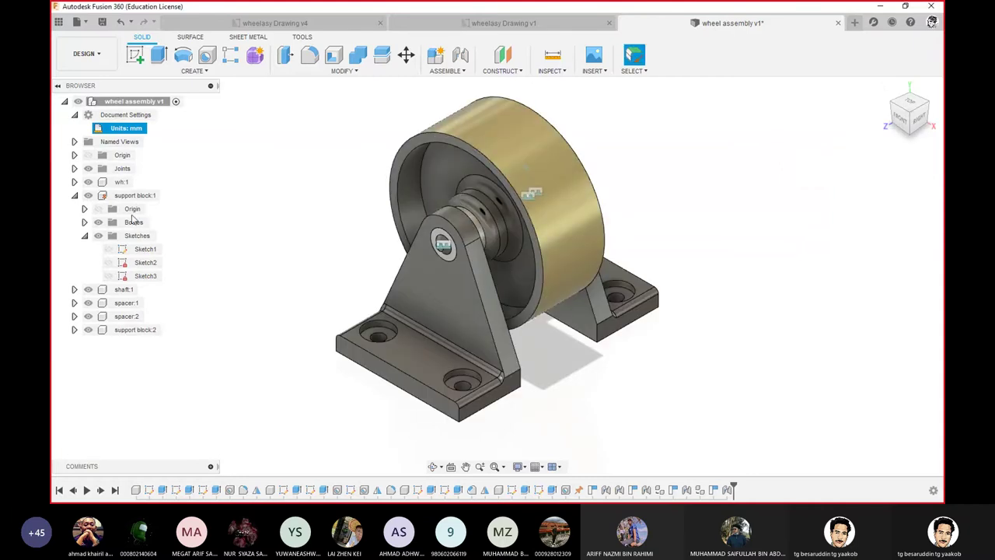
- Toggle the Joints folder visibility to hide and re-show the joint markers
{"action": "left_click", "coordinate": [90, 171]}
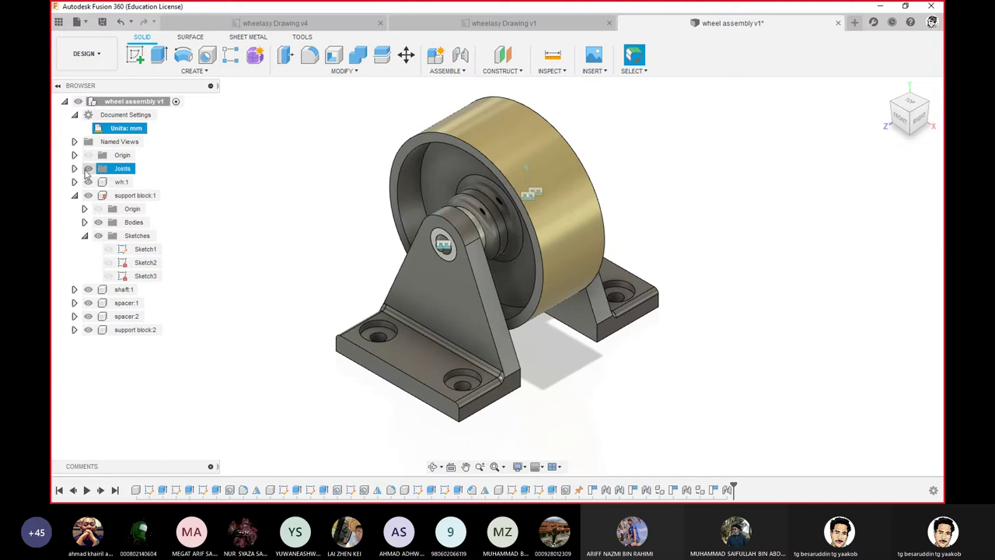
{"action": "left_click", "coordinate": [88, 170]}
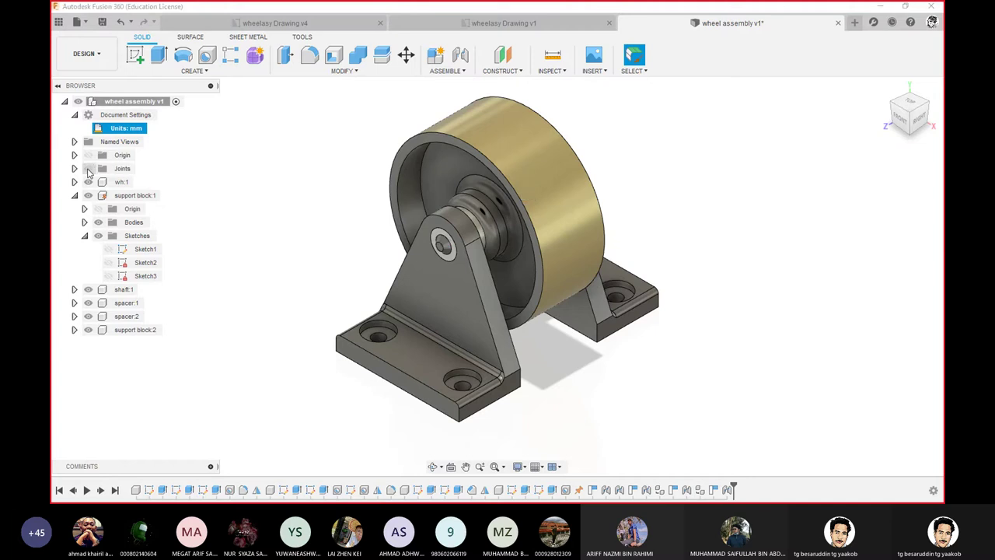
{"action": "left_click", "coordinate": [88, 170]}
{"action": "left_click", "coordinate": [88, 170]}
{"action": "left_click", "coordinate": [88, 170]}
{"action": "left_click", "coordinate": [88, 170]}
{"action": "left_click", "coordinate": [87, 170]}
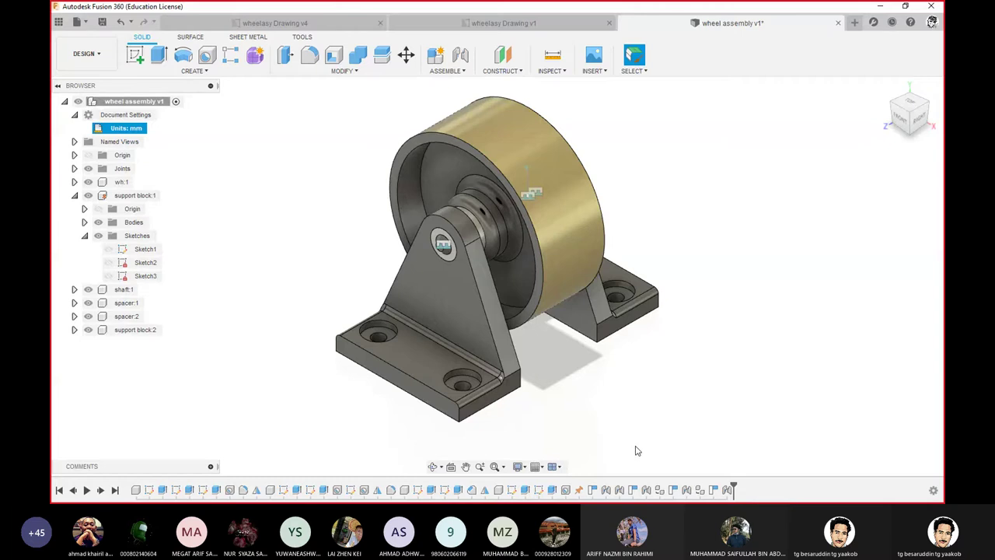
- Edit the Rev4 joint from the timeline, keep Z-axis rotation on the Motion tab, and apply
{"action": "right_click", "coordinate": [687, 491]}
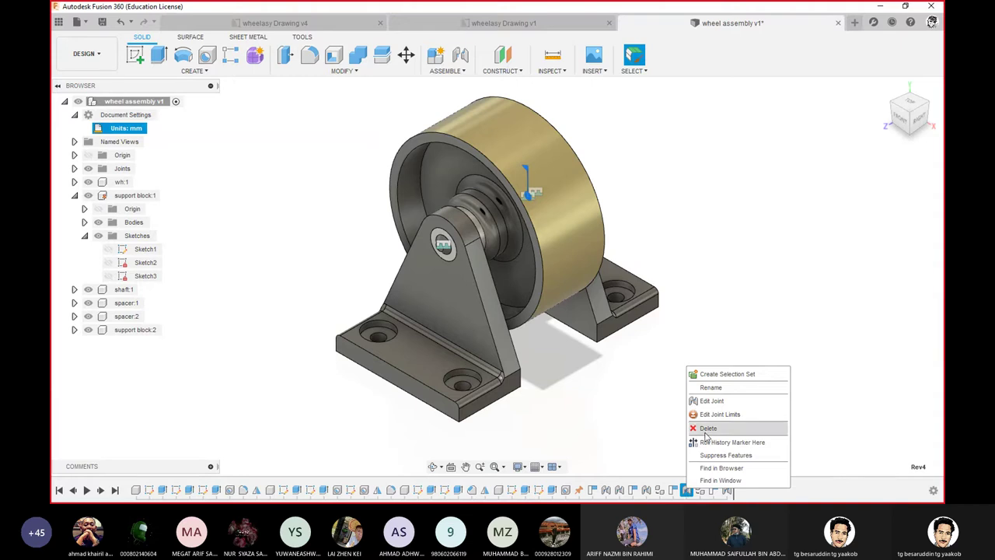
{"action": "left_click", "coordinate": [711, 400]}
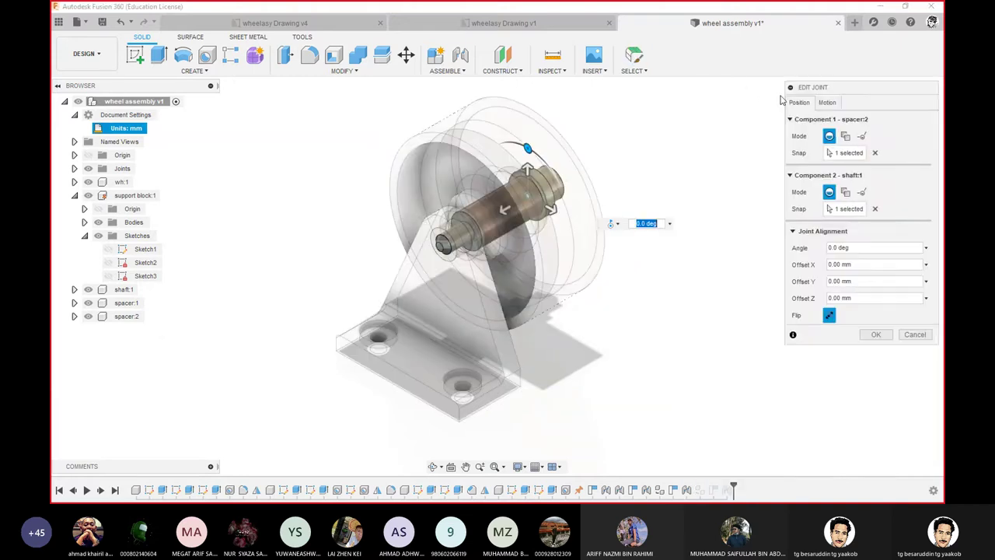
{"action": "left_click", "coordinate": [827, 104]}
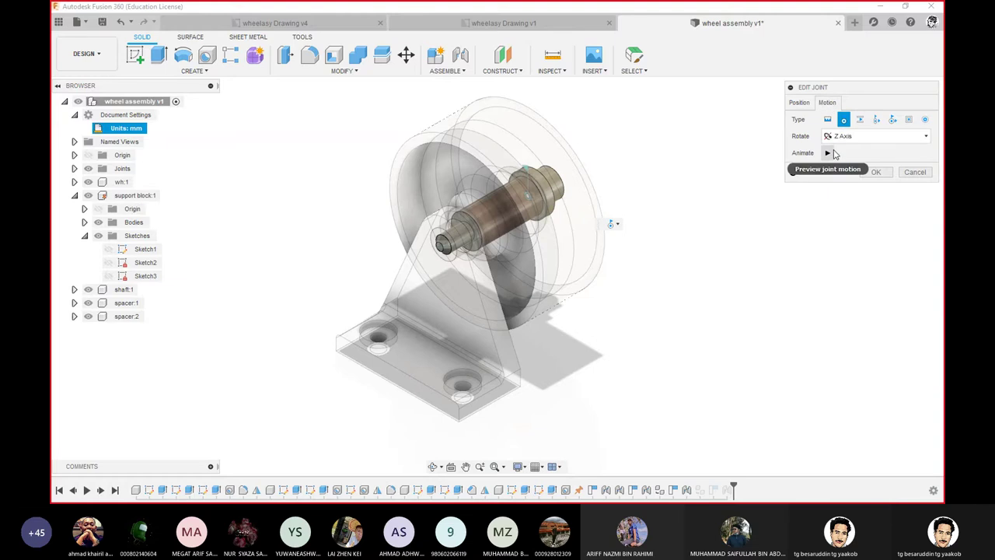
{"action": "left_click", "coordinate": [876, 173]}
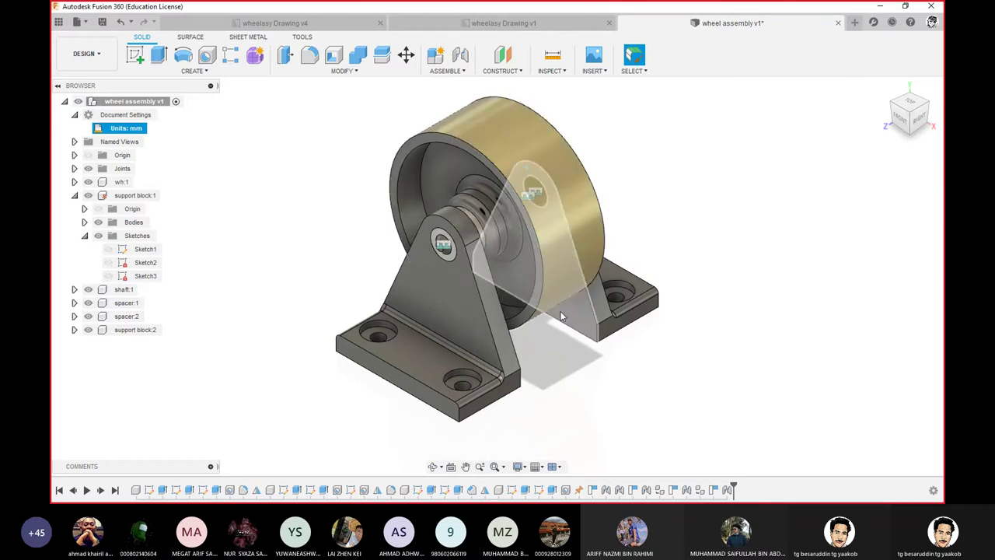
{"action": "left_click", "coordinate": [513, 105]}
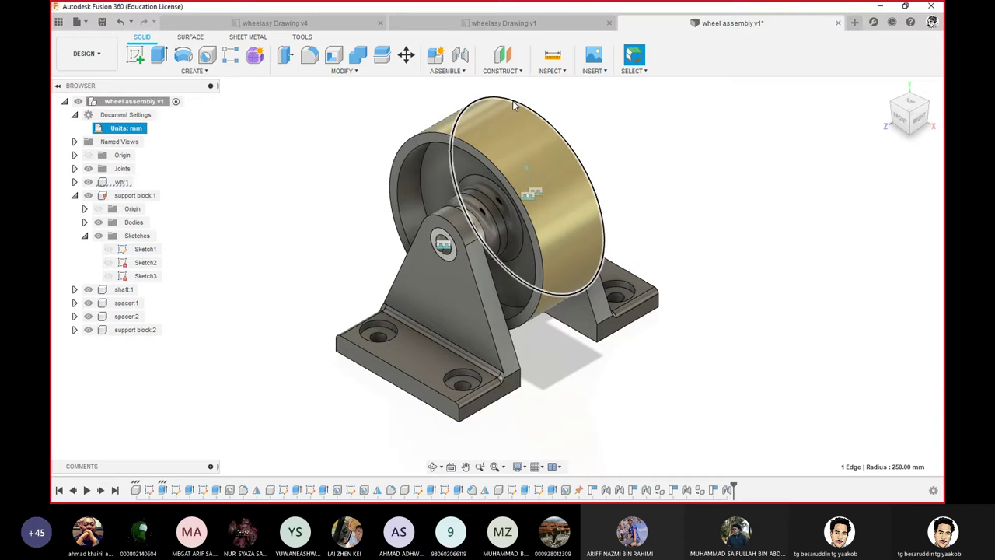
{"action": "left_click", "coordinate": [651, 173]}
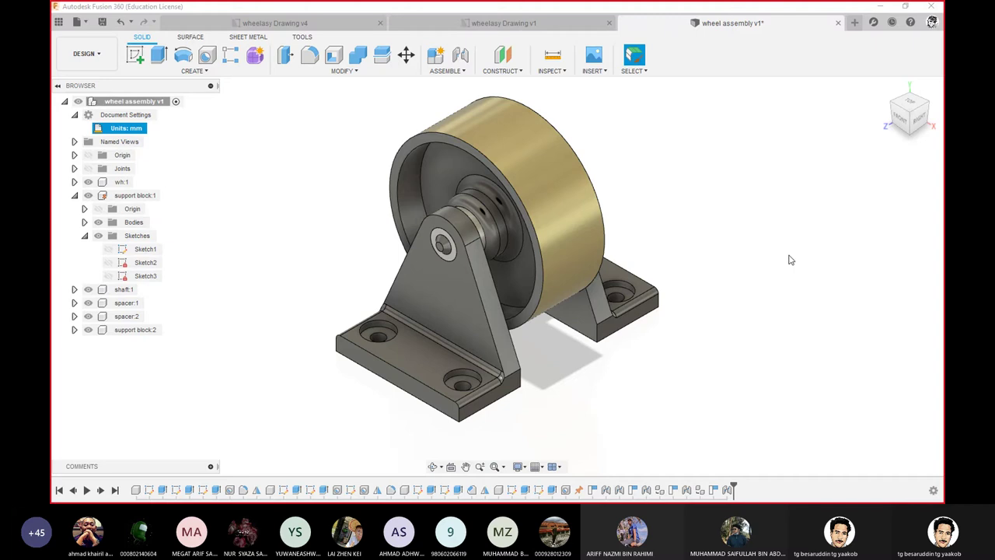
{"action": "scroll", "coordinate": [576, 236], "scroll_direction": "up", "scroll_amount": 2}
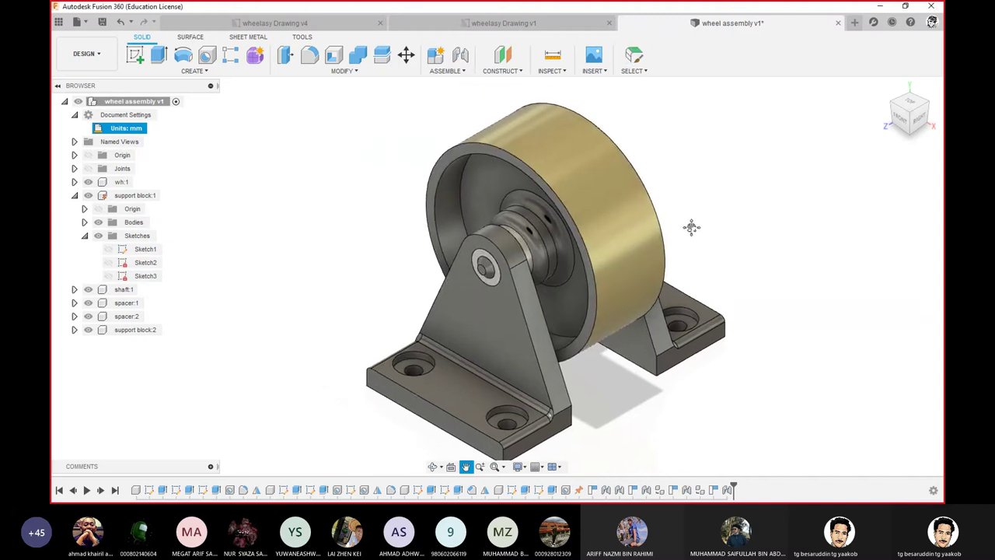
{"action": "middle_click_drag", "start_coordinate": [631, 205], "coordinate": [686, 218]}
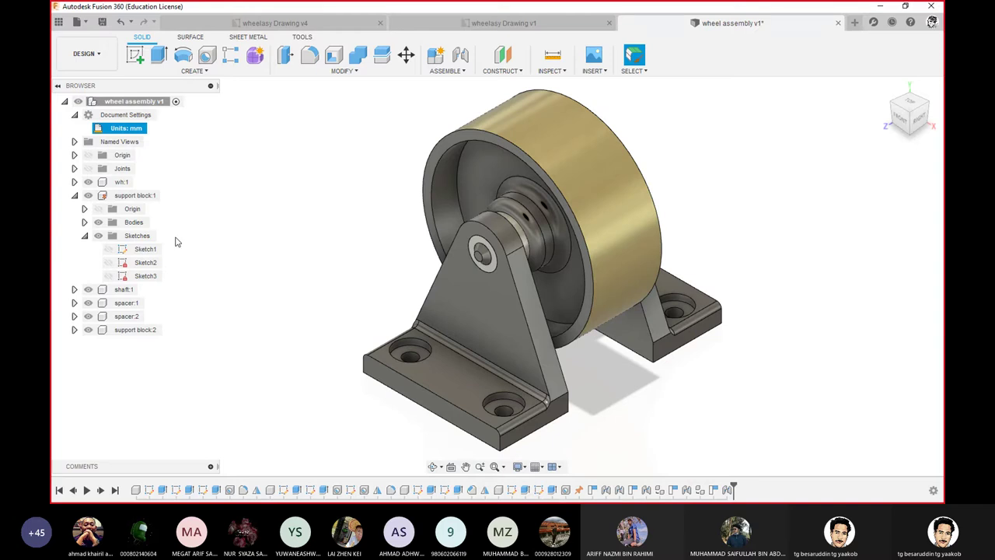
- Drag Gold - Polished onto wh:1, remove its face-level appearances, and close the library
{"action": "left_click", "coordinate": [119, 183]}
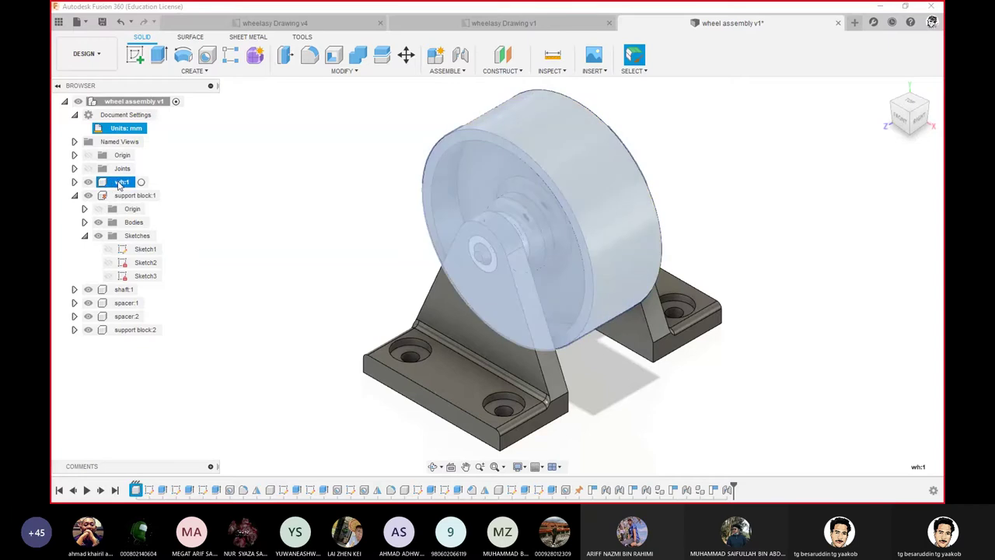
{"action": "right_click", "coordinate": [119, 185]}
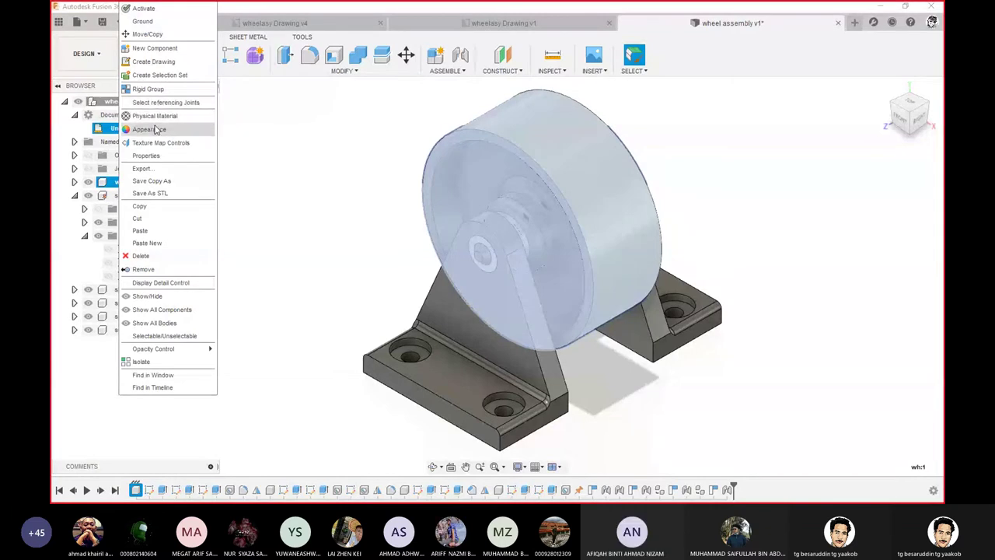
{"action": "key", "text": "Escape"}
{"action": "key", "text": "a"}
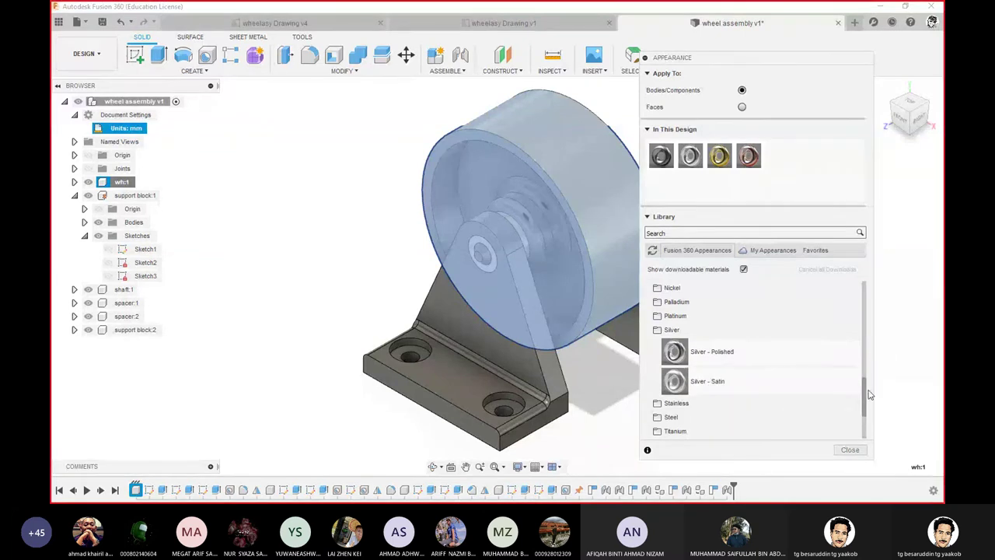
{"action": "left_click_drag", "start_coordinate": [864, 389], "coordinate": [865, 360]}
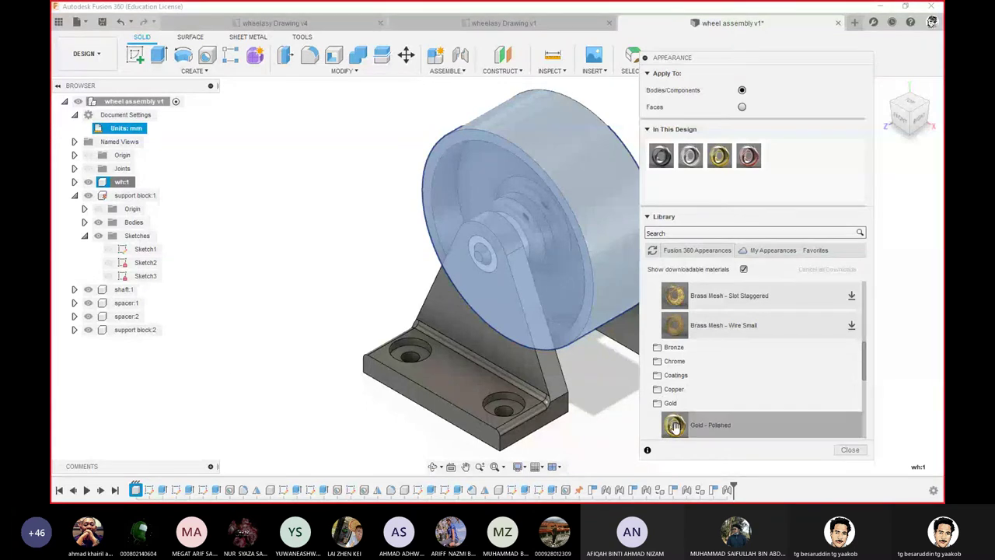
{"action": "left_click_drag", "start_coordinate": [674, 426], "coordinate": [576, 273]}
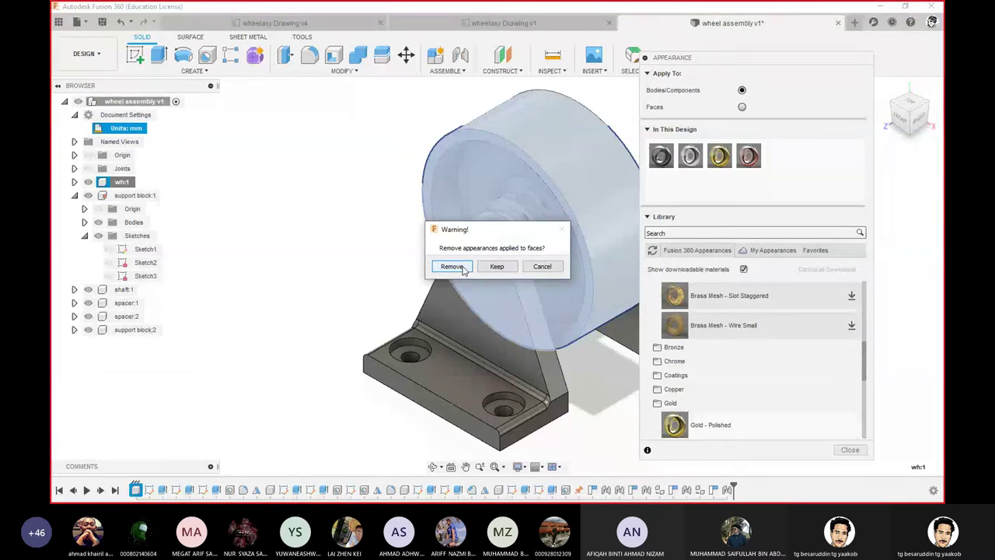
{"action": "left_click", "coordinate": [453, 267]}
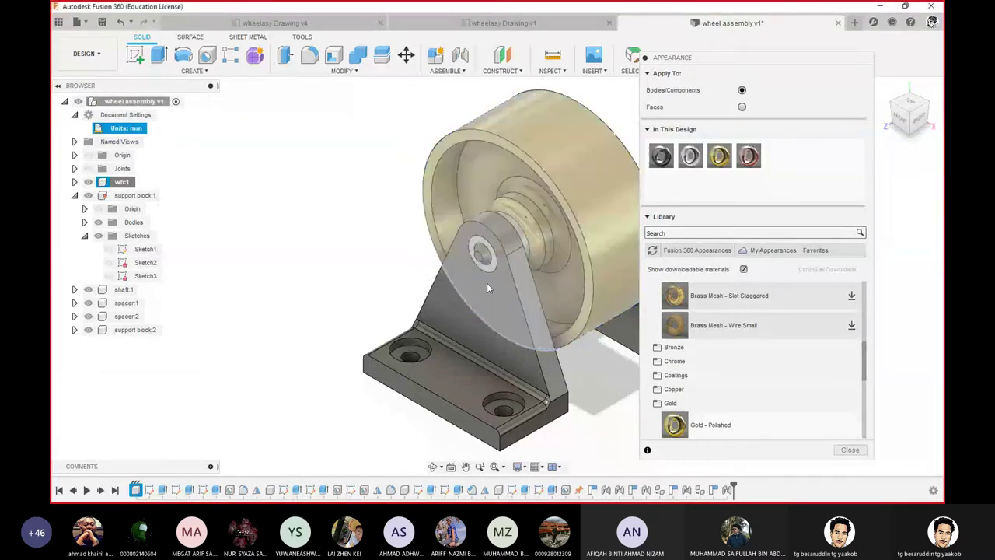
{"action": "left_click", "coordinate": [849, 450]}
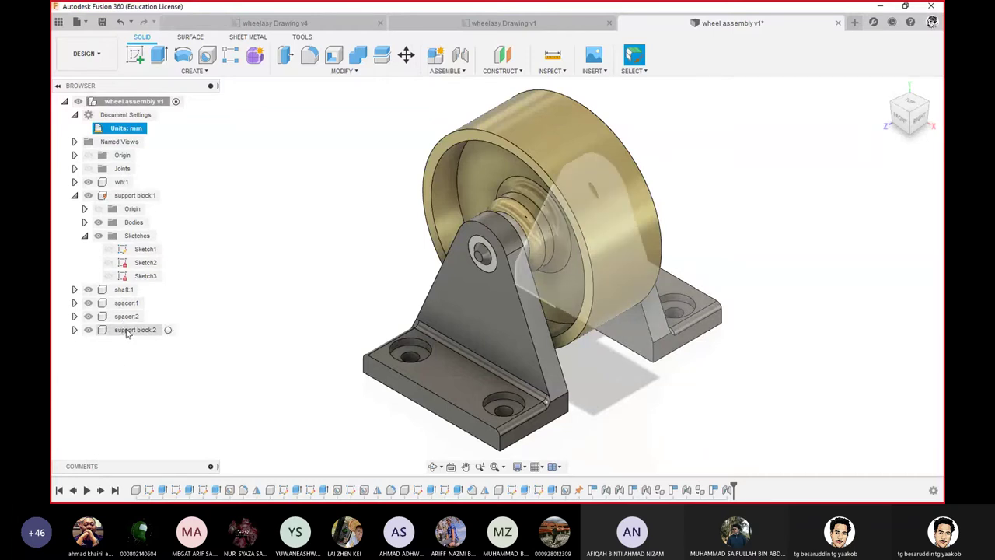
- Open the appearance library for support block:2 and expand the Metal > Steel appearances
{"action": "left_click", "coordinate": [126, 330]}
{"action": "right_click", "coordinate": [126, 330]}
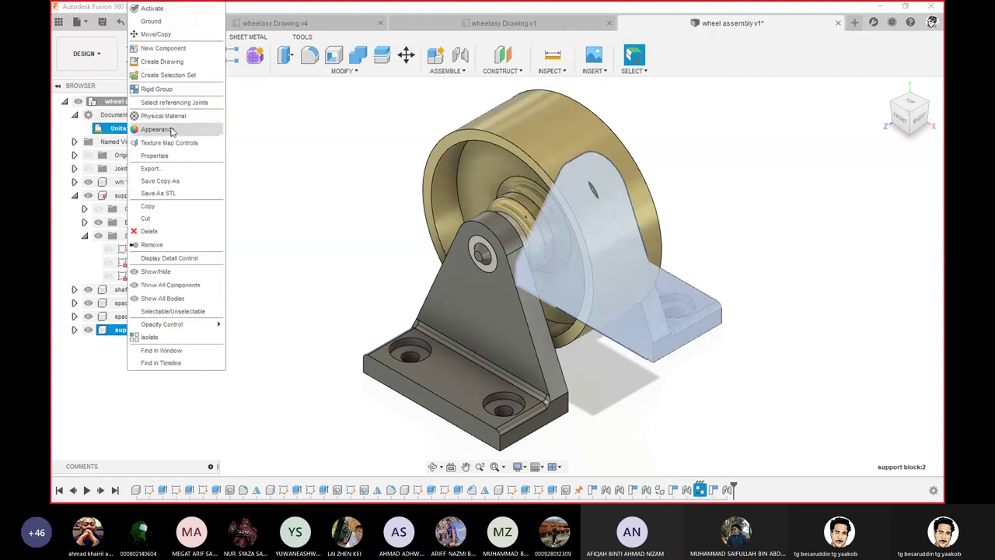
{"action": "left_click", "coordinate": [165, 137]}
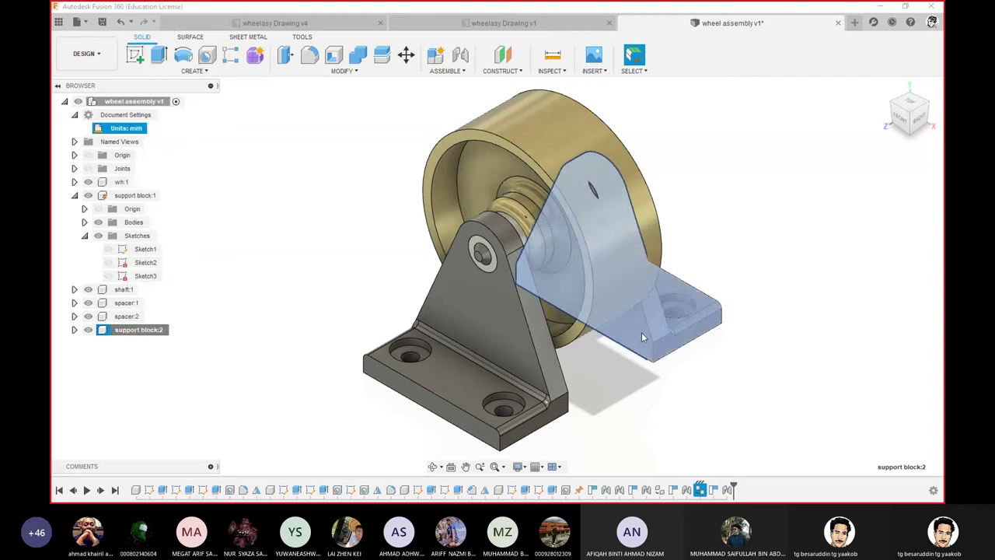
{"action": "key", "text": "a"}
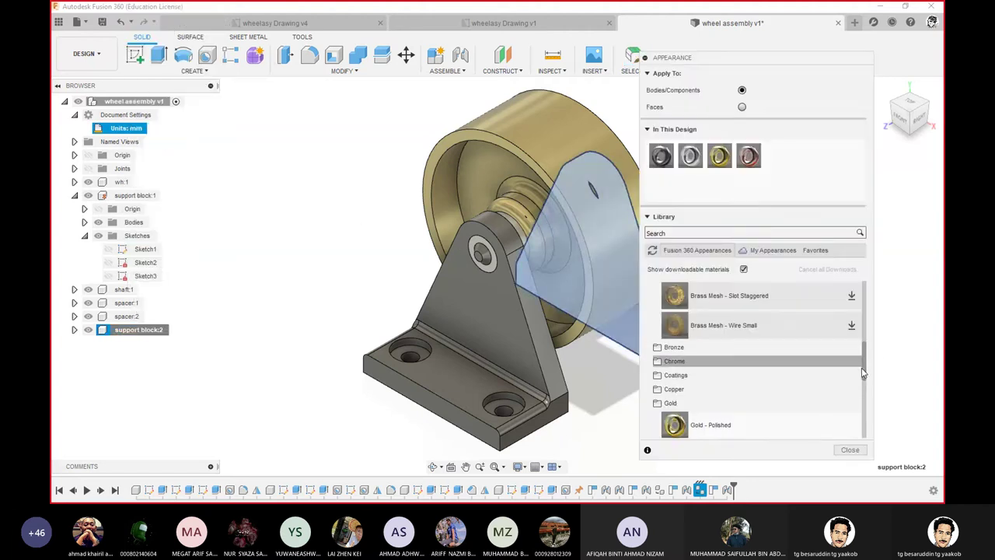
{"action": "left_click_drag", "start_coordinate": [865, 366], "coordinate": [865, 411]}
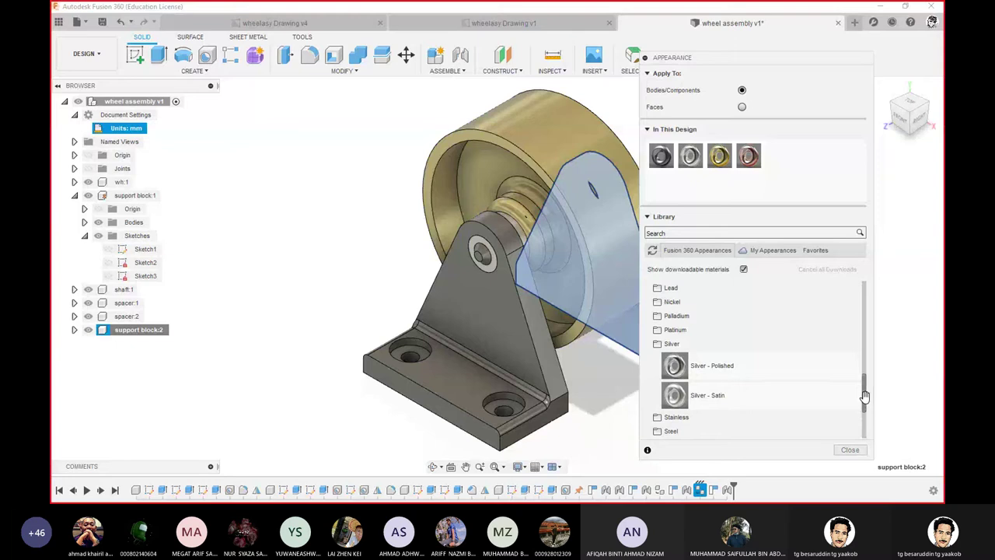
{"action": "left_click_drag", "start_coordinate": [865, 396], "coordinate": [863, 418]}
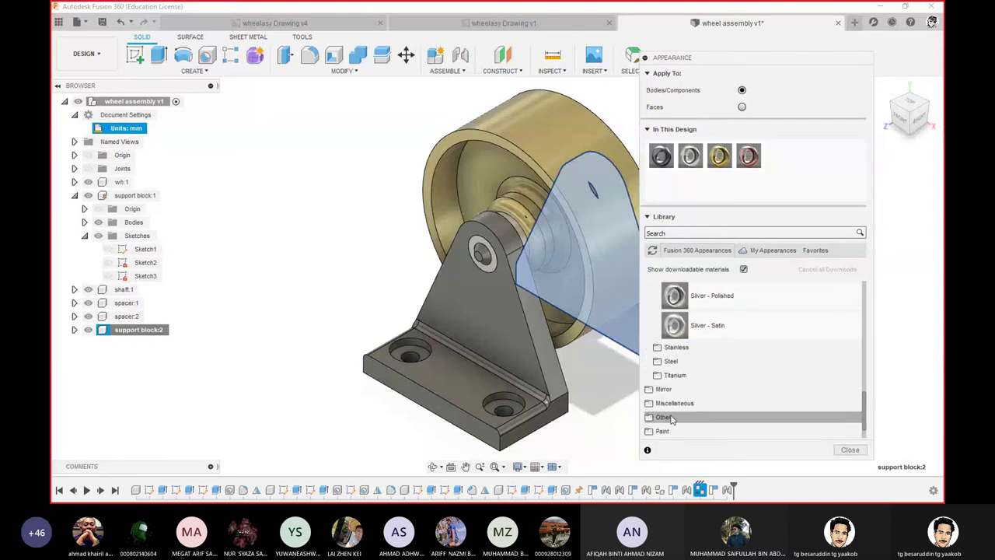
{"action": "left_click", "coordinate": [671, 360]}
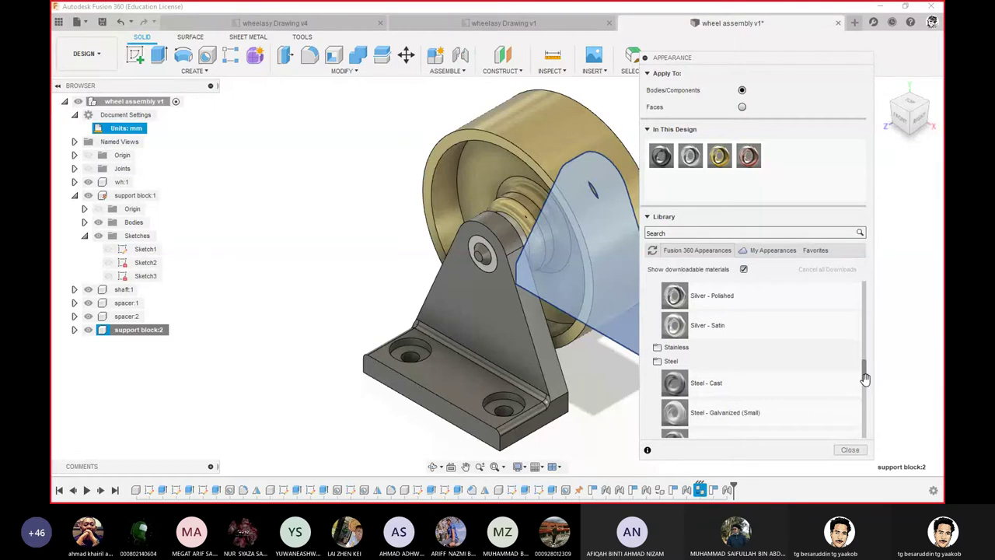
- Drop a dark steel appearance onto support block:2 to match the first block, then close the library
{"action": "left_click_drag", "start_coordinate": [865, 379], "coordinate": [851, 431]}
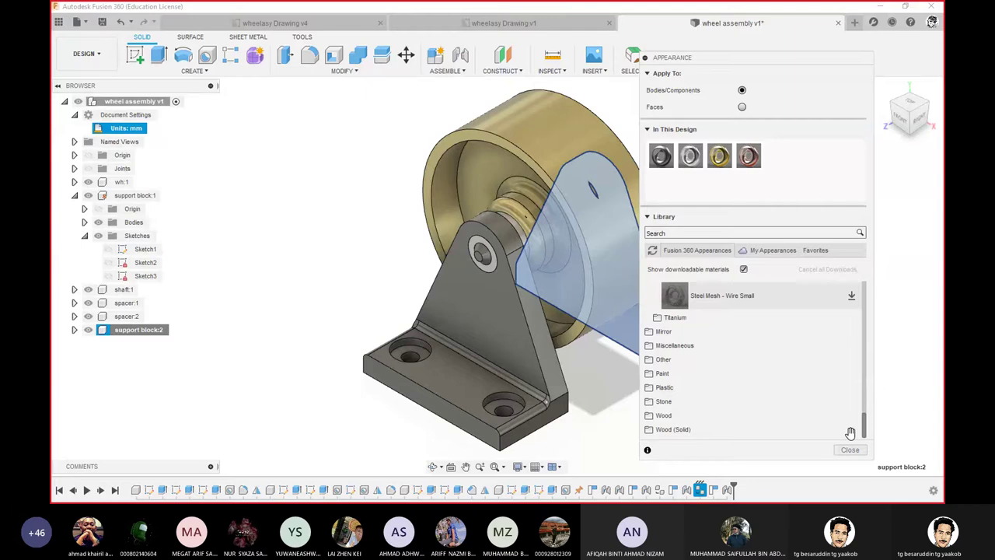
{"action": "scroll", "coordinate": [850, 427], "scroll_direction": "up", "scroll_amount": 3}
{"action": "scroll", "coordinate": [850, 418], "scroll_direction": "up", "scroll_amount": 2}
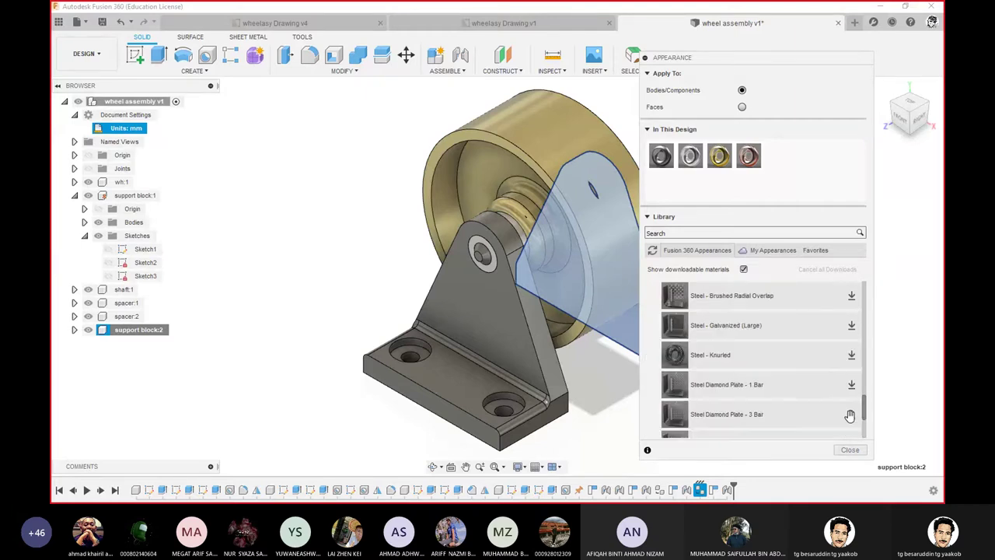
{"action": "scroll", "coordinate": [850, 413], "scroll_direction": "up", "scroll_amount": 2}
{"action": "scroll", "coordinate": [850, 404], "scroll_direction": "up", "scroll_amount": 2}
{"action": "scroll", "coordinate": [850, 397], "scroll_direction": "up", "scroll_amount": 1}
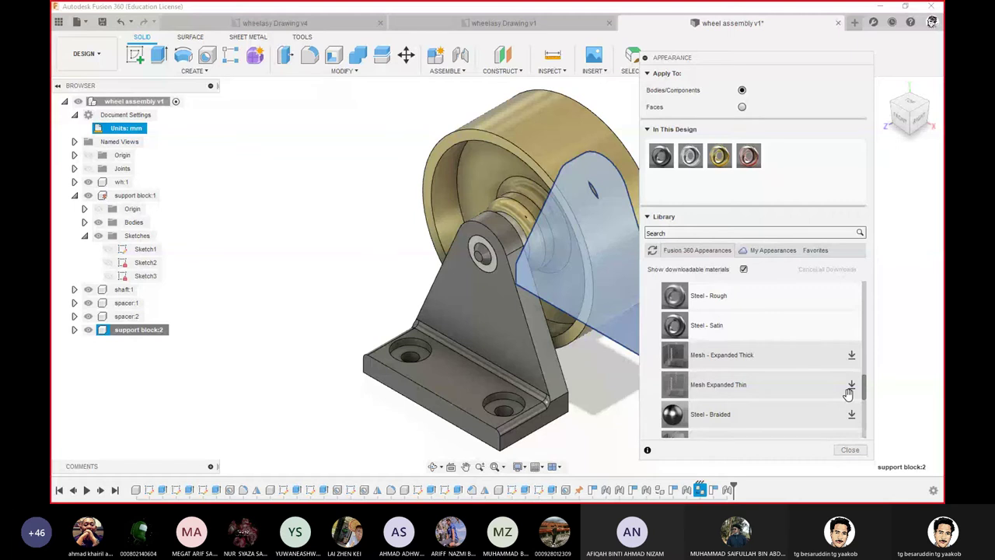
{"action": "scroll", "coordinate": [847, 392], "scroll_direction": "up", "scroll_amount": 1}
{"action": "scroll", "coordinate": [845, 391], "scroll_direction": "down", "scroll_amount": 1}
{"action": "left_click_drag", "start_coordinate": [629, 427], "coordinate": [476, 379]}
{"action": "mouse_move", "coordinate": [476, 380]}
{"action": "left_mouse_down"}
{"action": "mouse_move", "coordinate": [627, 351]}
{"action": "mouse_move", "coordinate": [628, 342]}
{"action": "left_mouse_up"}
{"action": "left_click", "coordinate": [848, 450]}
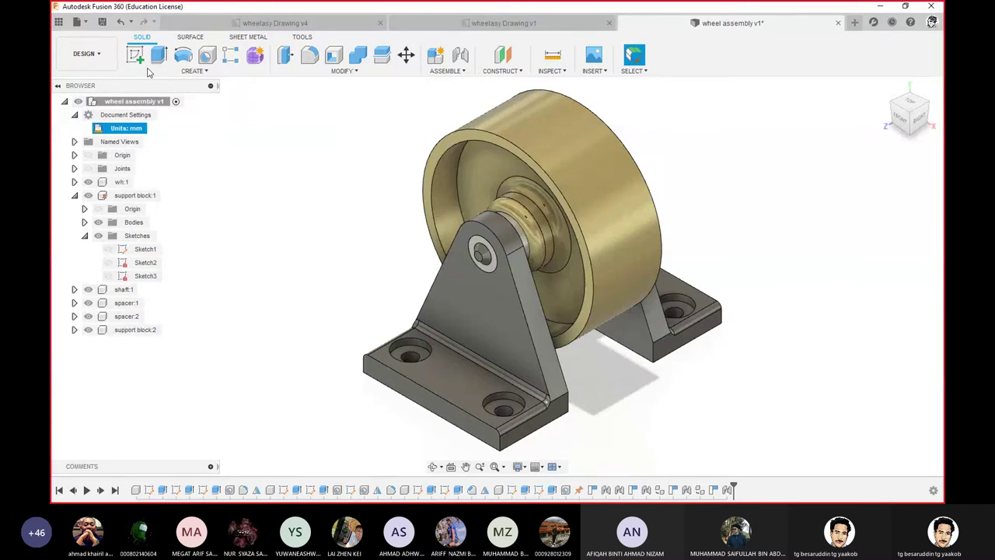
- Create a drawing from the design: Full Assembly, From Scratch template, ISO standard, mm units, A3 sheet
{"action": "left_click", "coordinate": [94, 56]}
{"action": "mouse_move", "coordinate": [78, 198]}
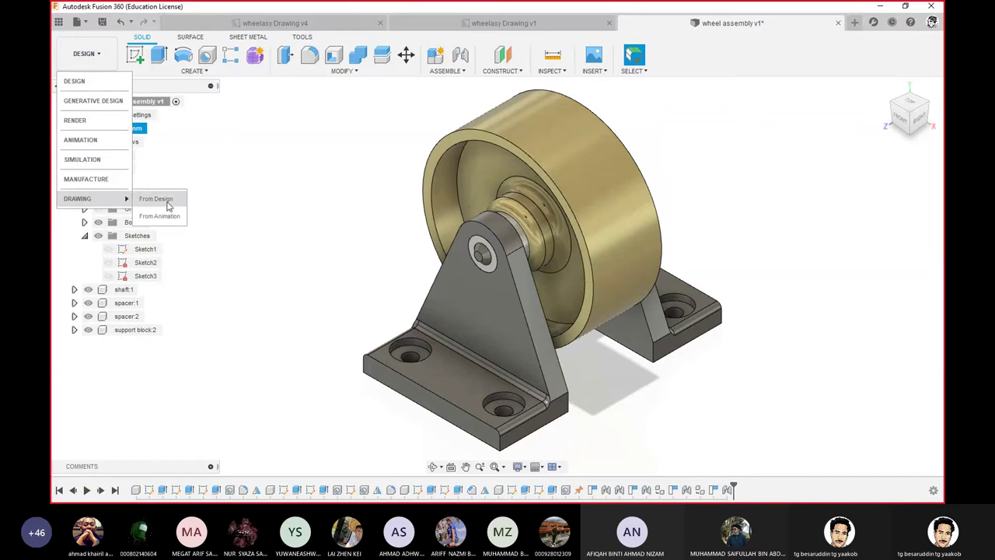
{"action": "left_click", "coordinate": [166, 204]}
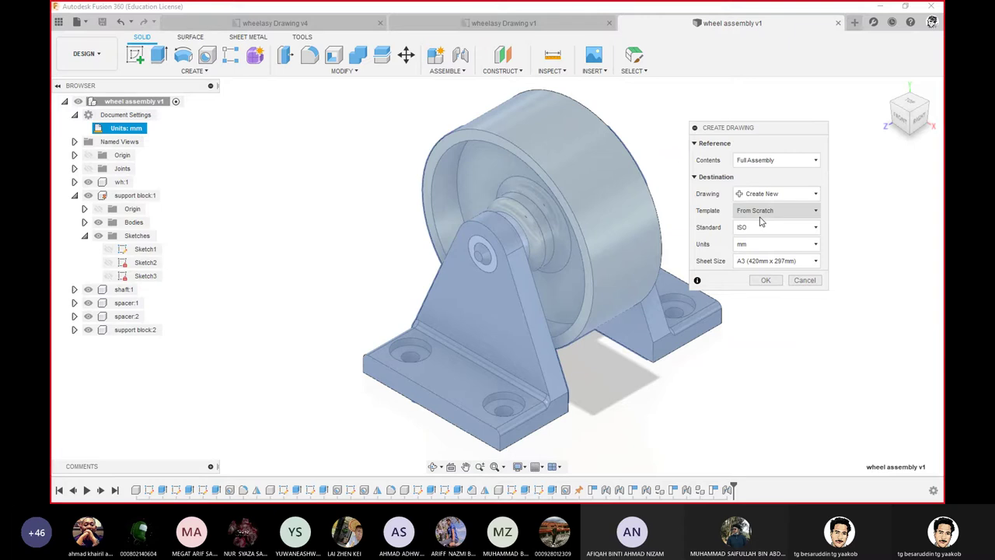
{"action": "left_click", "coordinate": [816, 213]}
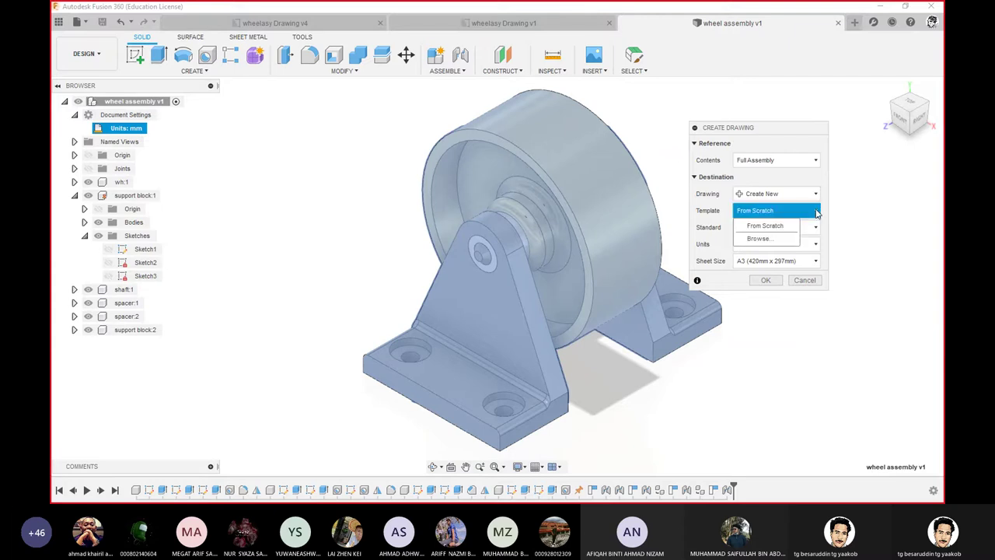
{"action": "left_click", "coordinate": [816, 213]}
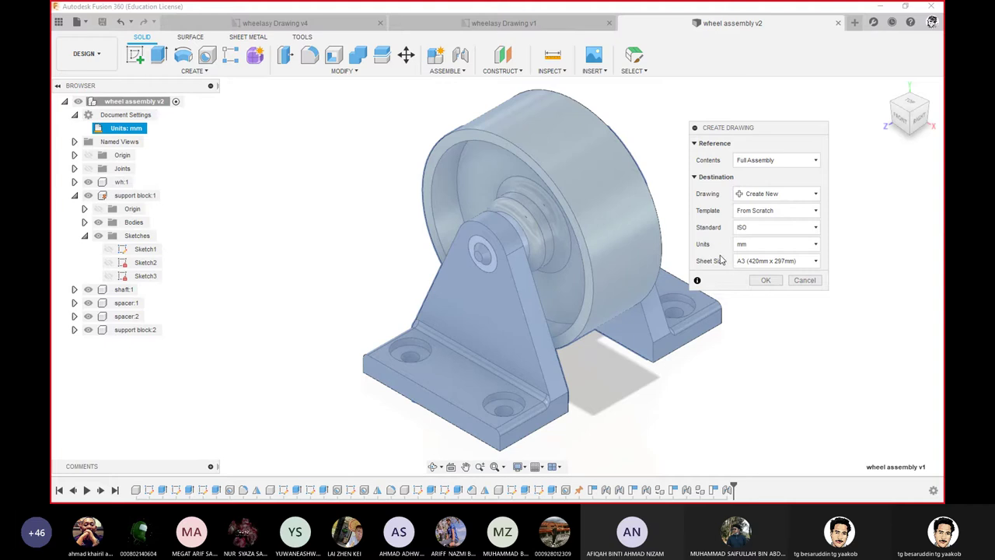
{"action": "left_click", "coordinate": [763, 281]}
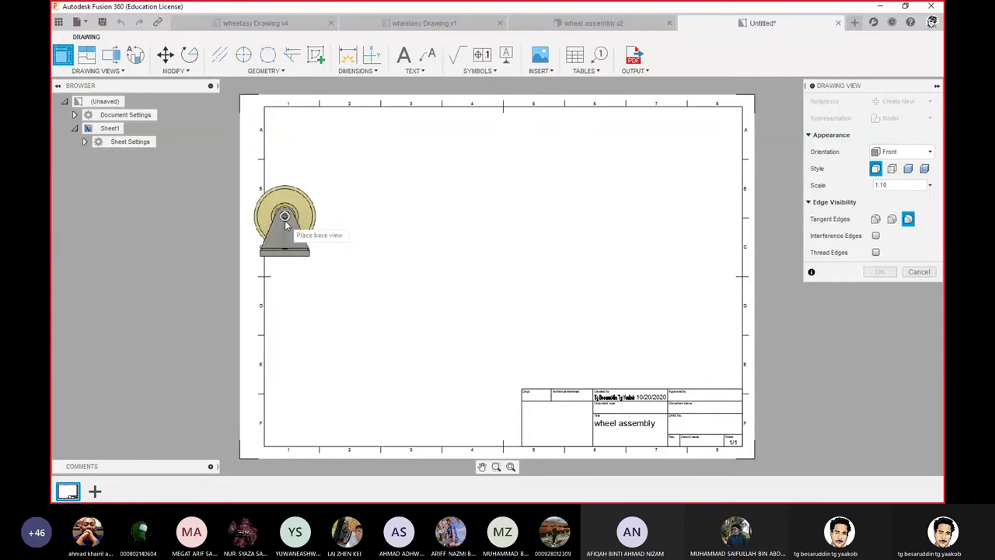
- Place the front base view using Visible and Hidden Edges style at 1:6 scale
{"action": "left_click", "coordinate": [378, 312]}
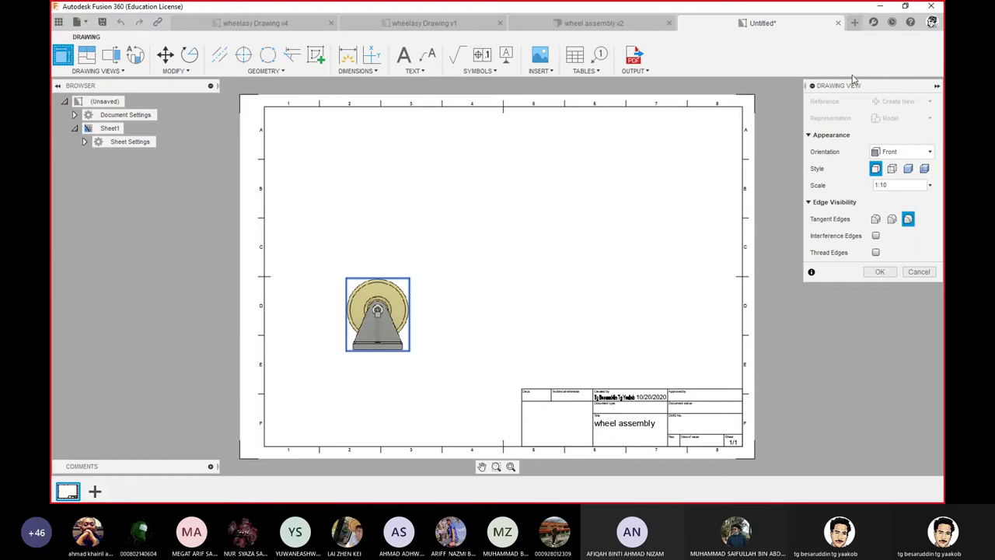
{"action": "left_click_drag", "start_coordinate": [877, 90], "coordinate": [572, 156]}
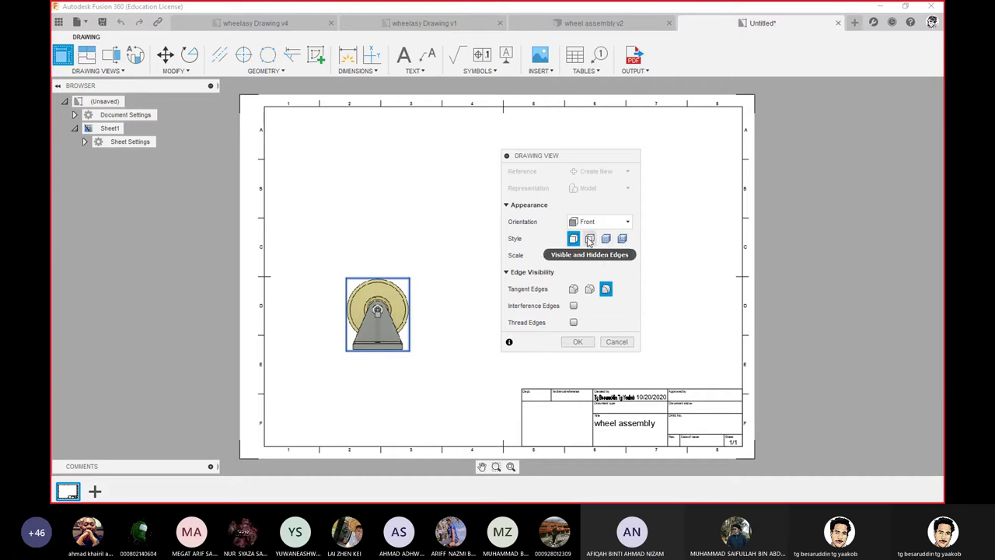
{"action": "left_click", "coordinate": [590, 238]}
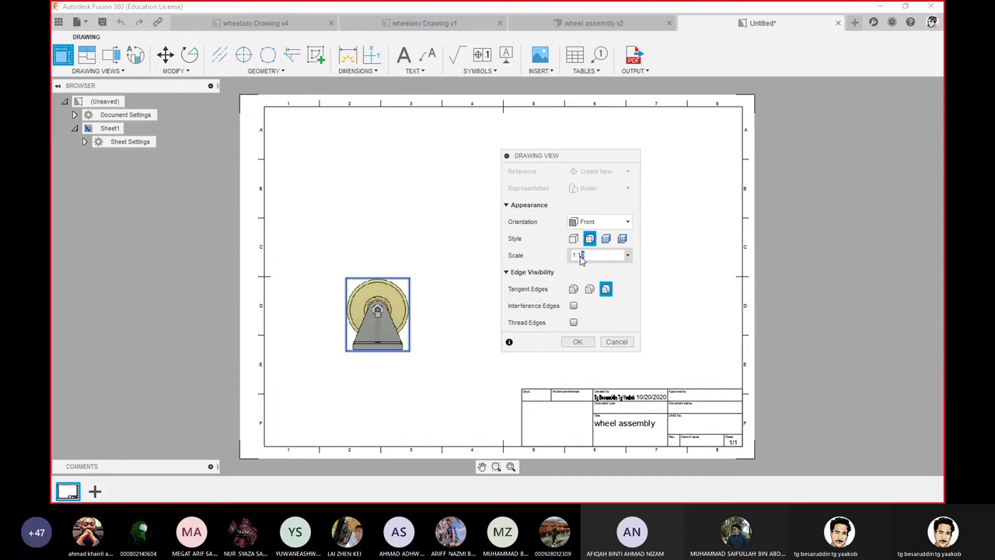
{"action": "double_click", "coordinate": [580, 256]}
{"action": "type", "text": "6"}
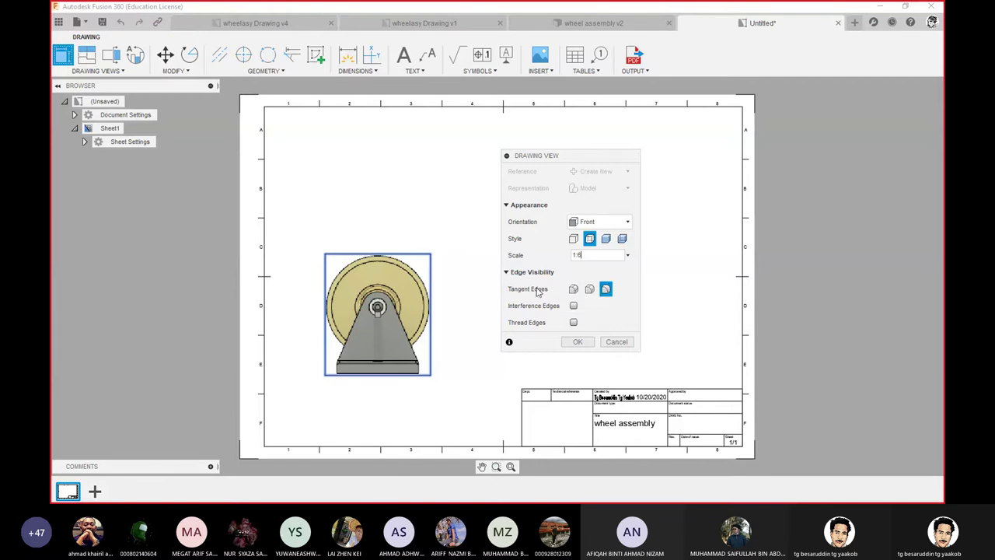
{"action": "left_click", "coordinate": [590, 343]}
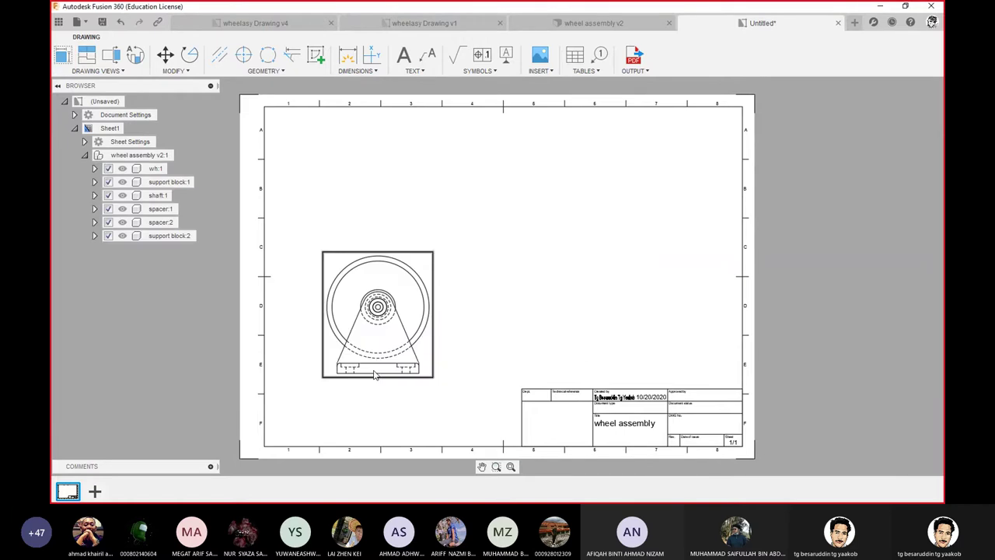
{"action": "key", "text": "m"}
{"action": "left_click", "coordinate": [420, 253]}
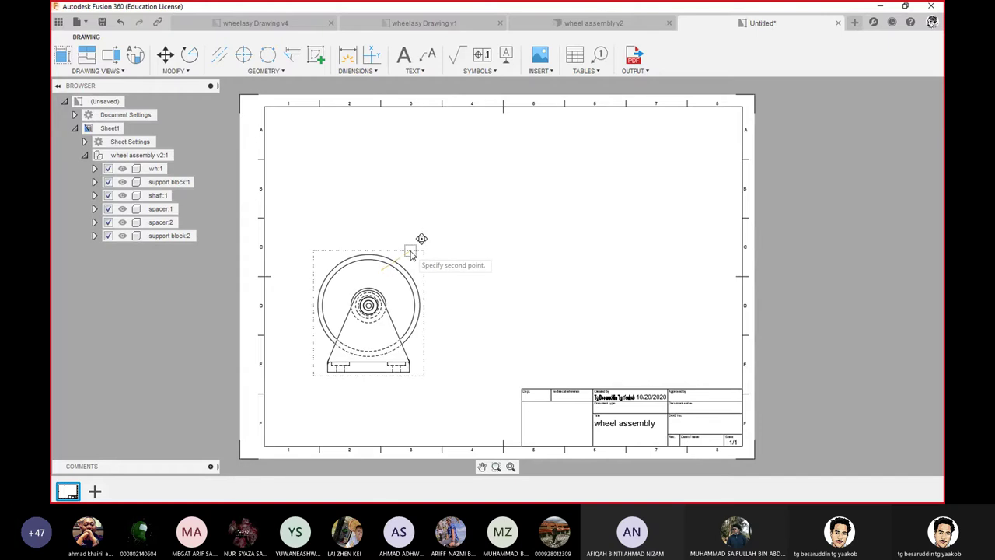
{"action": "key", "text": "Escape"}
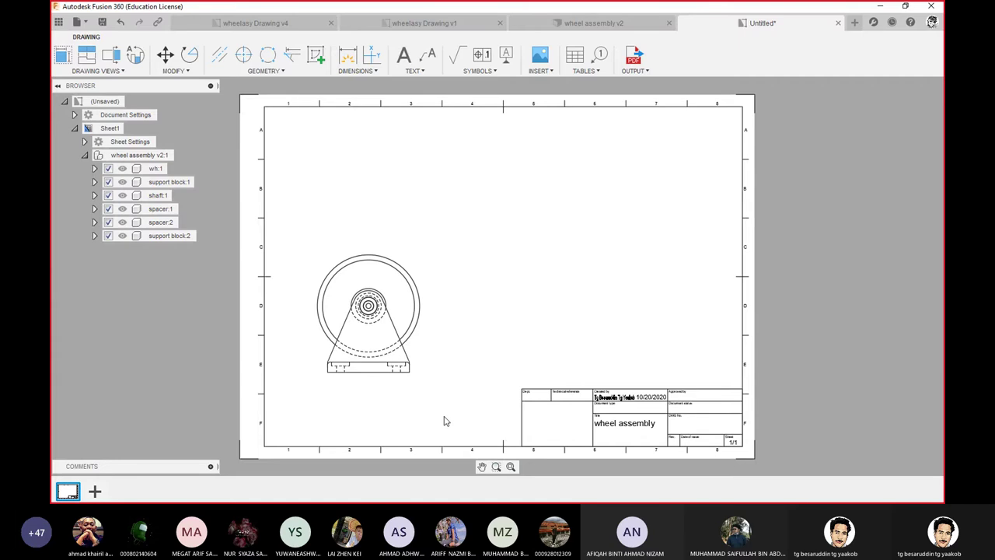
{"action": "left_click", "coordinate": [87, 58]}
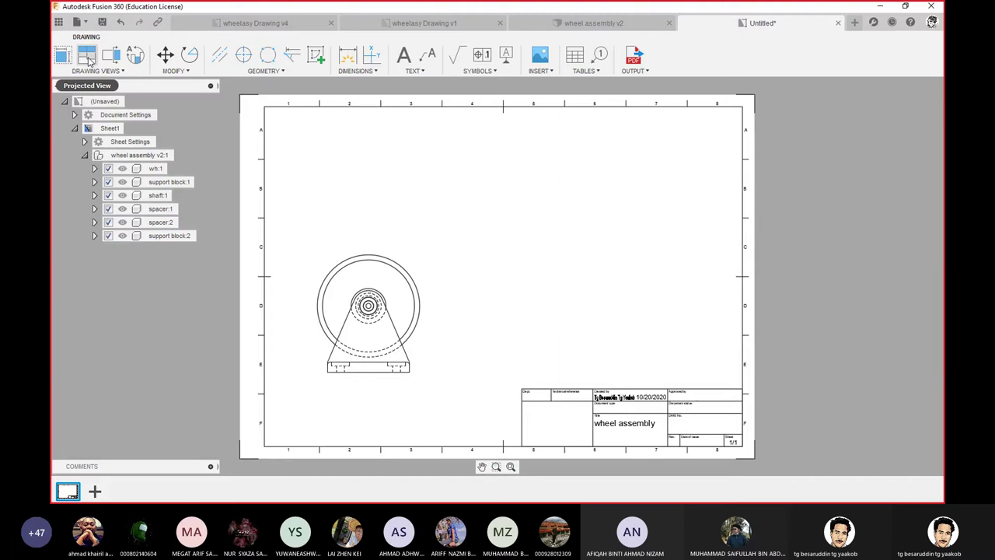
- Project a top view from the front view and place it directly above
{"action": "left_click", "coordinate": [90, 61]}
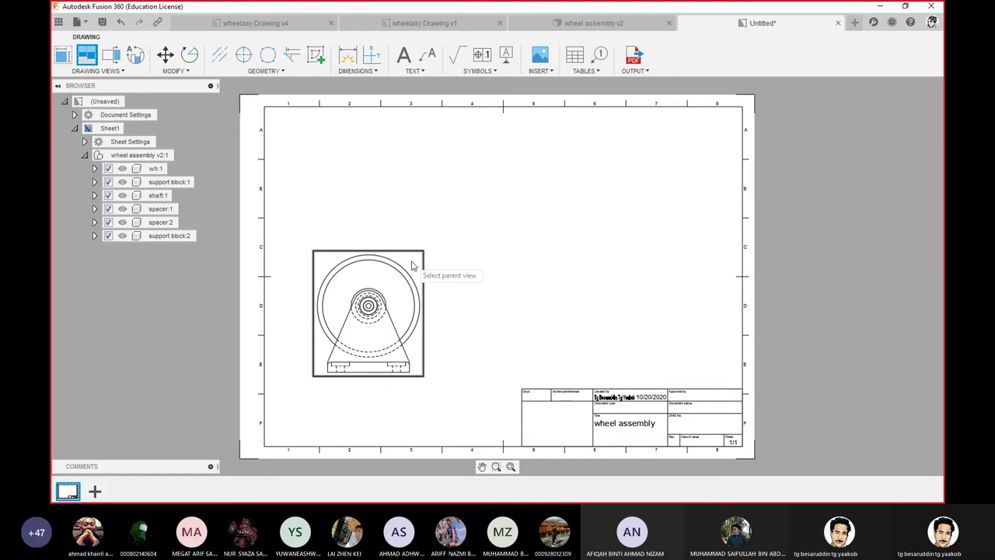
{"action": "left_click", "coordinate": [413, 265]}
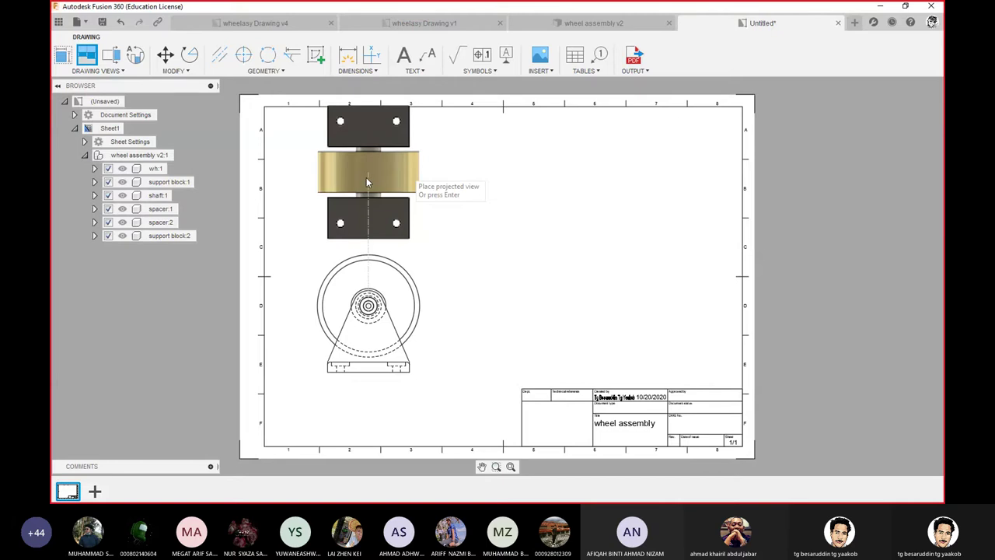
{"action": "key", "text": "Return"}
{"action": "left_click", "coordinate": [401, 180]}
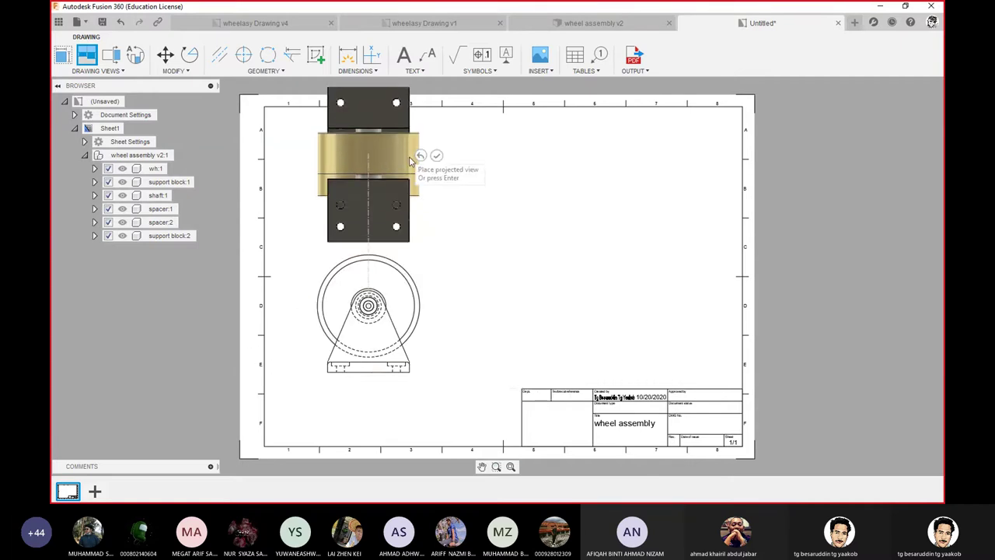
{"action": "key", "text": "Return"}
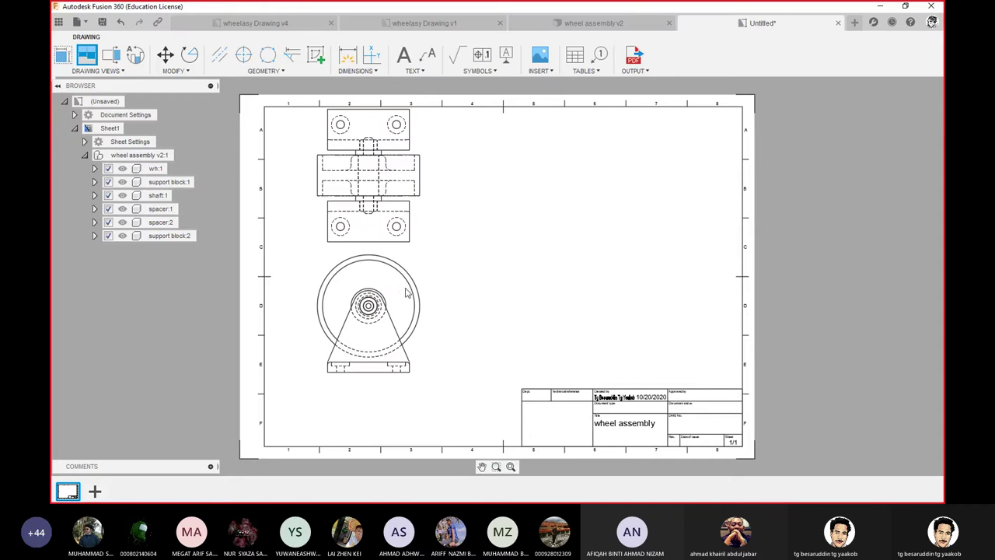
{"action": "left_click", "coordinate": [418, 225]}
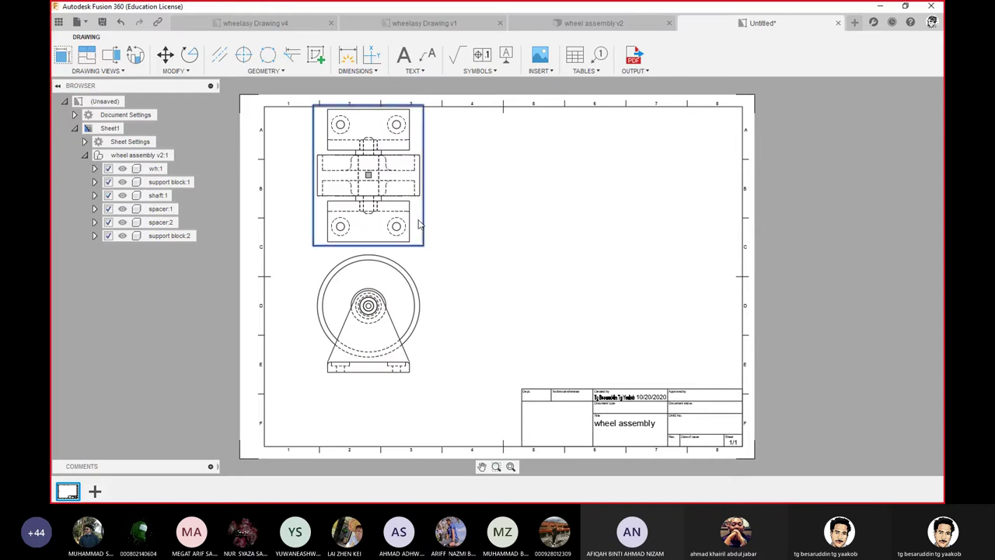
{"action": "key", "text": "Delete"}
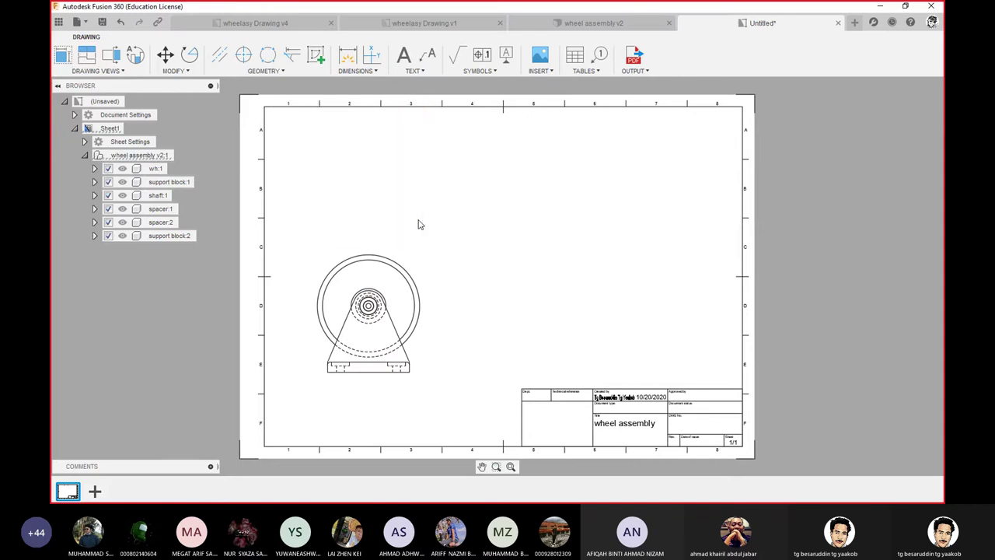
{"action": "left_click", "coordinate": [415, 268]}
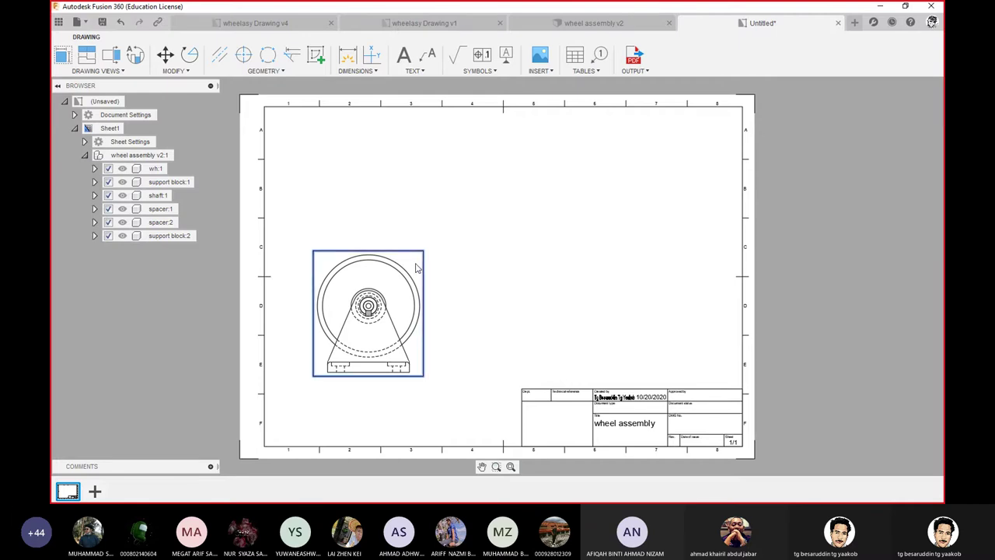
{"action": "right_click", "coordinate": [415, 268]}
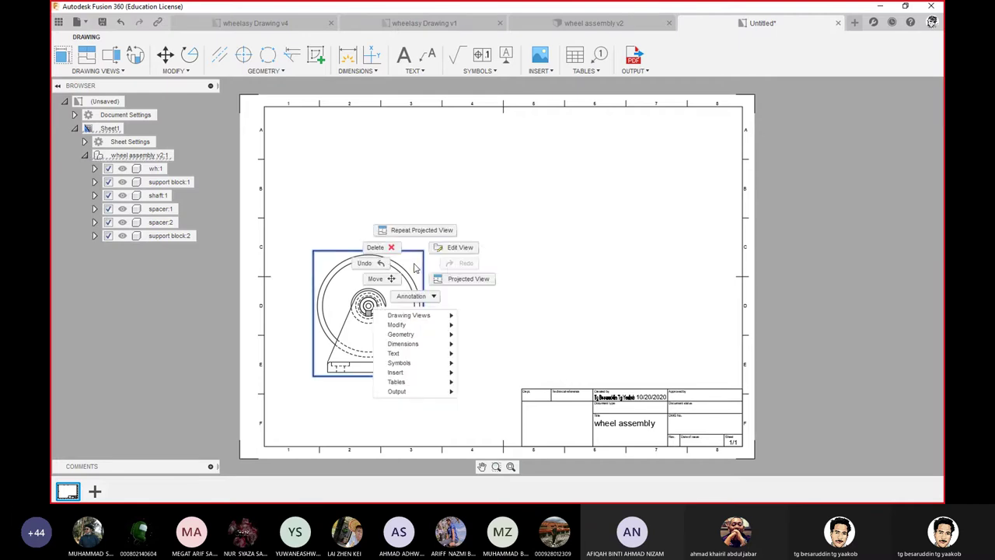
{"action": "left_click", "coordinate": [468, 279]}
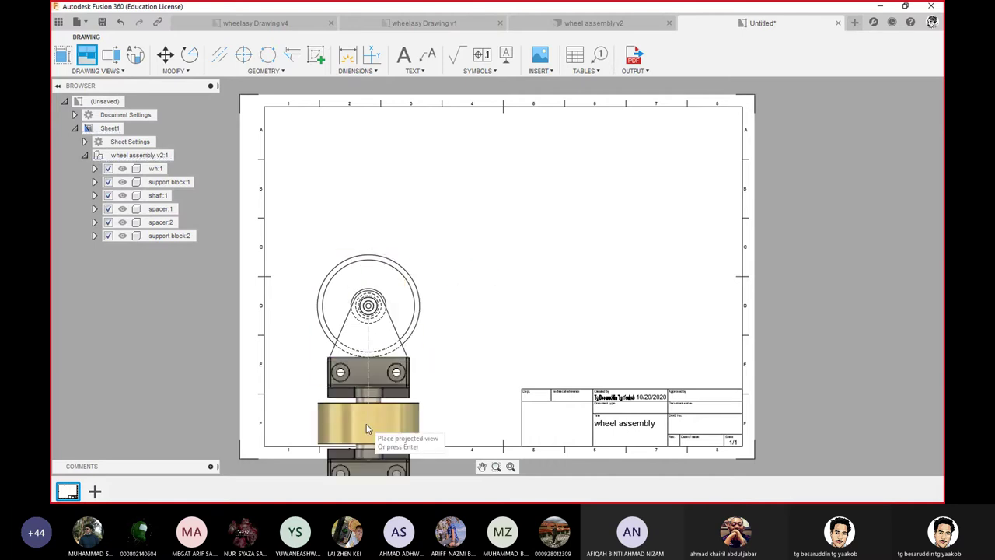
{"action": "middle_click_drag", "start_coordinate": [365, 423], "coordinate": [413, 254]}
{"action": "left_click", "coordinate": [420, 373]}
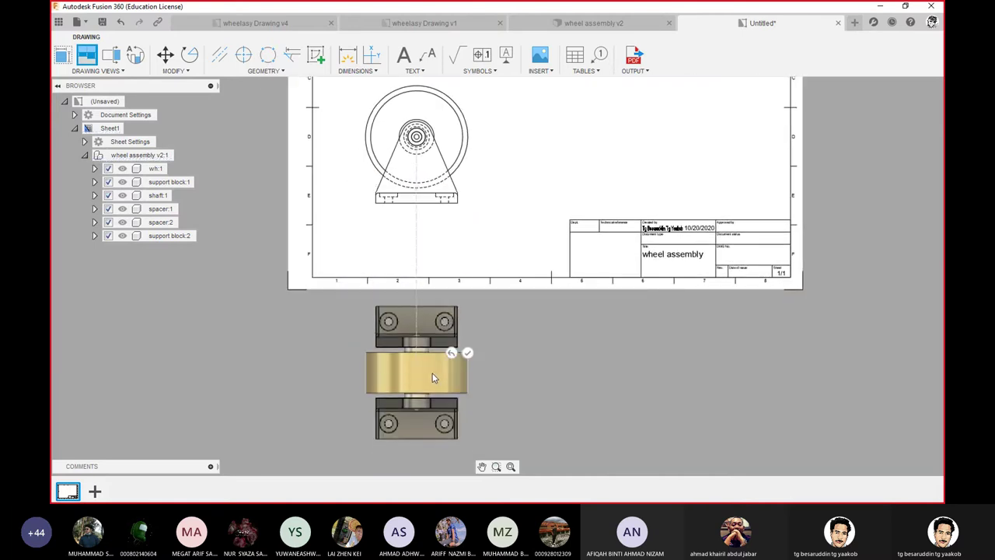
{"action": "left_click", "coordinate": [467, 352]}
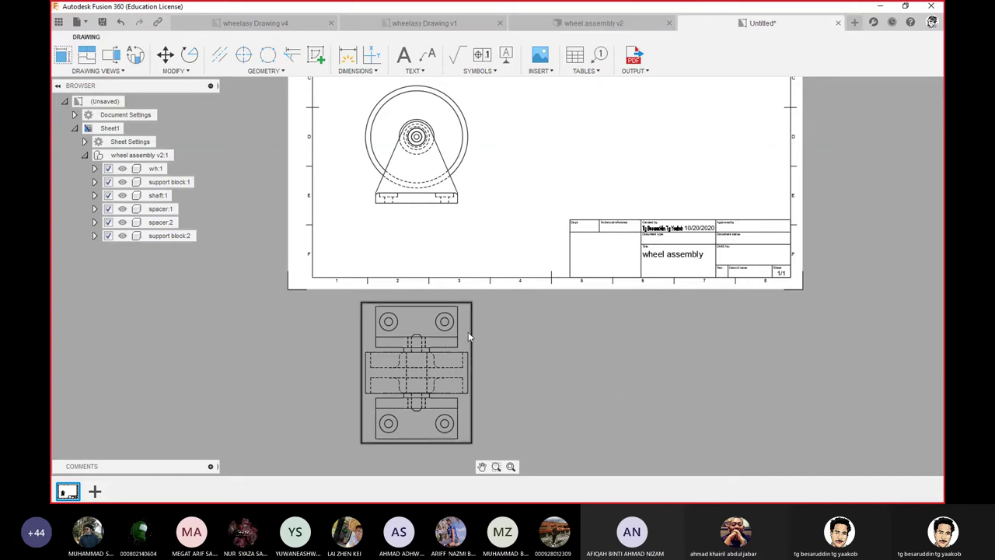
{"action": "left_click", "coordinate": [460, 303]}
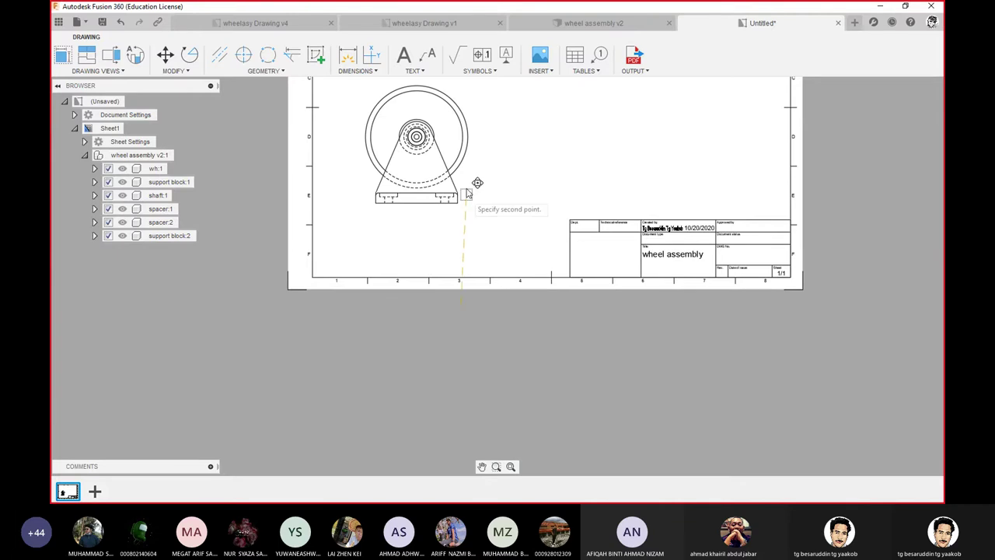
{"action": "left_click", "coordinate": [443, 91]}
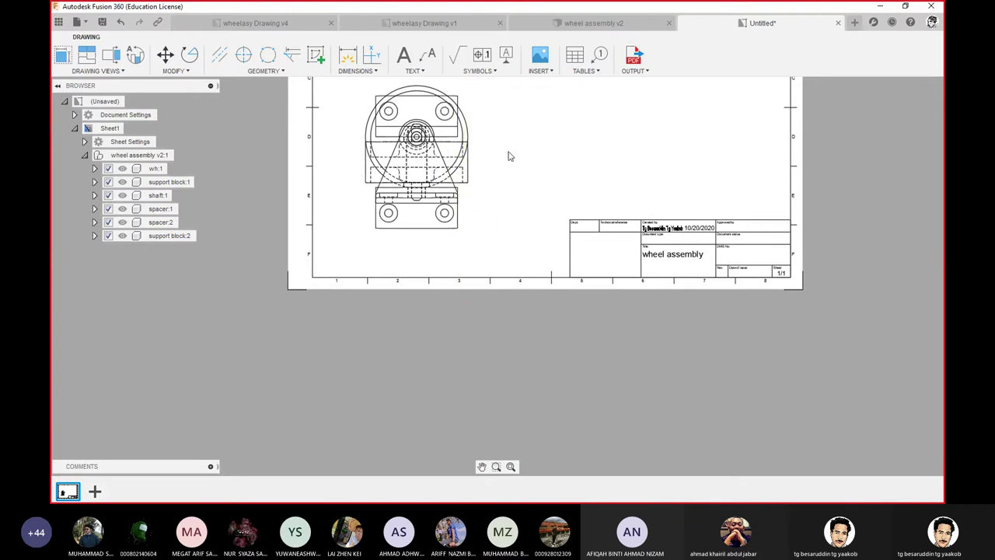
{"action": "middle_click_drag", "start_coordinate": [508, 156], "coordinate": [491, 309]}
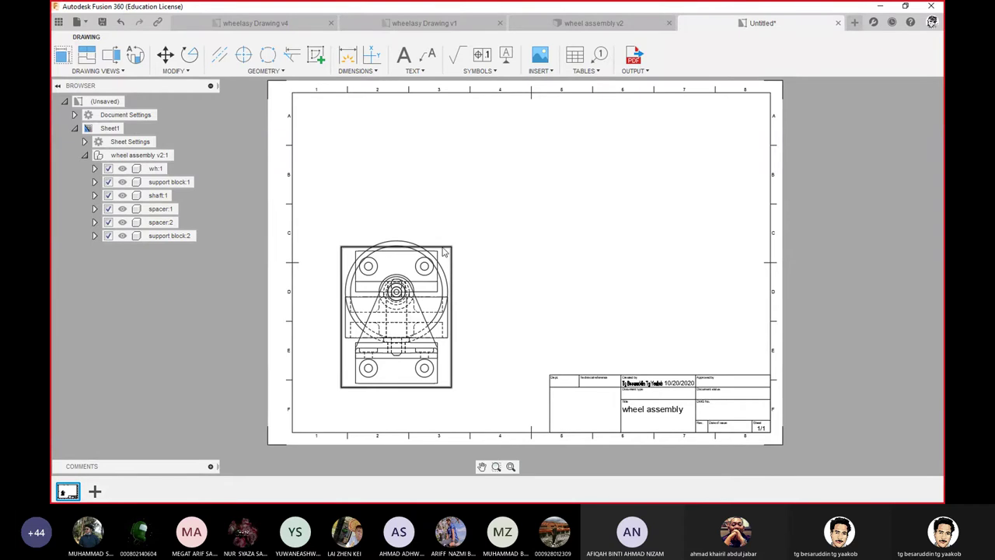
{"action": "left_click", "coordinate": [443, 247]}
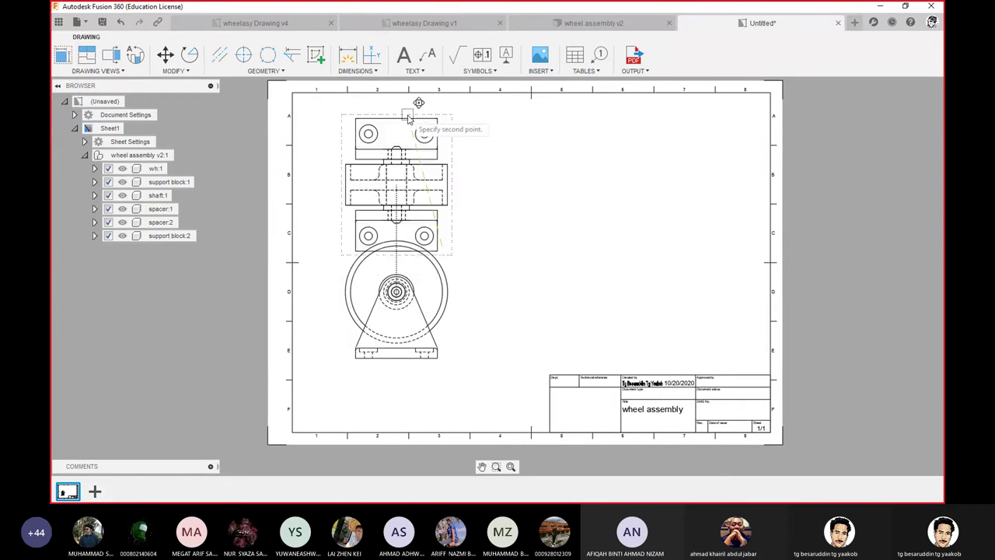
{"action": "left_click", "coordinate": [404, 118]}
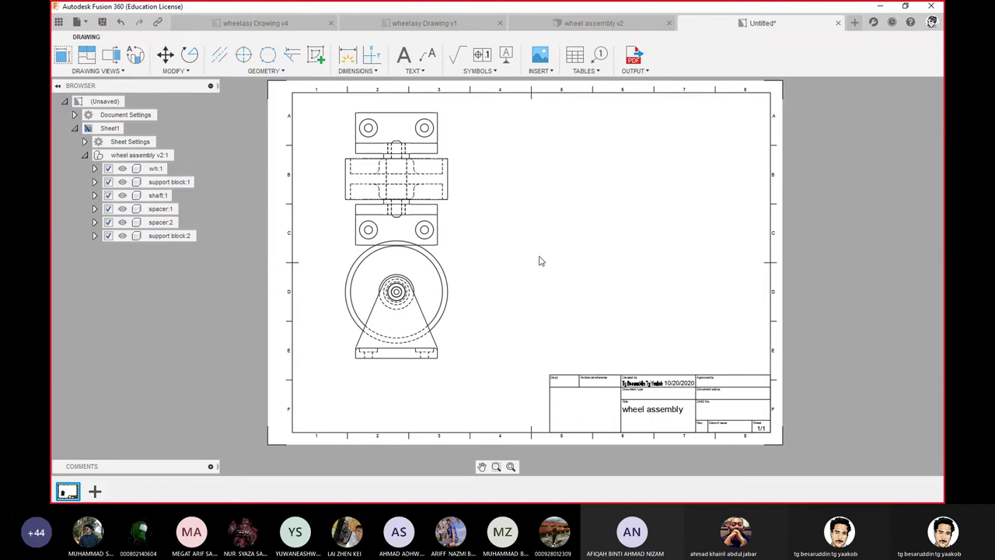
{"action": "left_click", "coordinate": [408, 366]}
{"action": "left_click", "coordinate": [407, 367]}
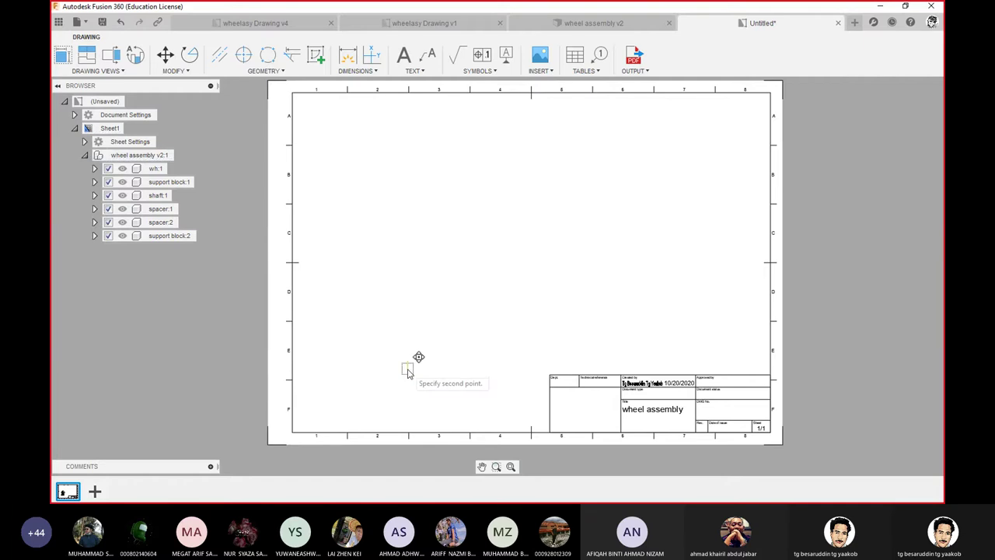
{"action": "left_click", "coordinate": [408, 373]}
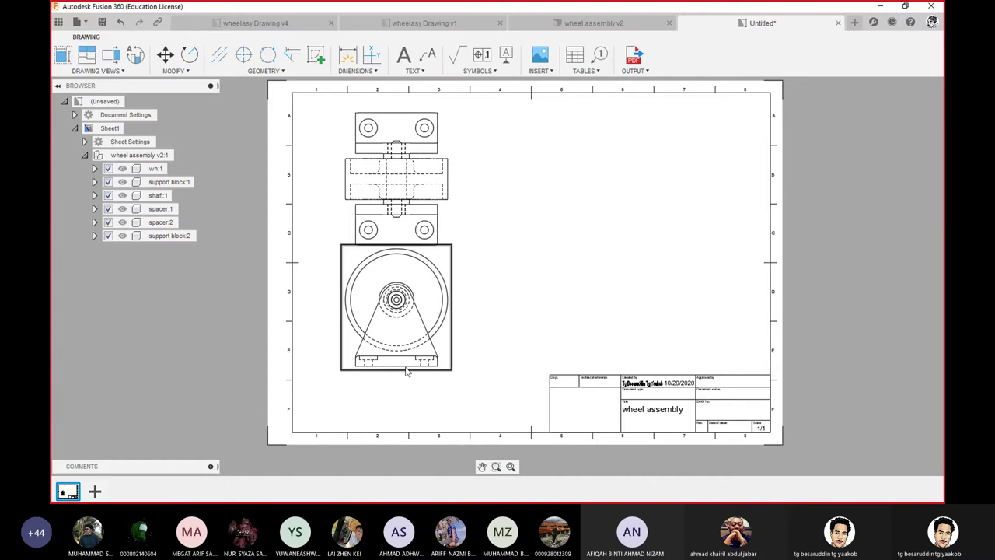
{"action": "left_click", "coordinate": [445, 107]}
{"action": "left_click", "coordinate": [451, 101]}
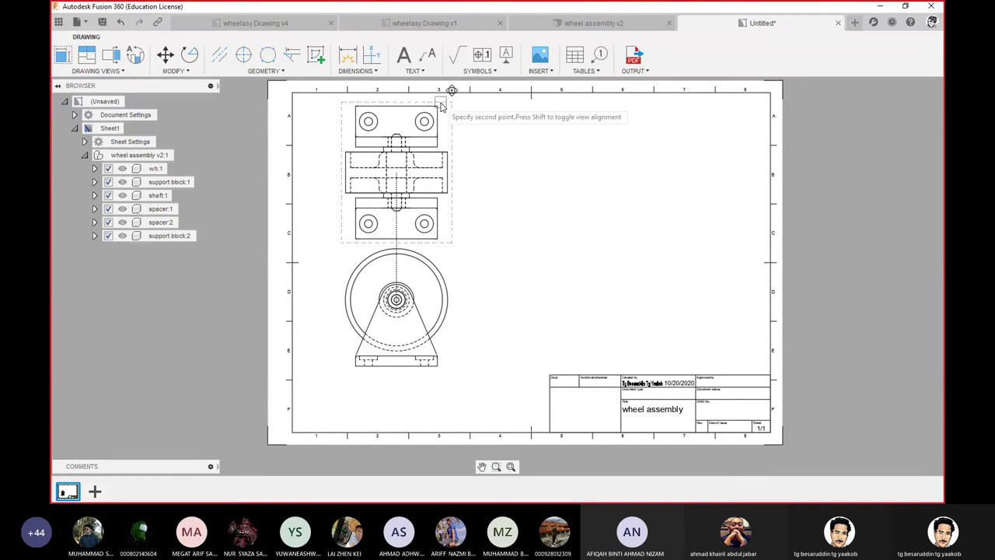
{"action": "left_click", "coordinate": [440, 101]}
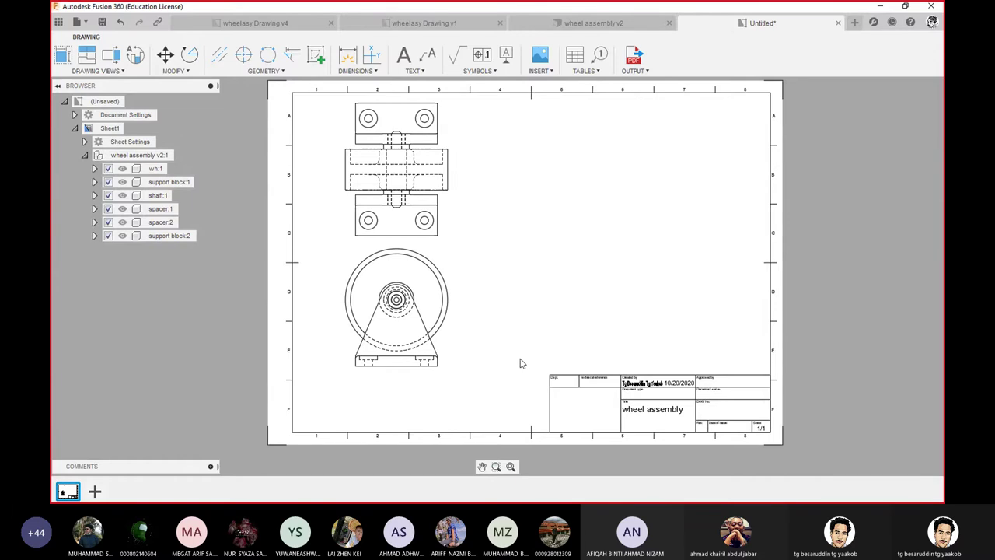
{"action": "scroll", "coordinate": [481, 344], "scroll_direction": "up", "scroll_amount": 1}
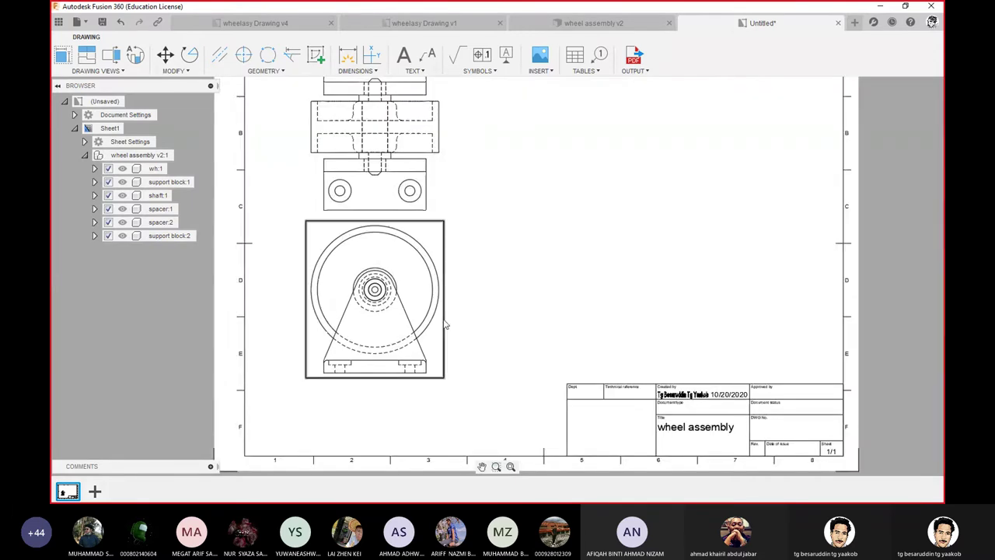
{"action": "mouse_move", "coordinate": [447, 325]}
{"action": "middle_mouse_down"}
{"action": "mouse_move", "coordinate": [485, 327]}
{"action": "mouse_move", "coordinate": [522, 379]}
{"action": "mouse_move", "coordinate": [444, 333]}
{"action": "middle_mouse_up"}
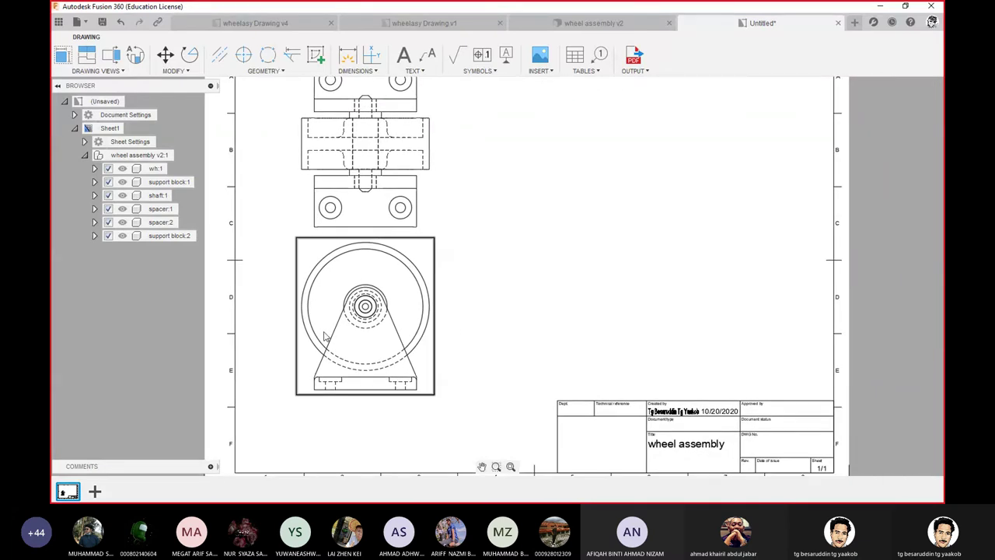
- Create an isometric projected view from the front view, placed at the lower right
{"action": "left_click", "coordinate": [428, 368]}
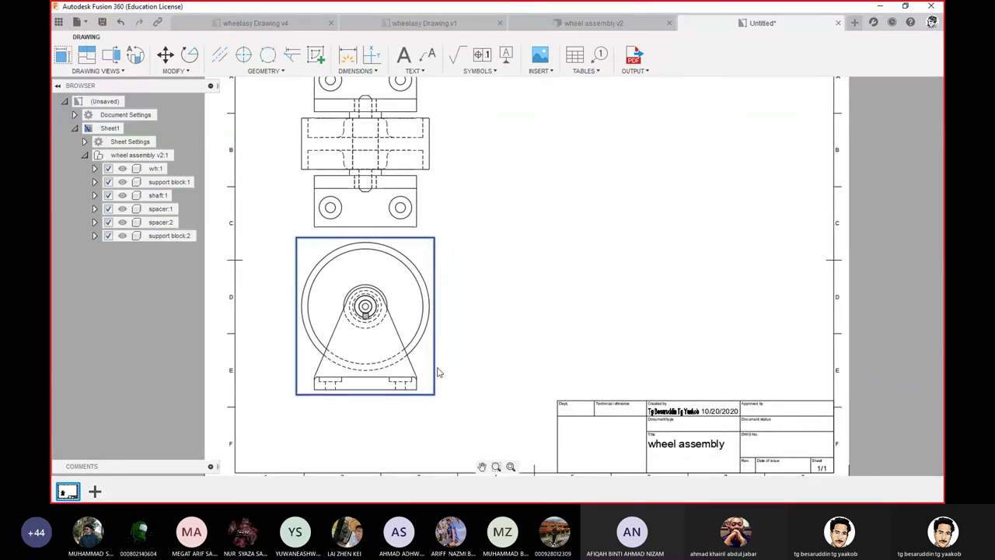
{"action": "right_click", "coordinate": [428, 368]}
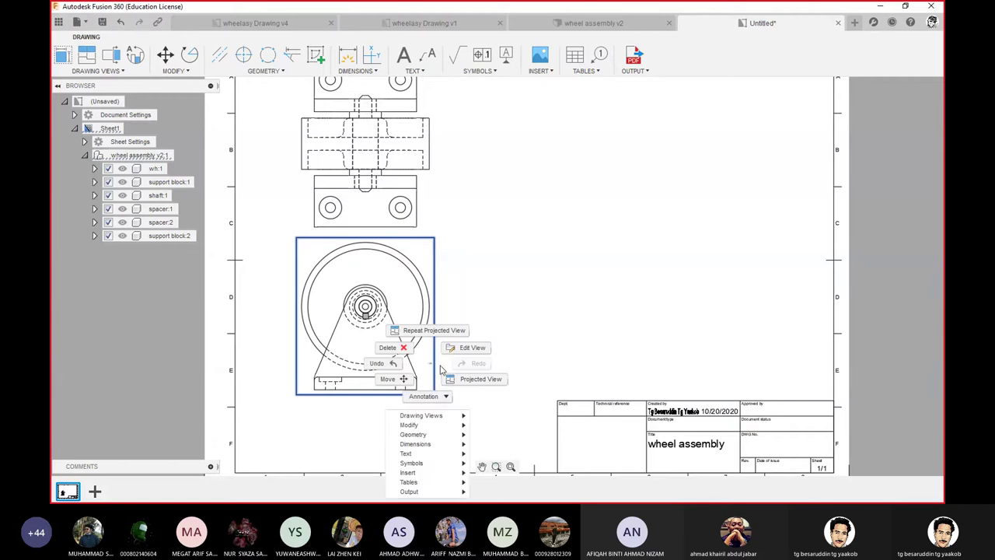
{"action": "left_click", "coordinate": [474, 380]}
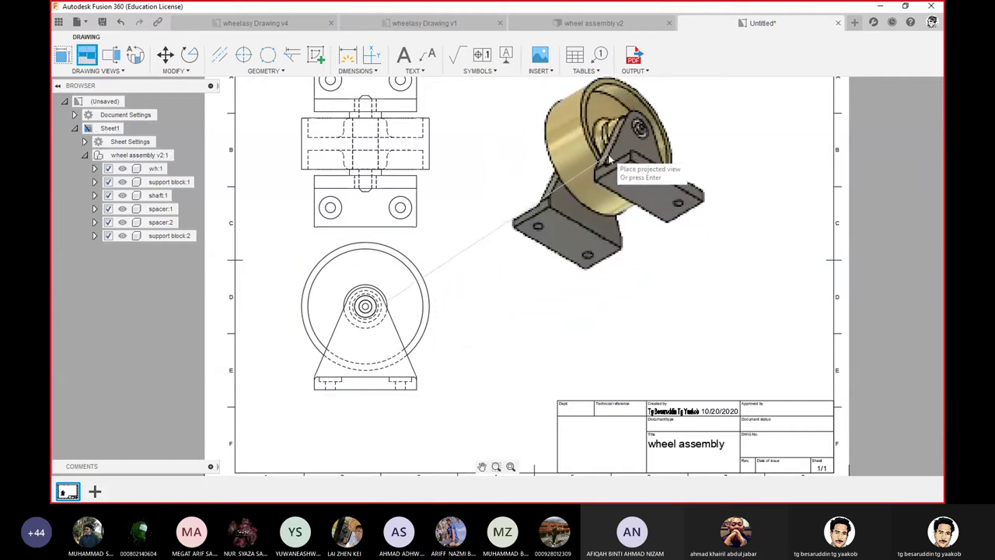
{"action": "middle_click_drag", "start_coordinate": [243, 406], "coordinate": [367, 258]}
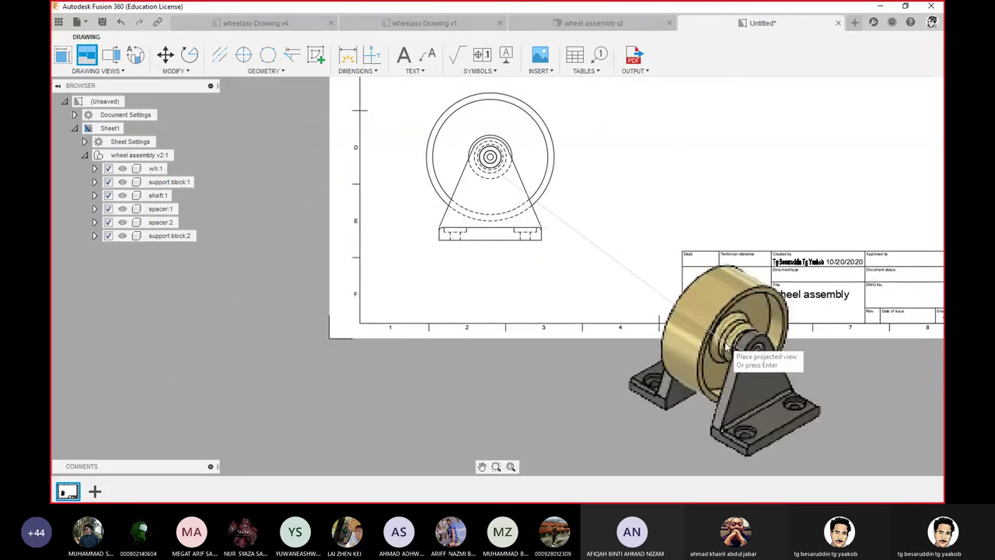
{"action": "left_click", "coordinate": [731, 350]}
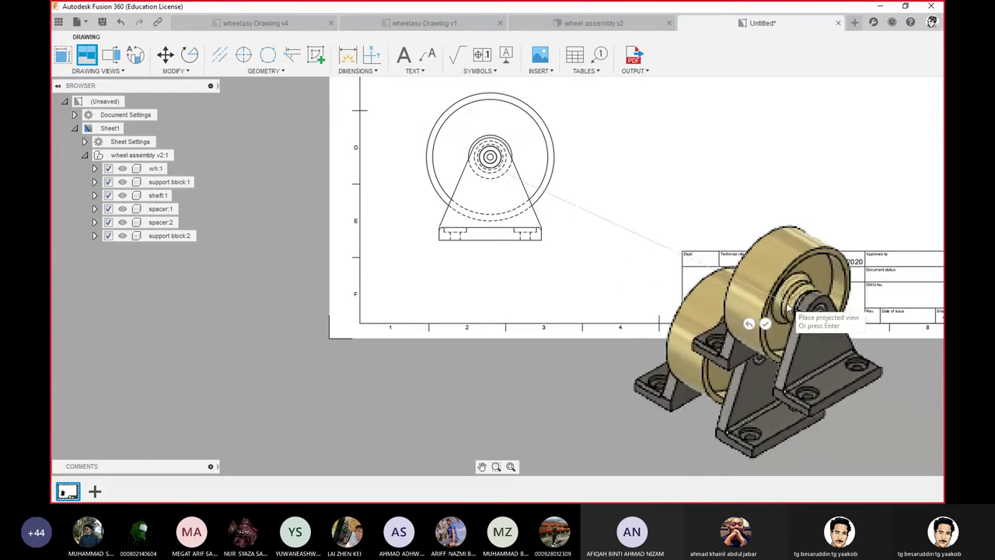
{"action": "key", "text": "Return"}
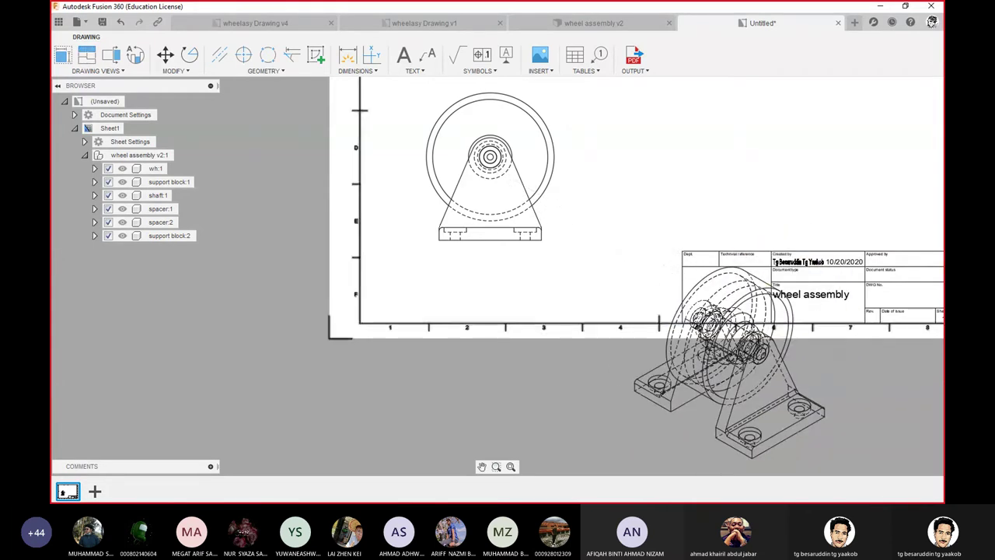
- Move the isometric view up to the middle right of the sheet
{"action": "middle_click_drag", "start_coordinate": [859, 364], "coordinate": [431, 283]}
{"action": "key", "text": "m"}
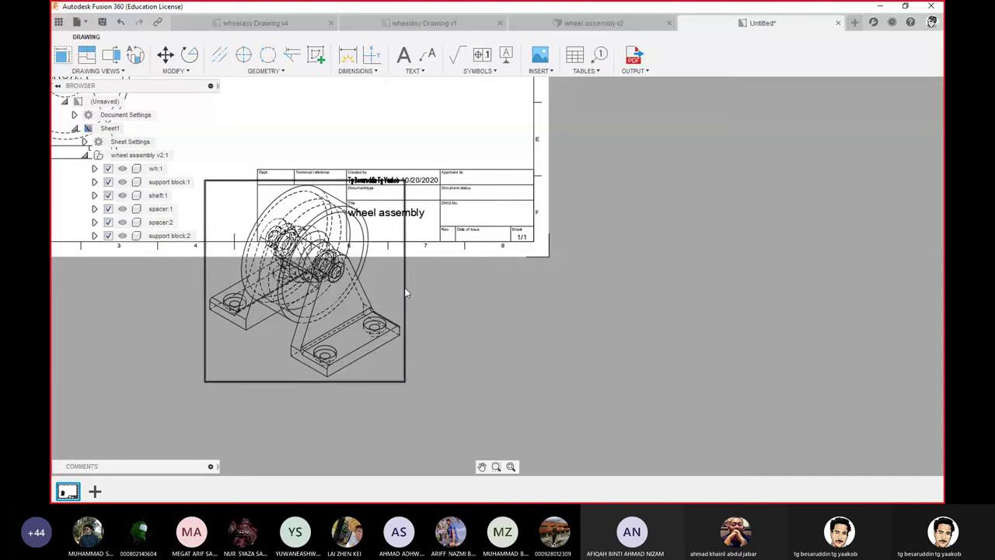
{"action": "left_click", "coordinate": [404, 289]}
{"action": "left_click", "coordinate": [451, 108]}
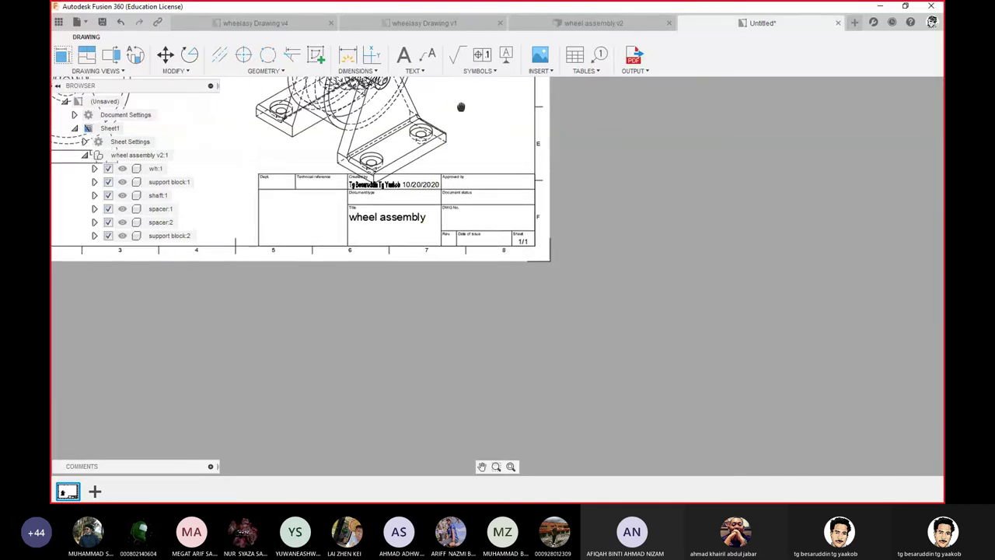
{"action": "middle_click_drag", "start_coordinate": [462, 104], "coordinate": [551, 415]}
{"action": "key", "text": "m"}
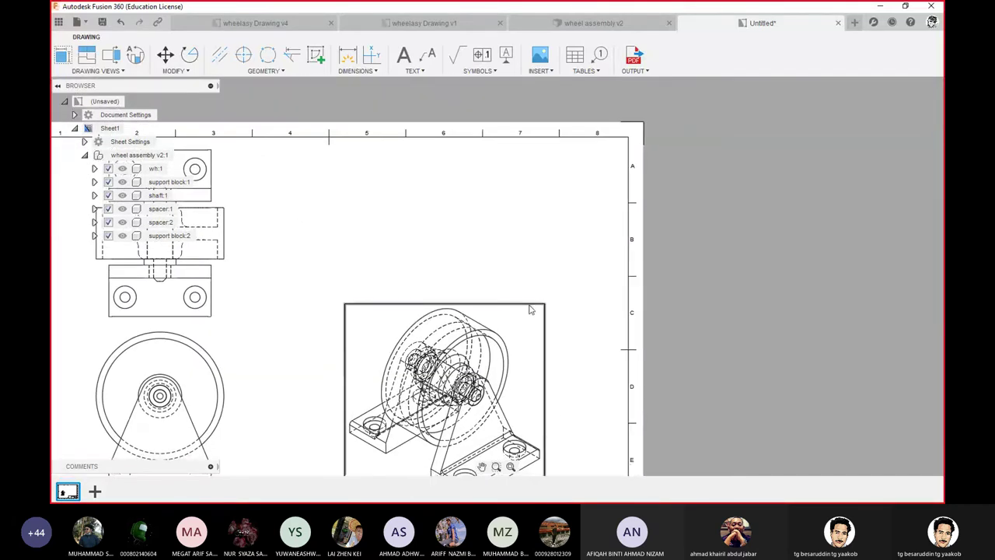
{"action": "left_click", "coordinate": [529, 304]}
{"action": "left_click", "coordinate": [536, 202]}
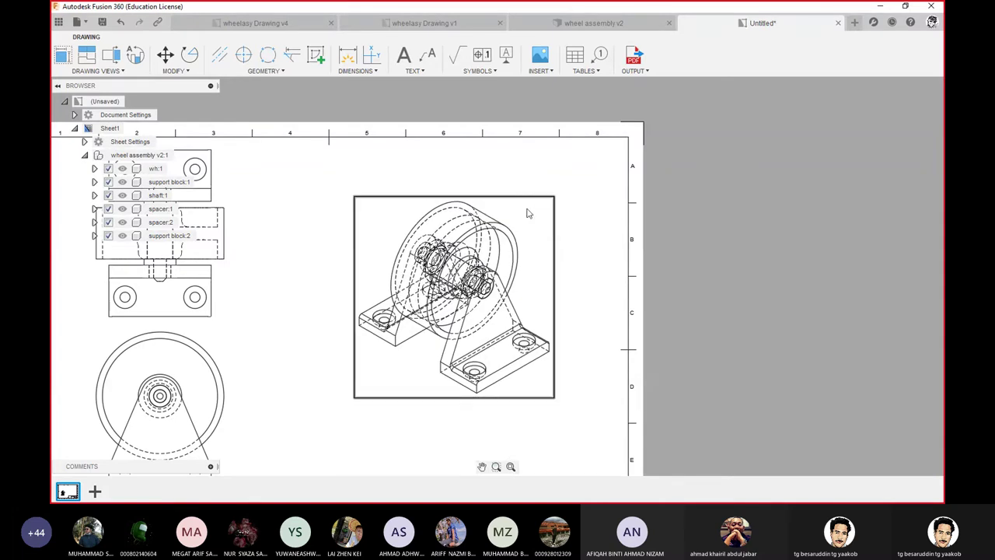
- Nudge the isometric view into its final spot and open its view settings
{"action": "key", "text": "m"}
{"action": "left_click", "coordinate": [528, 202]}
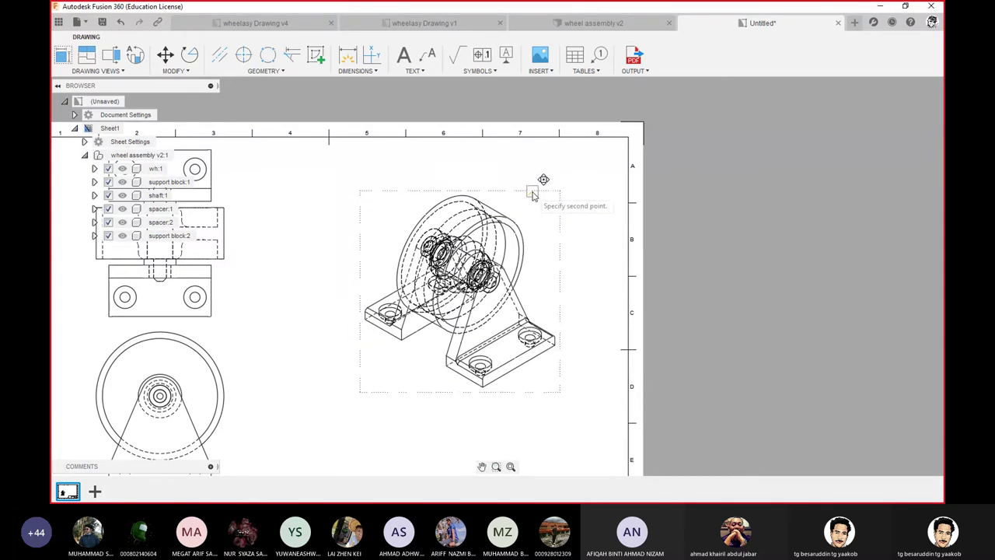
{"action": "left_click", "coordinate": [535, 238]}
{"action": "middle_click_drag", "start_coordinate": [542, 273], "coordinate": [579, 237]}
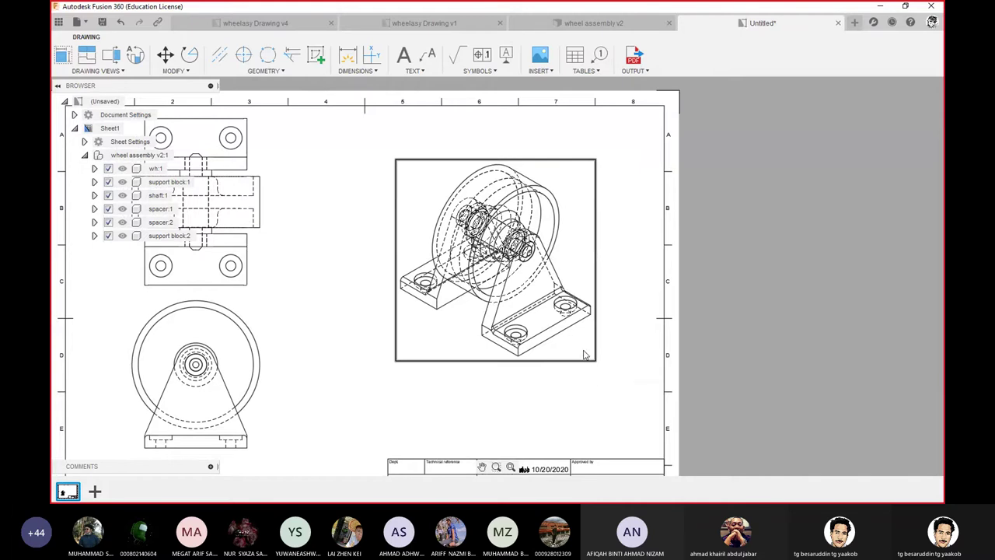
{"action": "double_click", "coordinate": [585, 359]}
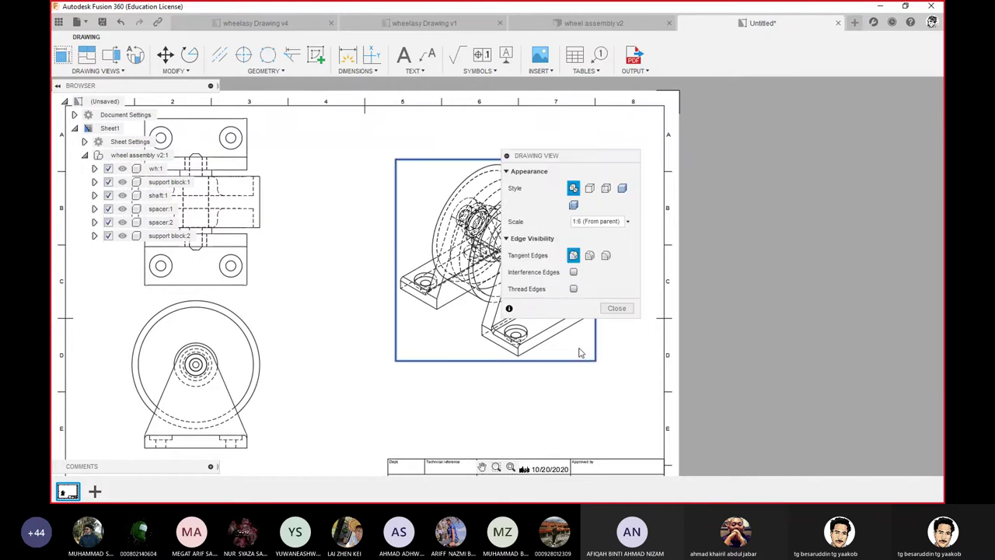
- Set the isometric view's scale to 1:5 and switch it to Shaded style
{"action": "left_click", "coordinate": [573, 221]}
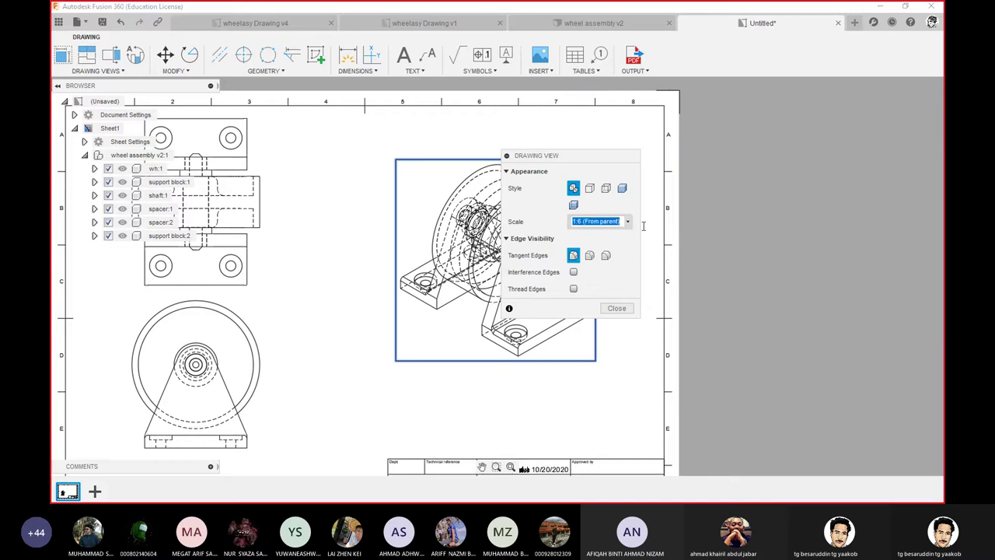
{"action": "left_click_drag", "start_coordinate": [573, 221], "coordinate": [587, 223]}
{"action": "type", "text": "1:6"}
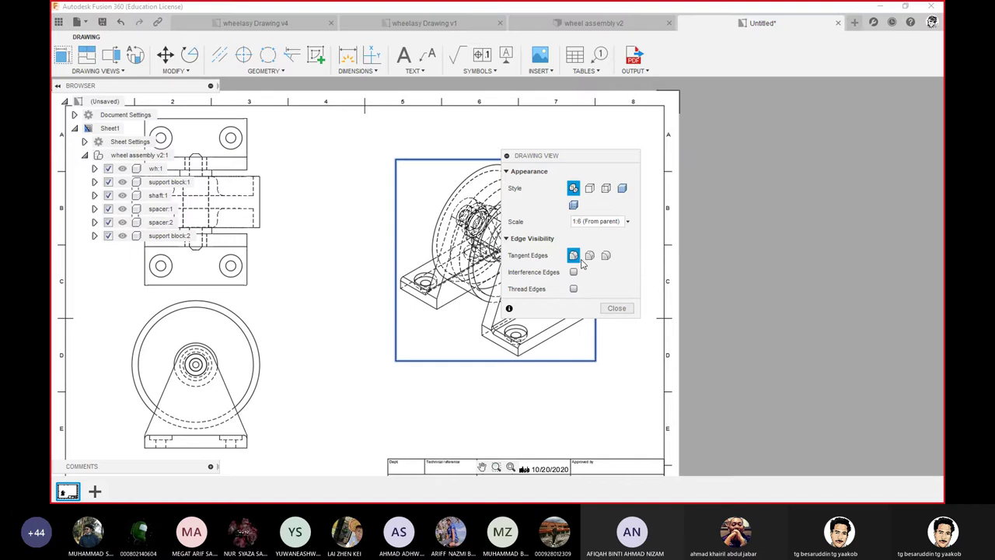
{"action": "key", "text": "BackSpace"}
{"action": "key", "text": "BackSpace"}
{"action": "type", "text": ":5"}
{"action": "left_click", "coordinate": [622, 188]}
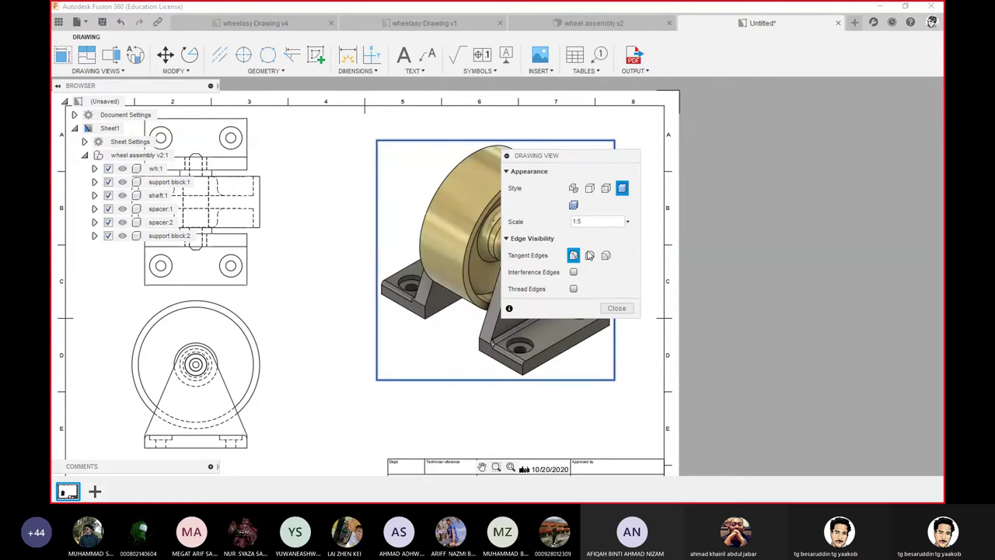
{"action": "left_click", "coordinate": [616, 309]}
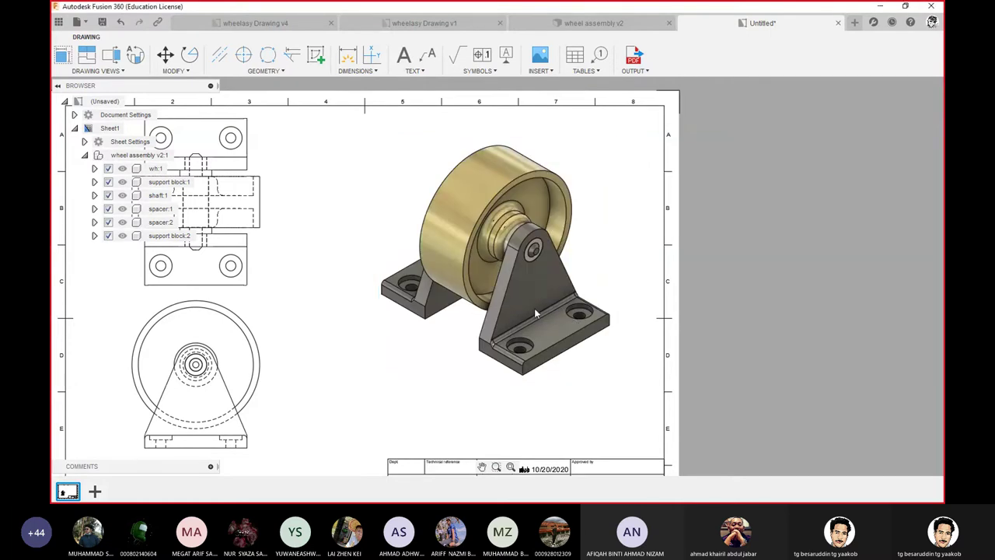
{"action": "scroll", "coordinate": [534, 308], "scroll_direction": "down", "scroll_amount": 3}
{"action": "middle_click_drag", "start_coordinate": [534, 307], "coordinate": [553, 294]}
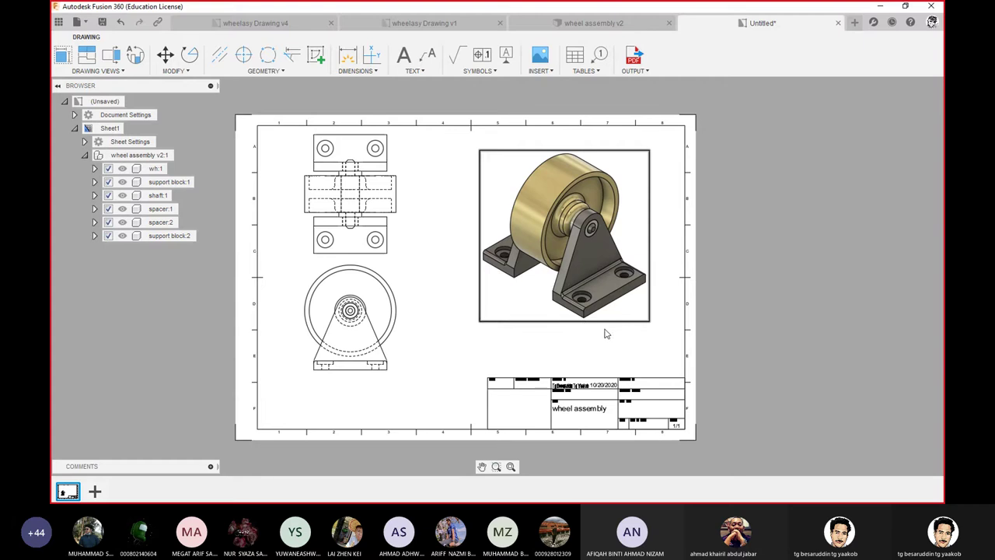
- Drag the shaded isometric view a little upward and drop it there
{"action": "left_click_drag", "start_coordinate": [614, 329], "coordinate": [616, 319]}
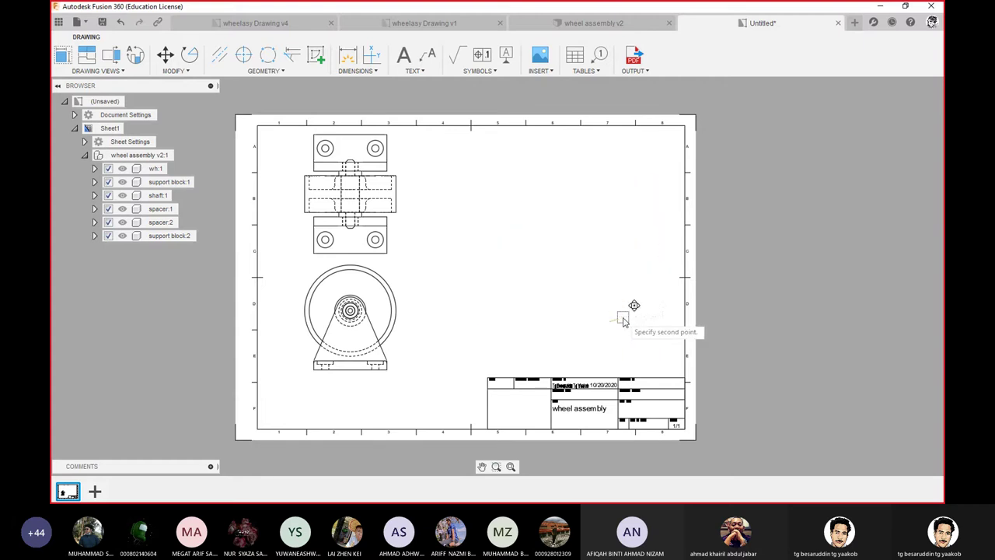
{"action": "left_click", "coordinate": [623, 321]}
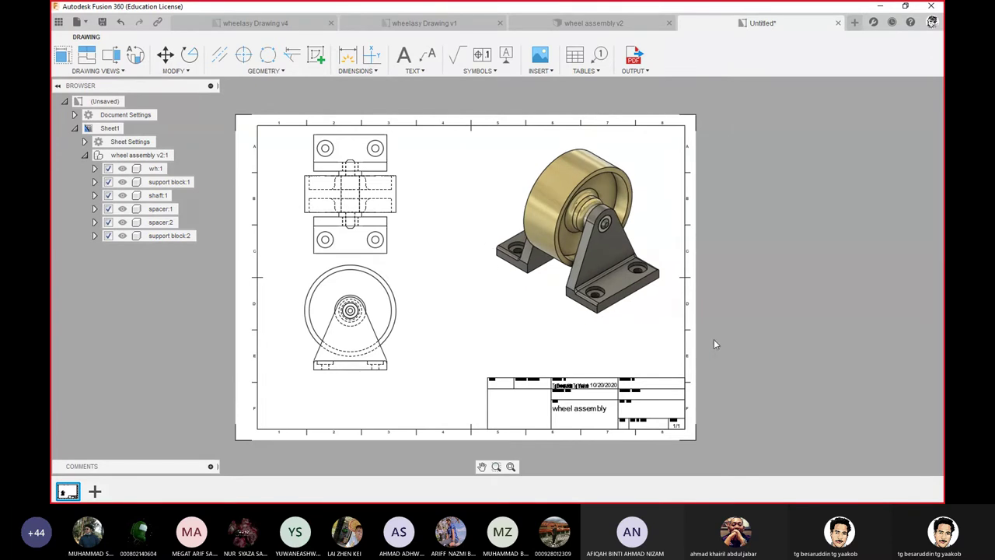
{"action": "scroll", "coordinate": [457, 349], "scroll_direction": "up", "scroll_amount": 2}
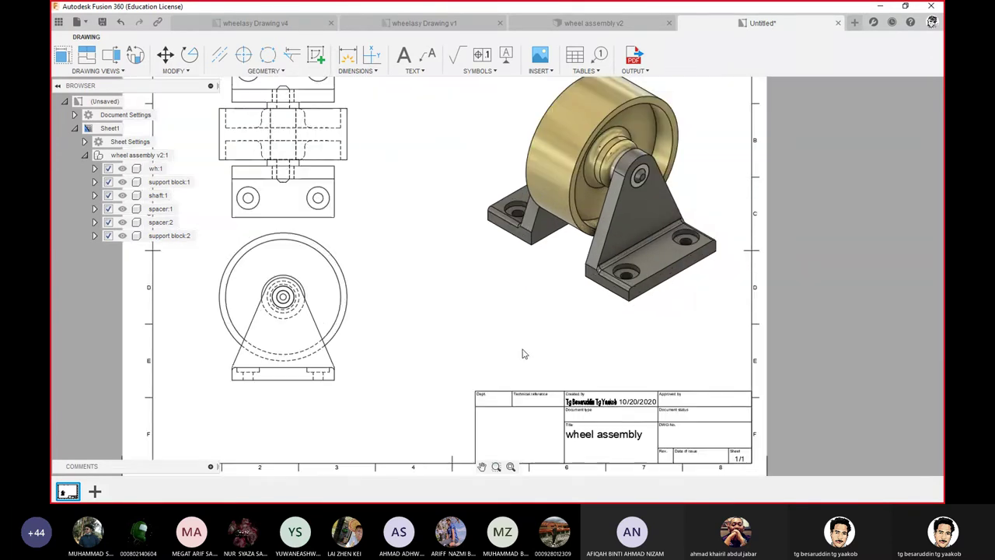
- Zoom in to check the title block, then fit and centre the whole sheet
{"action": "middle_click_drag", "start_coordinate": [560, 387], "coordinate": [419, 220]}
{"action": "scroll", "coordinate": [435, 235], "scroll_direction": "up", "scroll_amount": 3}
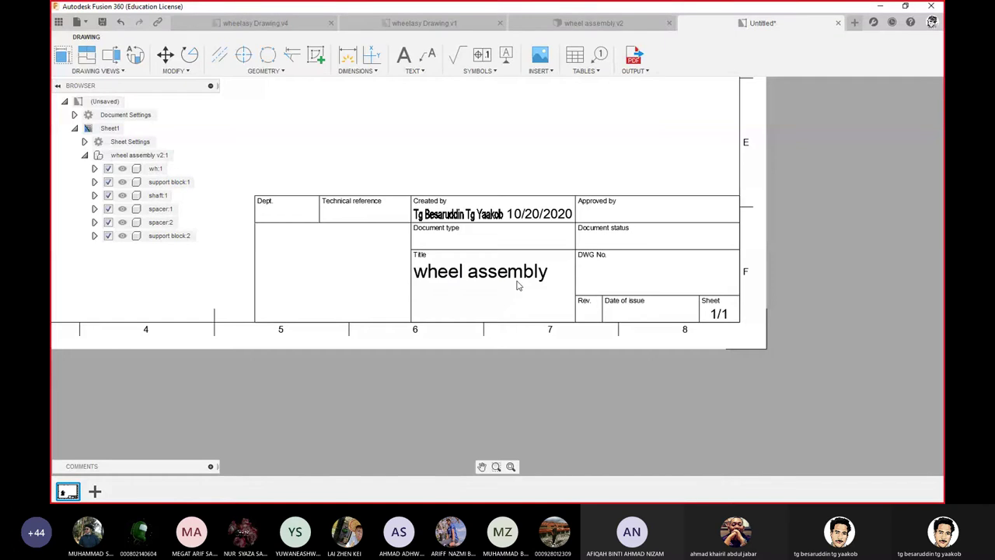
{"action": "scroll", "coordinate": [517, 285], "scroll_direction": "down", "scroll_amount": 1}
{"action": "scroll", "coordinate": [516, 285], "scroll_direction": "down", "scroll_amount": 2}
{"action": "scroll", "coordinate": [517, 285], "scroll_direction": "down", "scroll_amount": 1}
{"action": "scroll", "coordinate": [517, 285], "scroll_direction": "down", "scroll_amount": 1}
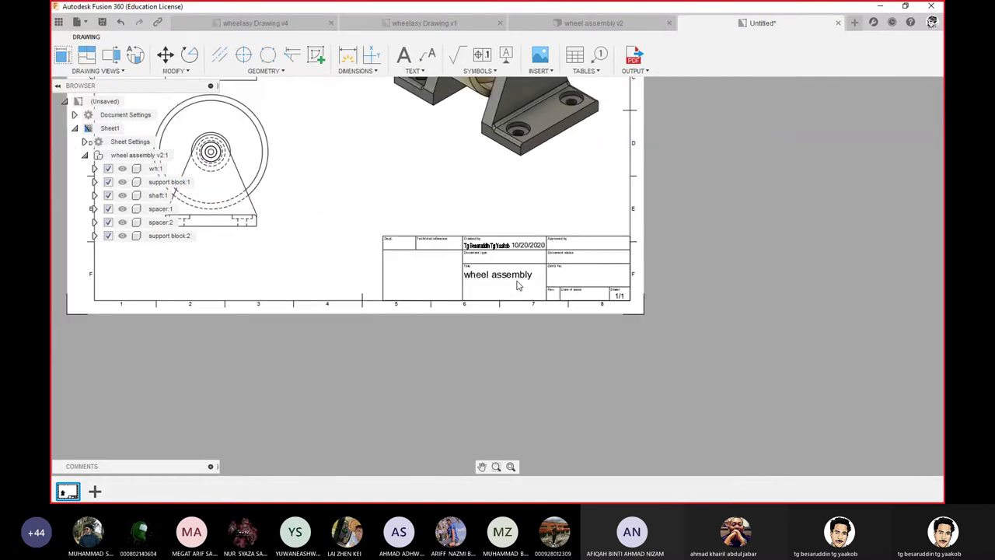
{"action": "key", "text": "F6"}
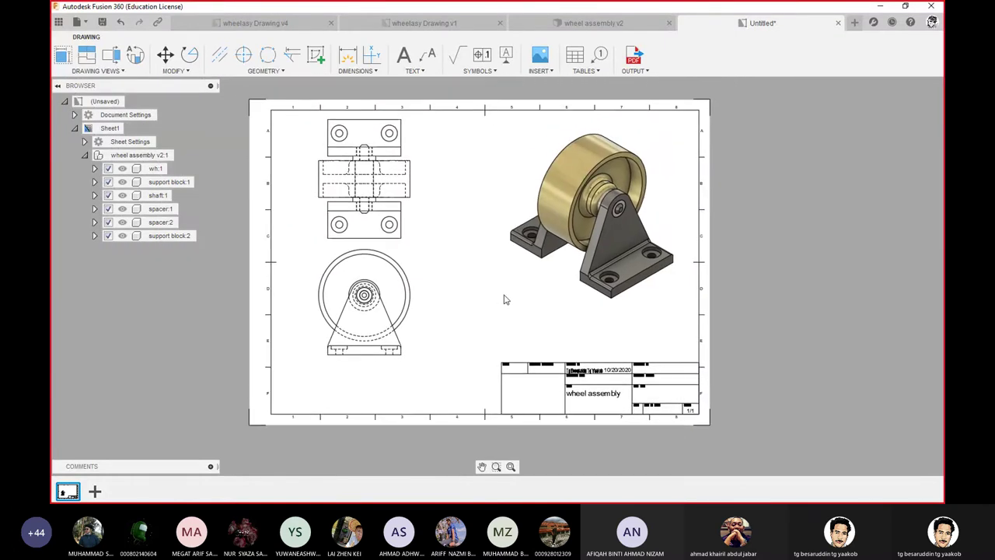
{"action": "scroll", "coordinate": [452, 277], "scroll_direction": "up", "scroll_amount": 2}
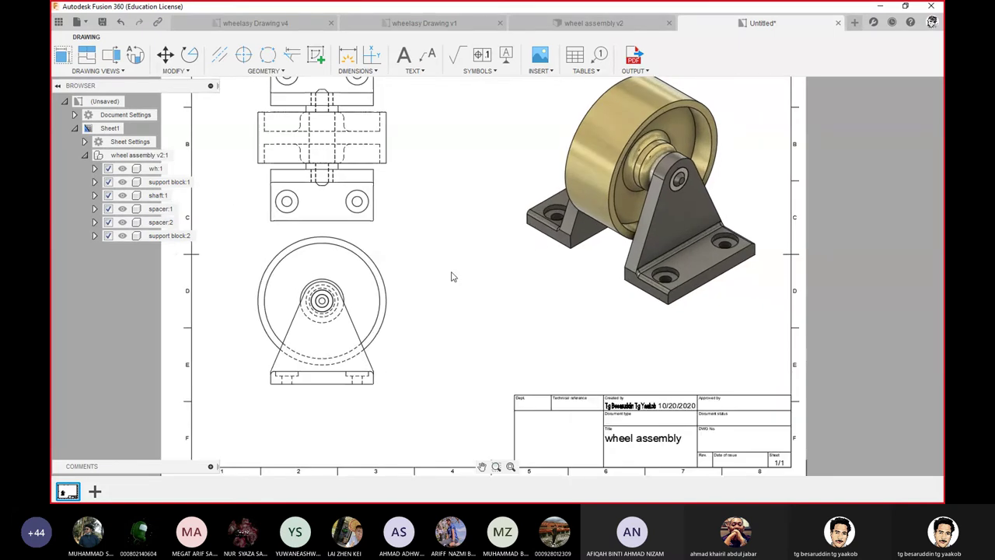
{"action": "middle_click_drag", "start_coordinate": [446, 278], "coordinate": [549, 233]}
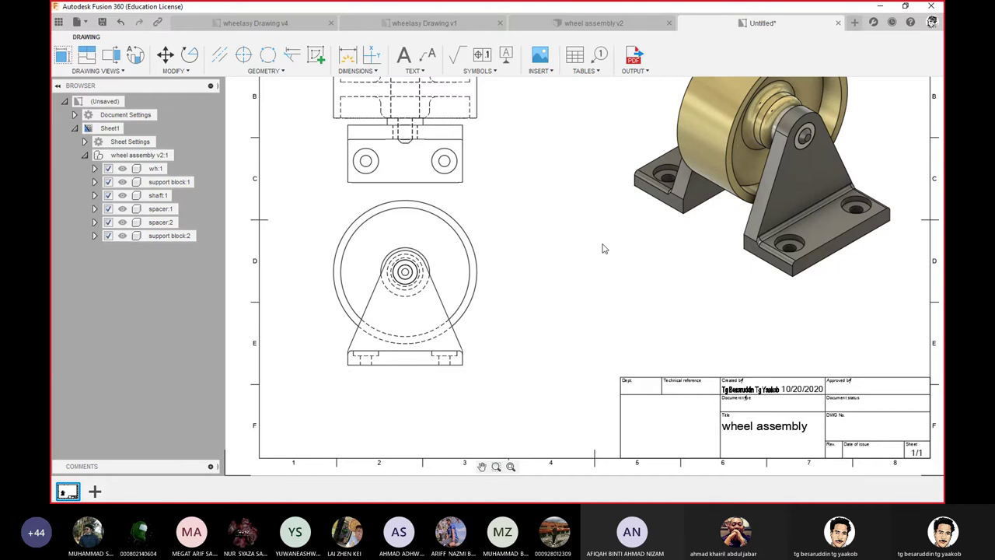
- Add a vertical centerline between the top view's side edges, extended down through the wheel view
{"action": "middle_click_drag", "start_coordinate": [601, 248], "coordinate": [535, 258]}
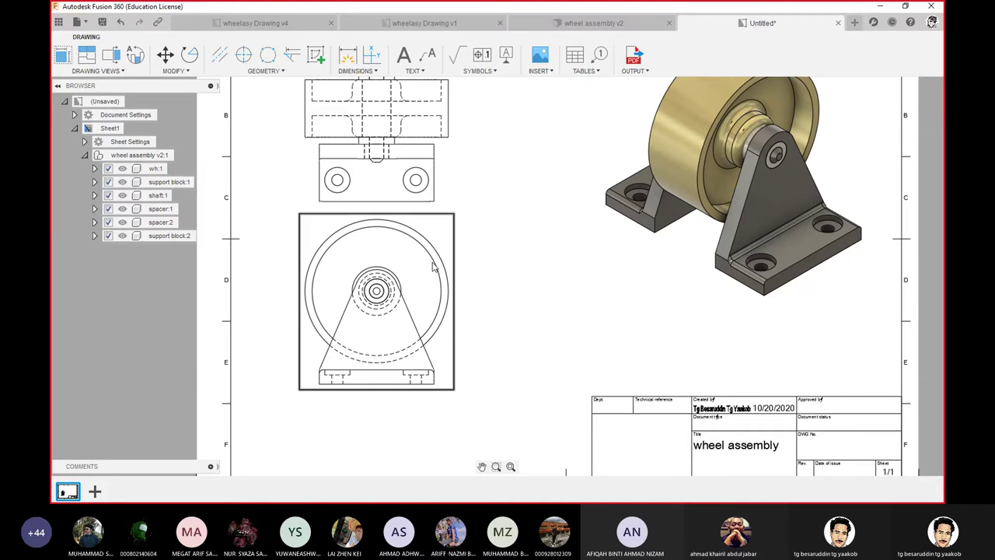
{"action": "middle_click_drag", "start_coordinate": [432, 264], "coordinate": [430, 340]}
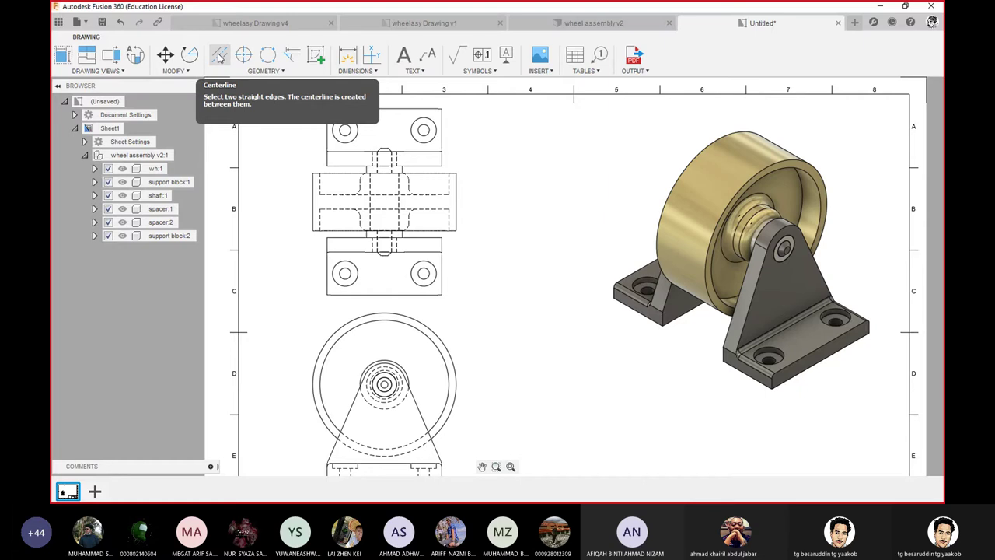
{"action": "left_click", "coordinate": [218, 56]}
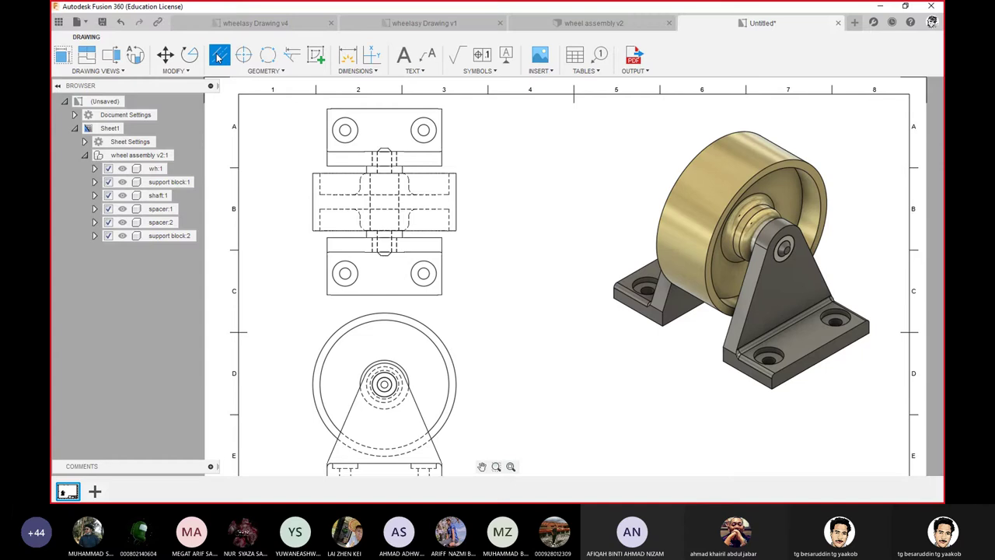
{"action": "left_click", "coordinate": [327, 129]}
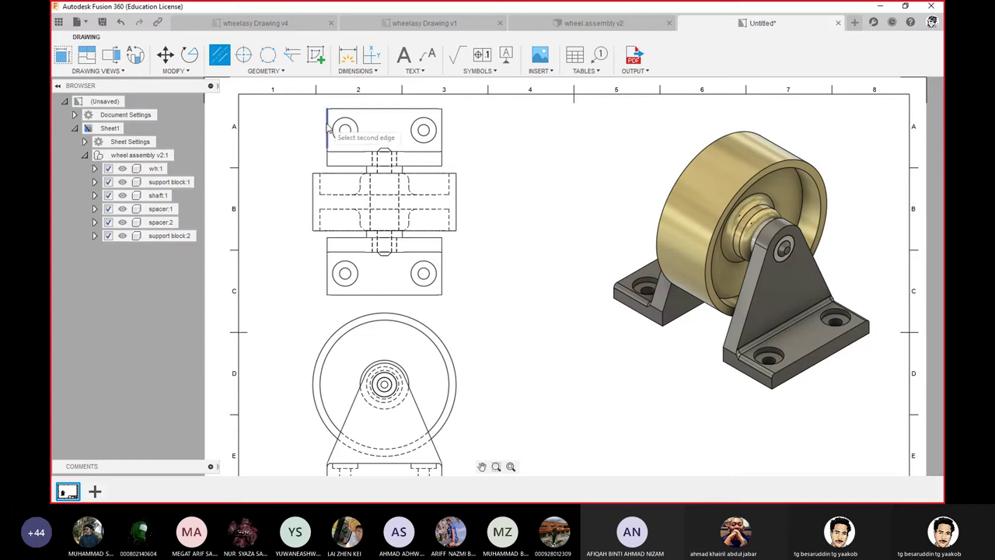
{"action": "left_click", "coordinate": [443, 124]}
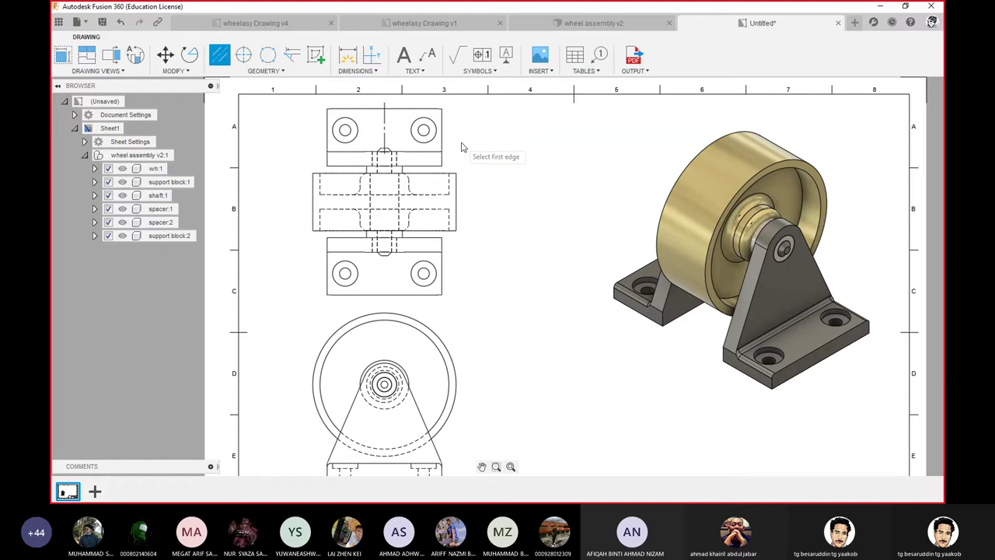
{"action": "key", "text": "Escape"}
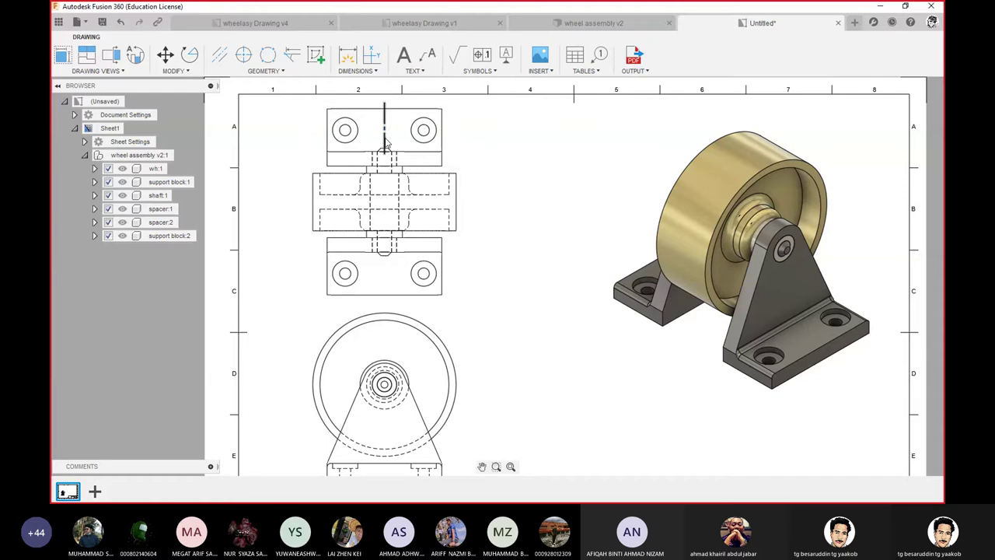
{"action": "left_click_drag", "start_coordinate": [384, 156], "coordinate": [384, 305]}
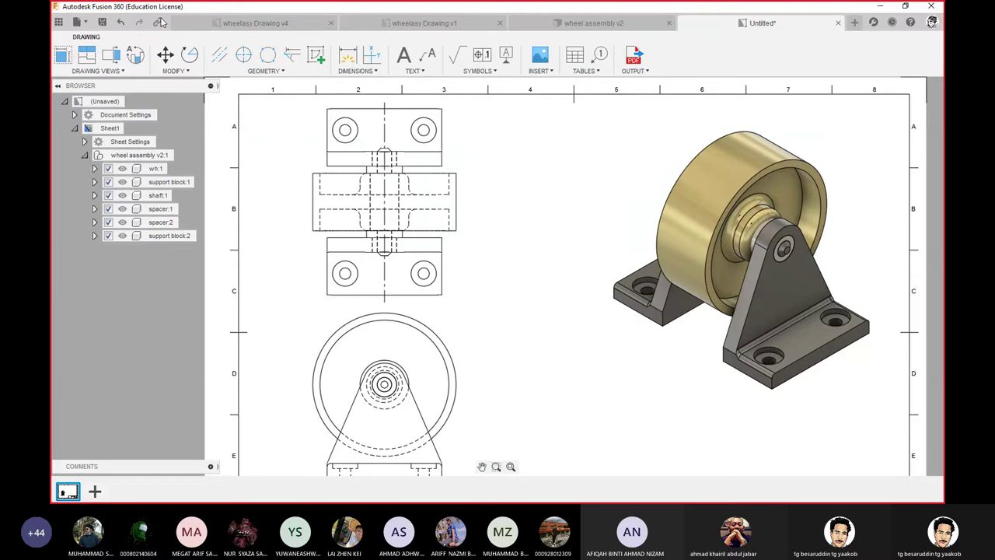
- Add a horizontal centerline between the middle block's top and bottom edges
{"action": "left_click", "coordinate": [220, 54]}
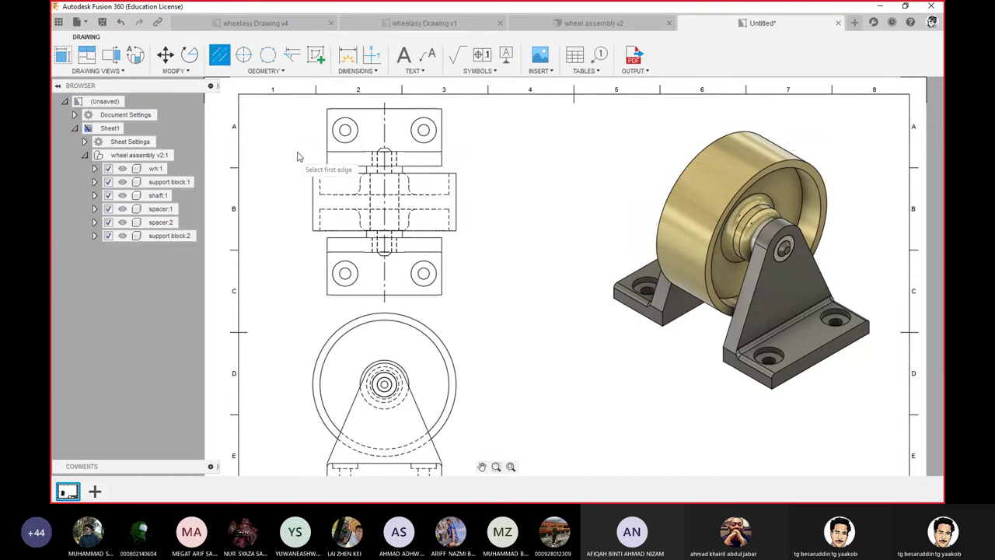
{"action": "left_click", "coordinate": [339, 183]}
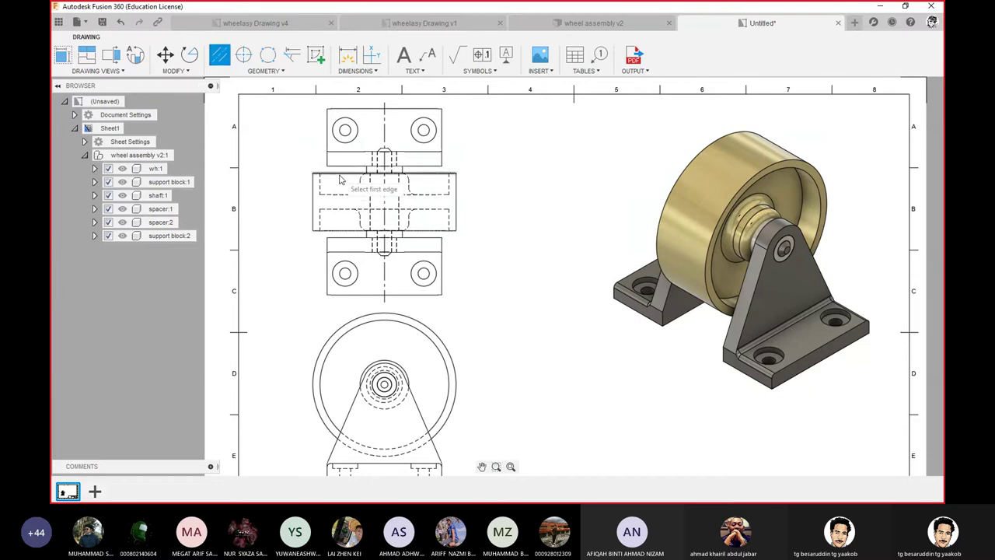
{"action": "left_click", "coordinate": [343, 231]}
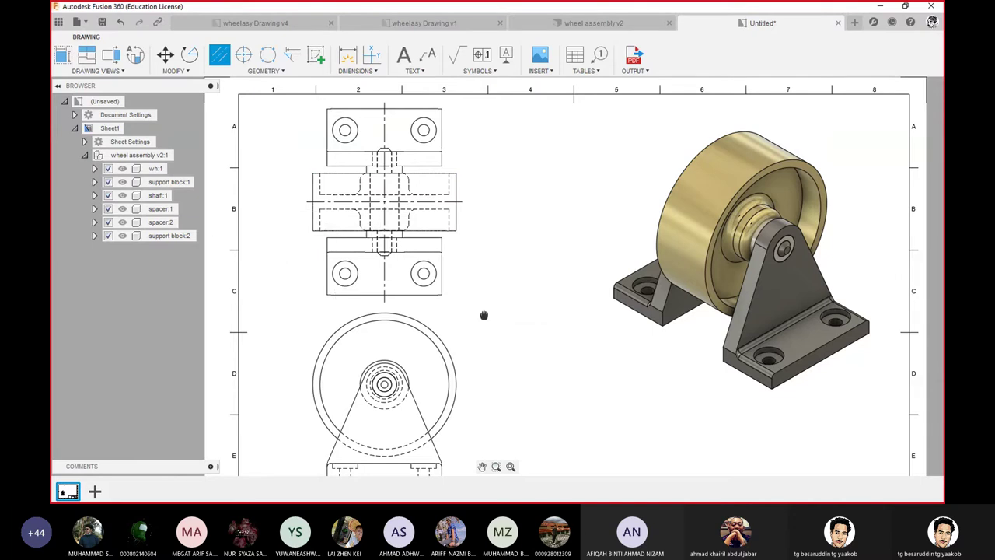
{"action": "middle_click_drag", "start_coordinate": [485, 314], "coordinate": [487, 230]}
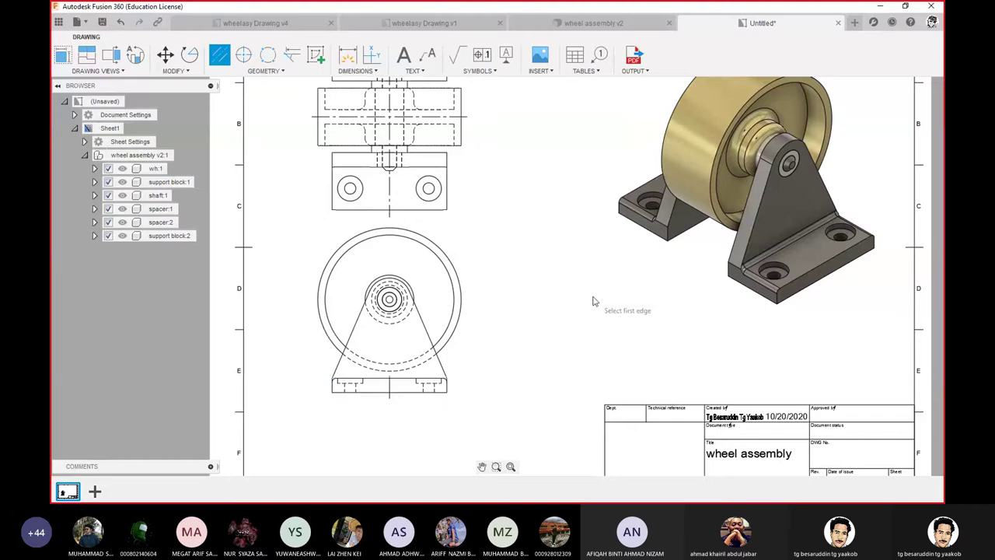
{"action": "key", "text": "Escape"}
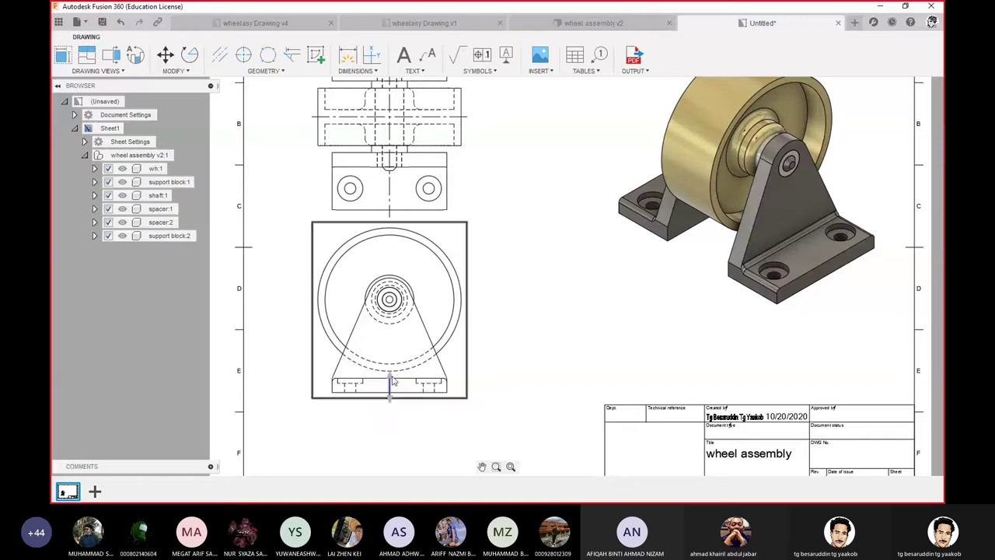
{"action": "key", "text": "l"}
{"action": "left_click", "coordinate": [389, 372]}
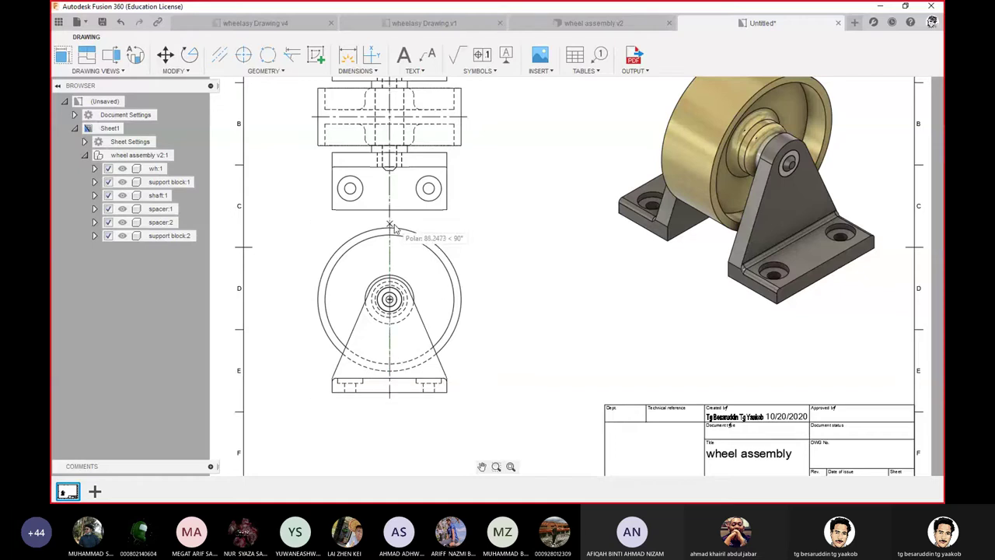
{"action": "key", "text": "Escape"}
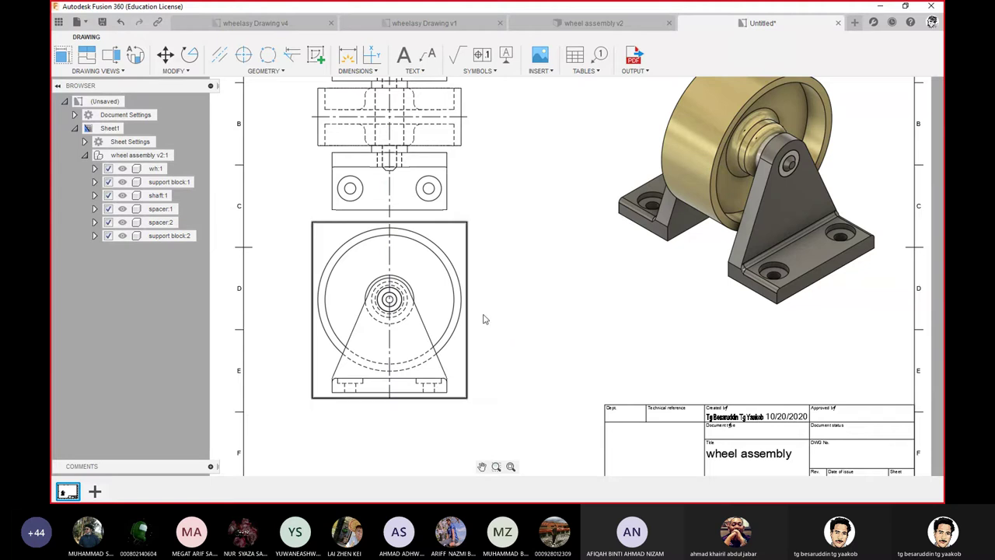
- Place a centre mark on the wheel hub and stretch its horizontal line past both wheel edges
{"action": "left_click", "coordinate": [244, 56]}
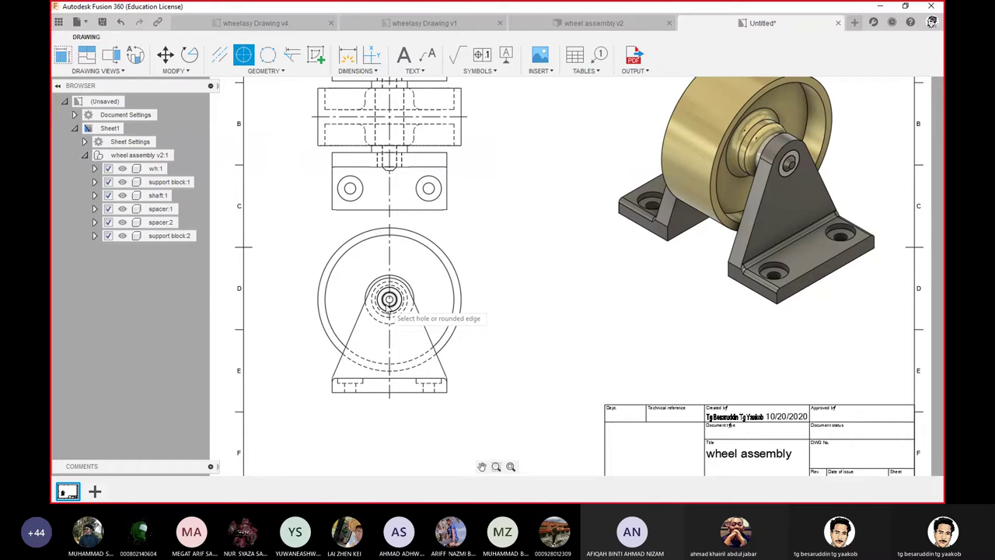
{"action": "left_click", "coordinate": [388, 300]}
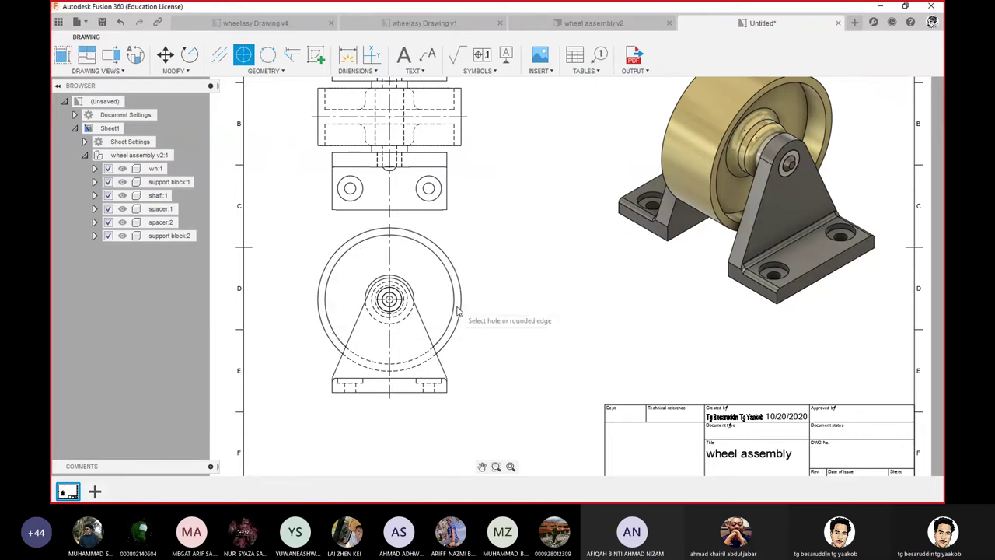
{"action": "scroll", "coordinate": [464, 316], "scroll_direction": "up", "scroll_amount": 5}
{"action": "mouse_move", "coordinate": [457, 311]}
{"action": "middle_mouse_down"}
{"action": "mouse_move", "coordinate": [295, 307]}
{"action": "mouse_move", "coordinate": [481, 245]}
{"action": "middle_mouse_up"}
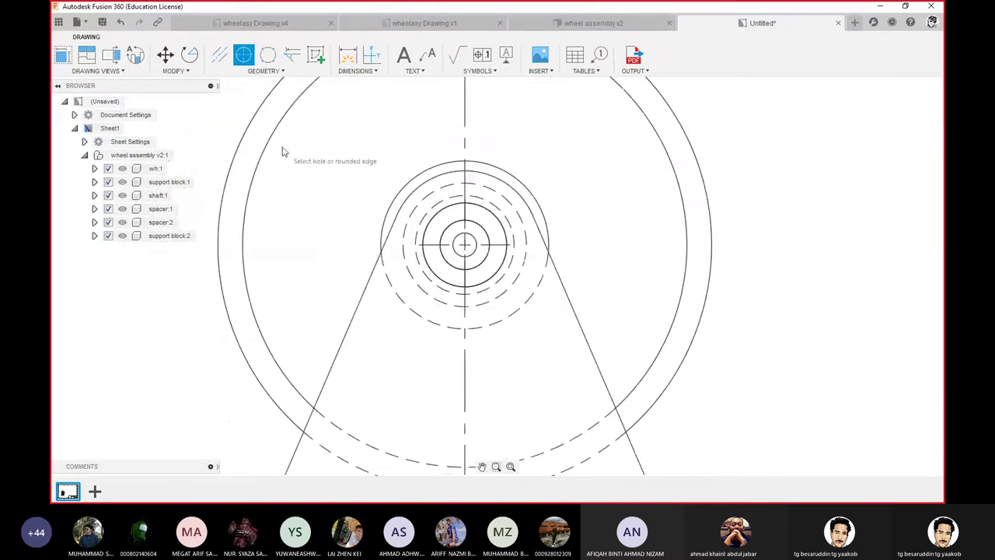
{"action": "key", "text": "Escape"}
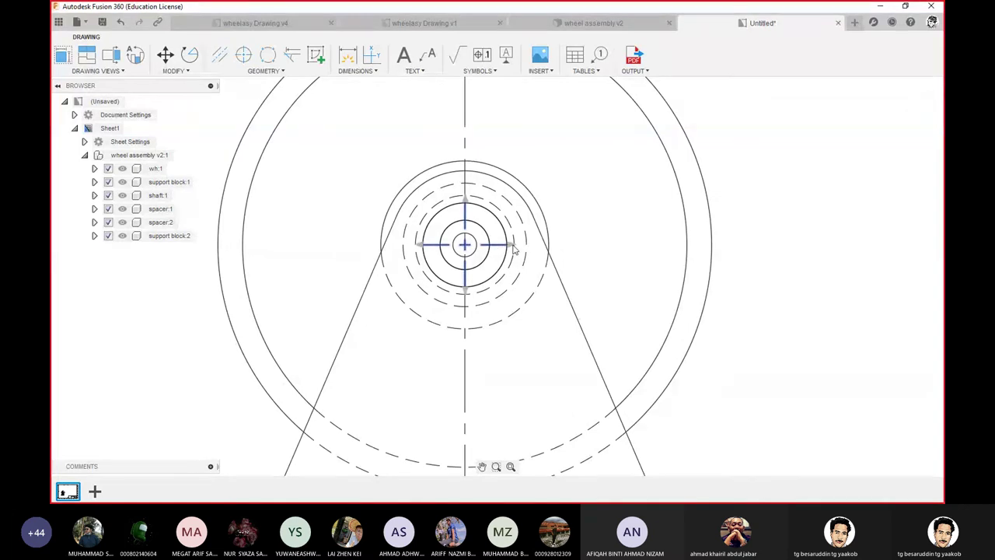
{"action": "left_click", "coordinate": [513, 249]}
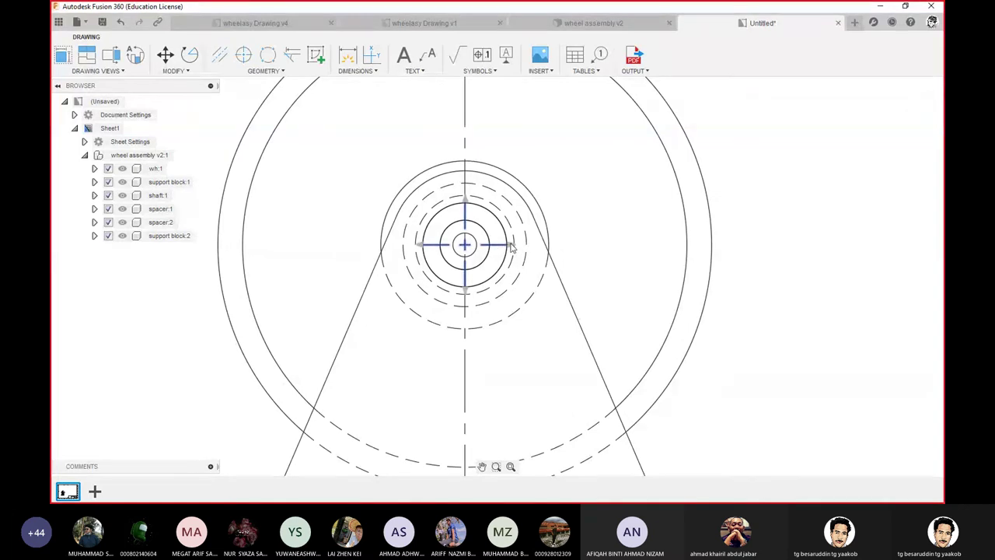
{"action": "left_click", "coordinate": [728, 246]}
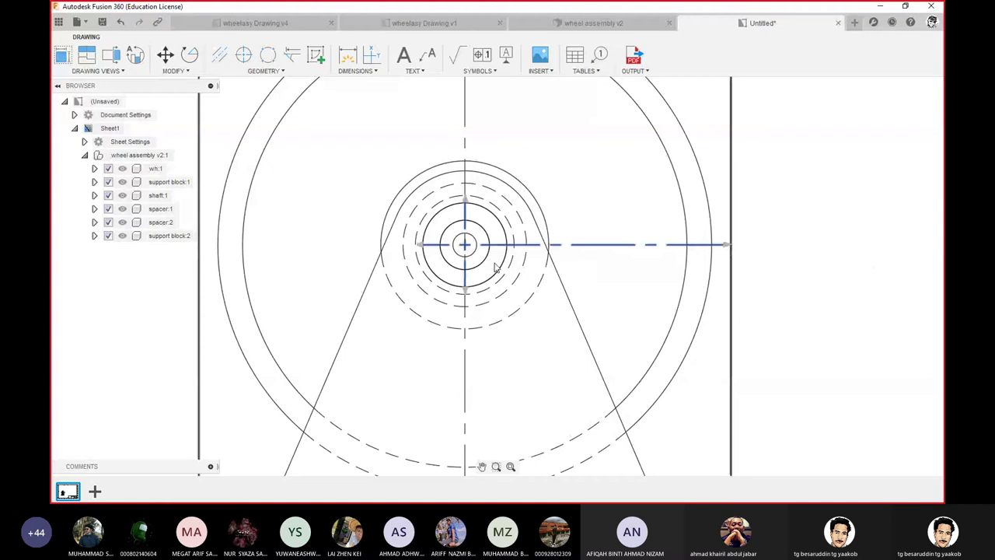
{"action": "left_click", "coordinate": [422, 245]}
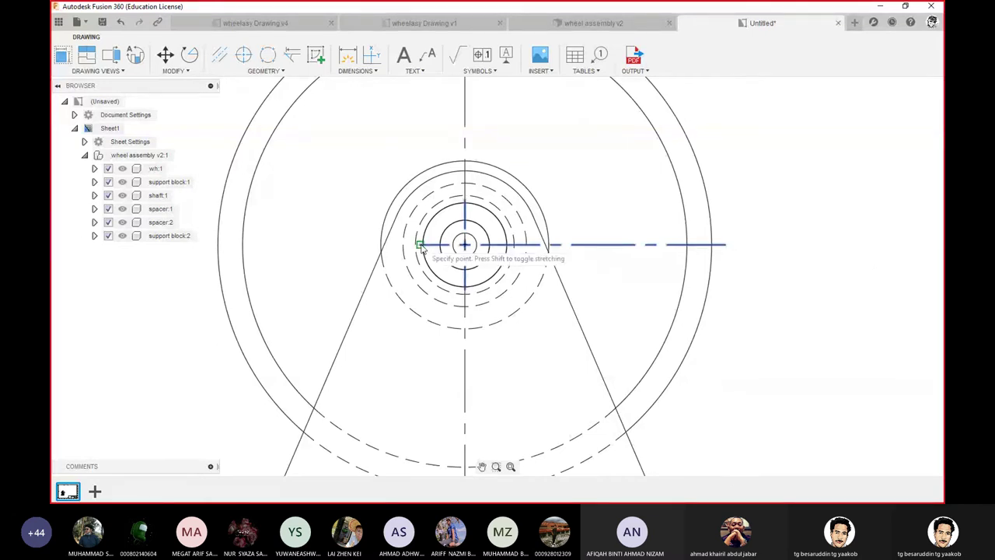
{"action": "left_click", "coordinate": [208, 246]}
- Add centre marks to the four bolt holes in the top view
{"action": "scroll", "coordinate": [412, 290], "scroll_direction": "down", "scroll_amount": 2}
{"action": "scroll", "coordinate": [412, 290], "scroll_direction": "down", "scroll_amount": 2}
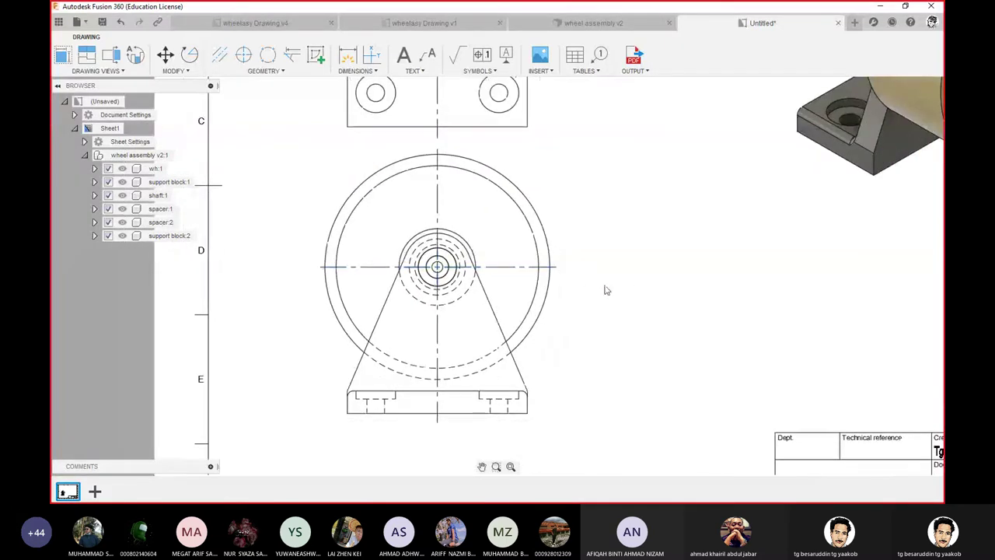
{"action": "middle_click_drag", "start_coordinate": [599, 164], "coordinate": [563, 437]}
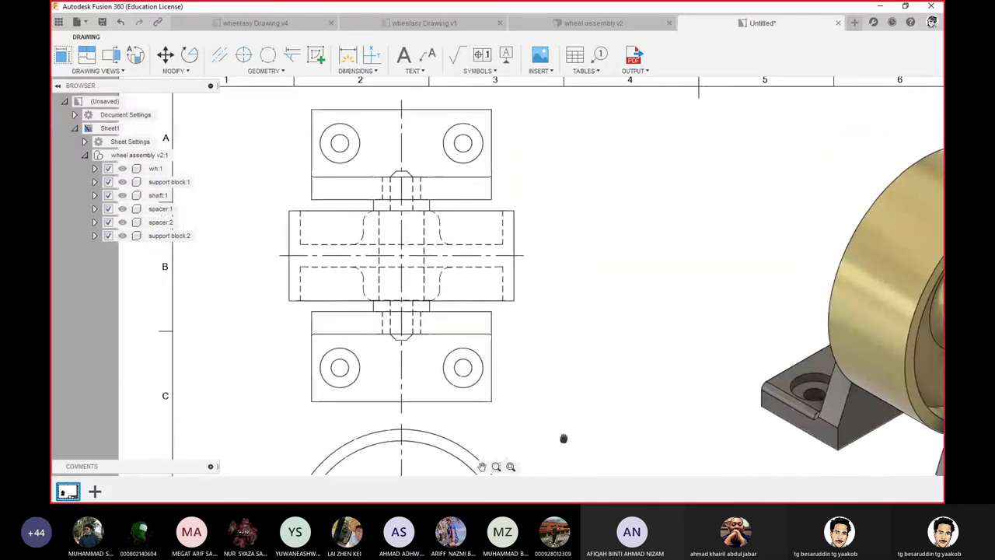
{"action": "left_click", "coordinate": [243, 54]}
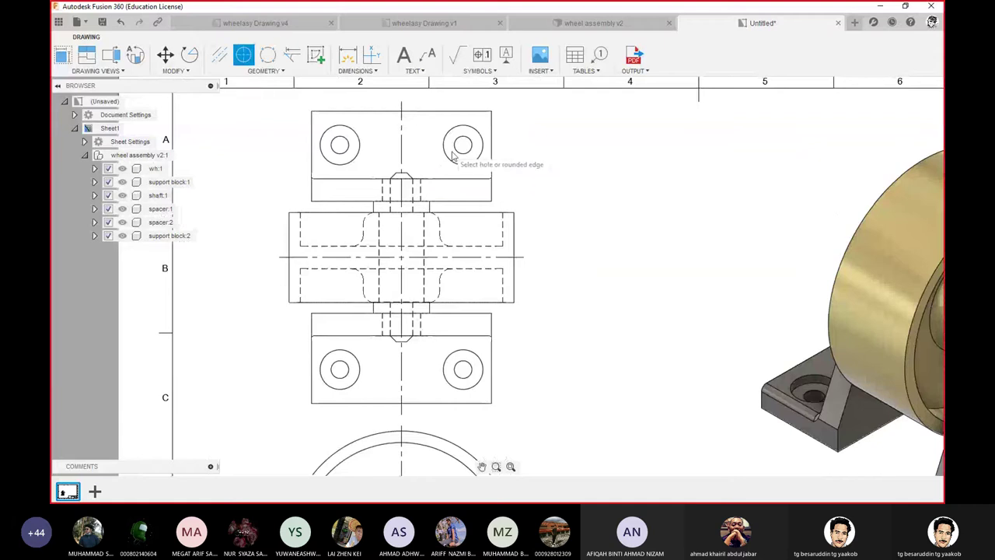
{"action": "left_click", "coordinate": [454, 154]}
{"action": "left_click", "coordinate": [327, 157]}
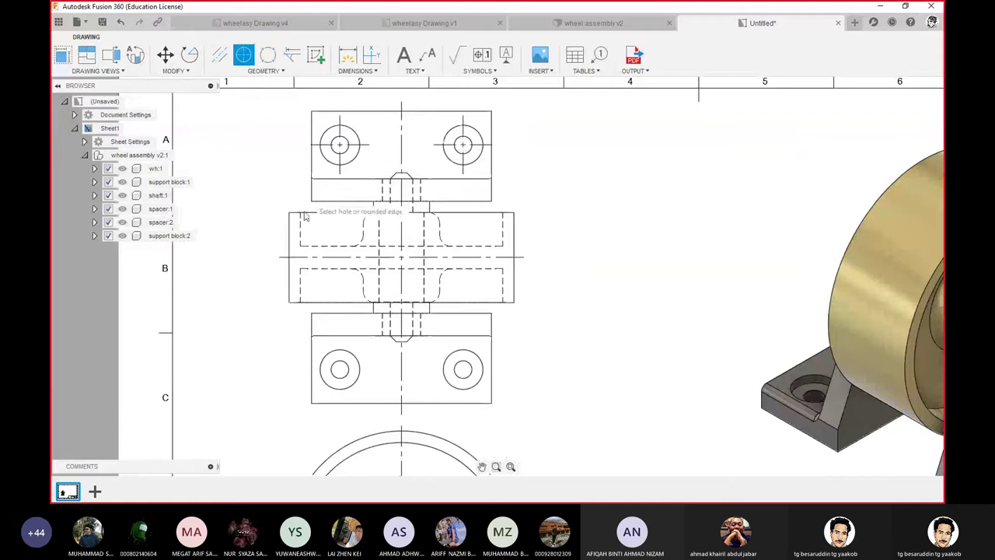
{"action": "left_click", "coordinate": [327, 370]}
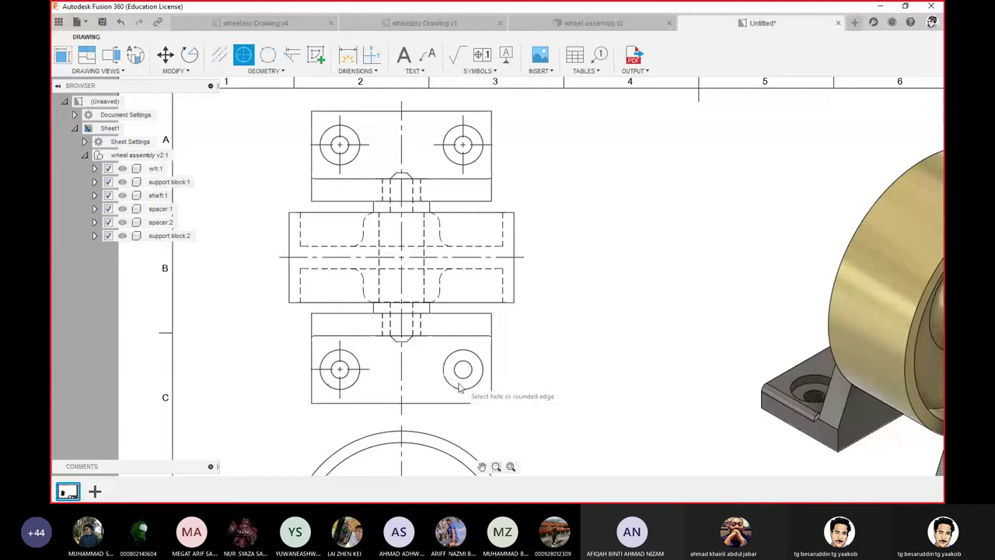
{"action": "left_click", "coordinate": [461, 372]}
{"action": "scroll", "coordinate": [558, 354], "scroll_direction": "down", "scroll_amount": 2}
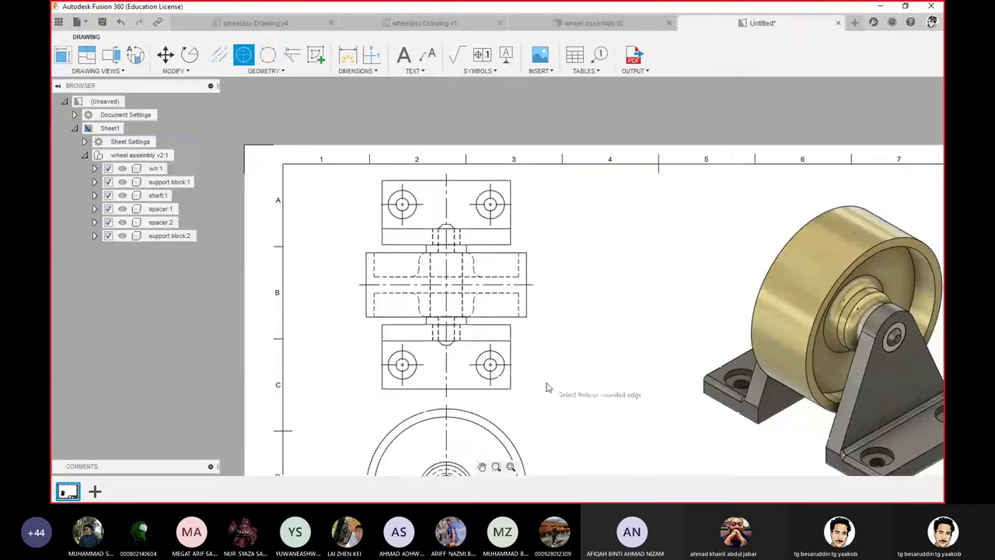
{"action": "mouse_move", "coordinate": [546, 387]}
{"action": "middle_mouse_down"}
{"action": "mouse_move", "coordinate": [524, 291]}
{"action": "mouse_move", "coordinate": [489, 213]}
{"action": "middle_mouse_up"}
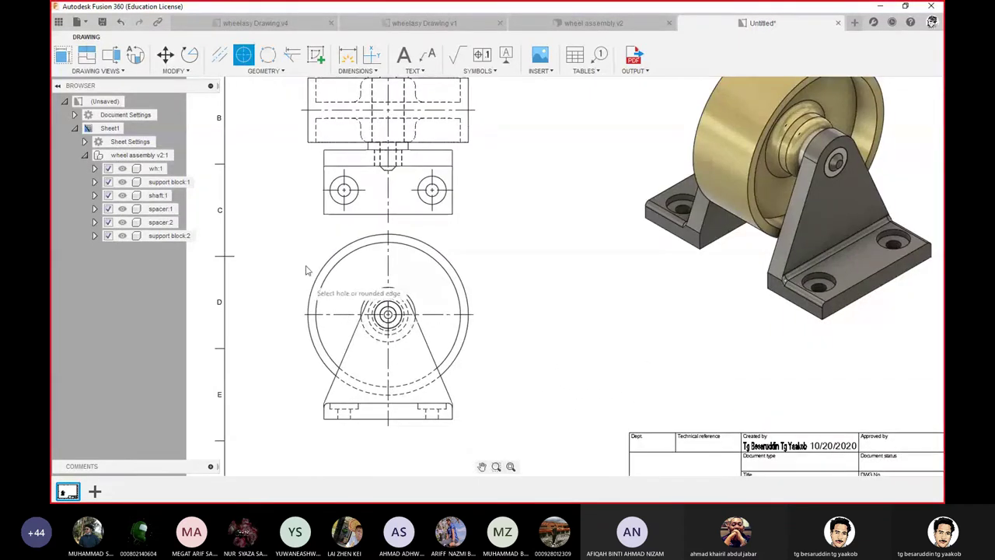
{"action": "key", "text": "Escape"}
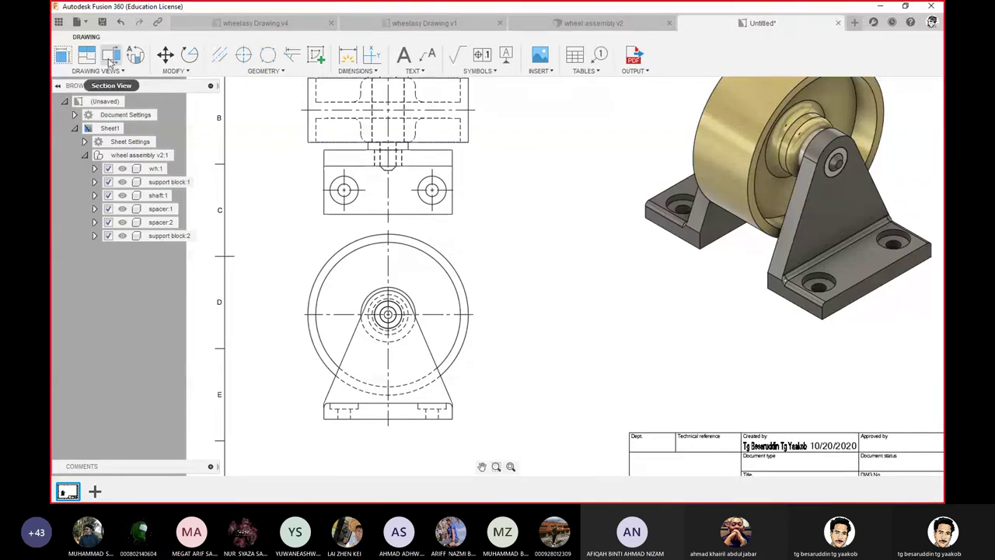
- Cut section A-A vertically through the front view's centre and place it to the right as unshaded line art
{"action": "left_click", "coordinate": [111, 63]}
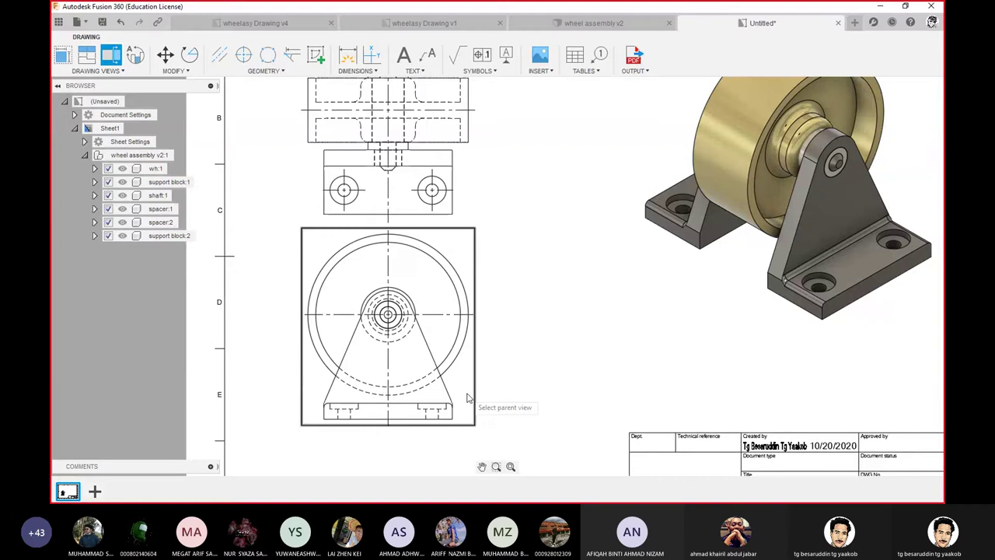
{"action": "left_click", "coordinate": [471, 393]}
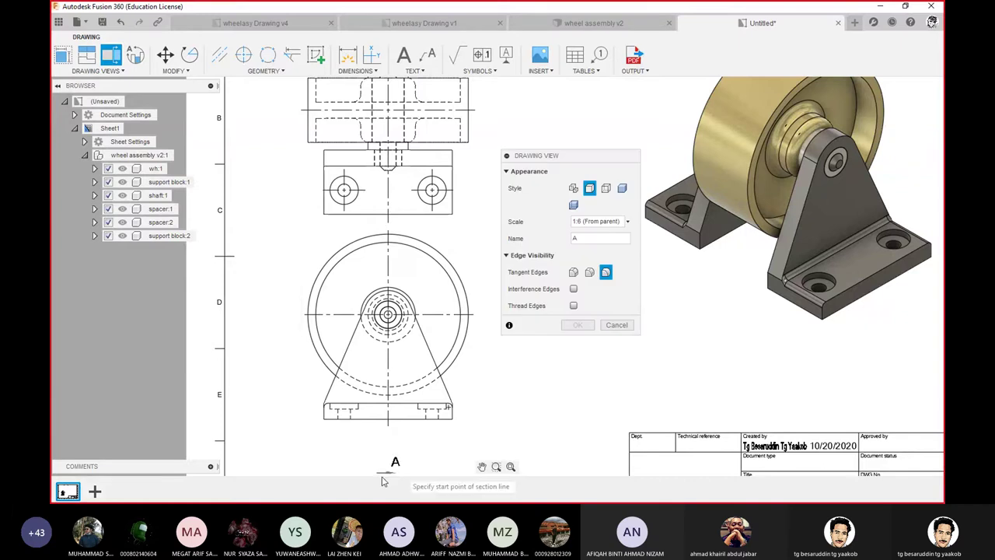
{"action": "left_click", "coordinate": [389, 421]}
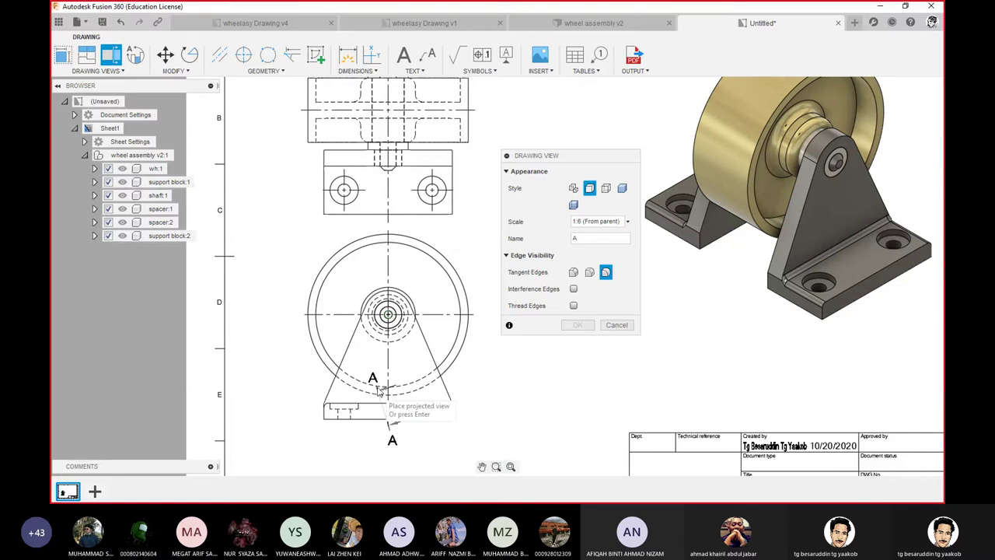
{"action": "left_click", "coordinate": [388, 231]}
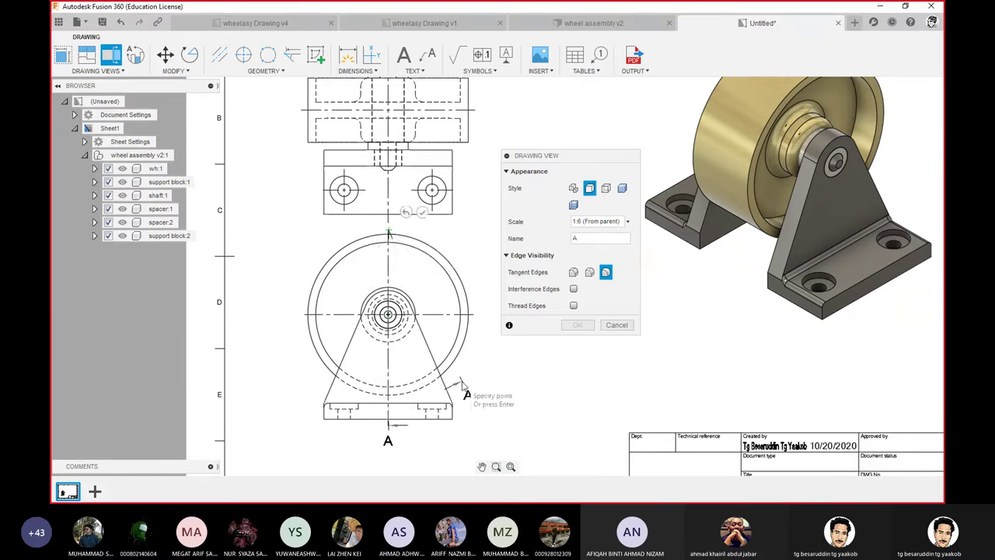
{"action": "right_click", "coordinate": [525, 377]}
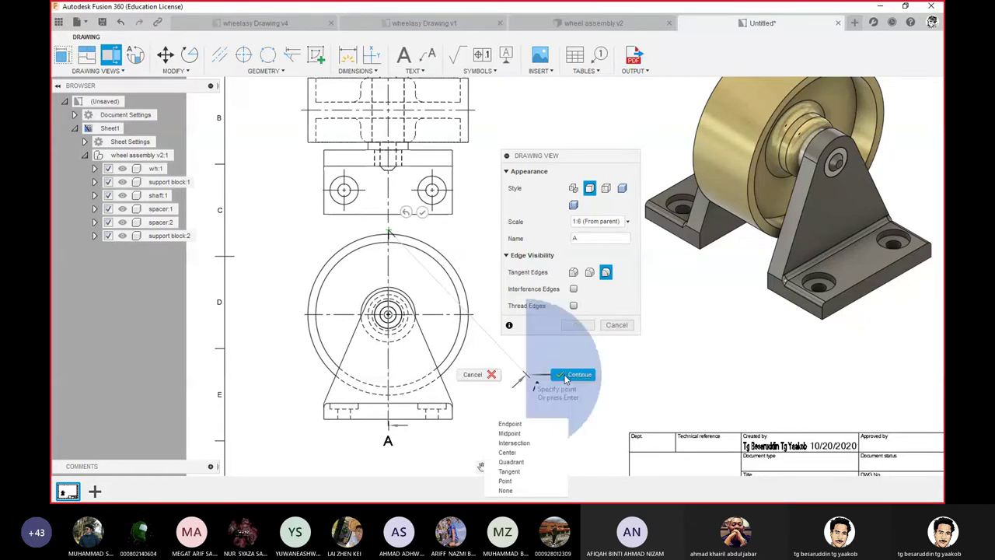
{"action": "left_click", "coordinate": [564, 376]}
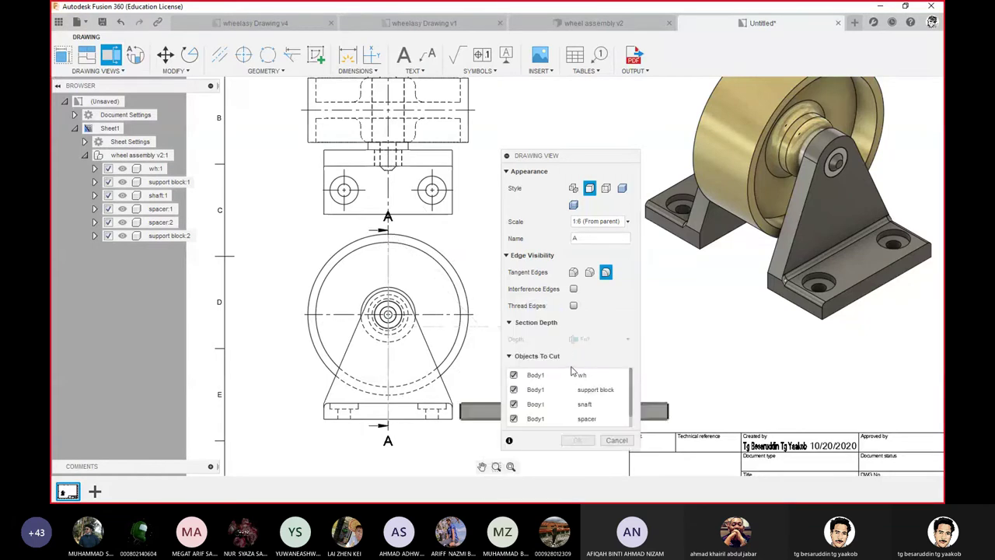
{"action": "left_click_drag", "start_coordinate": [557, 161], "coordinate": [249, 158]}
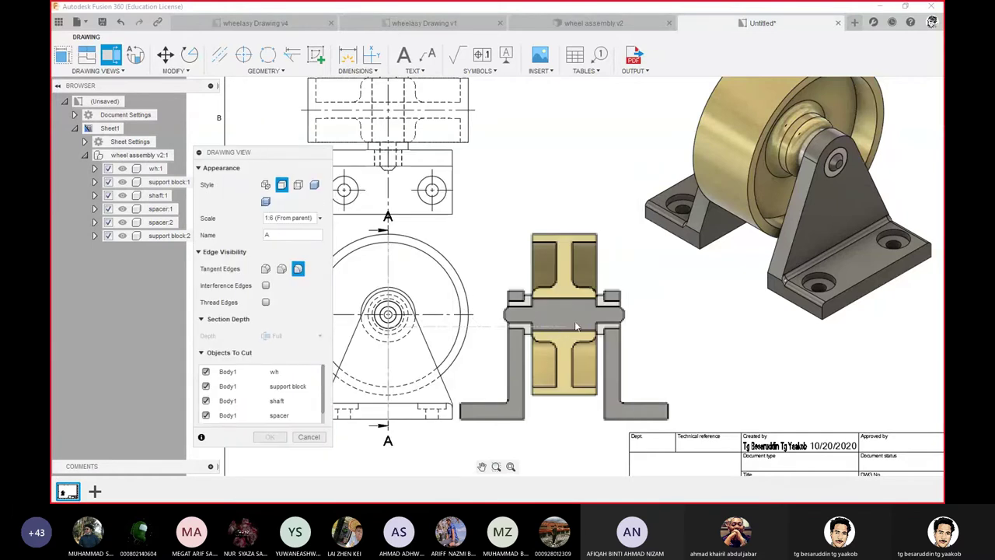
{"action": "left_click", "coordinate": [573, 320]}
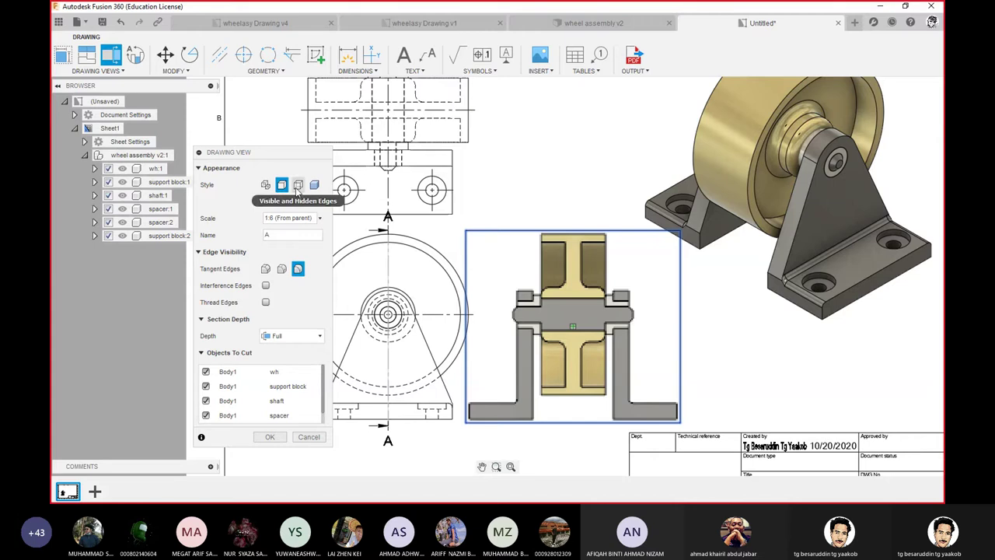
{"action": "left_click", "coordinate": [298, 191]}
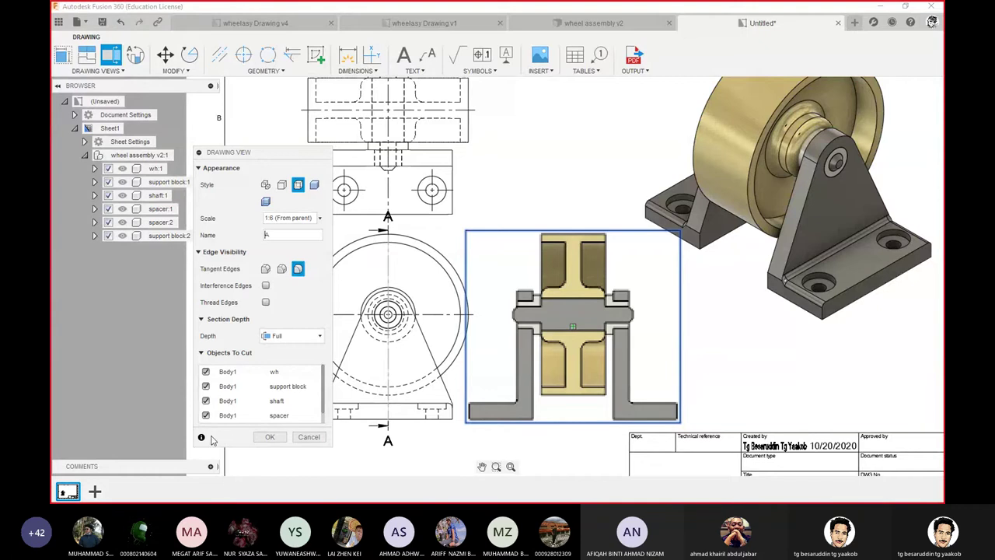
{"action": "left_click", "coordinate": [270, 437]}
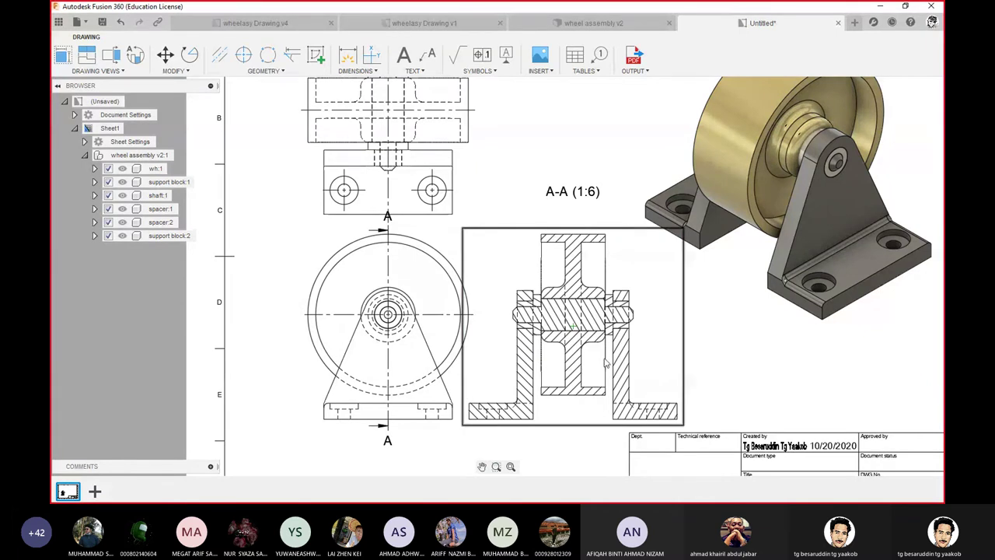
- Bring the title block into view and pick up section view A-A to reposition it
{"action": "middle_click_drag", "start_coordinate": [605, 363], "coordinate": [555, 262]}
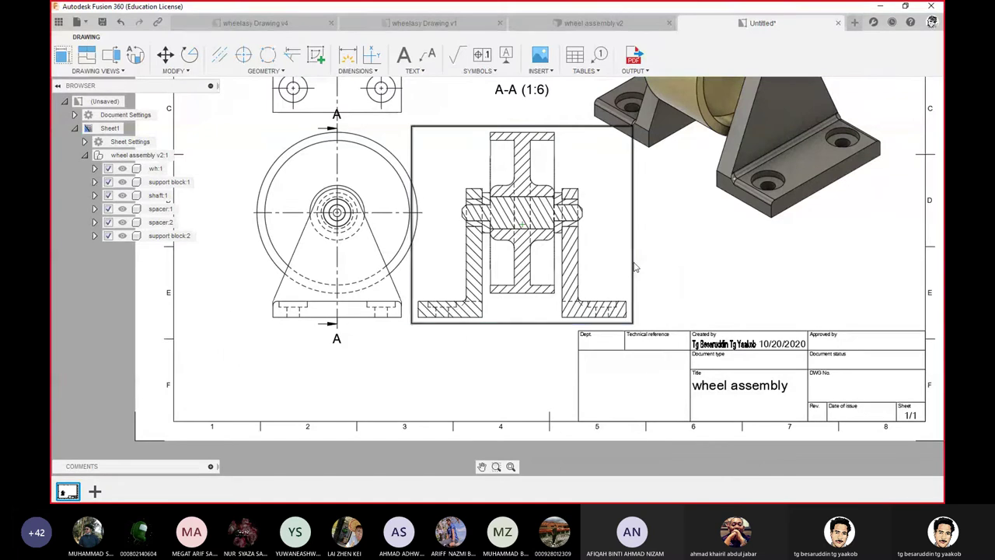
{"action": "left_click", "coordinate": [633, 266]}
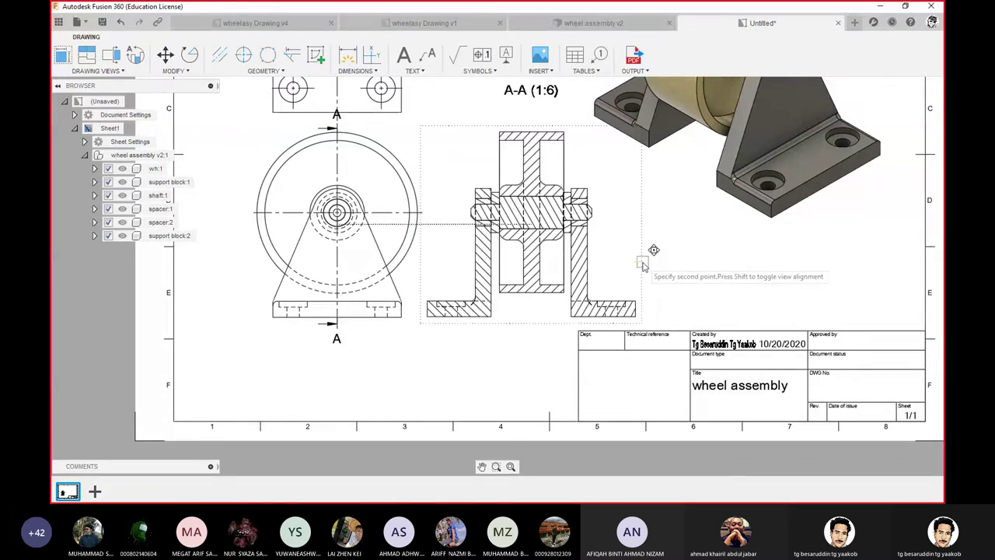
- Move the A-A (1:6) label below the section view and edit it to read 'SECTION A-A'
{"action": "scroll", "coordinate": [482, 345], "scroll_direction": "down", "scroll_amount": 1}
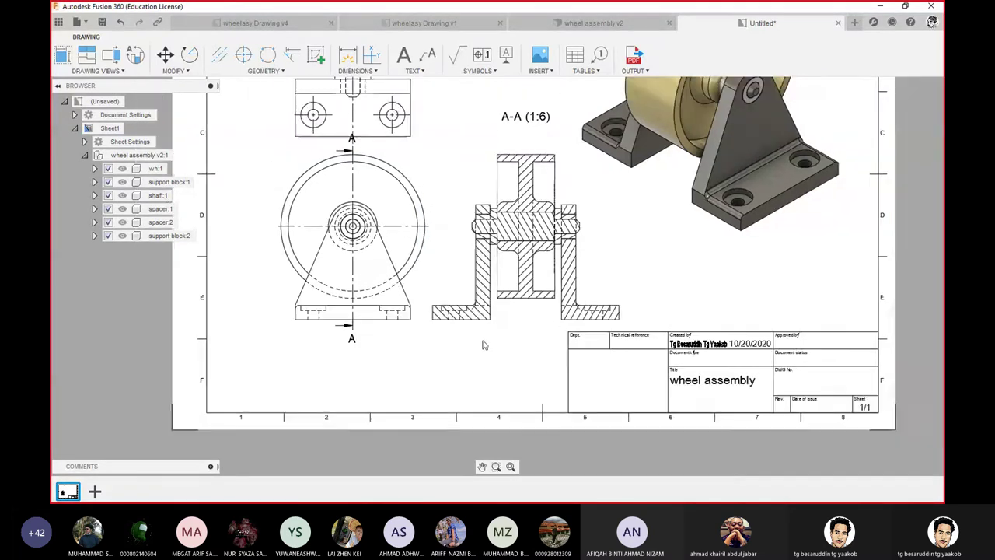
{"action": "scroll", "coordinate": [482, 345], "scroll_direction": "down", "scroll_amount": 1}
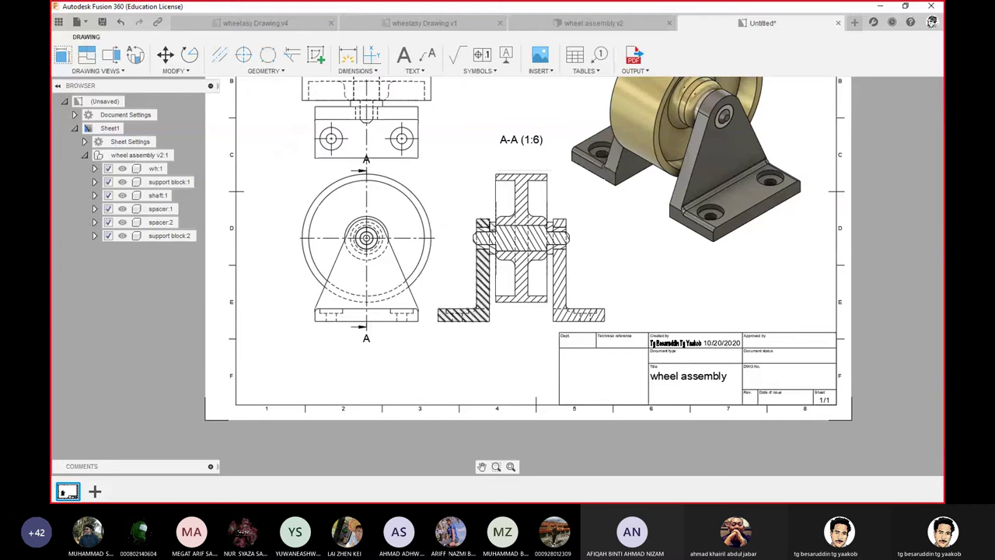
{"action": "left_click", "coordinate": [512, 145]}
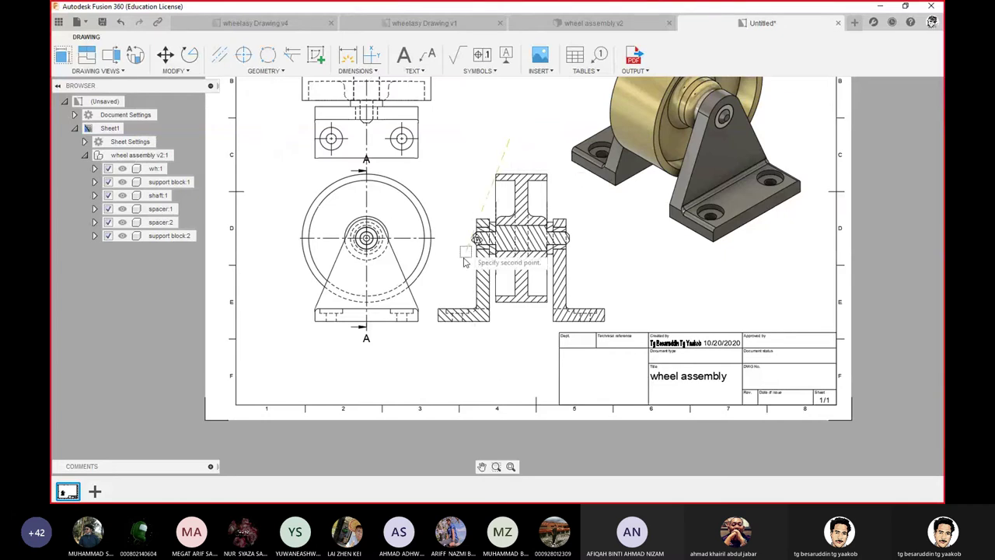
{"action": "left_click", "coordinate": [511, 351]}
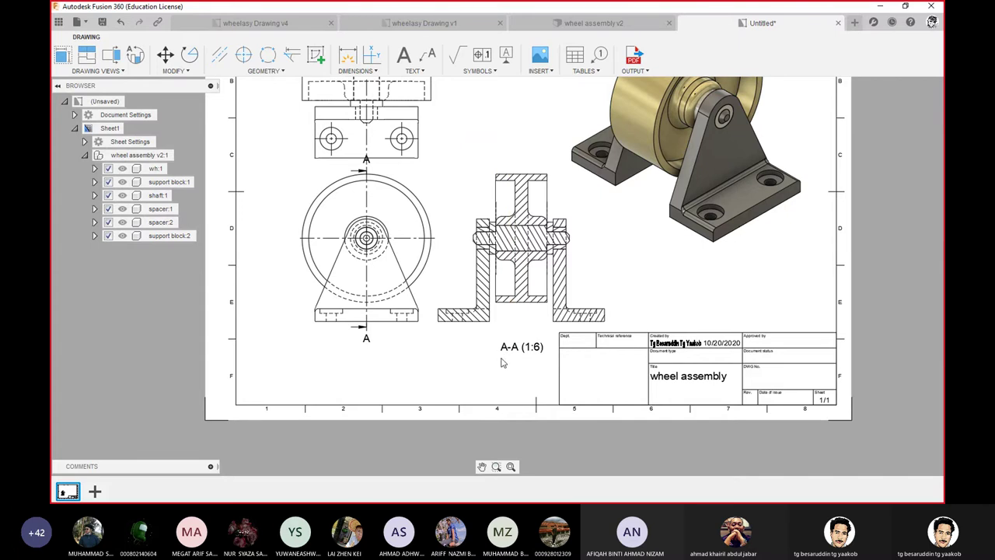
{"action": "double_click", "coordinate": [503, 351]}
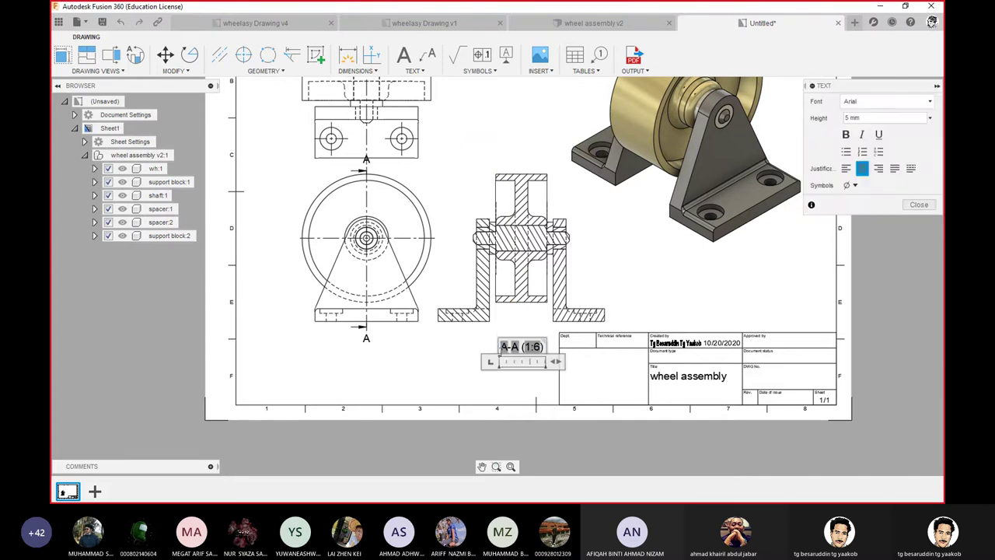
{"action": "type", "text": "SECTION"}
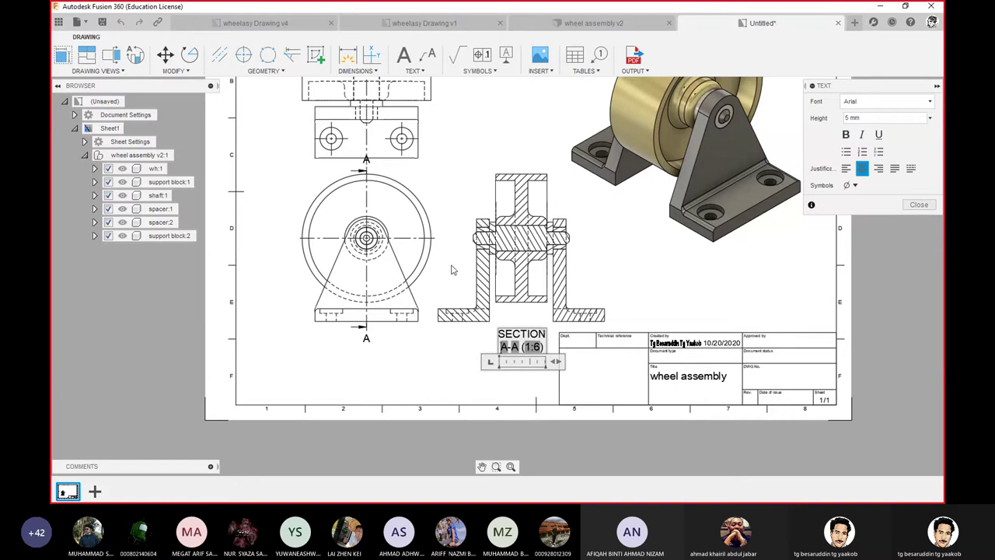
{"action": "left_click_drag", "start_coordinate": [555, 361], "coordinate": [566, 362]}
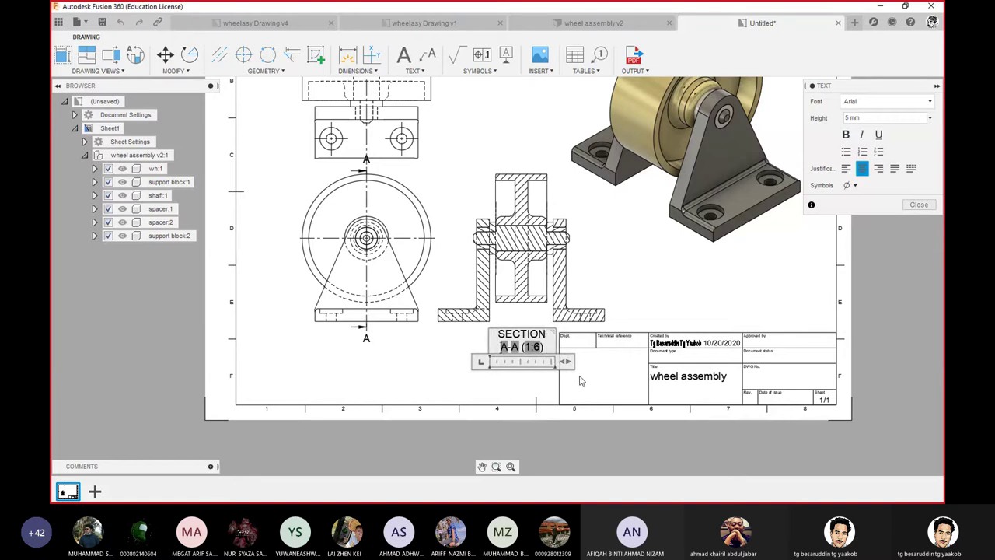
{"action": "left_click_drag", "start_coordinate": [566, 361], "coordinate": [573, 361]}
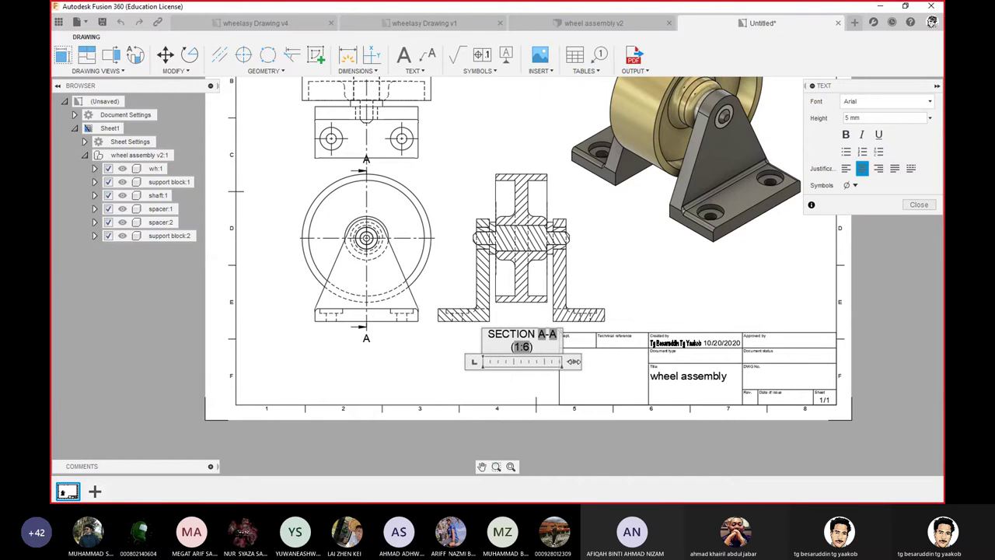
{"action": "left_click", "coordinate": [511, 391]}
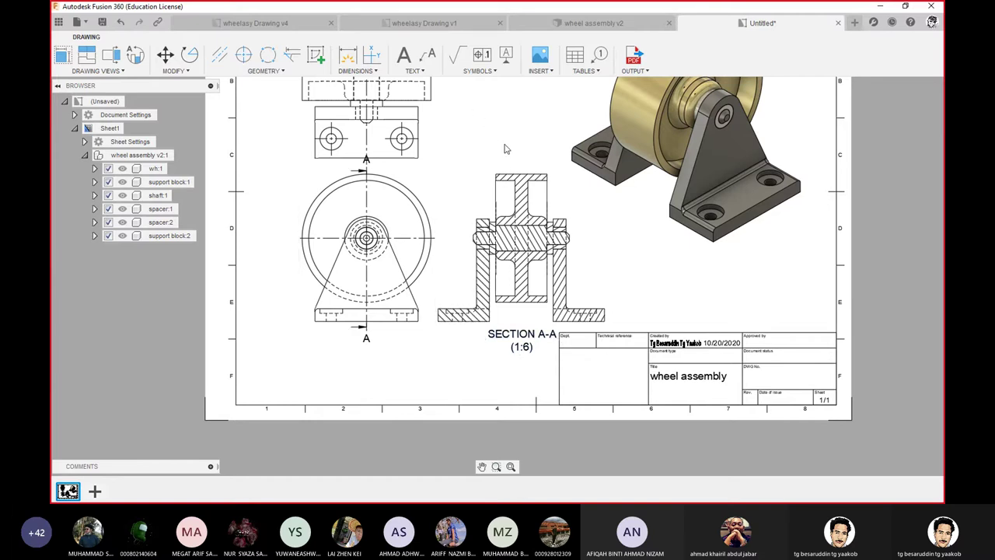
- Dimension the front view with a 400 base width and Ø600 and Ø450 diameters
{"action": "middle_click_drag", "start_coordinate": [500, 147], "coordinate": [550, 202]}
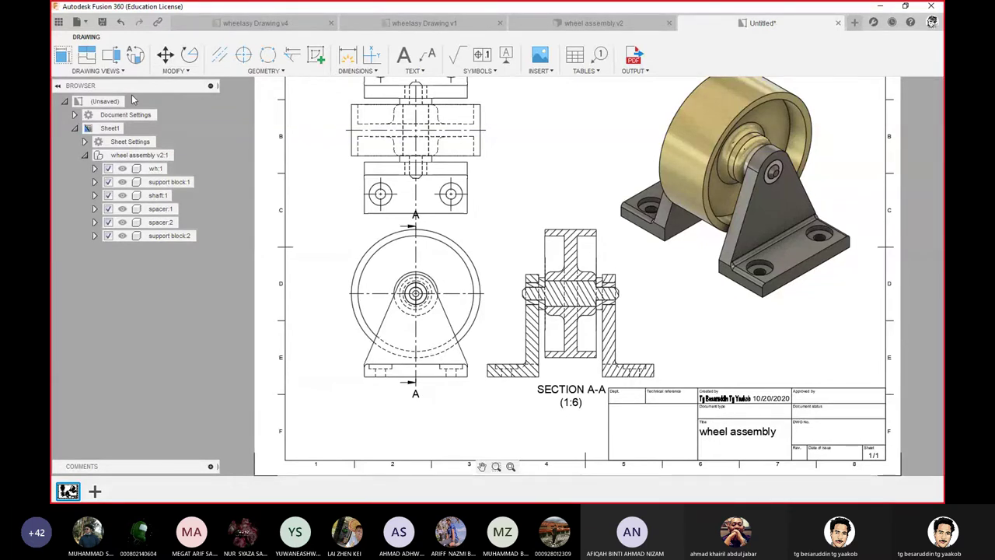
{"action": "left_click", "coordinate": [349, 61]}
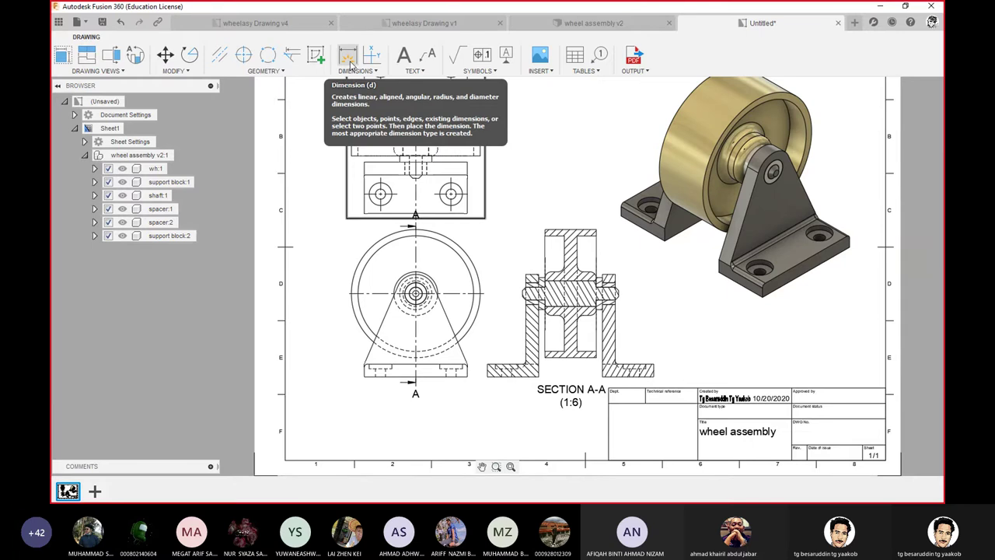
{"action": "left_click", "coordinate": [356, 71]}
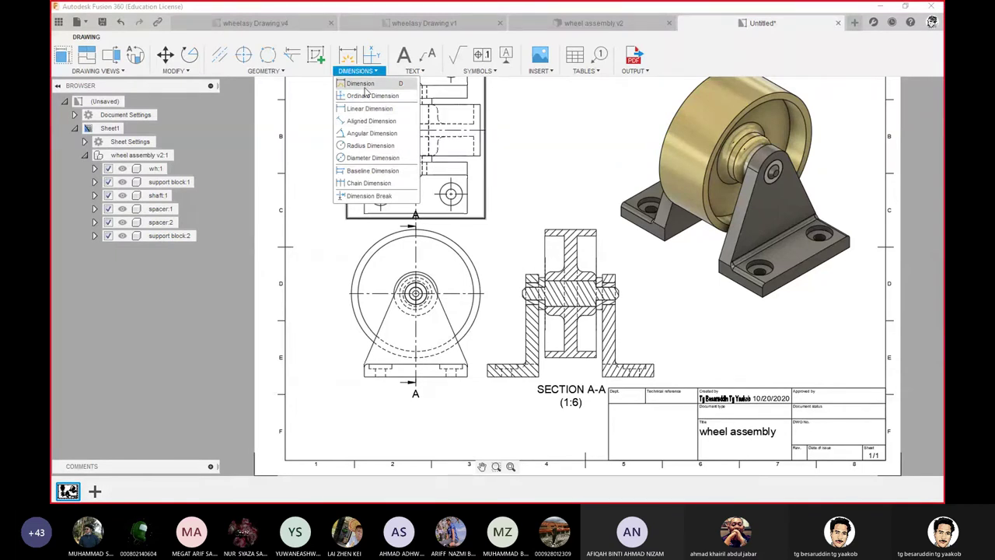
{"action": "left_click", "coordinate": [355, 83]}
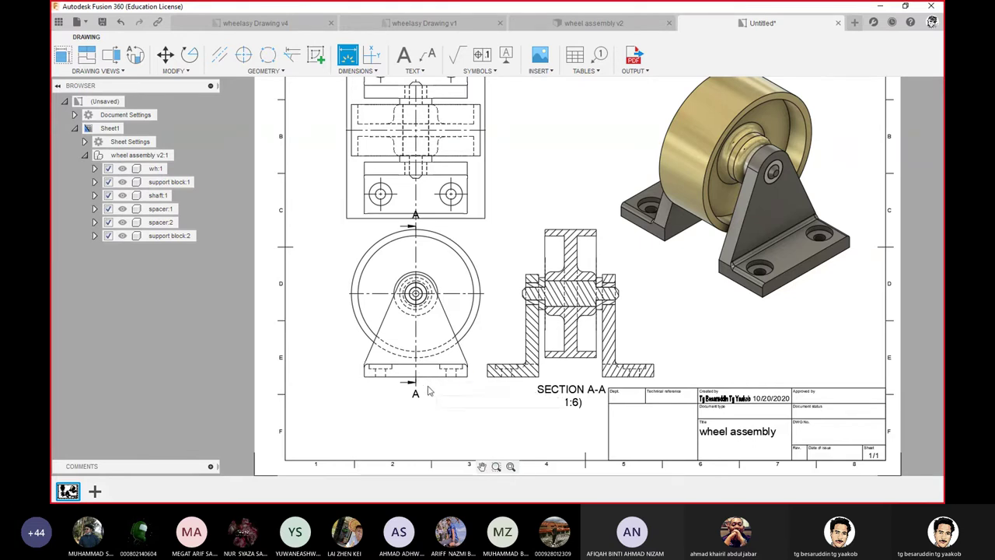
{"action": "left_click", "coordinate": [432, 377]}
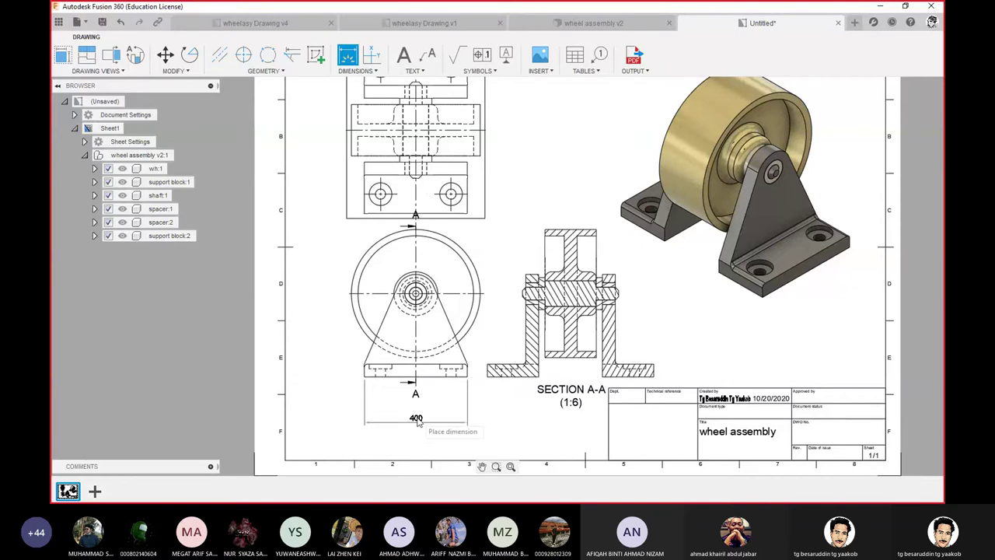
{"action": "left_click", "coordinate": [416, 419]}
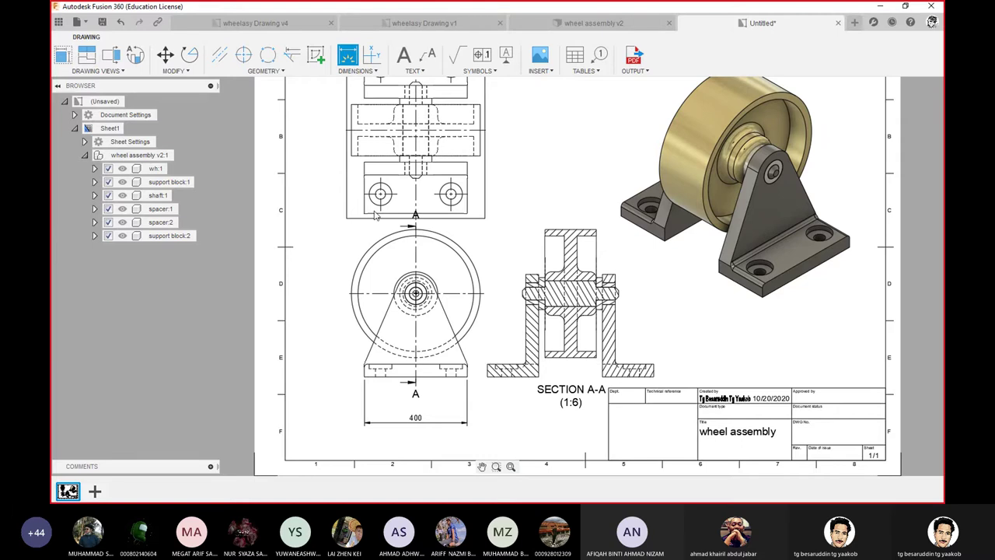
{"action": "left_click", "coordinate": [354, 280]}
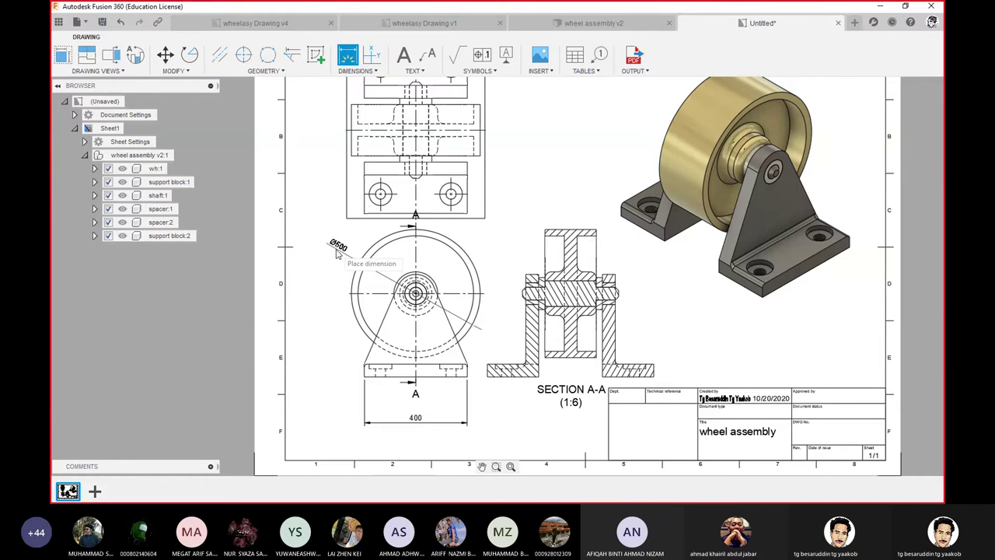
{"action": "left_click", "coordinate": [338, 252]}
{"action": "left_click", "coordinate": [451, 258]}
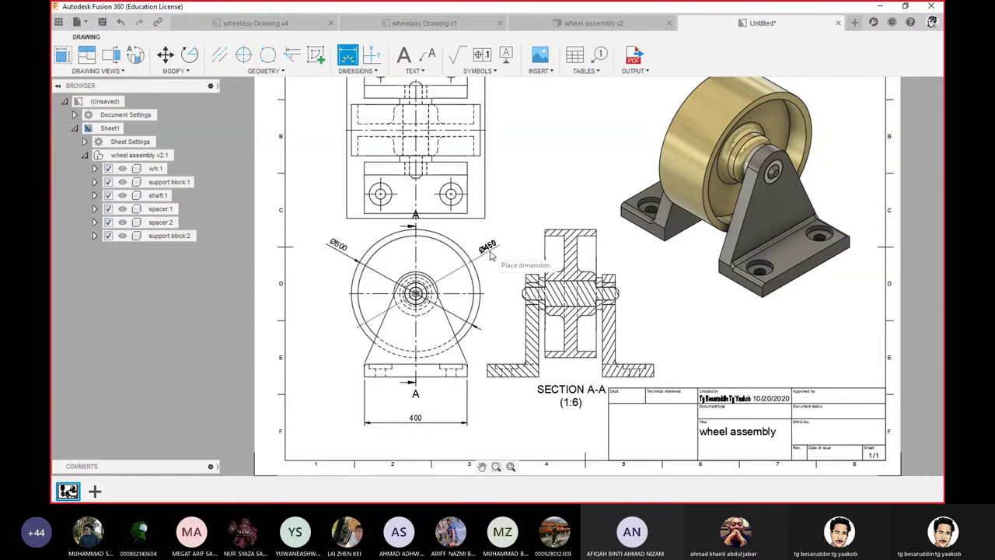
{"action": "left_click", "coordinate": [485, 248]}
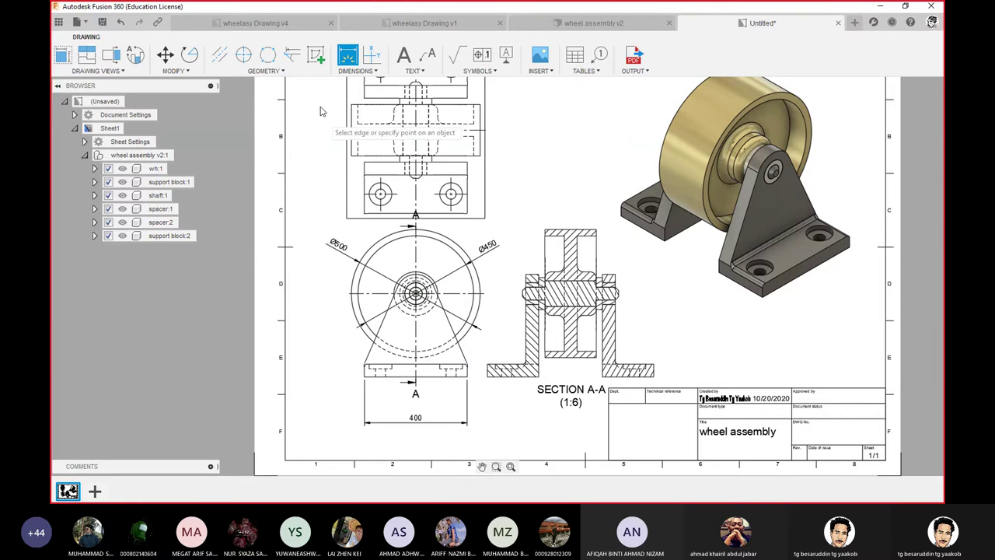
{"action": "left_click", "coordinate": [376, 71]}
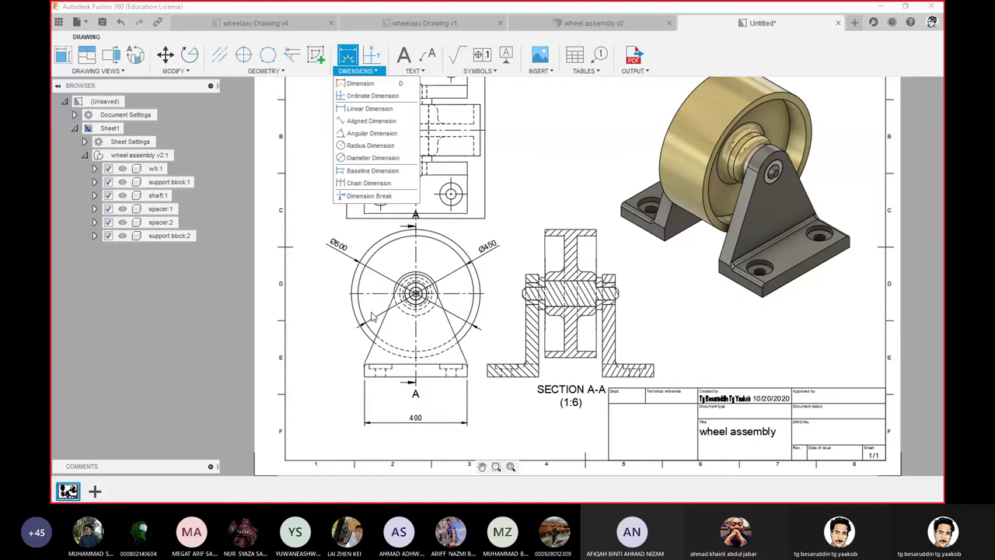
- Add a vertical 325 linear dimension from the base to the wheel centre on the front view
{"action": "left_click", "coordinate": [327, 284]}
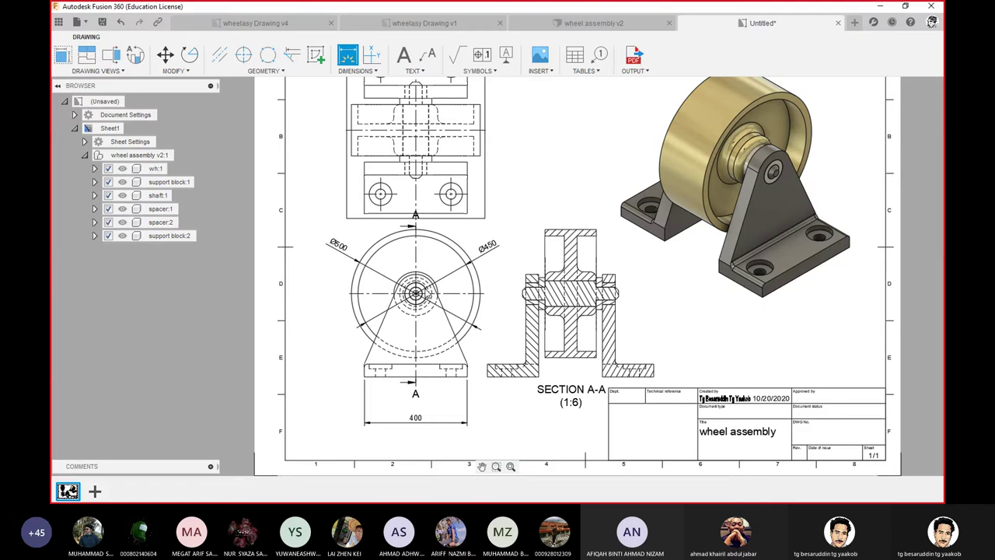
{"action": "left_click", "coordinate": [357, 71]}
{"action": "left_click", "coordinate": [359, 109]}
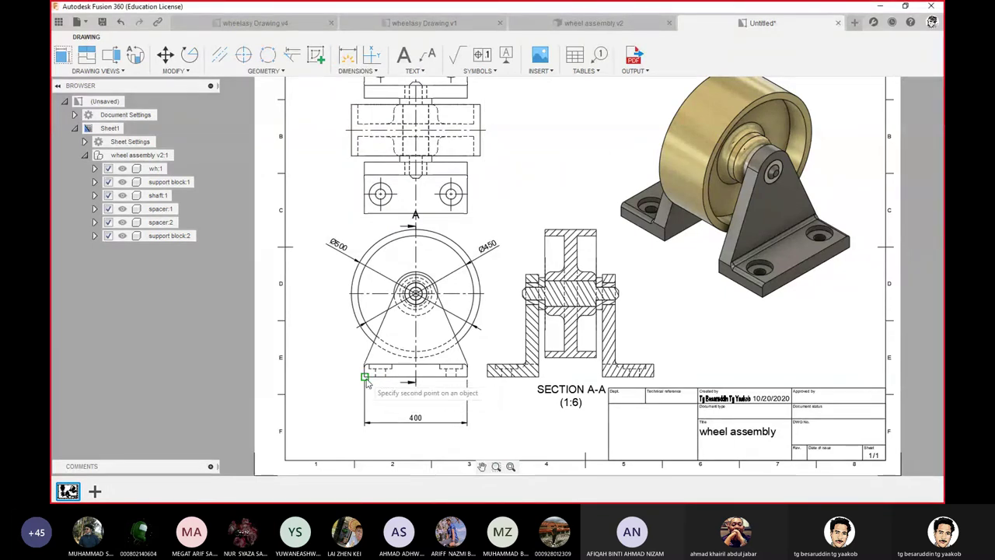
{"action": "left_click", "coordinate": [363, 367]}
{"action": "left_click", "coordinate": [350, 293]}
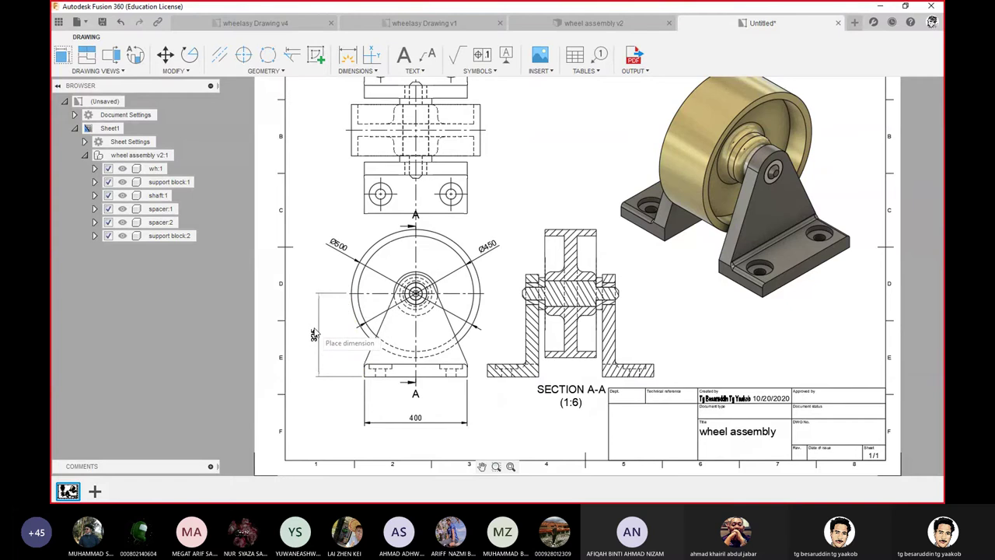
{"action": "left_click", "coordinate": [315, 335]}
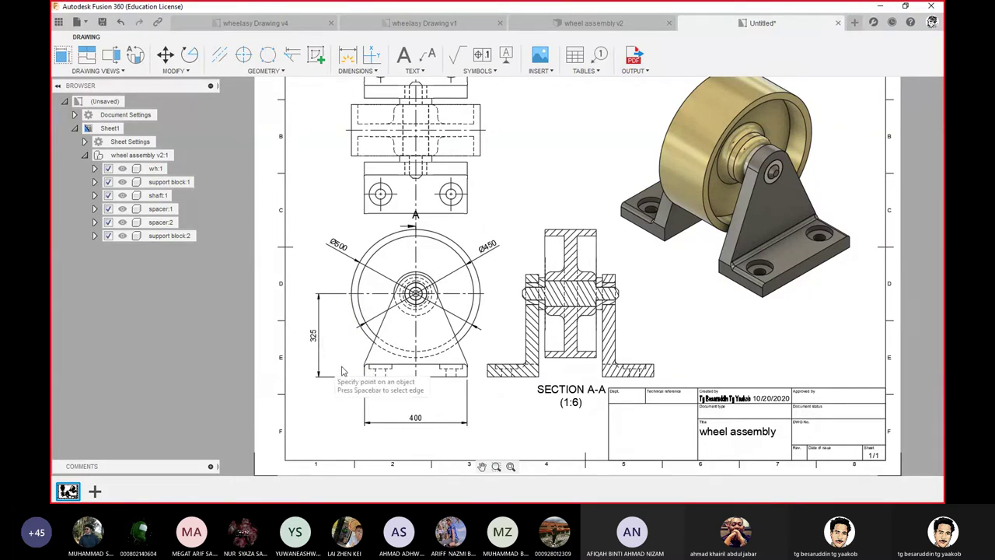
{"action": "scroll", "coordinate": [423, 320], "scroll_direction": "up", "scroll_amount": 1}
{"action": "scroll", "coordinate": [424, 315], "scroll_direction": "up", "scroll_amount": 2}
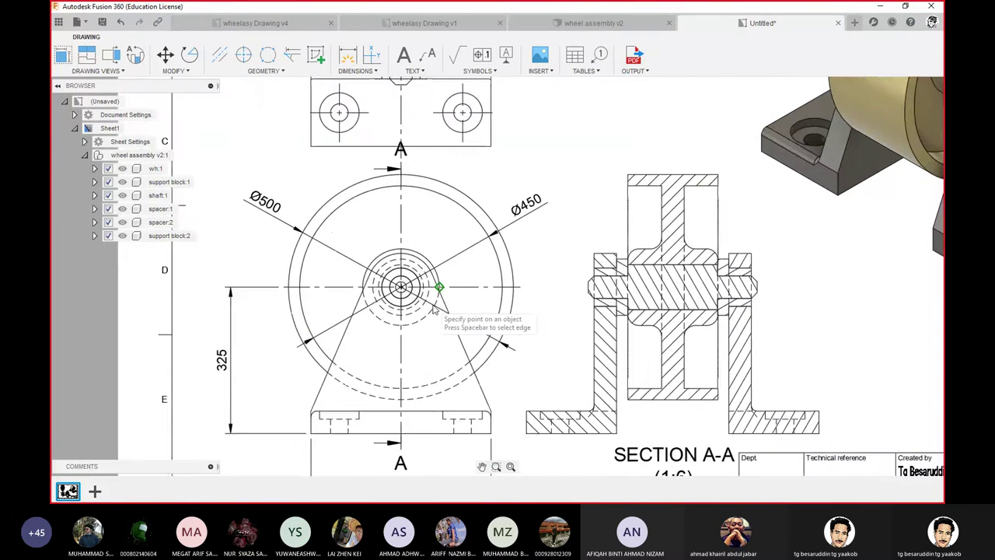
{"action": "scroll", "coordinate": [420, 295], "scroll_direction": "up", "scroll_amount": 2}
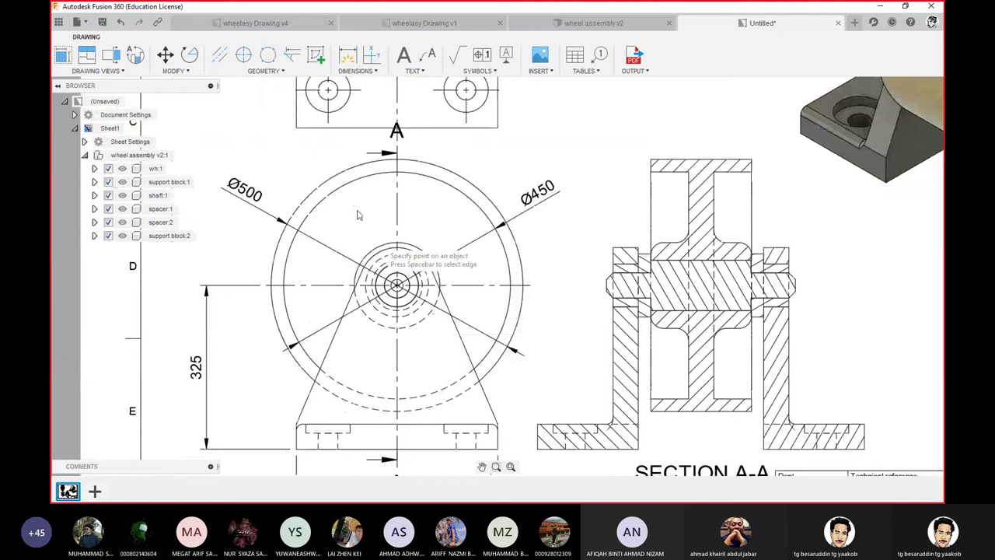
- Add an R42.5 radius dimension to the hub circle, placed to the wheel's right
{"action": "left_click", "coordinate": [356, 71]}
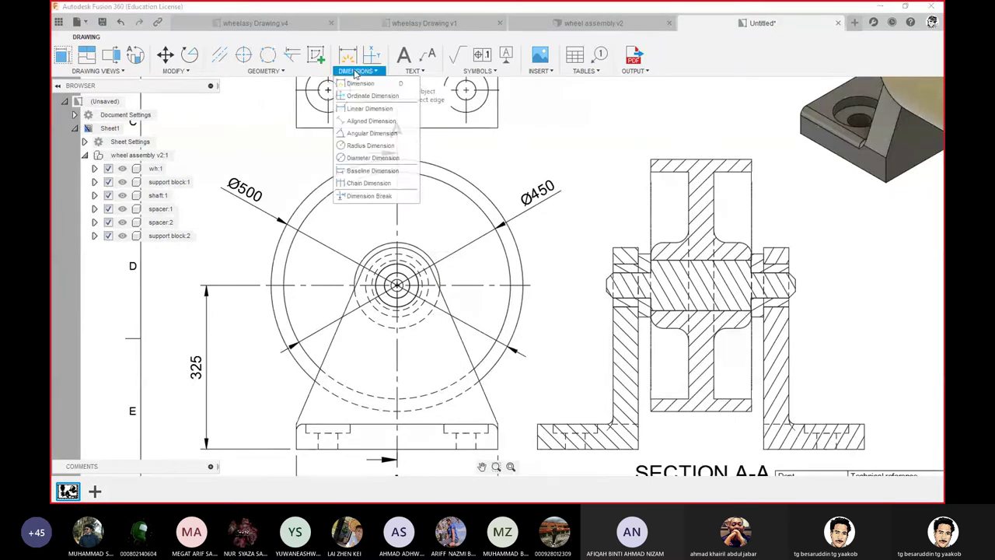
{"action": "left_click", "coordinate": [370, 133]}
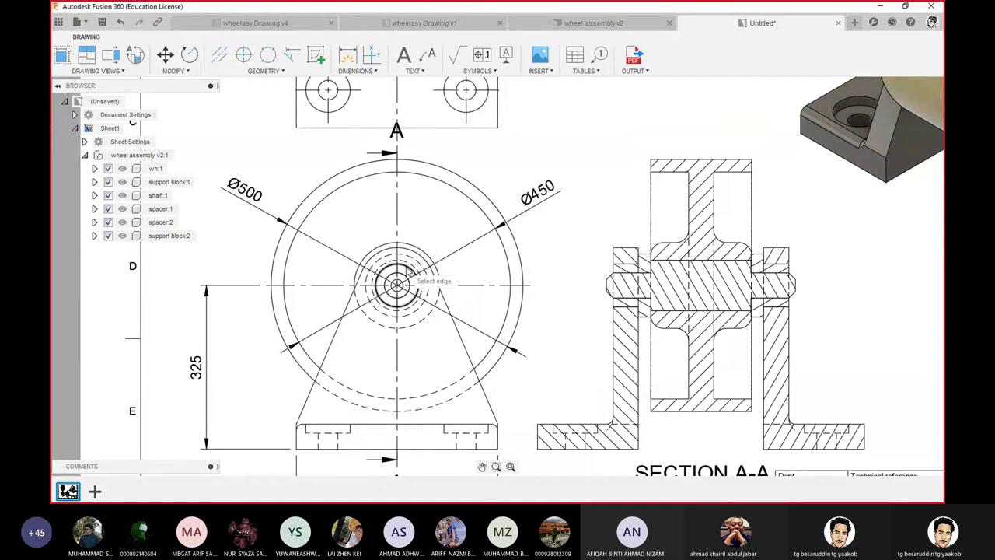
{"action": "left_click", "coordinate": [409, 273]}
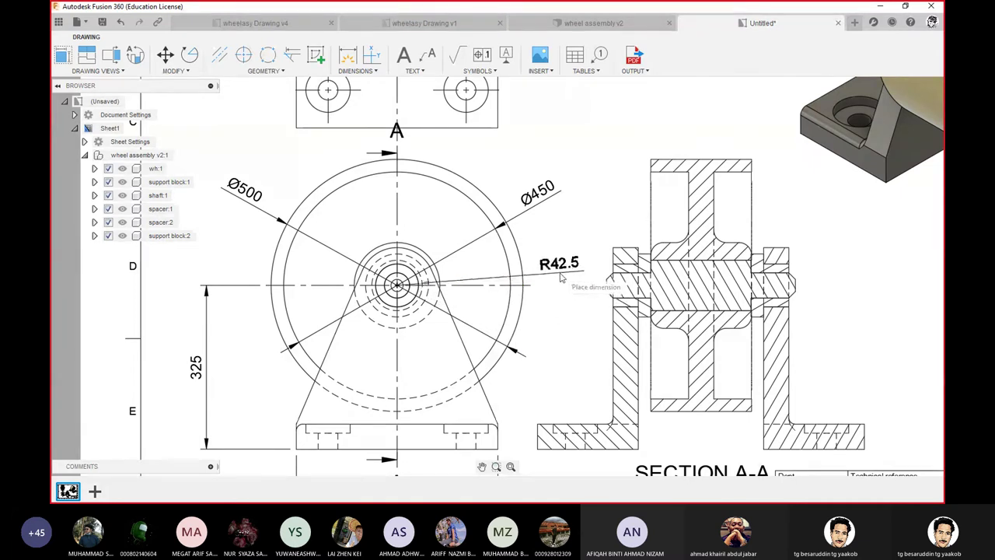
{"action": "left_click", "coordinate": [501, 194]}
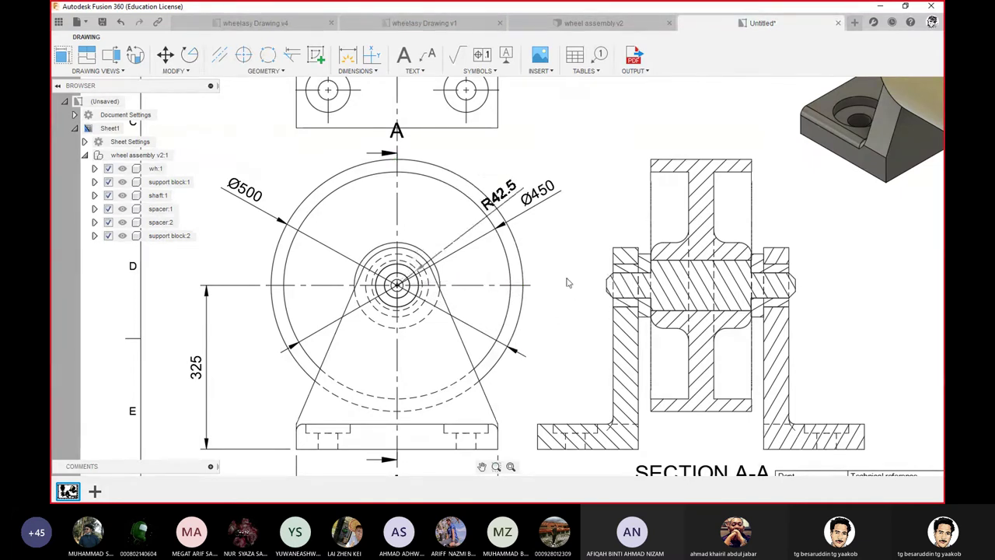
{"action": "left_click", "coordinate": [568, 296]}
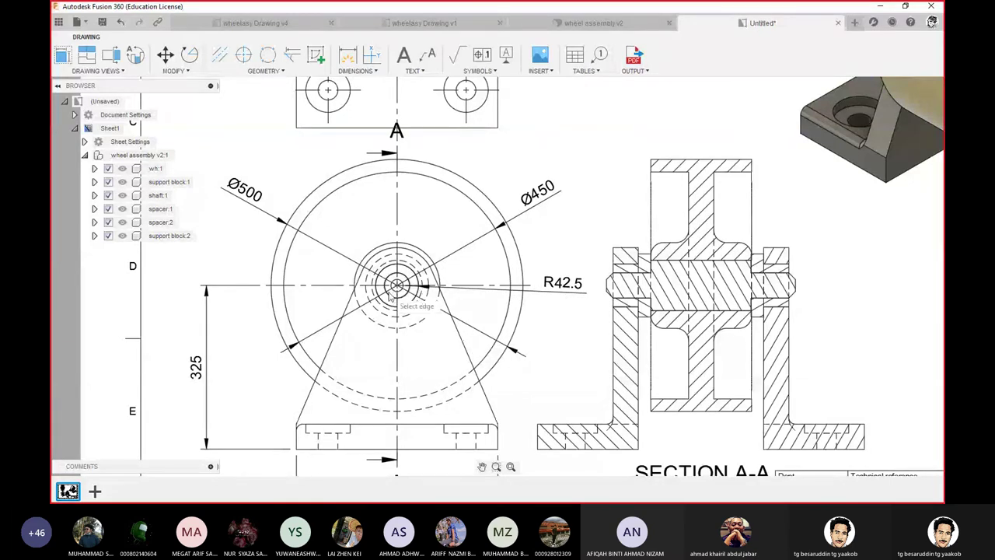
{"action": "scroll", "coordinate": [394, 289], "scroll_direction": "down", "scroll_amount": 3}
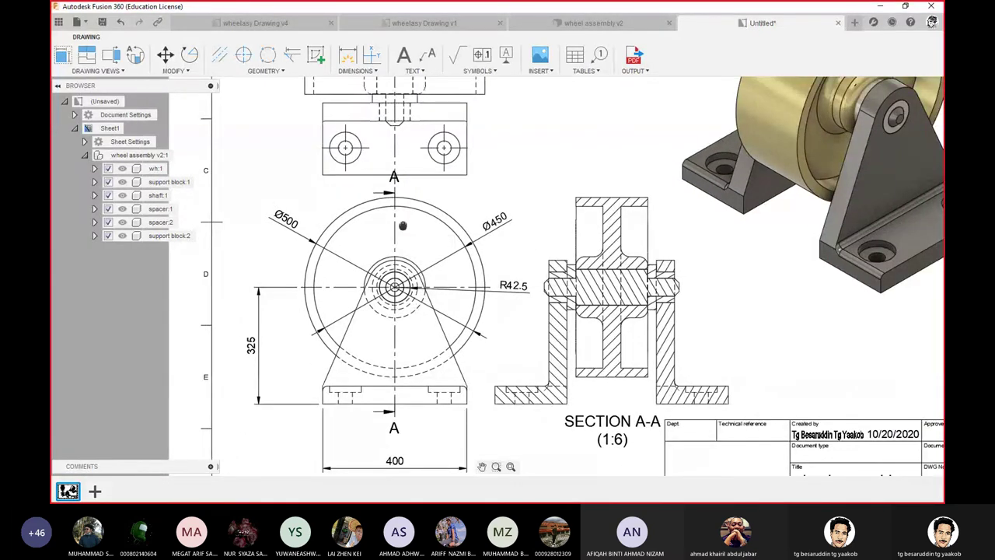
{"action": "mouse_move", "coordinate": [402, 228]}
{"action": "middle_mouse_down"}
{"action": "mouse_move", "coordinate": [406, 339]}
{"action": "mouse_move", "coordinate": [411, 320]}
{"action": "middle_mouse_up"}
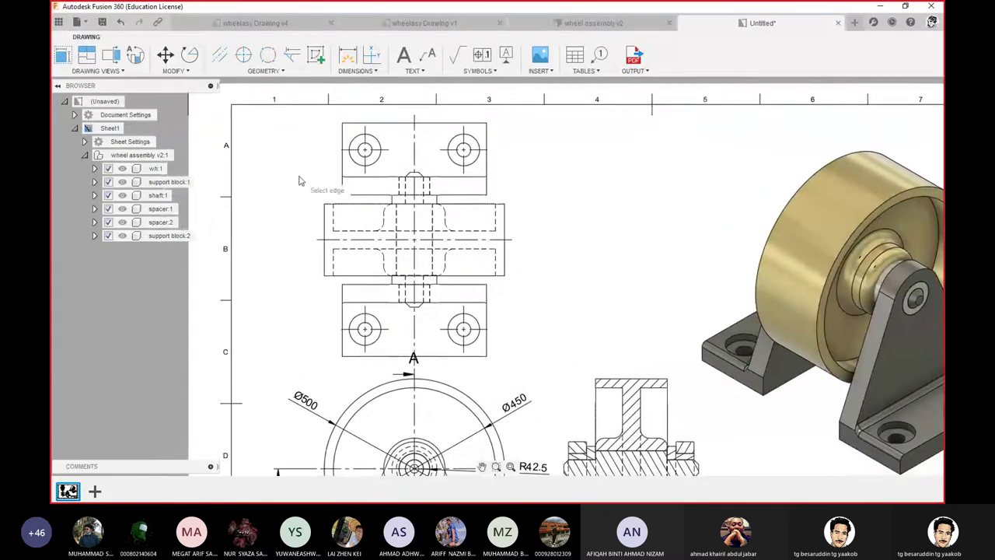
- Add a vertical dimension on the top view, then delete the incorrect 147.54 result
{"action": "left_click", "coordinate": [359, 71]}
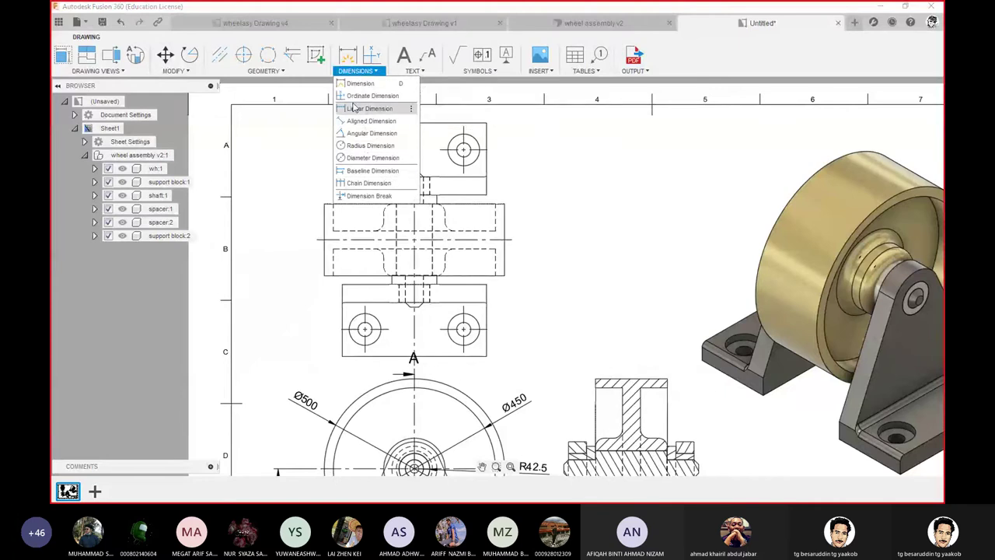
{"action": "left_click", "coordinate": [365, 108]}
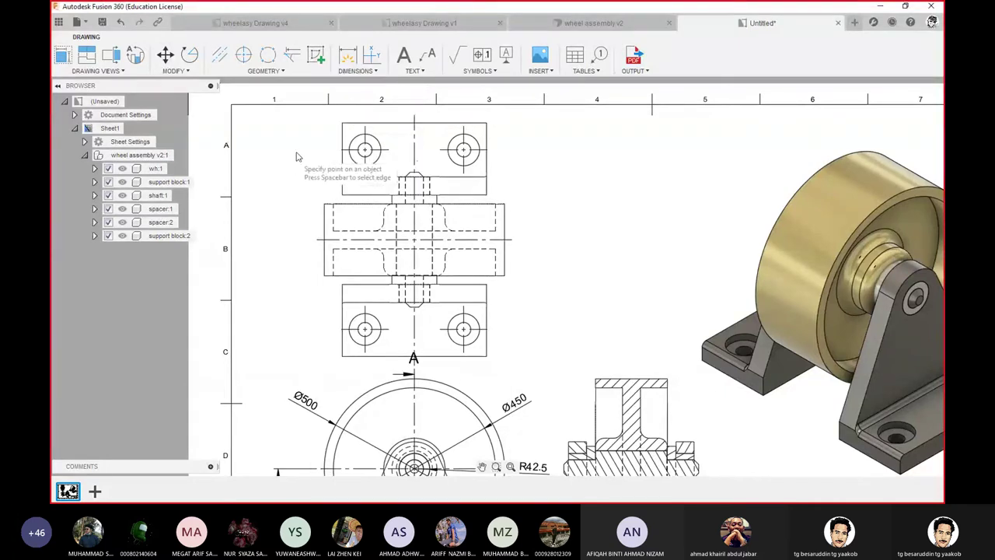
{"action": "left_click", "coordinate": [340, 146]}
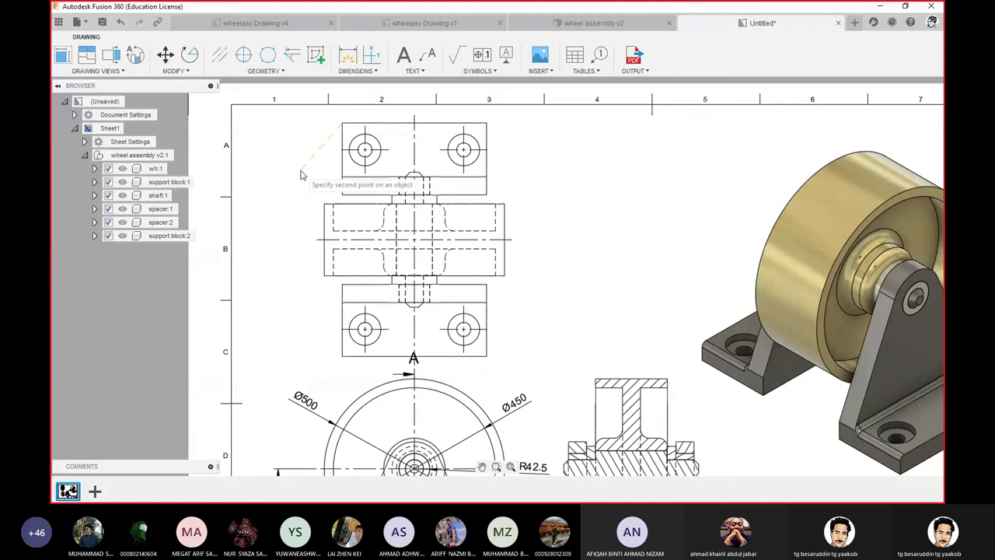
{"action": "left_click", "coordinate": [342, 175]}
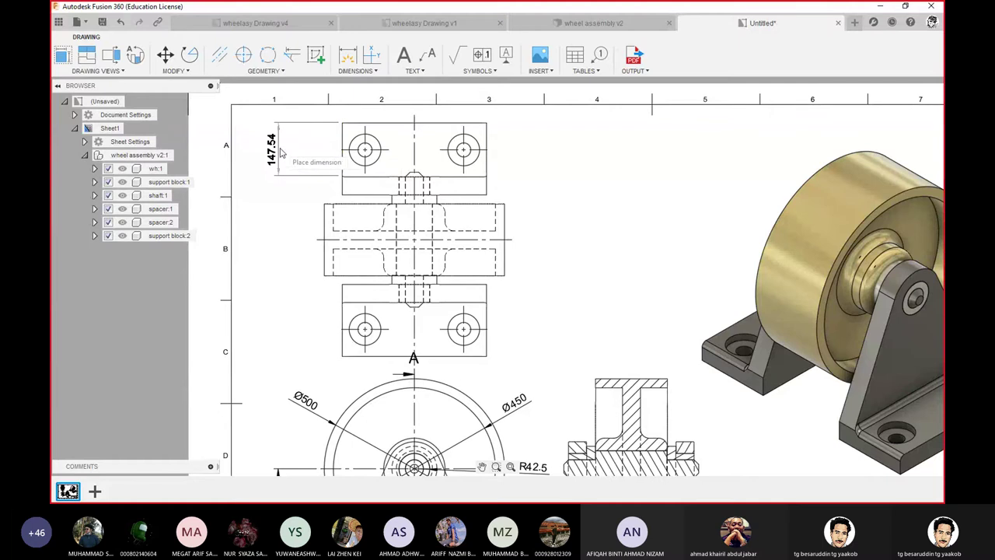
{"action": "left_click", "coordinate": [276, 150]}
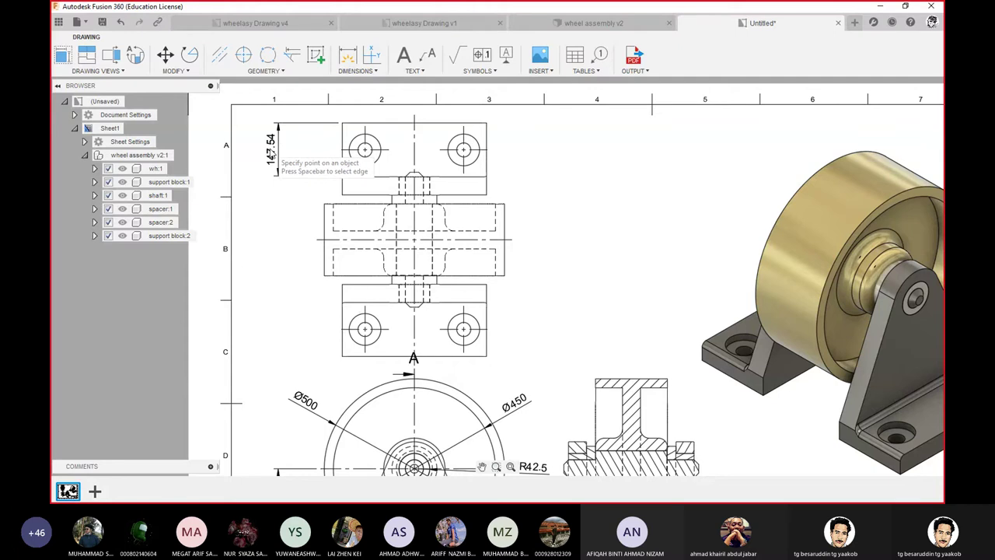
{"action": "key", "text": "Escape"}
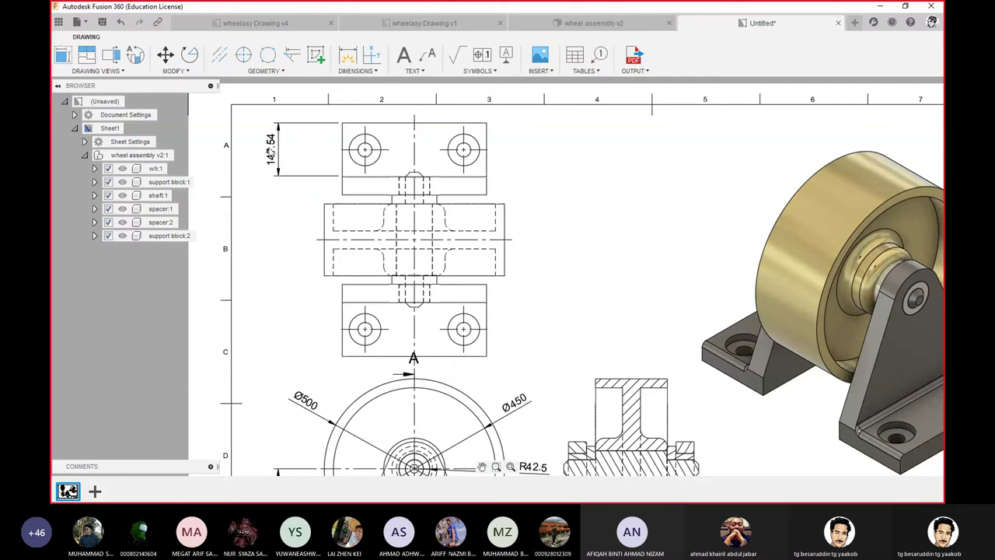
{"action": "left_click", "coordinate": [270, 153]}
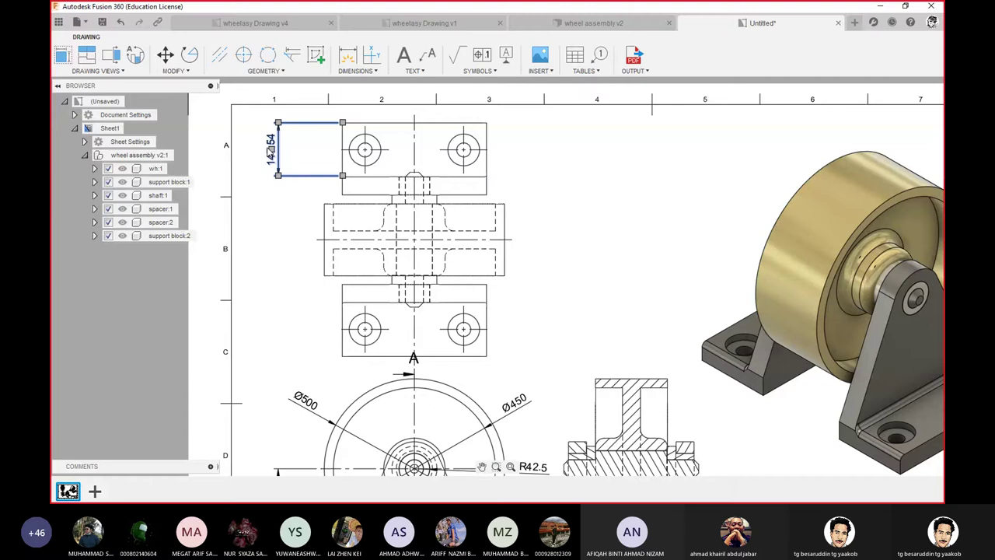
{"action": "key", "text": "Delete"}
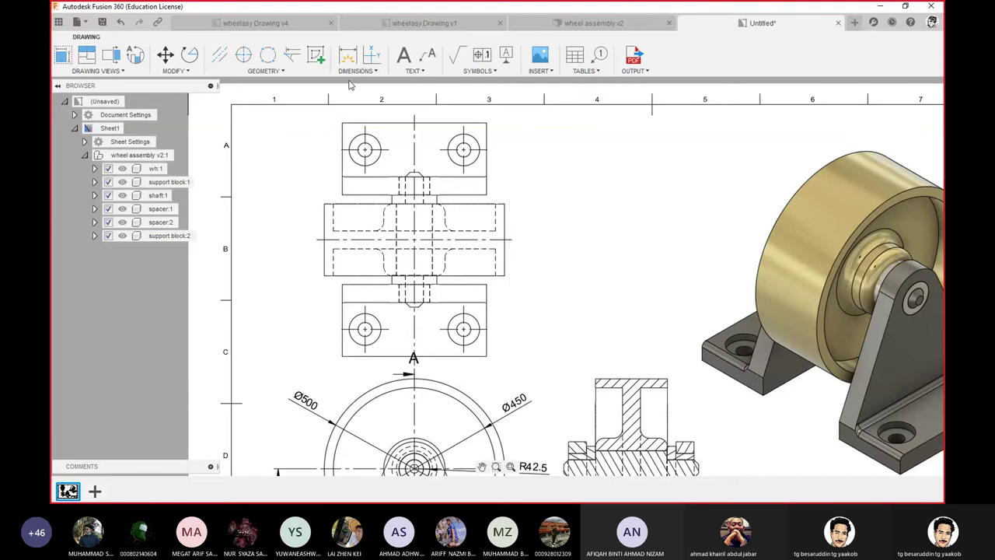
- Dimension the top, middle and lower blocks with three stacked 200 dimensions on the left
{"action": "left_click", "coordinate": [347, 55]}
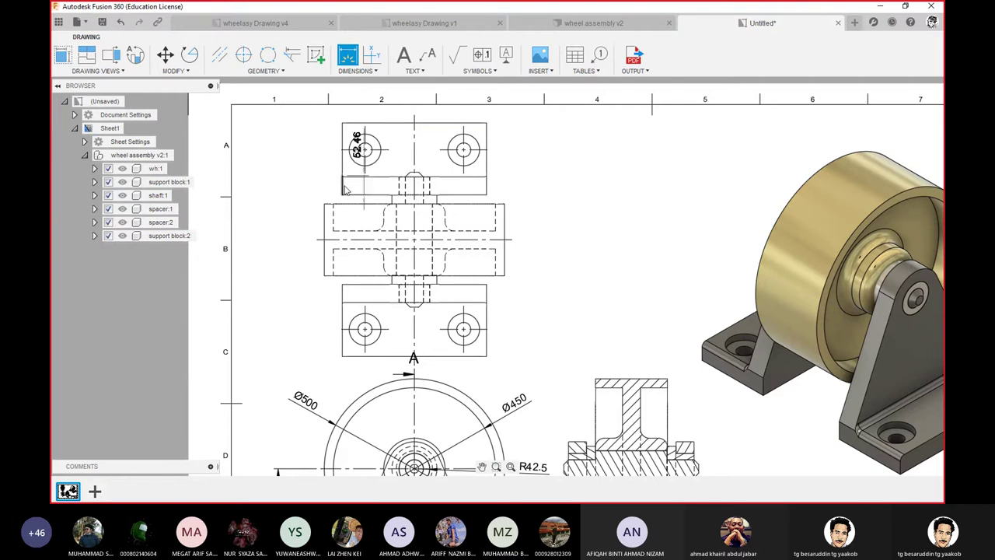
{"action": "left_click", "coordinate": [365, 70]}
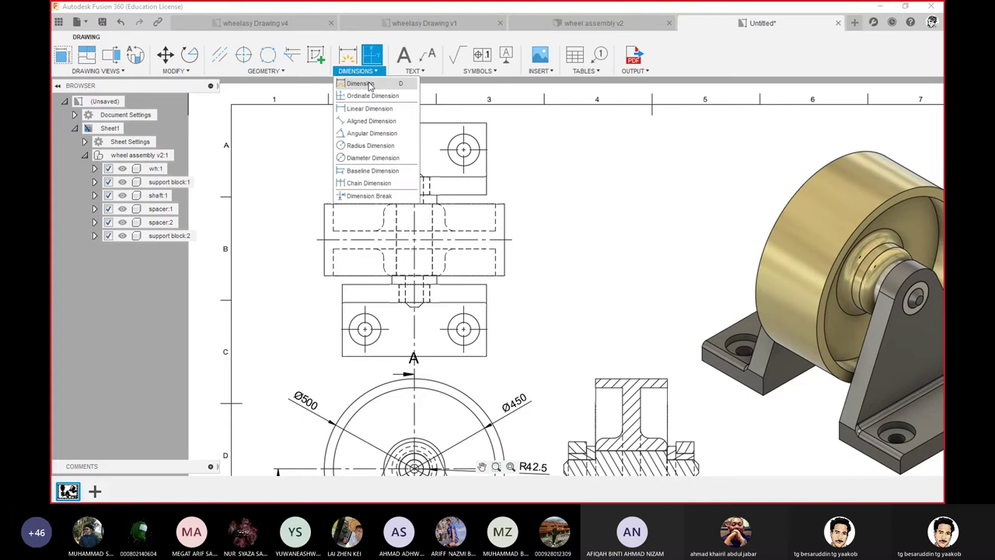
{"action": "left_click", "coordinate": [367, 108]}
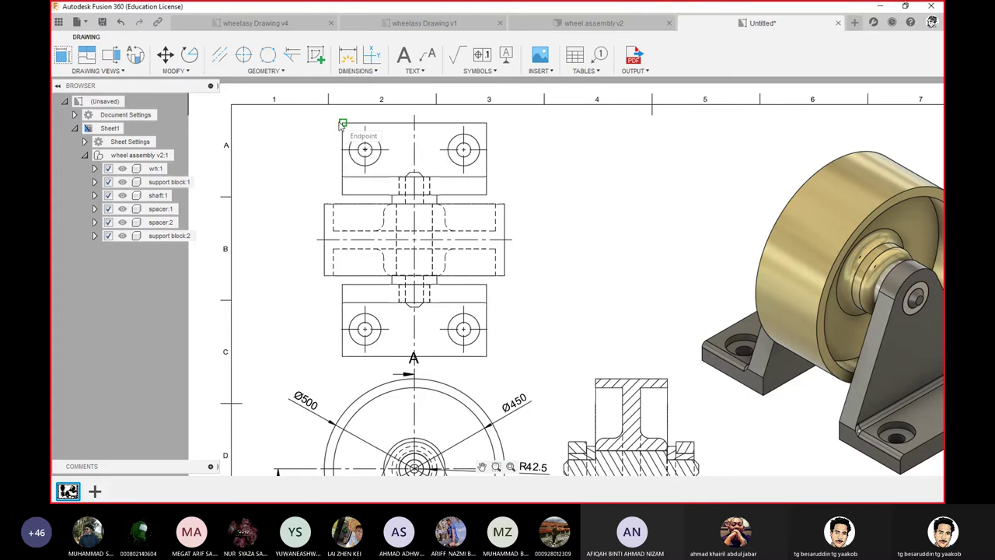
{"action": "left_click", "coordinate": [343, 123]}
{"action": "left_click", "coordinate": [342, 194]}
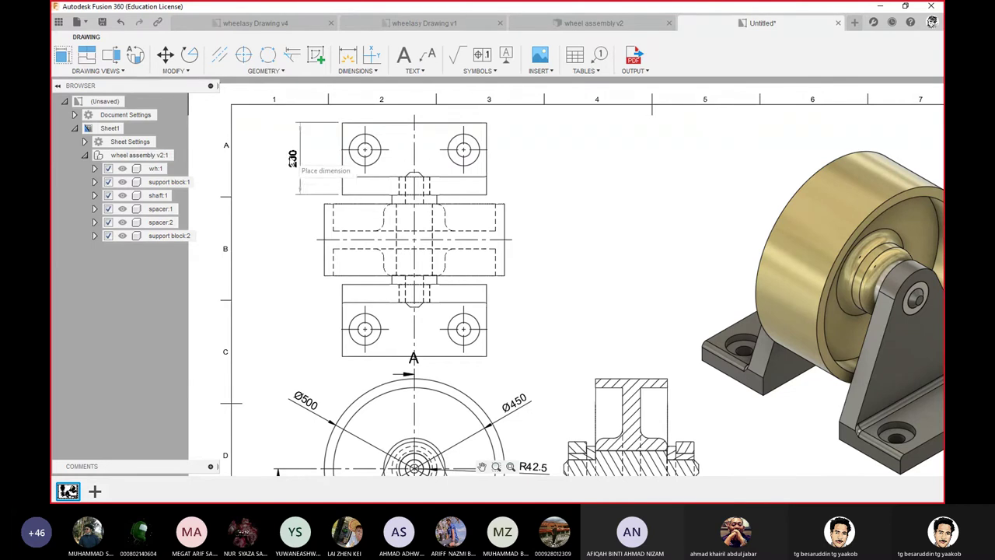
{"action": "left_click", "coordinate": [280, 166]}
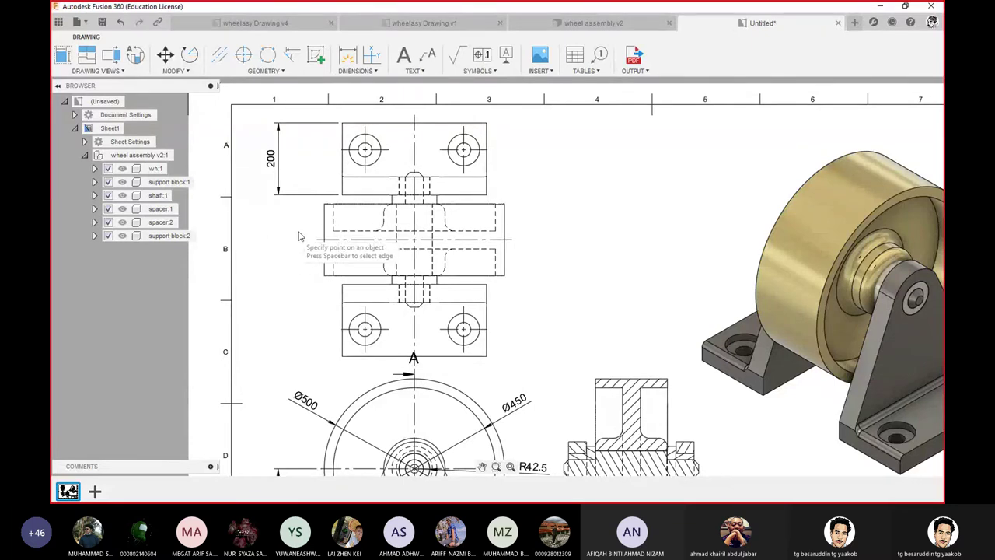
{"action": "left_click", "coordinate": [326, 206]}
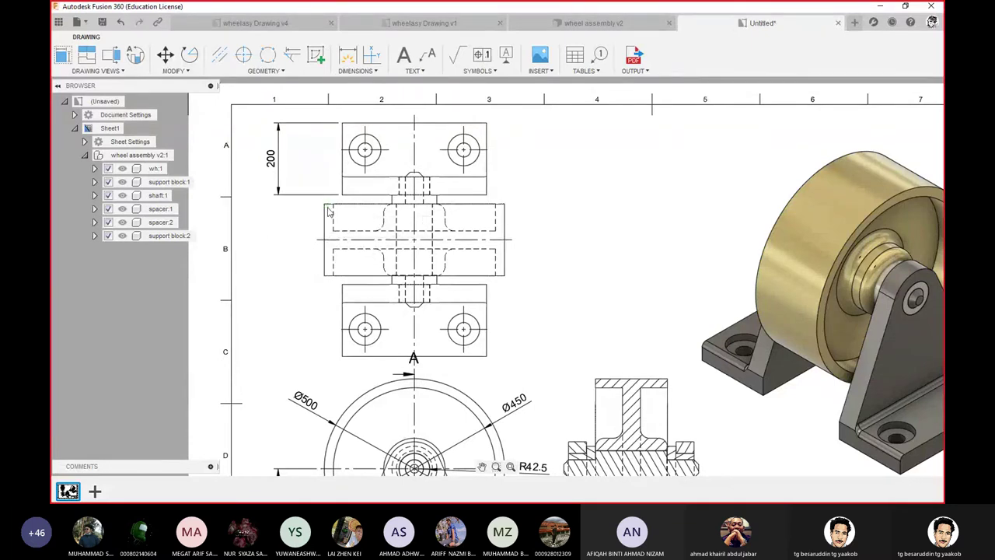
{"action": "left_click", "coordinate": [325, 276]}
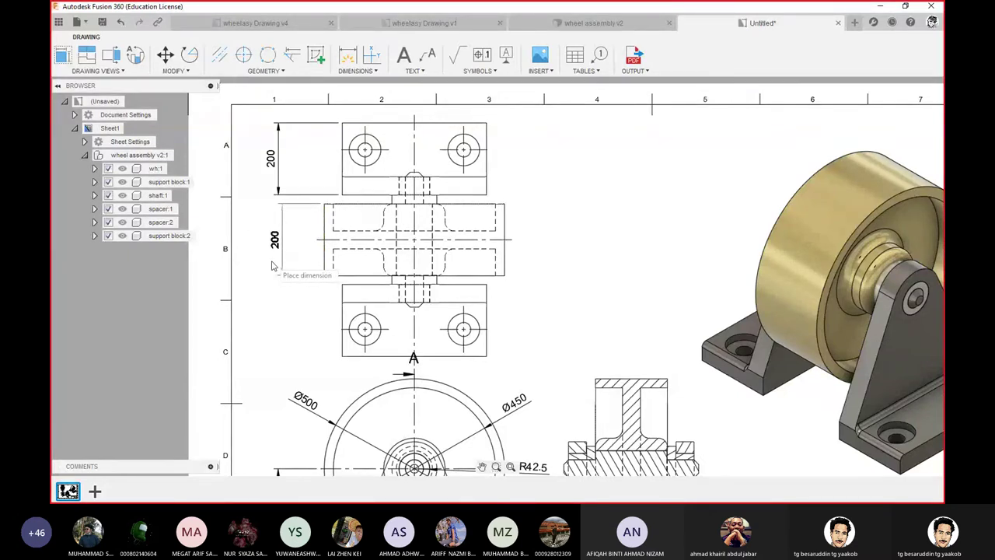
{"action": "left_click", "coordinate": [272, 266]}
{"action": "left_click", "coordinate": [342, 285]}
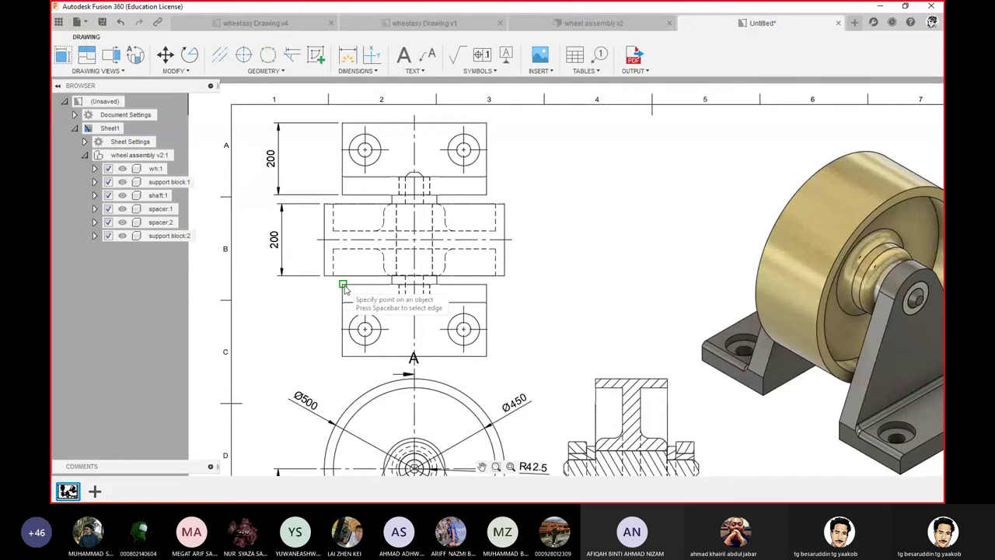
{"action": "left_click", "coordinate": [342, 356]}
{"action": "left_click", "coordinate": [278, 336]}
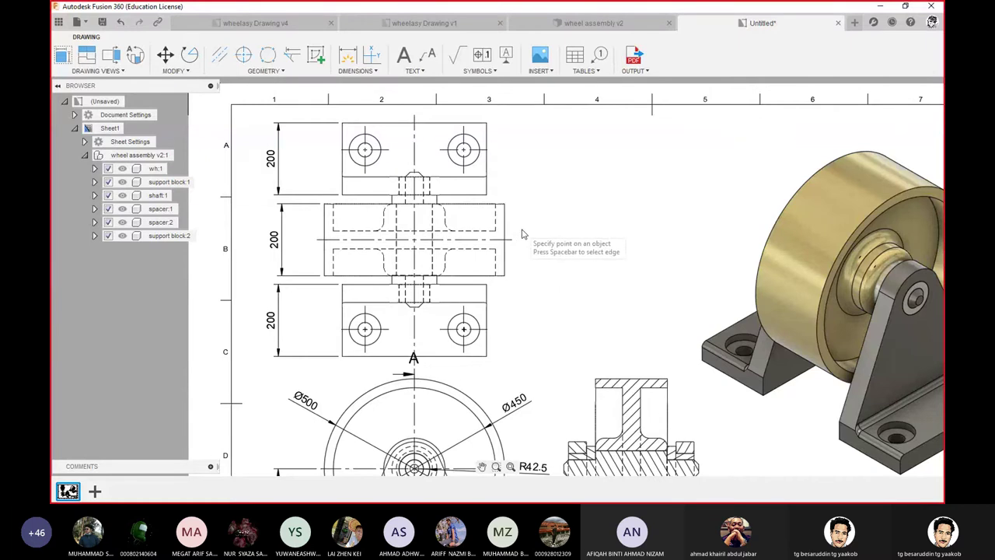
- Add an overall 325 dimension to the right of the top view
{"action": "left_click", "coordinate": [487, 124]}
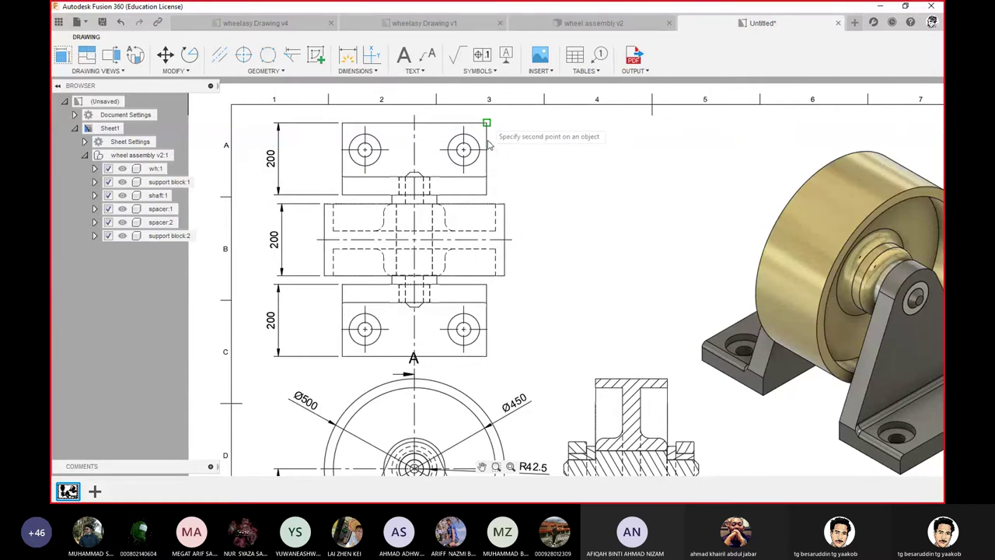
{"action": "left_click", "coordinate": [511, 239]}
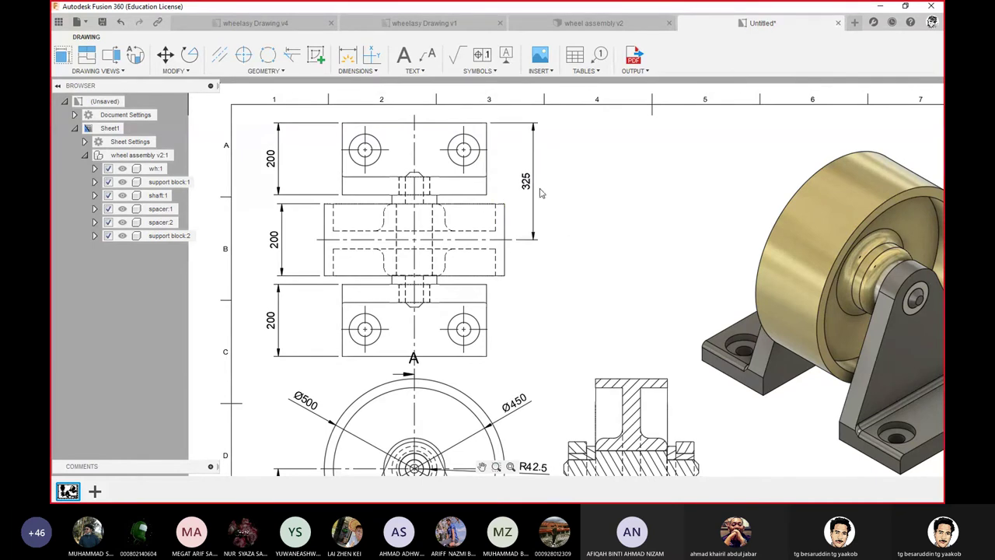
{"action": "left_click", "coordinate": [536, 194]}
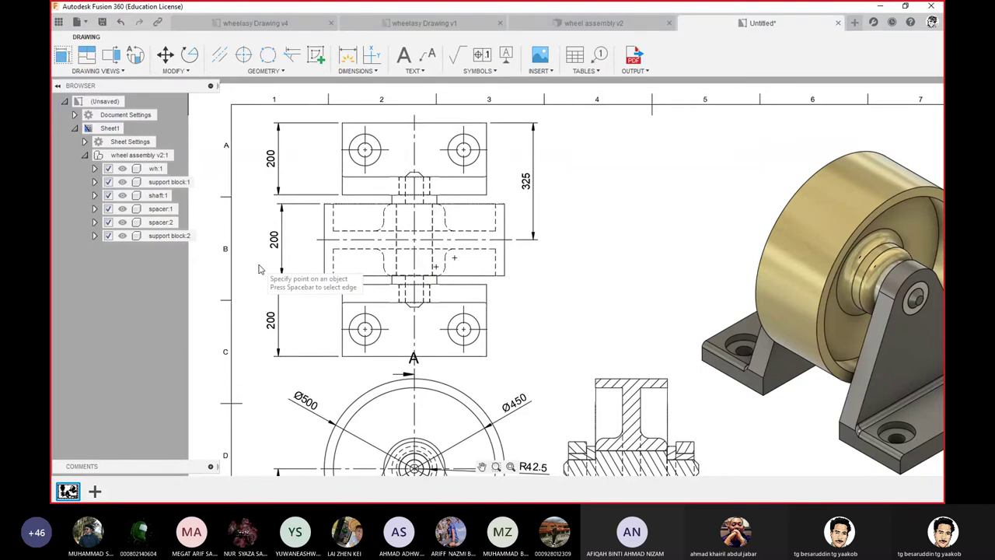
{"action": "scroll", "coordinate": [533, 319], "scroll_direction": "down", "scroll_amount": 3}
{"action": "scroll", "coordinate": [533, 327], "scroll_direction": "up", "scroll_amount": 1}
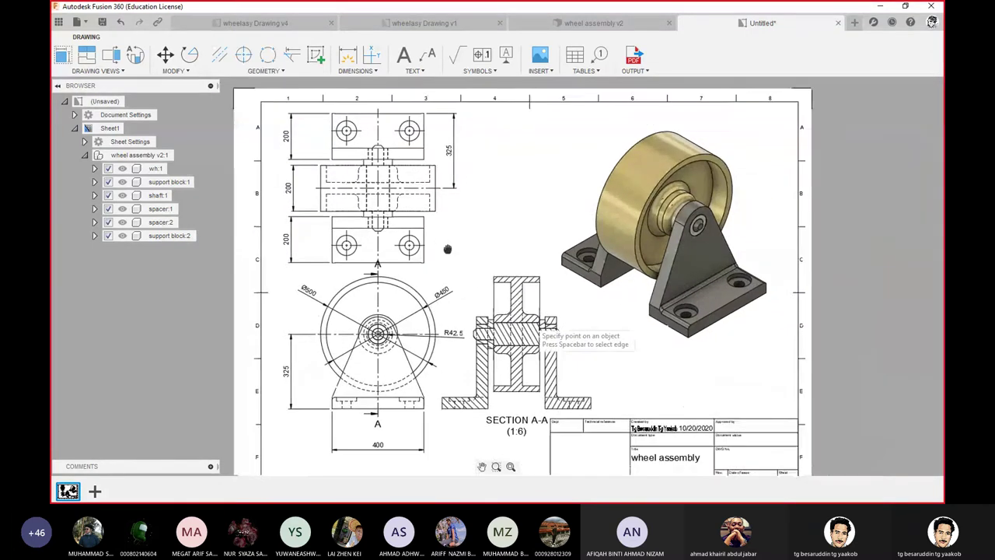
{"action": "mouse_move", "coordinate": [447, 248]}
{"action": "middle_mouse_down"}
{"action": "mouse_move", "coordinate": [439, 244]}
{"action": "mouse_move", "coordinate": [418, 289]}
{"action": "middle_mouse_up"}
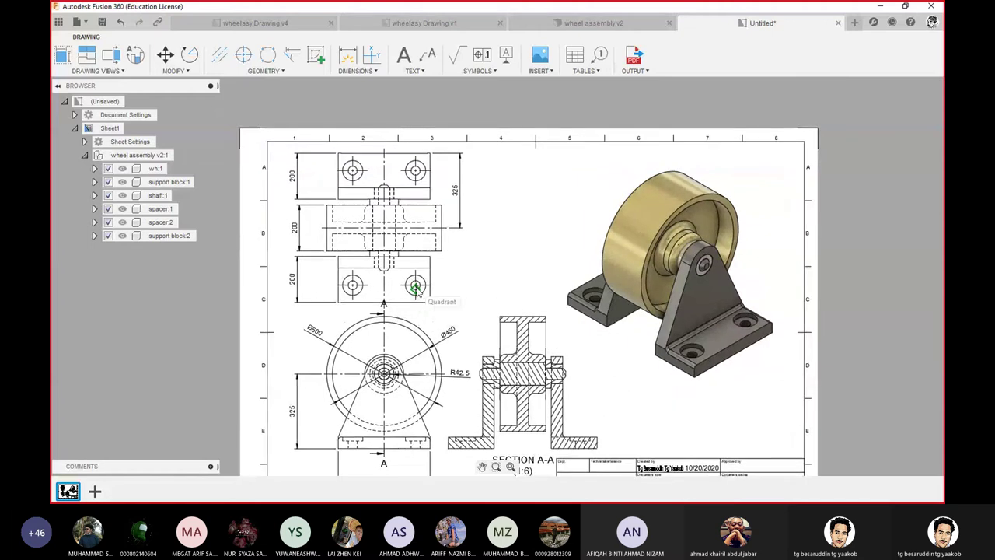
- Attach a leader note to the right mounting hole and enter '2 X Ø'
{"action": "scroll", "coordinate": [395, 301], "scroll_direction": "up", "scroll_amount": 1}
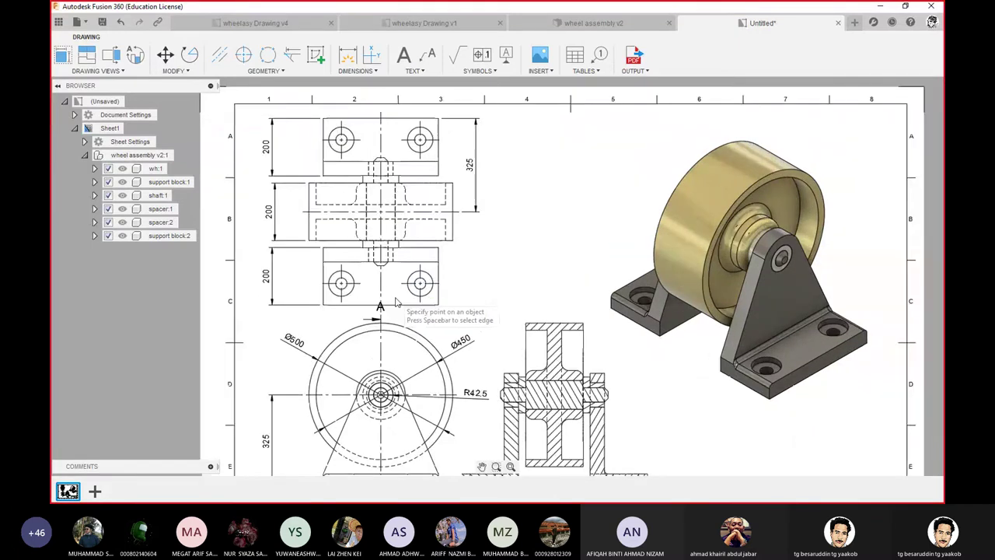
{"action": "scroll", "coordinate": [395, 302], "scroll_direction": "up", "scroll_amount": 1}
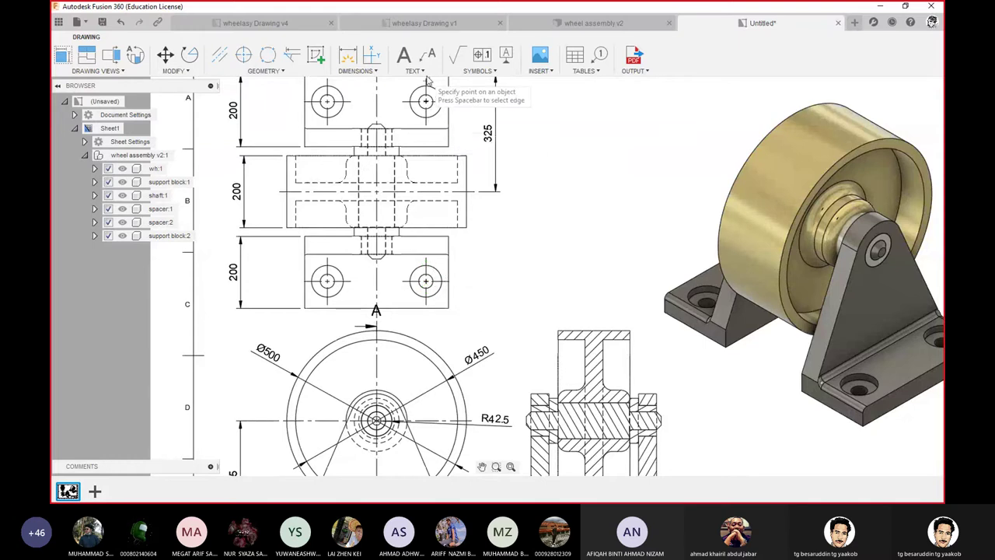
{"action": "left_click", "coordinate": [433, 53]}
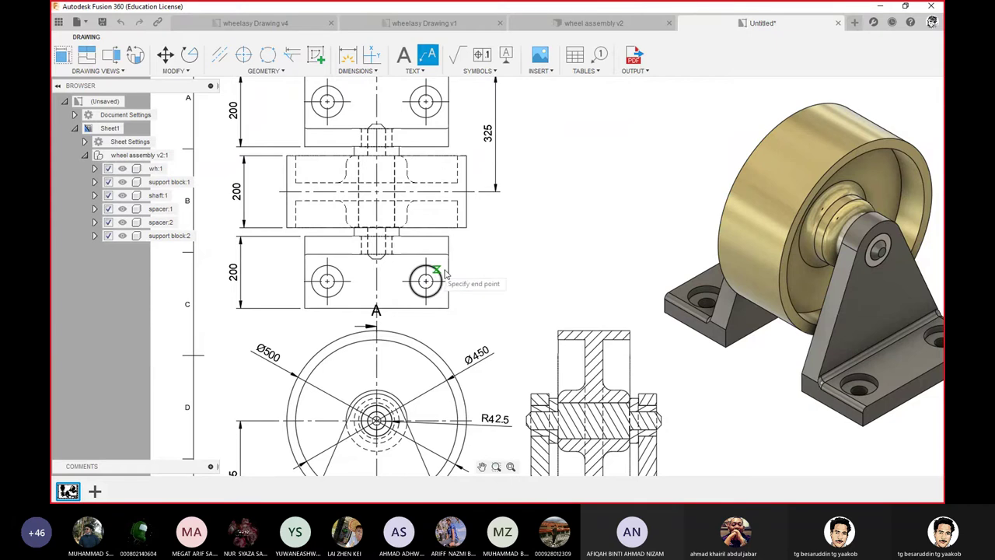
{"action": "left_click", "coordinate": [440, 268]}
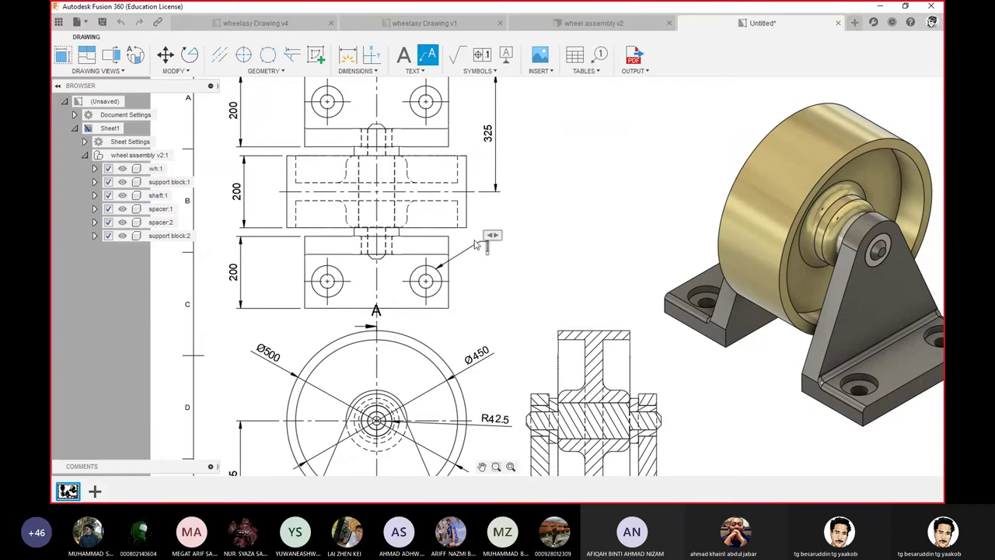
{"action": "left_click", "coordinate": [477, 245]}
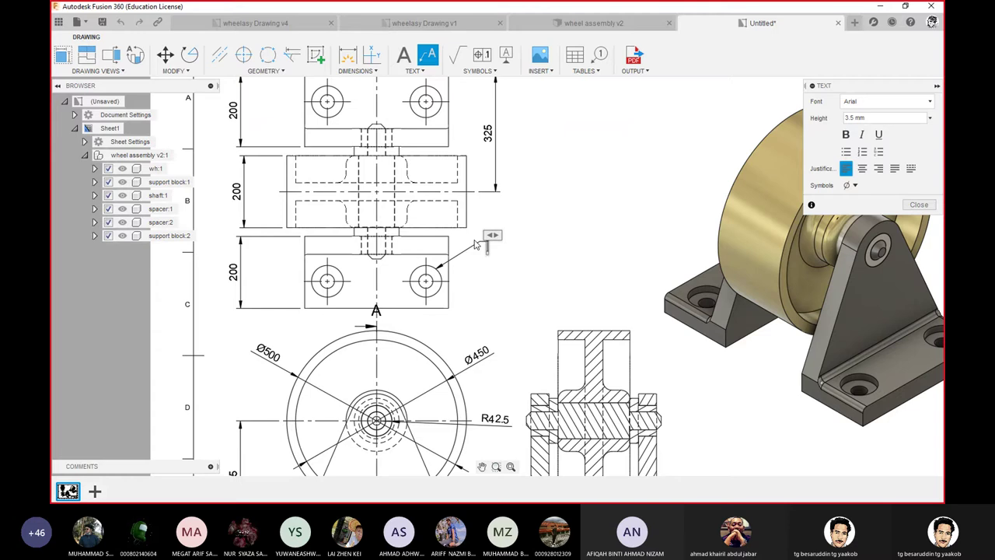
{"action": "type", "text": "2"}
{"action": "type", "text": " X"}
{"action": "left_click", "coordinate": [854, 186]}
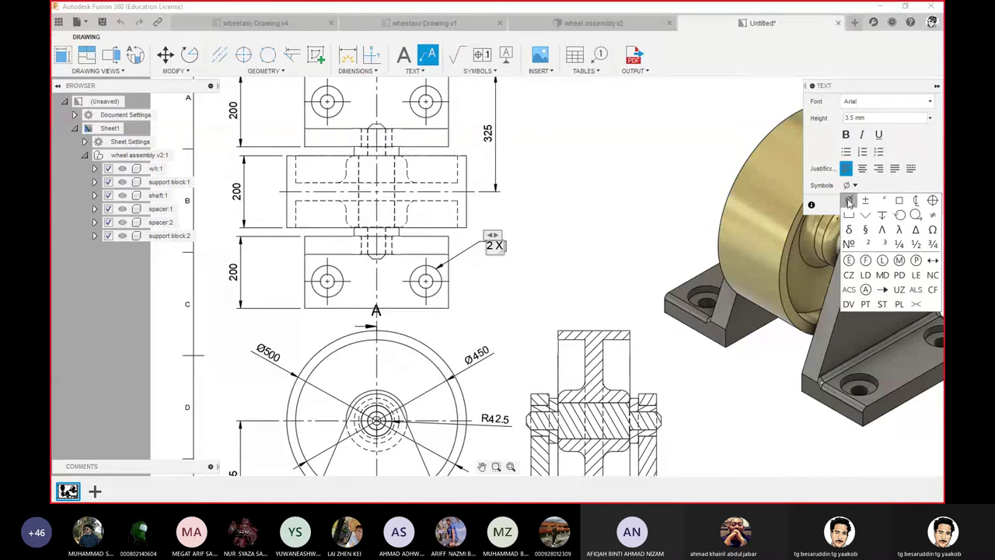
{"action": "left_click", "coordinate": [849, 202]}
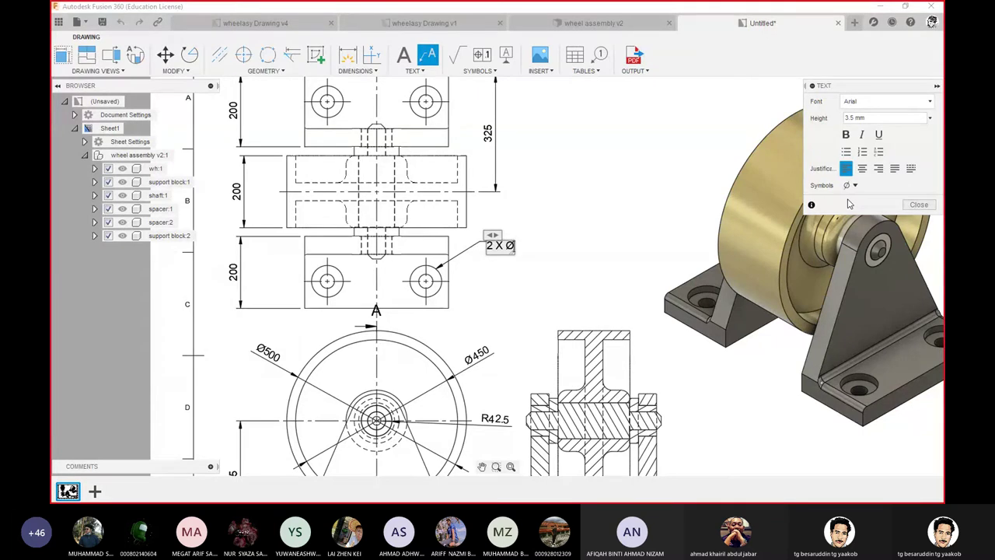
- Complete the note with '39, THRU' and start a second line
{"action": "left_click", "coordinate": [495, 234]}
{"action": "left_click_drag", "start_coordinate": [515, 246], "coordinate": [588, 247]}
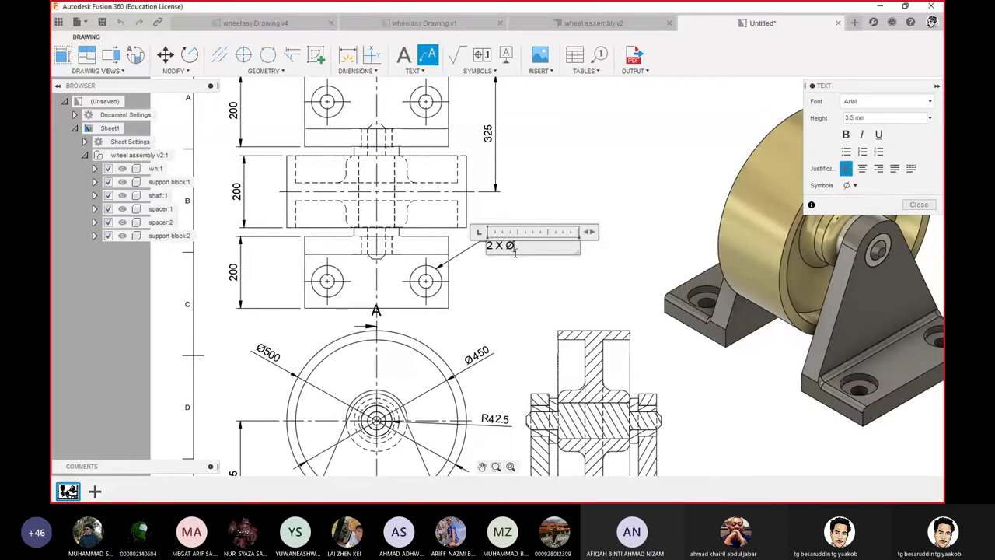
{"action": "type", "text": "39"}
{"action": "type", "text": "."}
{"action": "type", "text": "HRU"}
{"action": "key", "text": "Return"}
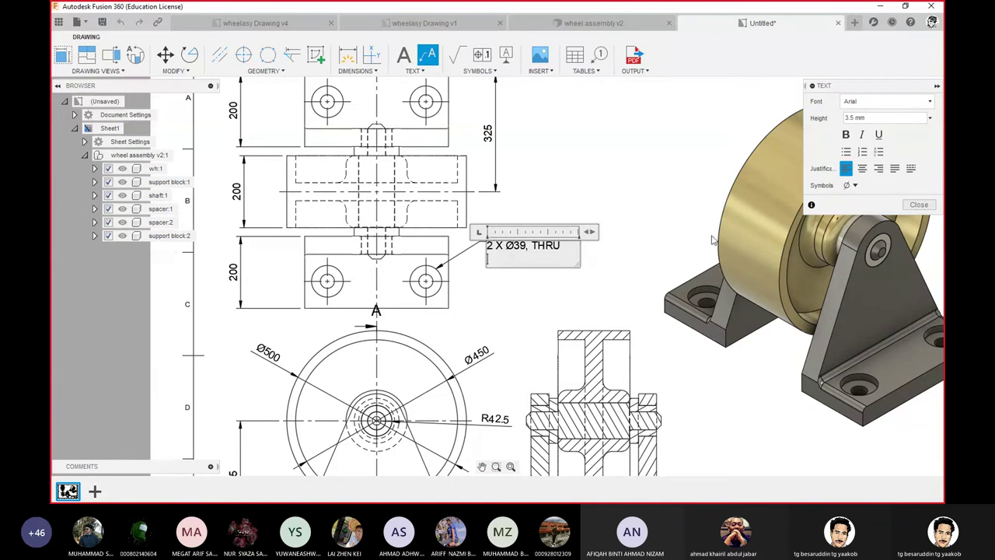
{"action": "left_click", "coordinate": [850, 185]}
{"action": "left_click", "coordinate": [849, 202]}
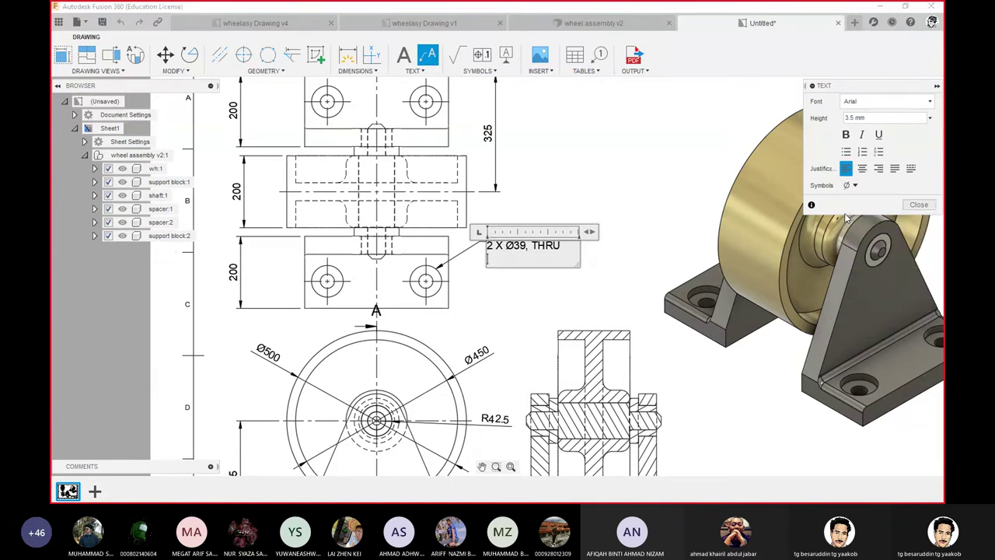
{"action": "left_click", "coordinate": [851, 185]}
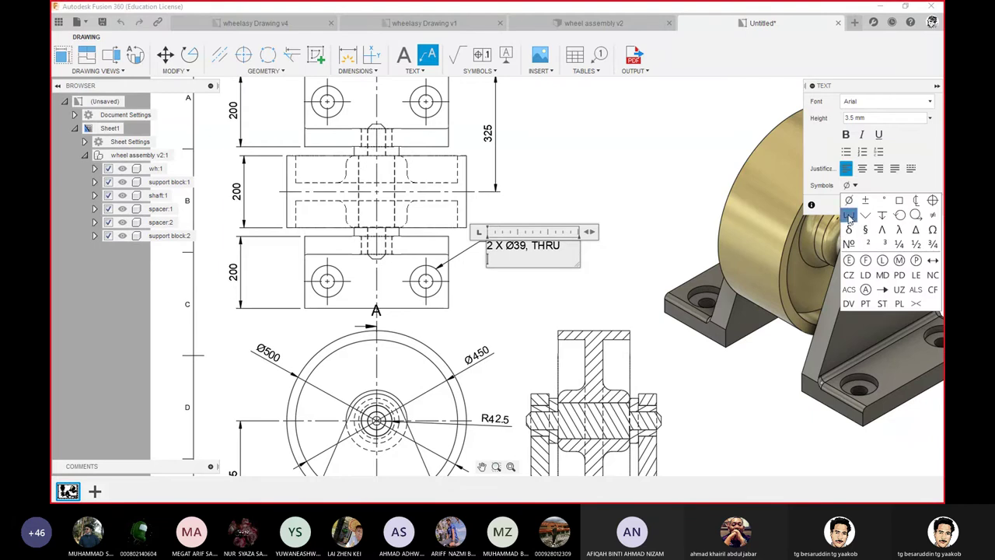
- Add a second hole-note line with the counterbore symbol, Ø88, and depth symbol 18
{"action": "left_click", "coordinate": [849, 214]}
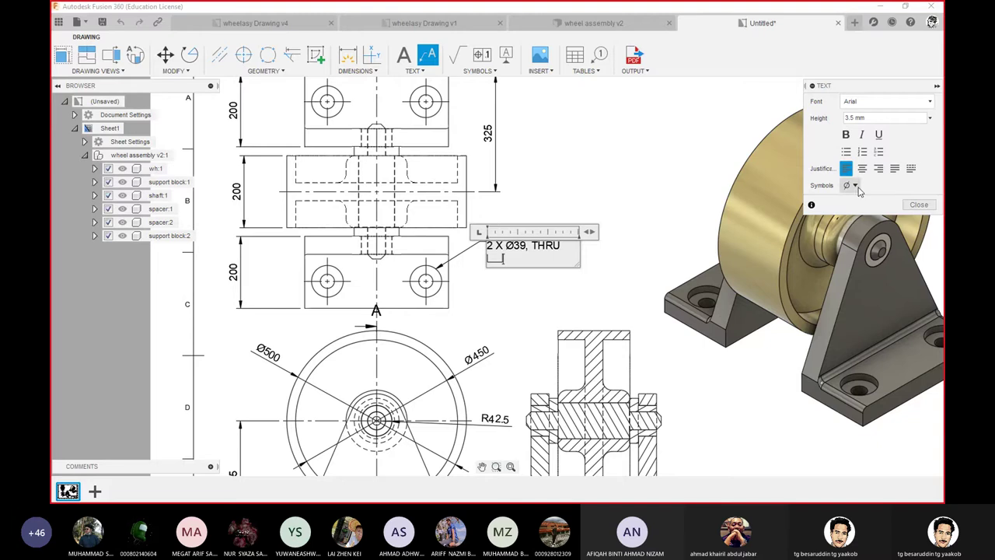
{"action": "left_click", "coordinate": [849, 186]}
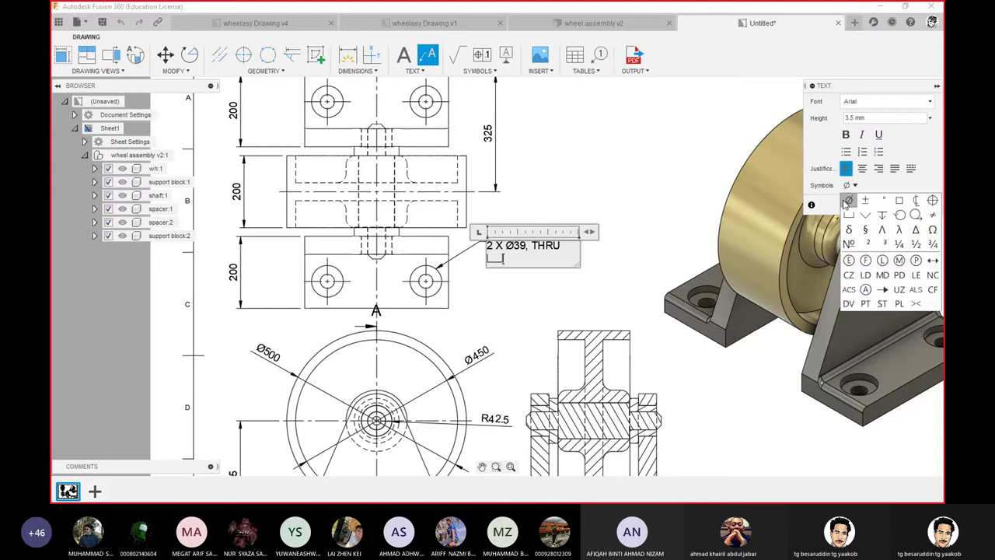
{"action": "left_click", "coordinate": [847, 201]}
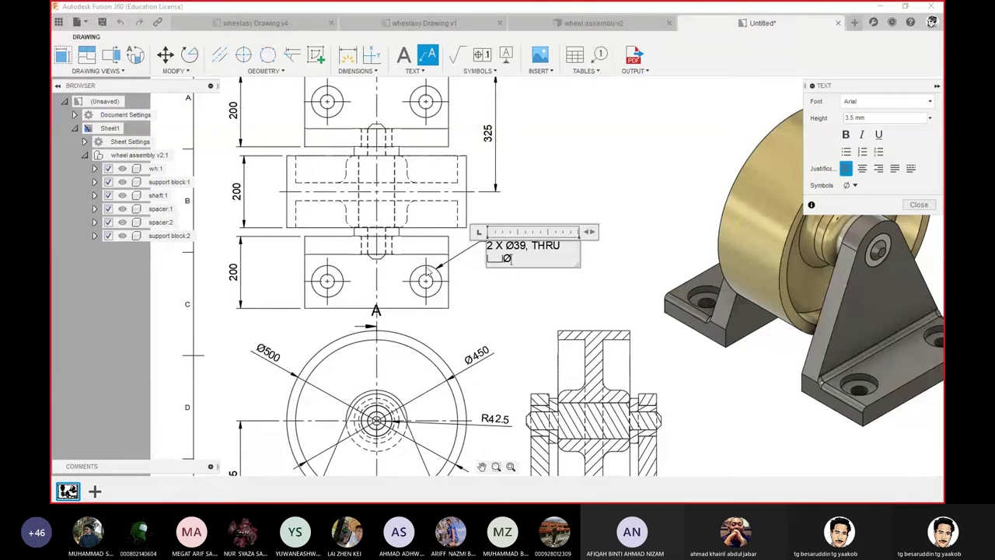
{"action": "type", "text": "88"}
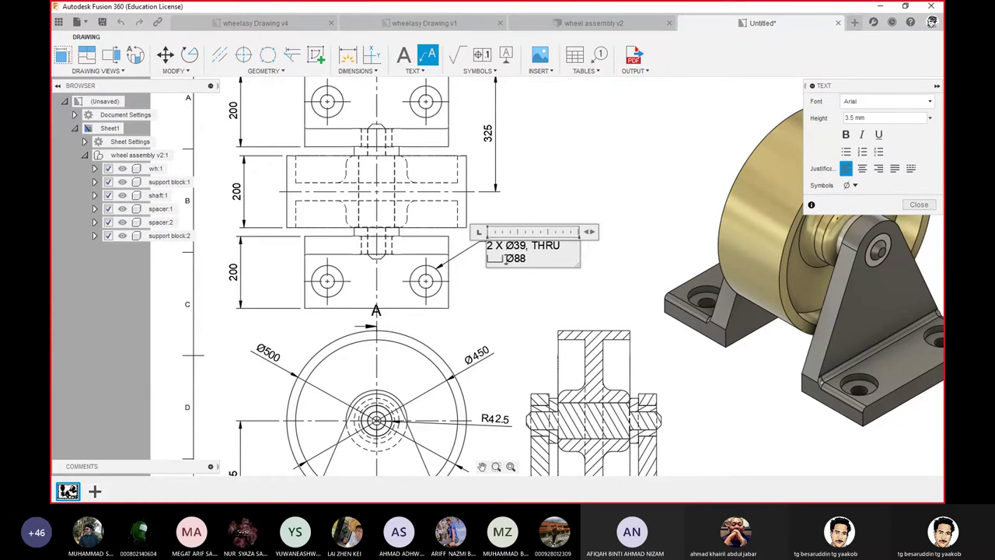
{"action": "left_click", "coordinate": [854, 185]}
{"action": "left_click", "coordinate": [883, 215]}
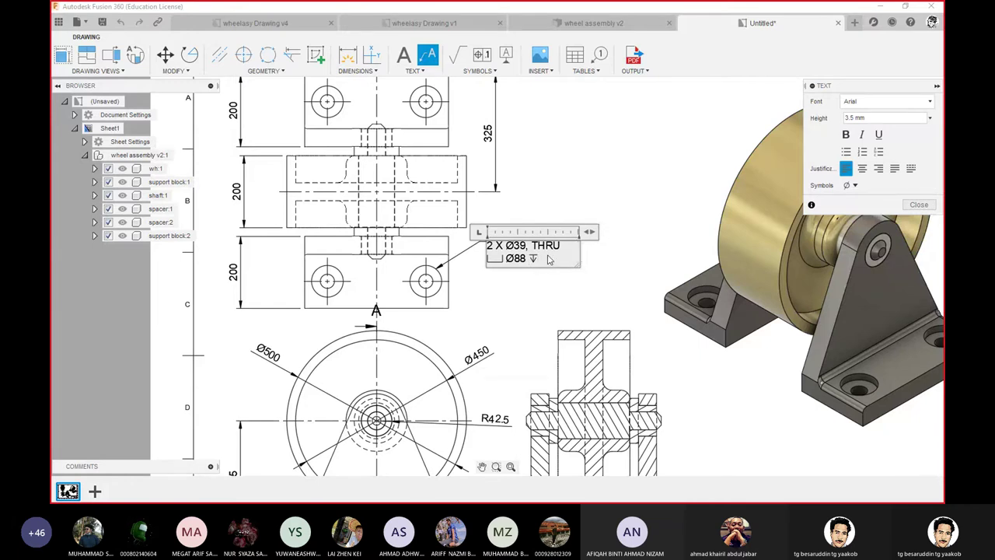
{"action": "type", "text": "1"}
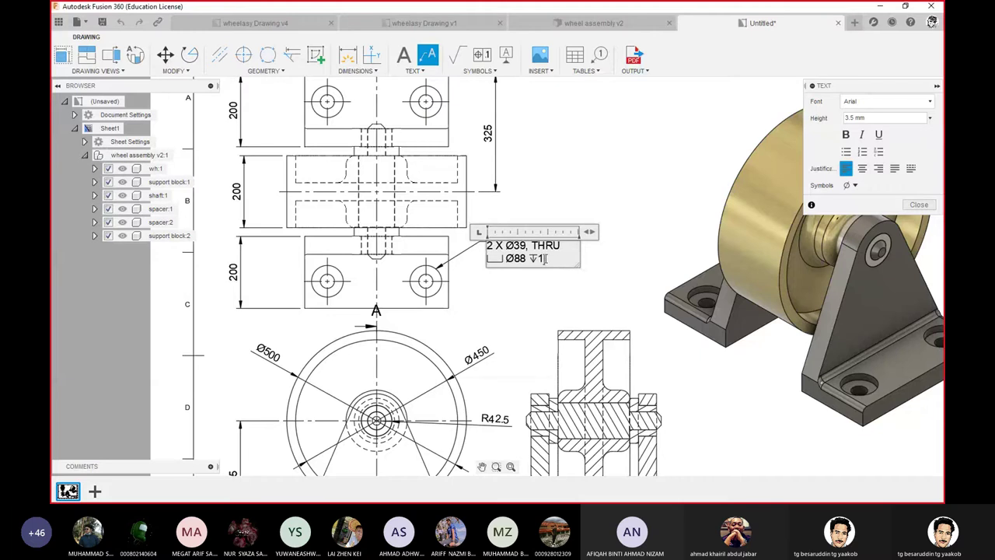
{"action": "type", "text": "8"}
{"action": "left_click", "coordinate": [505, 284]}
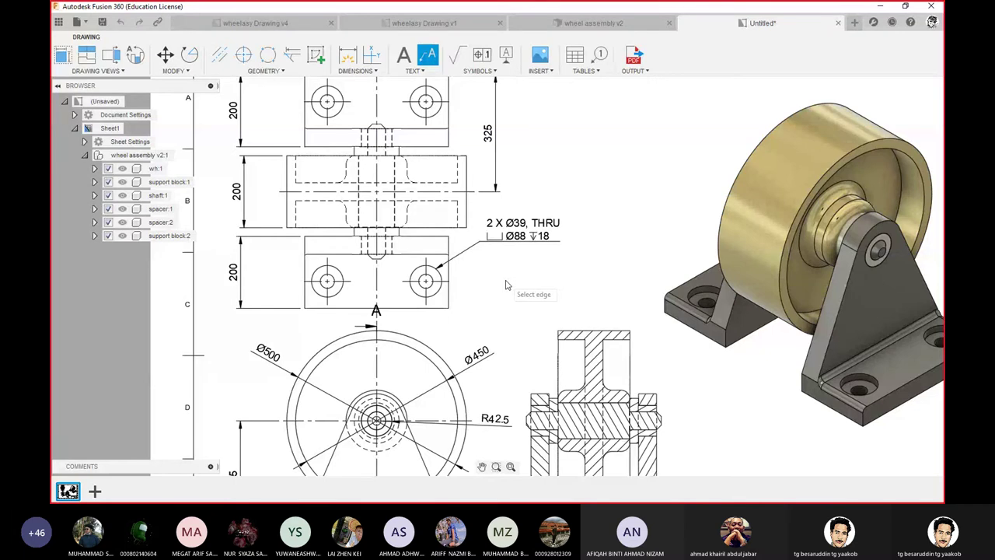
{"action": "scroll", "coordinate": [505, 284], "scroll_direction": "down", "scroll_amount": 3}
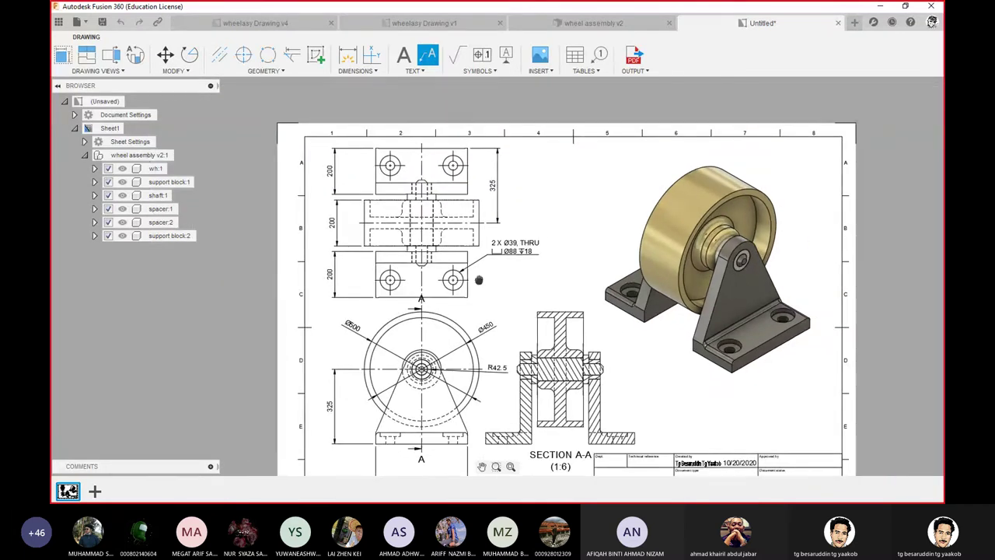
- Start a detail view of the isometric view, centred on the axle hole, and size its boundary circle
{"action": "mouse_move", "coordinate": [479, 280]}
{"action": "middle_mouse_down"}
{"action": "mouse_move", "coordinate": [437, 251]}
{"action": "mouse_move", "coordinate": [384, 244]}
{"action": "middle_mouse_up"}
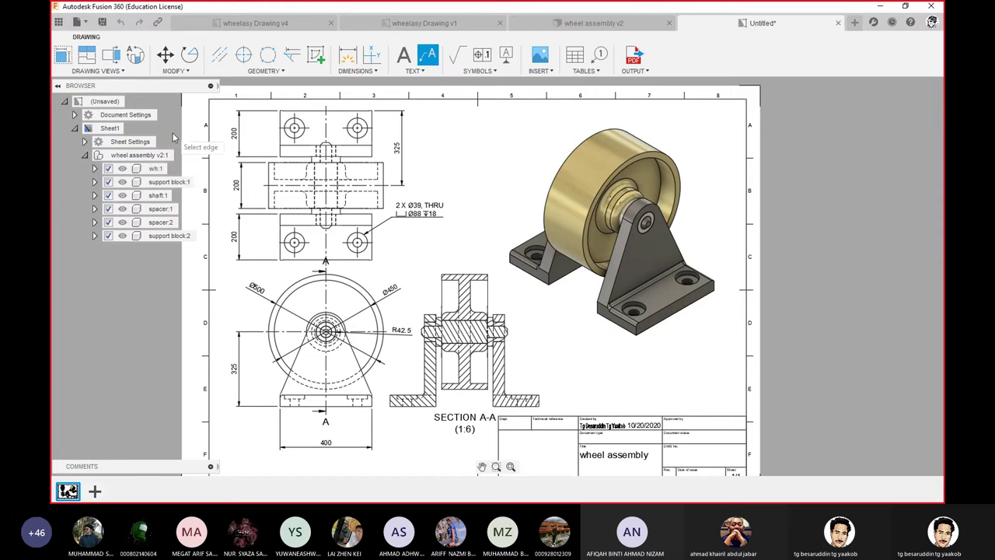
{"action": "left_click", "coordinate": [136, 56]}
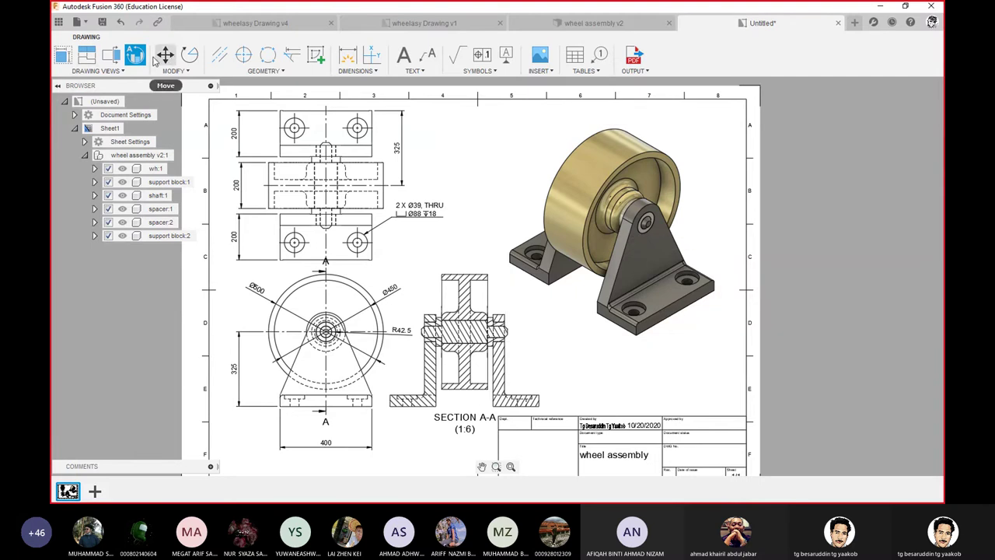
{"action": "left_click", "coordinate": [701, 187]}
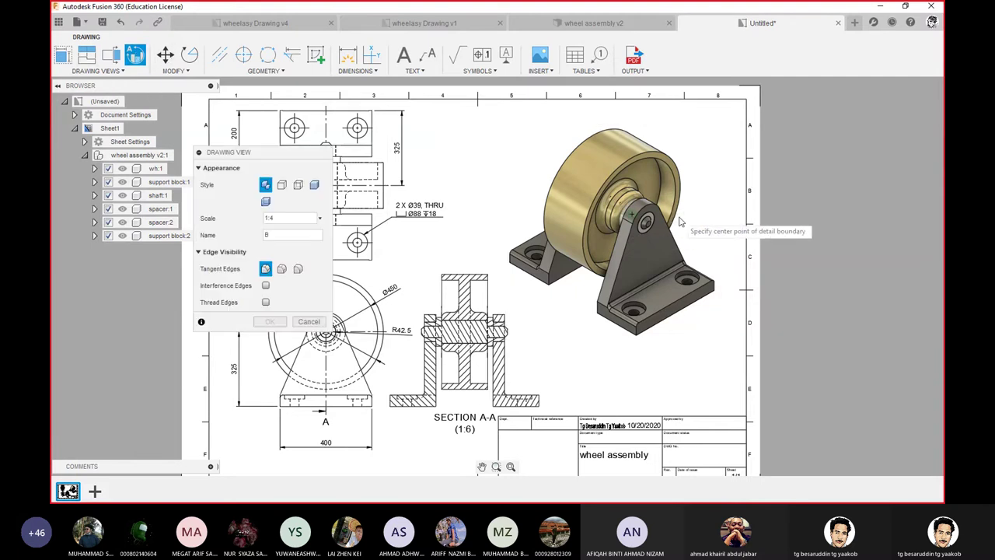
{"action": "scroll", "coordinate": [668, 222], "scroll_direction": "up", "scroll_amount": 2}
{"action": "scroll", "coordinate": [634, 218], "scroll_direction": "up", "scroll_amount": 1}
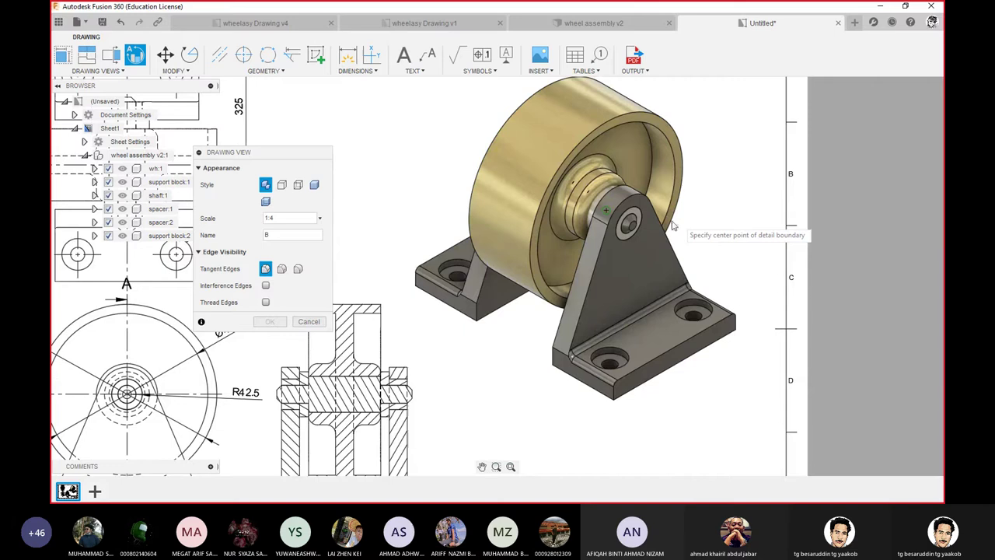
{"action": "left_click", "coordinate": [632, 230]}
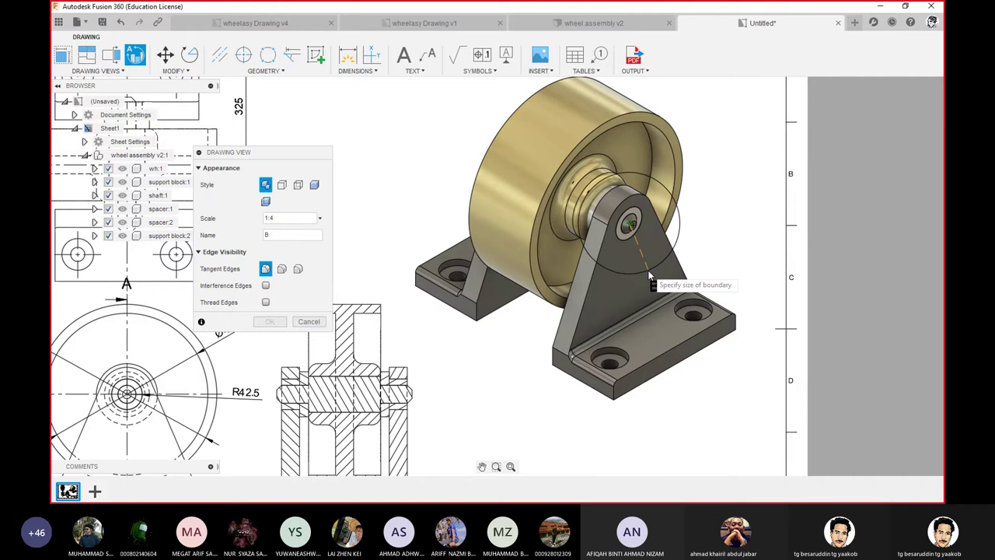
{"action": "left_click", "coordinate": [649, 271]}
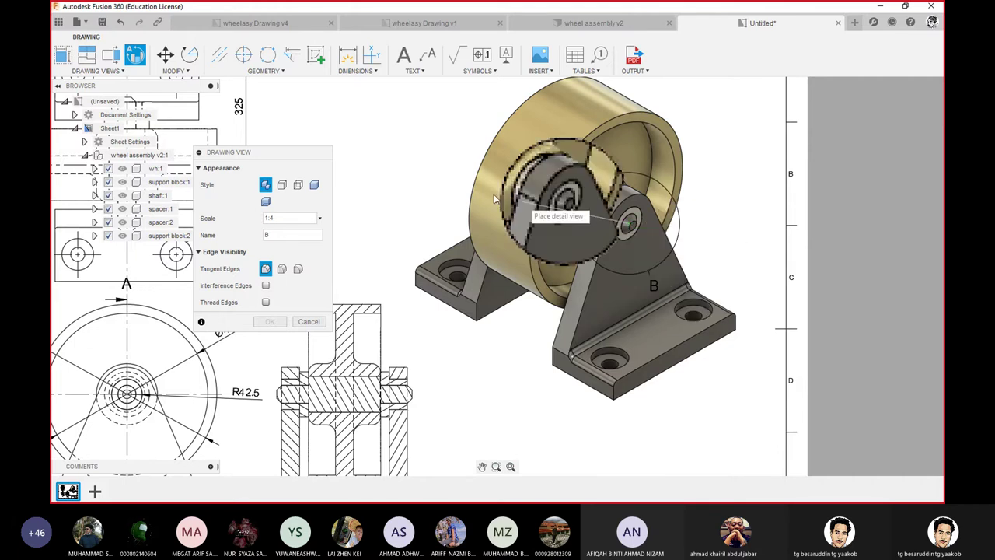
- Place detail view B (1:4) above-left of the isometric view with Shaded style
{"action": "scroll", "coordinate": [488, 187], "scroll_direction": "down", "scroll_amount": 2}
{"action": "scroll", "coordinate": [488, 186], "scroll_direction": "down", "scroll_amount": 1}
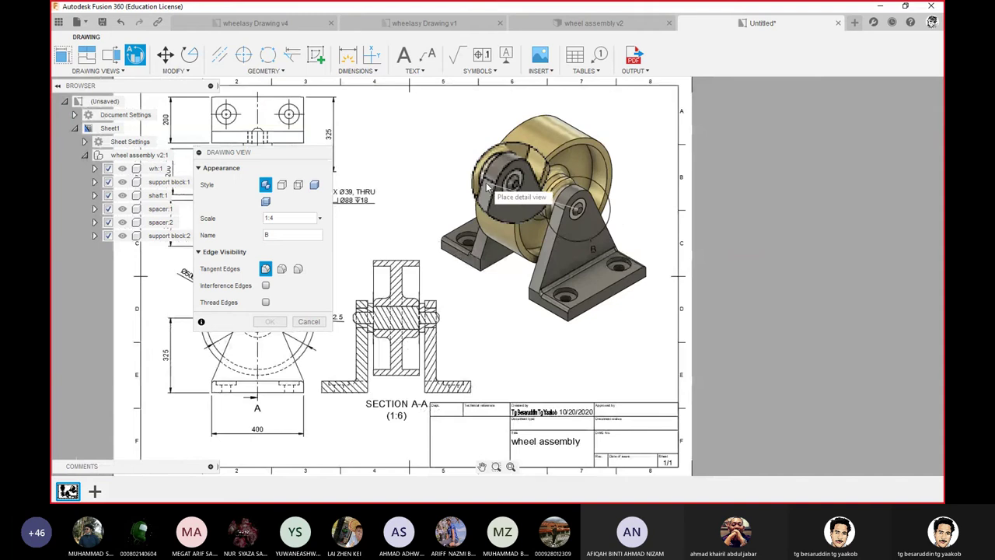
{"action": "left_click", "coordinate": [396, 165]}
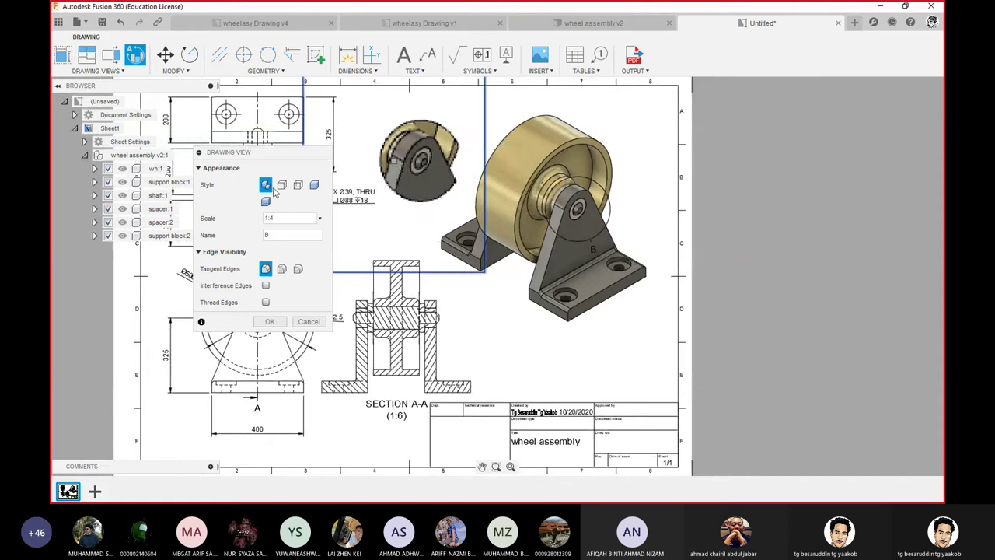
{"action": "left_click", "coordinate": [314, 185]}
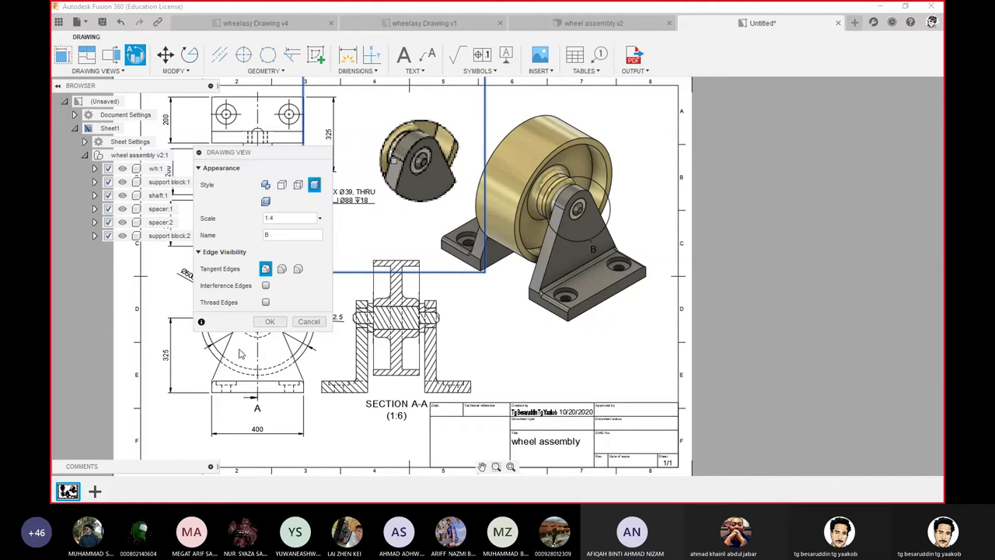
{"action": "left_click", "coordinate": [270, 322]}
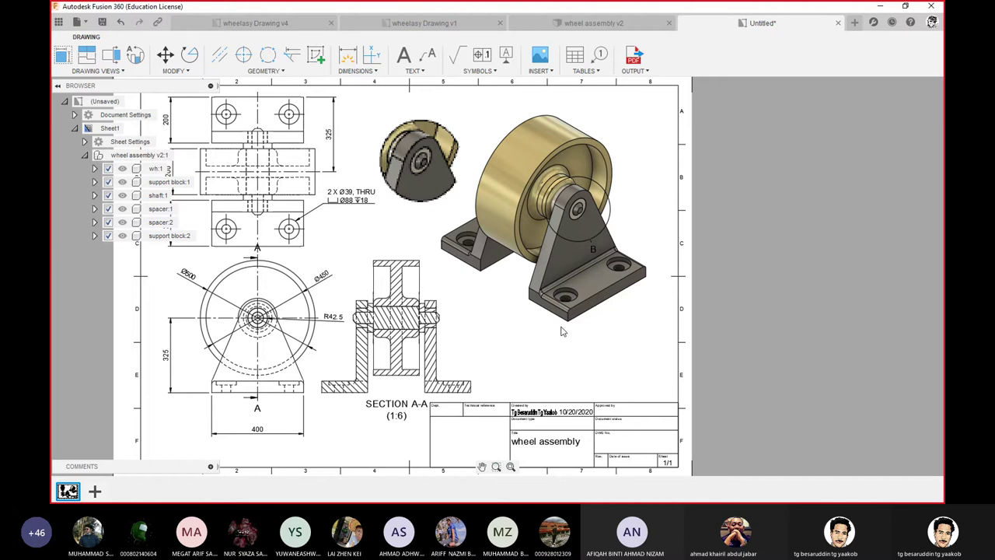
{"action": "scroll", "coordinate": [428, 230], "scroll_direction": "down", "scroll_amount": 2}
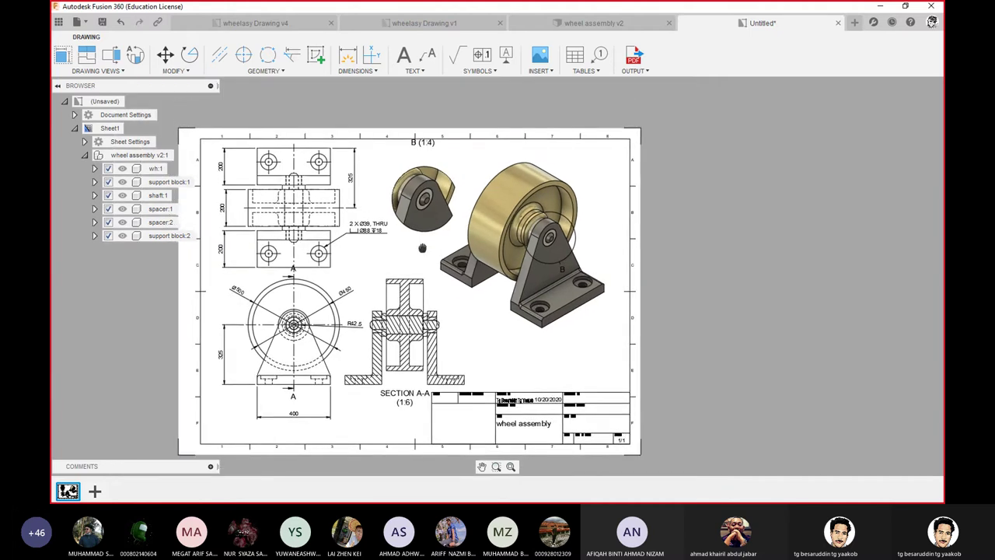
{"action": "middle_click_drag", "start_coordinate": [422, 248], "coordinate": [475, 294]}
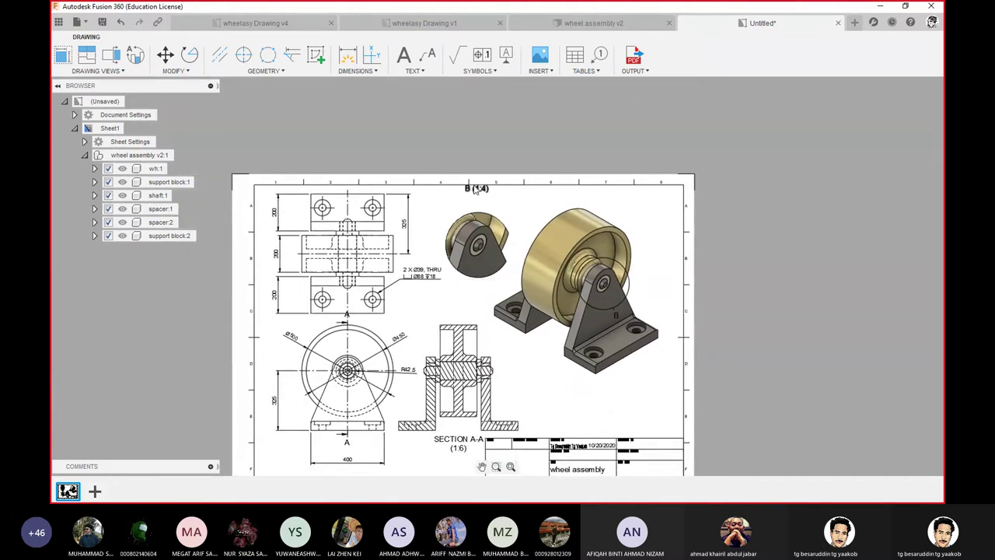
- Relocate the B (1:4) label from above to just beneath the circular detail view
{"action": "mouse_move", "coordinate": [476, 190]}
{"action": "left_mouse_down"}
{"action": "mouse_move", "coordinate": [451, 259]}
{"action": "mouse_move", "coordinate": [441, 256]}
{"action": "left_mouse_up"}
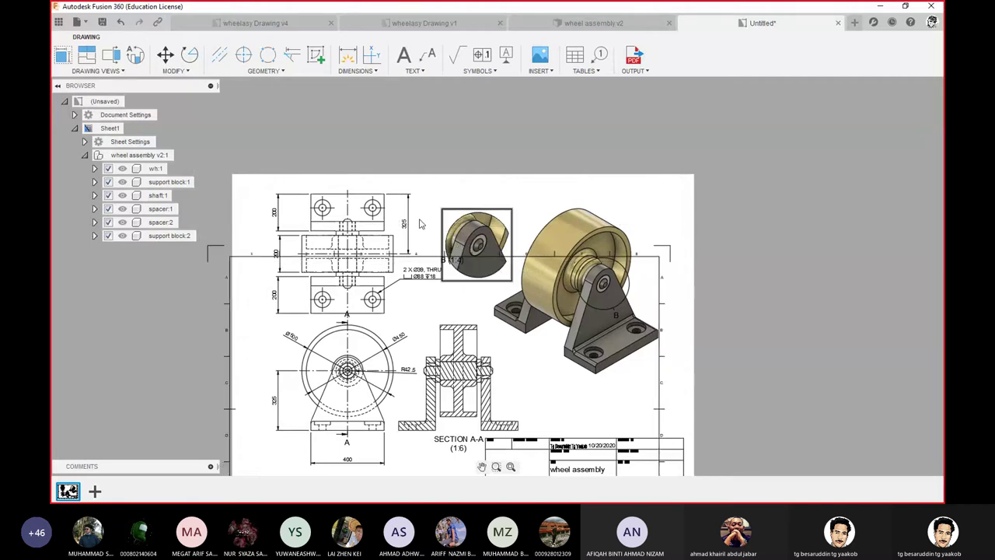
{"action": "left_click", "coordinate": [121, 24]}
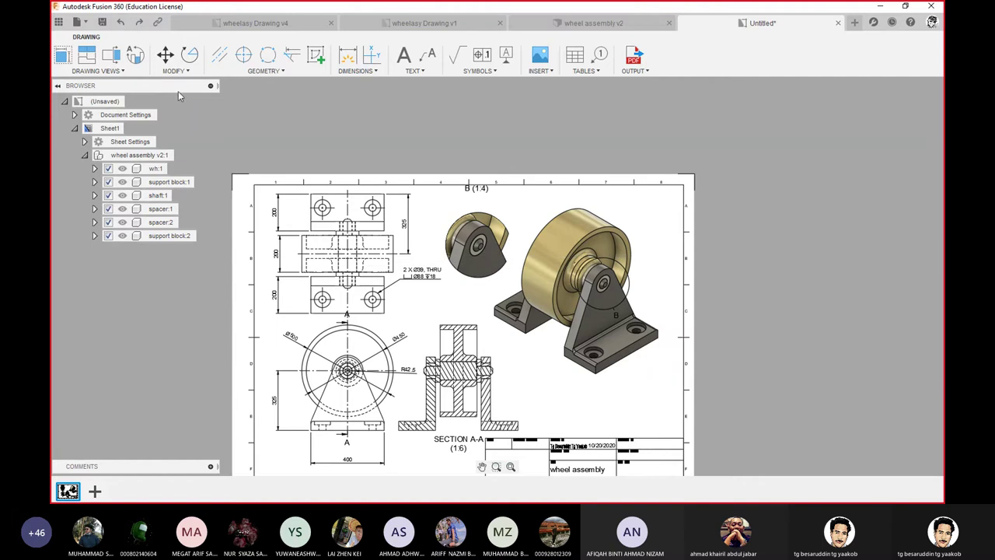
{"action": "left_click", "coordinate": [479, 192]}
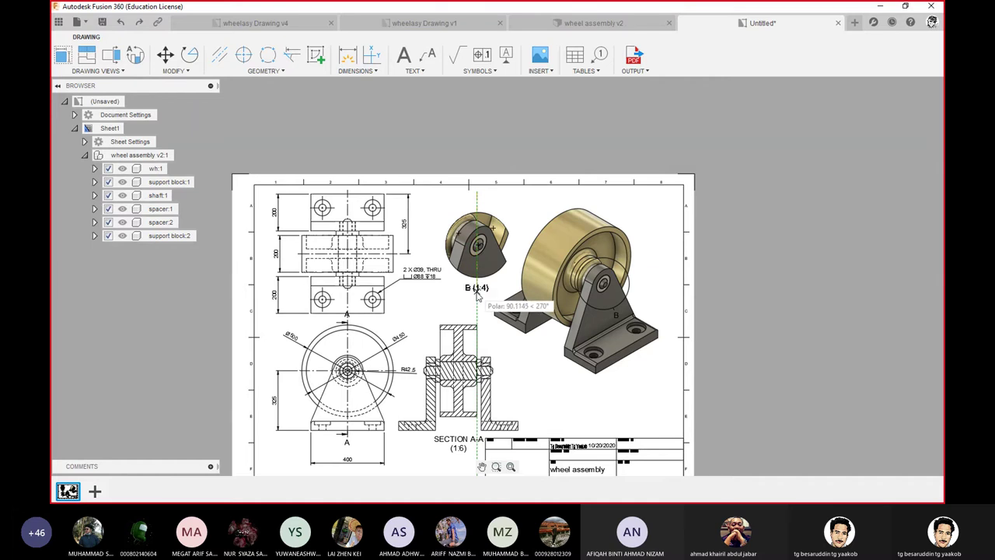
{"action": "left_click", "coordinate": [478, 293]}
{"action": "scroll", "coordinate": [479, 294], "scroll_direction": "up", "scroll_amount": 2}
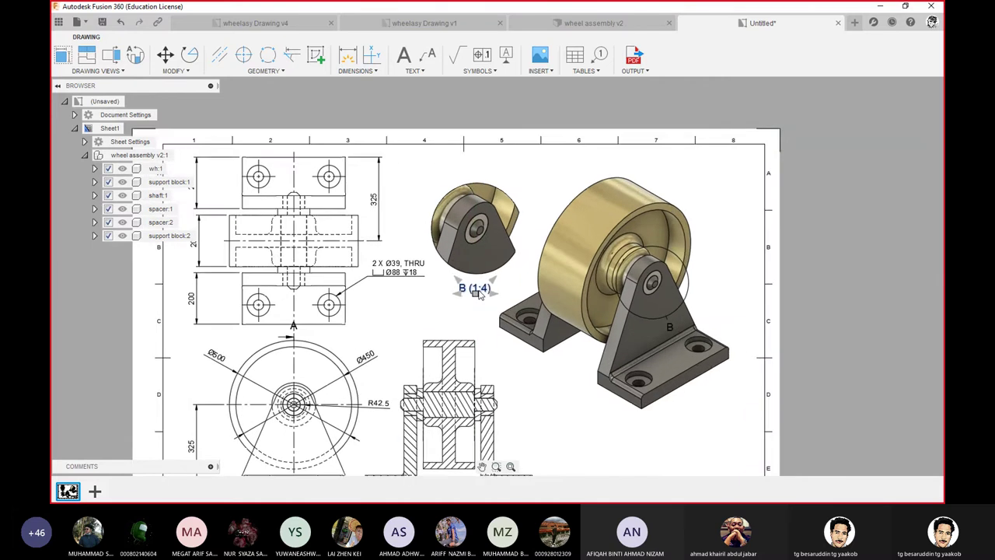
- Rename the detail label to 'DETAIL B (1:4)', widened to fit on one line
{"action": "scroll", "coordinate": [480, 294], "scroll_direction": "up", "scroll_amount": 1}
{"action": "double_click", "coordinate": [476, 289]}
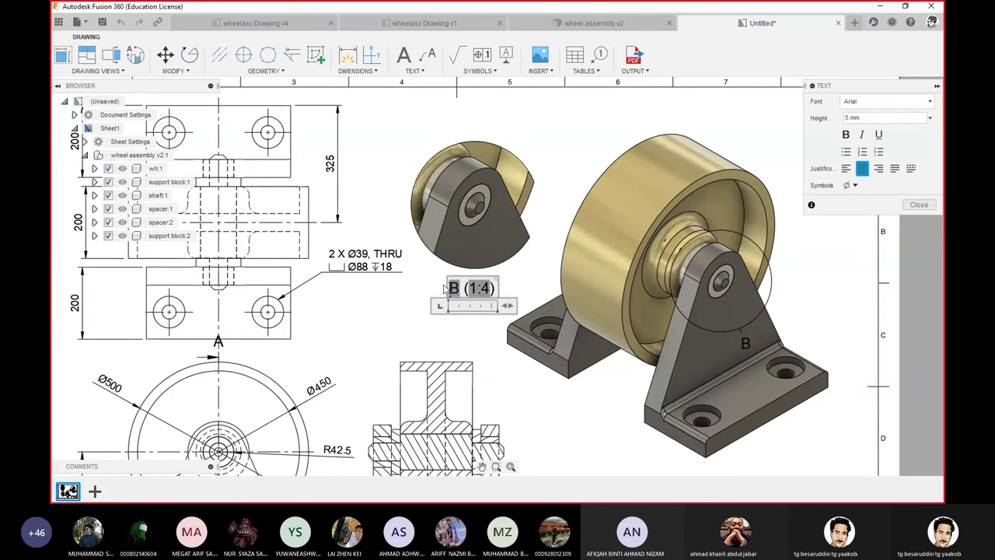
{"action": "type", "text": "DEY"}
{"action": "key", "text": "BackSpace"}
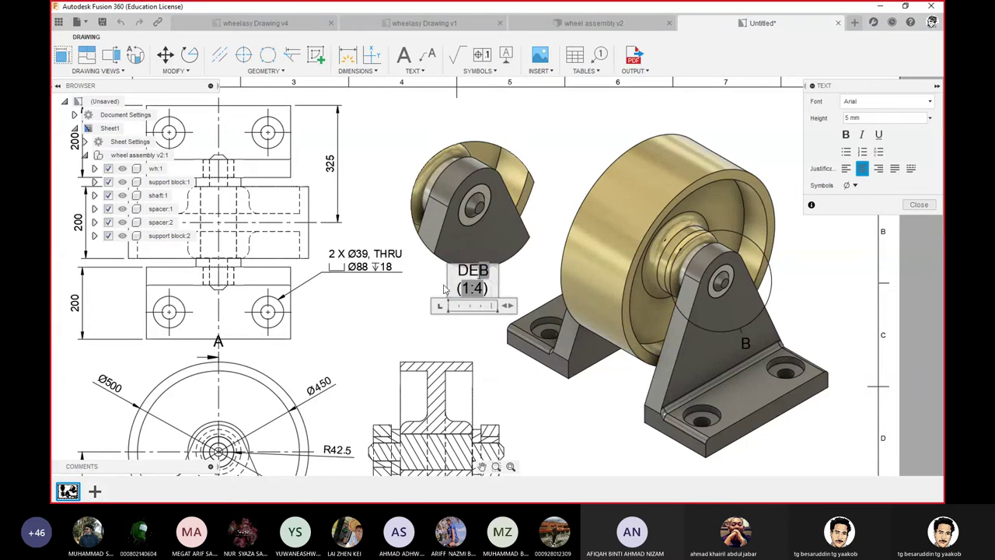
{"action": "type", "text": "TAIL B"}
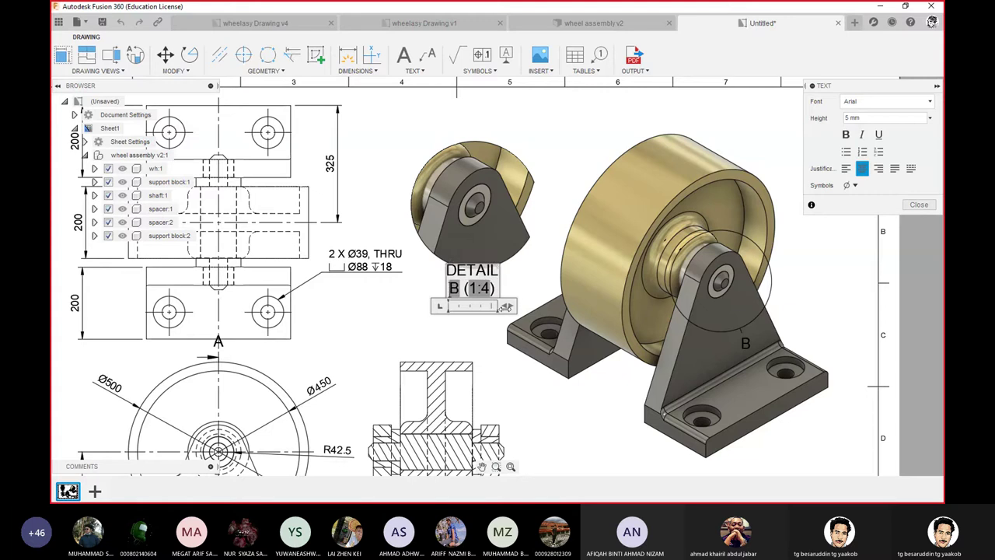
{"action": "left_click_drag", "start_coordinate": [505, 306], "coordinate": [520, 305]}
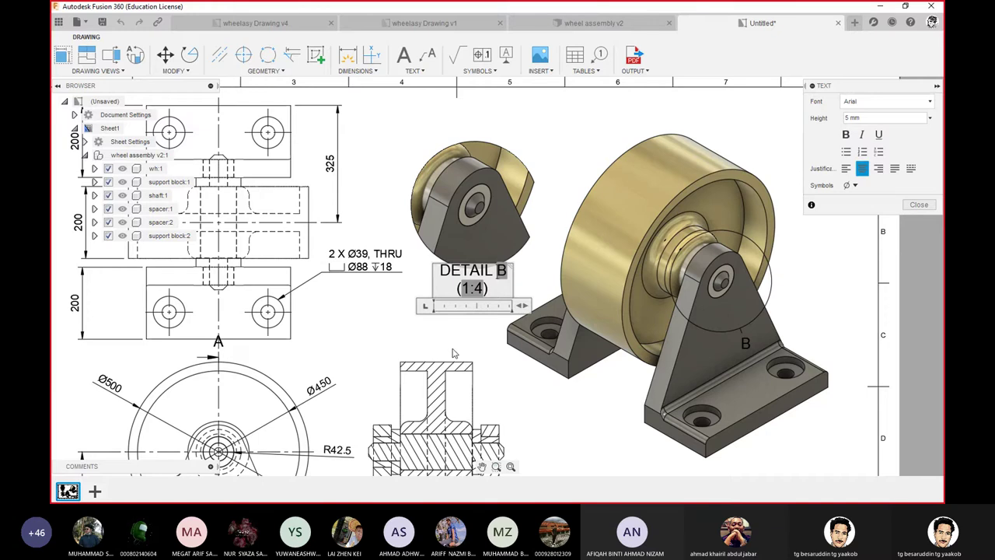
{"action": "left_click", "coordinate": [476, 348]}
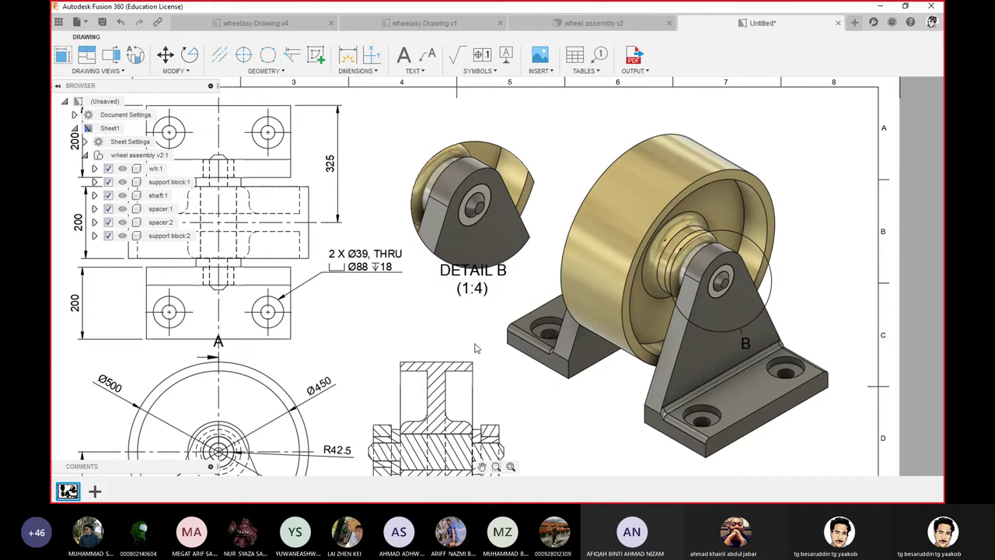
{"action": "left_click", "coordinate": [472, 289]}
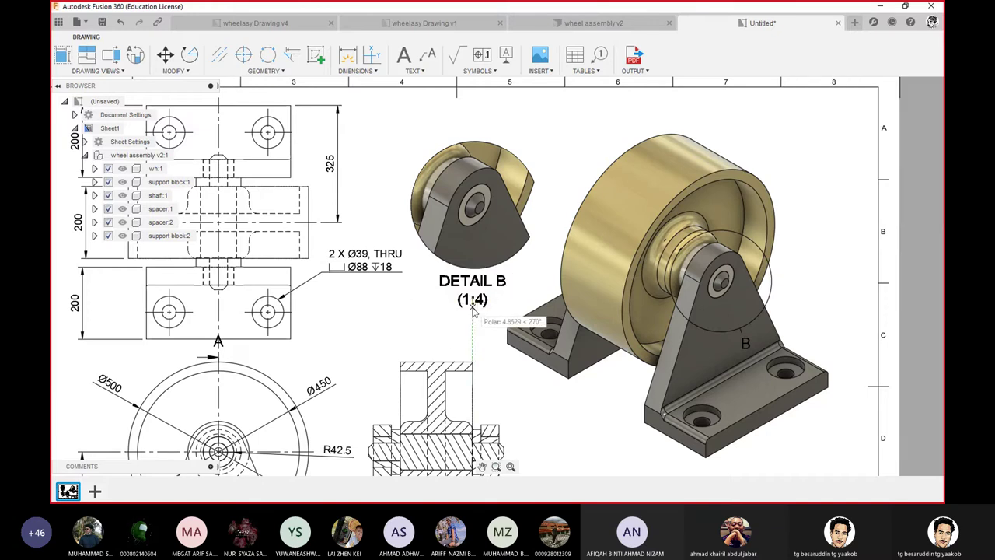
{"action": "left_click_drag", "start_coordinate": [472, 299], "coordinate": [475, 307]}
- Set the DETAIL B (1:4) label text height to 3.5 mm and move it under the detail
{"action": "double_click", "coordinate": [472, 286]}
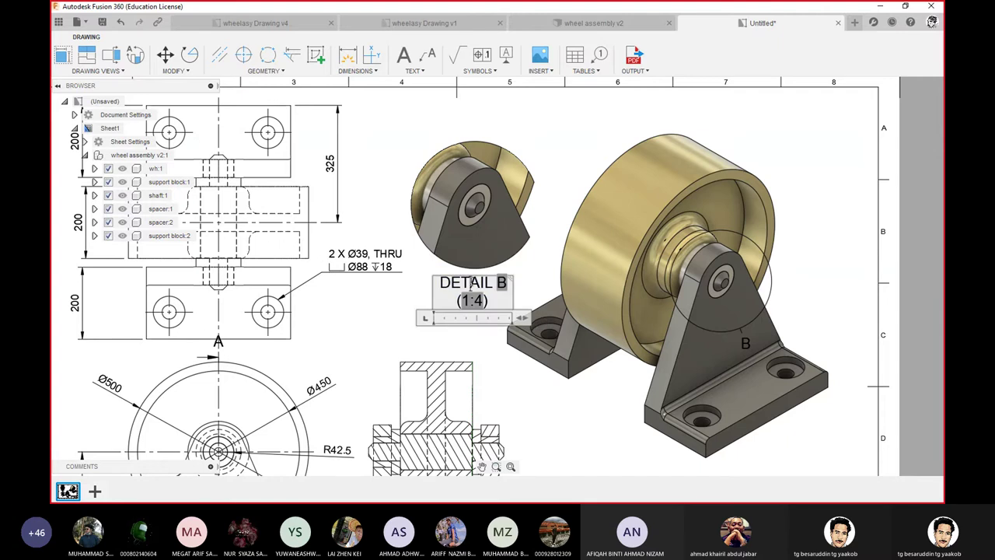
{"action": "left_click_drag", "start_coordinate": [488, 300], "coordinate": [426, 265]}
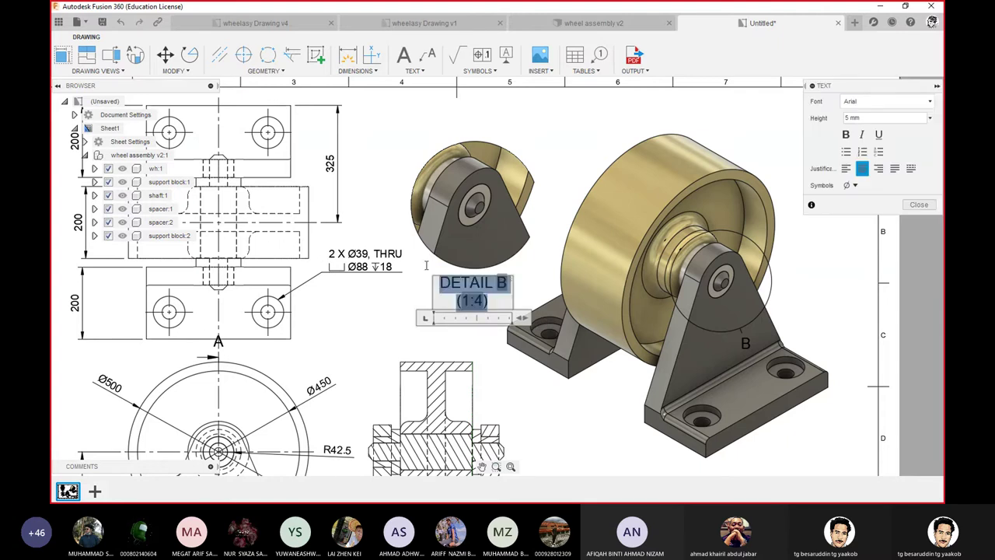
{"action": "left_click", "coordinate": [930, 118]}
{"action": "left_click", "coordinate": [892, 158]}
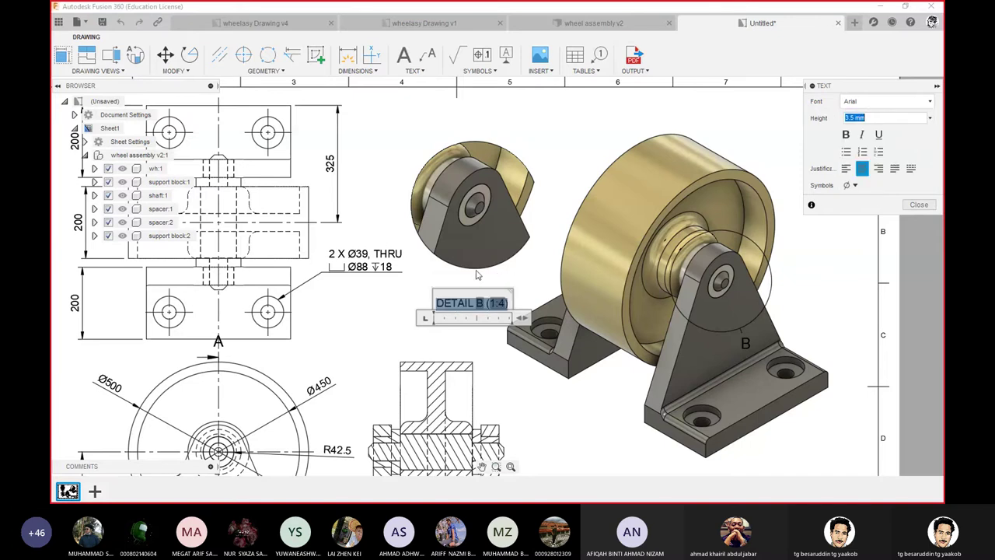
{"action": "left_click", "coordinate": [919, 204]}
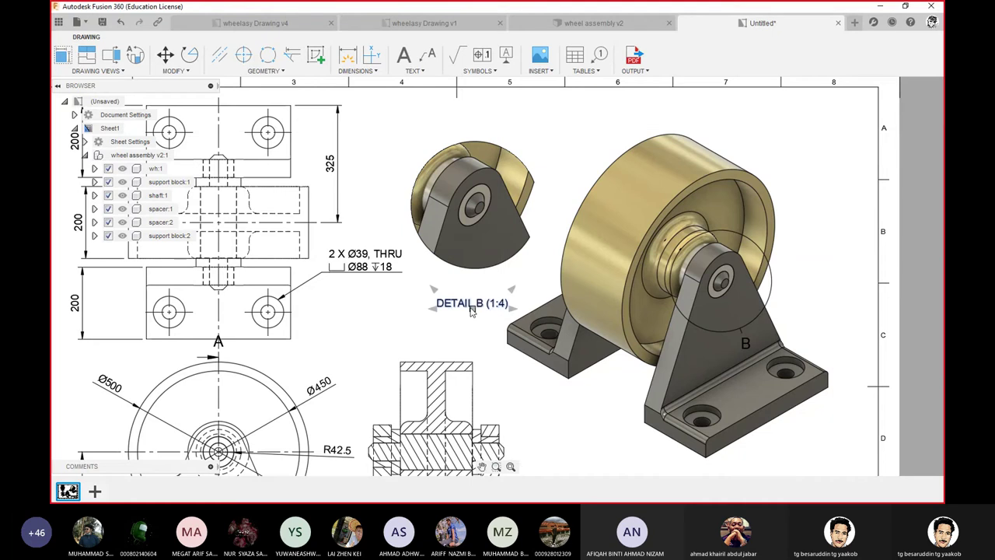
{"action": "left_click_drag", "start_coordinate": [472, 309], "coordinate": [466, 295]}
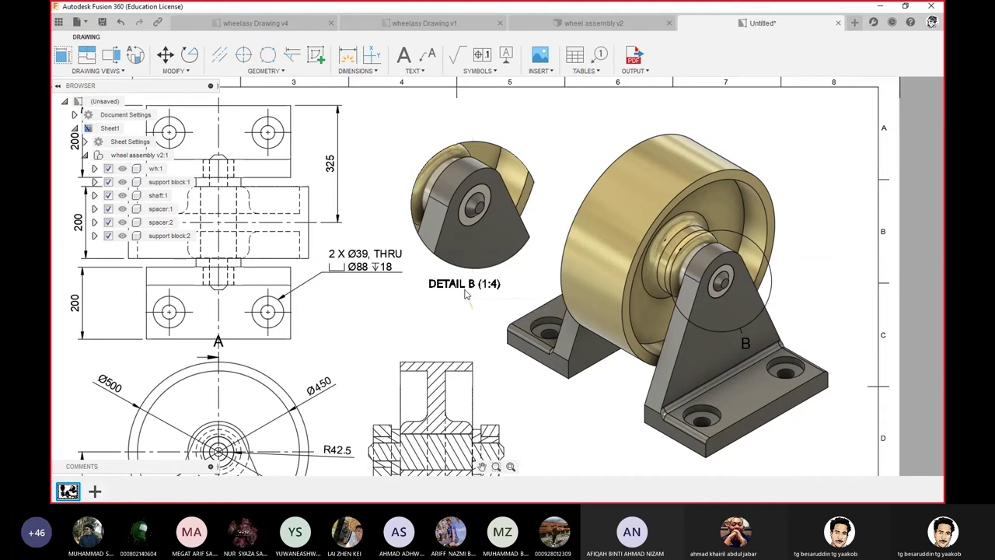
{"action": "scroll", "coordinate": [463, 322], "scroll_direction": "up", "scroll_amount": 1}
- Set the SECTION A-A (1:6) label text height to 3.5 mm
{"action": "scroll", "coordinate": [461, 320], "scroll_direction": "down", "scroll_amount": 3}
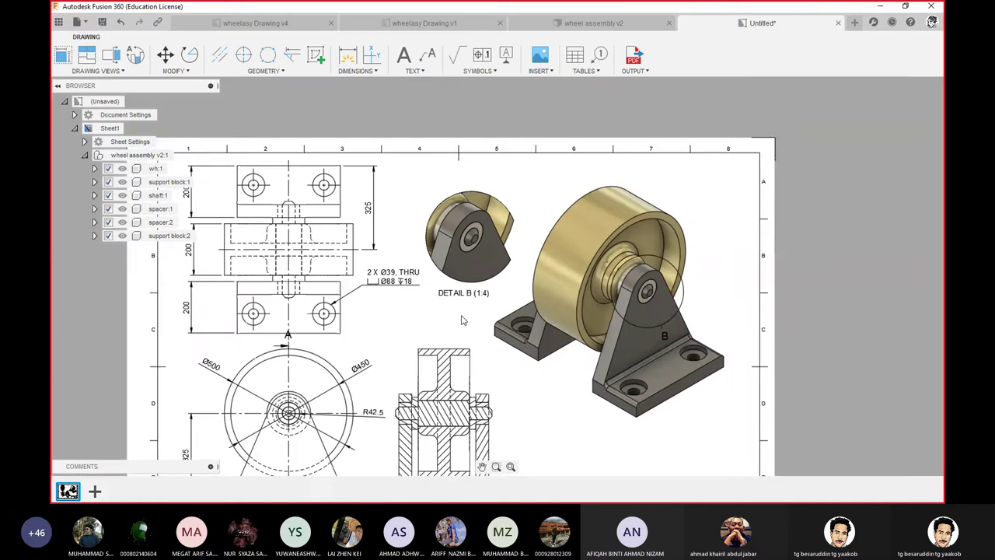
{"action": "scroll", "coordinate": [462, 319], "scroll_direction": "down", "scroll_amount": 1}
{"action": "middle_click_drag", "start_coordinate": [450, 298], "coordinate": [464, 241]}
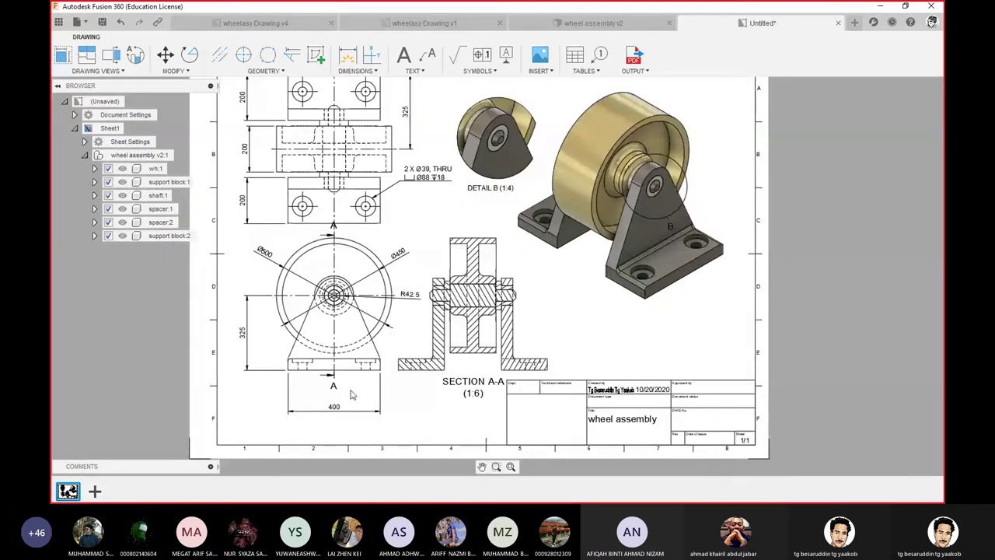
{"action": "double_click", "coordinate": [464, 391]}
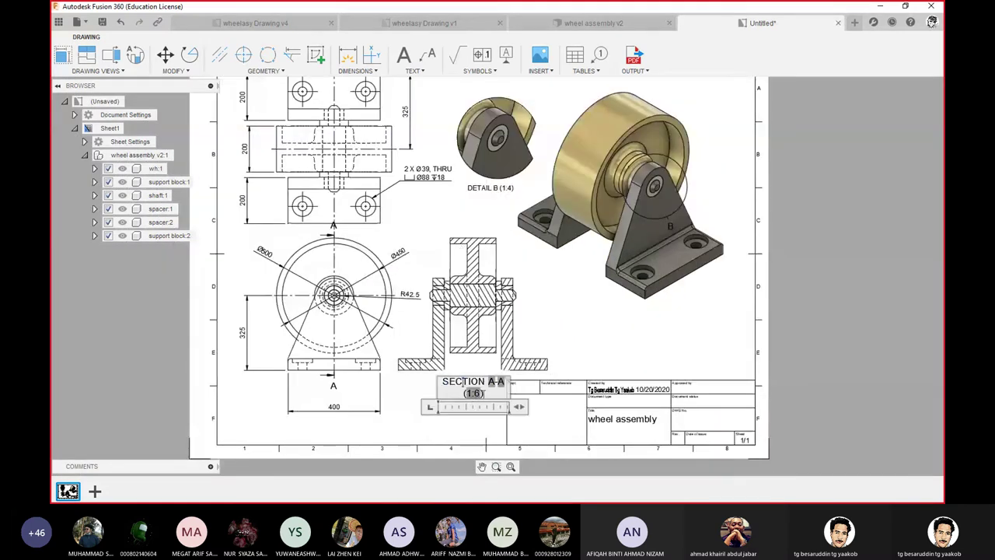
{"action": "key", "text": "ctrl+a"}
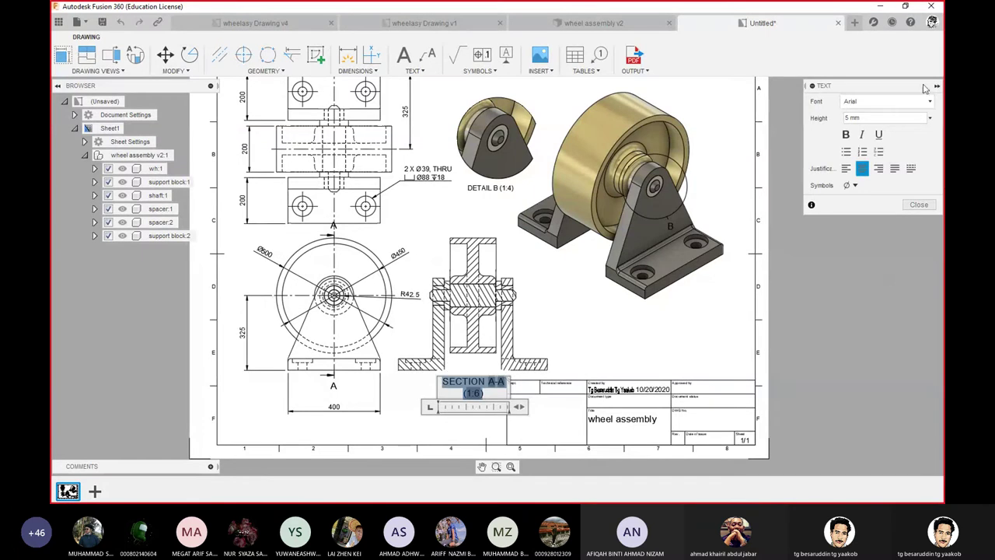
{"action": "left_click", "coordinate": [929, 118]}
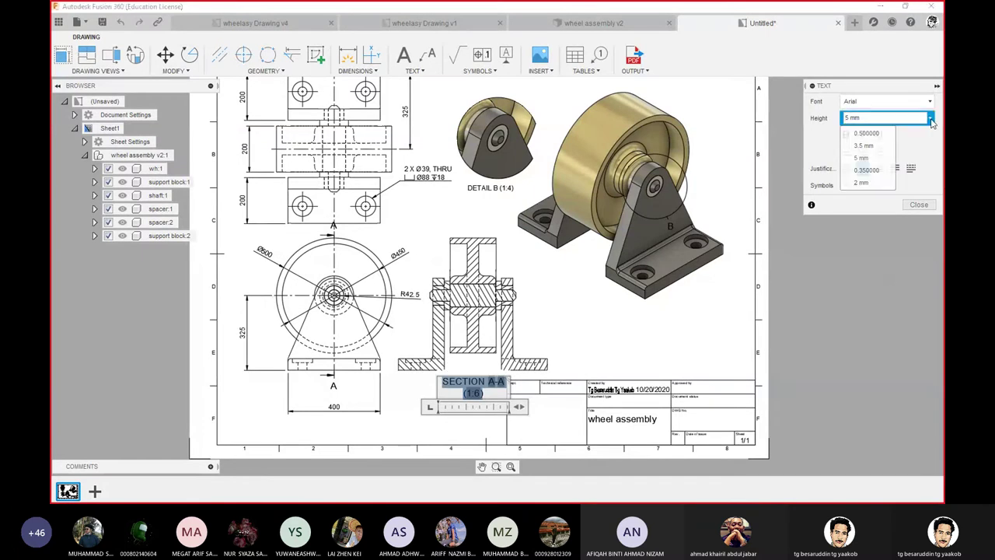
{"action": "left_click", "coordinate": [873, 146]}
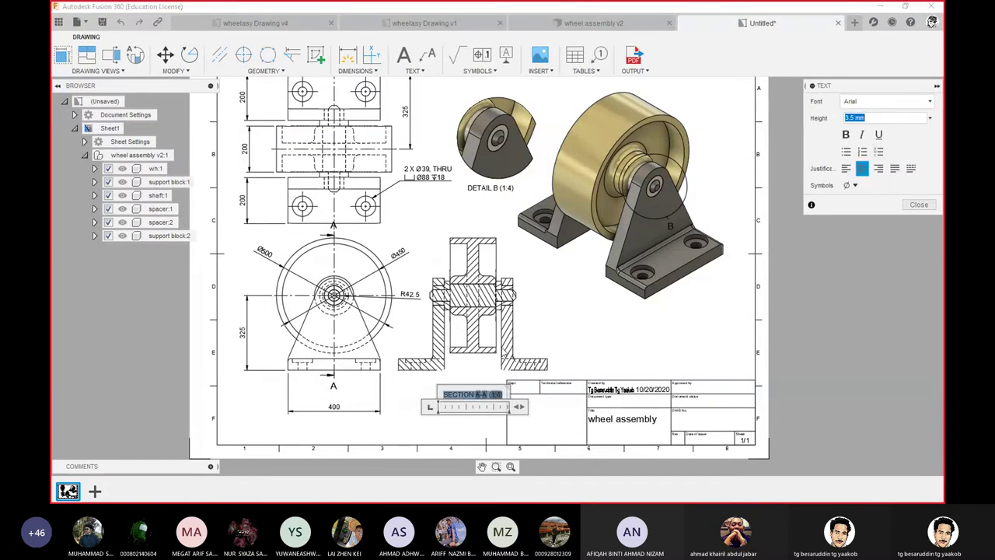
{"action": "left_click", "coordinate": [919, 205]}
- Move the SECTION A-A label up closer beneath the section view
{"action": "left_click", "coordinate": [471, 397]}
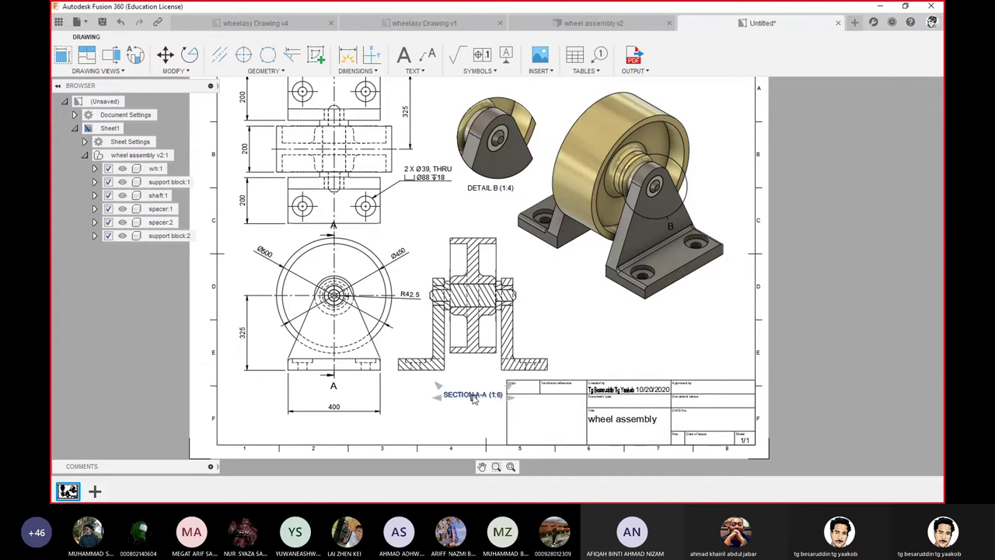
{"action": "left_click_drag", "start_coordinate": [474, 398], "coordinate": [465, 387]}
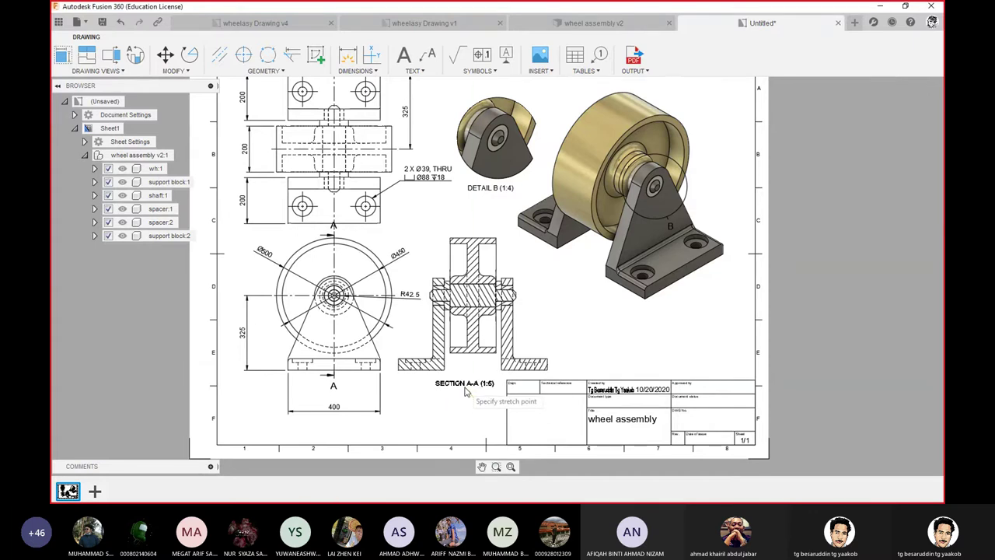
{"action": "left_click", "coordinate": [463, 410]}
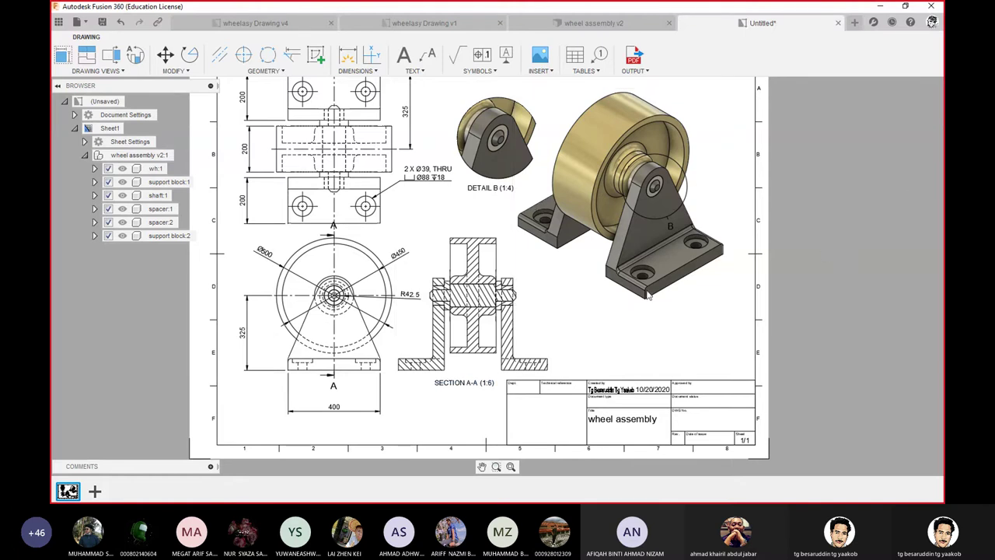
{"action": "scroll", "coordinate": [675, 200], "scroll_direction": "down", "scroll_amount": 1}
{"action": "scroll", "coordinate": [591, 222], "scroll_direction": "down", "scroll_amount": 1}
{"action": "scroll", "coordinate": [530, 241], "scroll_direction": "down", "scroll_amount": 1}
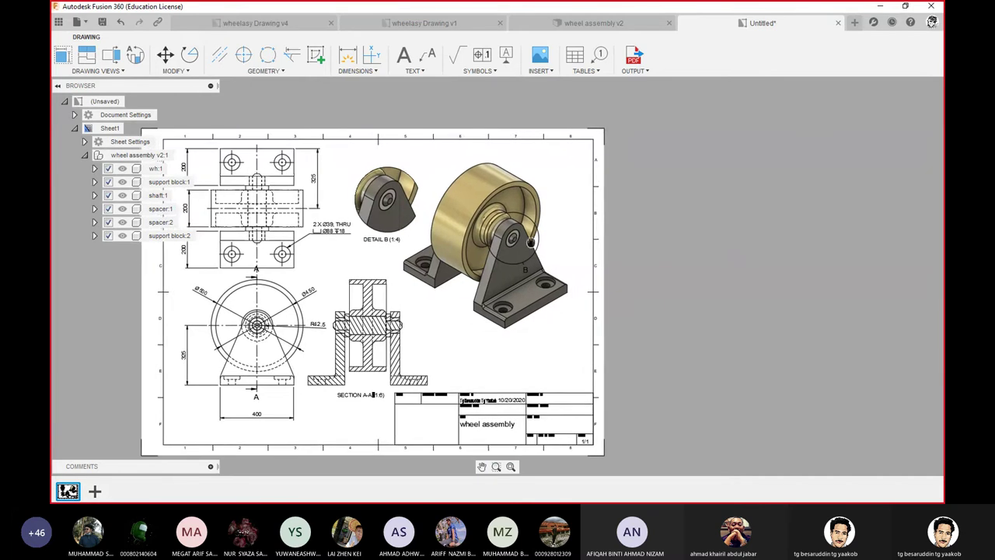
{"action": "middle_click_drag", "start_coordinate": [530, 242], "coordinate": [540, 235]}
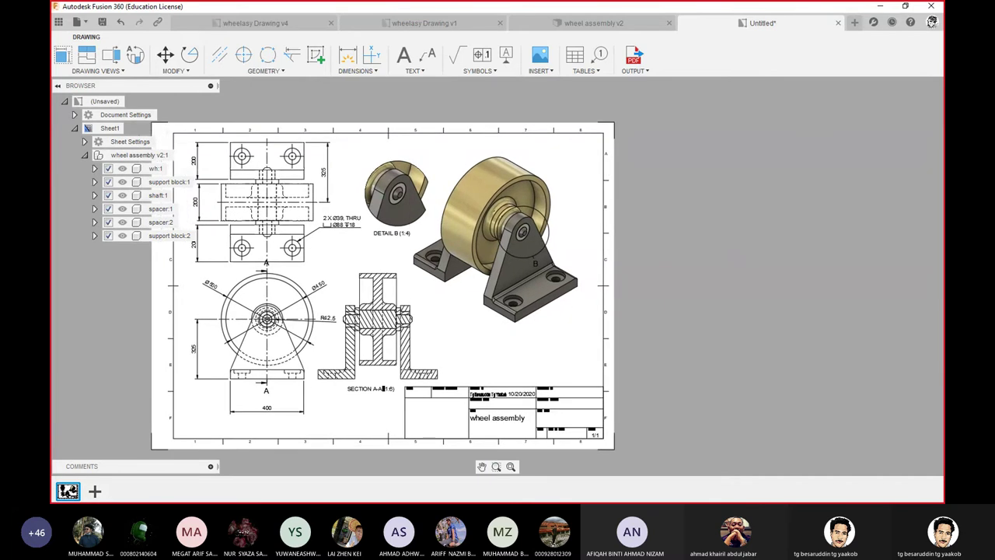
- Add balloon 1 on the wheel and balloon 2 on the support block
{"action": "left_click", "coordinate": [605, 59]}
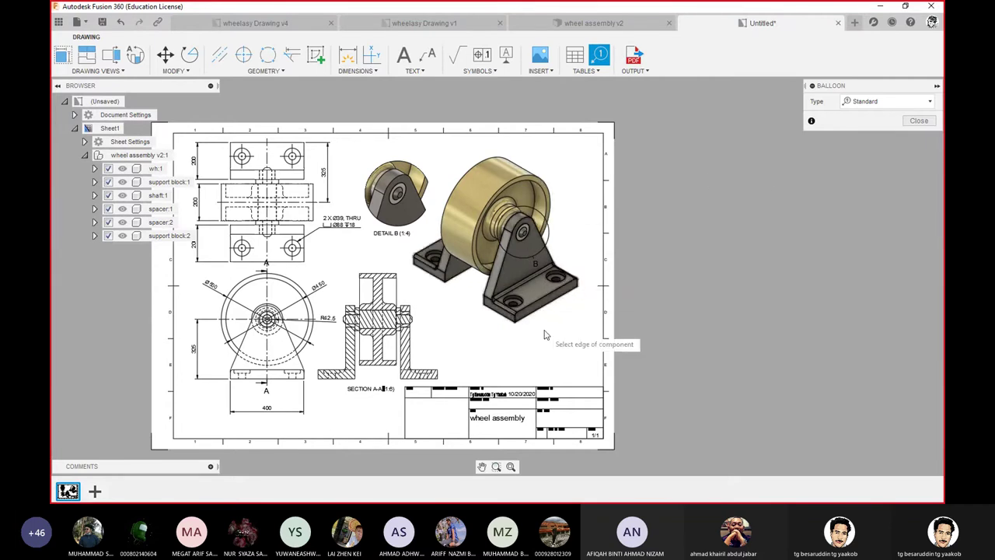
{"action": "scroll", "coordinate": [507, 286], "scroll_direction": "up", "scroll_amount": 1}
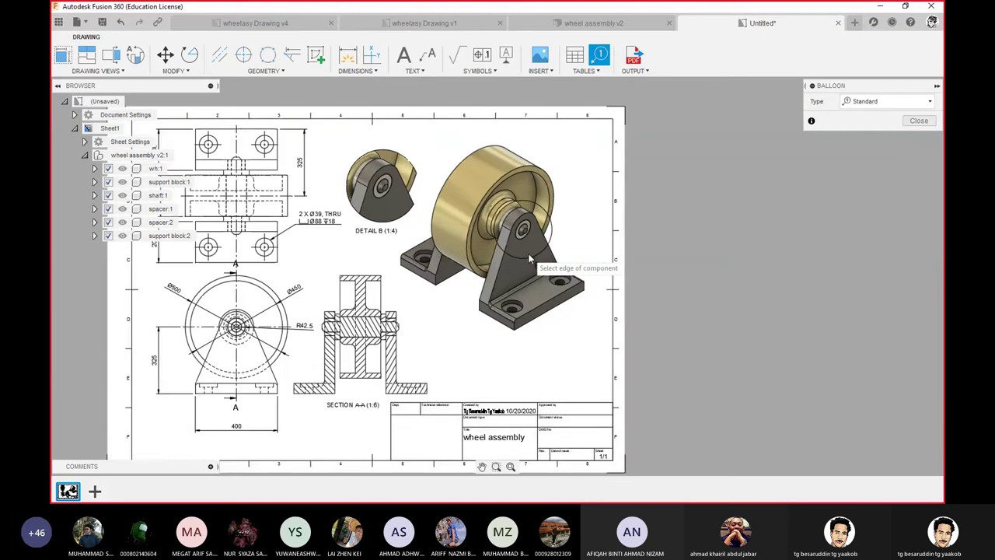
{"action": "scroll", "coordinate": [513, 256], "scroll_direction": "up", "scroll_amount": 1}
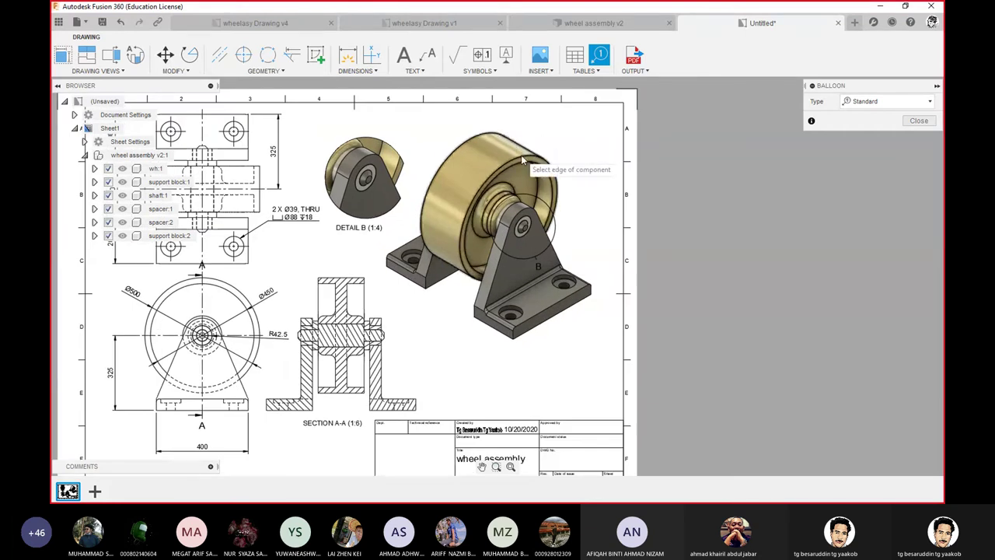
{"action": "left_click", "coordinate": [484, 138]}
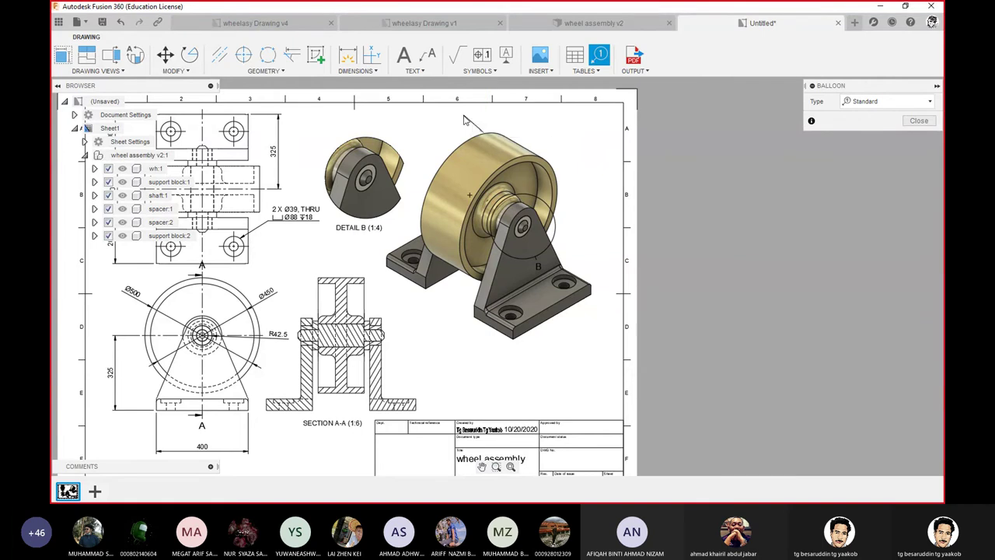
{"action": "left_click", "coordinate": [464, 118]}
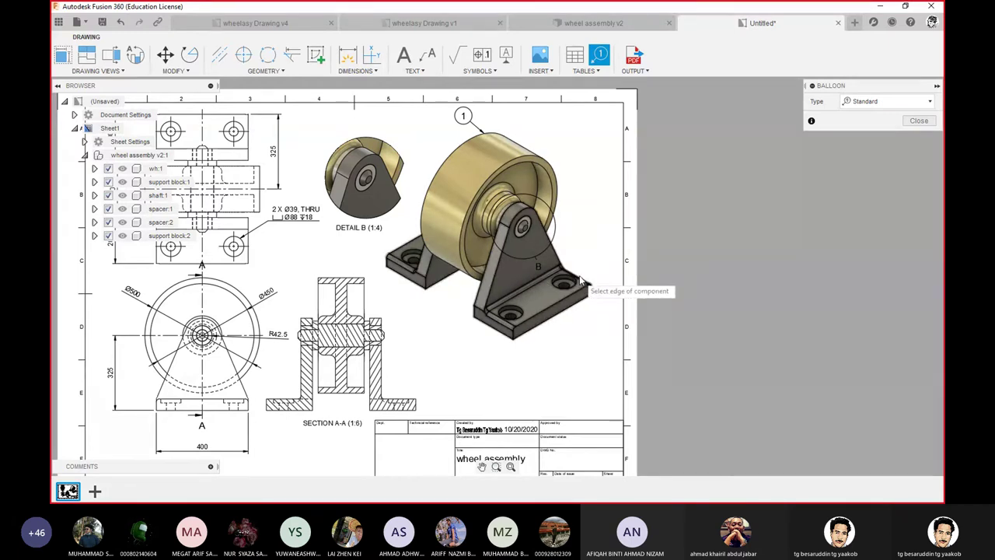
{"action": "left_click", "coordinate": [561, 257]}
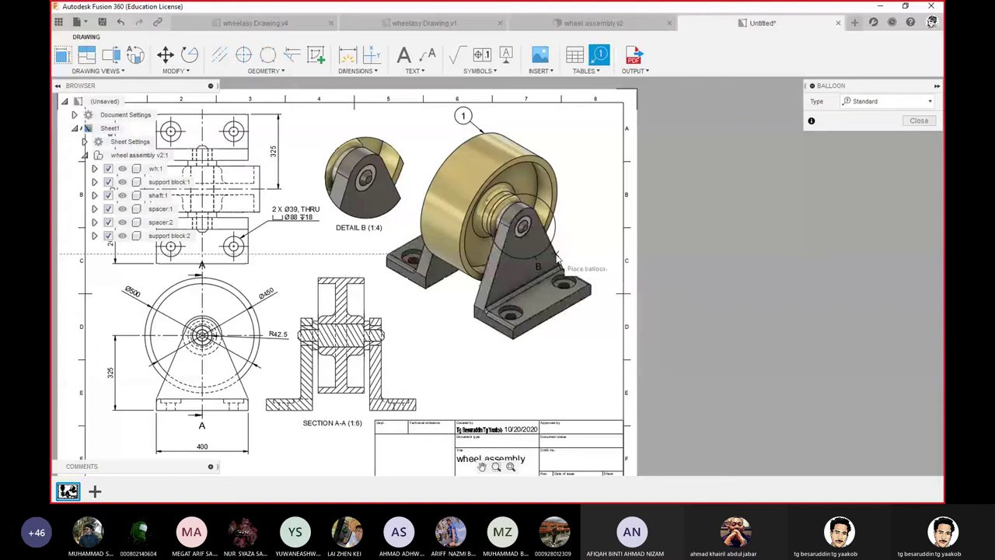
{"action": "left_click", "coordinate": [603, 193]}
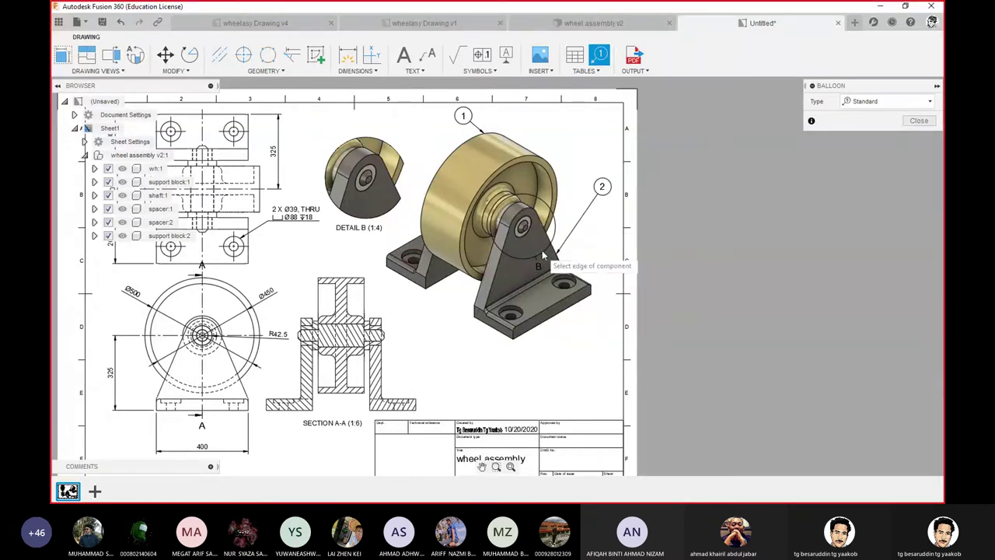
{"action": "scroll", "coordinate": [542, 249], "scroll_direction": "up", "scroll_amount": 2}
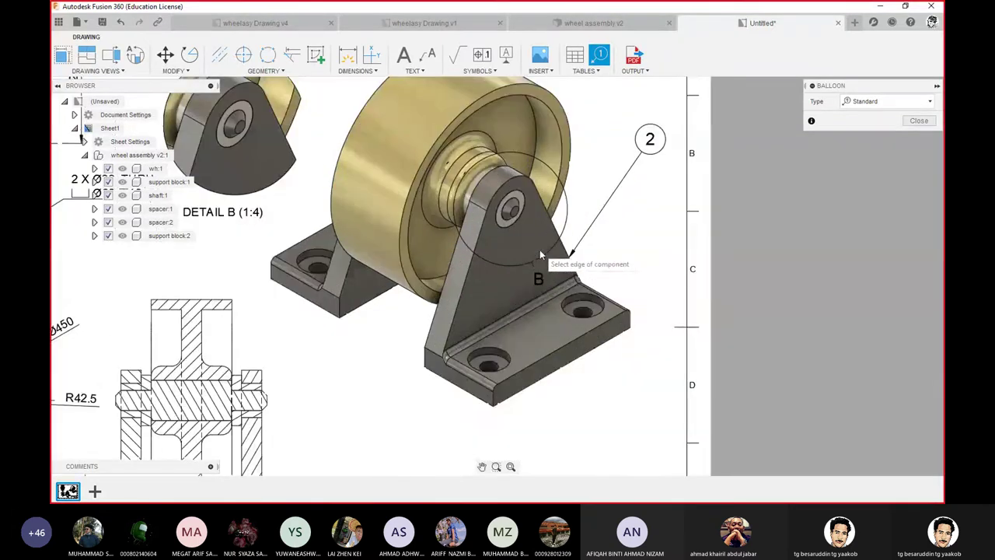
- Add balloon 3 and another balloon 2 with leaders on the shaft hole edge above the hub
{"action": "left_click", "coordinate": [512, 209]}
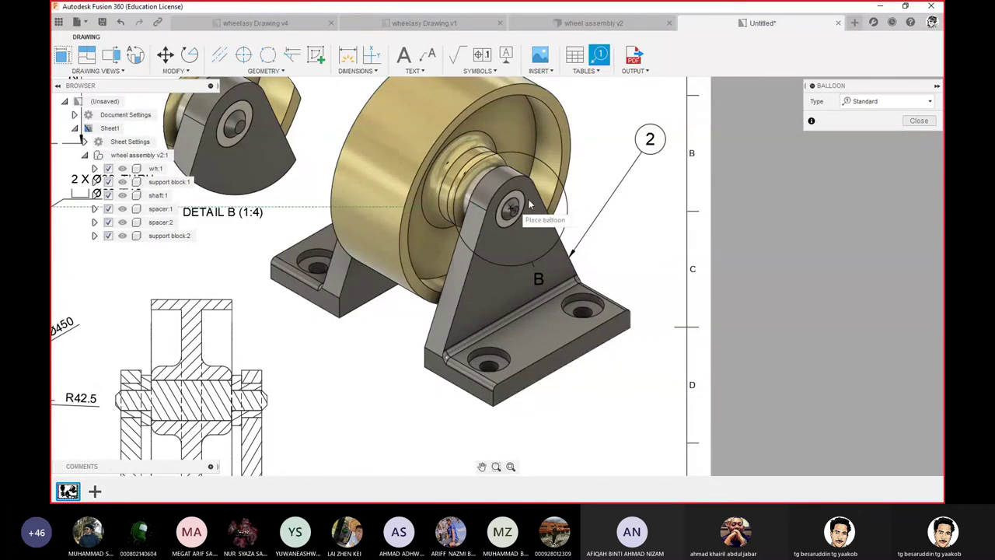
{"action": "left_click", "coordinate": [616, 131]}
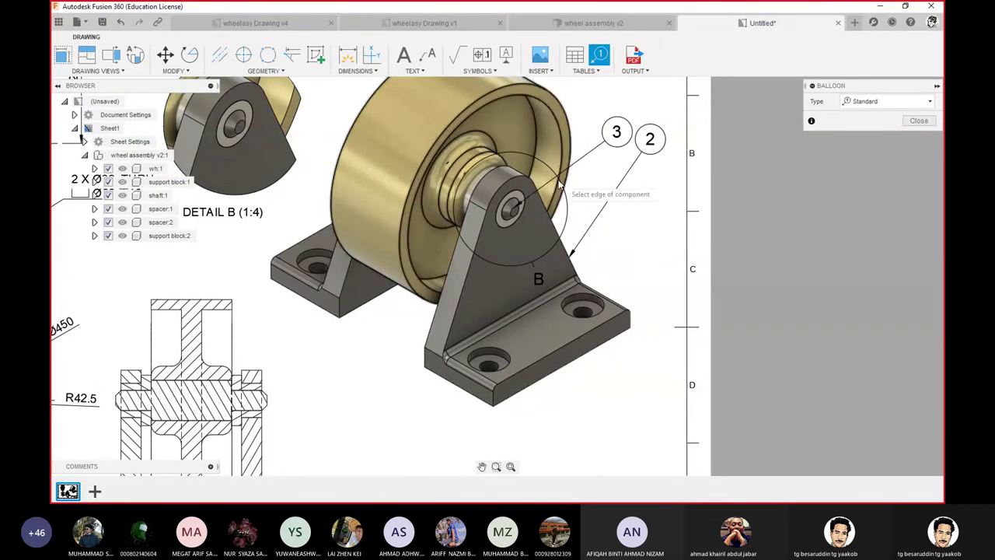
{"action": "left_click", "coordinate": [521, 196]}
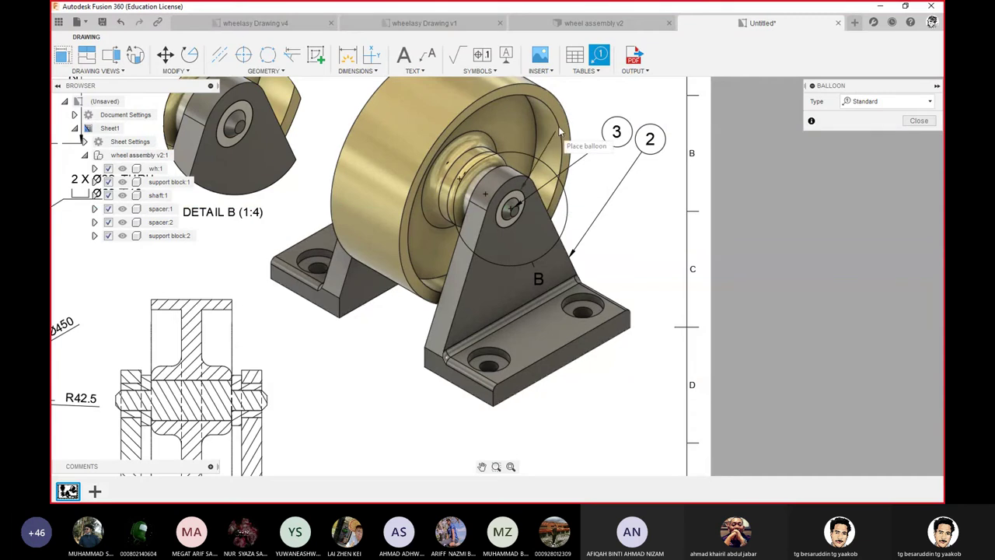
{"action": "left_click", "coordinate": [584, 95]}
{"action": "scroll", "coordinate": [601, 174], "scroll_direction": "down", "scroll_amount": 2}
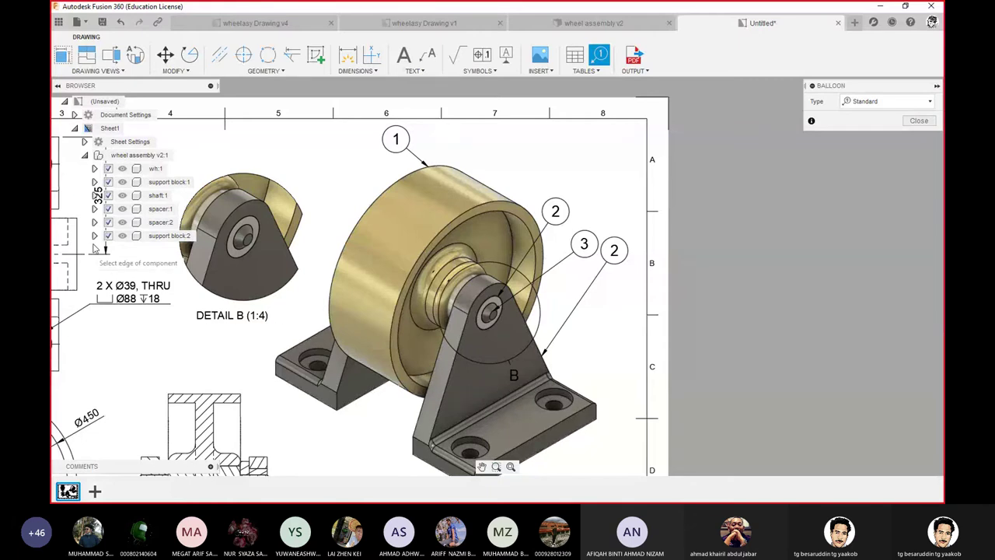
- Hide support block:2 and support block:1 in the browser to expose the shaft
{"action": "left_click", "coordinate": [124, 238]}
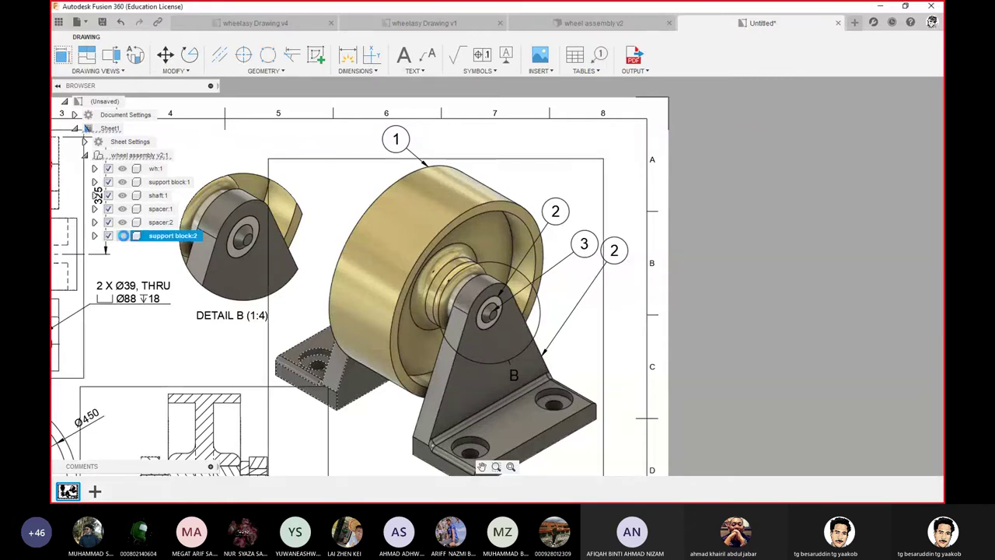
{"action": "left_click", "coordinate": [123, 236]}
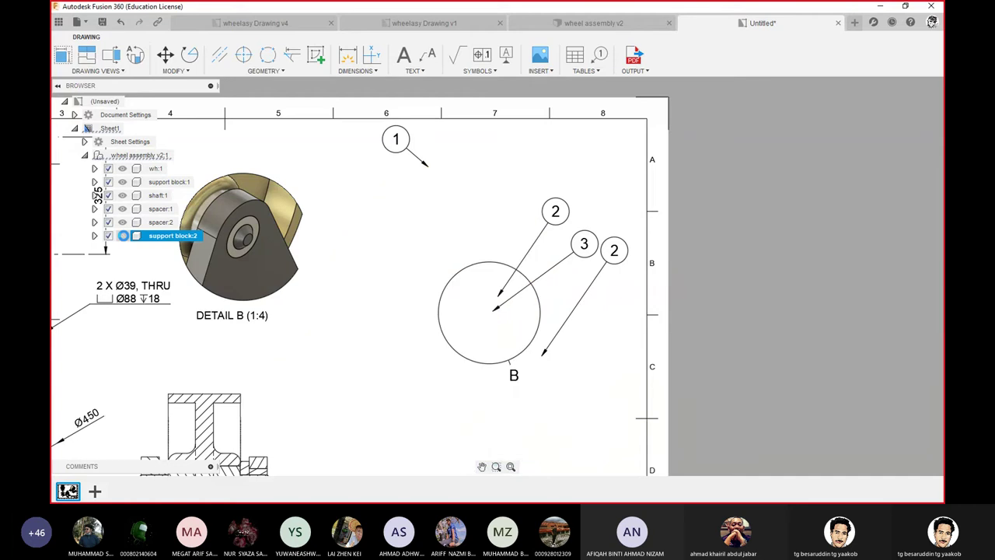
{"action": "left_click", "coordinate": [122, 182]}
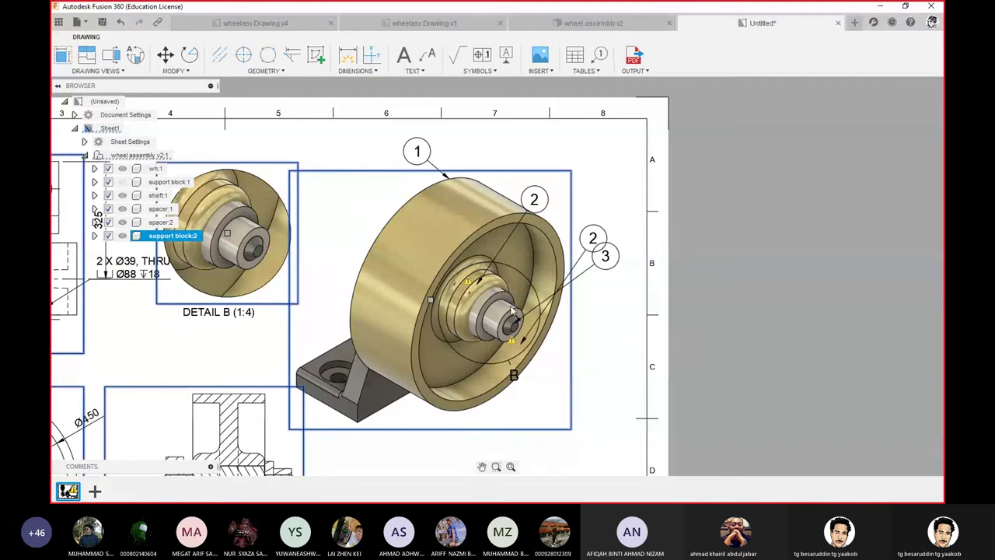
{"action": "scroll", "coordinate": [510, 318], "scroll_direction": "up", "scroll_amount": 2}
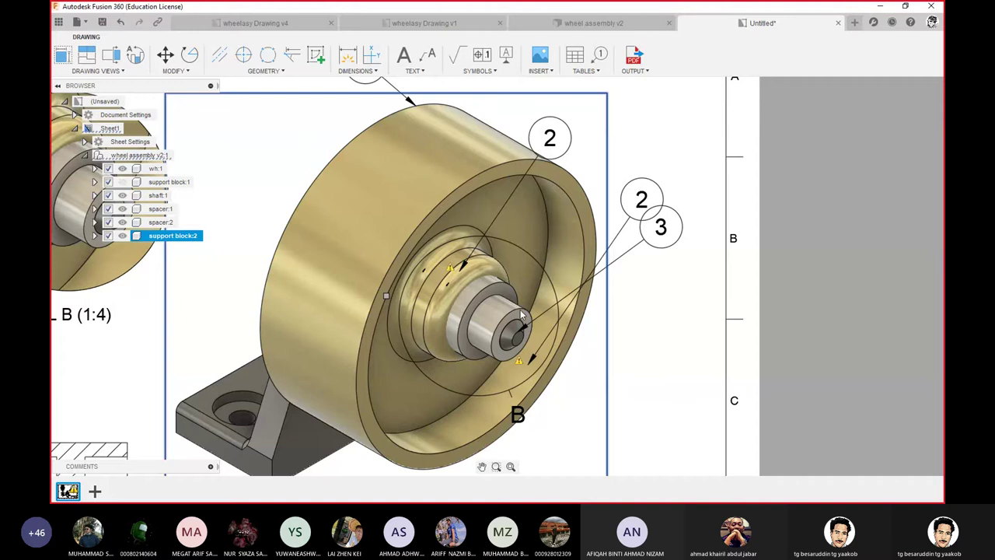
- Attach balloon 4 to the shaft edge and place it above the hub
{"action": "left_click", "coordinate": [599, 55]}
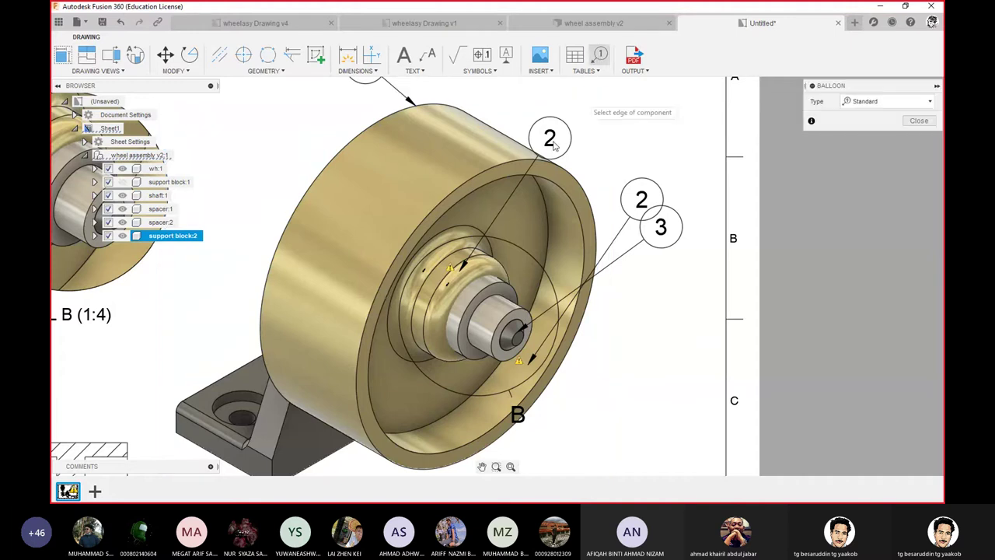
{"action": "left_click", "coordinate": [515, 330]}
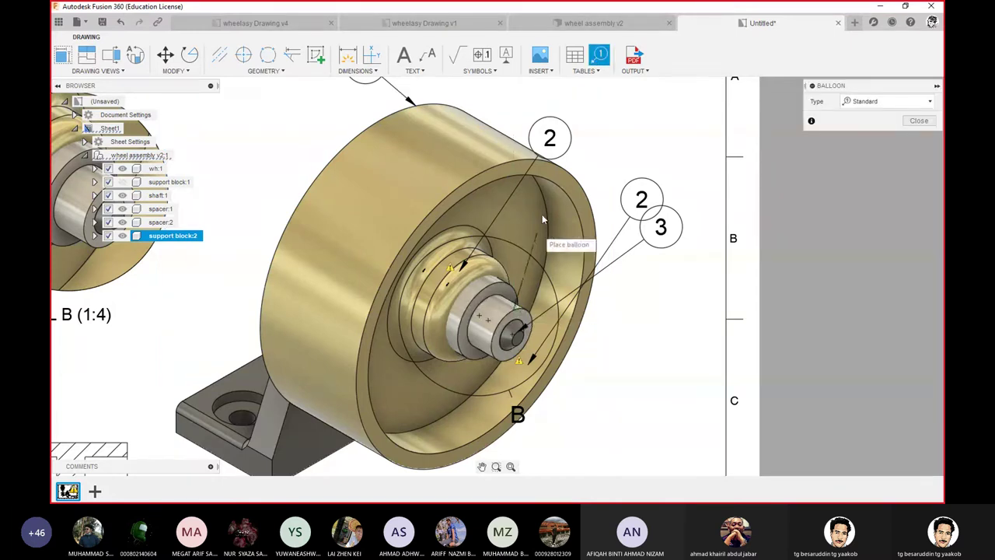
{"action": "left_click", "coordinate": [620, 114]}
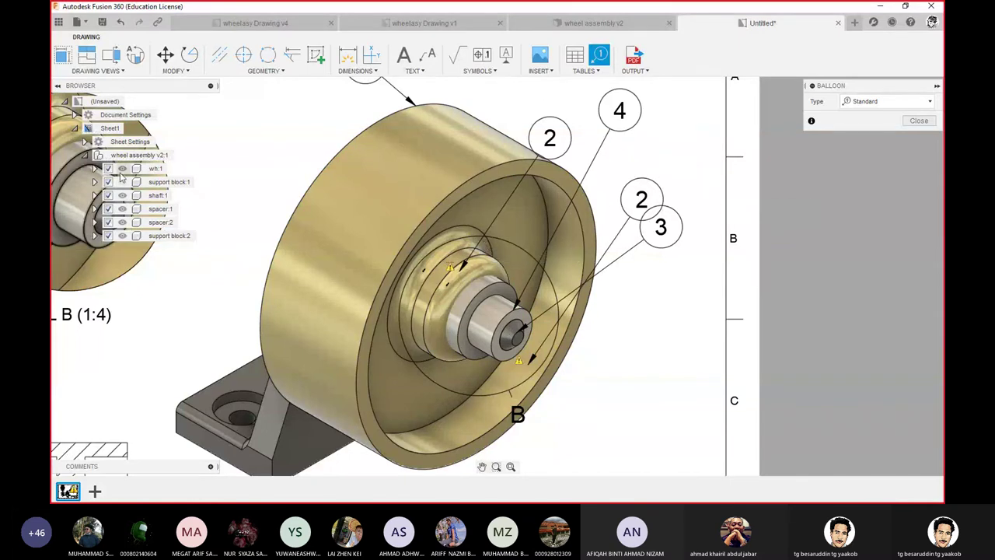
{"action": "key", "text": "Escape"}
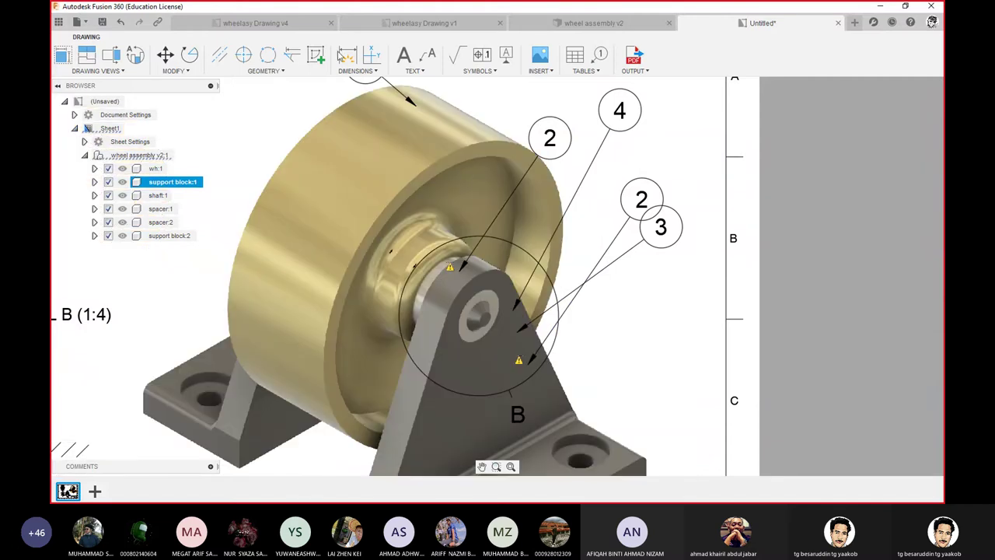
- Delete the duplicate balloon 2 beside balloon 3
{"action": "scroll", "coordinate": [464, 262], "scroll_direction": "down", "scroll_amount": 3}
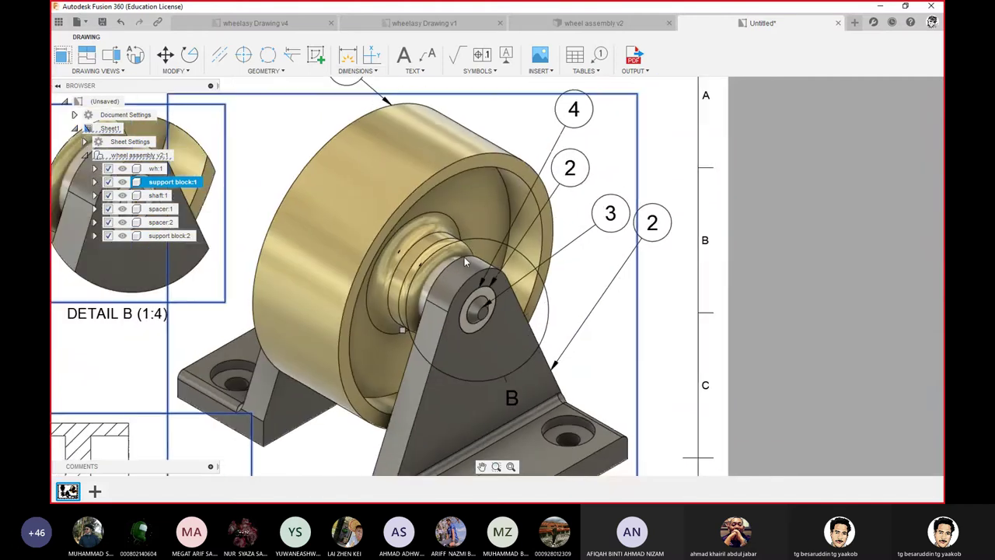
{"action": "scroll", "coordinate": [469, 254], "scroll_direction": "down", "scroll_amount": 2}
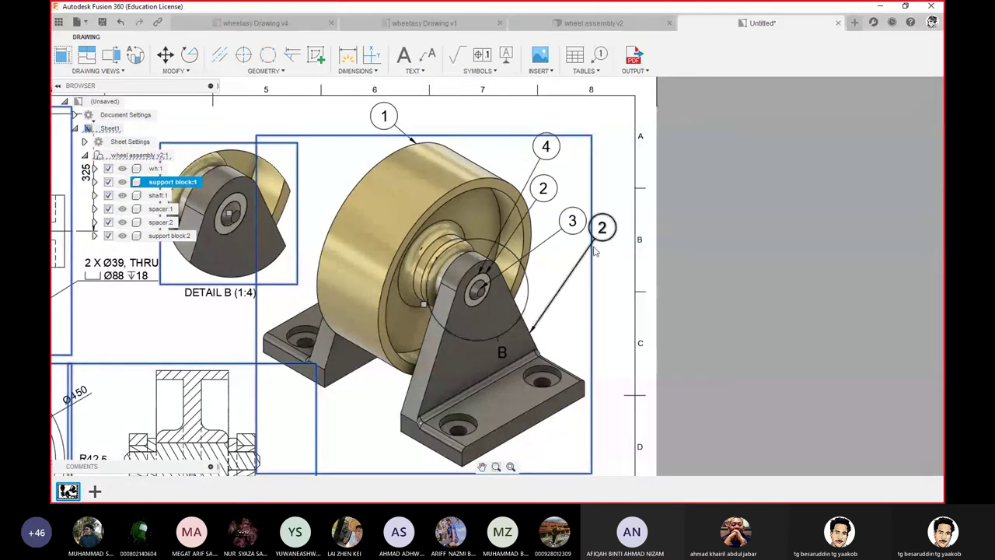
{"action": "left_click", "coordinate": [545, 198]}
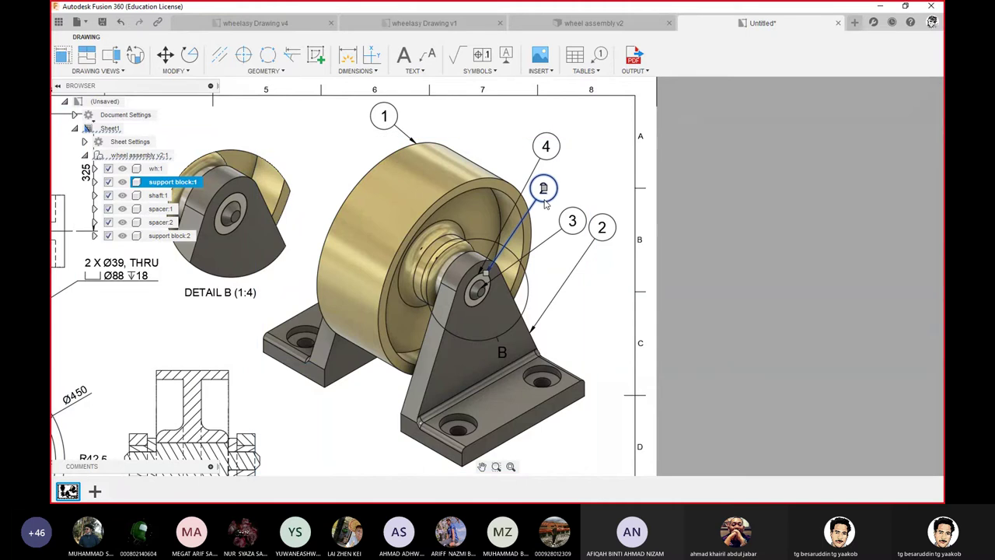
{"action": "key", "text": "Delete"}
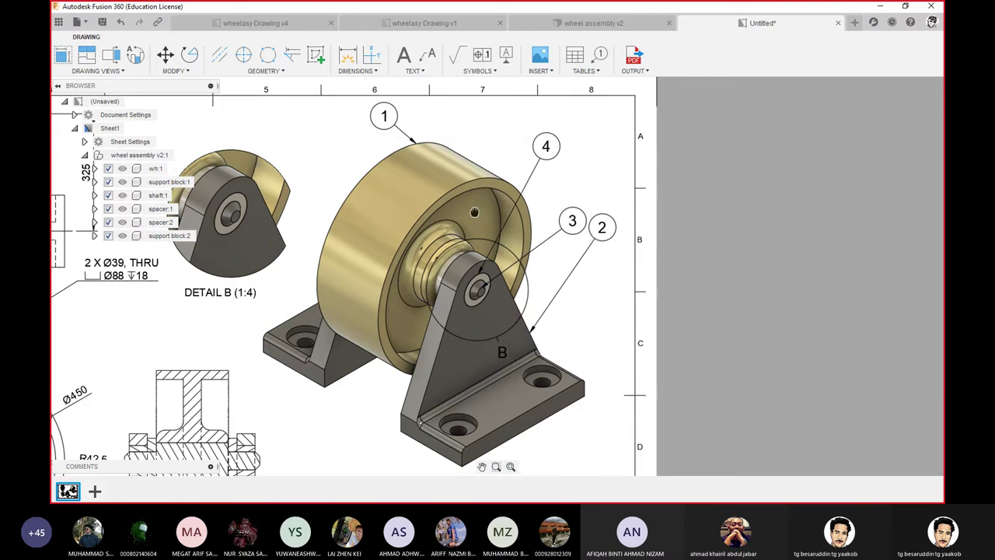
- Move balloon 2 up to the view's top-right and balloon 4 above the wheel
{"action": "mouse_move", "coordinate": [474, 211]}
{"action": "middle_mouse_down"}
{"action": "mouse_move", "coordinate": [498, 247]}
{"action": "mouse_move", "coordinate": [572, 284]}
{"action": "middle_mouse_up"}
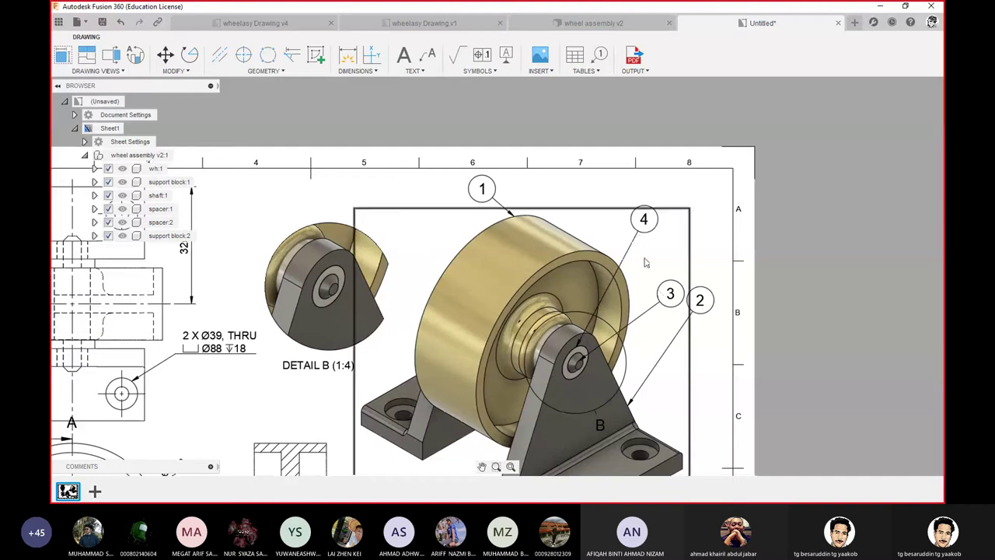
{"action": "left_click", "coordinate": [642, 221]}
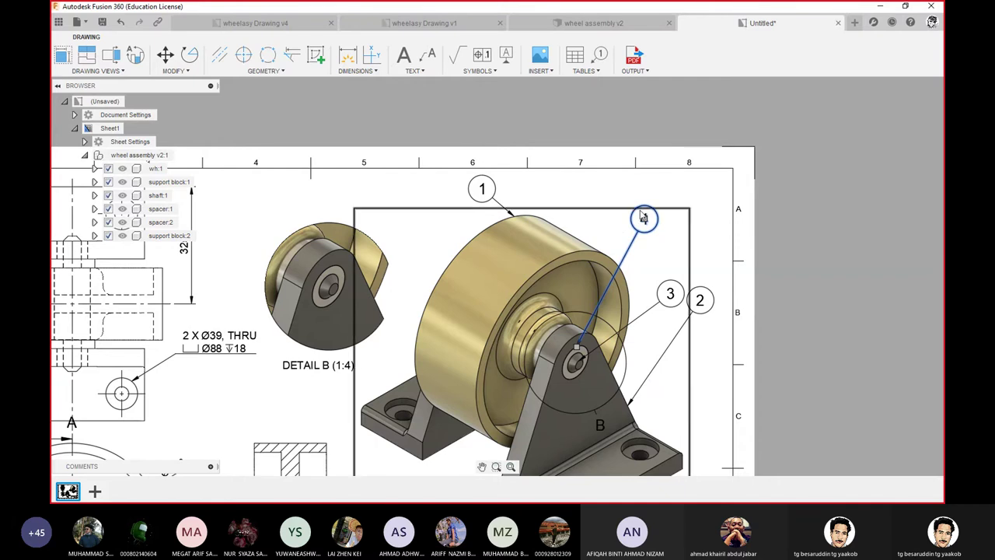
{"action": "left_click", "coordinate": [702, 300]}
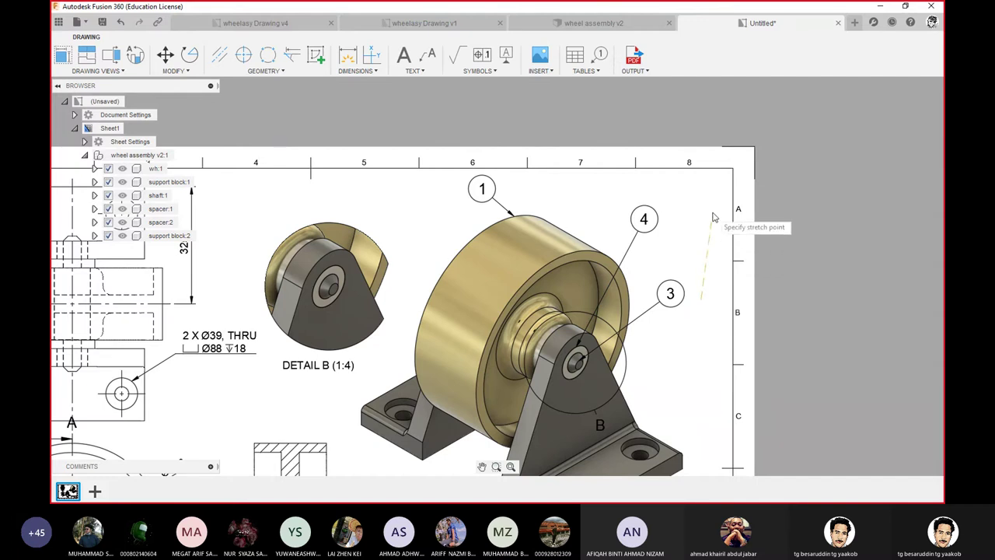
{"action": "left_click_drag", "start_coordinate": [699, 300], "coordinate": [712, 192]}
{"action": "left_click", "coordinate": [645, 220]}
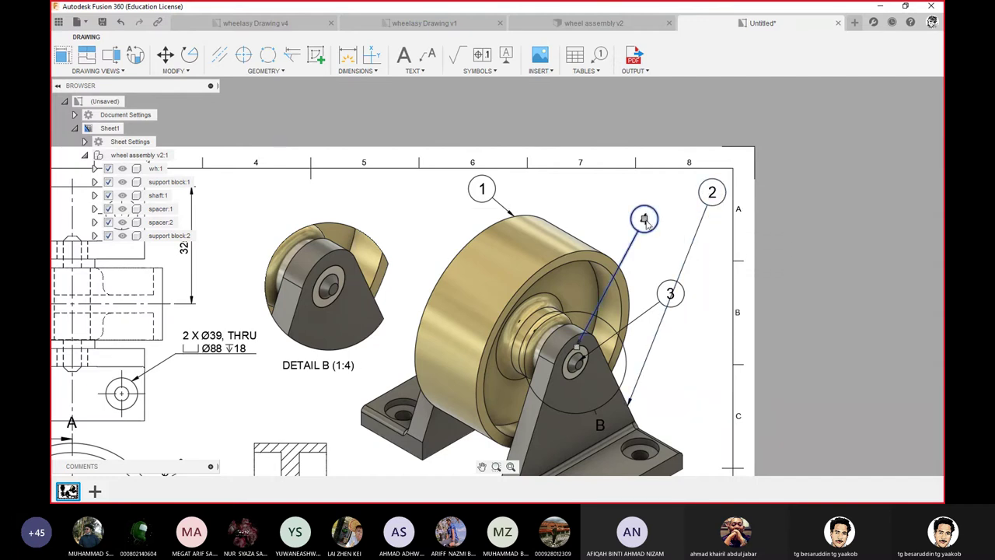
{"action": "left_click", "coordinate": [578, 190]}
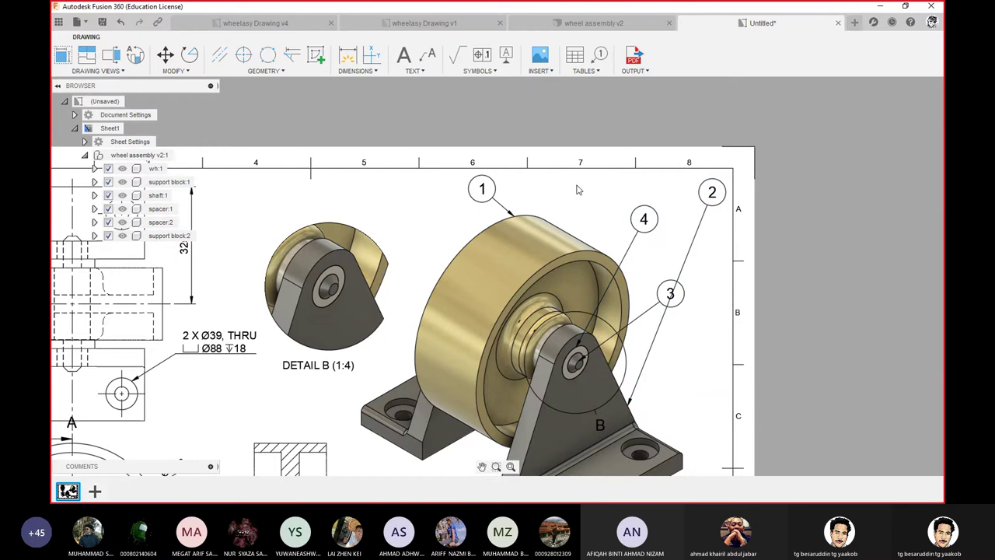
{"action": "left_click", "coordinate": [644, 219]}
{"action": "left_click", "coordinate": [643, 218]}
{"action": "left_click", "coordinate": [568, 193]}
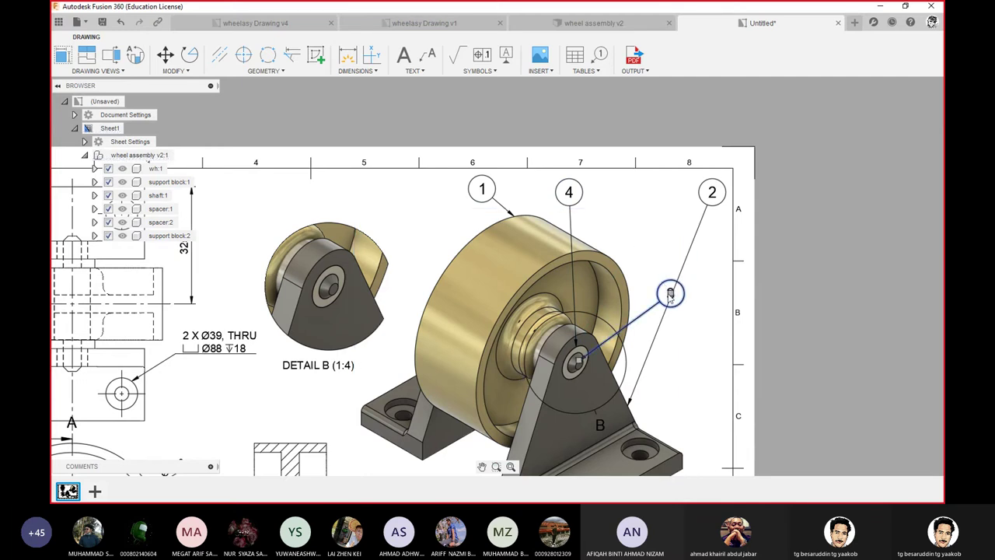
- Move balloon 3 up and left, then select balloons 1, 4, 3 and 2 together
{"action": "left_click_drag", "start_coordinate": [670, 293], "coordinate": [647, 246]}
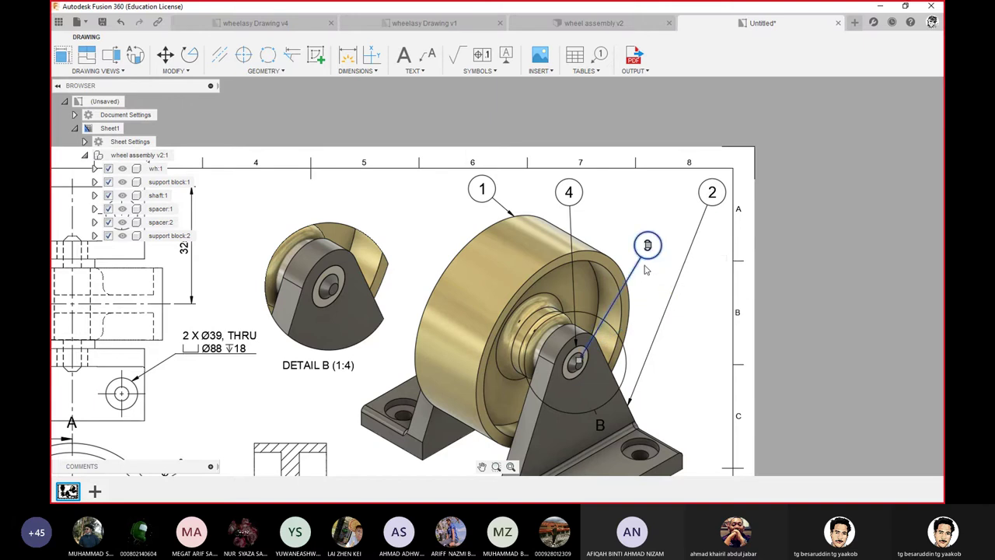
{"action": "left_click", "coordinate": [651, 195]}
{"action": "left_click", "coordinate": [496, 189]}
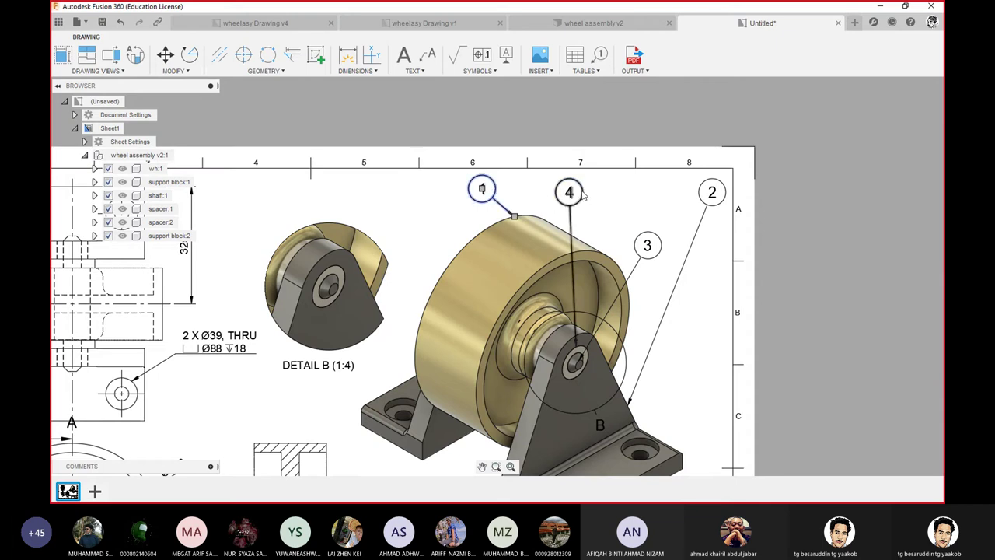
{"action": "left_click", "coordinate": [581, 195], "text": "ctrl"}
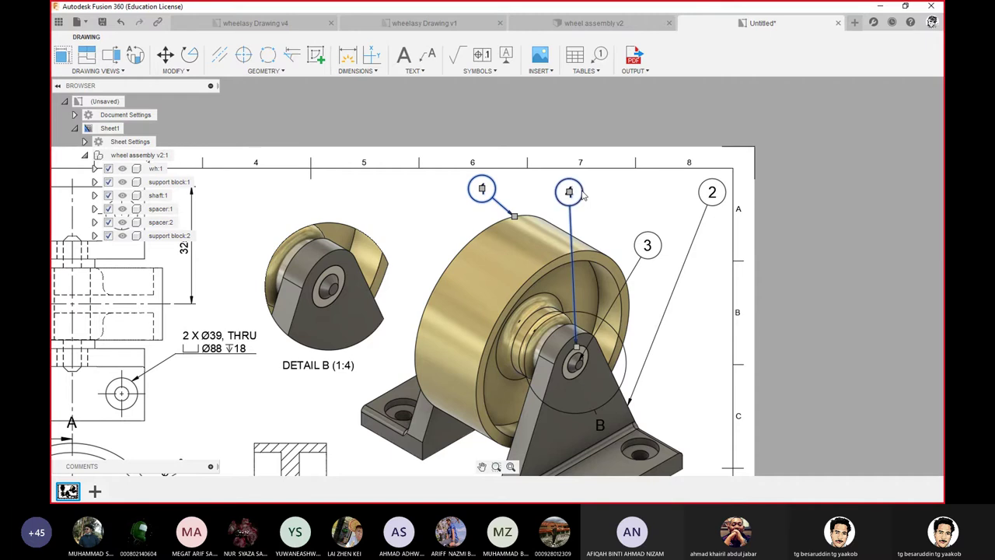
{"action": "left_click", "coordinate": [649, 238], "text": "ctrl"}
{"action": "left_click", "coordinate": [711, 199], "text": "ctrl"}
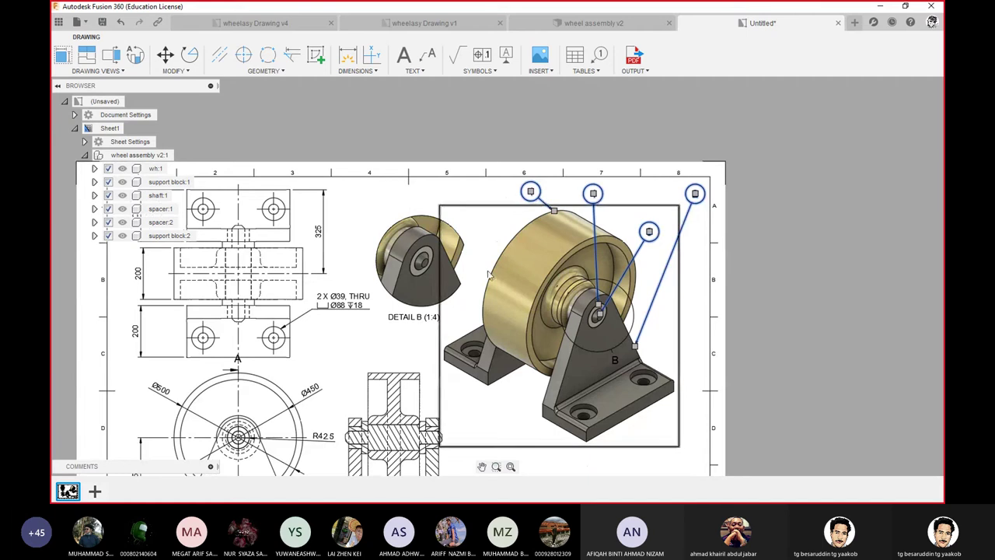
- Try Align Balloons starting from balloon 1, then cancel the attempt
{"action": "left_click", "coordinate": [583, 72]}
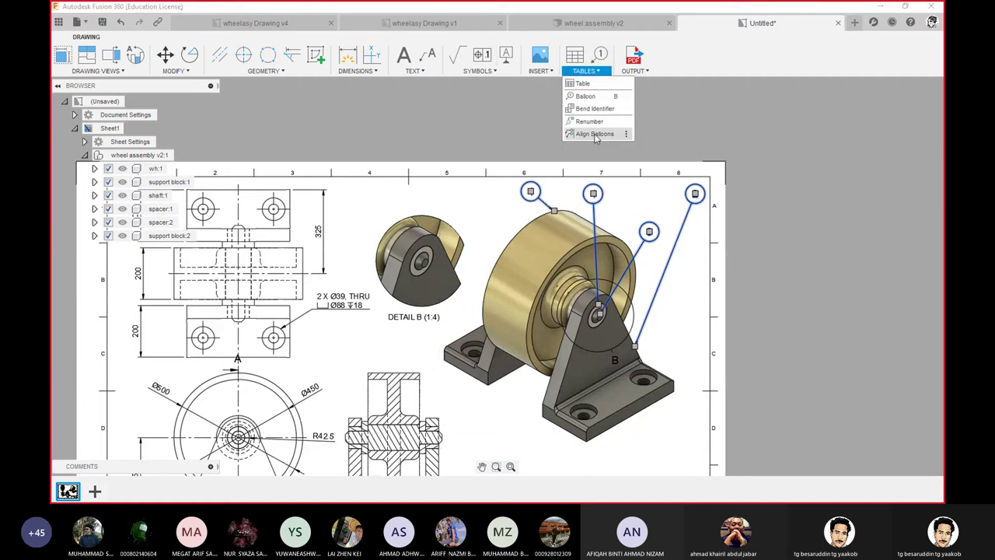
{"action": "left_click", "coordinate": [594, 134]}
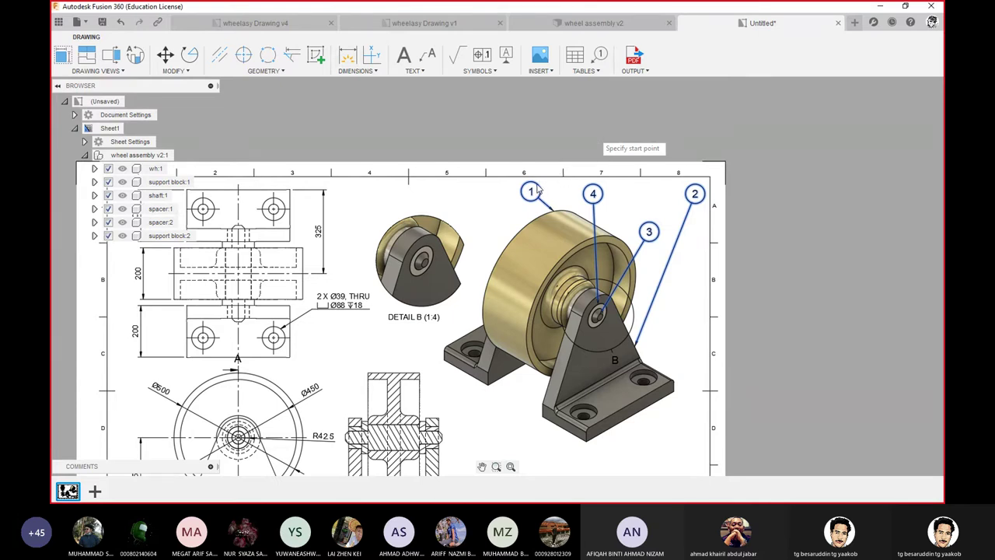
{"action": "left_click", "coordinate": [536, 186]}
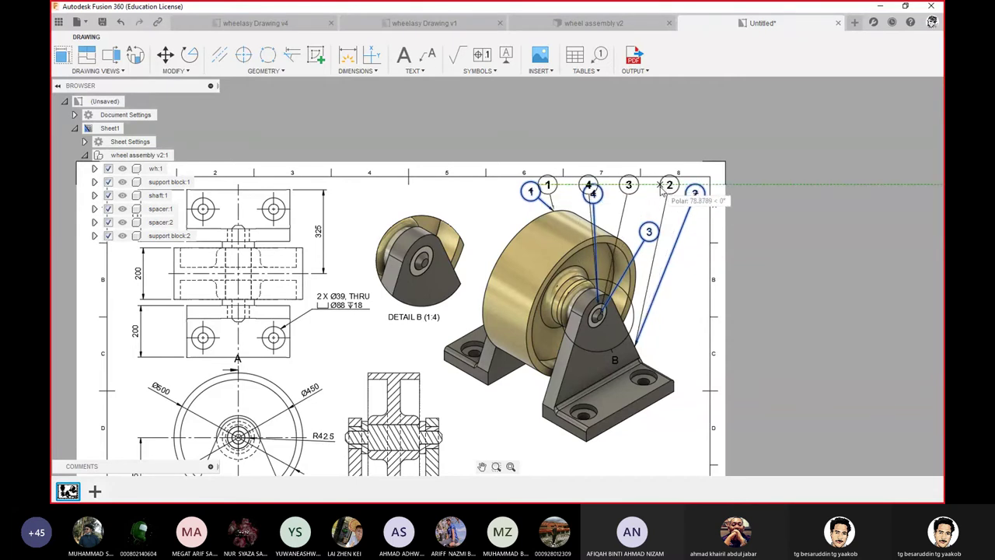
{"action": "key", "text": "Escape"}
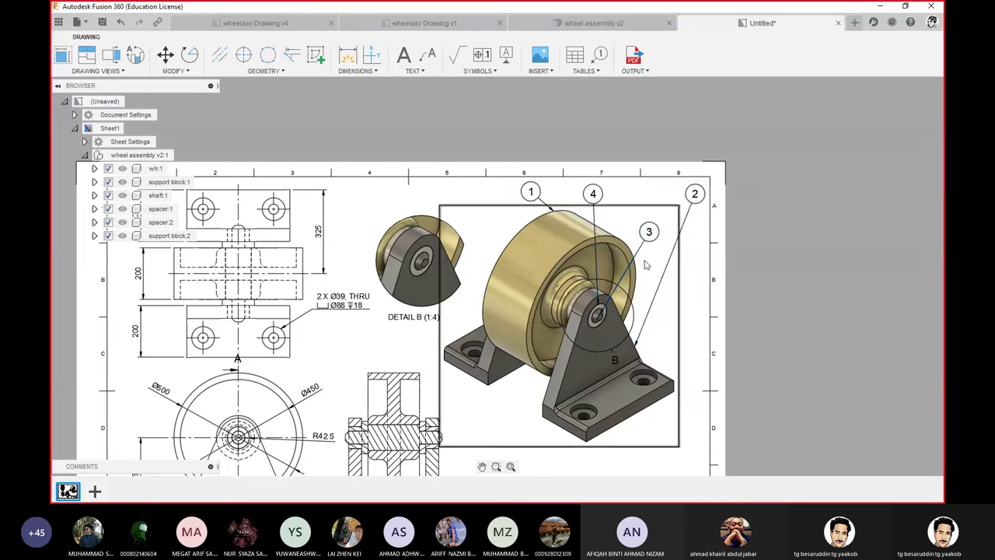
- Select balloons 1–4 and align them horizontally between a start and end point
{"action": "left_click", "coordinate": [695, 196]}
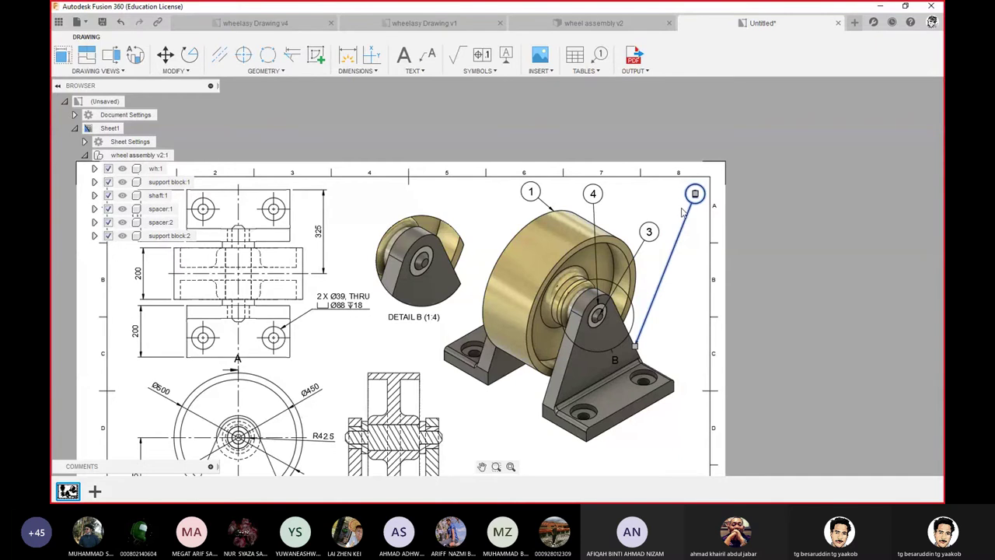
{"action": "left_click", "coordinate": [652, 232], "text": "ctrl"}
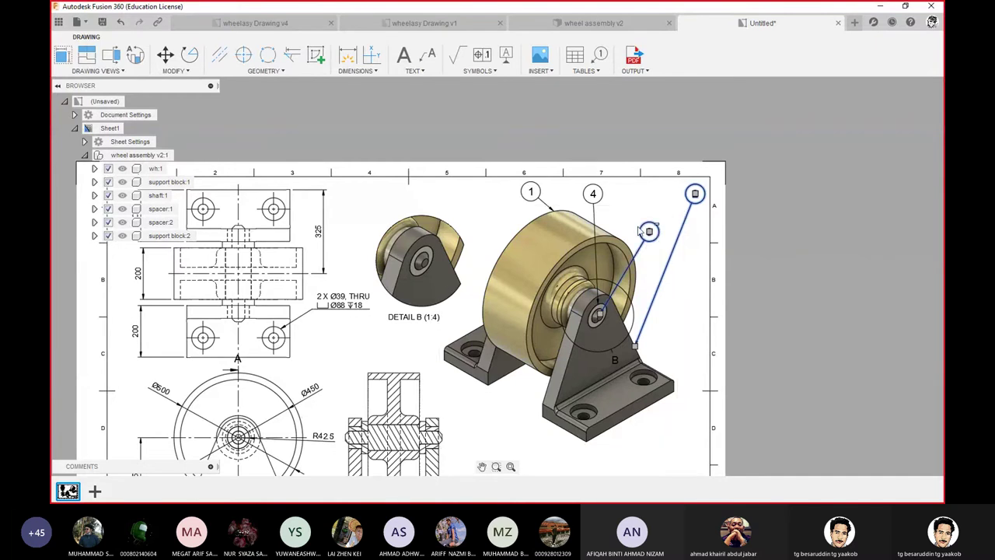
{"action": "left_click", "coordinate": [594, 196], "text": "ctrl"}
{"action": "left_click", "coordinate": [532, 194], "text": "ctrl"}
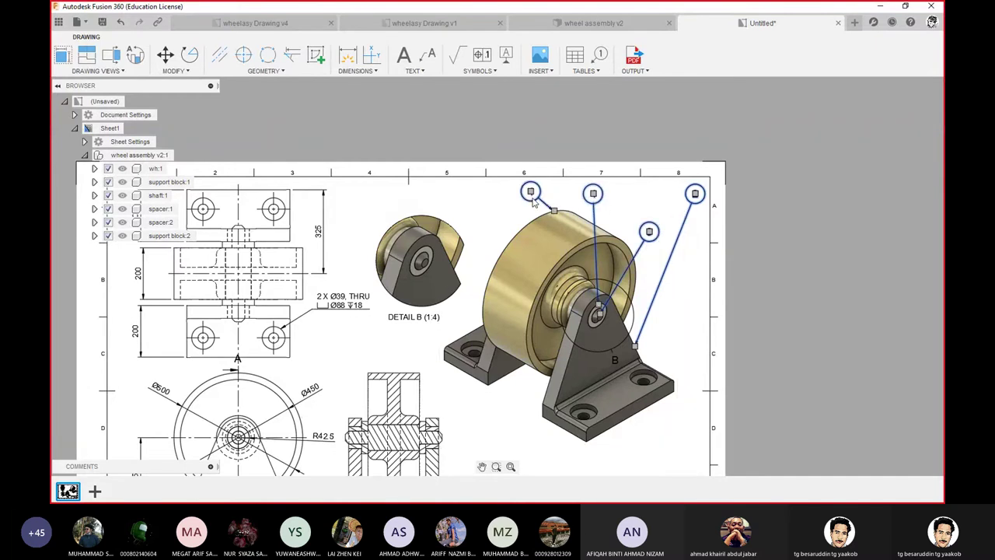
{"action": "left_click", "coordinate": [589, 72]}
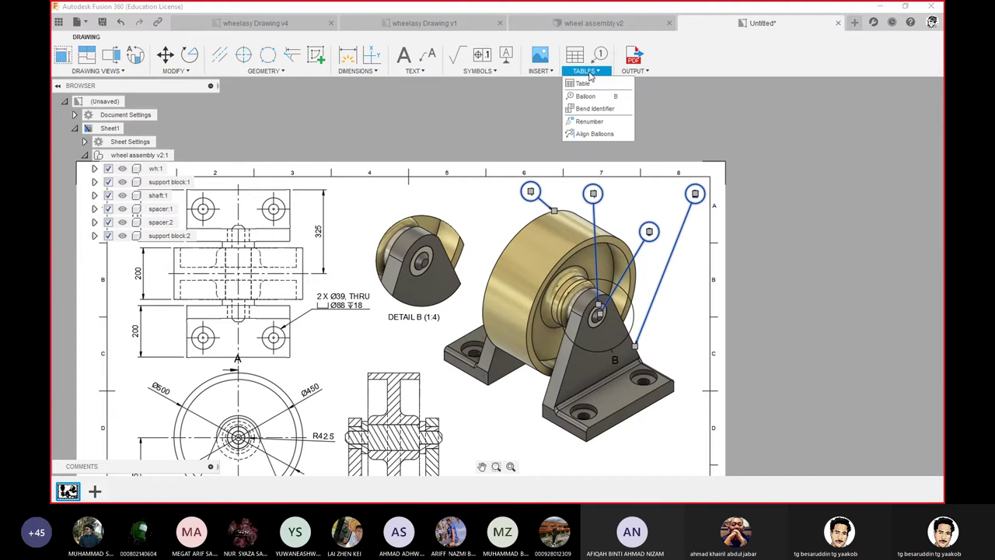
{"action": "left_click", "coordinate": [584, 135]}
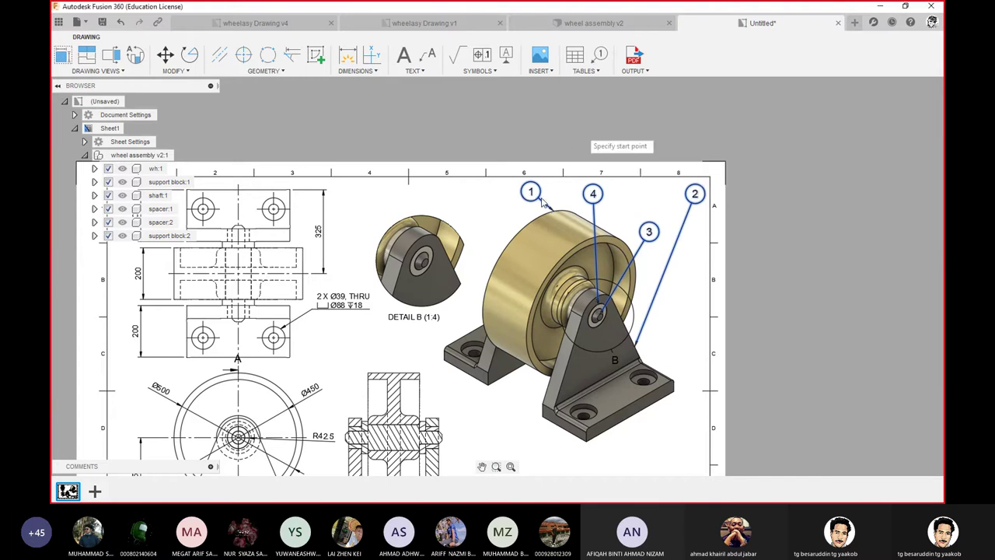
{"action": "left_click", "coordinate": [501, 201]}
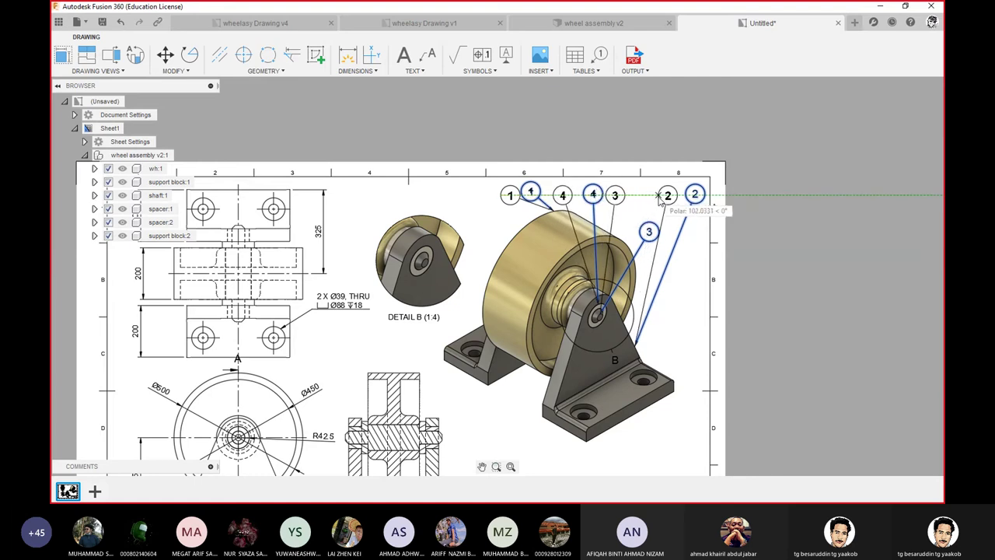
{"action": "left_click", "coordinate": [659, 200]}
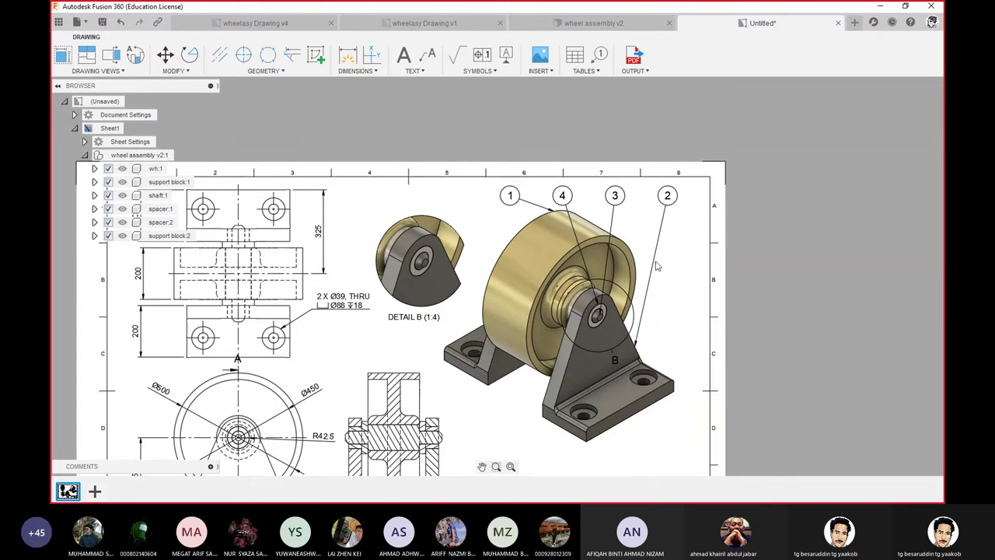
{"action": "scroll", "coordinate": [621, 249], "scroll_direction": "down", "scroll_amount": 2}
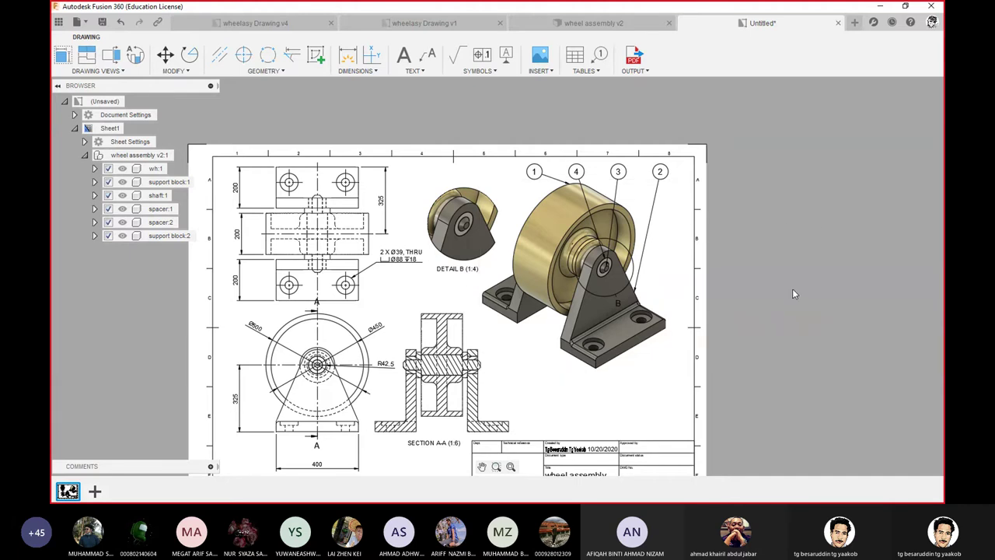
- Place a parts list above the title block itemising Wh, Support block, Shaft and Spacer in Steel
{"action": "left_click", "coordinate": [573, 56]}
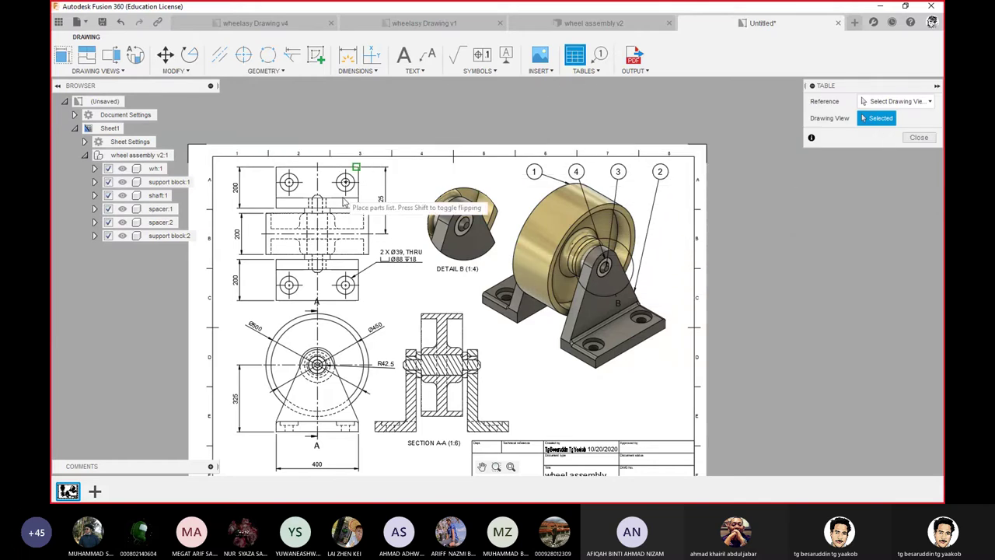
{"action": "left_click", "coordinate": [696, 441]}
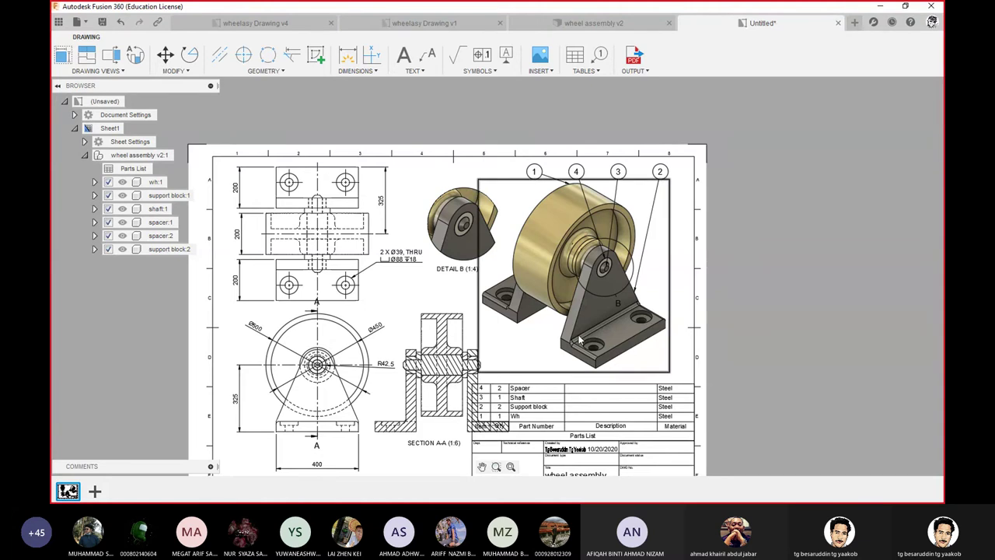
{"action": "scroll", "coordinate": [559, 317], "scroll_direction": "up", "scroll_amount": 2}
{"action": "middle_click_drag", "start_coordinate": [560, 317], "coordinate": [610, 239]}
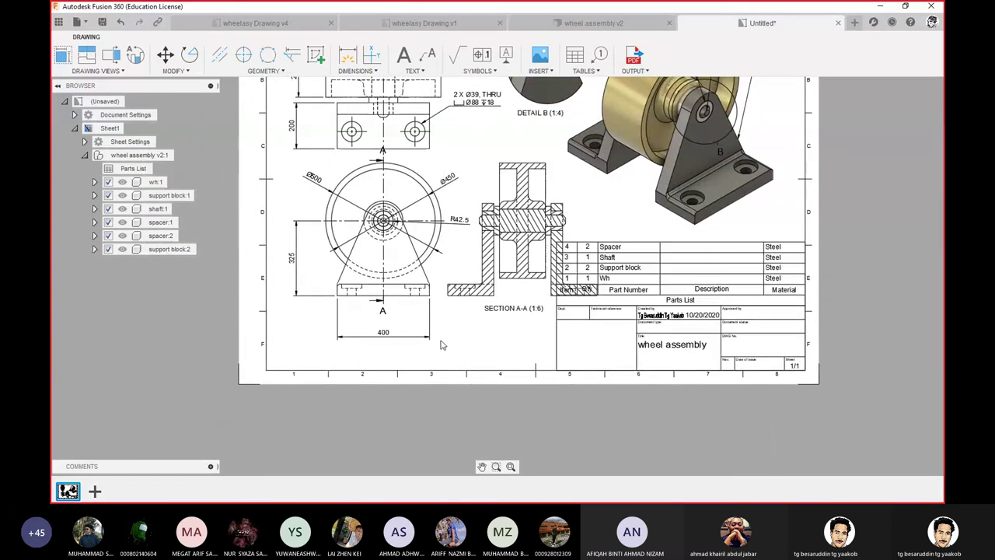
- Move the front view and its aligned views further left on the sheet
{"action": "left_click", "coordinate": [440, 296]}
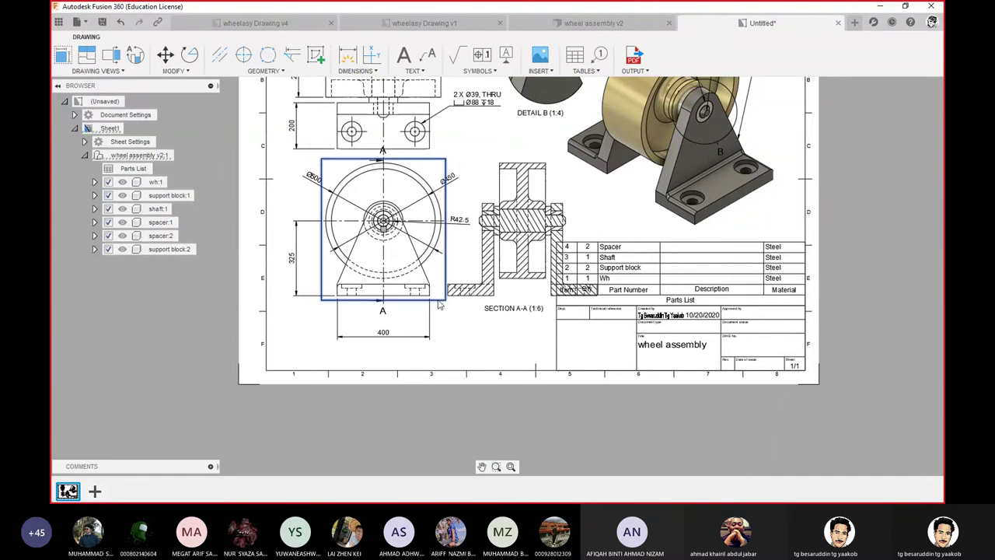
{"action": "key", "text": "m"}
{"action": "left_click", "coordinate": [439, 288]}
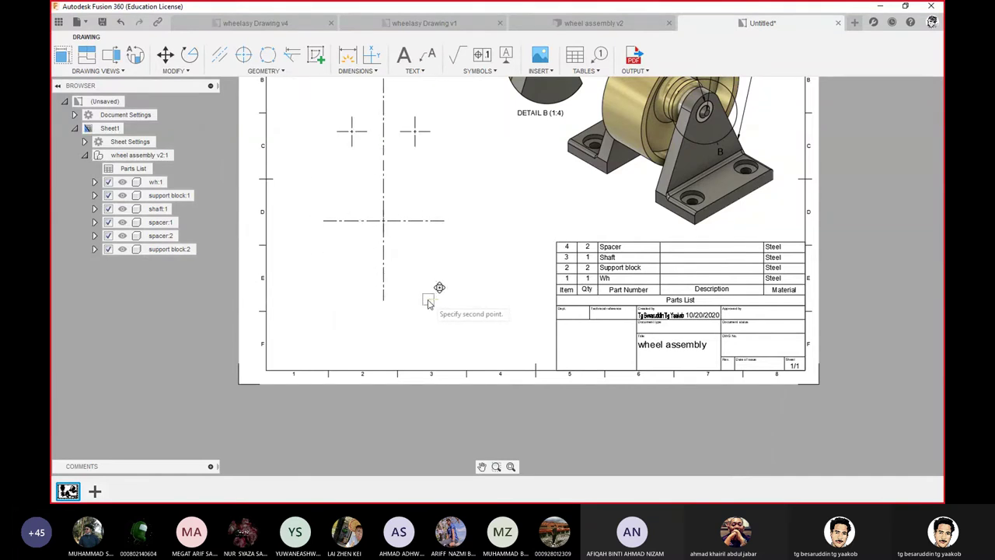
{"action": "left_click", "coordinate": [432, 312]}
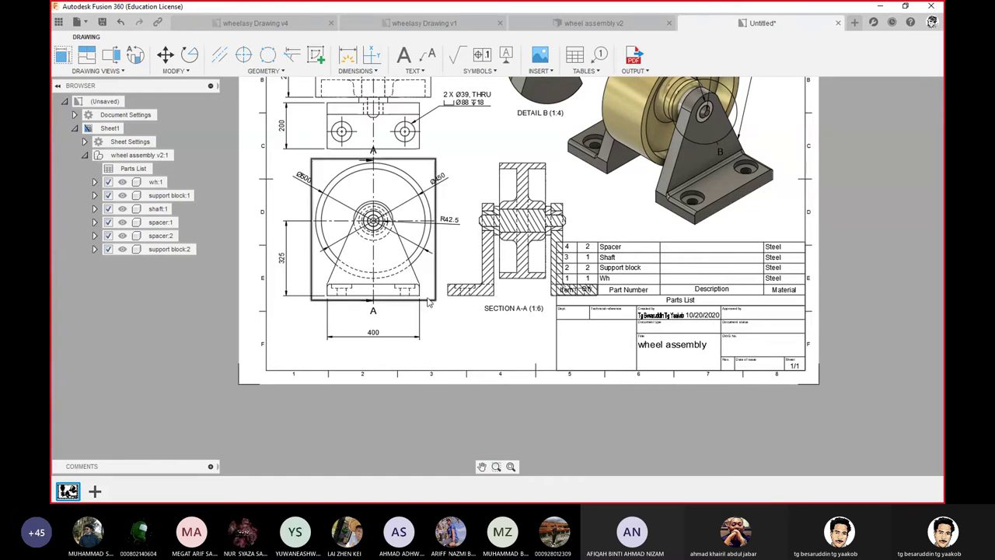
{"action": "key", "text": "m"}
{"action": "left_click", "coordinate": [427, 303]}
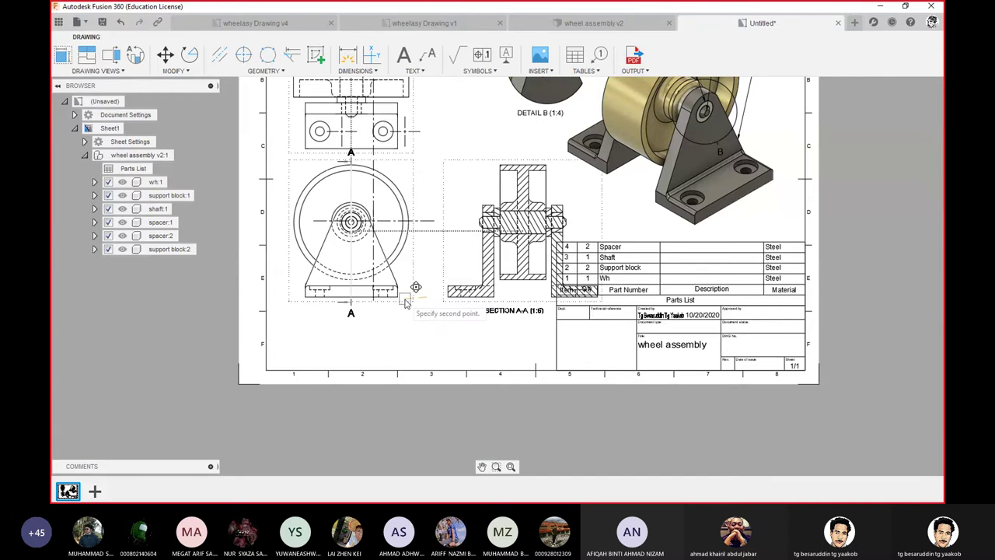
{"action": "left_click", "coordinate": [405, 303]}
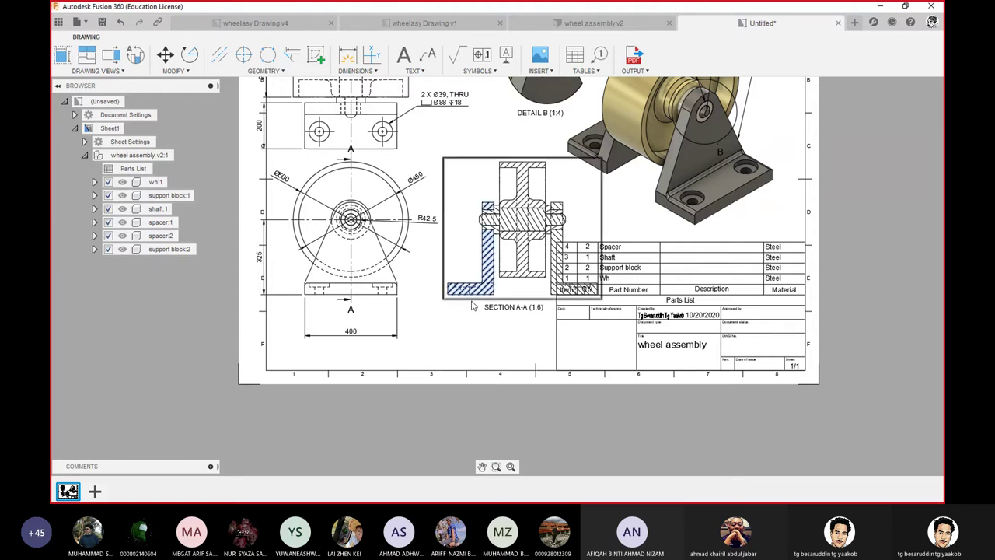
- Place Section A-A just right of the front view, clear of the parts list
{"action": "left_click", "coordinate": [469, 306]}
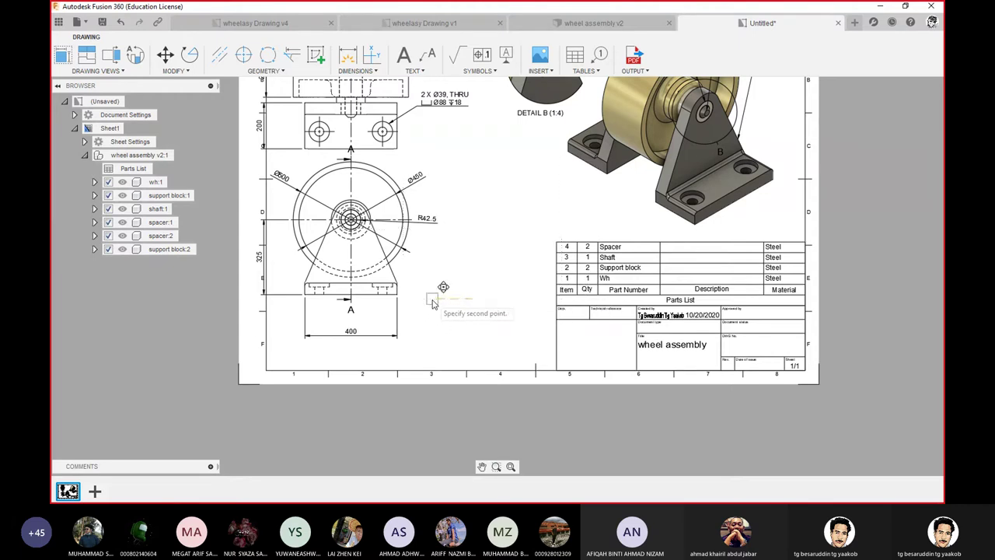
{"action": "left_click", "coordinate": [462, 336]}
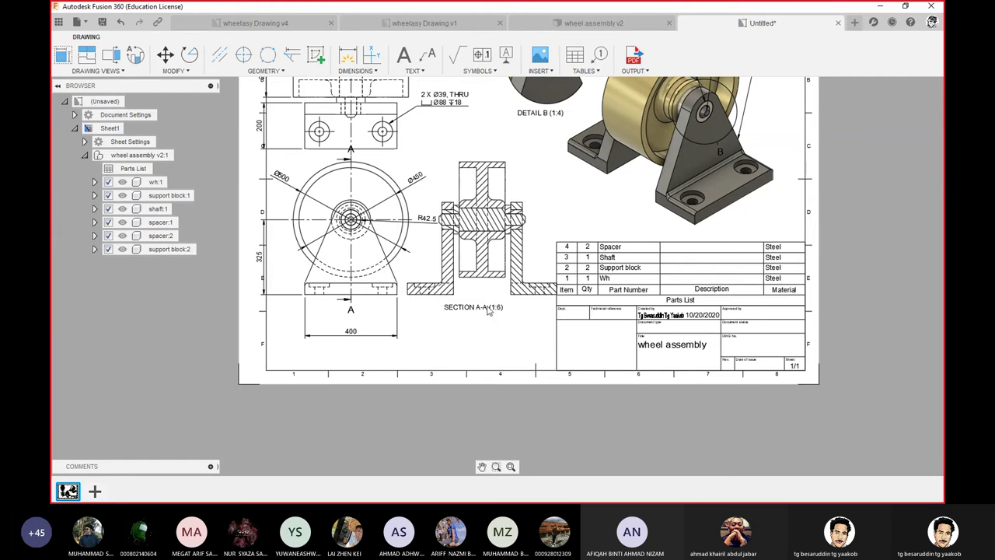
{"action": "scroll", "coordinate": [490, 311], "scroll_direction": "down", "scroll_amount": 3}
{"action": "mouse_move", "coordinate": [472, 260]}
{"action": "middle_mouse_down"}
{"action": "mouse_move", "coordinate": [472, 306]}
{"action": "mouse_move", "coordinate": [457, 297]}
{"action": "middle_mouse_up"}
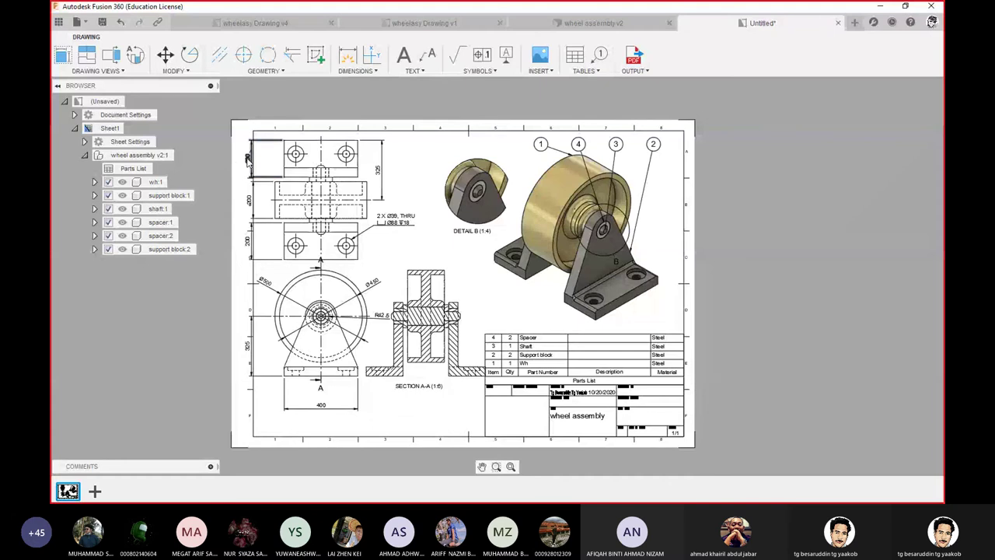
- Dimension the middle block's left edge in the top view as 200
{"action": "left_click", "coordinate": [262, 161]}
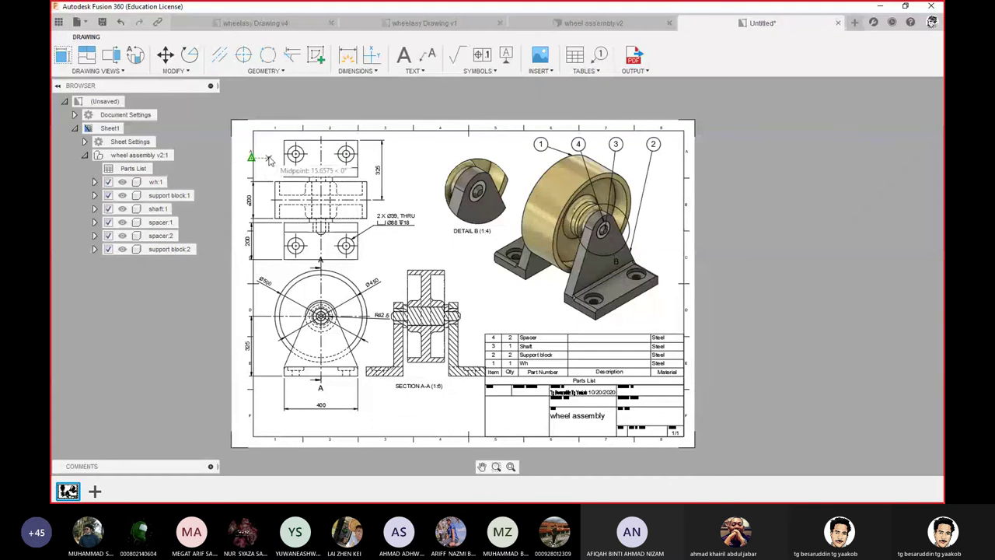
{"action": "left_click", "coordinate": [249, 200]}
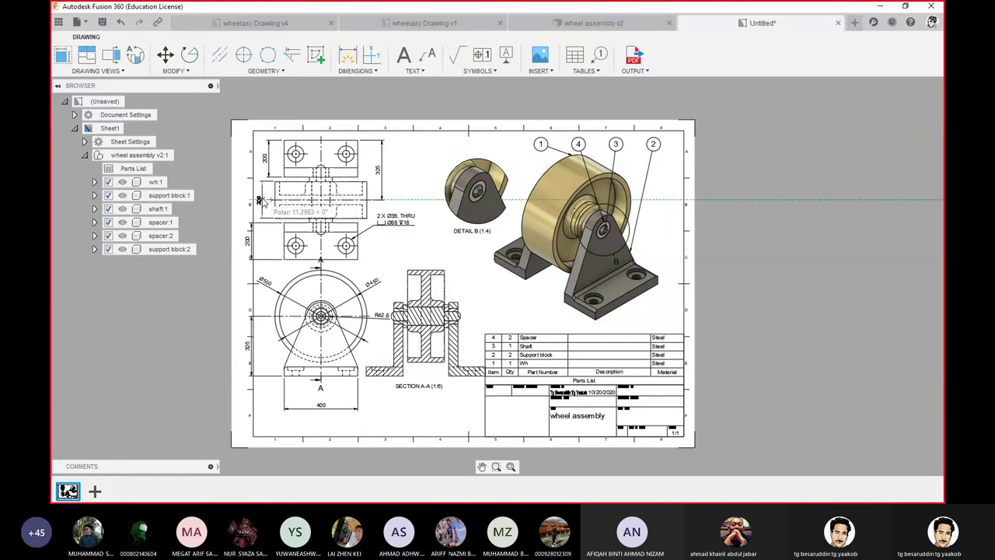
{"action": "left_click", "coordinate": [261, 196]}
{"action": "scroll", "coordinate": [541, 361], "scroll_direction": "up", "scroll_amount": 3}
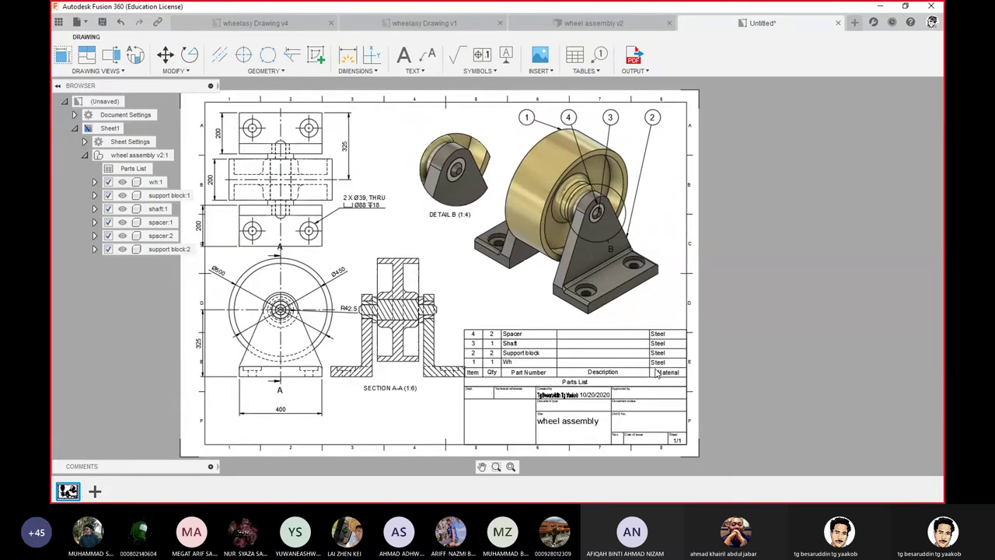
{"action": "middle_click_drag", "start_coordinate": [399, 385], "coordinate": [404, 272]}
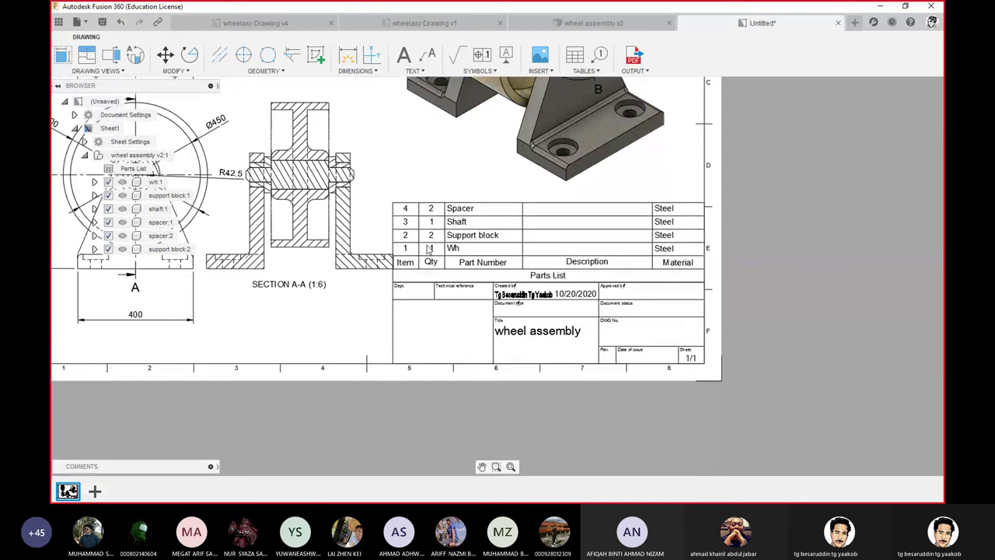
{"action": "scroll", "coordinate": [428, 248], "scroll_direction": "down", "scroll_amount": 2}
{"action": "scroll", "coordinate": [428, 248], "scroll_direction": "down", "scroll_amount": 1}
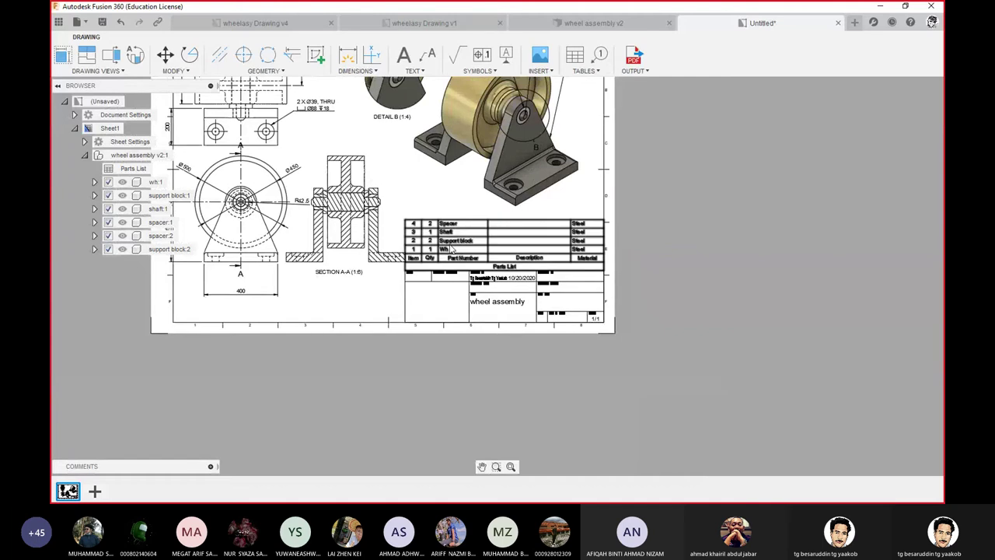
{"action": "scroll", "coordinate": [433, 256], "scroll_direction": "down", "scroll_amount": 2}
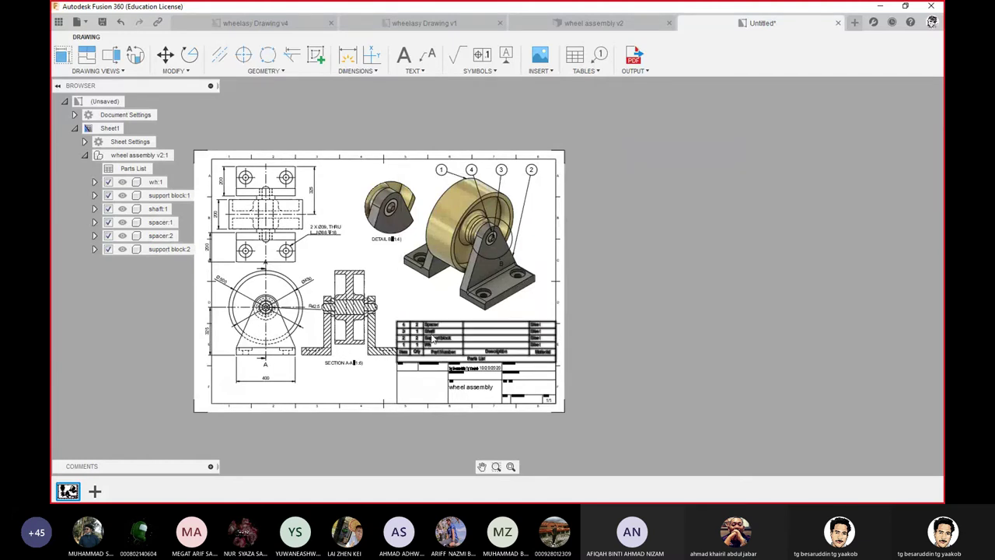
{"action": "scroll", "coordinate": [435, 345], "scroll_direction": "up", "scroll_amount": 4}
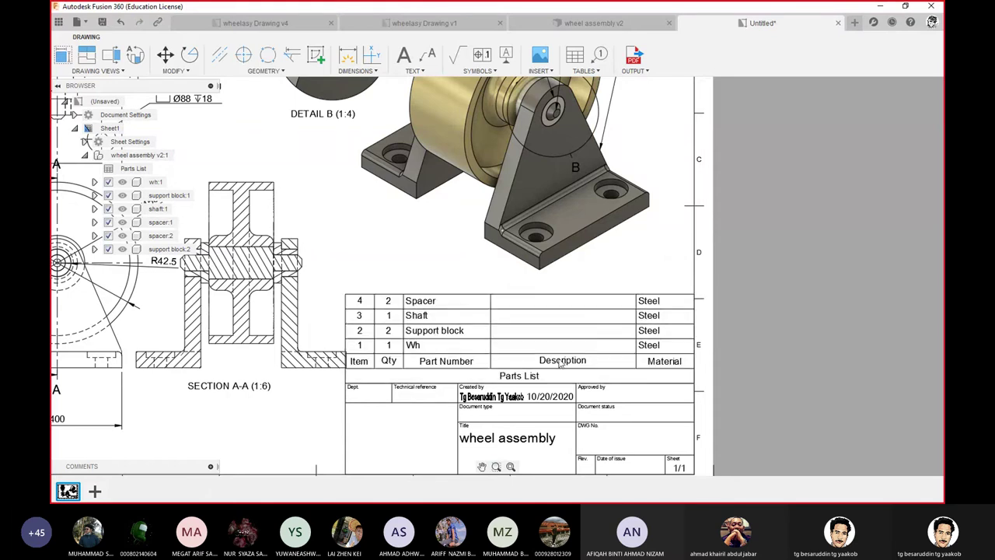
- Narrow the parts list's Description column so the Material column becomes wider
{"action": "left_click", "coordinate": [623, 359]}
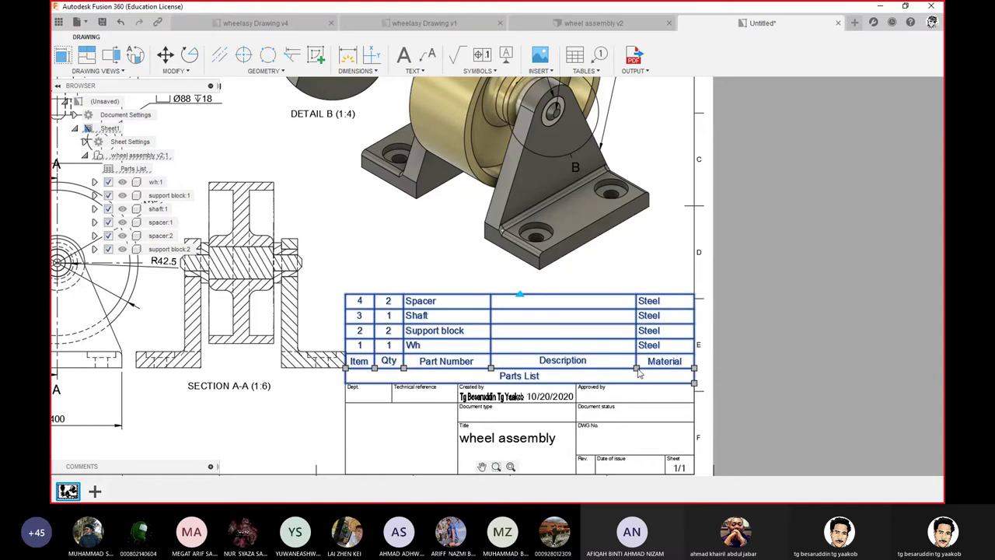
{"action": "left_click_drag", "start_coordinate": [637, 369], "coordinate": [584, 373]}
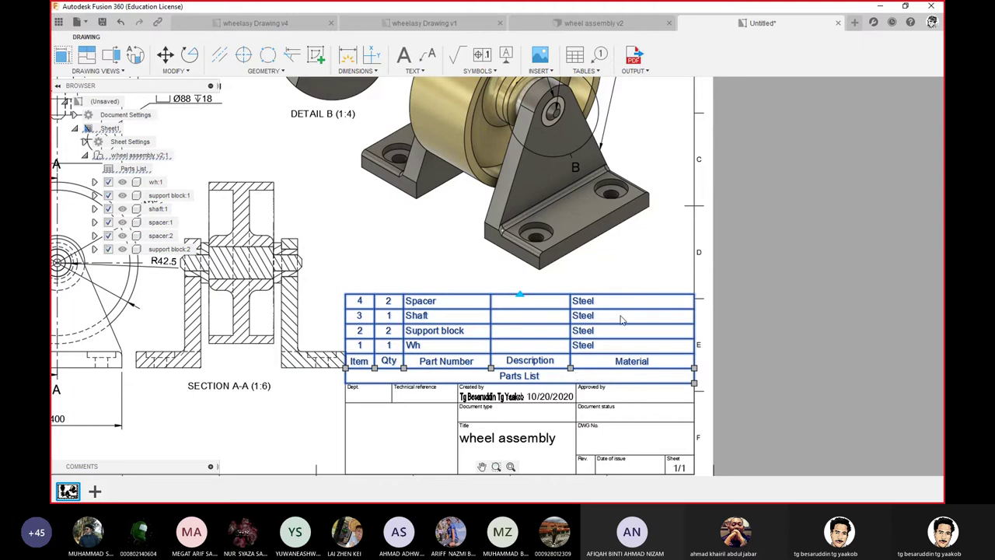
{"action": "left_click", "coordinate": [649, 292]}
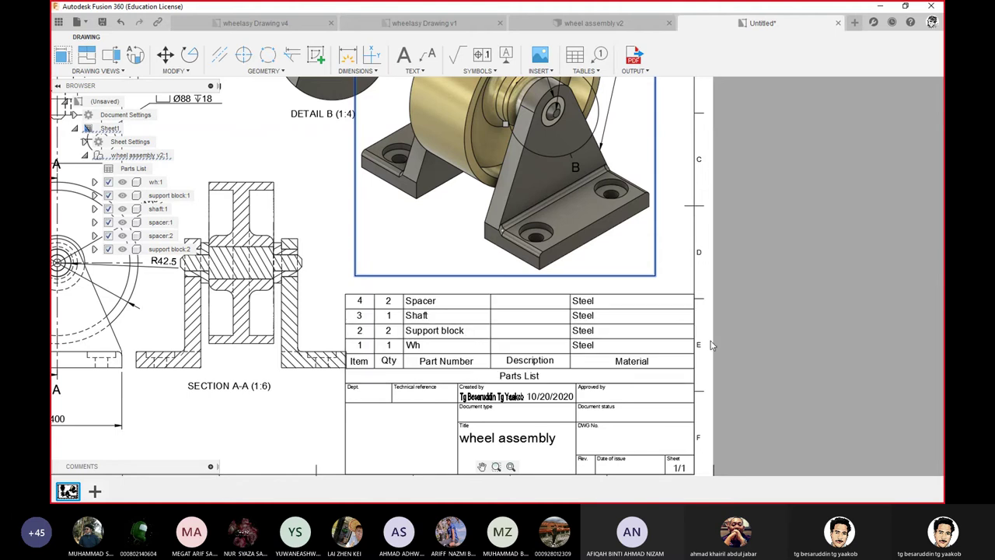
{"action": "scroll", "coordinate": [481, 323], "scroll_direction": "down", "scroll_amount": 3}
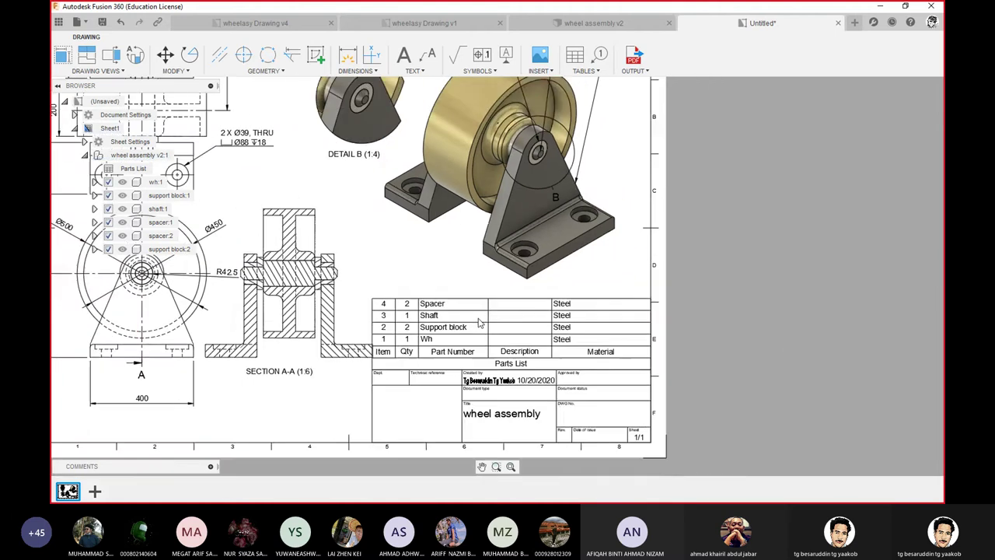
{"action": "middle_click_drag", "start_coordinate": [391, 244], "coordinate": [564, 284]}
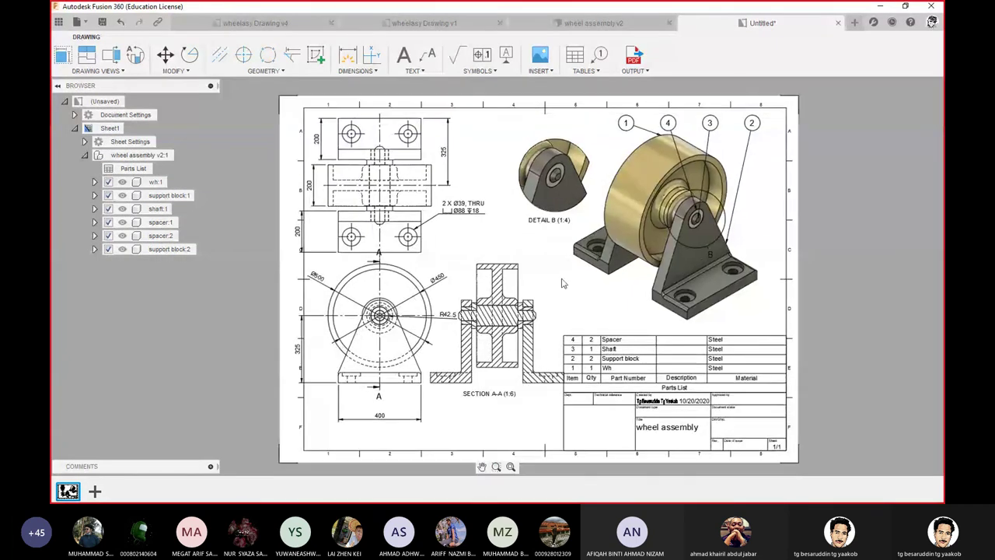
- Move the 200 dimension at the upper left closer to the part
{"action": "left_click", "coordinate": [318, 350]}
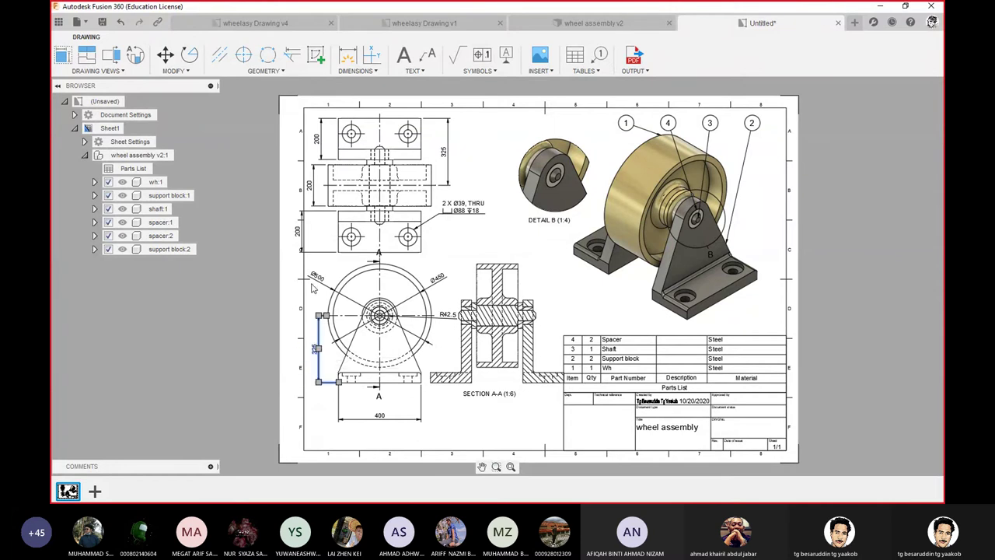
{"action": "left_click", "coordinate": [300, 243]}
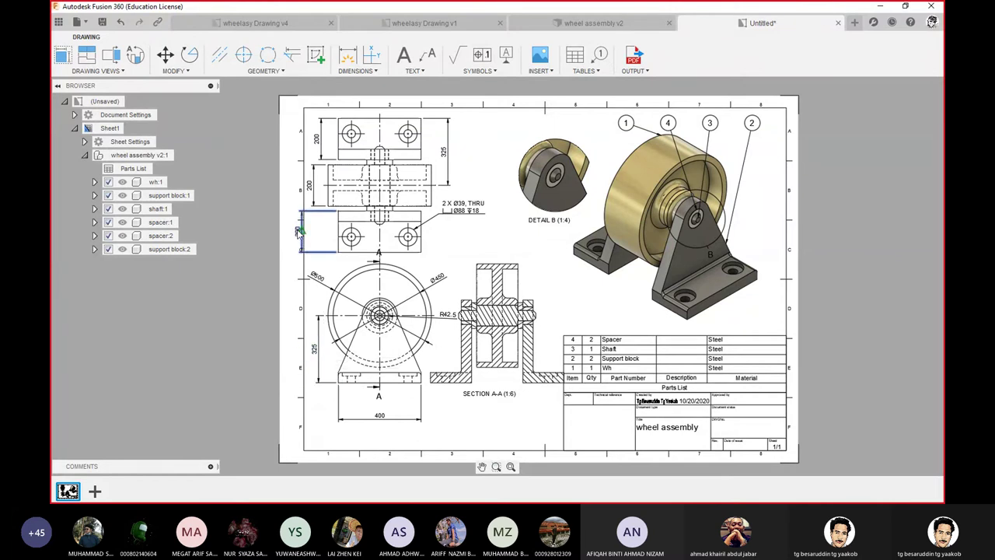
{"action": "left_click_drag", "start_coordinate": [297, 234], "coordinate": [311, 231]}
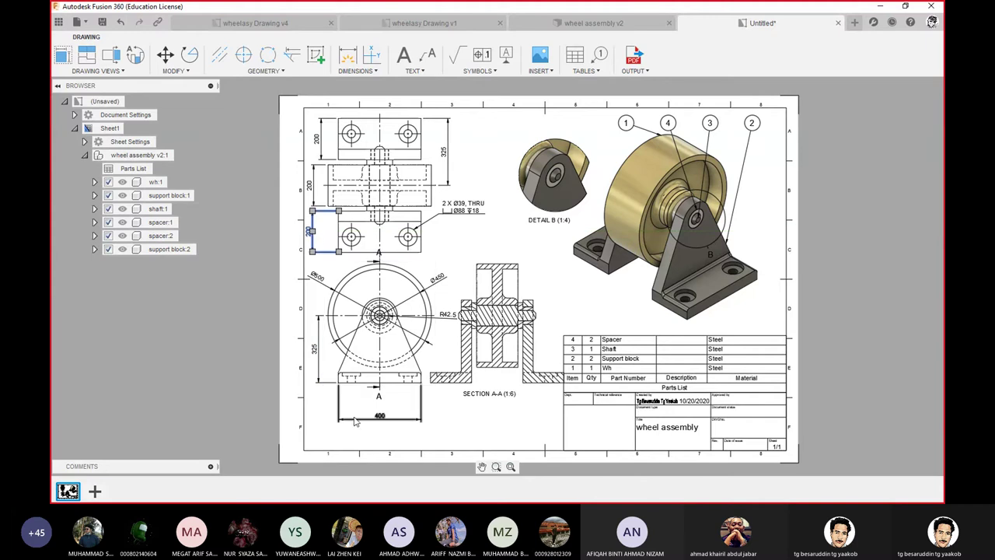
- Reposition the R42.5 radius dimension diagonally inside the wheel on the front view
{"action": "left_click", "coordinate": [448, 317]}
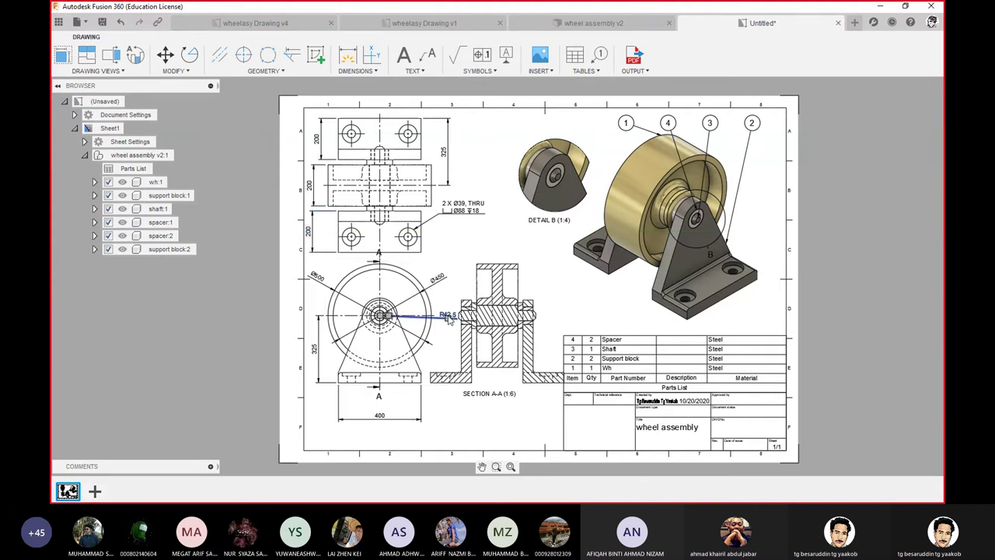
{"action": "left_click", "coordinate": [451, 300]}
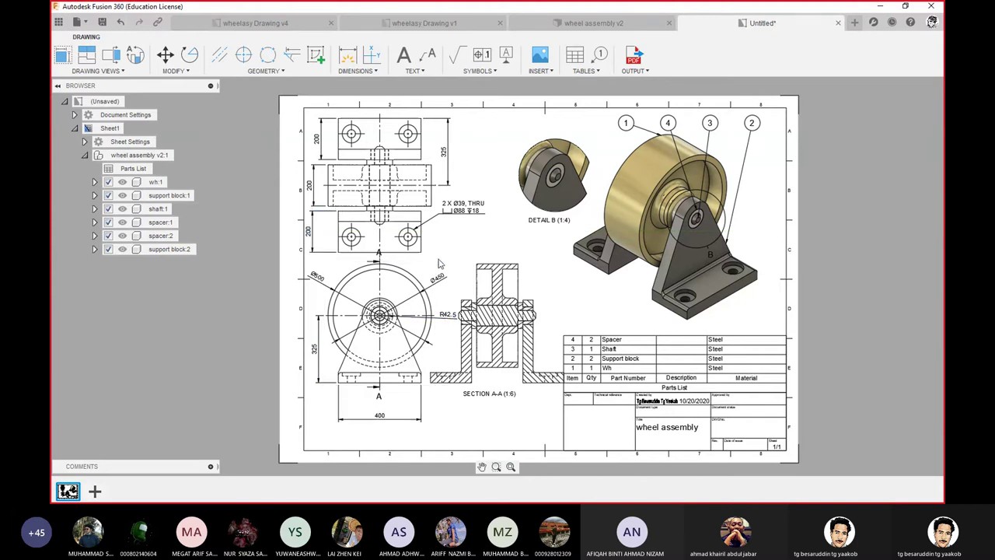
{"action": "left_click", "coordinate": [447, 320]}
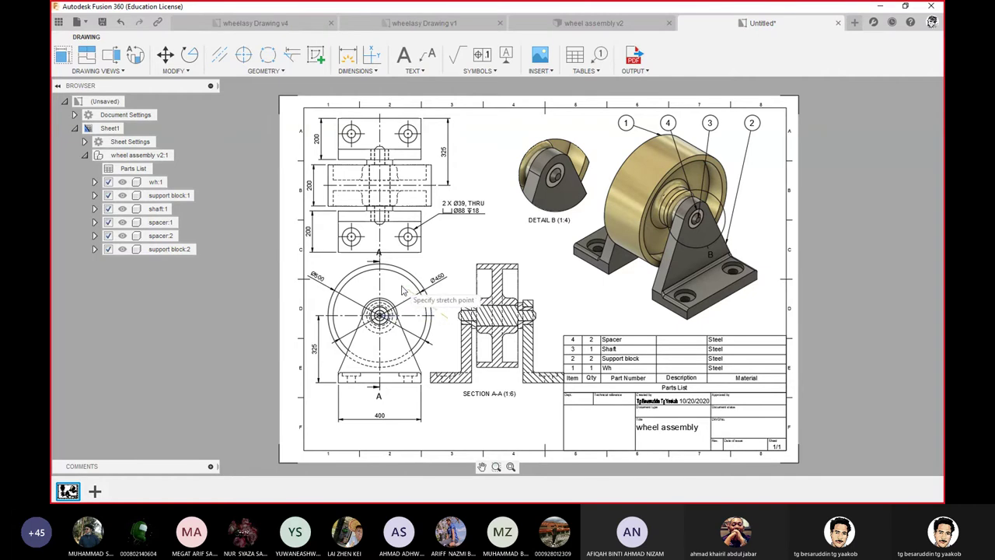
{"action": "left_click", "coordinate": [399, 289]}
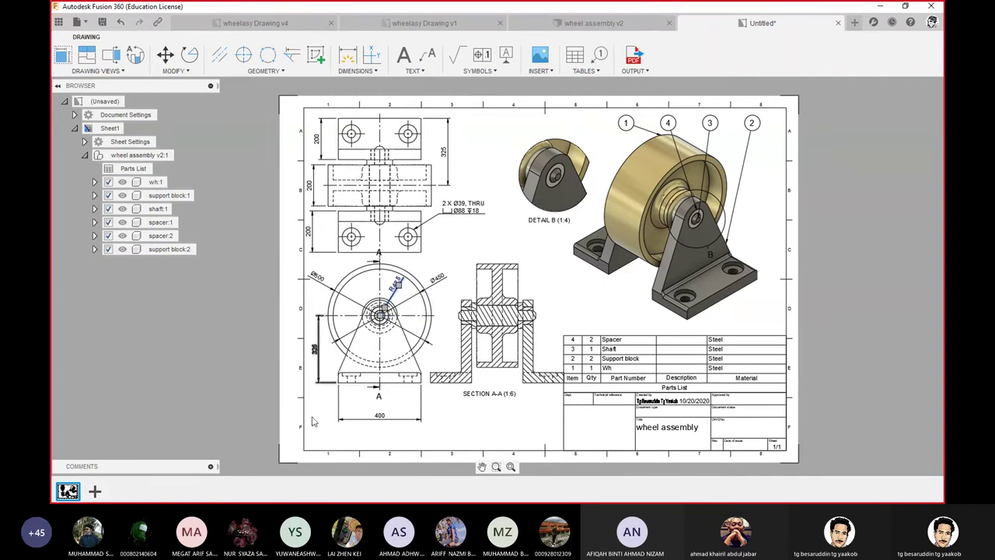
{"action": "left_click", "coordinate": [490, 433]}
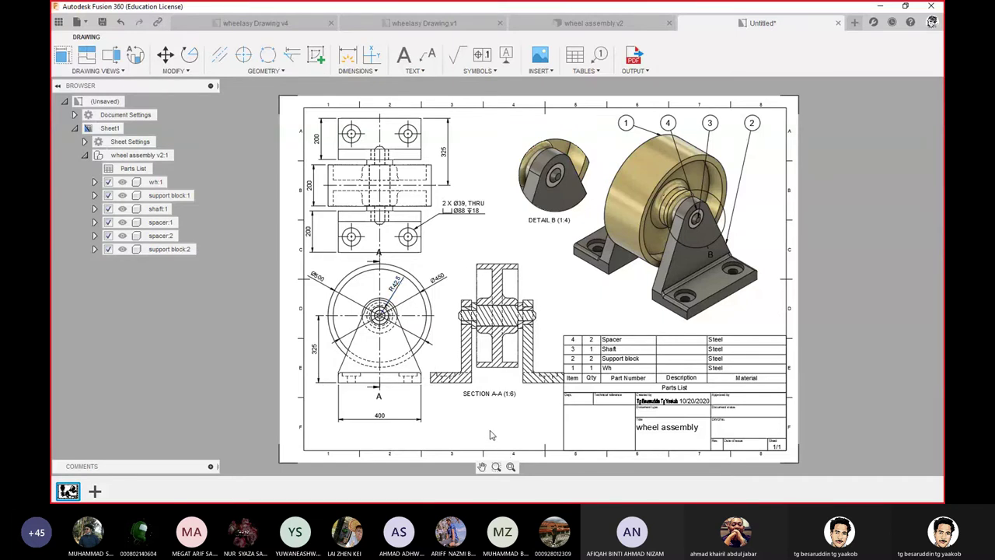
- Set up a PDF export of all sheets with Open PDF ticked, then cancel the file save
{"action": "left_click", "coordinate": [635, 58]}
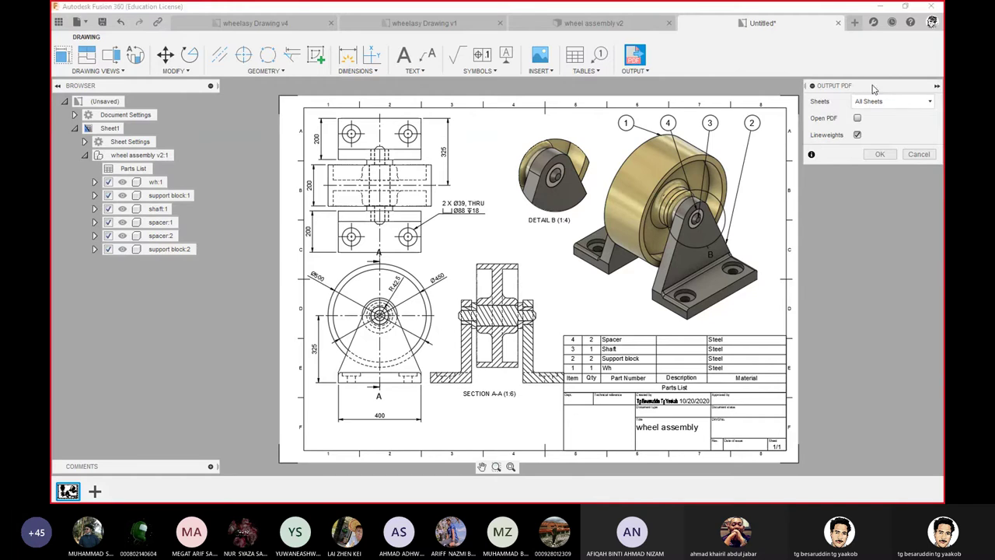
{"action": "left_click_drag", "start_coordinate": [878, 88], "coordinate": [628, 132]}
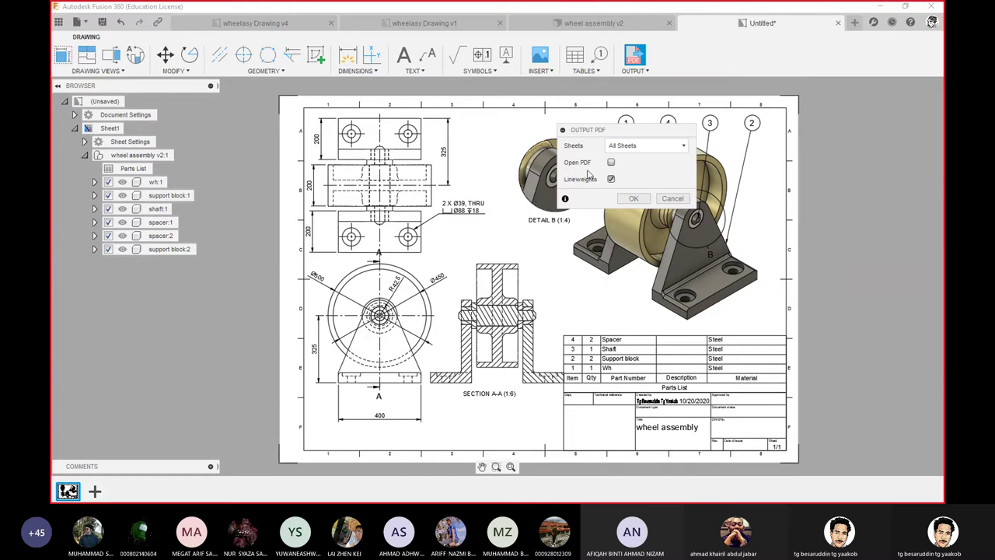
{"action": "left_click", "coordinate": [611, 163]}
{"action": "left_click", "coordinate": [634, 199]}
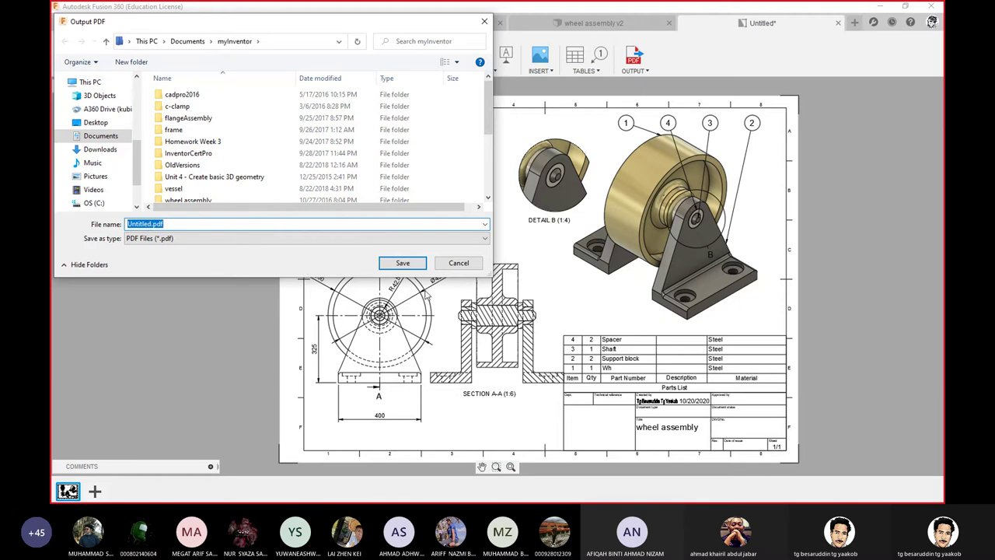
{"action": "left_click", "coordinate": [467, 271]}
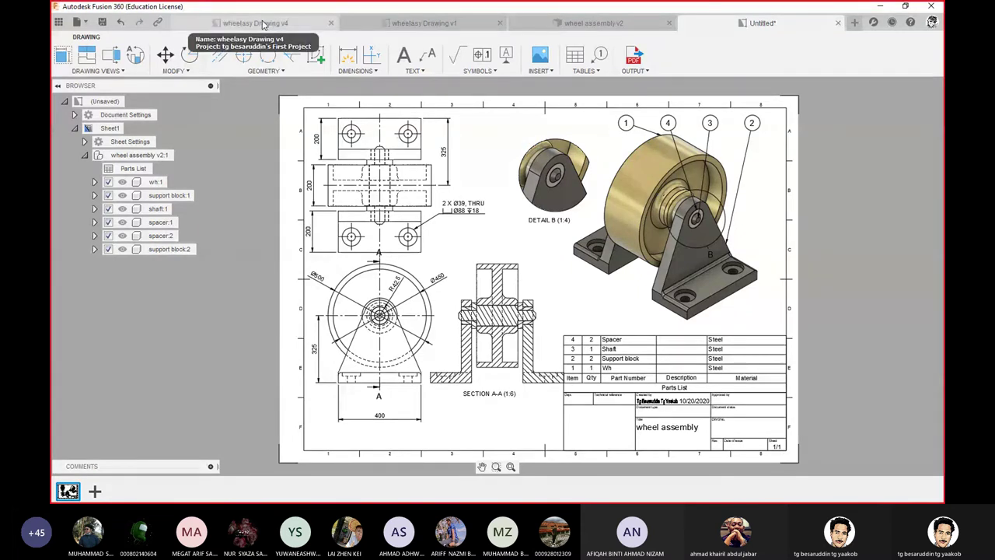
- Review the wheelasy Drawing v4, v1 and wheel assembly v2 documents, then start saving the untitled drawing
{"action": "left_click", "coordinate": [263, 24]}
{"action": "left_click", "coordinate": [376, 25]}
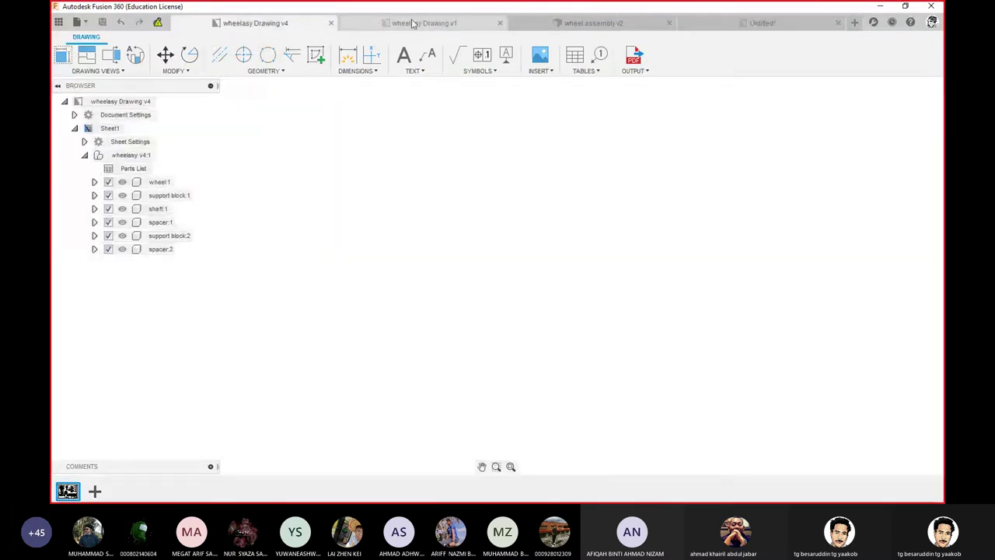
{"action": "left_click", "coordinate": [565, 30]}
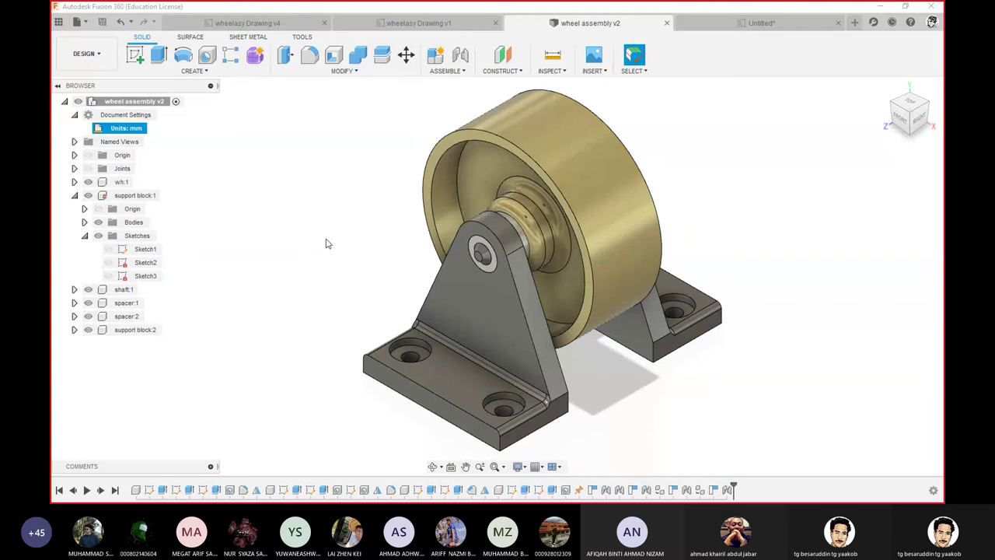
{"action": "left_click", "coordinate": [448, 30]}
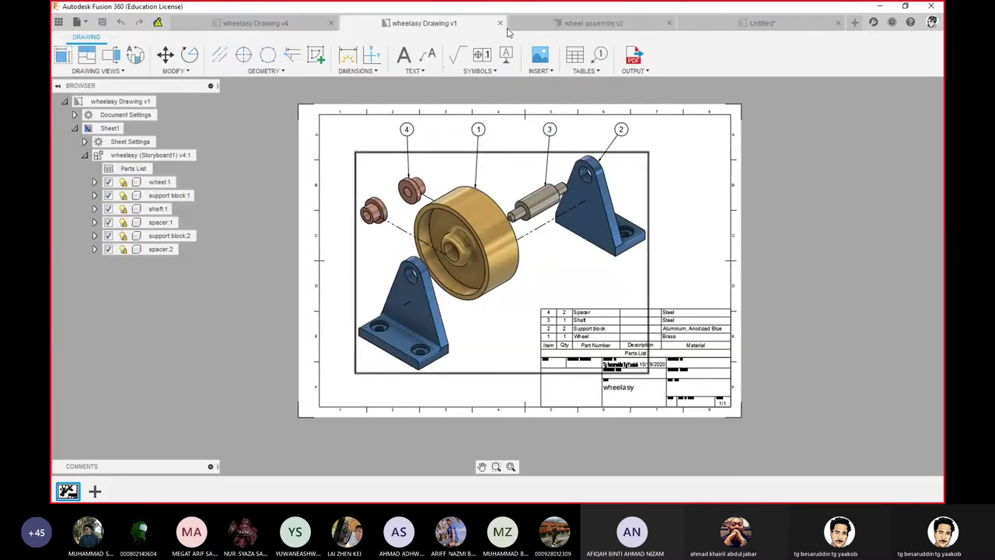
{"action": "left_click", "coordinate": [759, 23]}
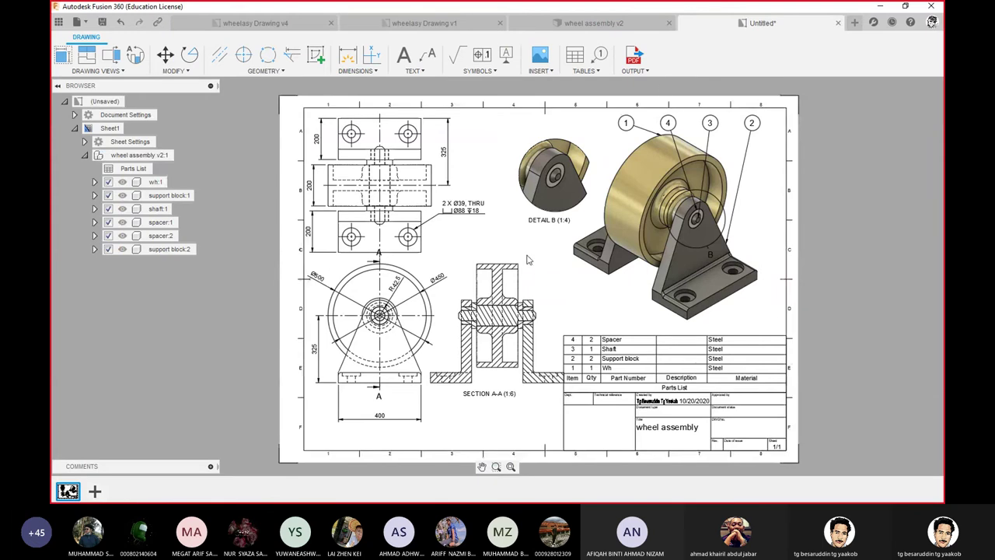
{"action": "left_click", "coordinate": [102, 23]}
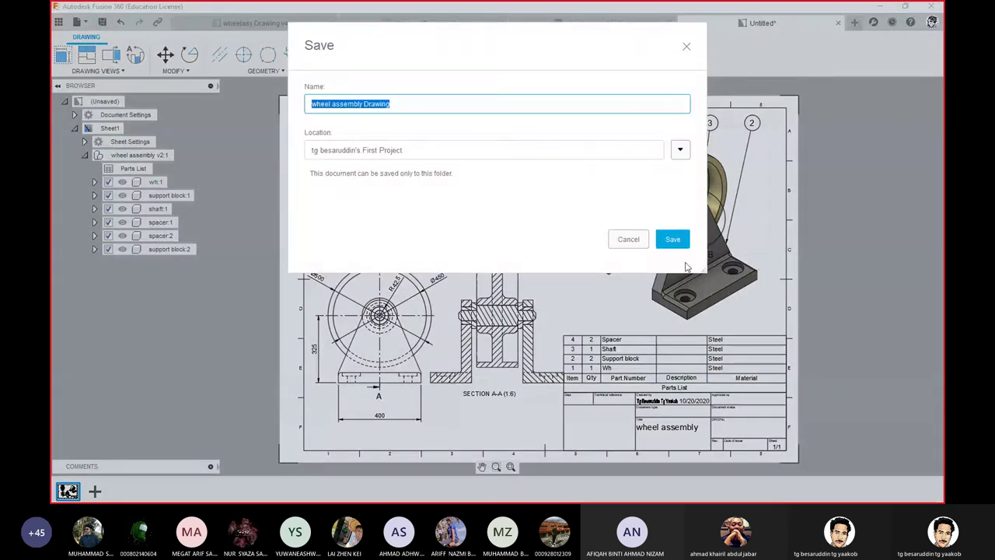
- Save the drawing as 'wheel assembly Drawing' and switch to the wheel assembly v2 model
{"action": "left_click", "coordinate": [673, 240]}
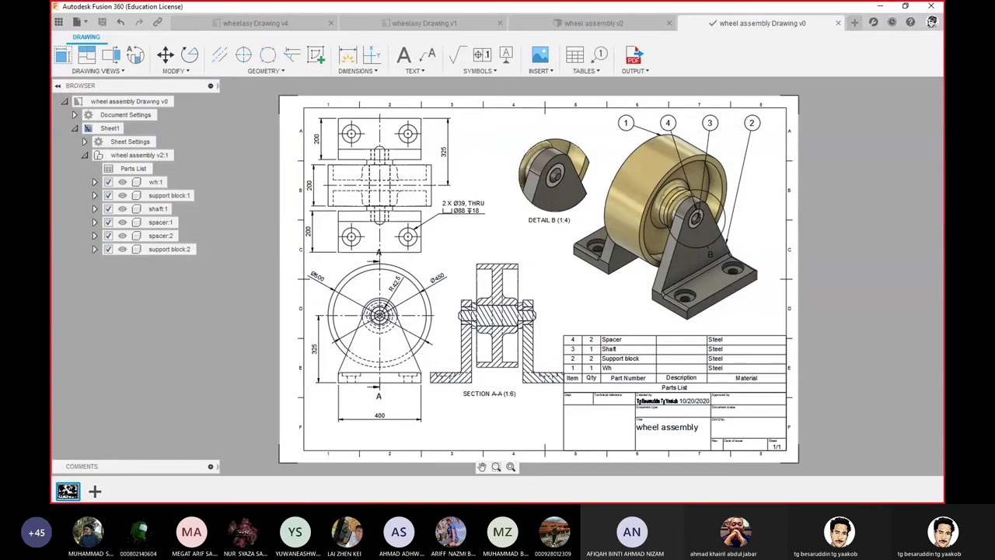
{"action": "left_click", "coordinate": [611, 26]}
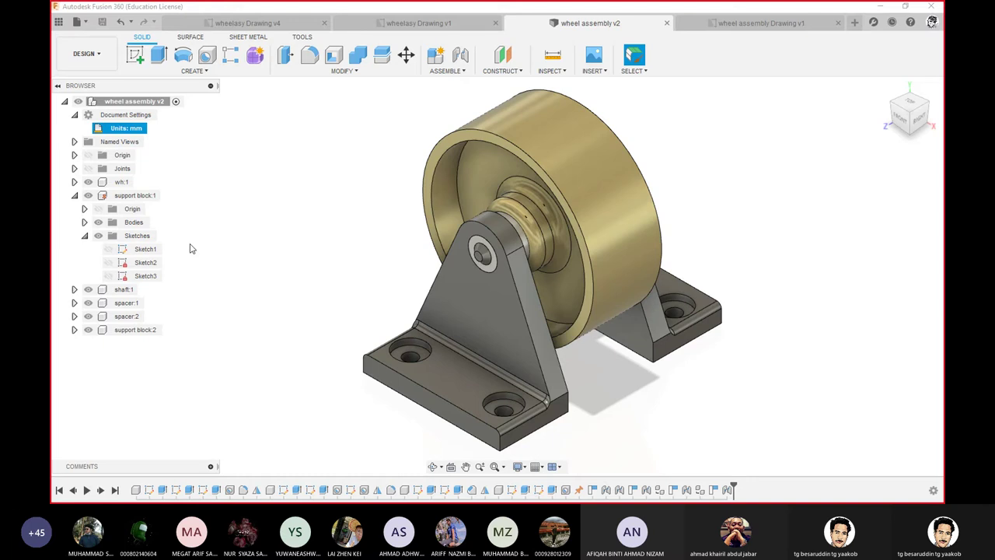
- Switch the wheel assembly v2 model into the Animation workspace with a new storyboard
{"action": "left_click", "coordinate": [104, 67]}
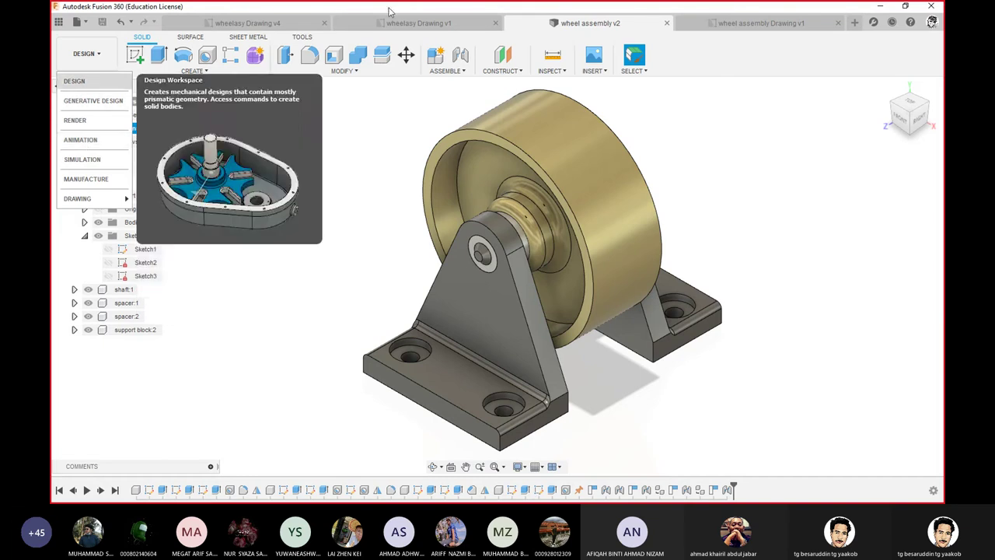
{"action": "left_click", "coordinate": [414, 23]}
{"action": "left_click", "coordinate": [760, 23]}
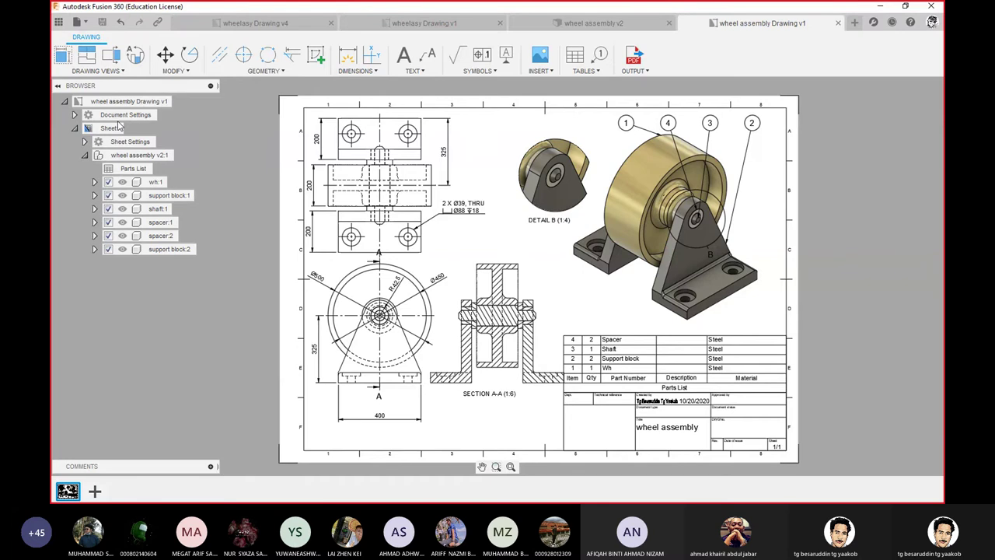
{"action": "left_click", "coordinate": [605, 31]}
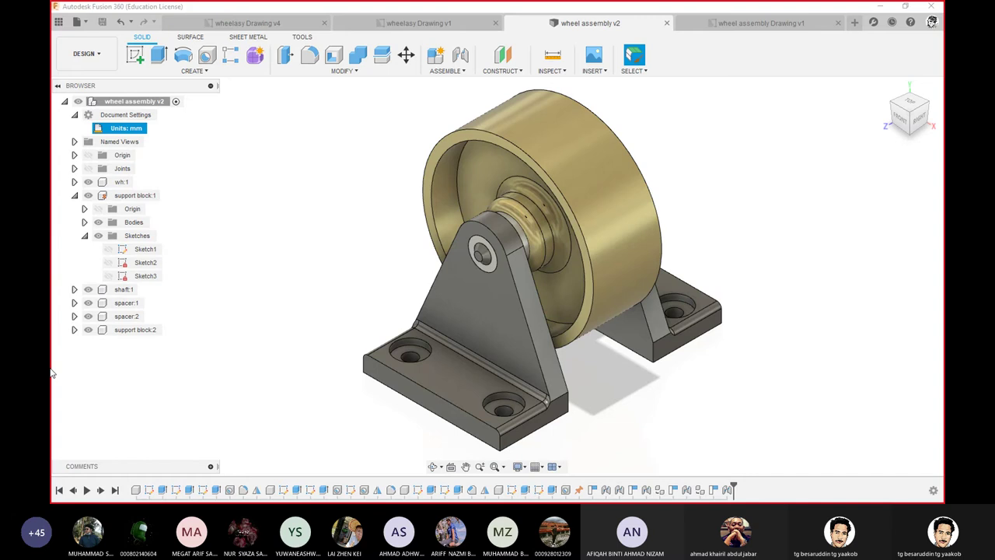
{"action": "left_click", "coordinate": [91, 59]}
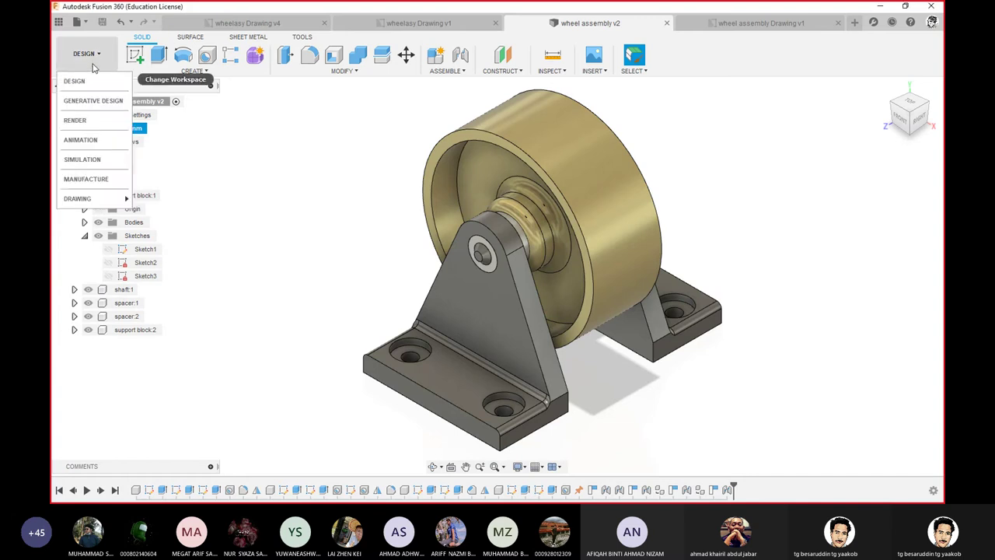
{"action": "left_click", "coordinate": [78, 143]}
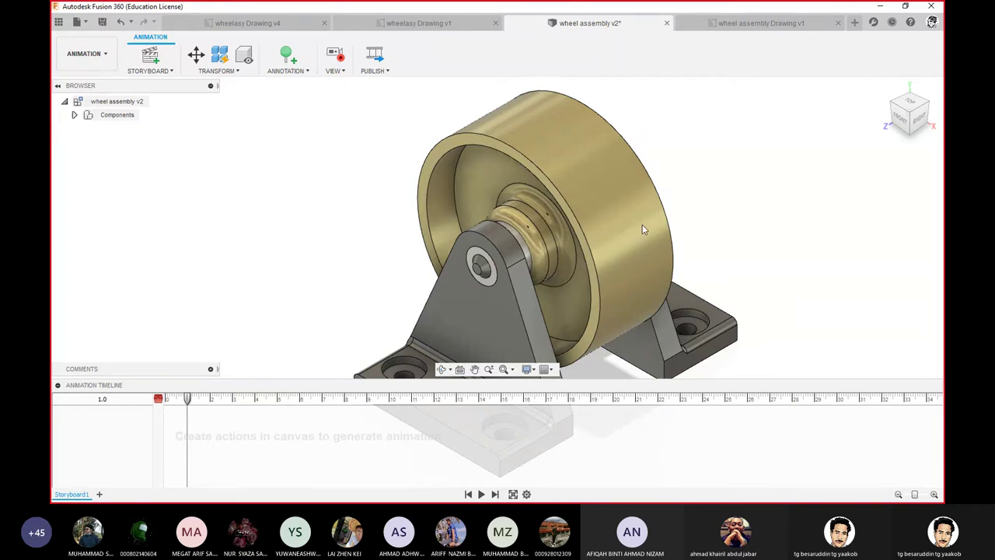
- Record a view change by resetting to the home view and panning the model up
{"action": "mouse_move", "coordinate": [908, 112]}
{"action": "left_click", "coordinate": [884, 87]}
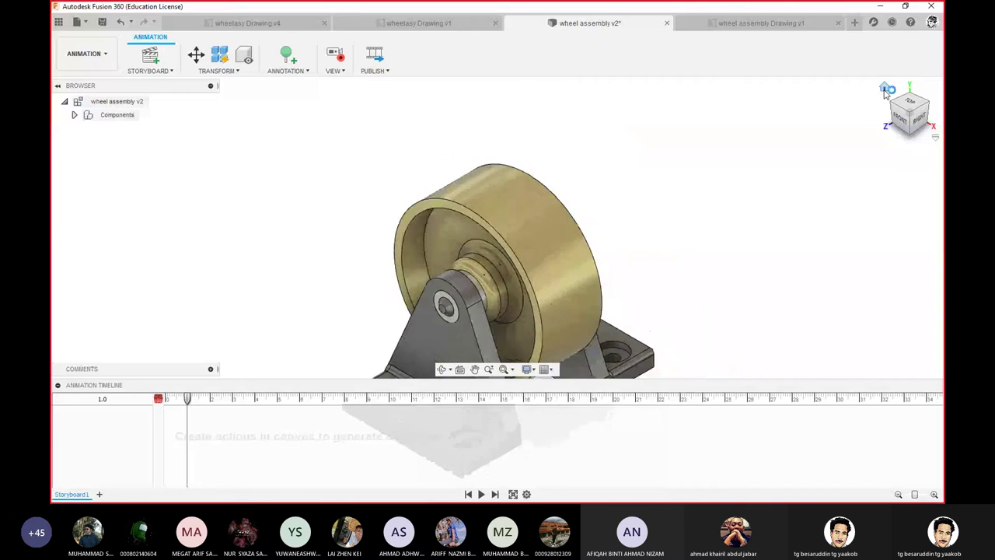
{"action": "left_click", "coordinate": [474, 369]}
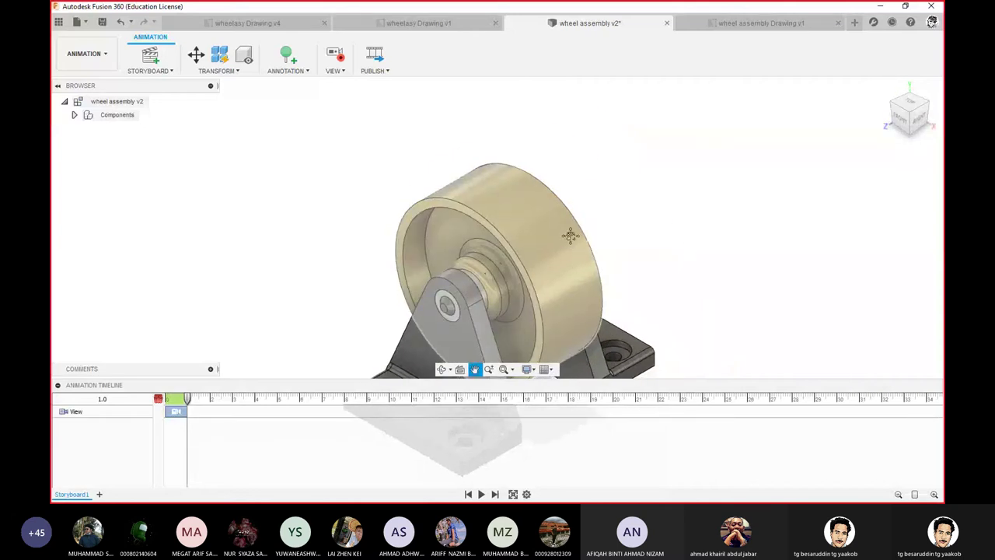
{"action": "left_click_drag", "start_coordinate": [567, 261], "coordinate": [593, 157]}
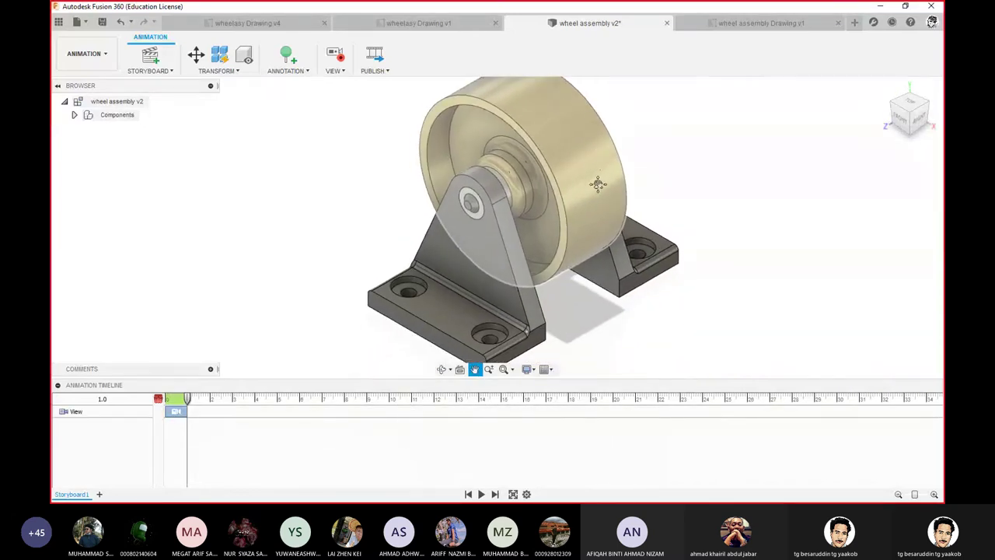
{"action": "key", "text": "Escape"}
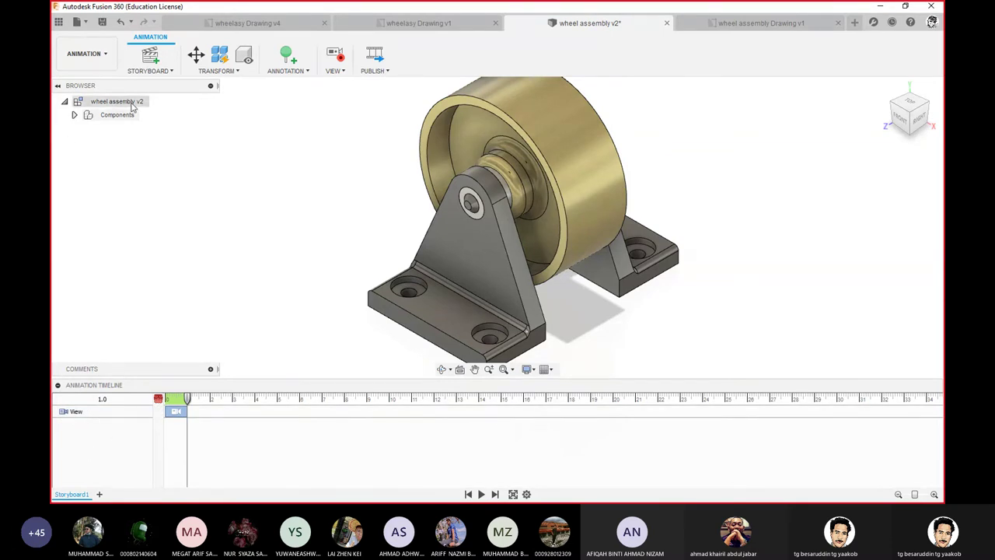
- Expand Components and wheel assembly v2:1 to list the assembly's six parts
{"action": "left_click", "coordinate": [75, 114]}
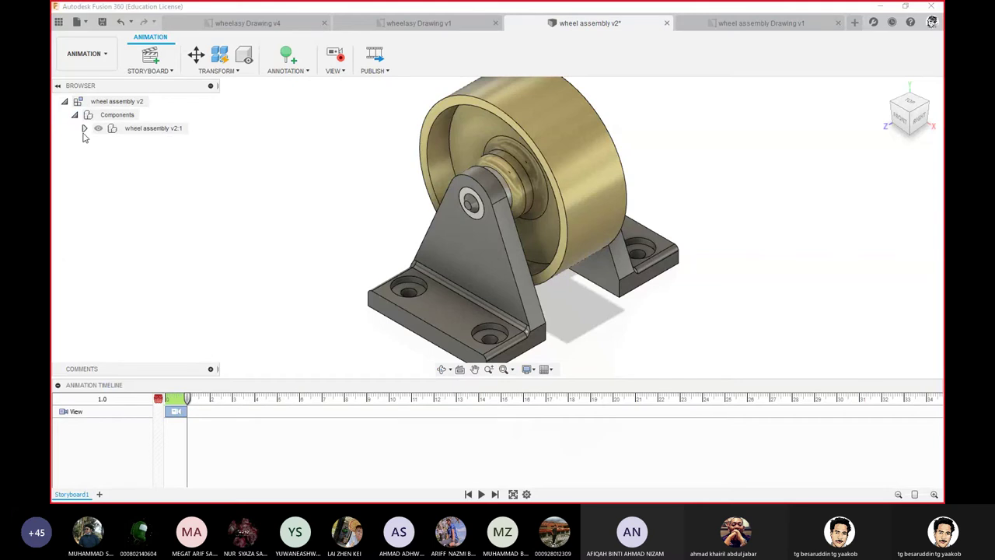
{"action": "left_click", "coordinate": [84, 129]}
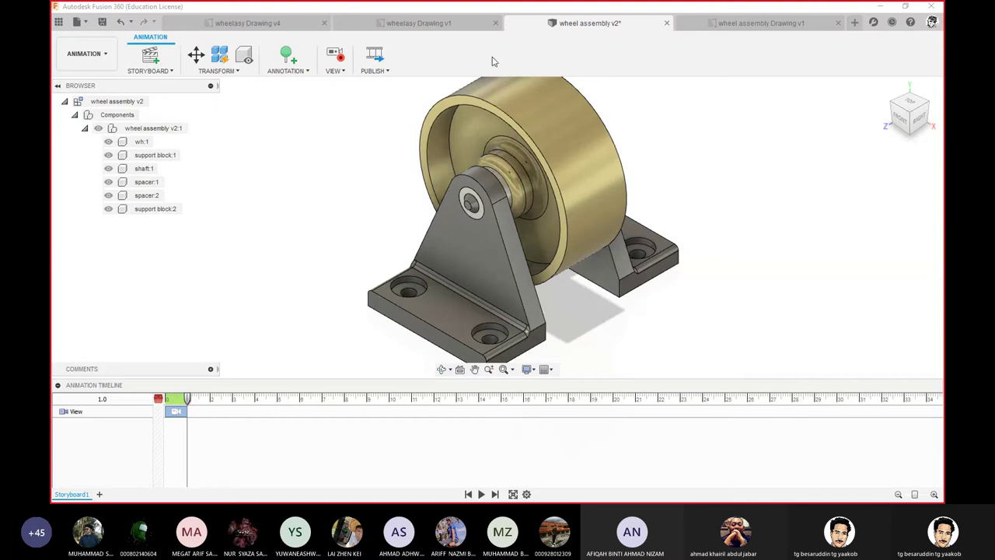
{"action": "left_click", "coordinate": [231, 75]}
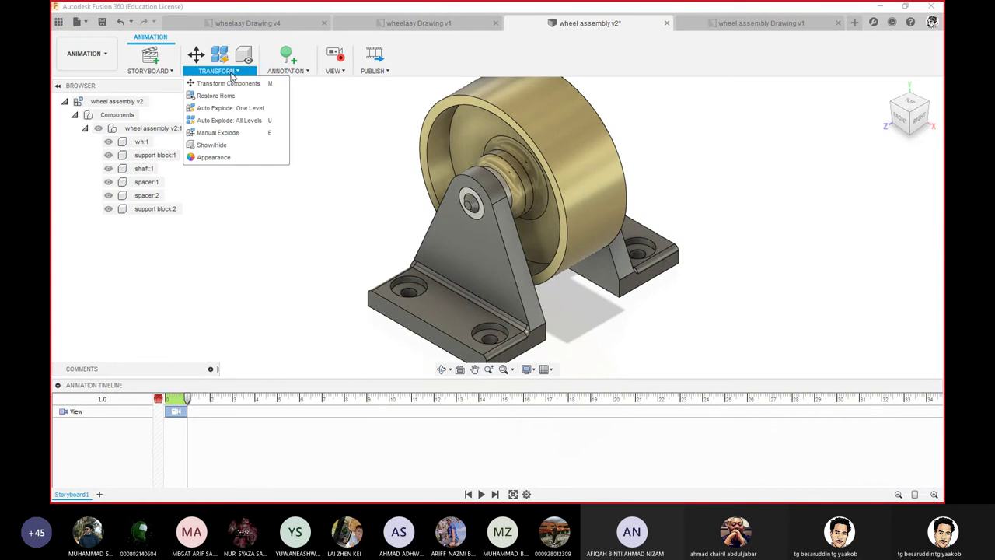
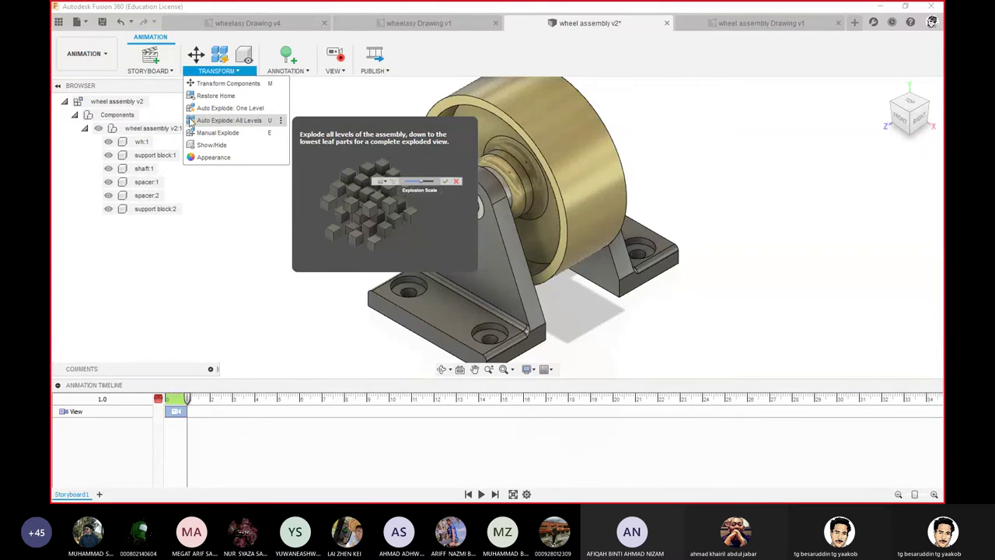
- Try Auto Explode: All Levels, dismiss the warning, then select and collapse wheel assembly v2:1
{"action": "left_click", "coordinate": [229, 114]}
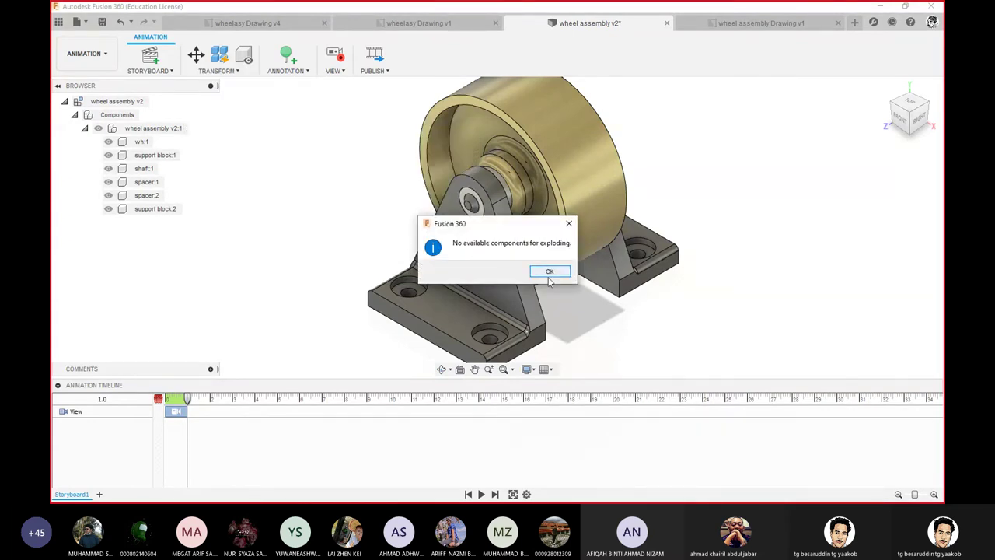
{"action": "left_click", "coordinate": [549, 271]}
{"action": "left_click", "coordinate": [226, 224]}
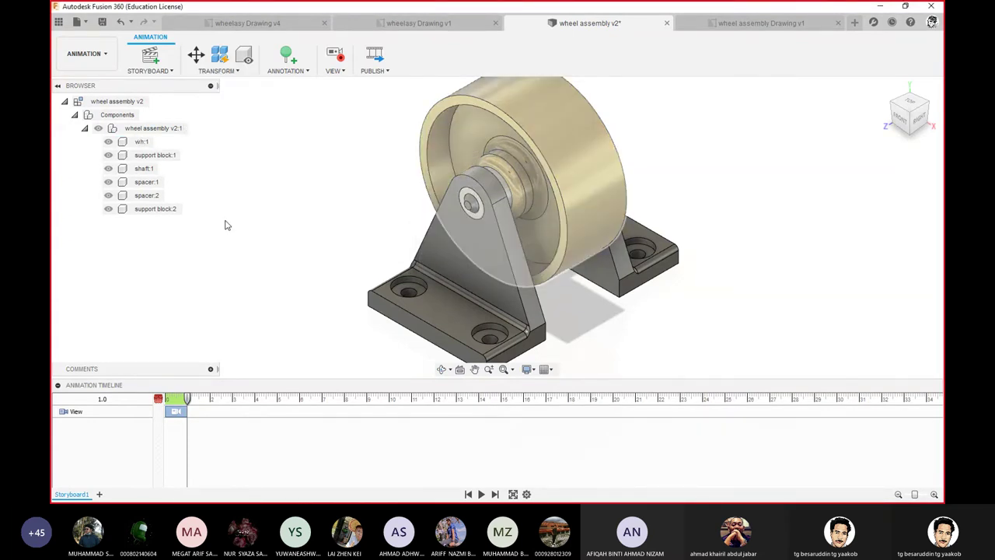
{"action": "left_click", "coordinate": [157, 129]}
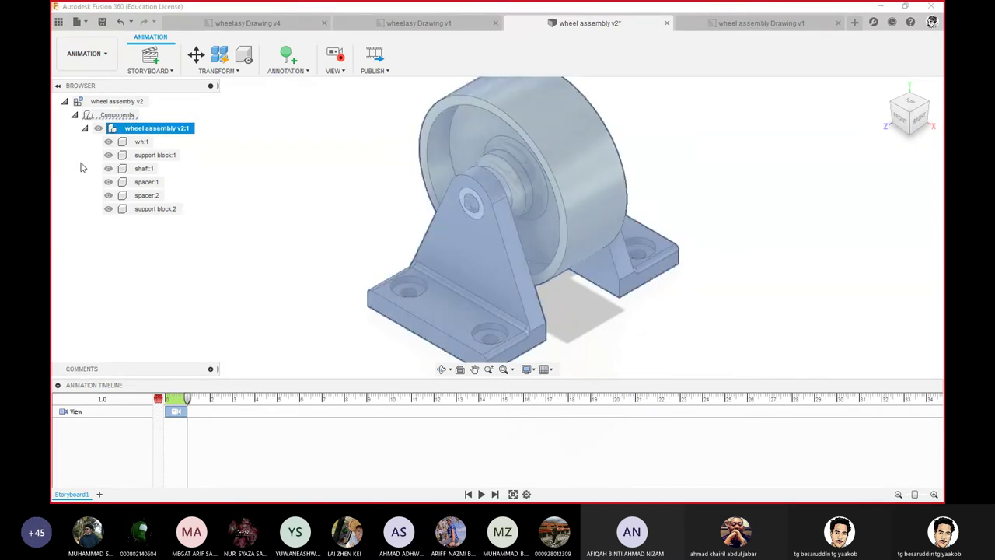
{"action": "left_click", "coordinate": [85, 129]}
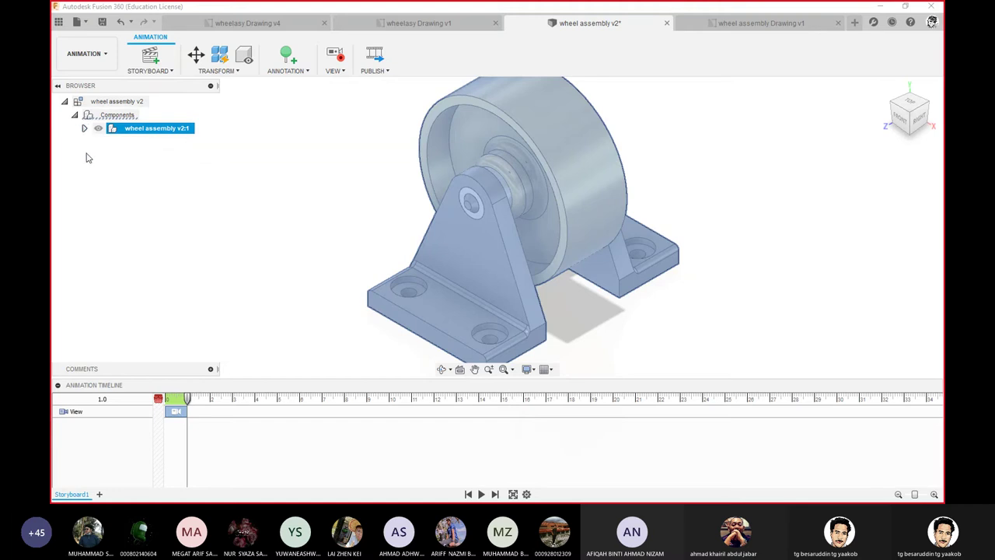
{"action": "left_click", "coordinate": [235, 71]}
- Auto-explode the selected wheel assembly by one level
{"action": "left_click", "coordinate": [226, 113]}
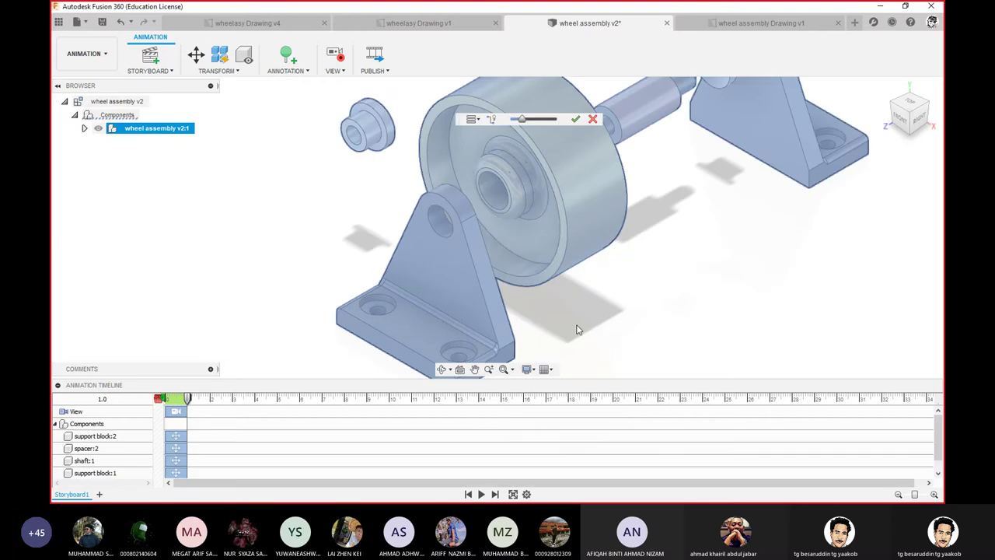
{"action": "scroll", "coordinate": [684, 288], "scroll_direction": "down", "scroll_amount": 2}
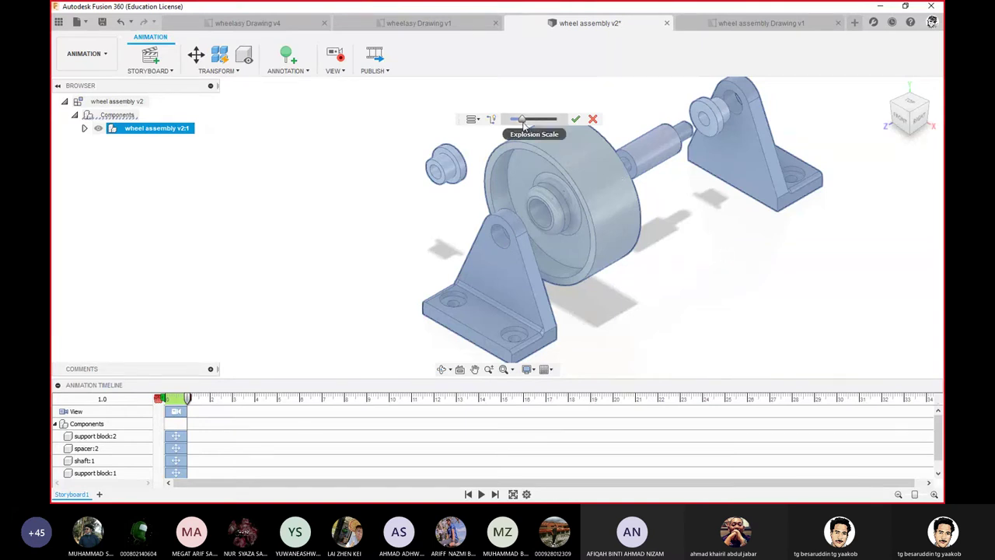
{"action": "scroll", "coordinate": [524, 125], "scroll_direction": "up", "scroll_amount": 2}
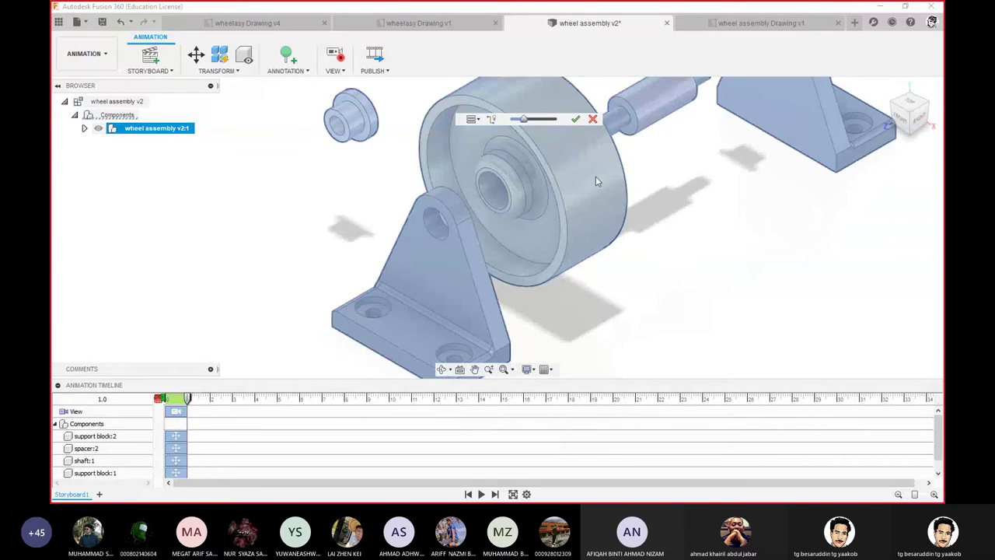
- Turn on trail line visibility and nudge the explosion scale slightly higher
{"action": "left_click", "coordinate": [492, 120]}
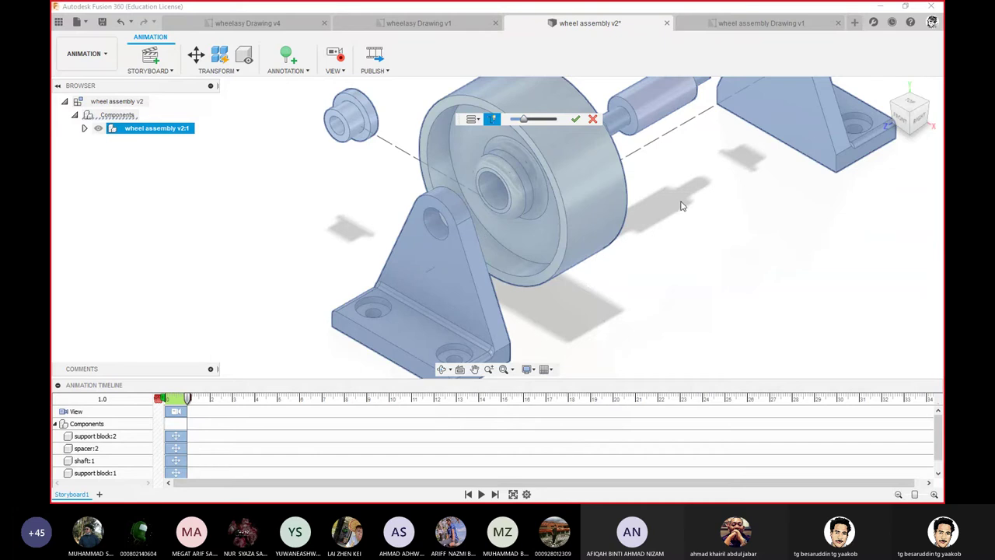
{"action": "left_click", "coordinate": [883, 87]}
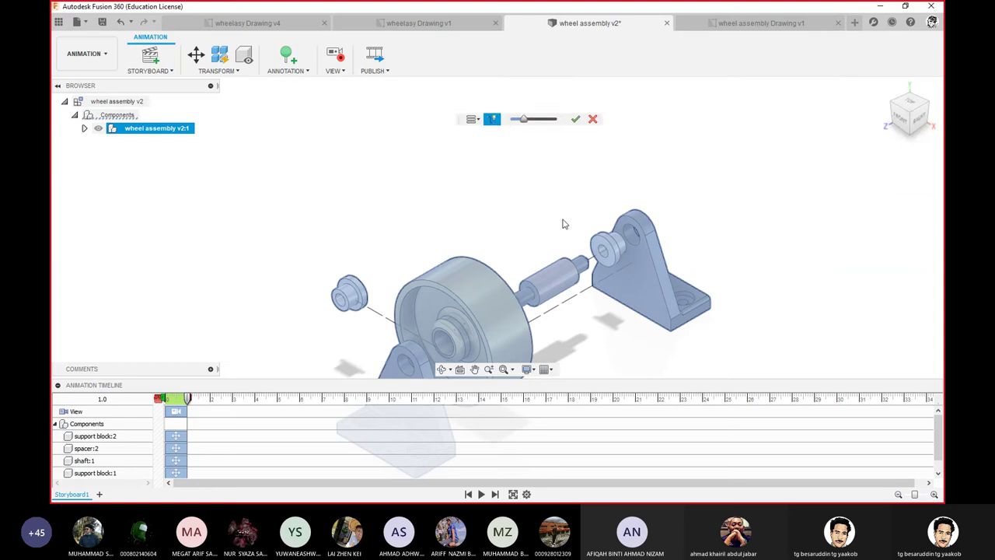
{"action": "middle_click_drag", "start_coordinate": [548, 208], "coordinate": [592, 116]}
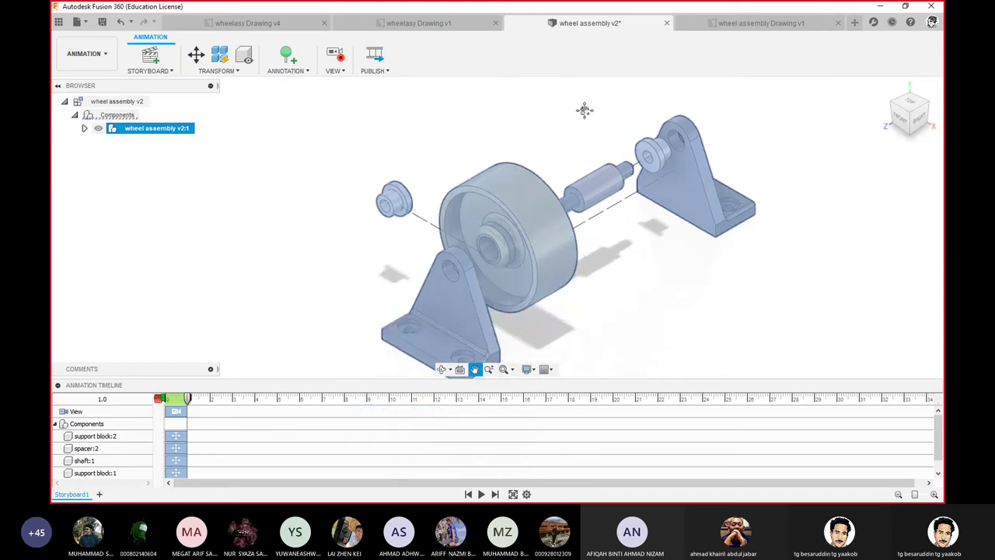
{"action": "middle_click_drag", "start_coordinate": [679, 306], "coordinate": [651, 287]}
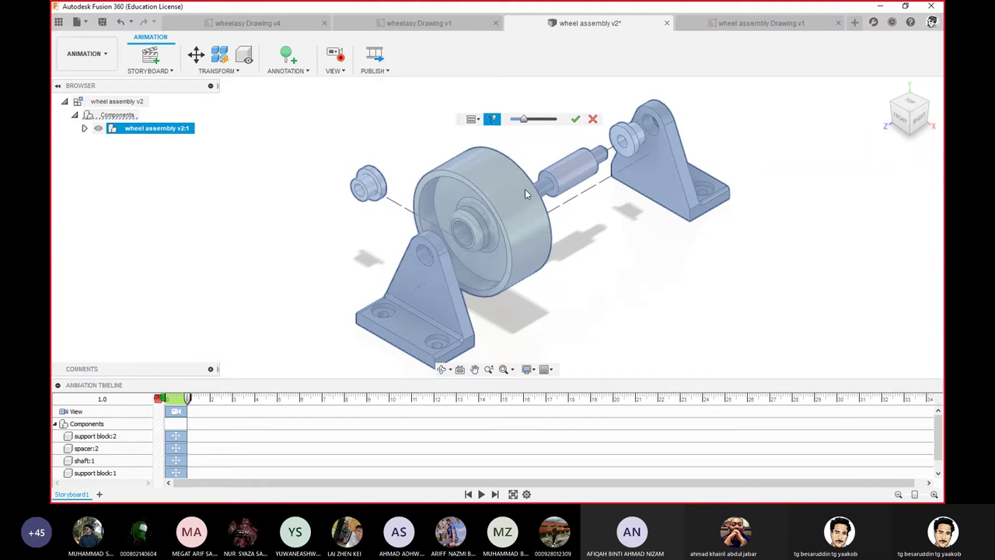
{"action": "mouse_move", "coordinate": [909, 111]}
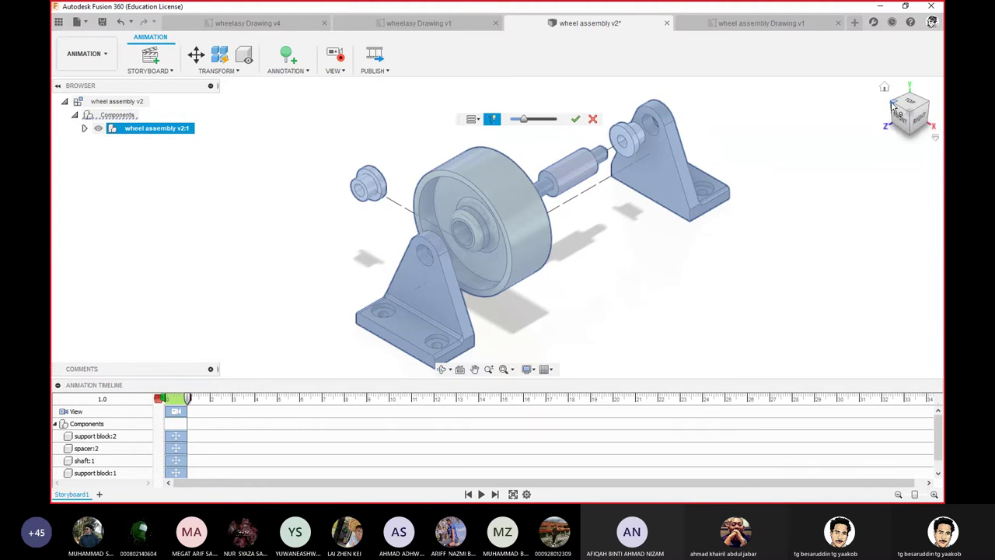
{"action": "left_click_drag", "start_coordinate": [896, 112], "coordinate": [824, 133]}
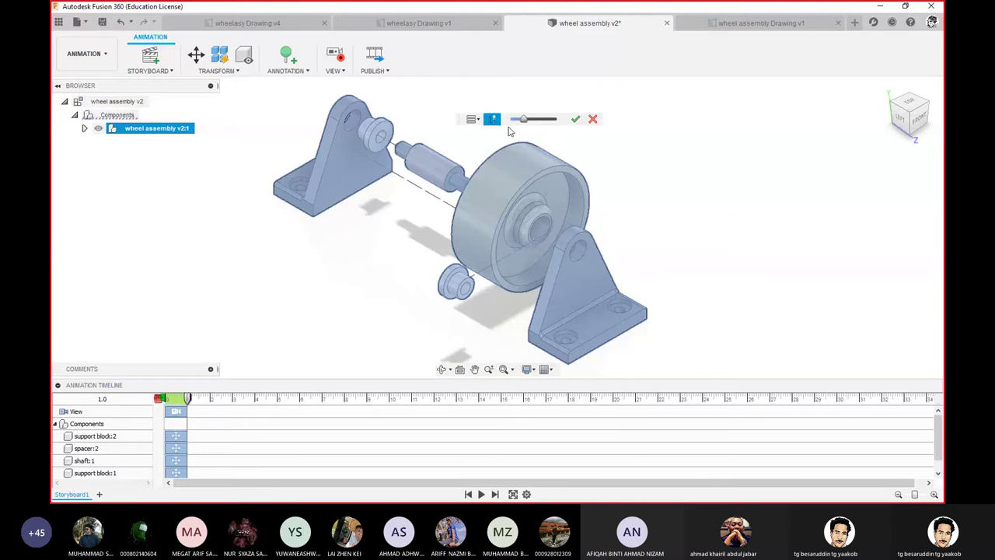
{"action": "left_click_drag", "start_coordinate": [526, 121], "coordinate": [523, 127]}
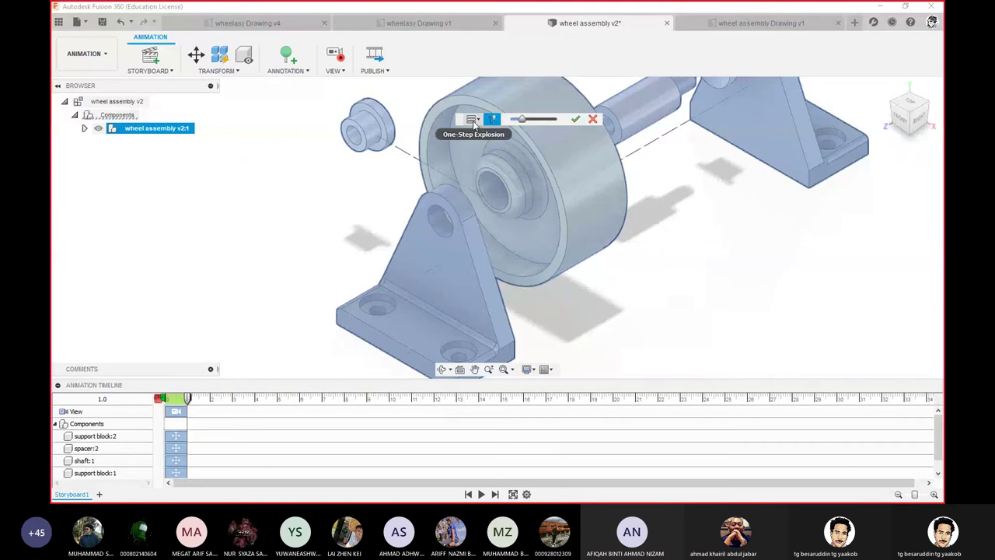
{"action": "left_click", "coordinate": [473, 122]}
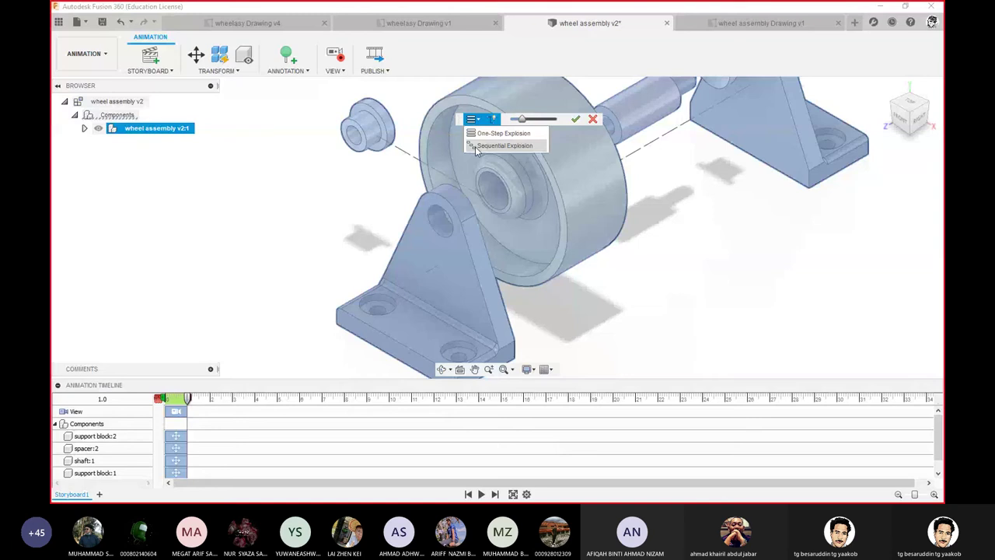
{"action": "left_click", "coordinate": [503, 145]}
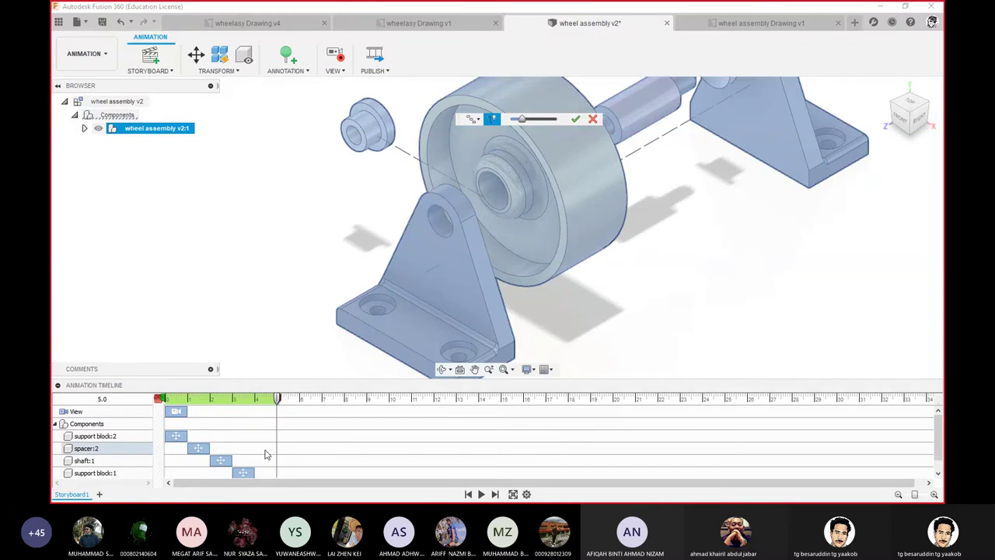
{"action": "left_click", "coordinate": [472, 120]}
{"action": "left_click", "coordinate": [479, 133]}
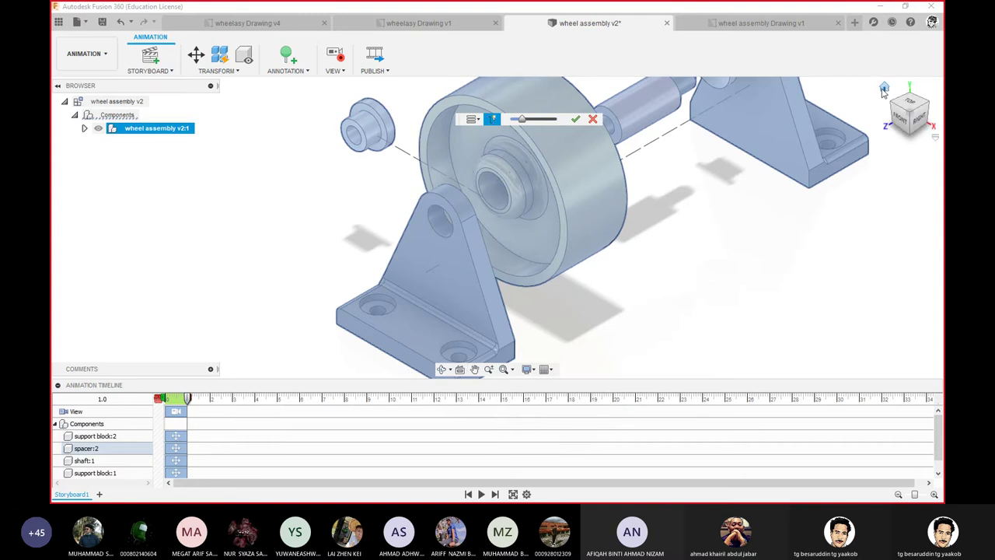
- Reframe the exploded assembly from the Home view and accept the one-level explosion
{"action": "left_click", "coordinate": [886, 84]}
{"action": "middle_click_drag", "start_coordinate": [345, 222], "coordinate": [363, 120]}
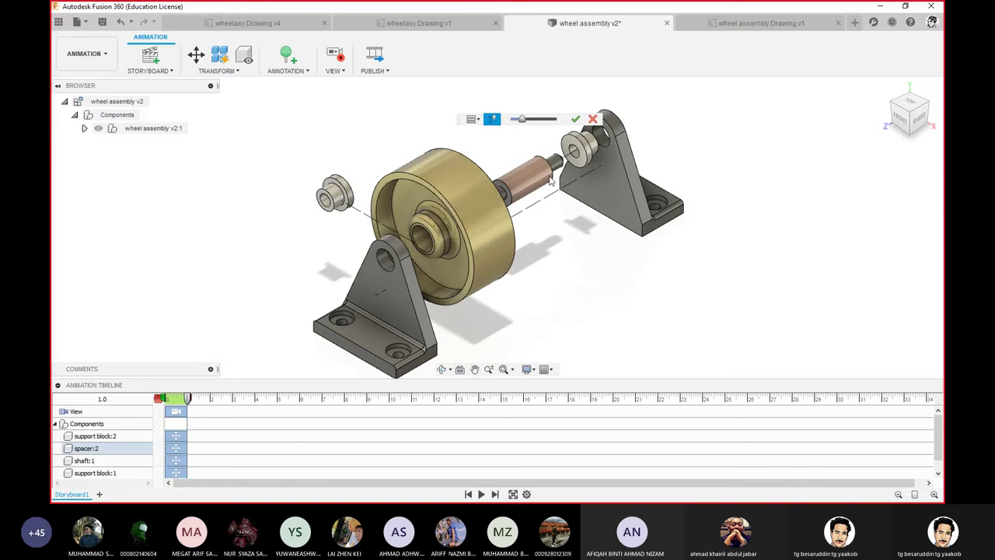
{"action": "scroll", "coordinate": [522, 122], "scroll_direction": "up", "scroll_amount": 2}
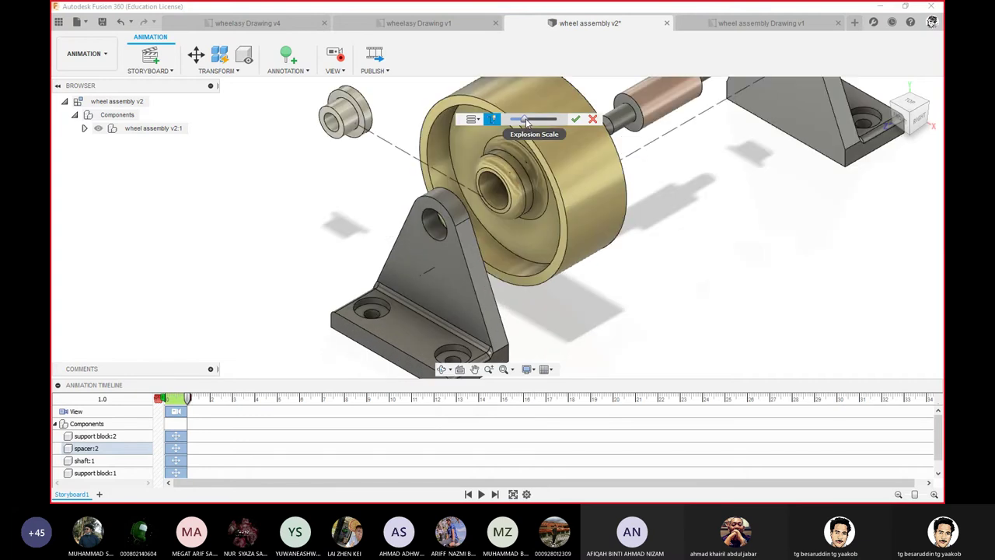
{"action": "scroll", "coordinate": [519, 124], "scroll_direction": "up", "scroll_amount": 2}
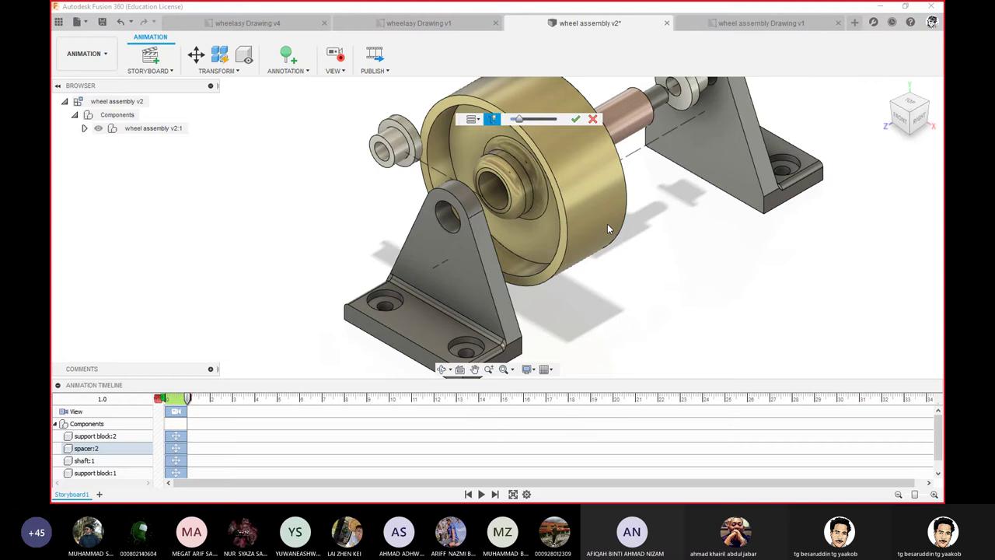
{"action": "left_click", "coordinate": [575, 119]}
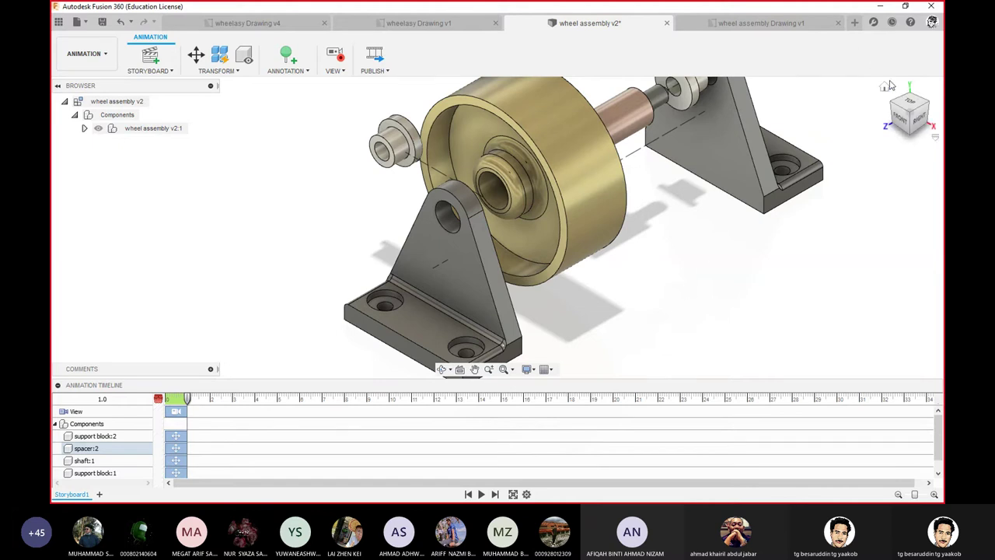
{"action": "left_click", "coordinate": [883, 87]}
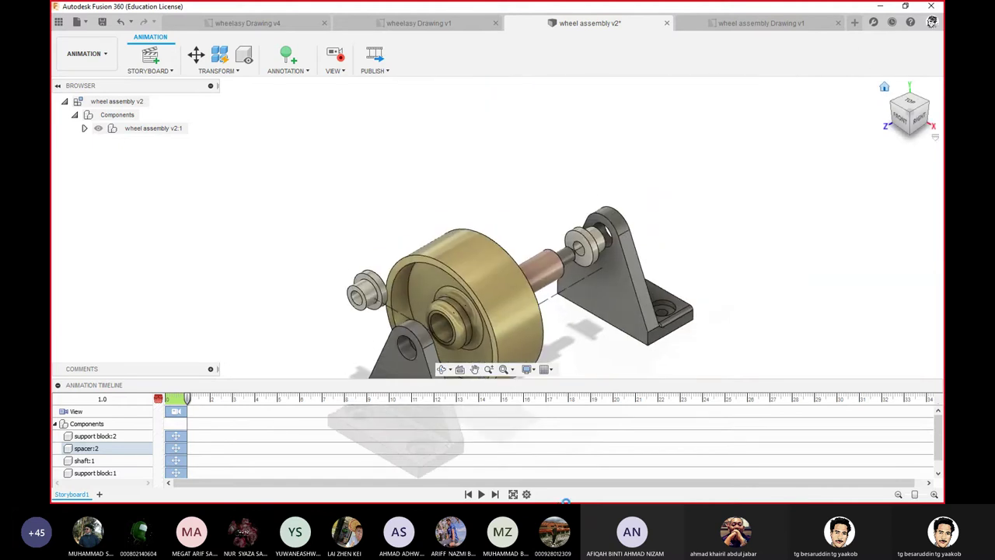
{"action": "left_click", "coordinate": [481, 494]}
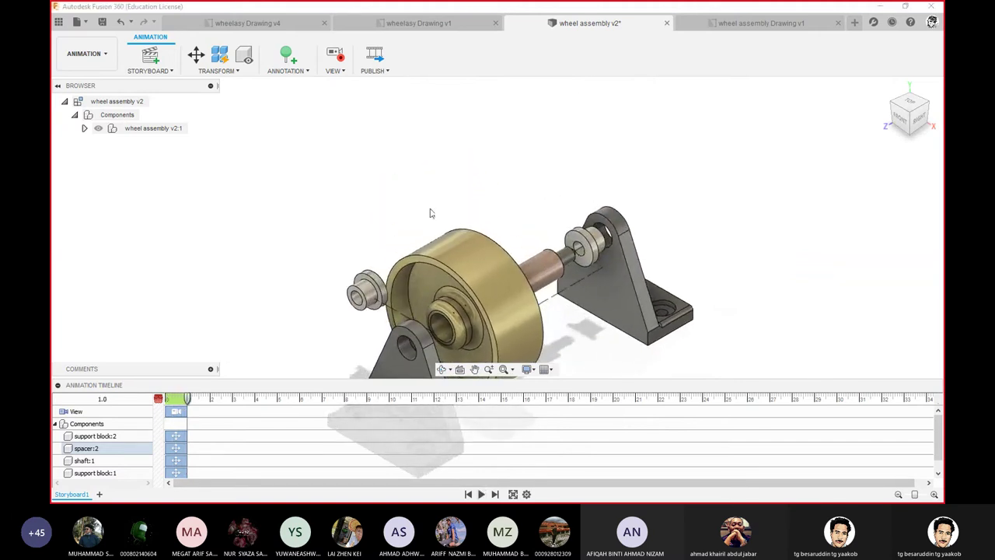
{"action": "middle_click_drag", "start_coordinate": [503, 212], "coordinate": [498, 130]}
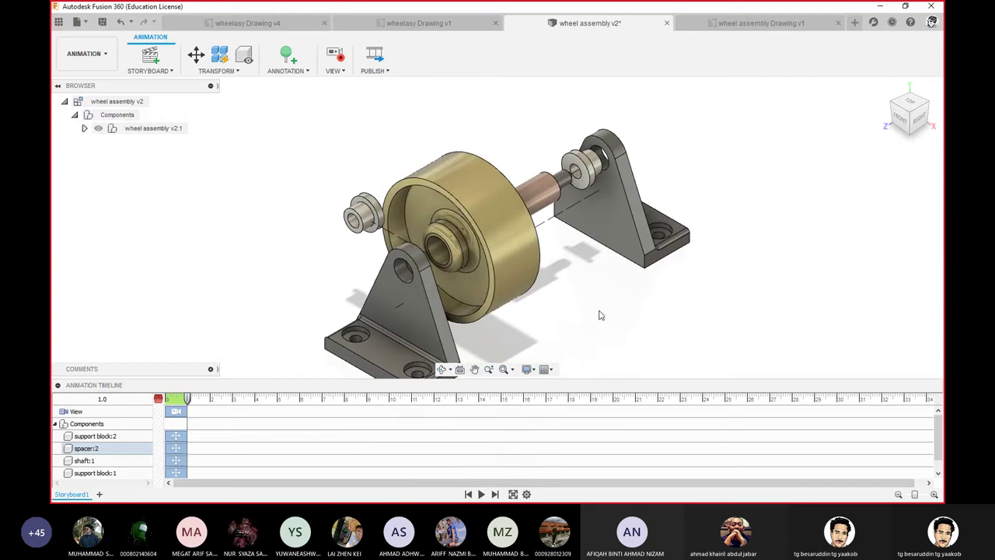
{"action": "middle_click_drag", "start_coordinate": [604, 313], "coordinate": [608, 267]}
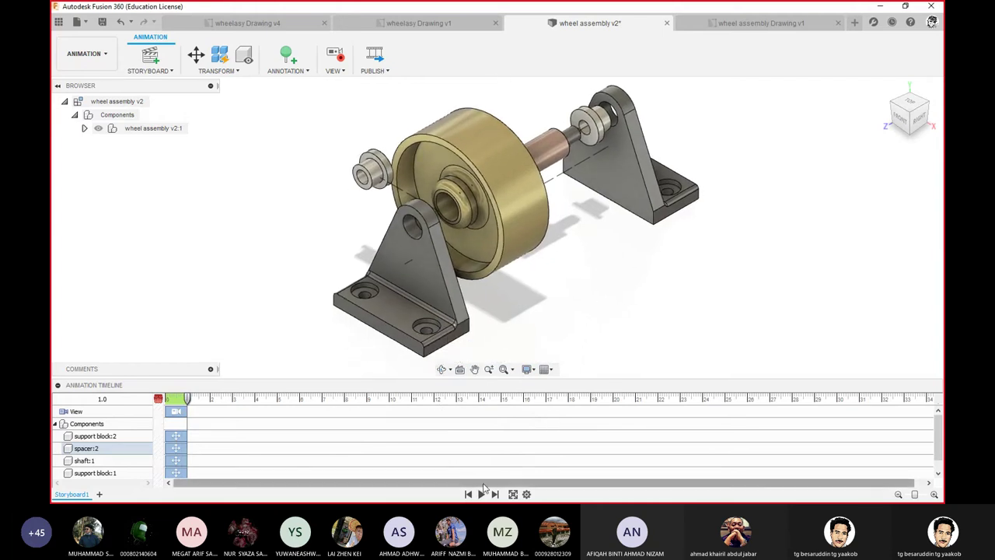
{"action": "left_click", "coordinate": [469, 495]}
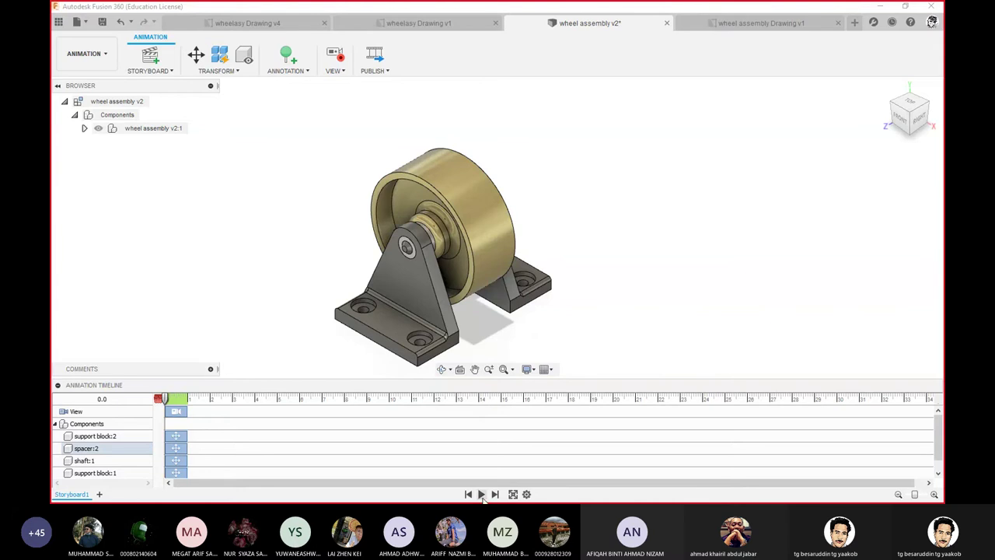
{"action": "left_click", "coordinate": [481, 494]}
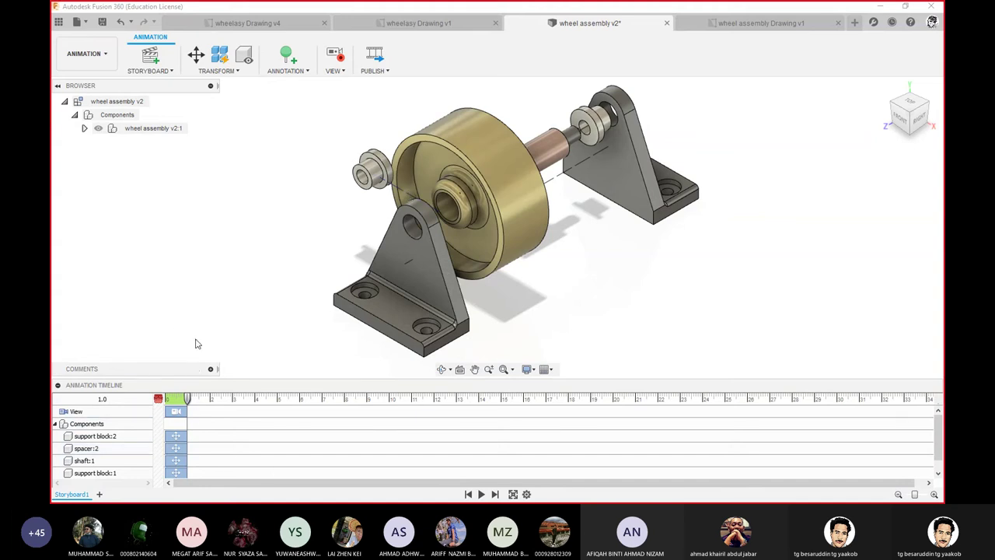
- Create a clean new storyboard, Storyboard2, and select wheel assembly v2:1
{"action": "left_click", "coordinate": [99, 494]}
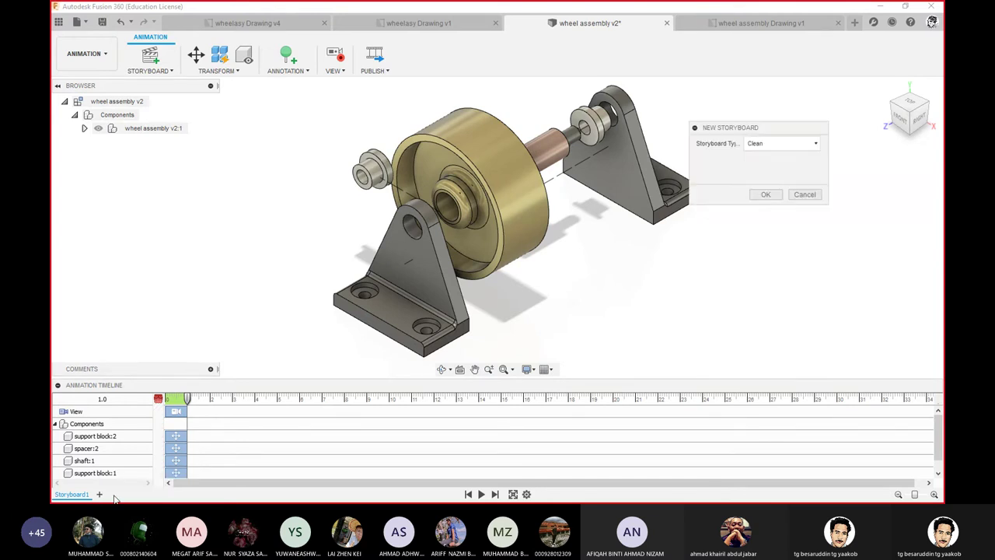
{"action": "left_click", "coordinate": [766, 194]}
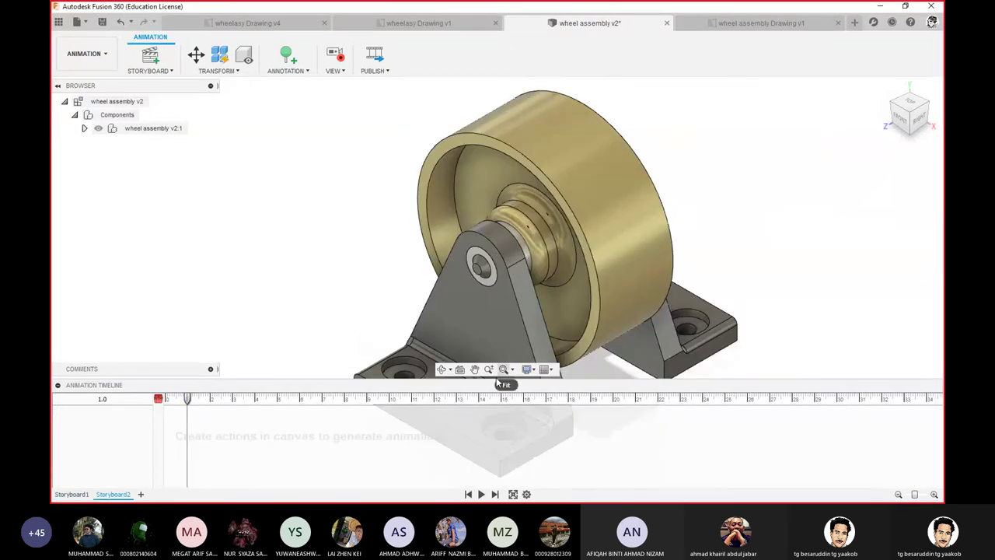
{"action": "left_click", "coordinate": [147, 128]}
- Auto-explode all levels at a wider scale, accept it, and rewind the timeline to 0
{"action": "left_click", "coordinate": [219, 71]}
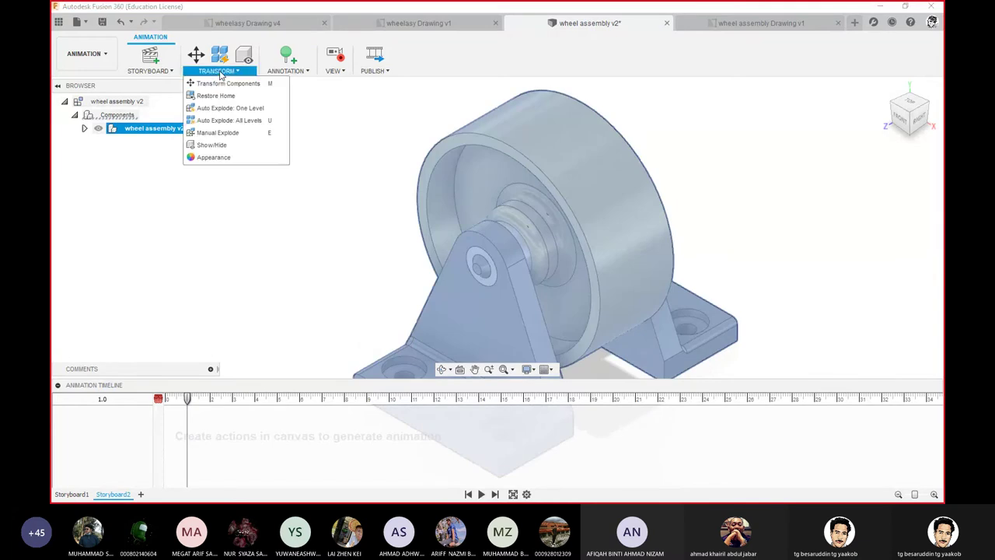
{"action": "left_click", "coordinate": [223, 121]}
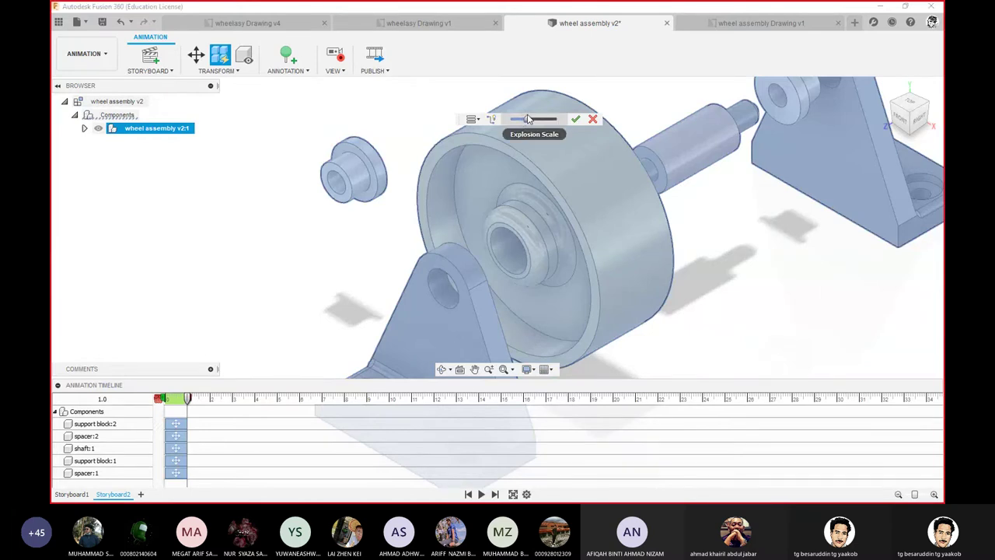
{"action": "left_click_drag", "start_coordinate": [527, 119], "coordinate": [530, 121]}
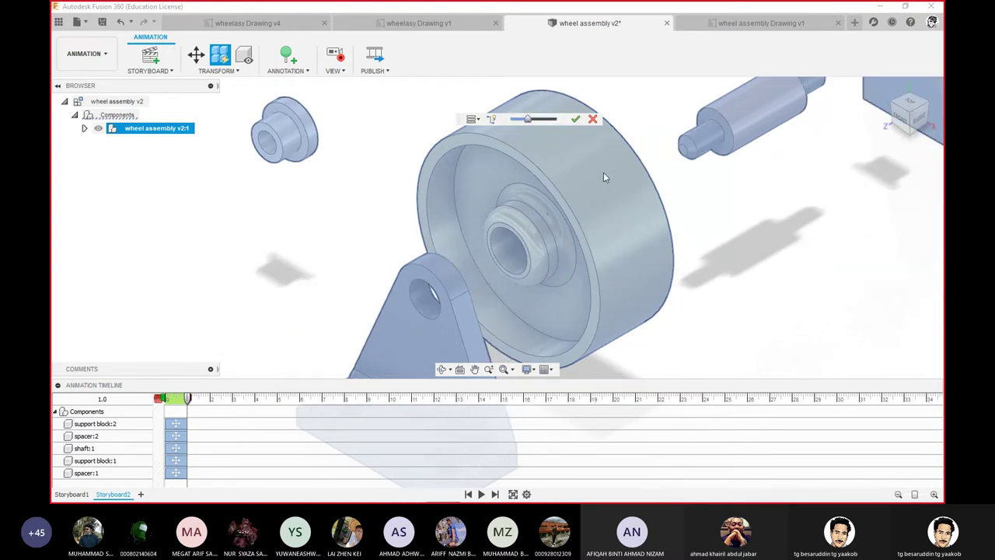
{"action": "left_click", "coordinate": [575, 121]}
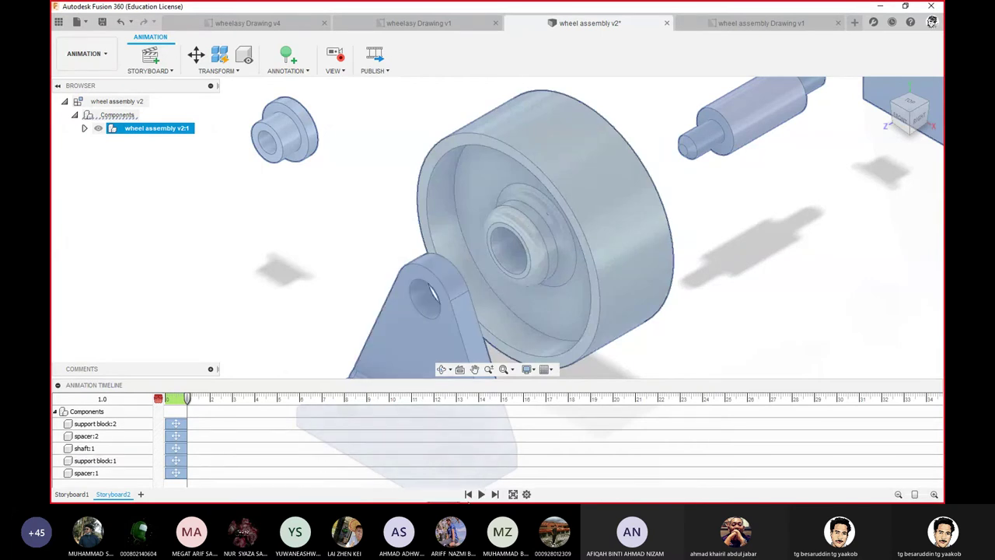
{"action": "left_click", "coordinate": [468, 494]}
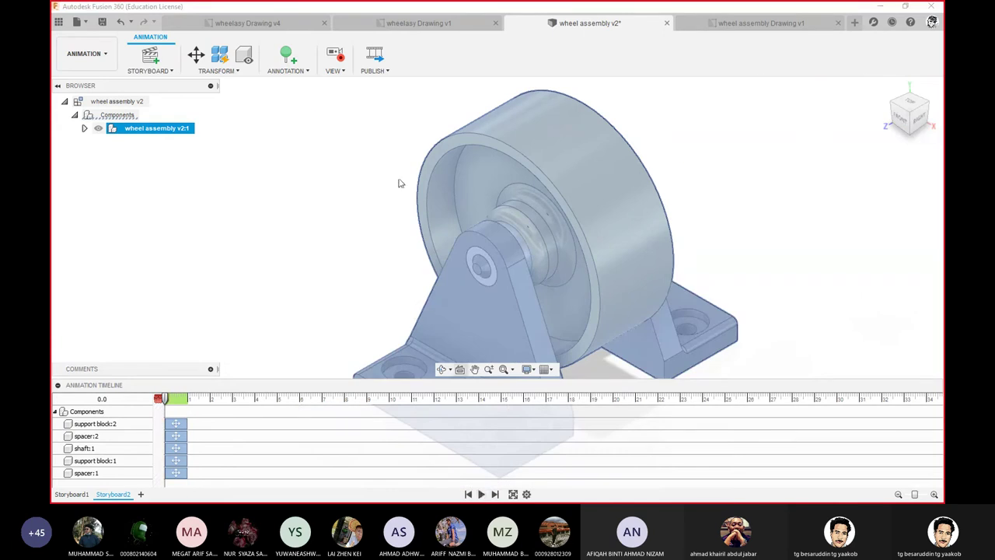
{"action": "left_click", "coordinate": [292, 224]}
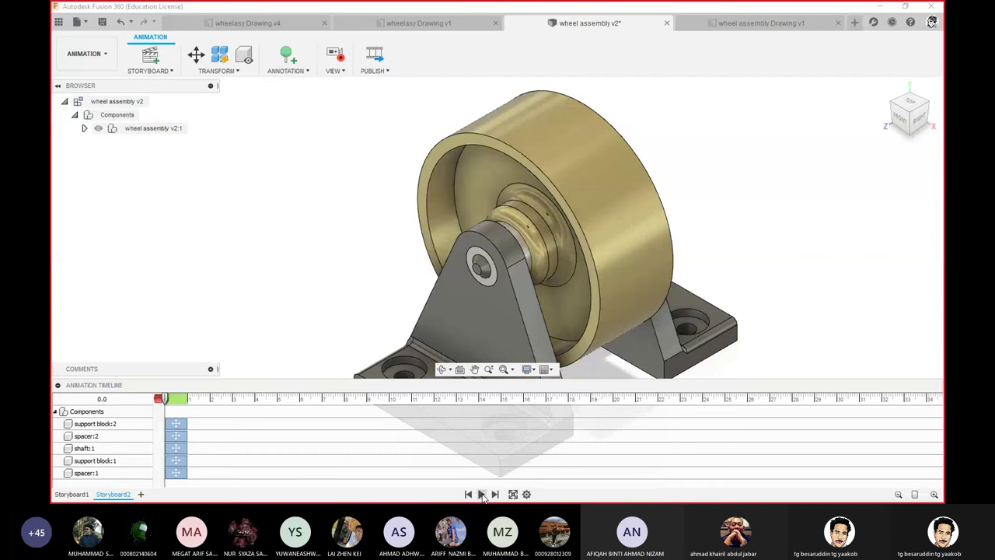
- Centre the exploded parts from the Home view and replay Storyboard2's explosion from the start
{"action": "left_click", "coordinate": [481, 494]}
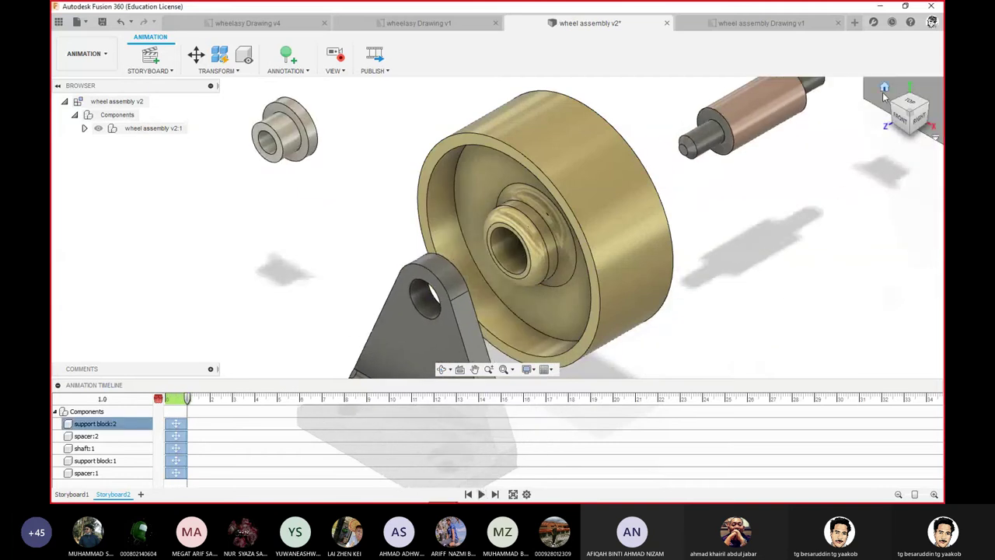
{"action": "left_click", "coordinate": [884, 86]}
{"action": "left_click", "coordinate": [474, 369]}
{"action": "left_click_drag", "start_coordinate": [482, 229], "coordinate": [495, 137]}
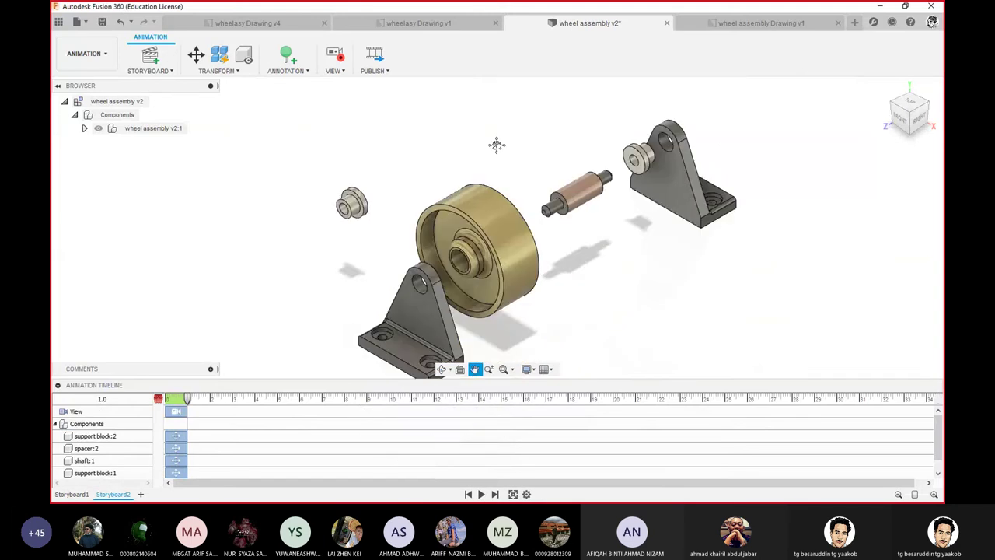
{"action": "key", "text": "Escape"}
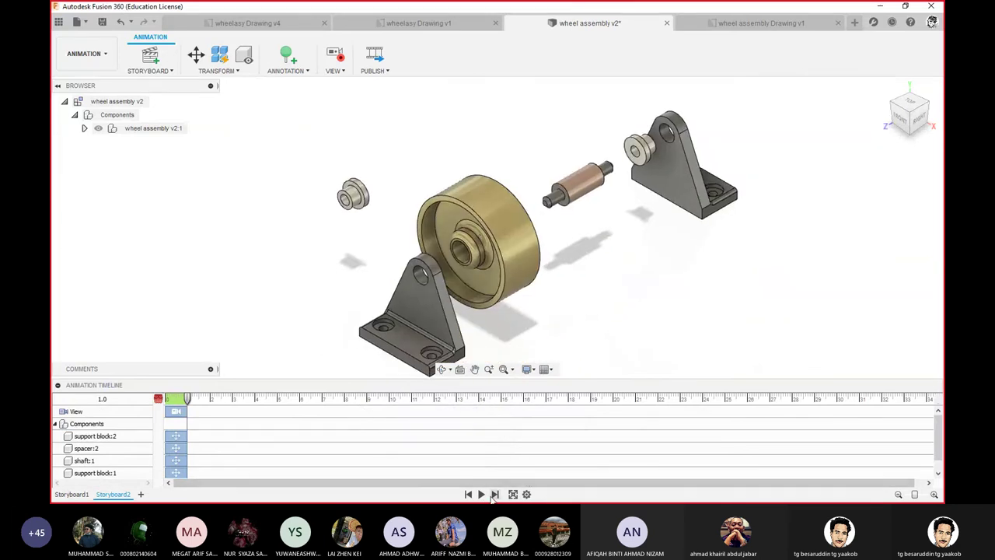
{"action": "left_click", "coordinate": [481, 495]}
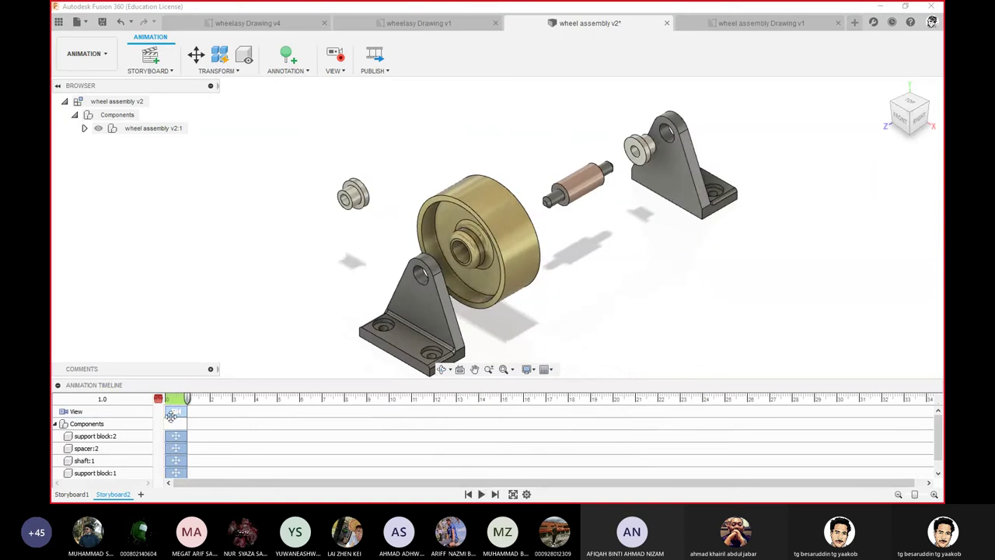
{"action": "left_click", "coordinate": [467, 494]}
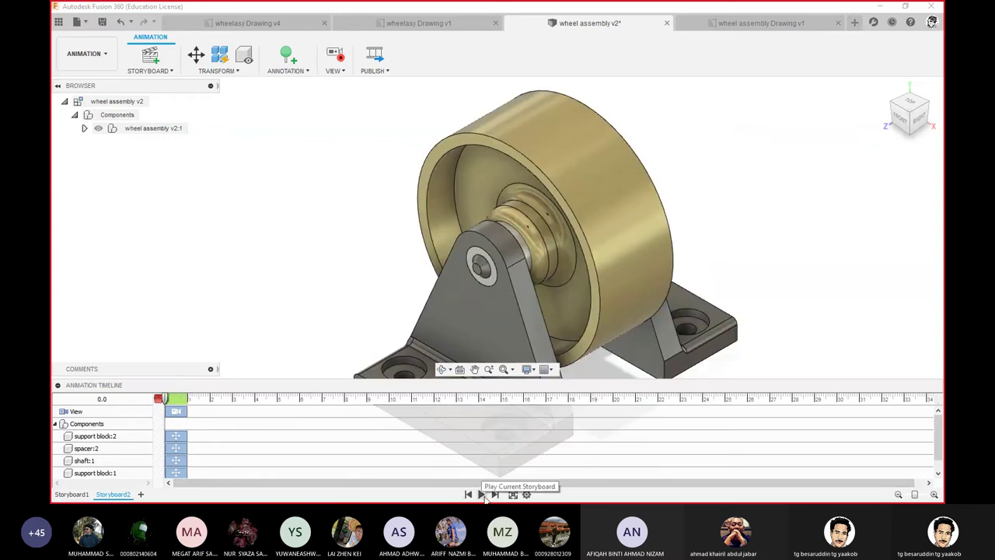
{"action": "left_click", "coordinate": [482, 494]}
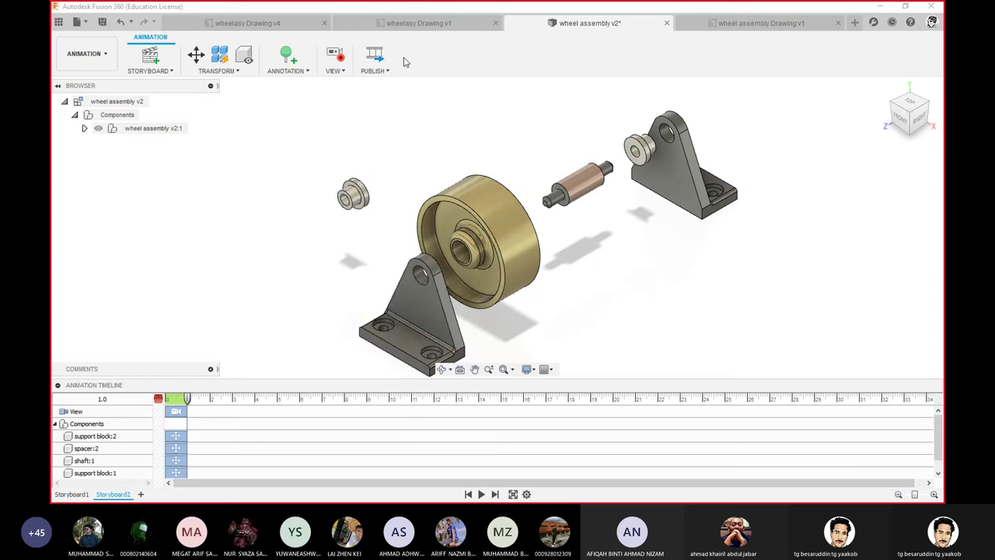
- Start a drawing from animation with Storyboard2 as its source
{"action": "left_click", "coordinate": [107, 64]}
{"action": "mouse_move", "coordinate": [77, 199]}
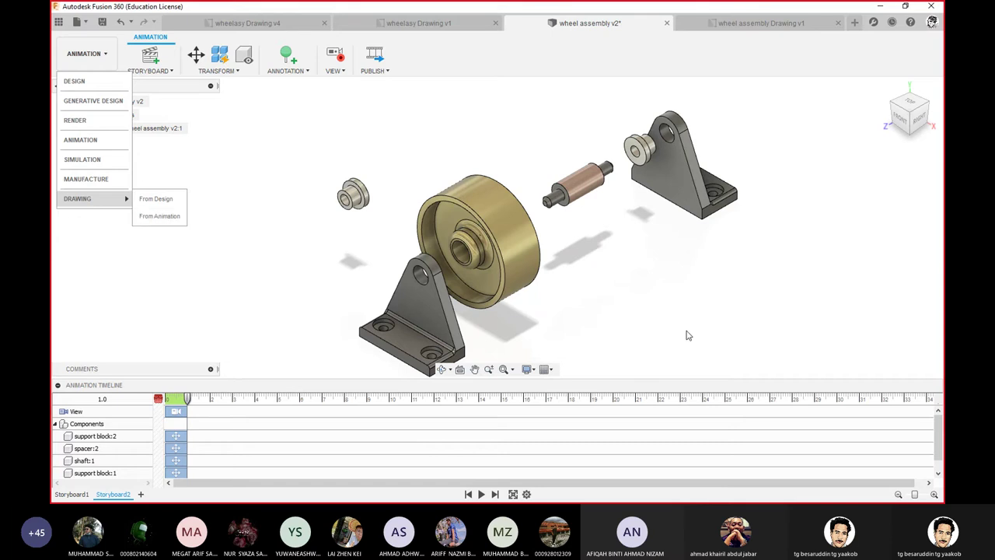
{"action": "left_click", "coordinate": [155, 218]}
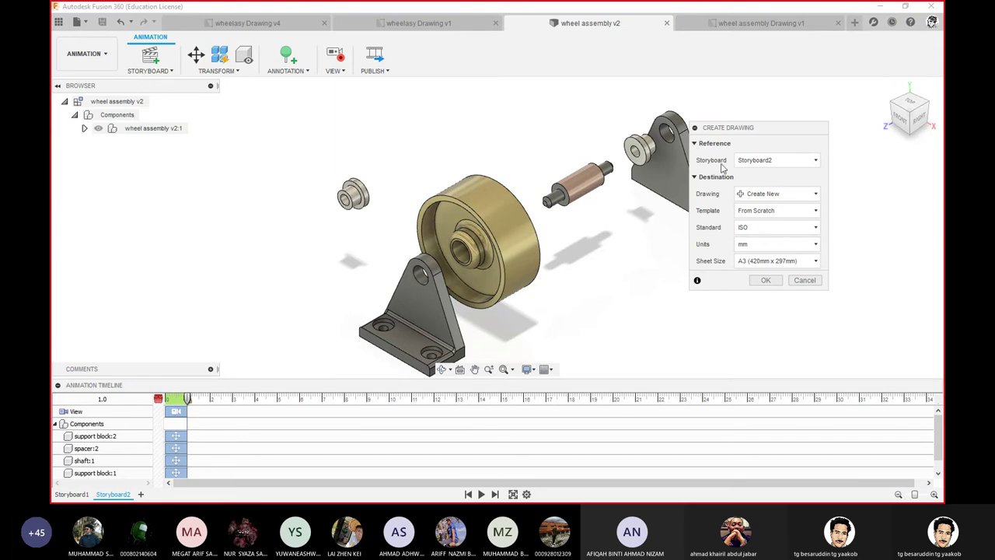
{"action": "left_click", "coordinate": [814, 163]}
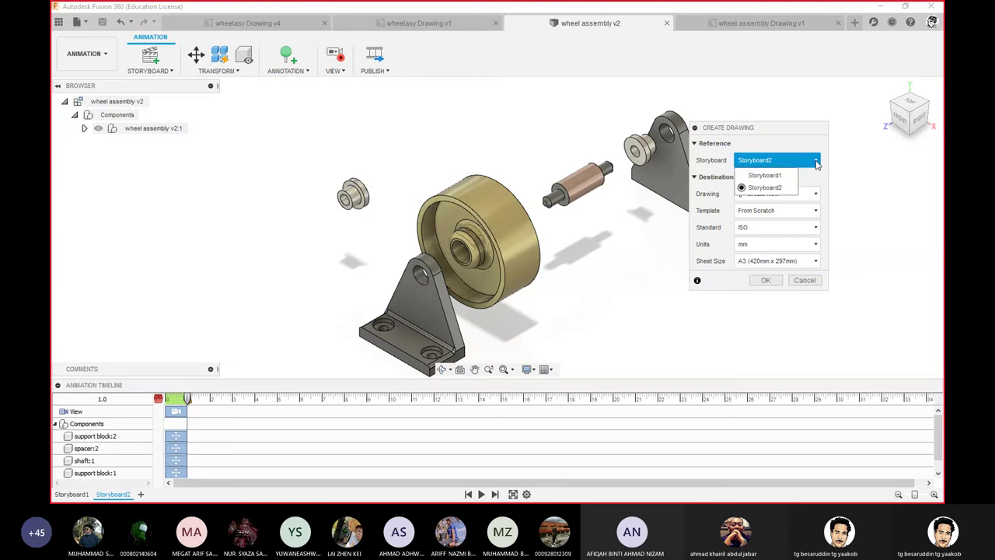
{"action": "left_click", "coordinate": [769, 189]}
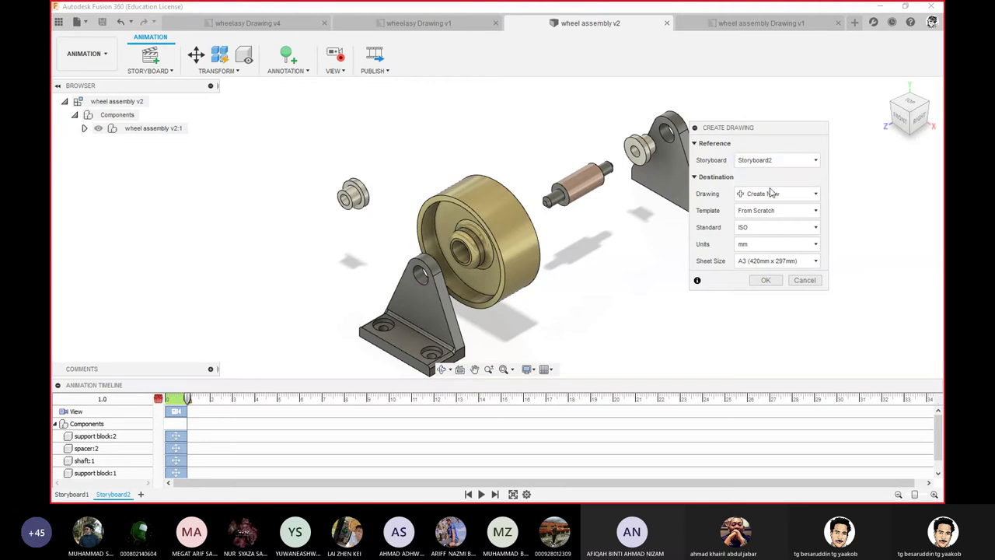
- Create the ISO A3 drawing and place the exploded base view at 1:5 scale
{"action": "left_click", "coordinate": [770, 280]}
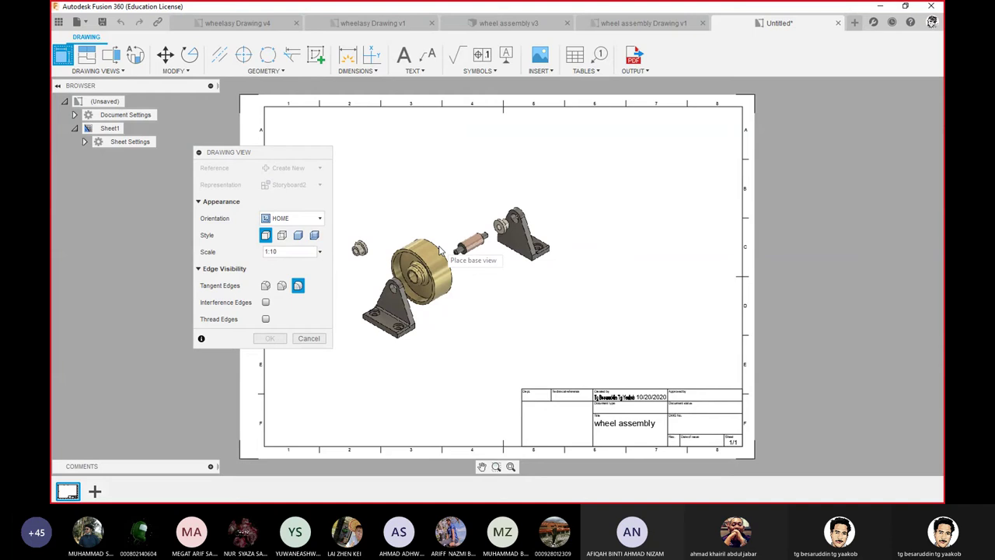
{"action": "left_click", "coordinate": [441, 247]}
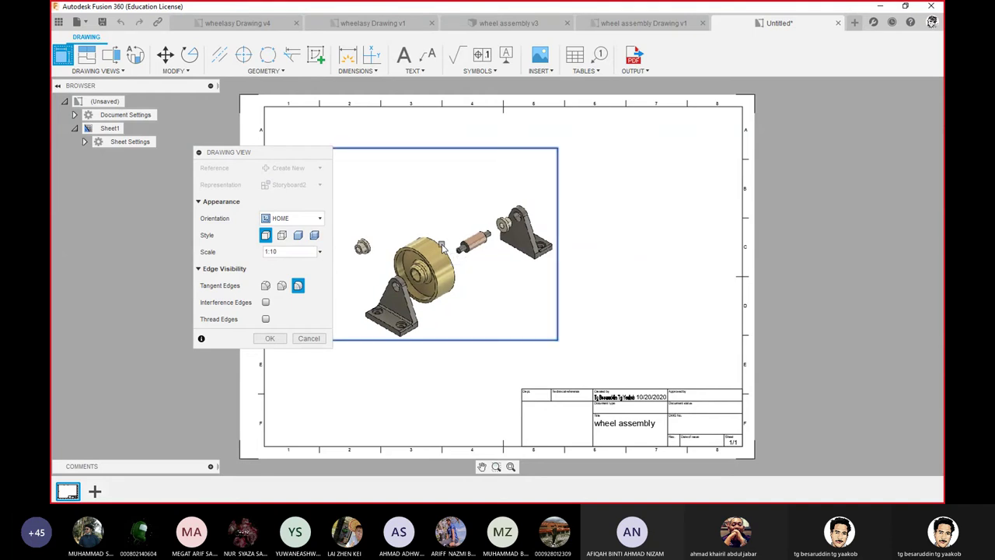
{"action": "left_click", "coordinate": [320, 252]}
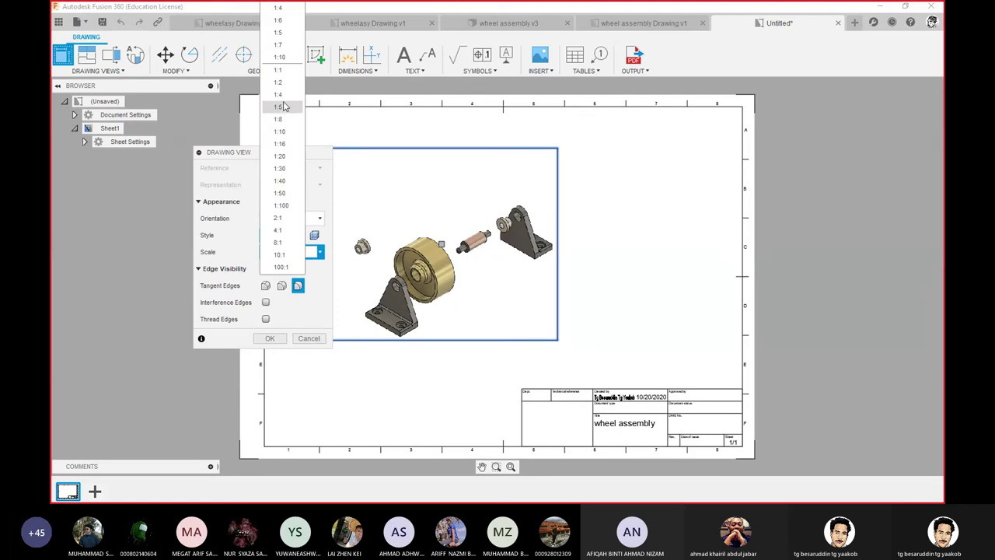
{"action": "left_click", "coordinate": [286, 108]}
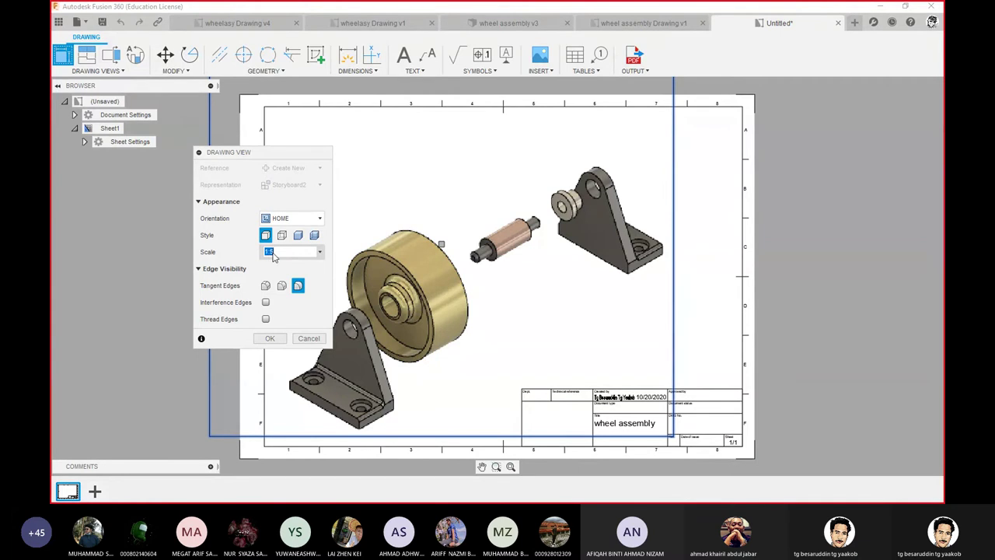
{"action": "left_click", "coordinate": [274, 338]}
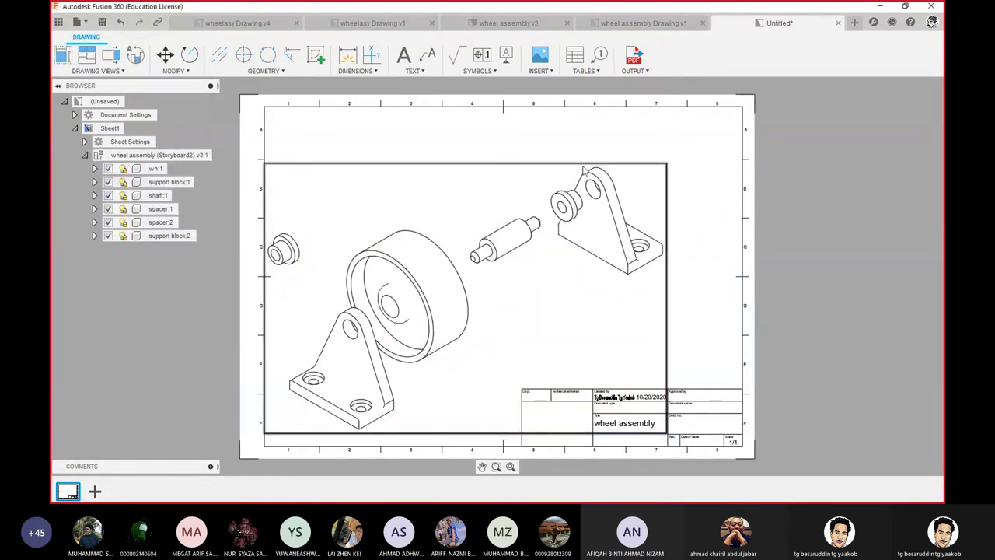
- Move the base view higher on the sheet and change its style to Shaded
{"action": "left_click", "coordinate": [569, 162]}
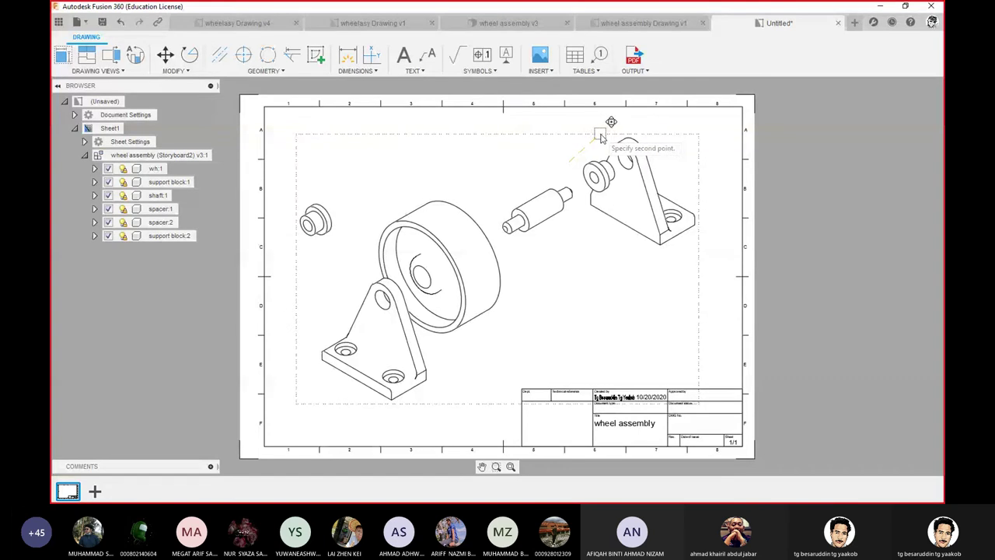
{"action": "left_click", "coordinate": [597, 136]}
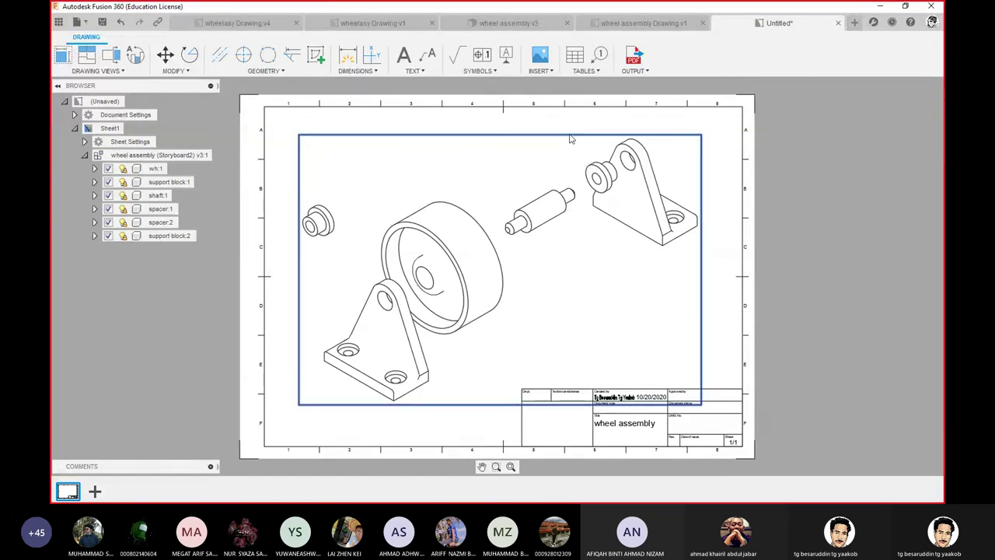
{"action": "double_click", "coordinate": [570, 138]}
{"action": "left_click", "coordinate": [314, 202]}
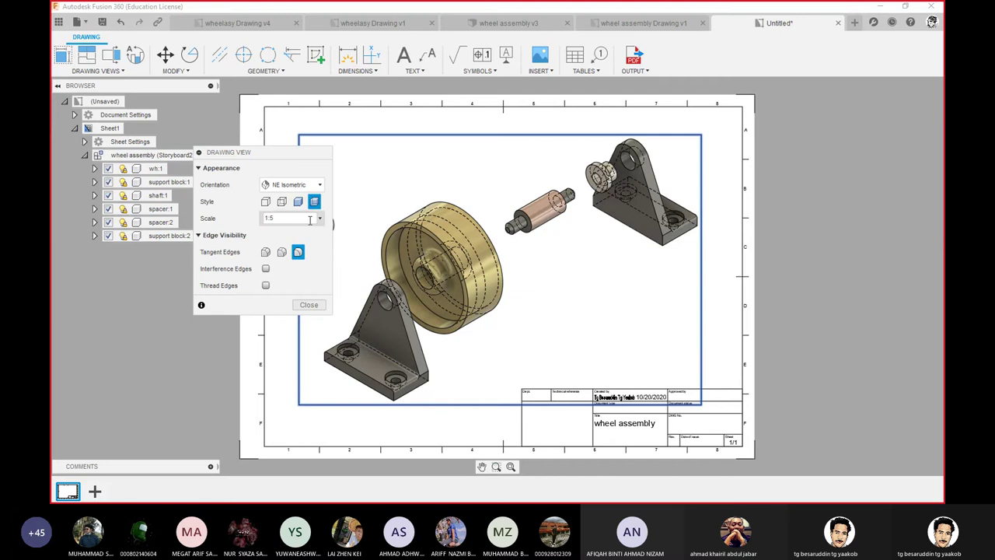
{"action": "left_click", "coordinate": [298, 204]}
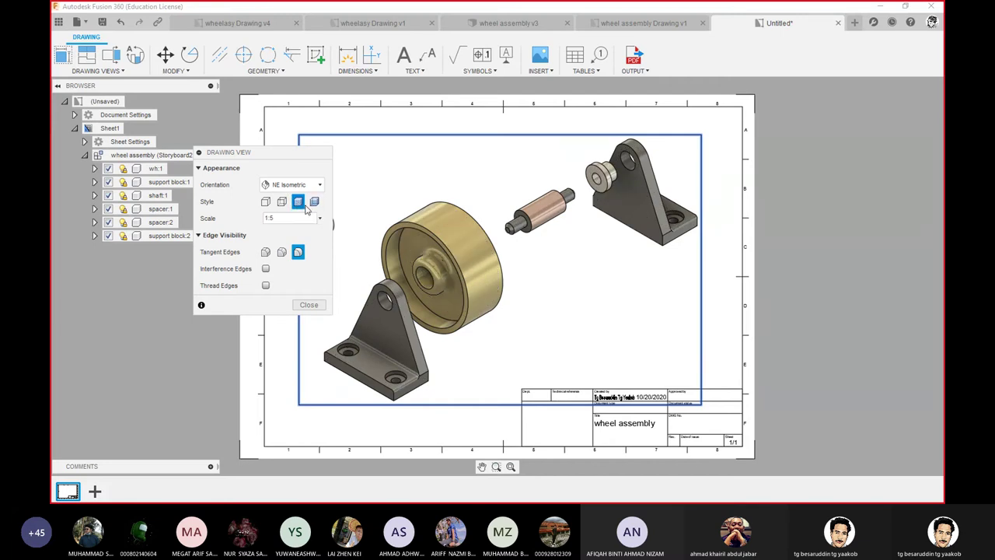
{"action": "left_click", "coordinate": [311, 305]}
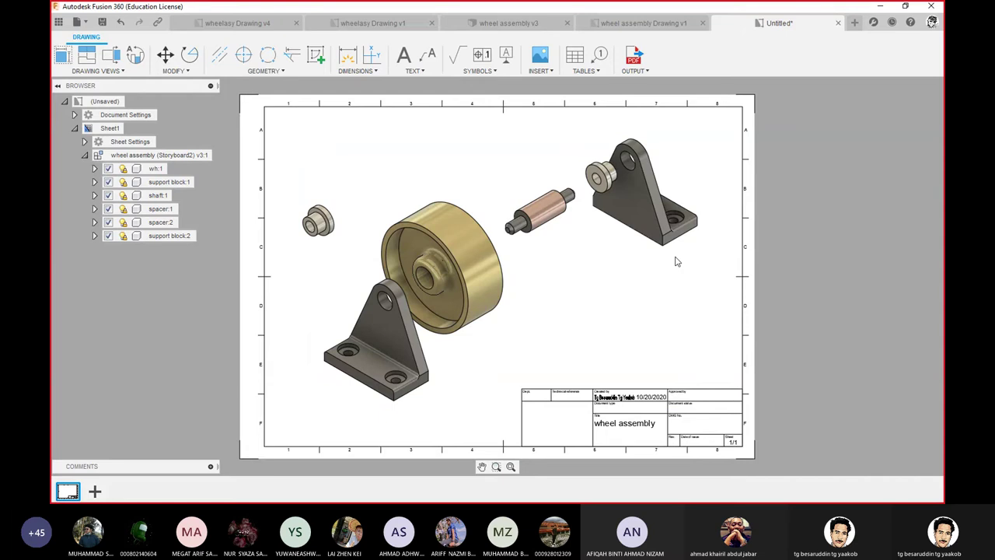
- Add balloons 4, 1 and 2 to the left spacer, wheel and left support block
{"action": "left_click", "coordinate": [599, 56]}
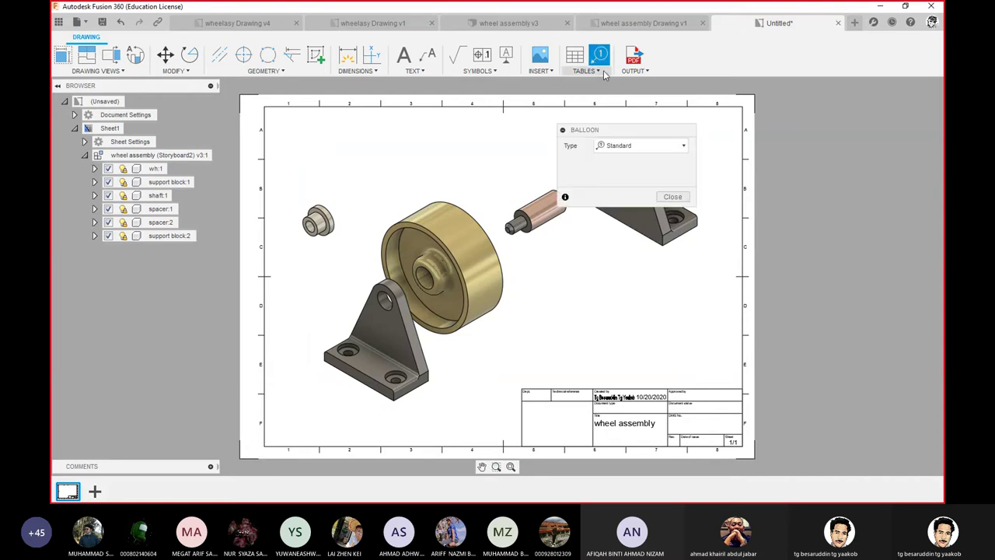
{"action": "left_click", "coordinate": [321, 218]}
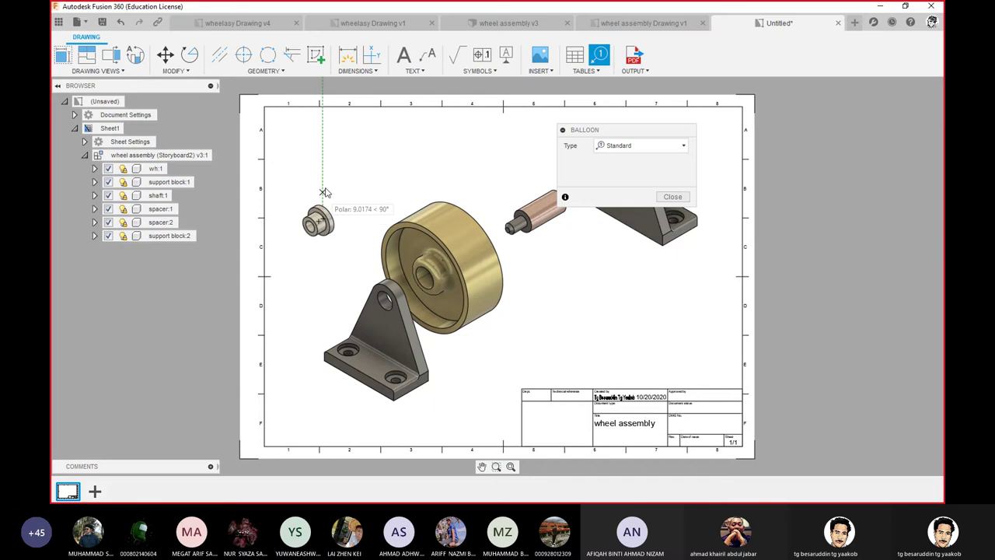
{"action": "left_click", "coordinate": [321, 136]}
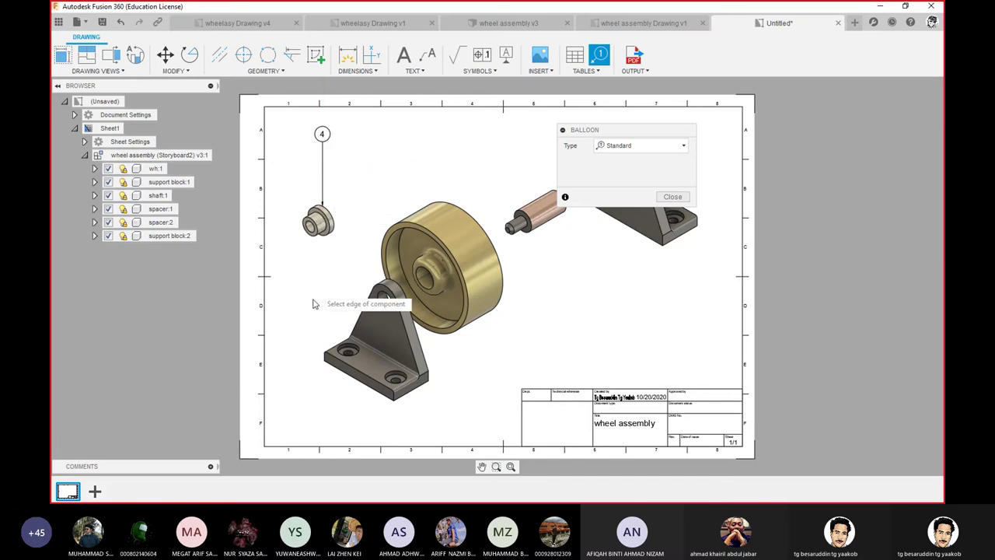
{"action": "left_click", "coordinate": [447, 202]}
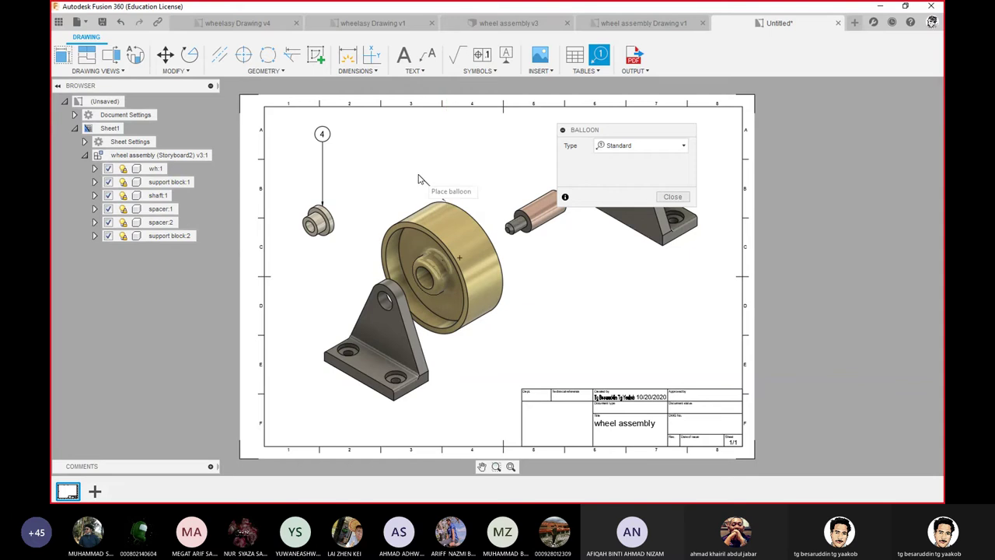
{"action": "left_click", "coordinate": [400, 138]}
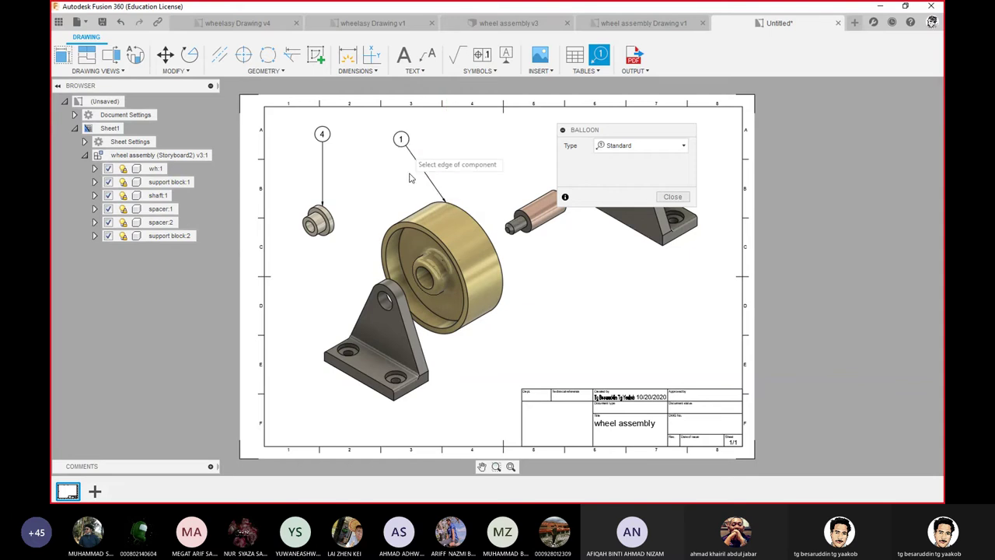
{"action": "left_click", "coordinate": [370, 296]}
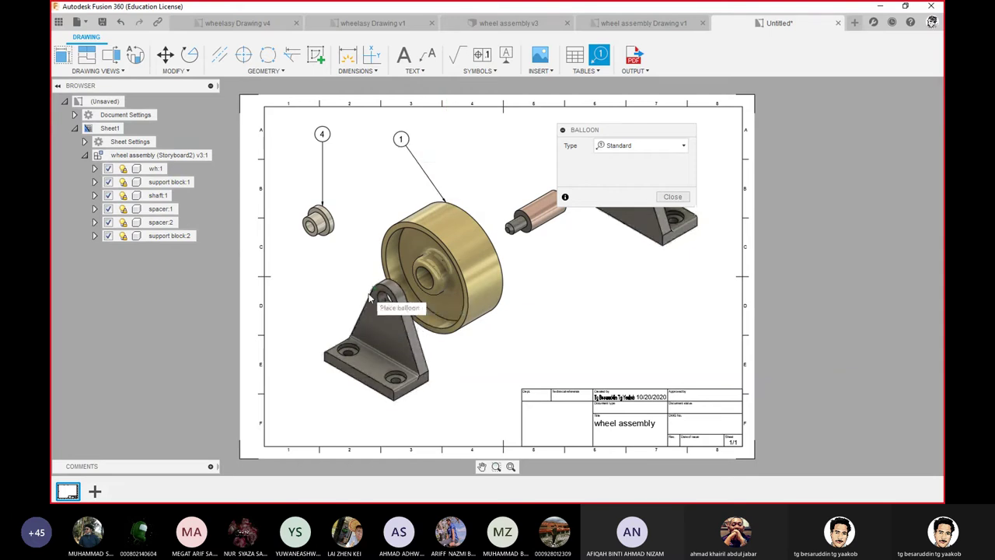
{"action": "left_click", "coordinate": [352, 139]}
- Add balloons 3, 4 and 2 to the shaft, right spacer and right support block
{"action": "left_click_drag", "start_coordinate": [646, 132], "coordinate": [855, 213]}
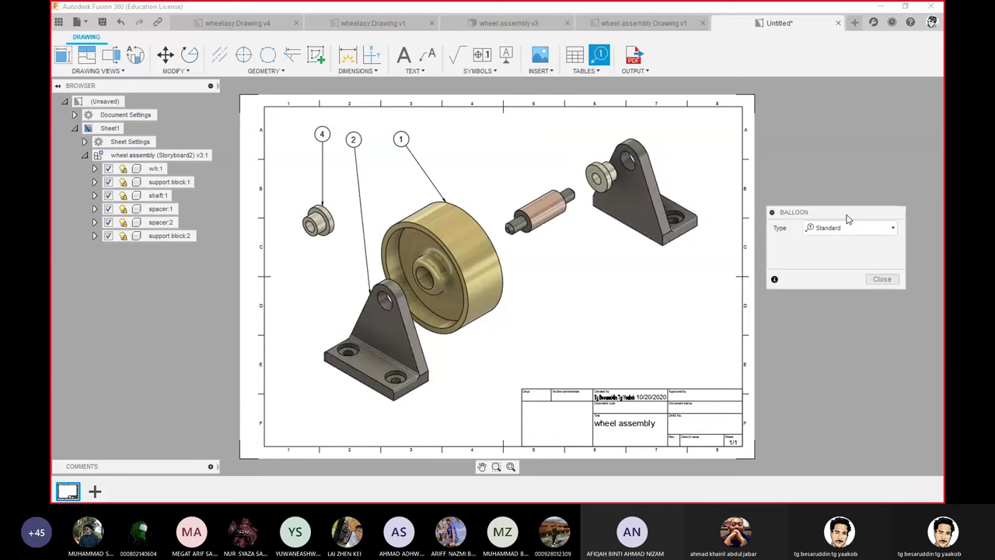
{"action": "left_click", "coordinate": [525, 215]}
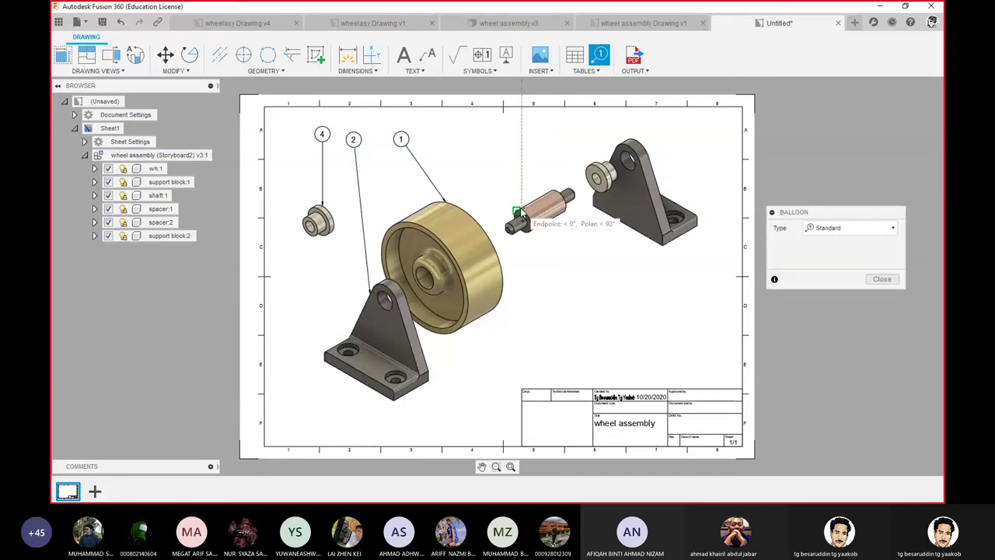
{"action": "left_click", "coordinate": [462, 138]}
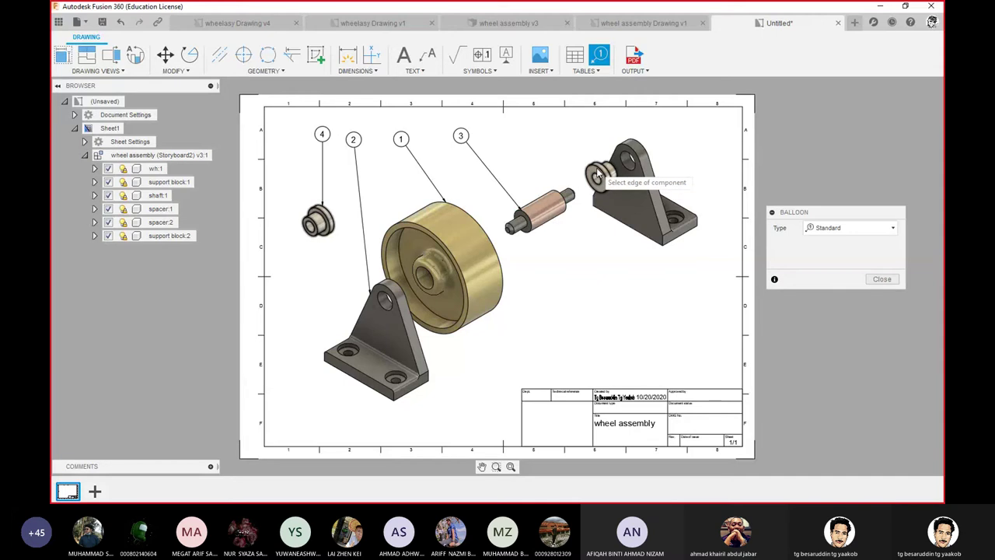
{"action": "left_click", "coordinate": [594, 176]}
{"action": "left_click", "coordinate": [546, 131]}
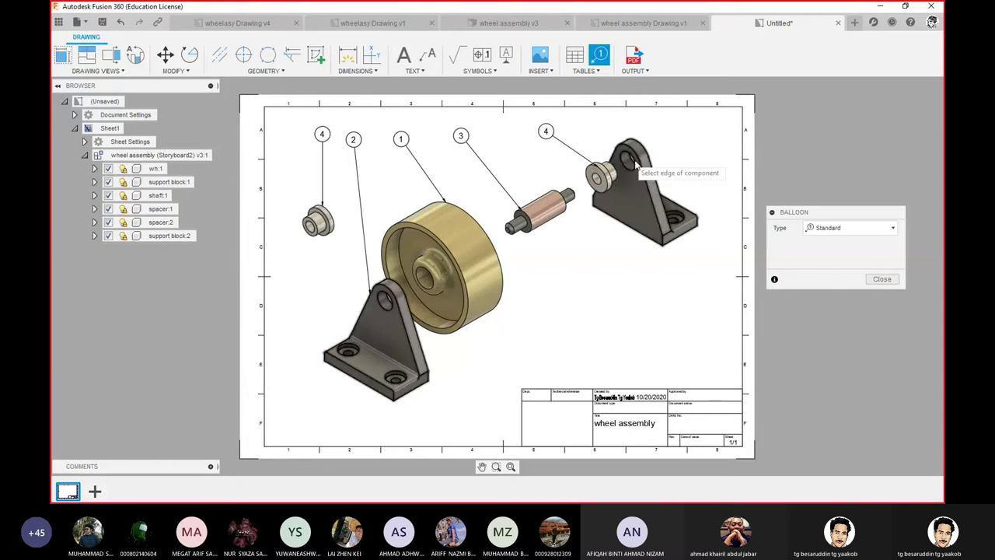
{"action": "left_click", "coordinate": [657, 122]}
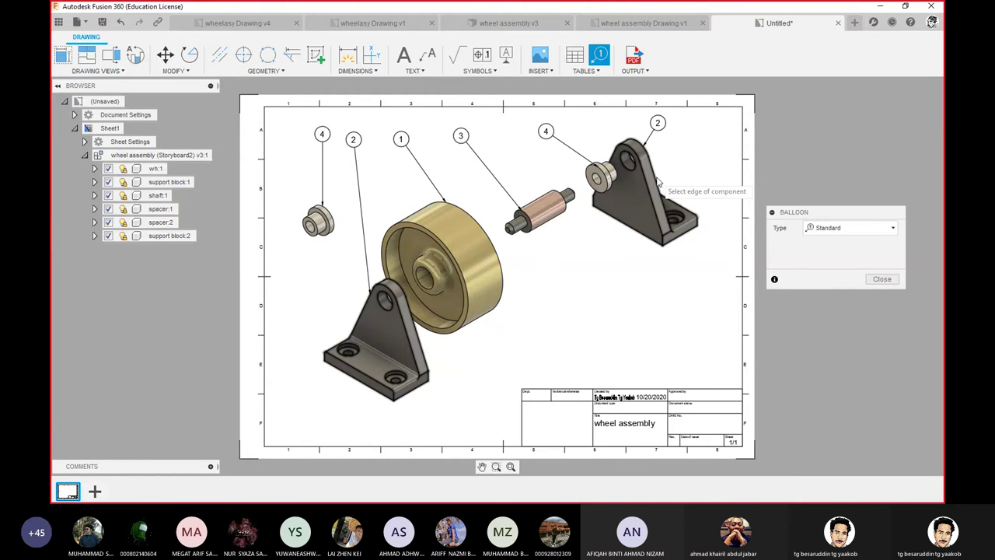
{"action": "left_click", "coordinate": [882, 279]}
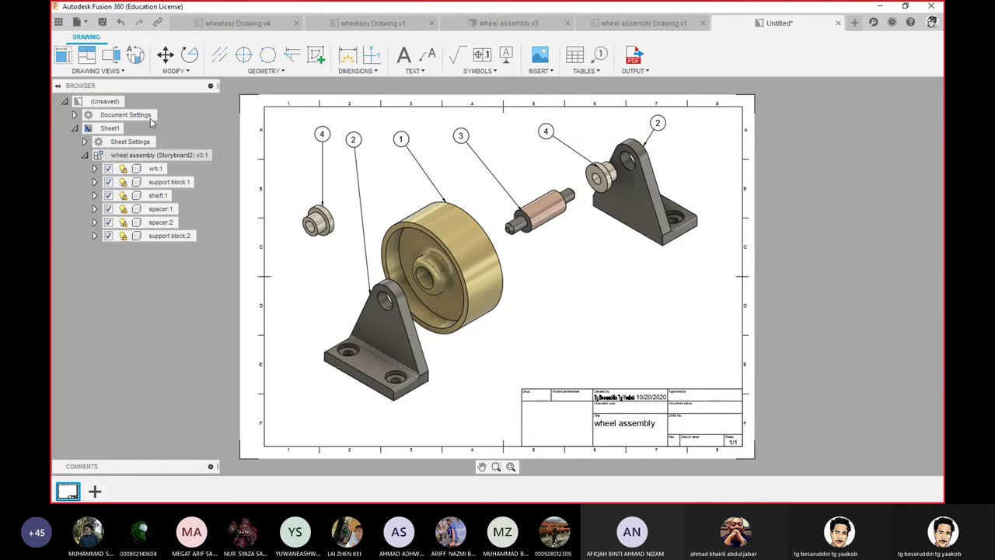
- Select all six balloons on the exploded view
{"action": "left_click", "coordinate": [320, 131]}
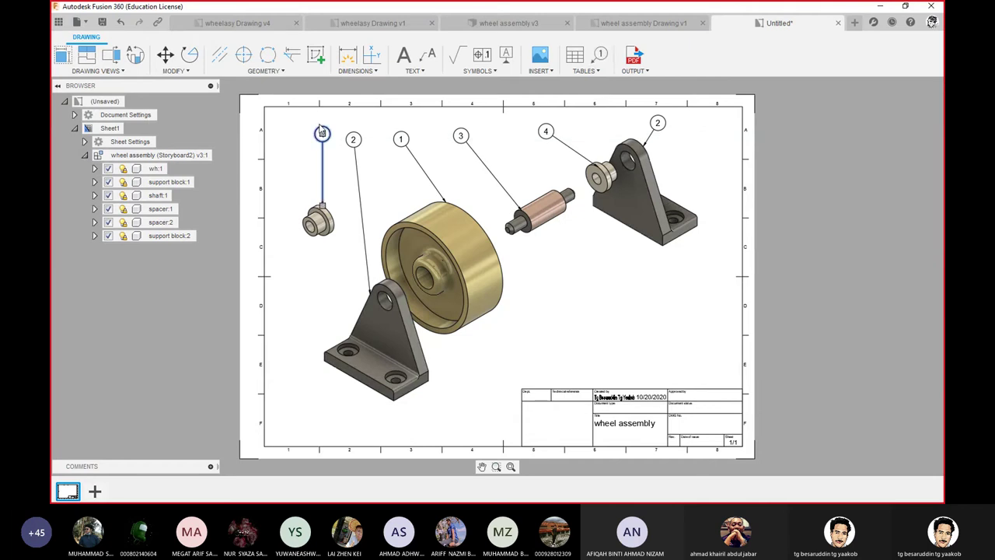
{"action": "left_click", "coordinate": [353, 138], "text": "ctrl"}
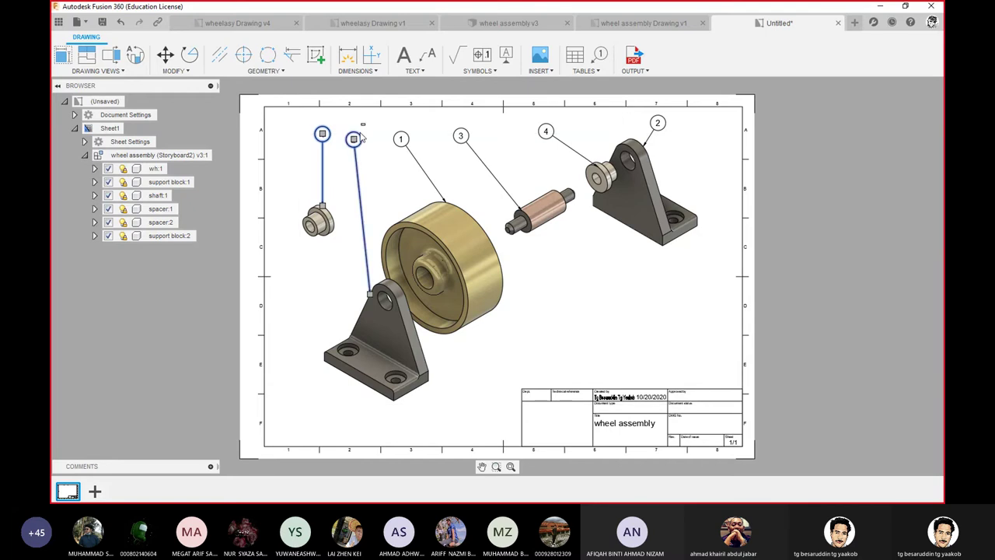
{"action": "left_click", "coordinate": [402, 138], "text": "ctrl"}
{"action": "left_click", "coordinate": [461, 136], "text": "ctrl"}
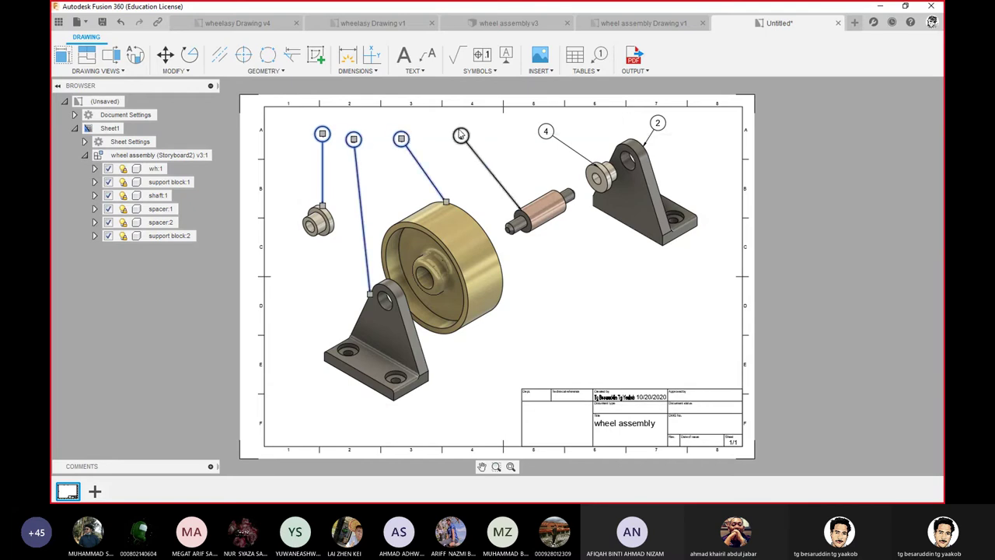
{"action": "left_click", "coordinate": [549, 131], "text": "ctrl"}
{"action": "left_click", "coordinate": [646, 127]}
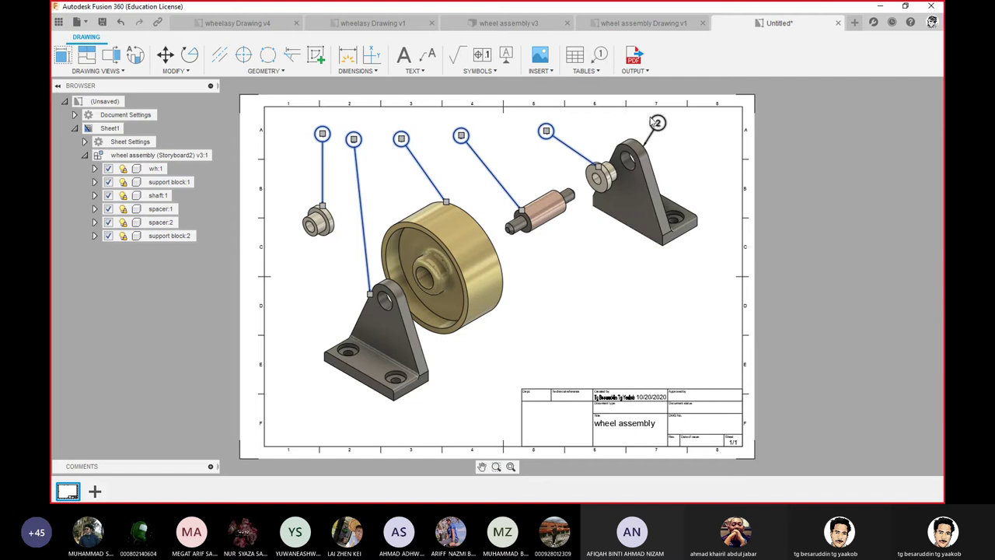
- Use Align Balloons along a line drawn above the exploded parts
{"action": "left_click", "coordinate": [594, 71]}
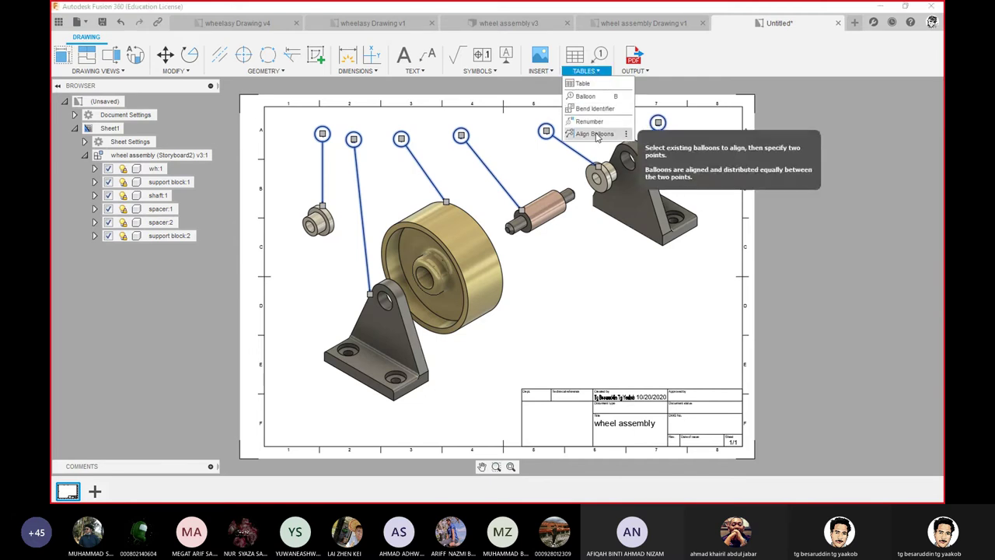
{"action": "left_click", "coordinate": [597, 134]}
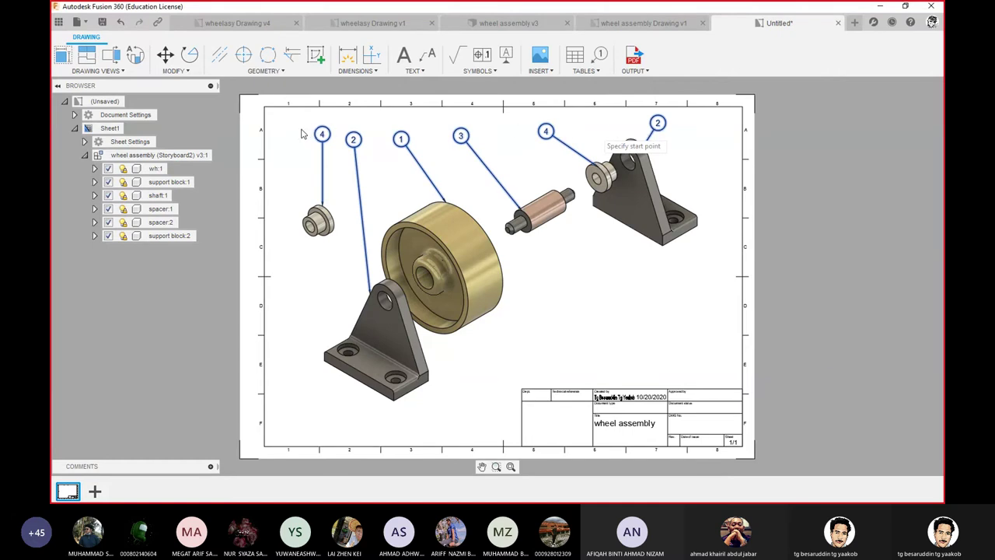
{"action": "left_click_drag", "start_coordinate": [301, 128], "coordinate": [661, 134]}
{"action": "left_click", "coordinate": [662, 134]}
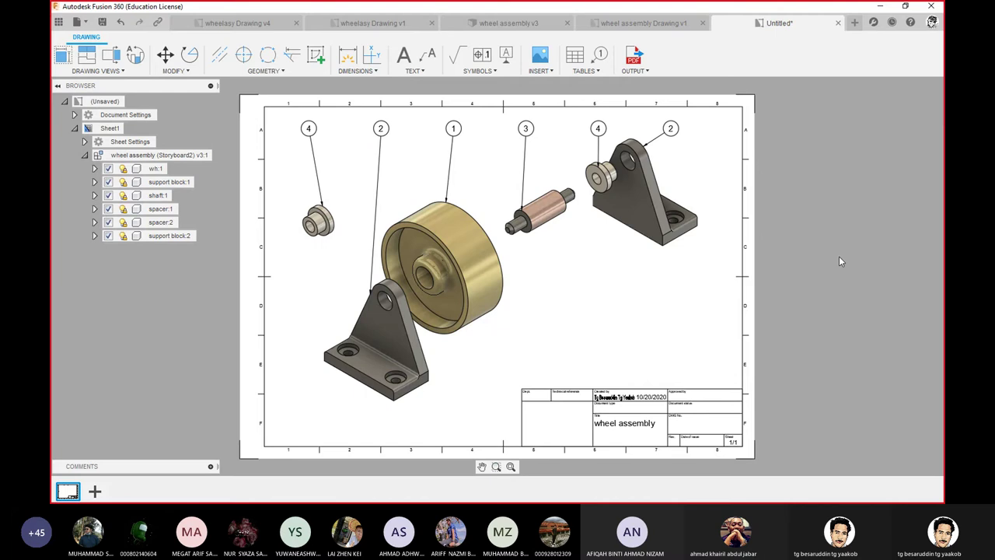
- Insert a parts list above the title block, then bring up wheel assembly Drawing v1
{"action": "left_click", "coordinate": [575, 55]}
{"action": "left_click", "coordinate": [744, 392]}
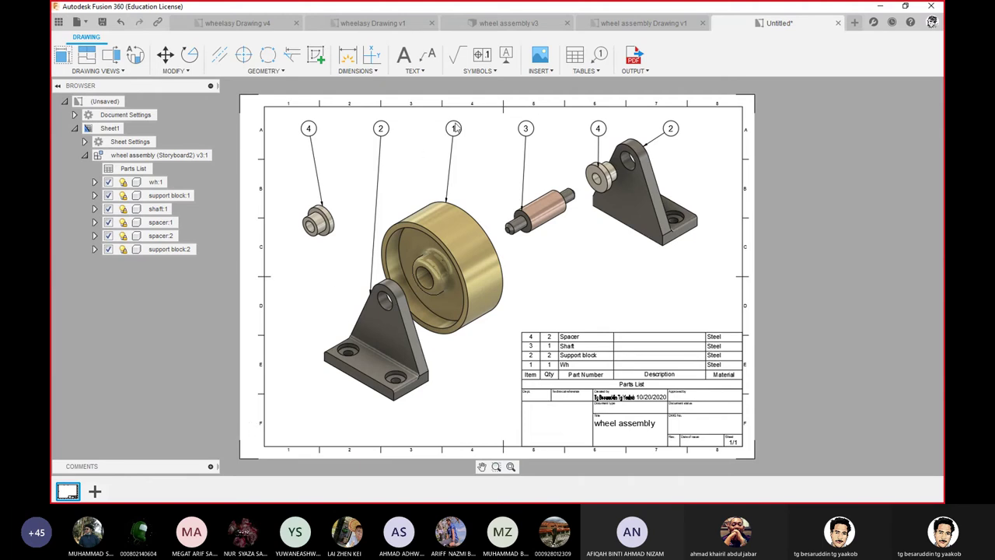
{"action": "left_click", "coordinate": [669, 24]}
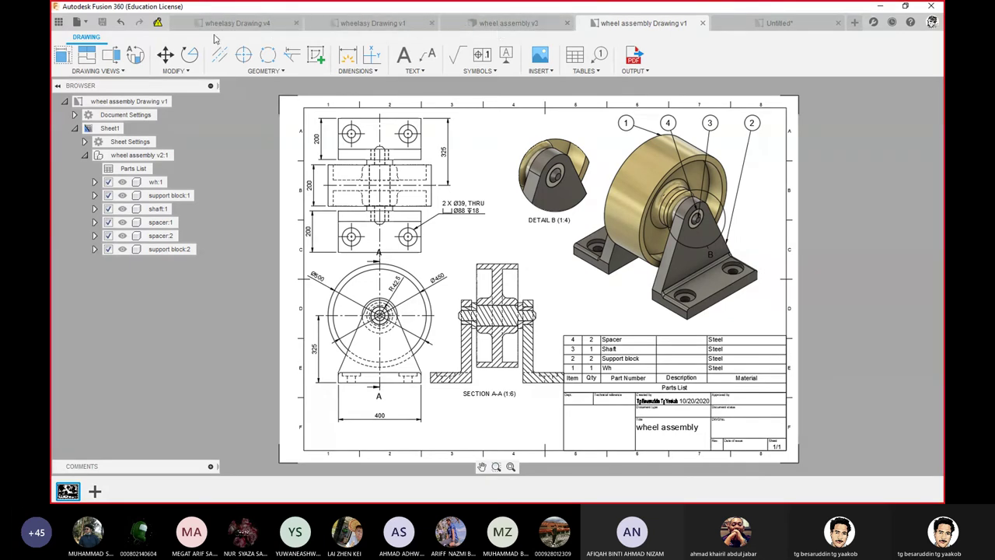
- Review wheelasy Drawing v4, wheelasy Drawing v1 and the untitled drawing, then return to wheel assembly v3
{"action": "left_click", "coordinate": [242, 25]}
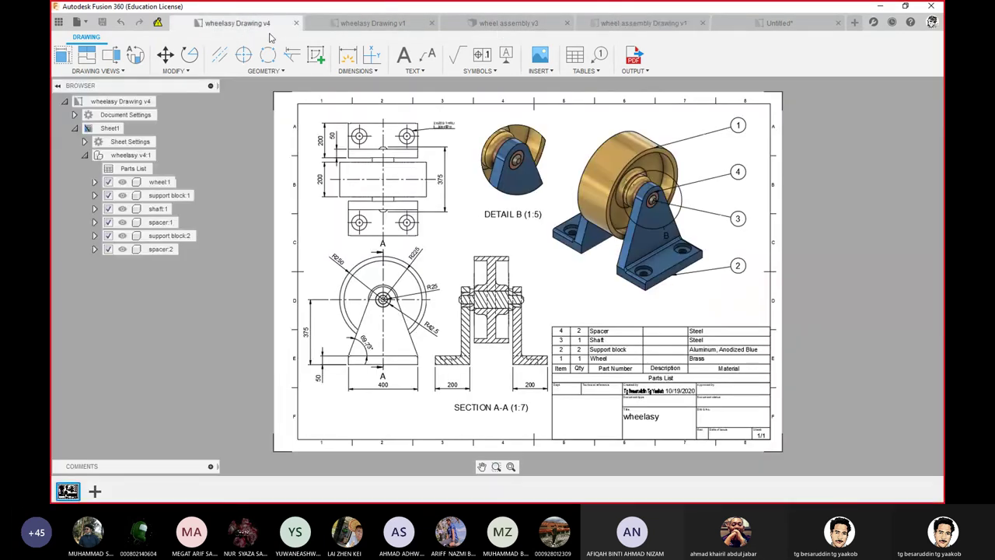
{"action": "left_click", "coordinate": [370, 29]}
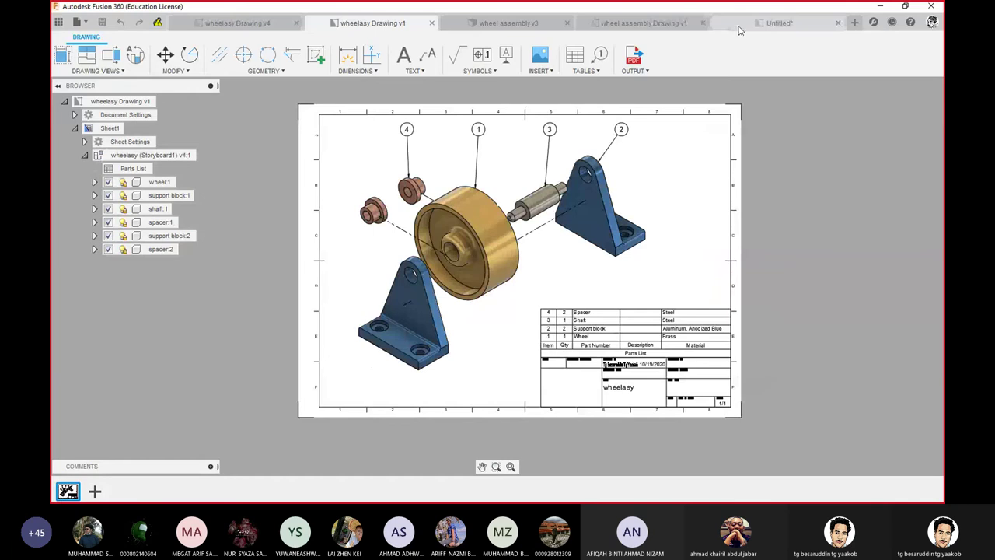
{"action": "left_click", "coordinate": [749, 28]}
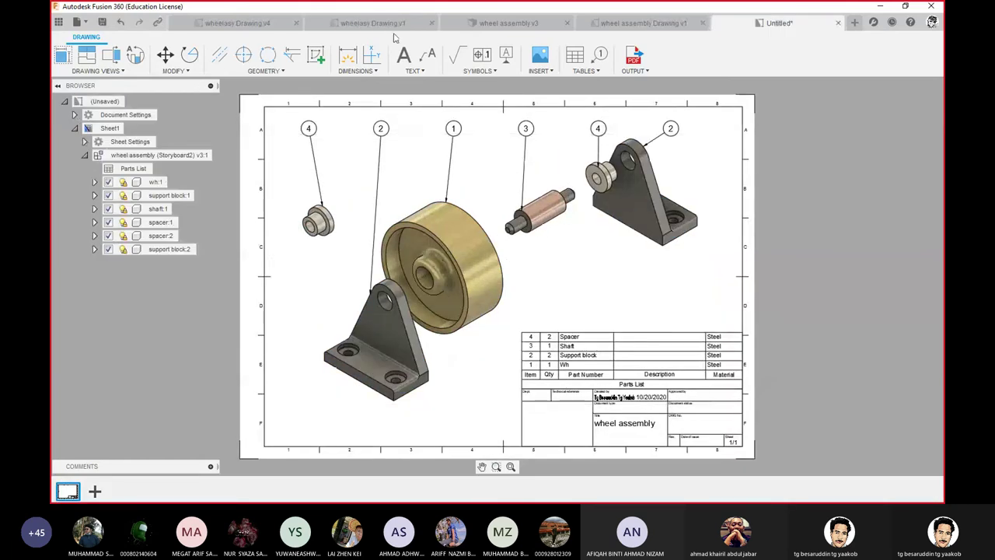
{"action": "left_click", "coordinate": [525, 24]}
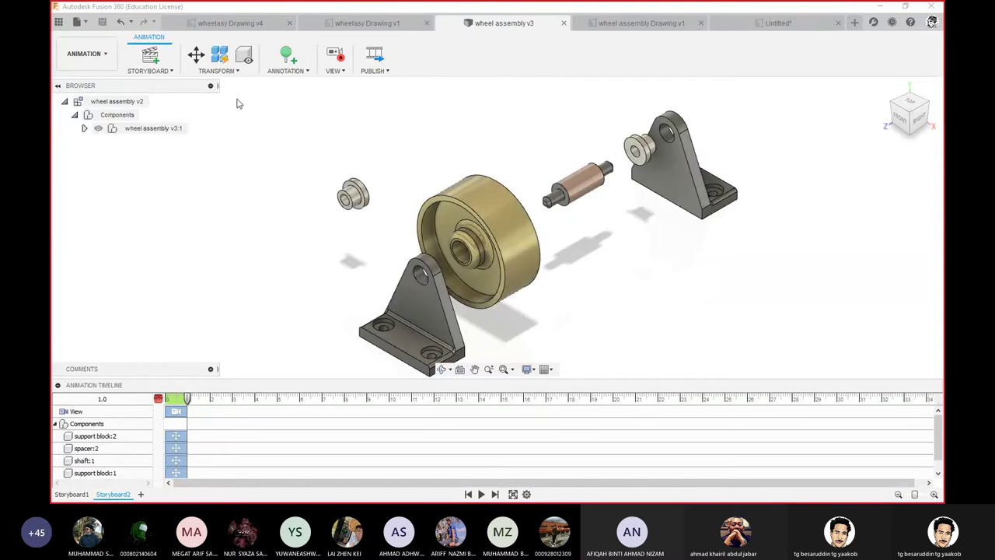
- Create a new clean storyboard, Storyboard3, showing the assembled wheel
{"action": "left_click", "coordinate": [230, 75]}
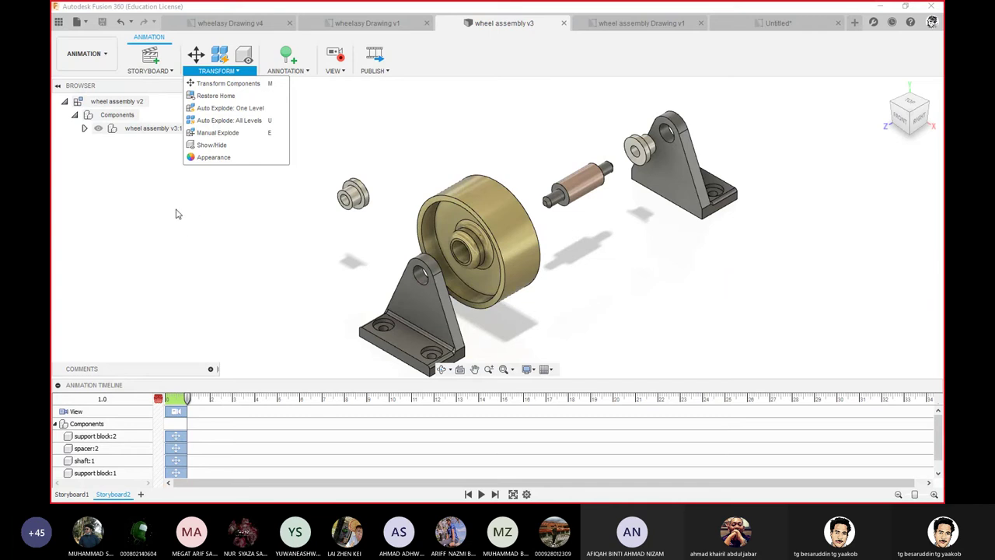
{"action": "left_click", "coordinate": [149, 61]}
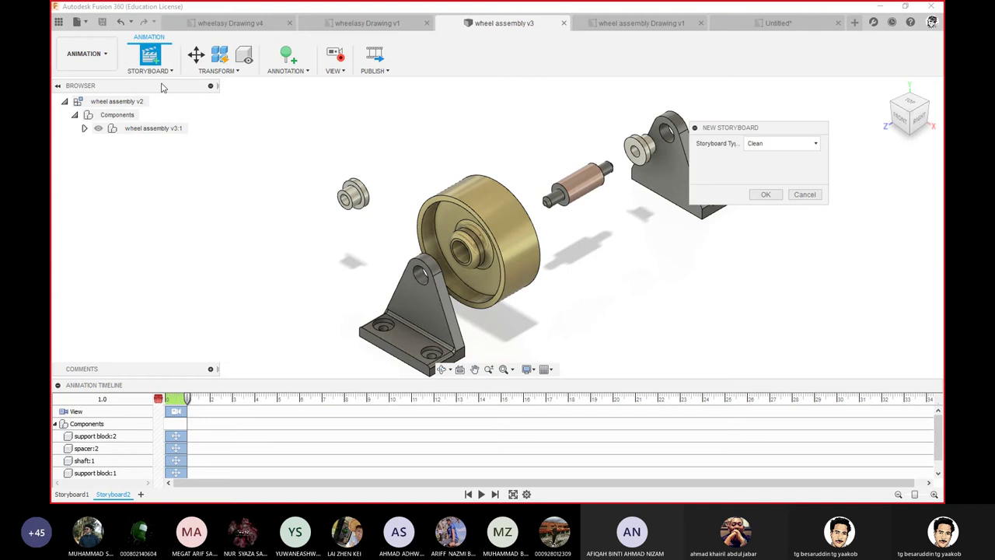
{"action": "left_click", "coordinate": [767, 195]}
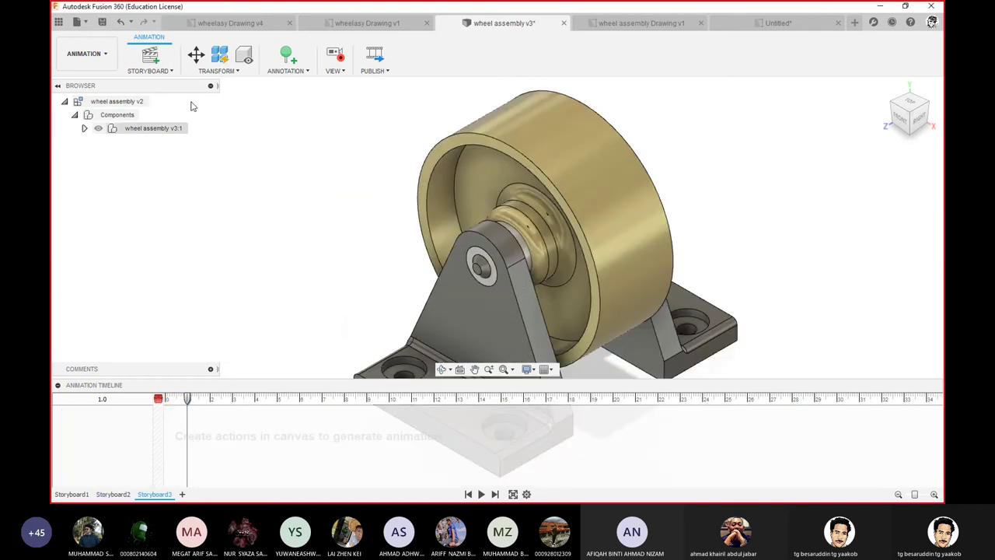
- After Auto Explode reports no components to explode, select the whole wheel assembly in the Browser
{"action": "left_click", "coordinate": [218, 70]}
{"action": "mouse_move", "coordinate": [229, 120]}
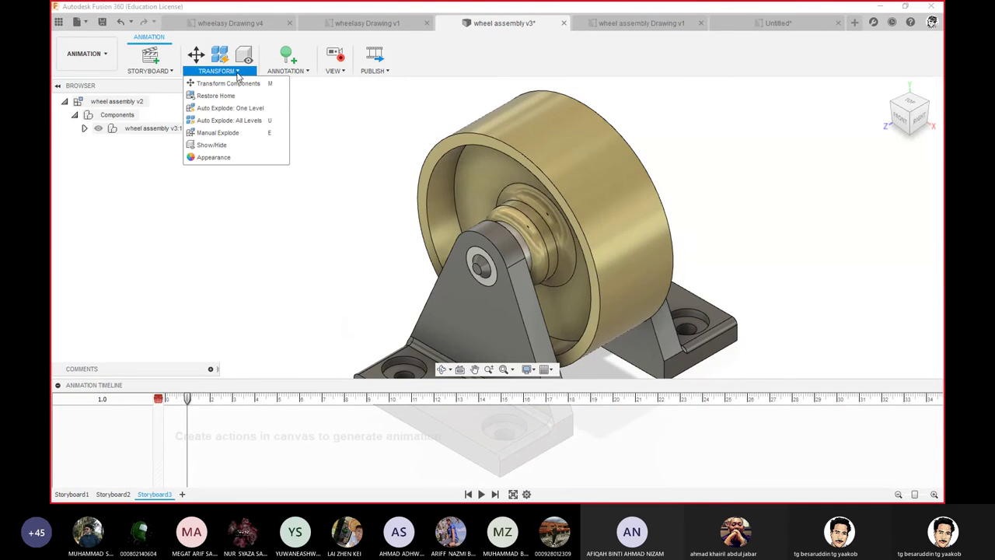
{"action": "left_click", "coordinate": [241, 121]}
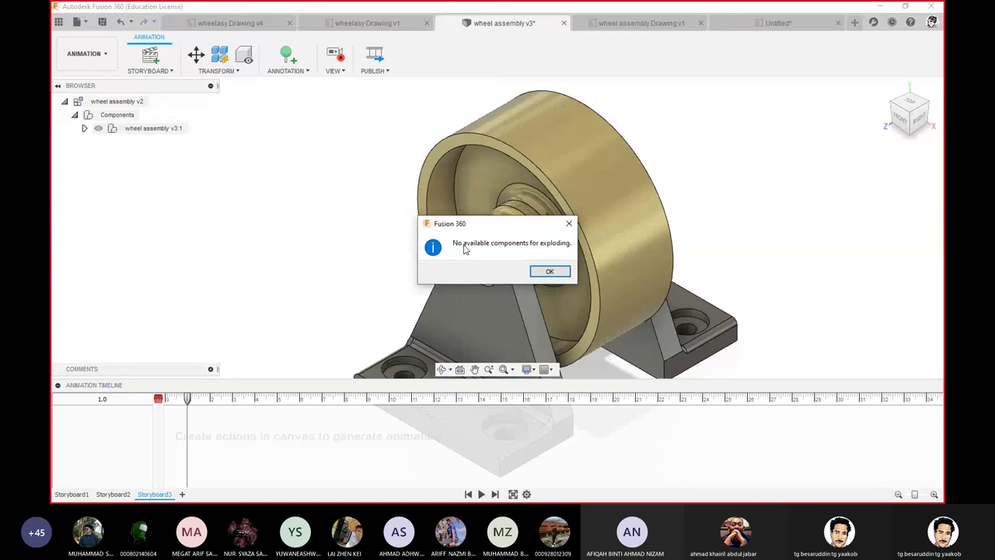
{"action": "left_click", "coordinate": [553, 278]}
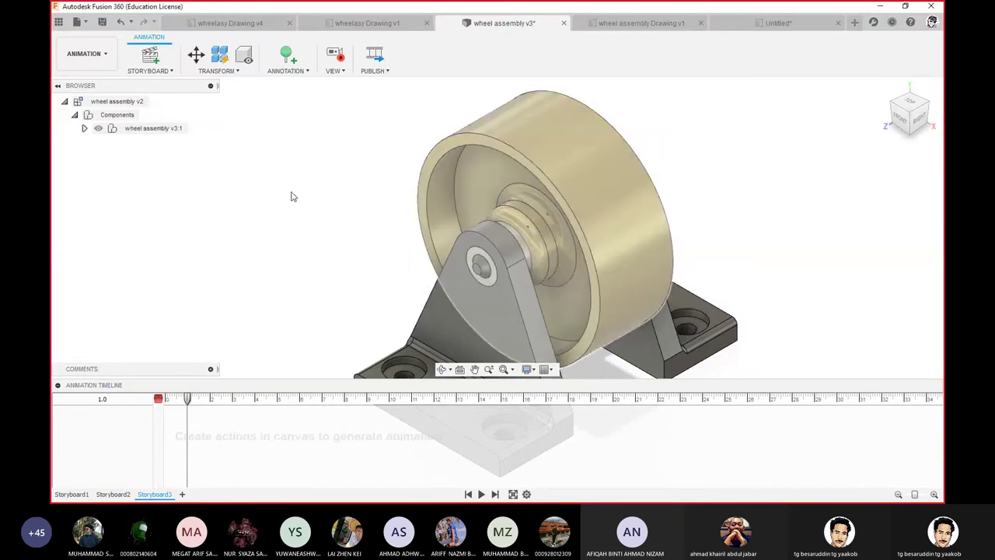
{"action": "left_click", "coordinate": [142, 134]}
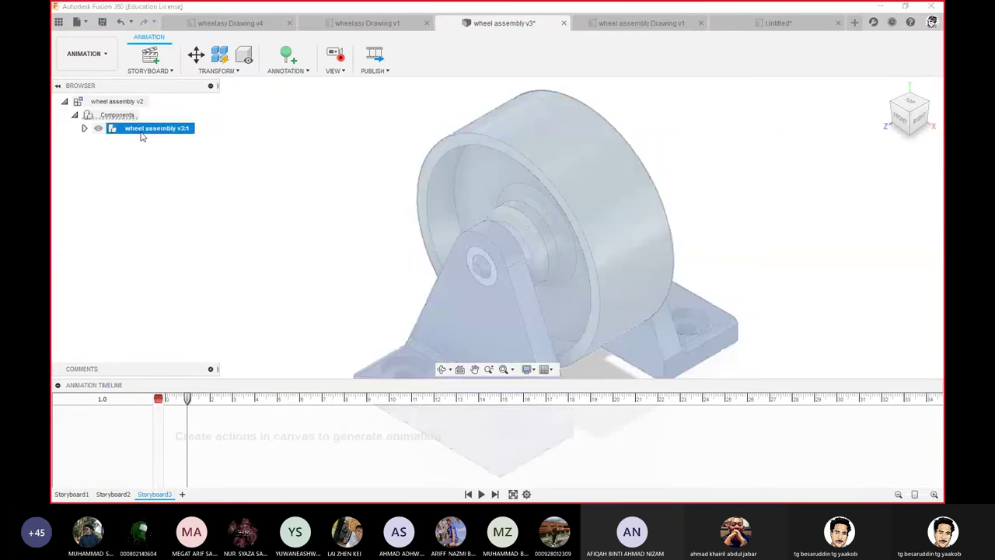
{"action": "left_click", "coordinate": [218, 70]}
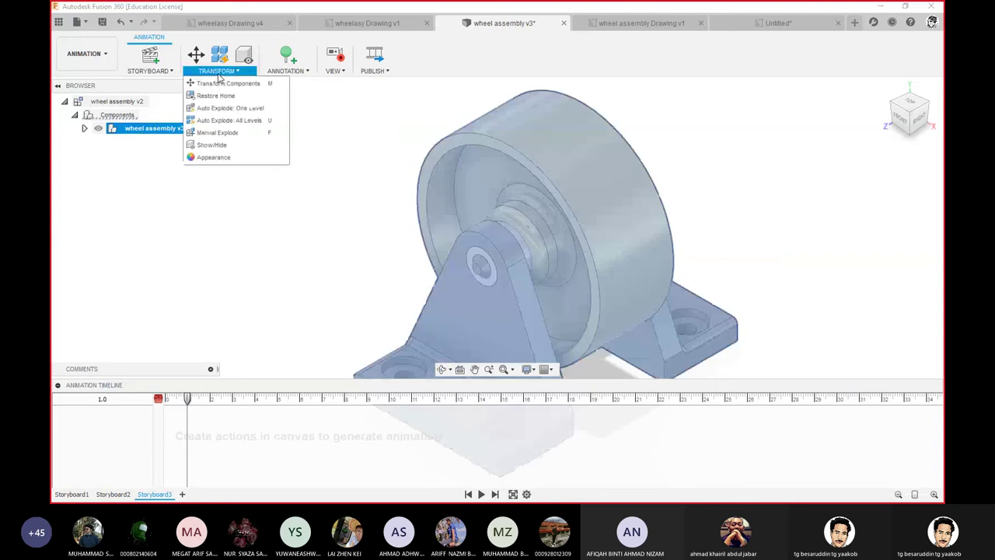
- Auto-explode all levels of the wheel assembly with trail lines and slightly wider spacing
{"action": "left_click", "coordinate": [233, 124]}
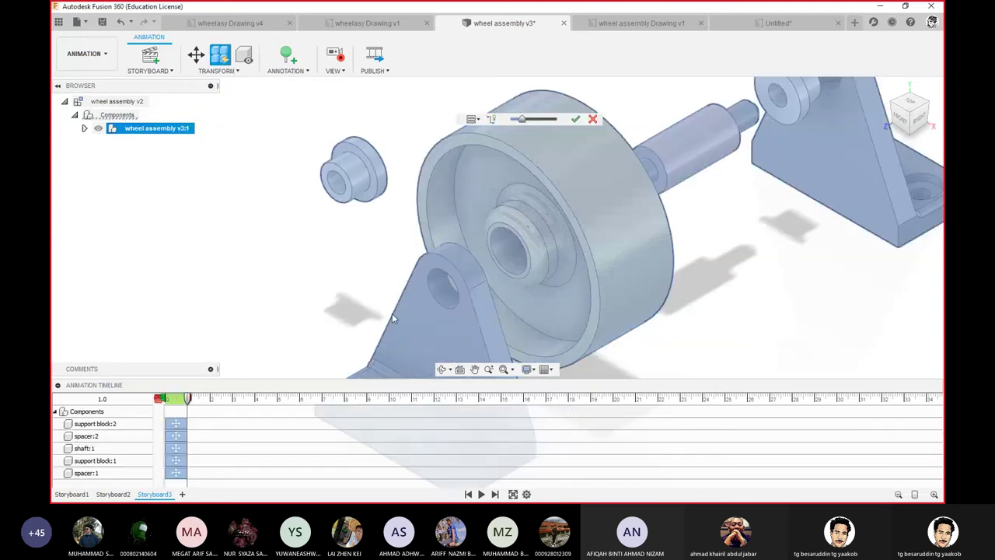
{"action": "left_click", "coordinate": [492, 118]}
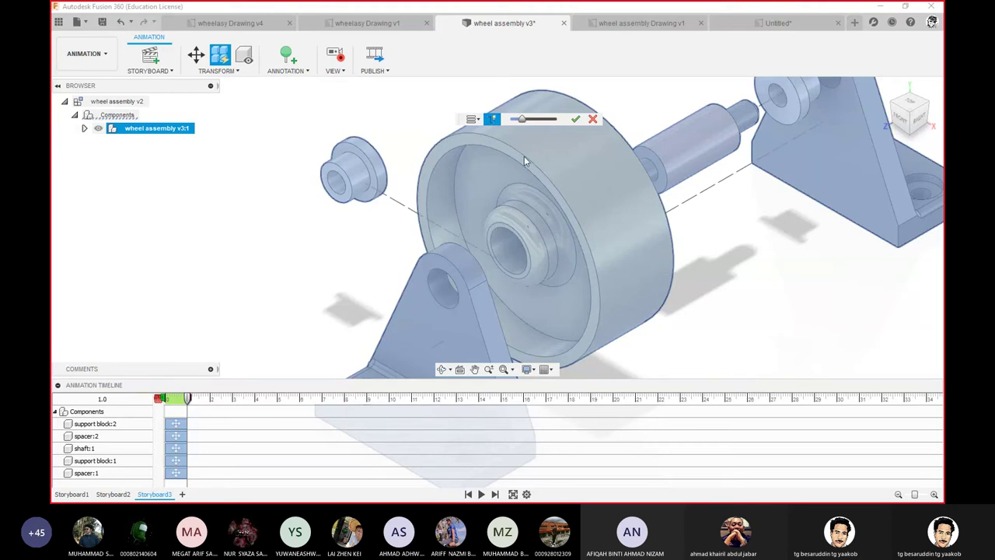
{"action": "left_click_drag", "start_coordinate": [524, 122], "coordinate": [530, 122]}
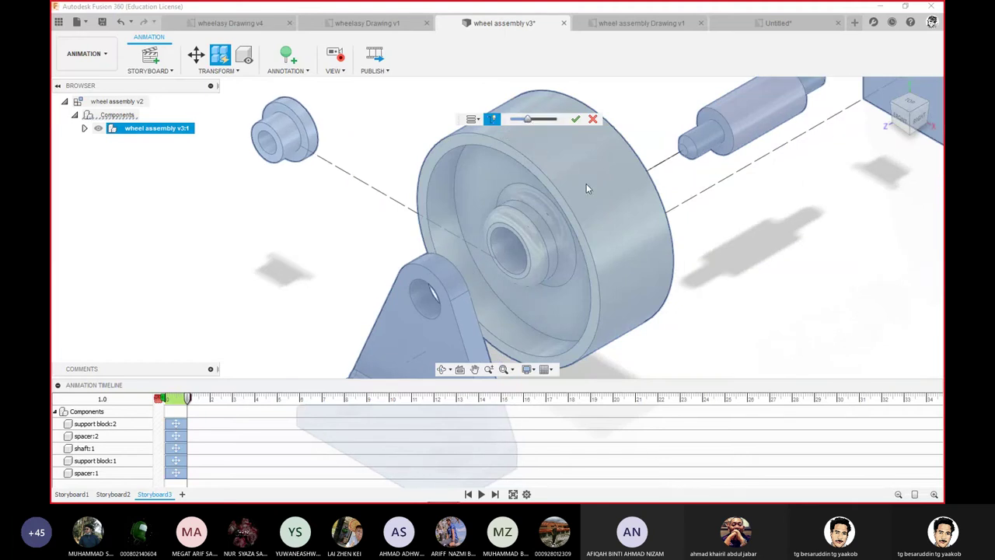
{"action": "left_click", "coordinate": [575, 119]}
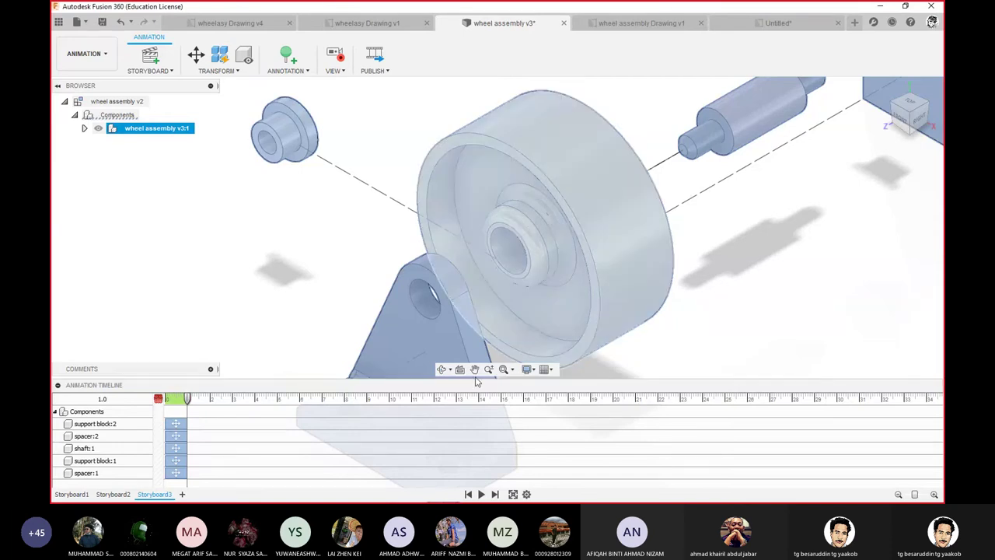
- Play back the explode animation and frame the exploded parts from the home view
{"action": "left_click", "coordinate": [468, 495]}
{"action": "left_click", "coordinate": [495, 494]}
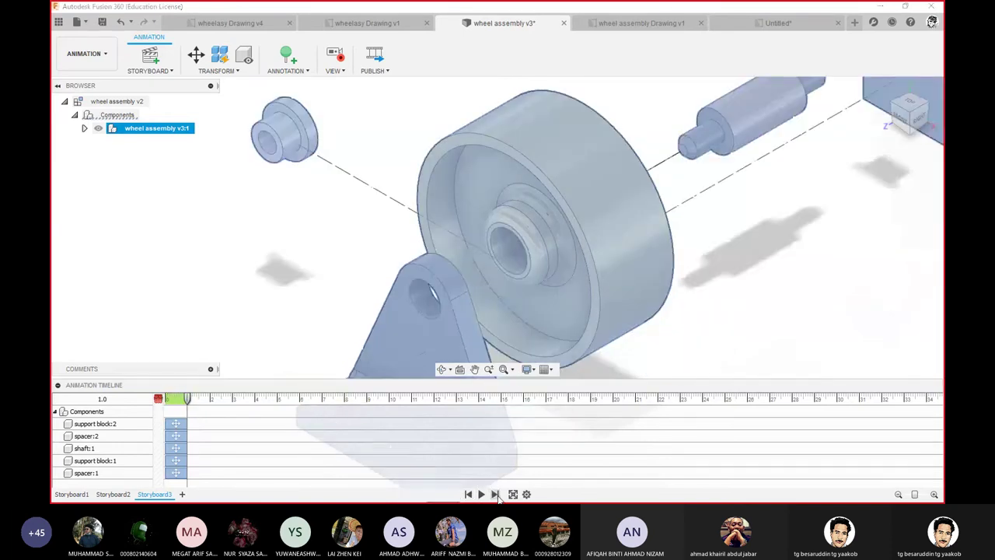
{"action": "left_click", "coordinate": [468, 495]}
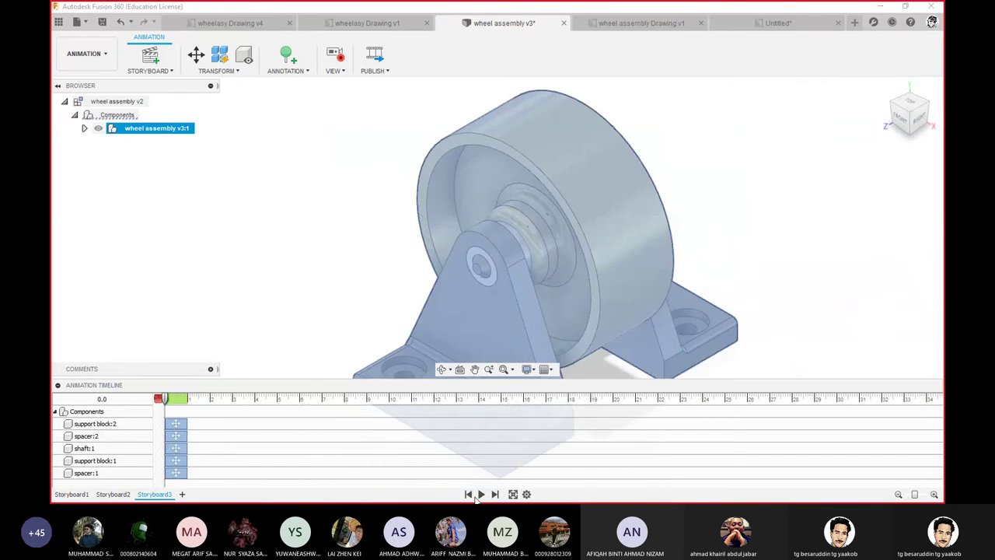
{"action": "left_click", "coordinate": [481, 495]}
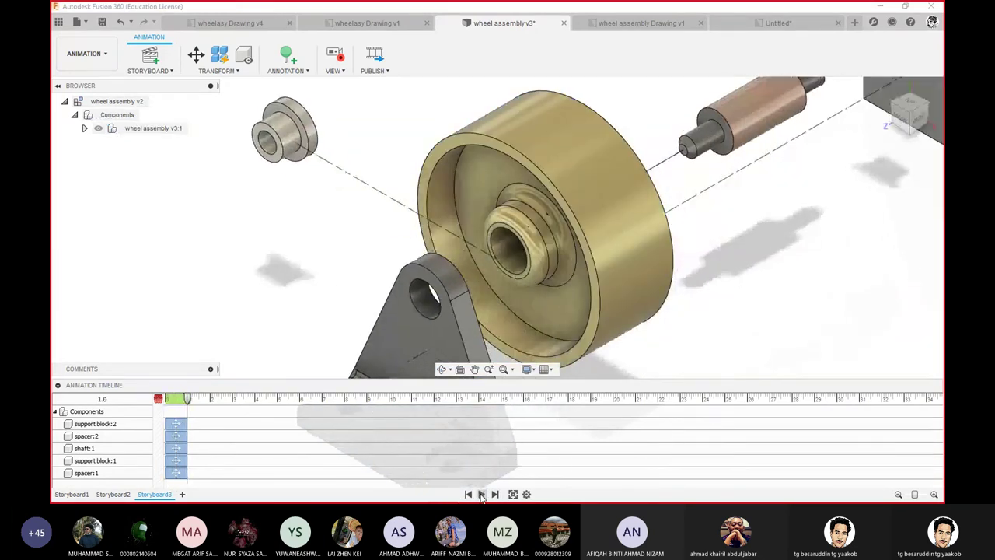
{"action": "key", "text": "Escape"}
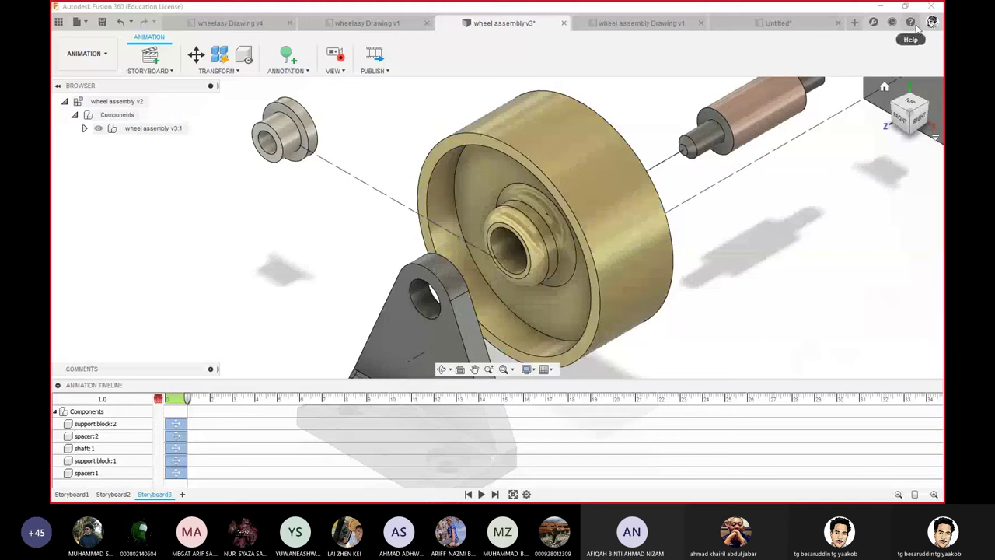
{"action": "left_click", "coordinate": [884, 87]}
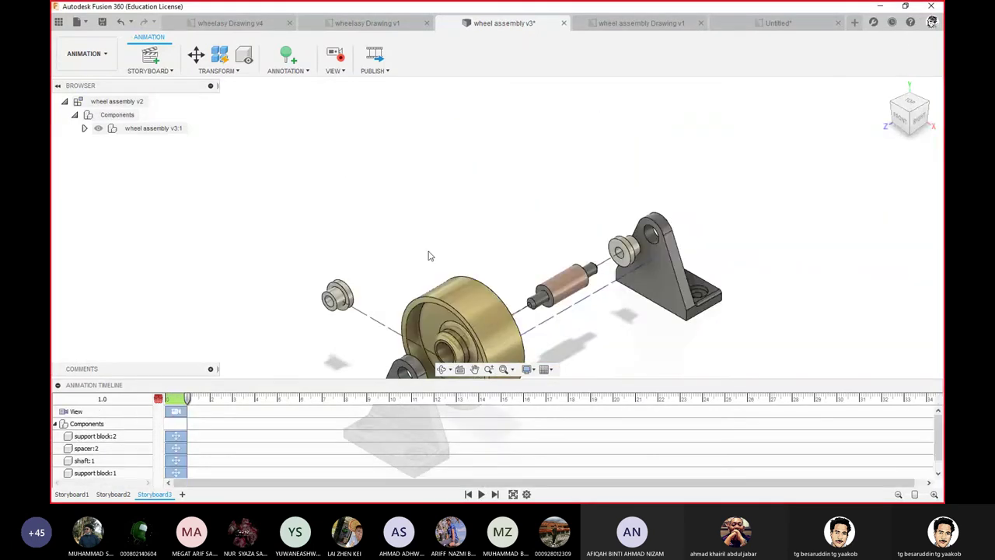
{"action": "middle_click_drag", "start_coordinate": [428, 254], "coordinate": [477, 111]}
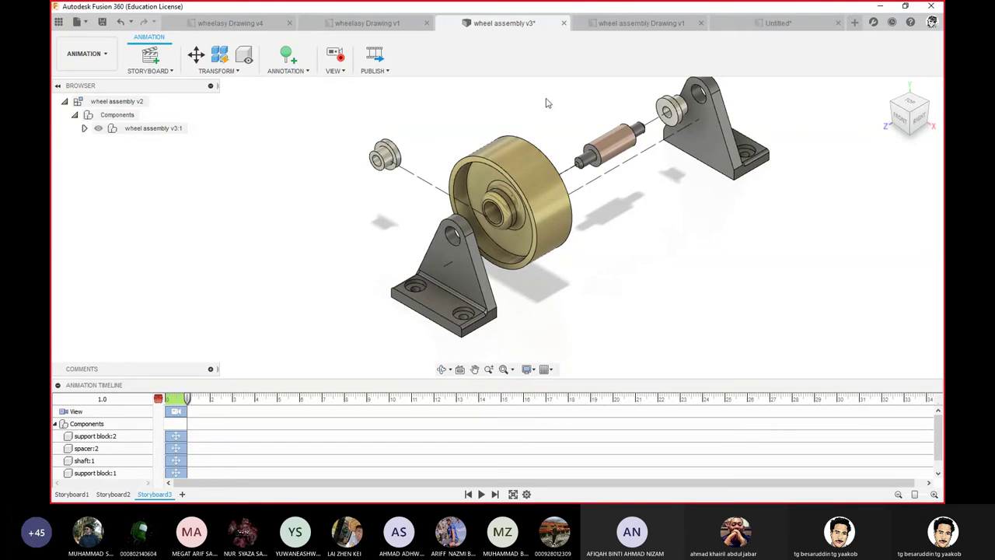
- Create a new drawing from the Storyboard3 animation using ISO standard, mm units and A3 sheet
{"action": "left_click", "coordinate": [85, 53]}
{"action": "mouse_move", "coordinate": [78, 199]}
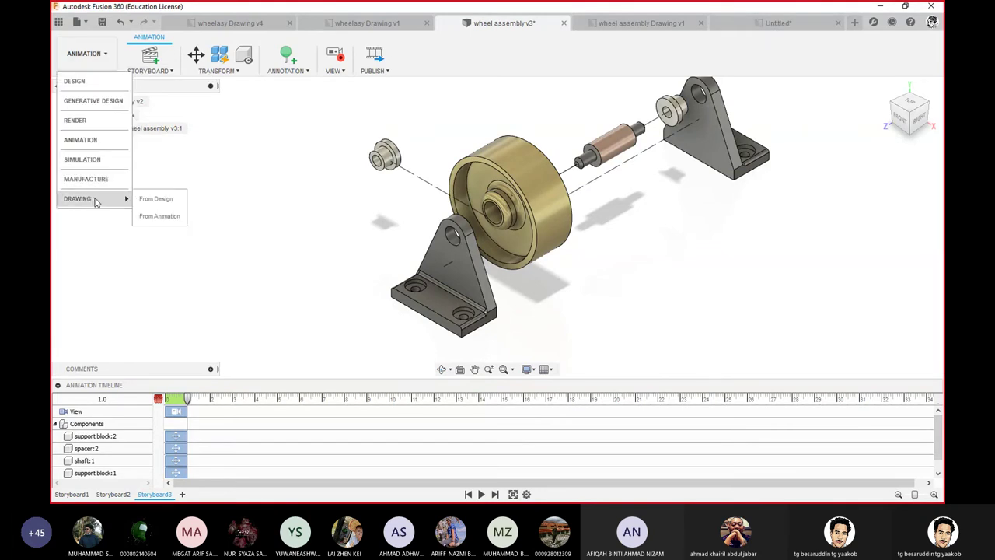
{"action": "left_click", "coordinate": [161, 216]}
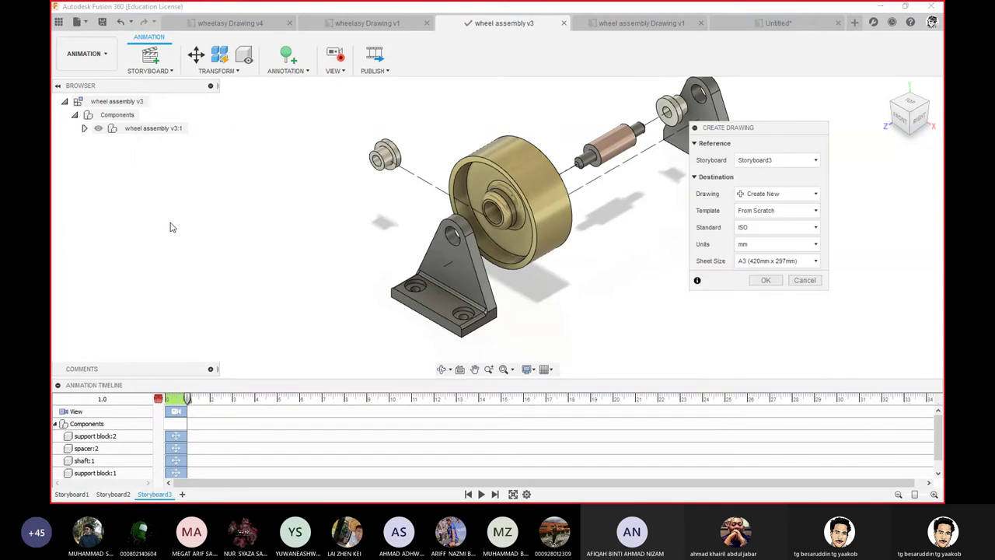
{"action": "left_click", "coordinate": [764, 280]}
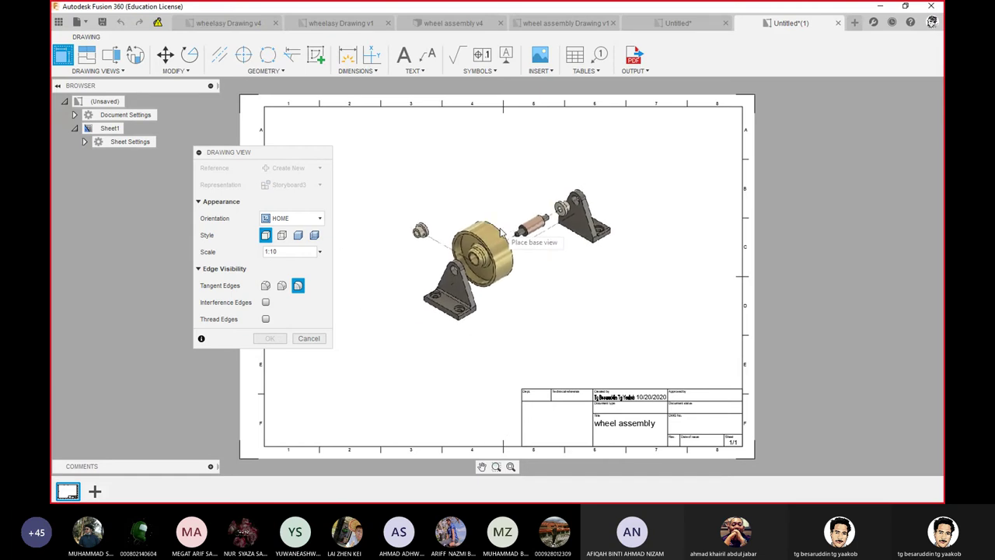
- Place Storyboard3's exploded base view on the sheet at 1:5 scale
{"action": "left_click", "coordinate": [451, 251]}
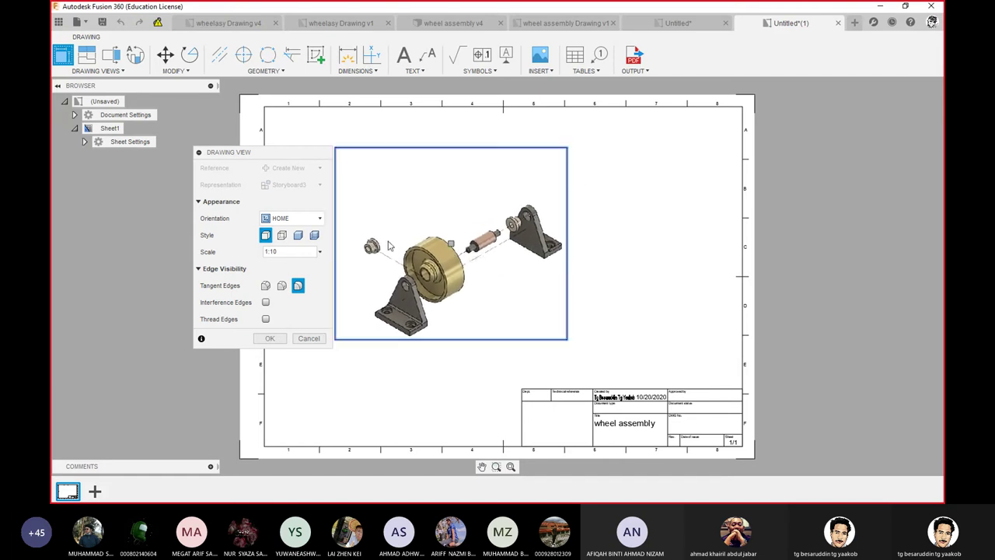
{"action": "left_click", "coordinate": [321, 253]}
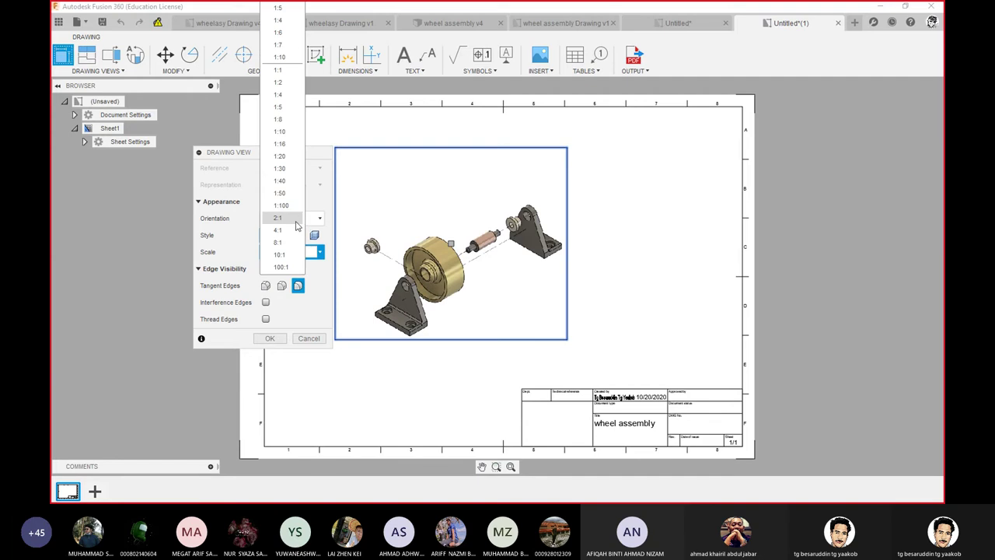
{"action": "left_click", "coordinate": [281, 108]}
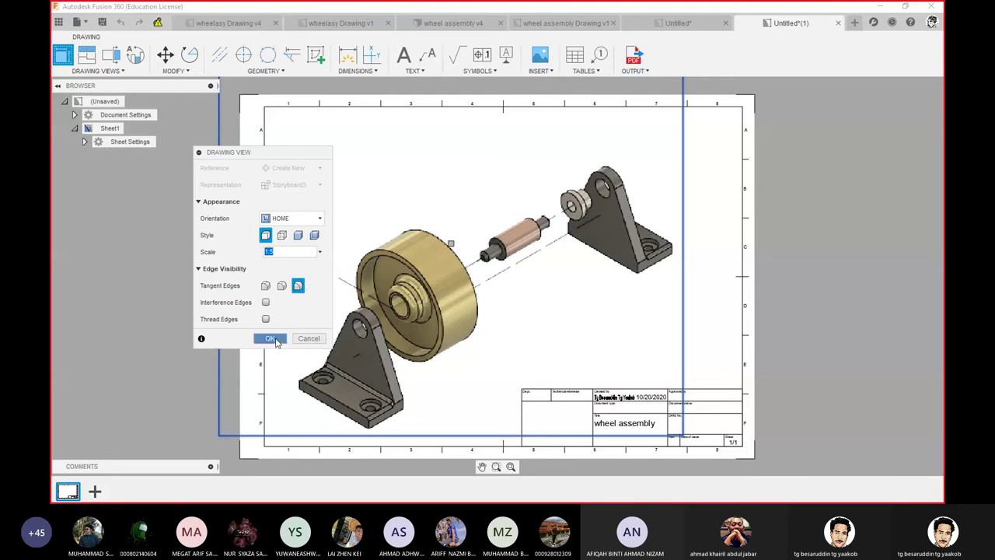
{"action": "left_click", "coordinate": [272, 339]}
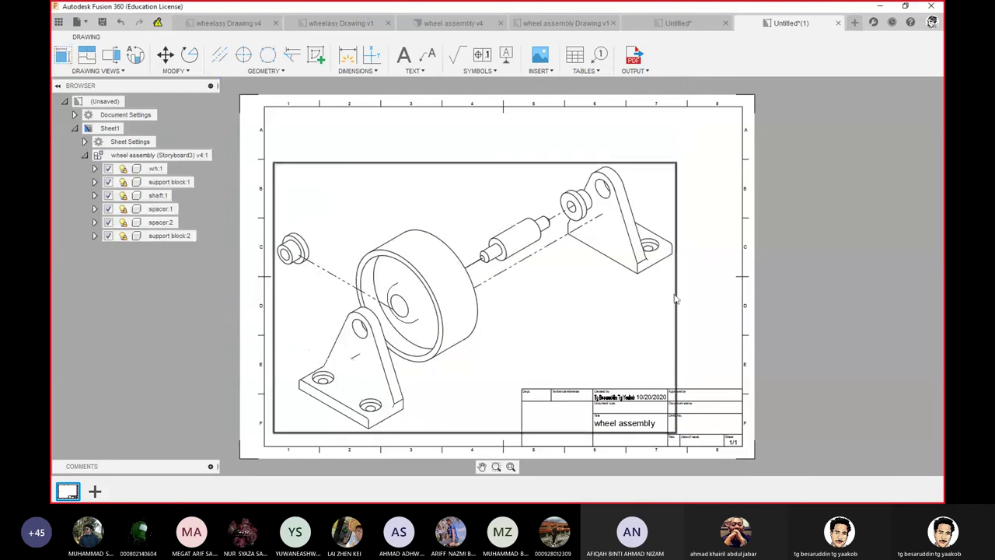
- Shift the base view up and right and set its style to Shaded
{"action": "left_click_drag", "start_coordinate": [678, 299], "coordinate": [685, 261]}
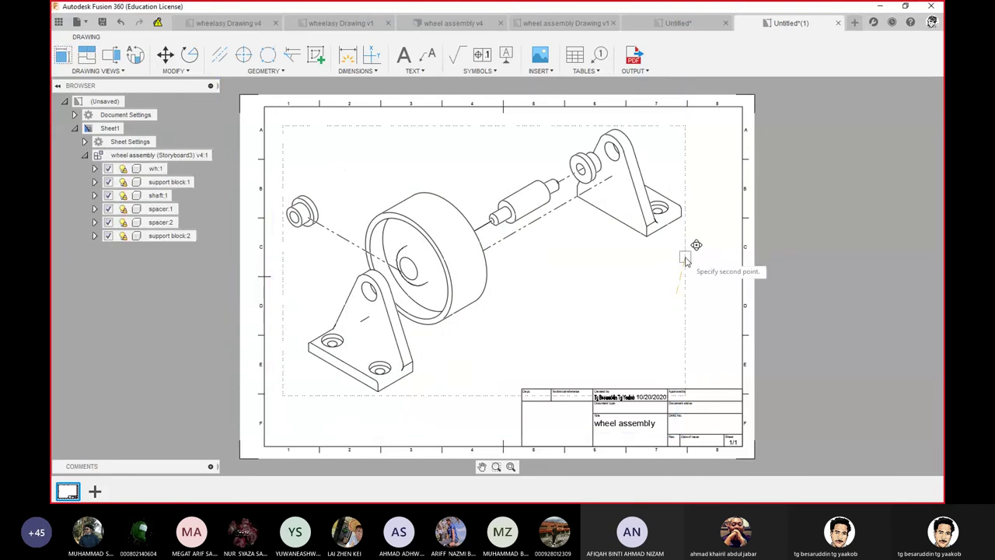
{"action": "left_click", "coordinate": [684, 261]}
{"action": "double_click", "coordinate": [616, 247]}
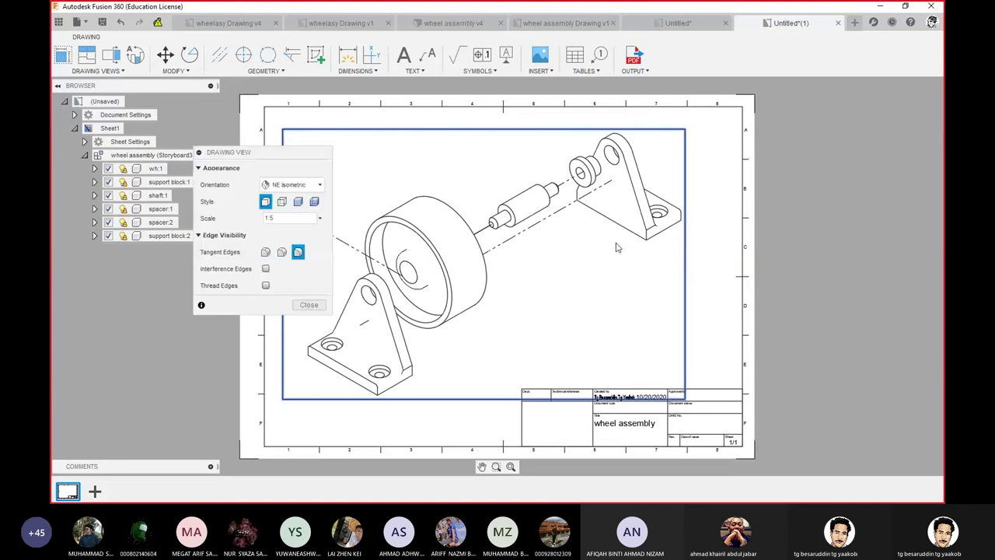
{"action": "left_click", "coordinate": [314, 202]}
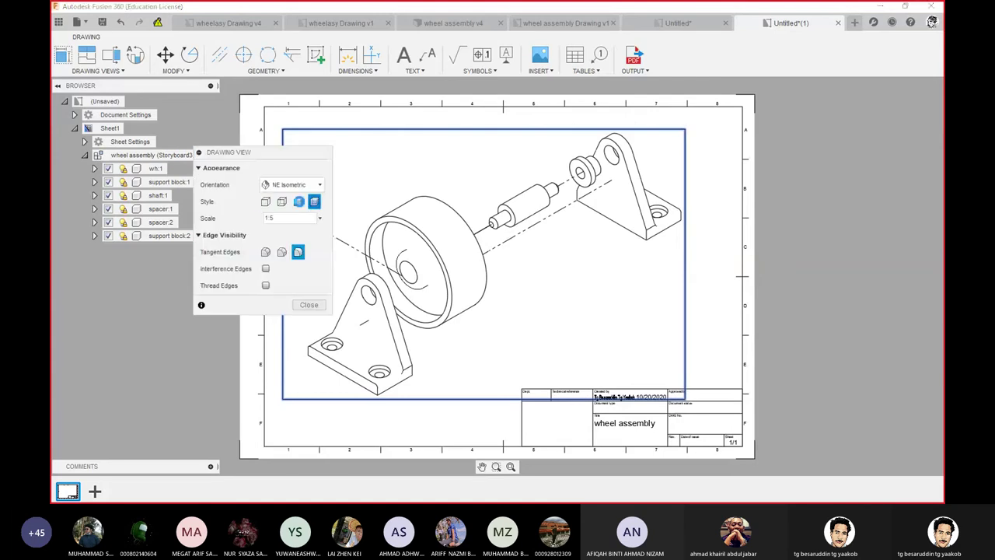
{"action": "left_click", "coordinate": [299, 201]}
{"action": "left_click", "coordinate": [309, 304]}
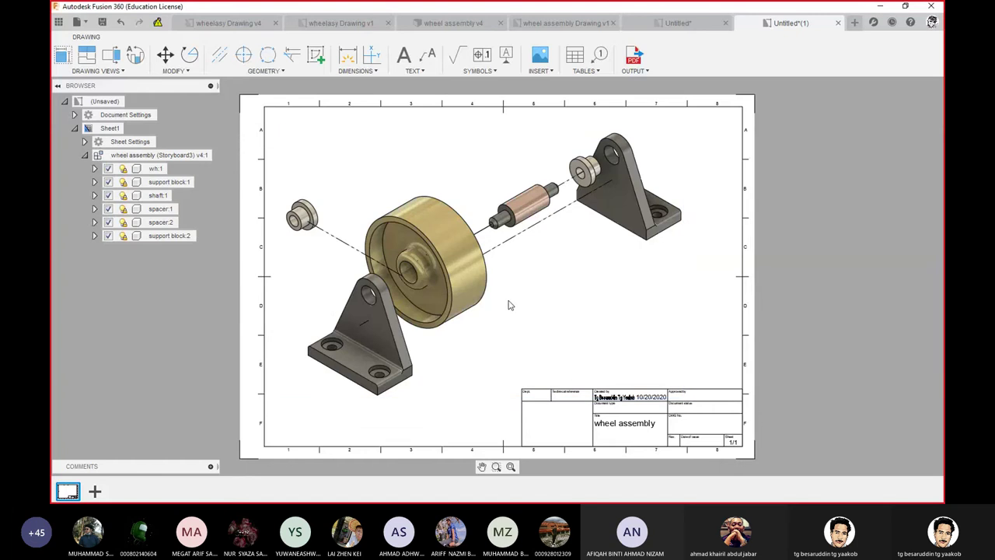
- Zoom and pan the drawing sheet to inspect the shaded exploded view
{"action": "scroll", "coordinate": [340, 257], "scroll_direction": "up", "scroll_amount": 3}
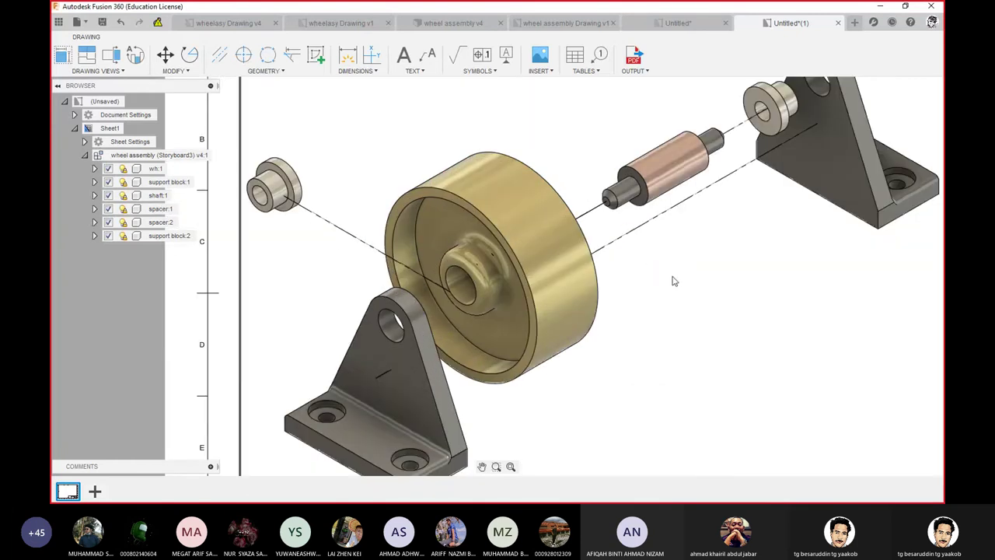
{"action": "scroll", "coordinate": [671, 281], "scroll_direction": "down", "scroll_amount": 2}
{"action": "scroll", "coordinate": [677, 306], "scroll_direction": "down", "scroll_amount": 1}
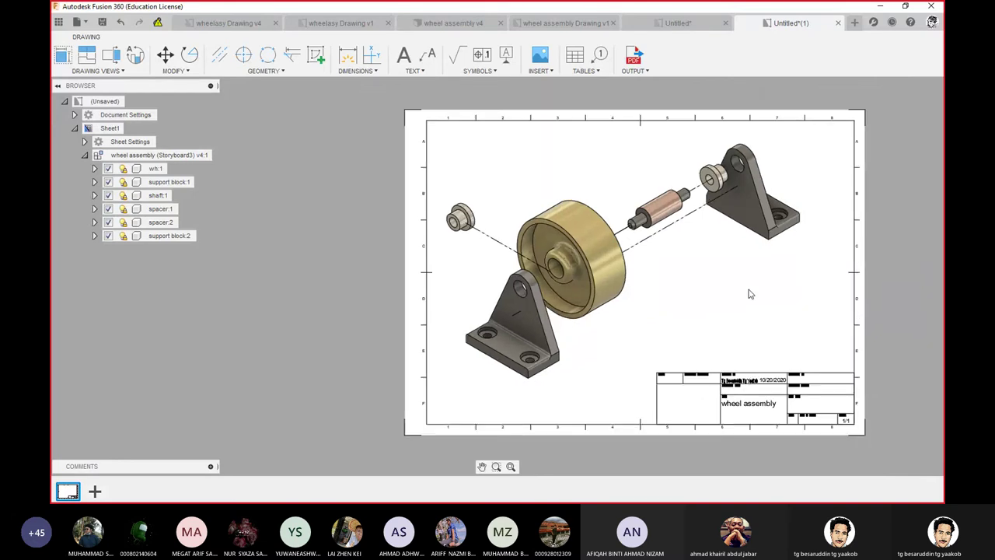
{"action": "scroll", "coordinate": [754, 288], "scroll_direction": "down", "scroll_amount": 1}
{"action": "middle_click_drag", "start_coordinate": [754, 287], "coordinate": [653, 282]}
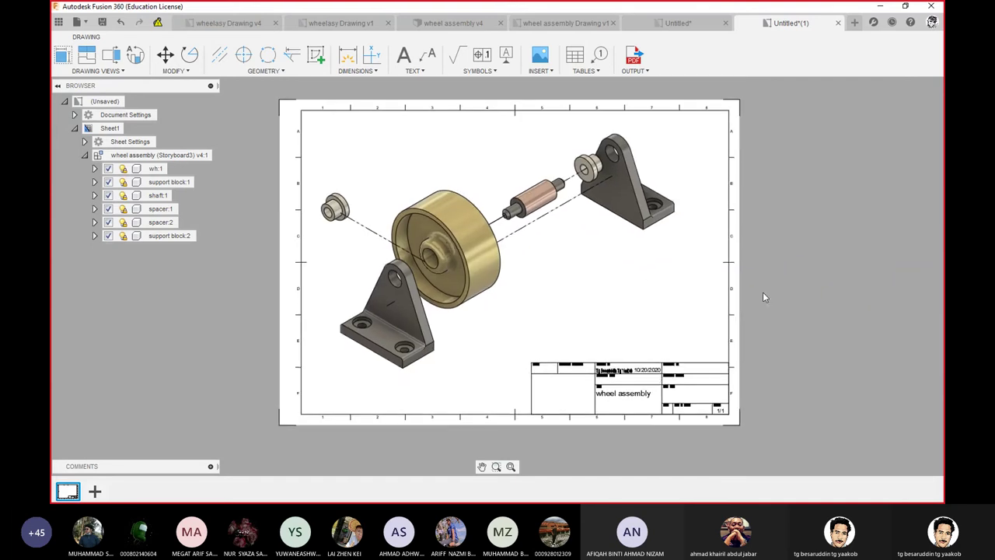
- Flip through the drawing tabs and return to the wheel assembly v4 animation
{"action": "left_click", "coordinate": [560, 23]}
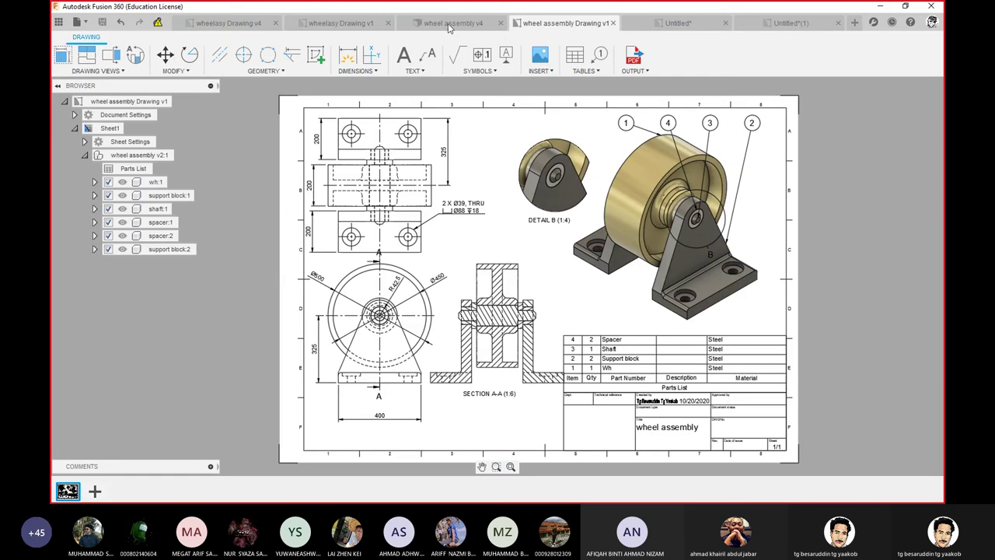
{"action": "left_click", "coordinate": [450, 25]}
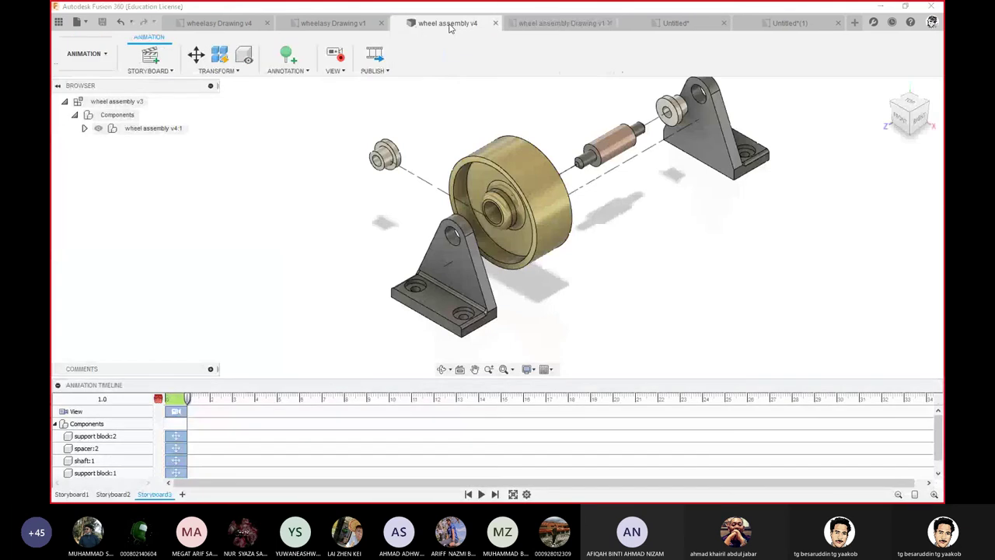
{"action": "left_click", "coordinate": [340, 25]}
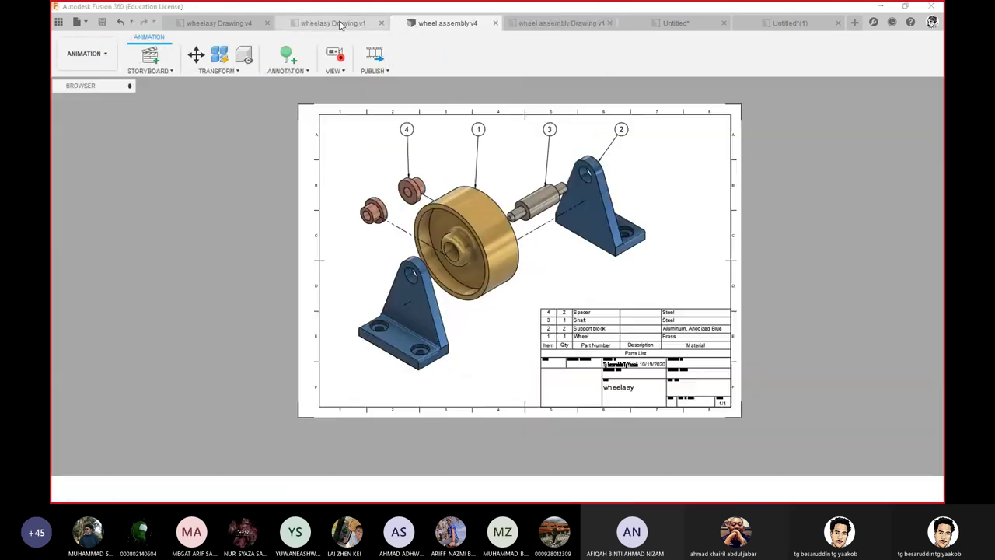
{"action": "left_click", "coordinate": [441, 25]}
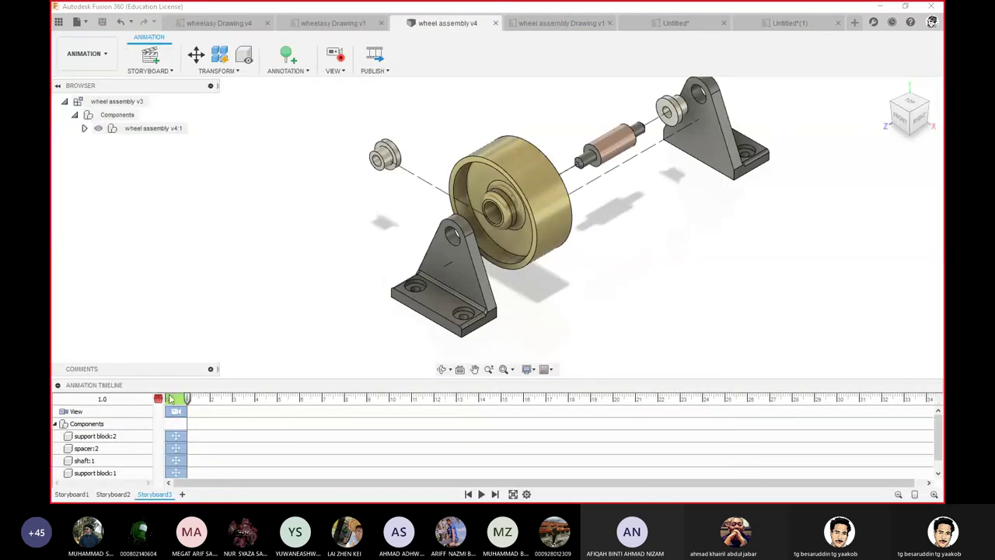
- Create clean Storyboard4, select the whole wheel assembly and start a Manual Explode
{"action": "left_click", "coordinate": [150, 54]}
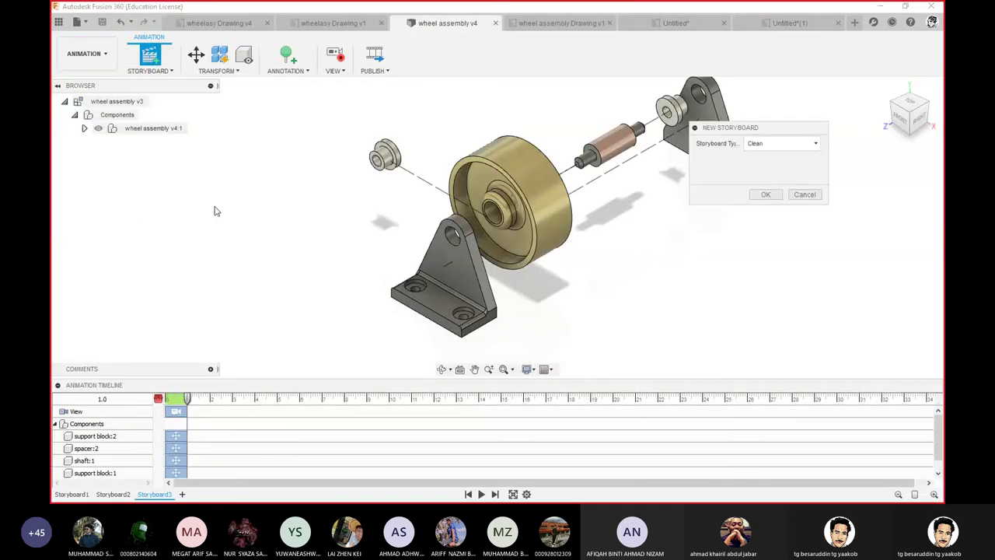
{"action": "left_click", "coordinate": [765, 194]}
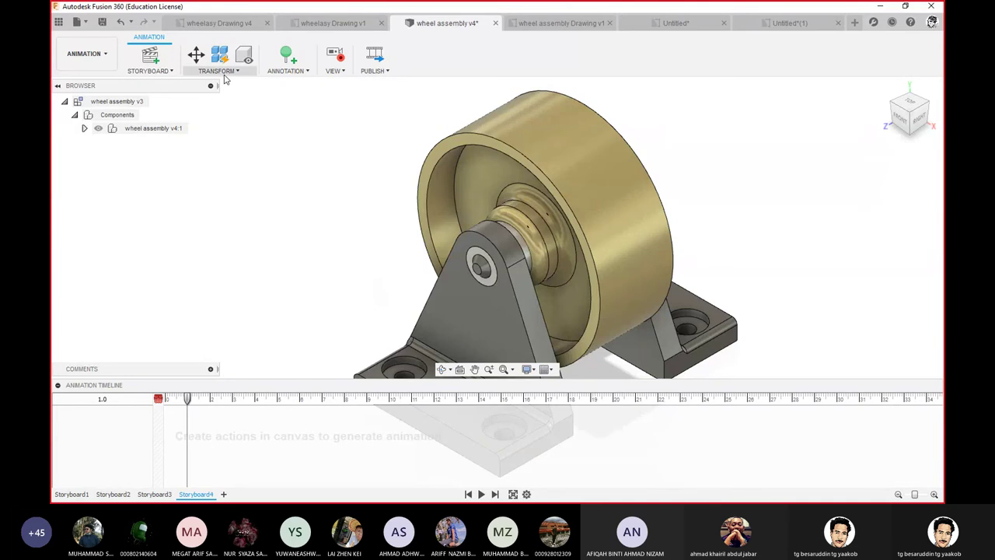
{"action": "left_click", "coordinate": [164, 128]}
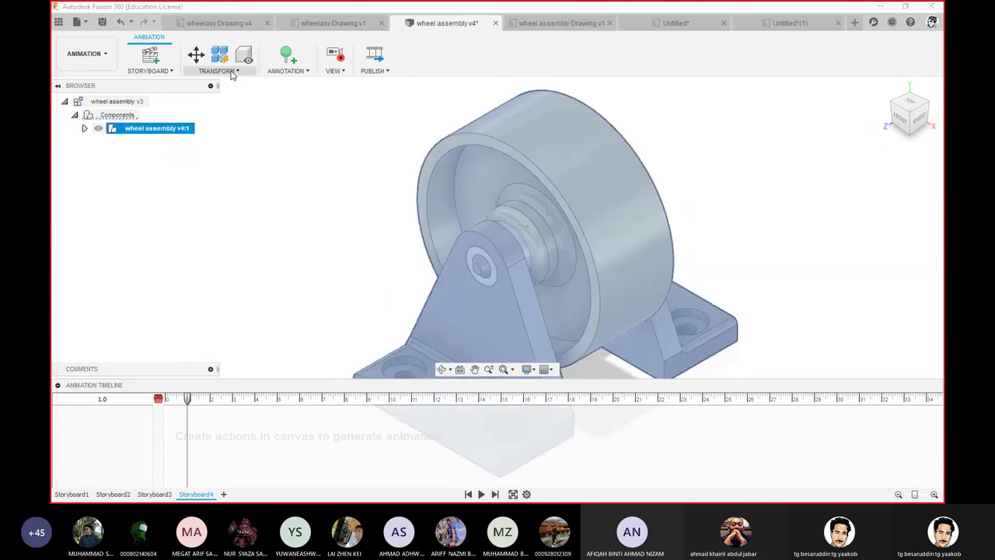
{"action": "left_click", "coordinate": [221, 71]}
{"action": "left_click", "coordinate": [217, 138]}
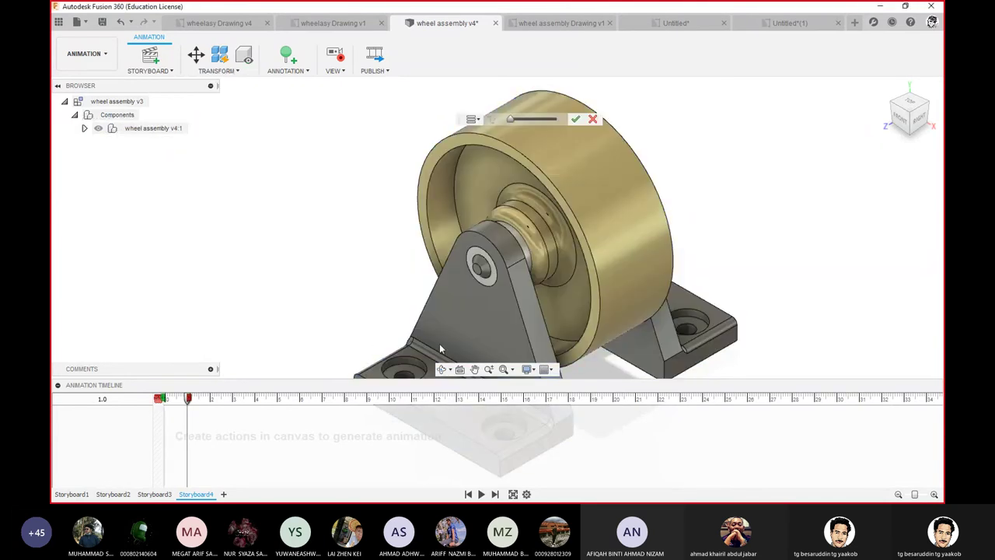
- Explode the front support block down-left away from the wheel with a trail line, then select the end spacer
{"action": "left_click", "coordinate": [482, 315]}
{"action": "mouse_move", "coordinate": [483, 266]}
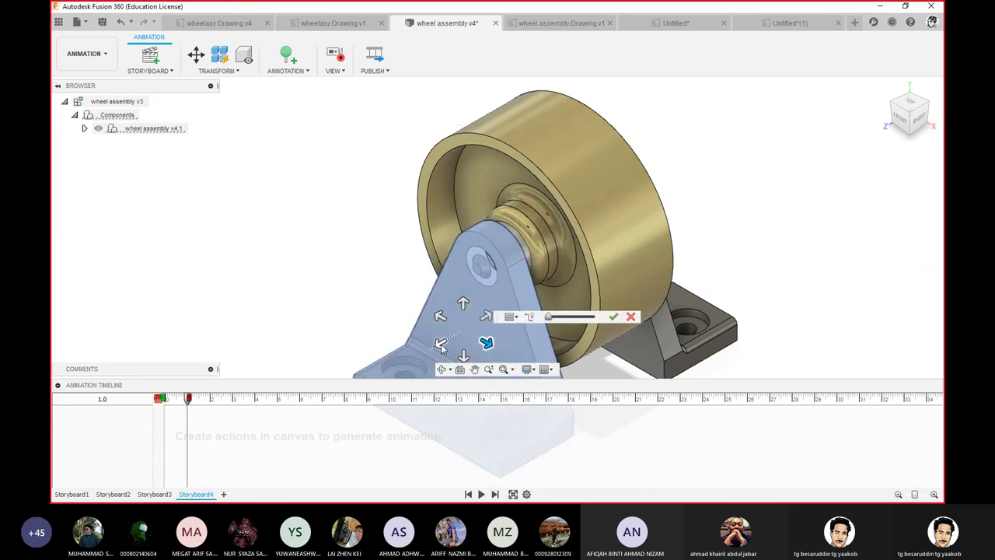
{"action": "left_click", "coordinate": [439, 343]}
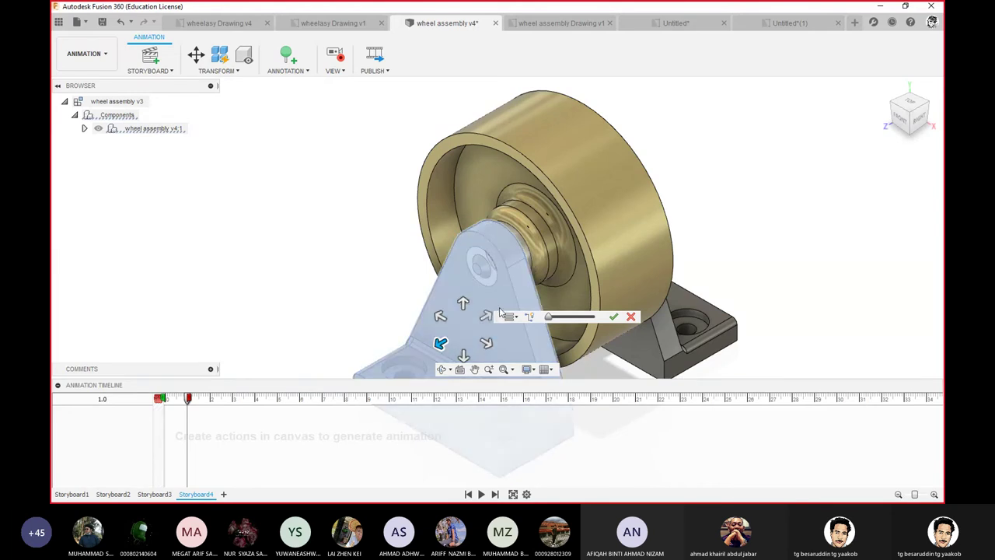
{"action": "left_click_drag", "start_coordinate": [549, 319], "coordinate": [568, 319]}
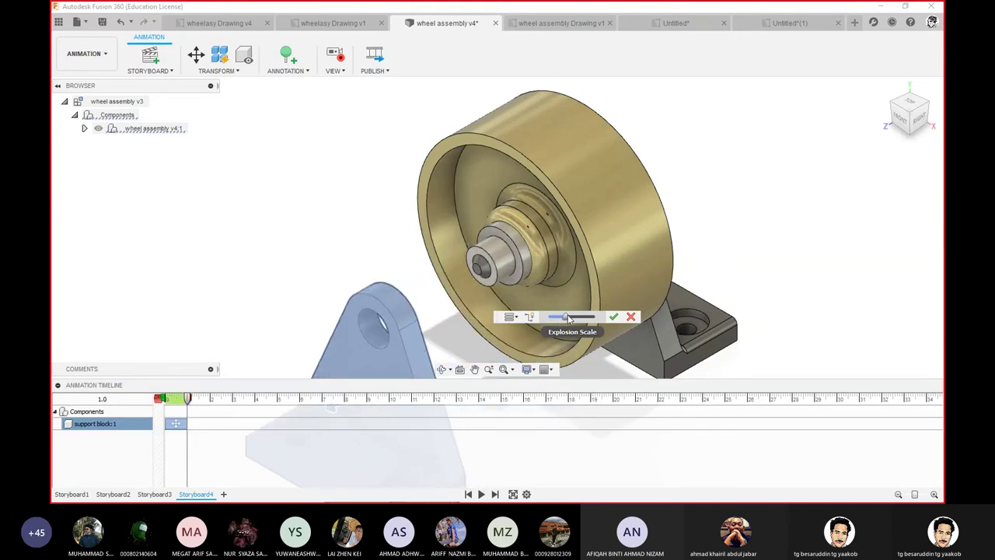
{"action": "left_click", "coordinate": [530, 316]}
{"action": "left_click_drag", "start_coordinate": [568, 319], "coordinate": [575, 319]}
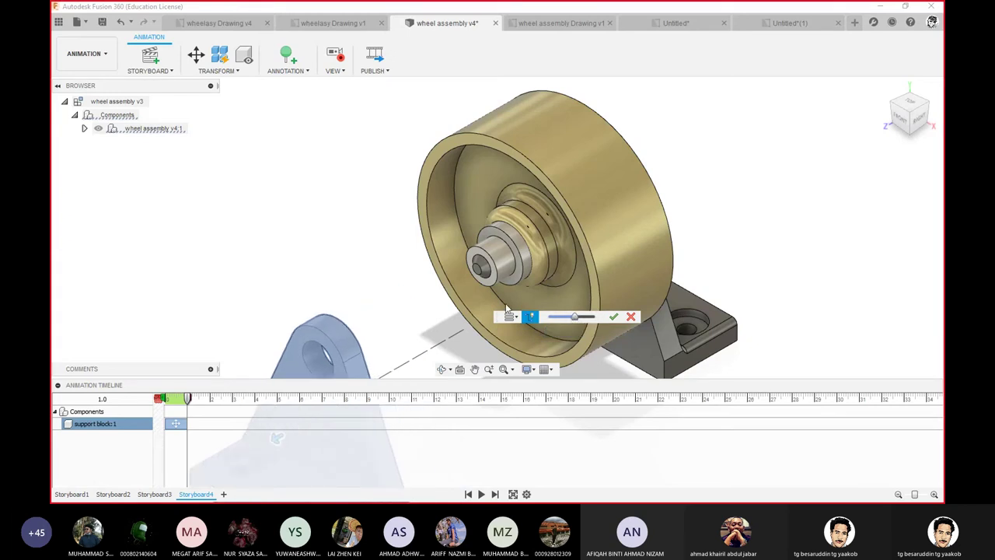
{"action": "left_click", "coordinate": [615, 318]}
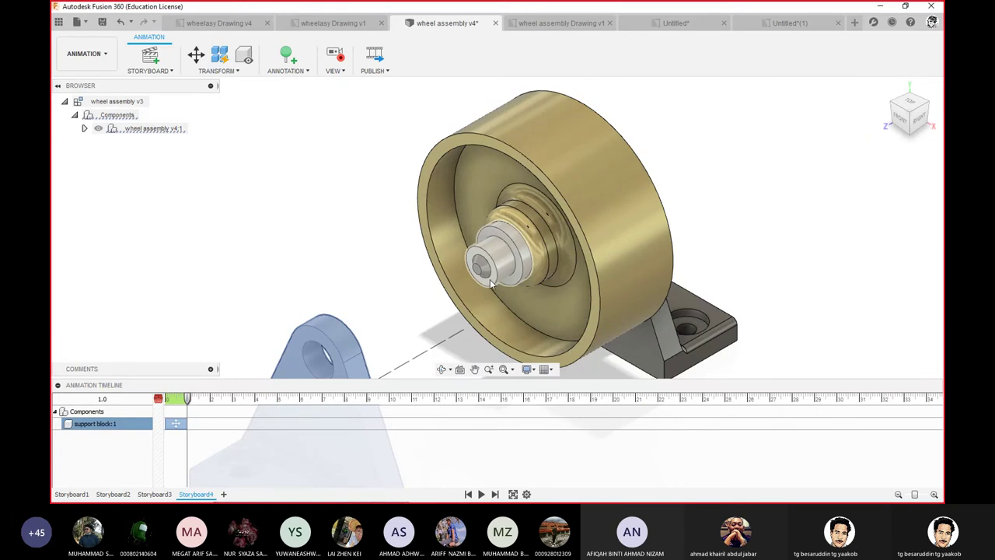
{"action": "left_click", "coordinate": [490, 286]}
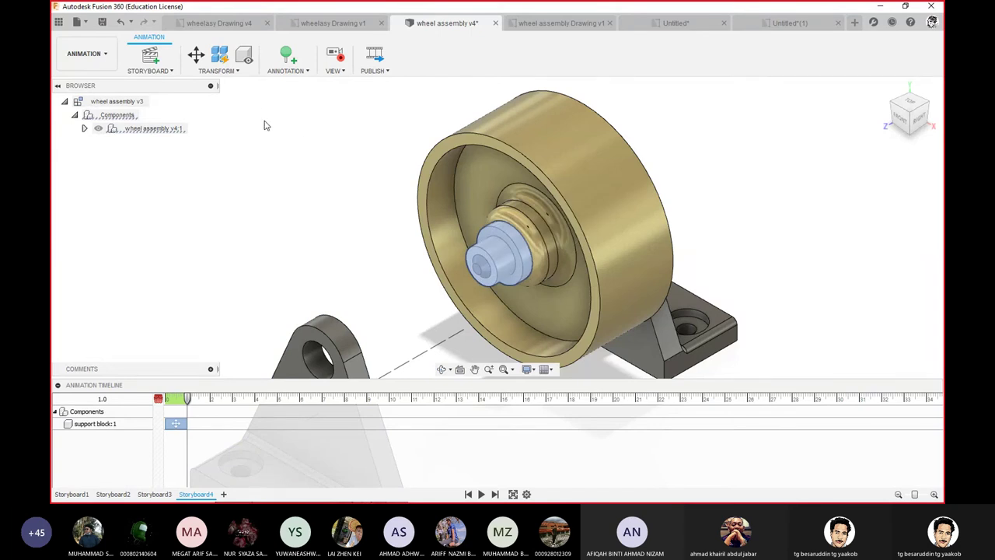
- Move the end spacer out along the shaft to -550 mm
{"action": "left_click", "coordinate": [196, 55]}
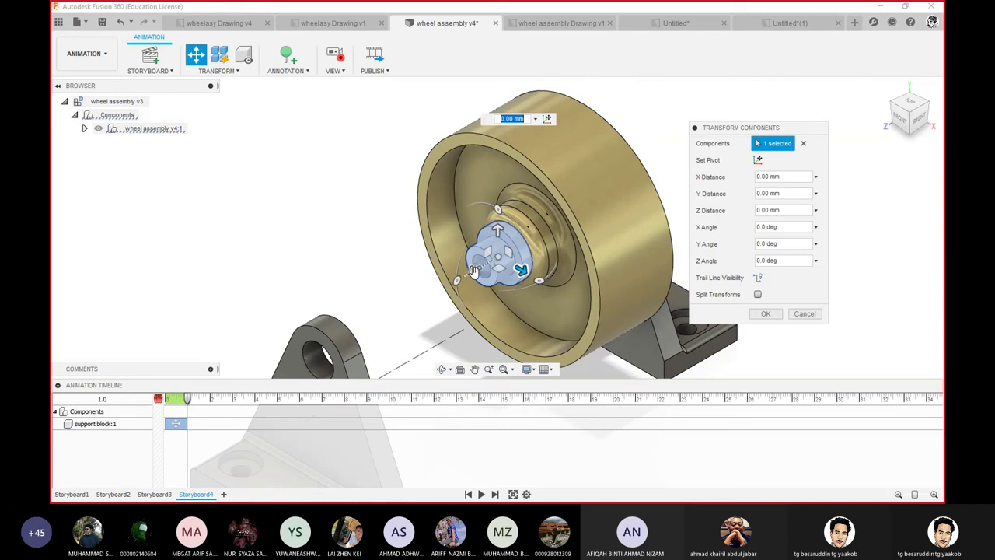
{"action": "left_click_drag", "start_coordinate": [474, 271], "coordinate": [366, 322]}
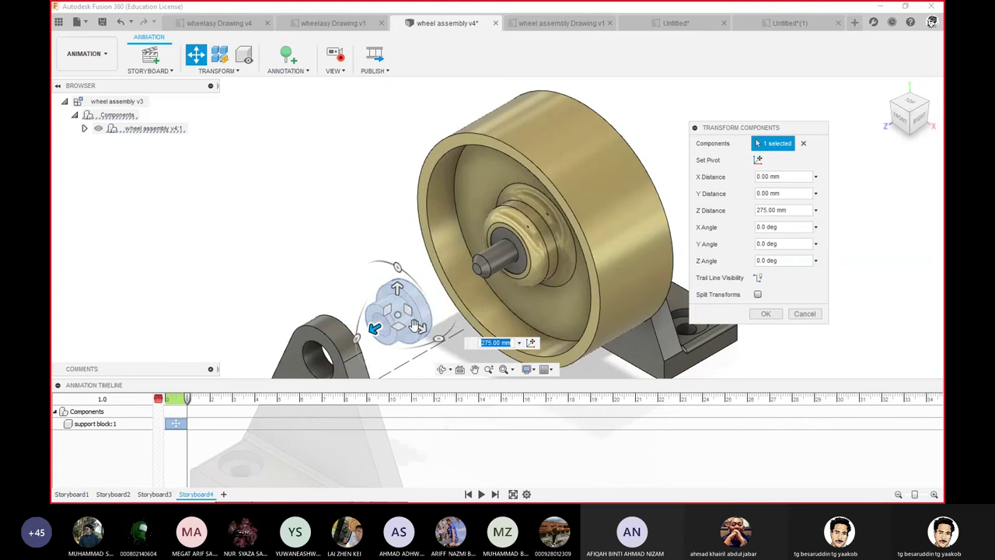
{"action": "left_click_drag", "start_coordinate": [375, 328], "coordinate": [330, 274]}
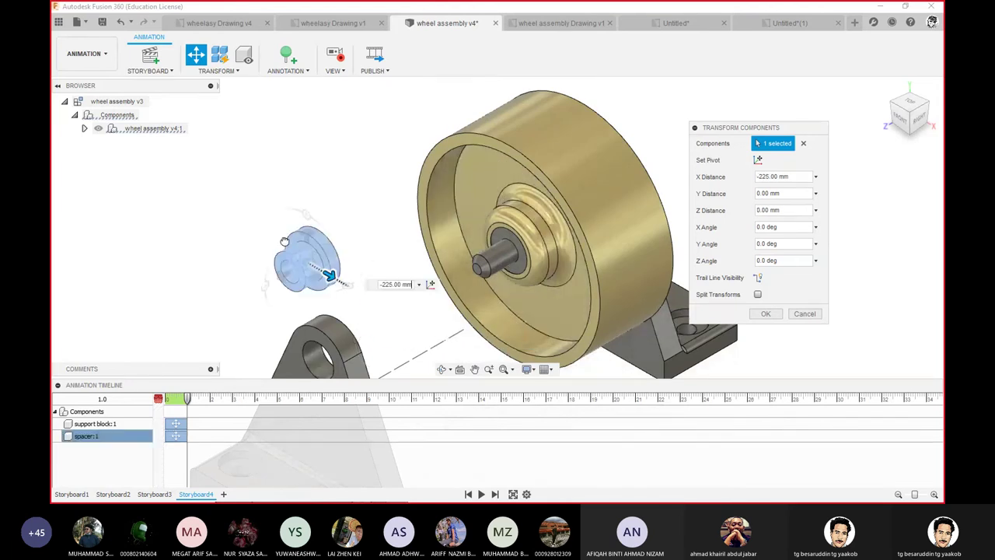
{"action": "left_click_drag", "start_coordinate": [237, 220], "coordinate": [224, 213]}
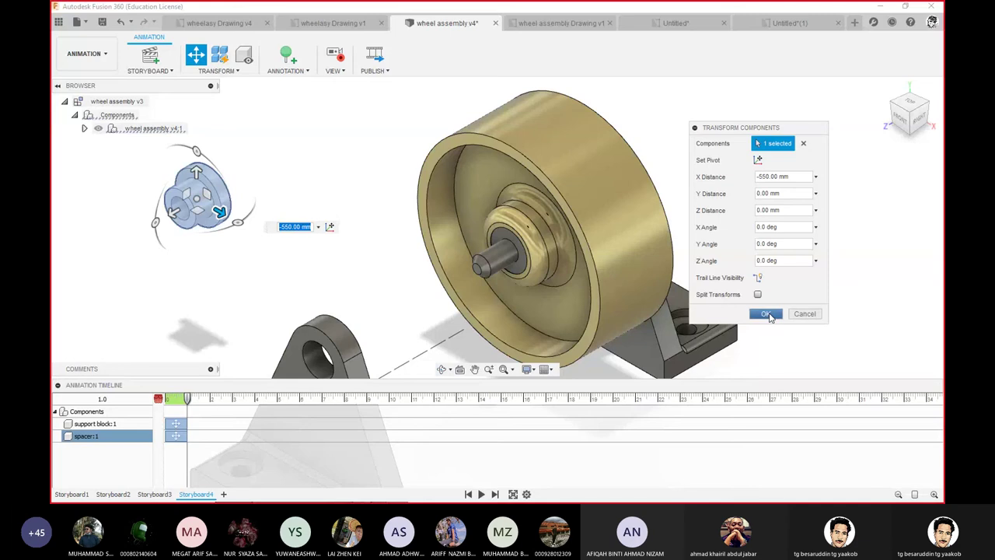
{"action": "left_click", "coordinate": [765, 314]}
{"action": "scroll", "coordinate": [385, 251], "scroll_direction": "down", "scroll_amount": 2}
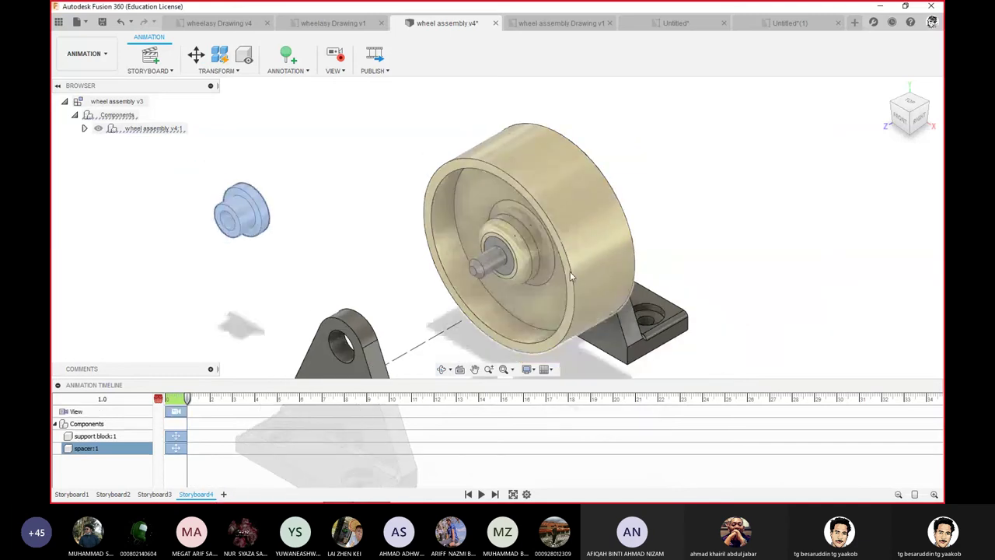
- Start a Manual Explode on the wheel and try dragging it along the shaft axis
{"action": "left_click", "coordinate": [209, 71]}
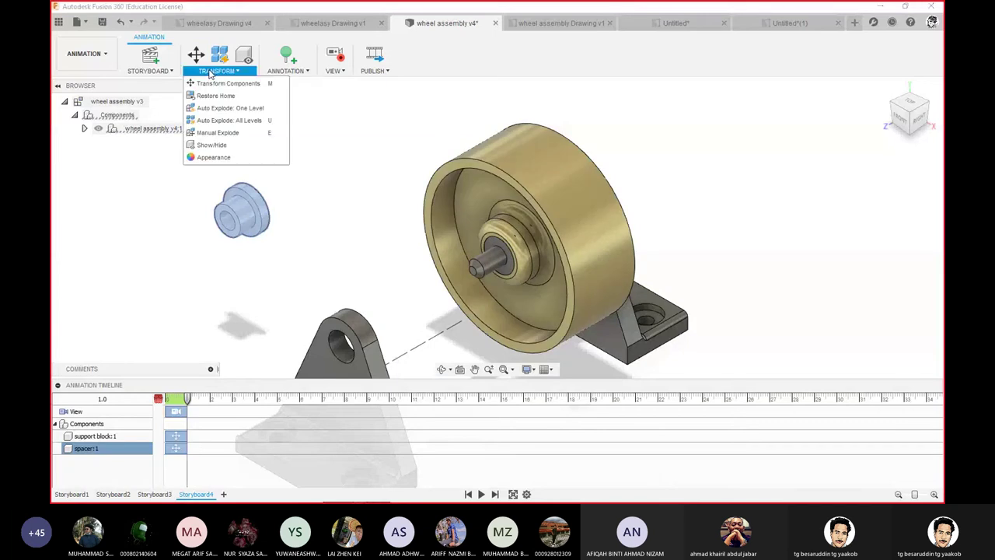
{"action": "left_click", "coordinate": [219, 132]}
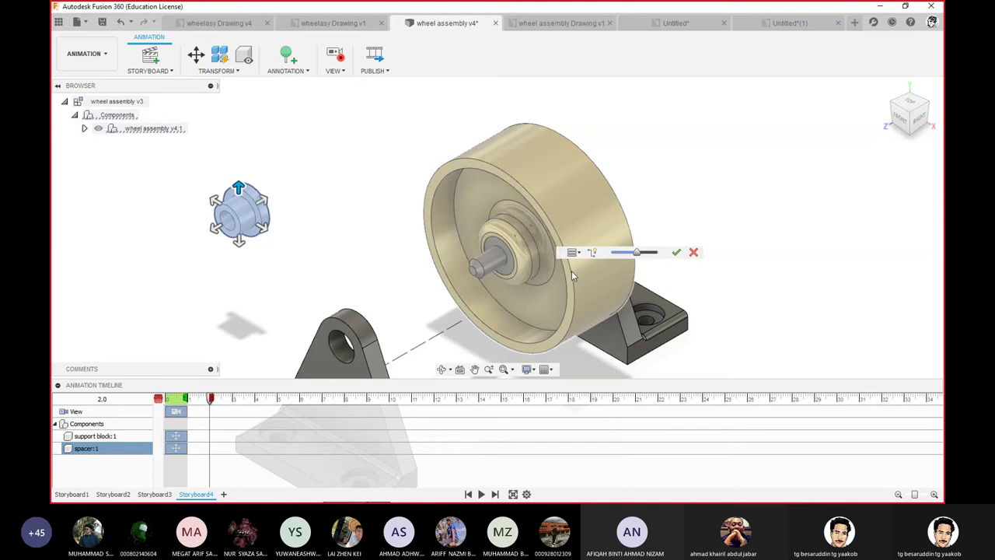
{"action": "left_click", "coordinate": [572, 271]}
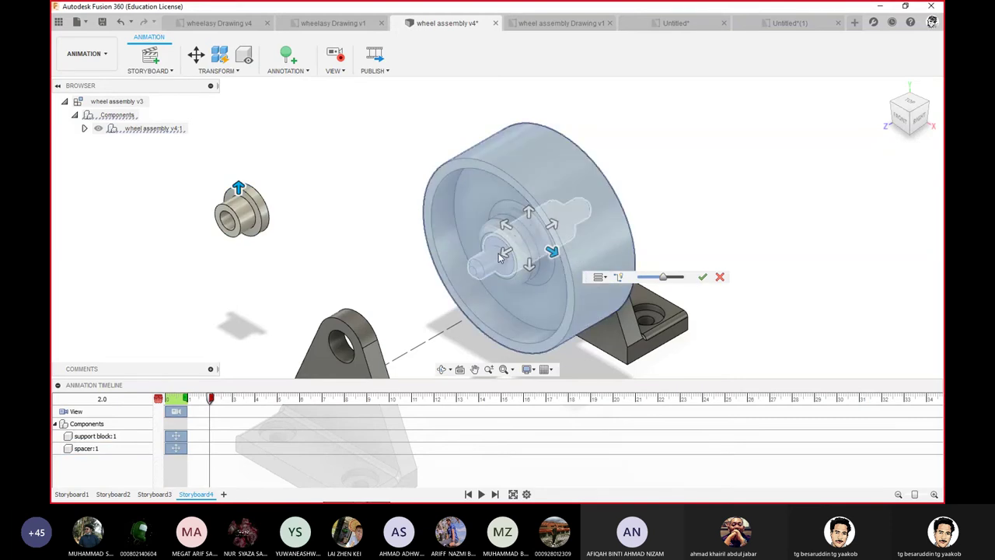
{"action": "left_click_drag", "start_coordinate": [500, 257], "coordinate": [506, 256]}
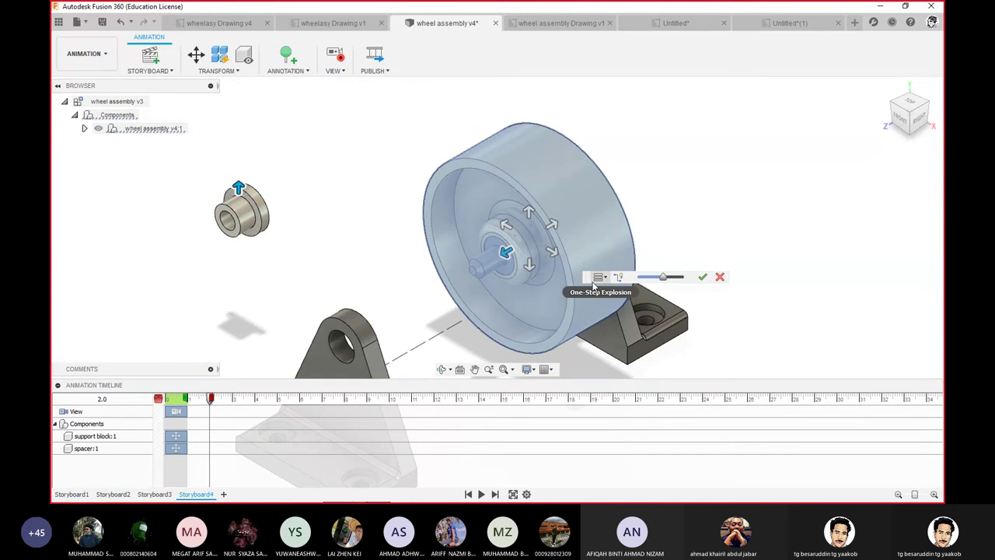
- Move the wheel 300 mm along Z in Storyboard4
{"action": "left_click", "coordinate": [196, 54]}
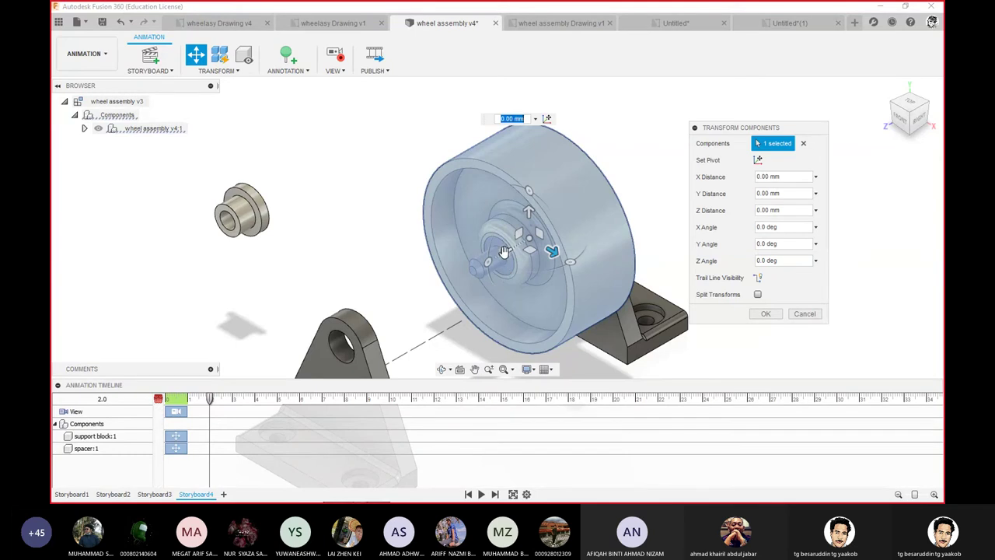
{"action": "left_click_drag", "start_coordinate": [503, 252], "coordinate": [414, 303]}
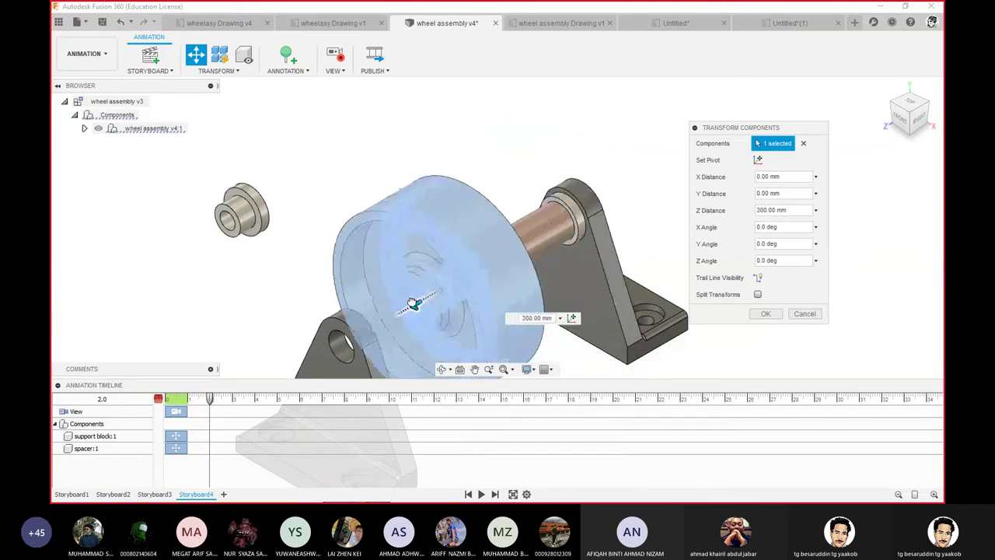
{"action": "left_click", "coordinate": [924, 111]}
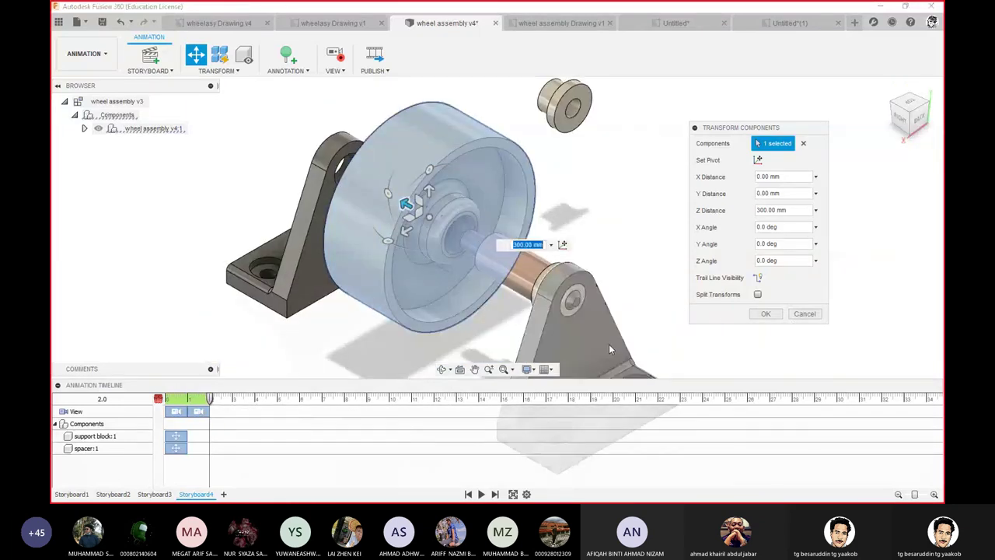
{"action": "left_click", "coordinate": [765, 314]}
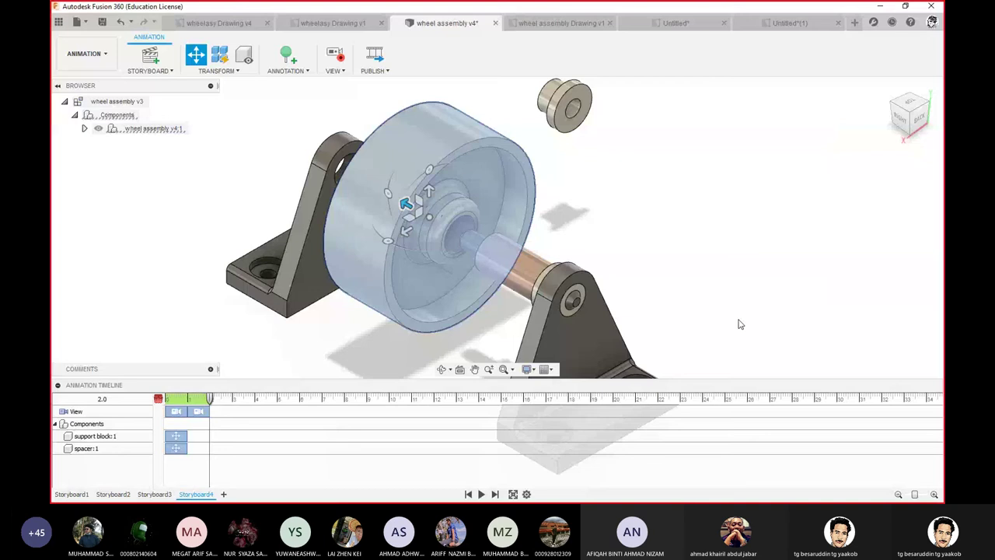
- Move the rear support block 350 mm along Z
{"action": "left_click", "coordinate": [196, 56]}
{"action": "left_click", "coordinate": [603, 333]}
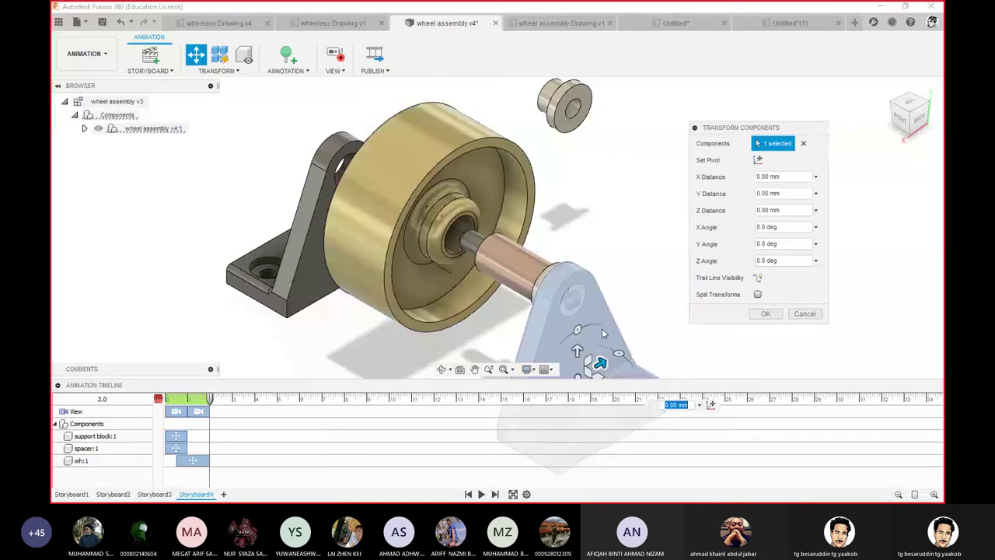
{"action": "mouse_move", "coordinate": [602, 333]}
{"action": "middle_mouse_down"}
{"action": "mouse_move", "coordinate": [541, 214]}
{"action": "mouse_move", "coordinate": [549, 290]}
{"action": "middle_mouse_up"}
{"action": "left_click", "coordinate": [557, 280]}
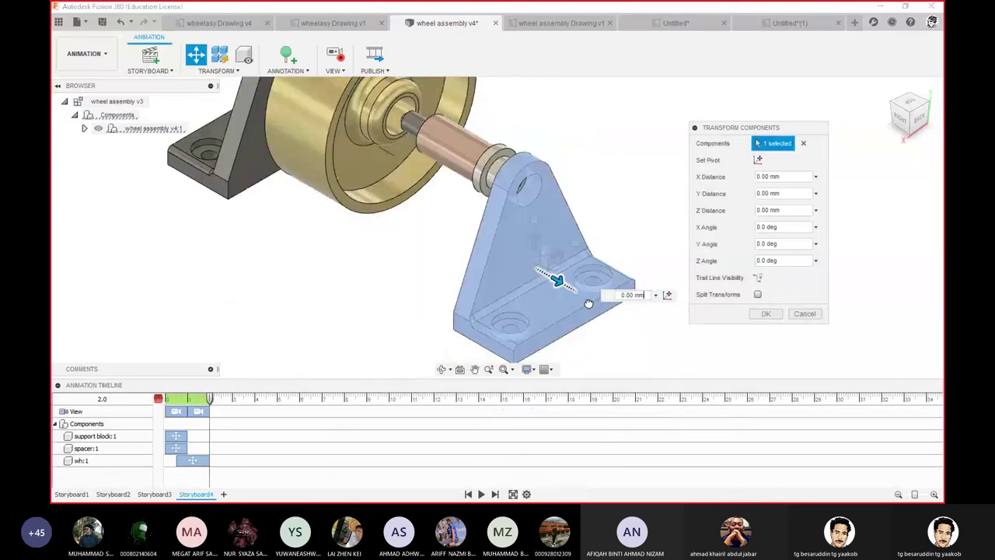
{"action": "type", "text": "400"}
{"action": "left_click_drag", "start_coordinate": [589, 303], "coordinate": [648, 333]}
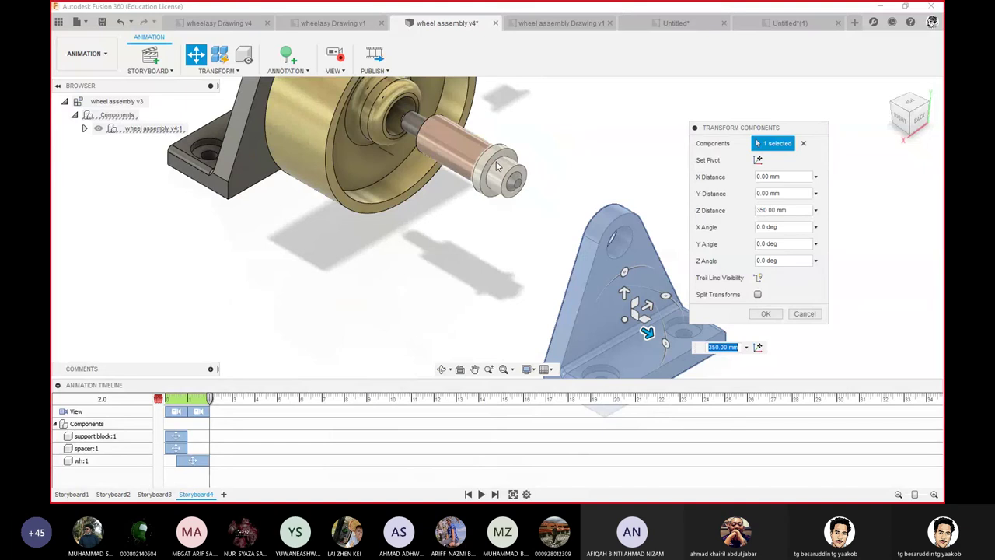
{"action": "left_click", "coordinate": [766, 314]}
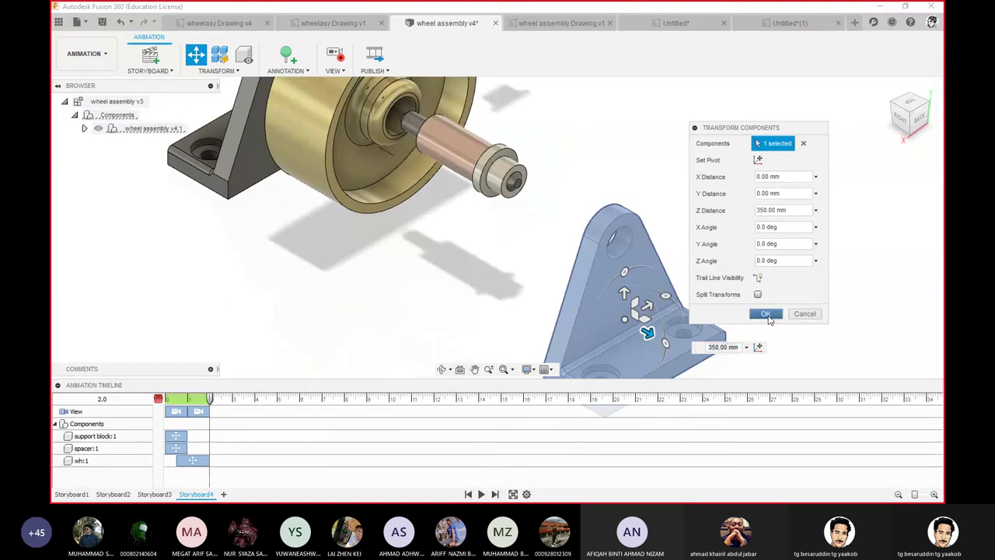
- Pull the small spacer at the shaft end 200 mm out along Z and check it
{"action": "right_click", "coordinate": [650, 148]}
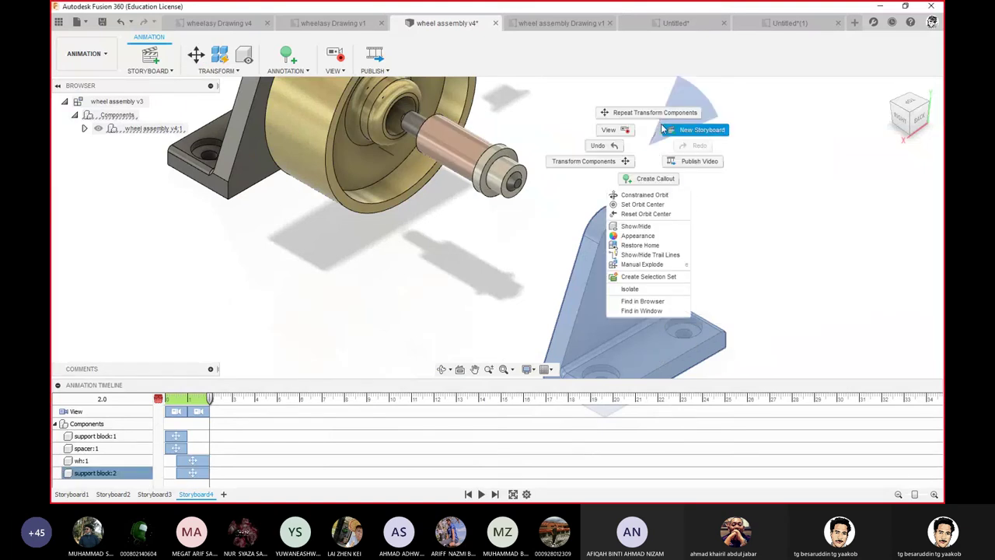
{"action": "left_click", "coordinate": [655, 112]}
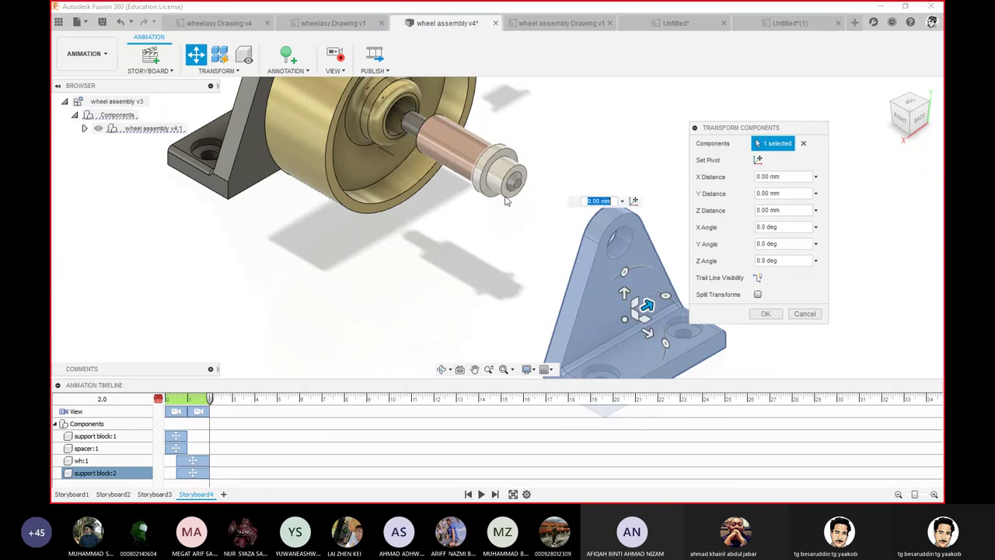
{"action": "left_click", "coordinate": [507, 195]}
{"action": "left_click_drag", "start_coordinate": [536, 212], "coordinate": [584, 238]}
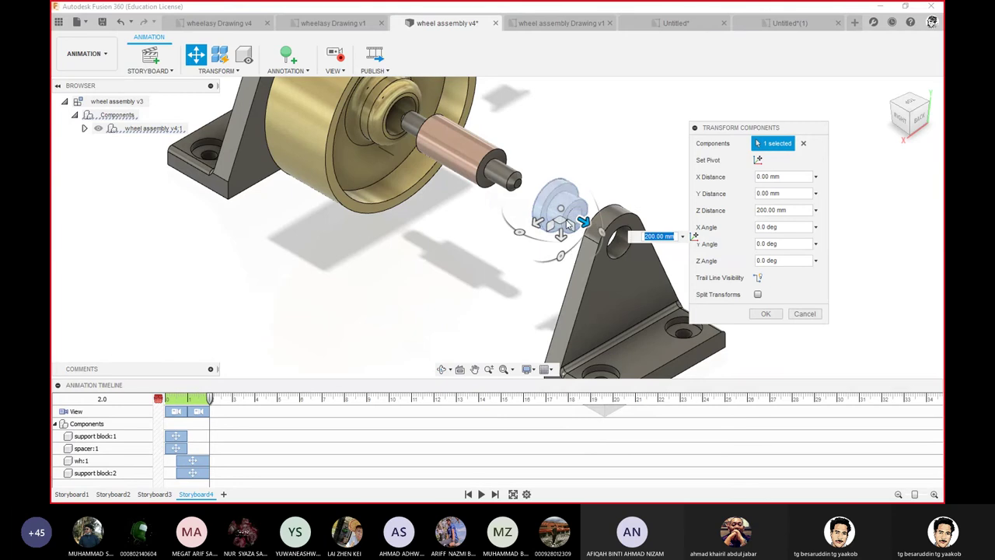
{"action": "left_click", "coordinate": [899, 115]}
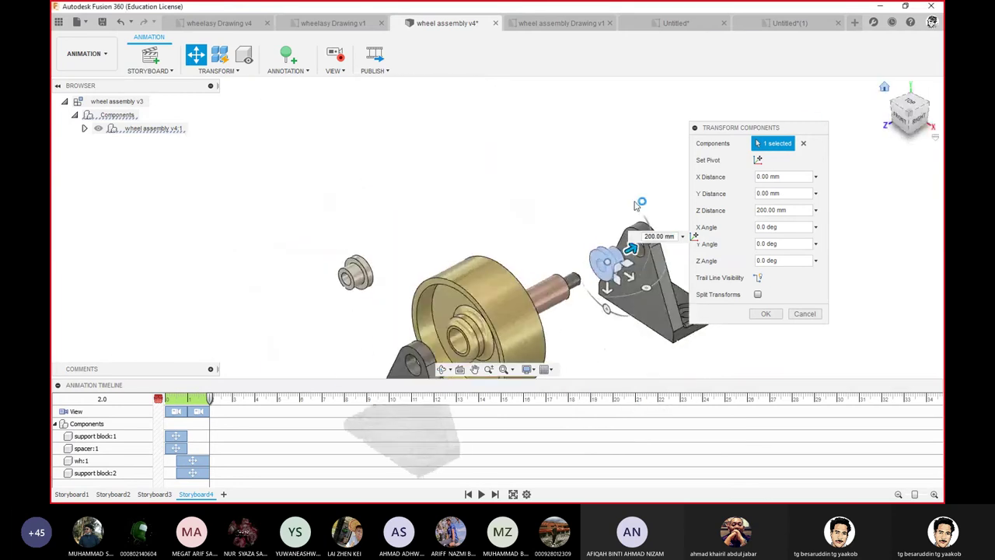
{"action": "middle_click_drag", "start_coordinate": [558, 195], "coordinate": [520, 152]}
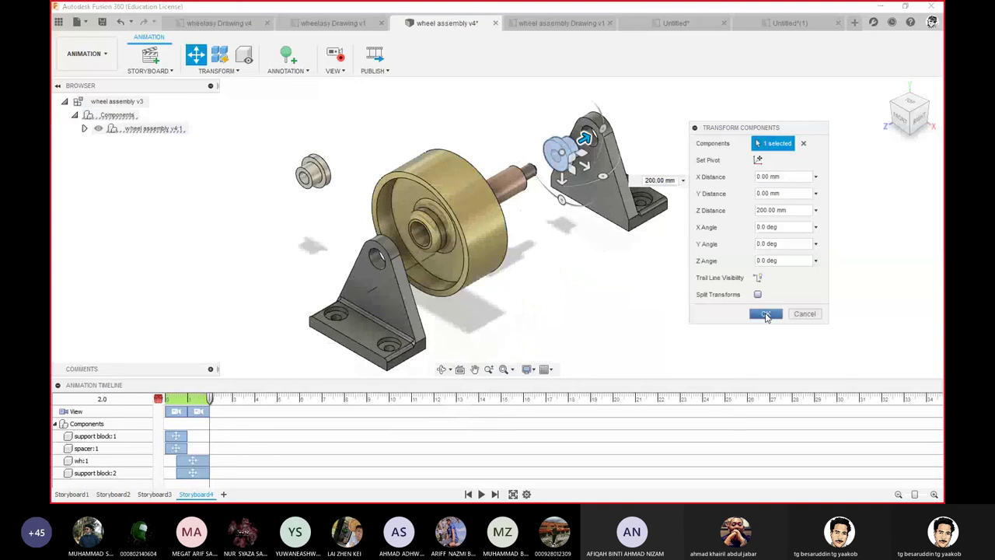
{"action": "left_click", "coordinate": [766, 314]}
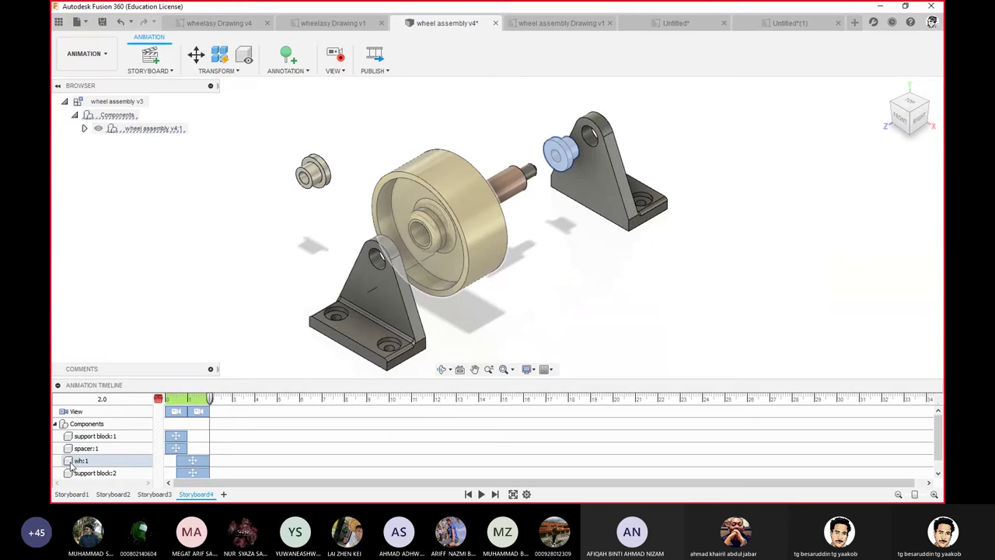
- Switch to the Untitled*(1) drawing with Storyboard3's shaded exploded wheel assembly view
{"action": "right_click", "coordinate": [199, 496]}
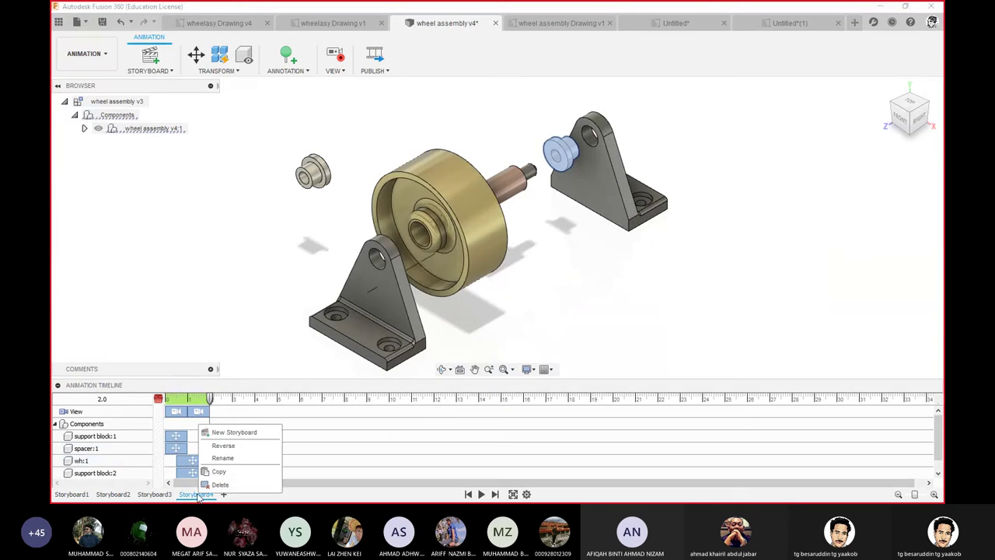
{"action": "left_click", "coordinate": [163, 289]}
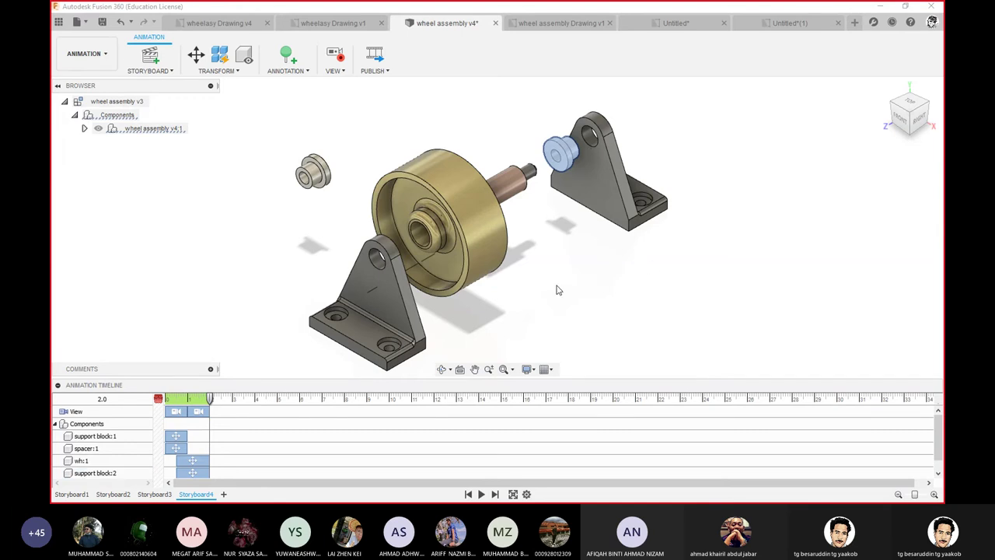
{"action": "left_click", "coordinate": [793, 31]}
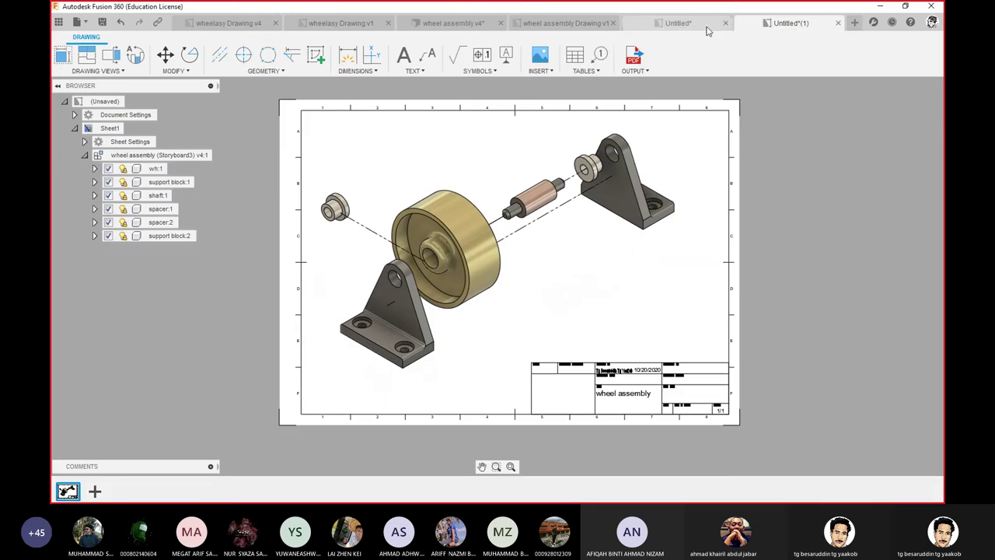
- Flip through the Untitled* and wheel assembly v4 tabs, ending on wheelasy Drawing v1 with balloons 1–4
{"action": "left_click", "coordinate": [705, 29]}
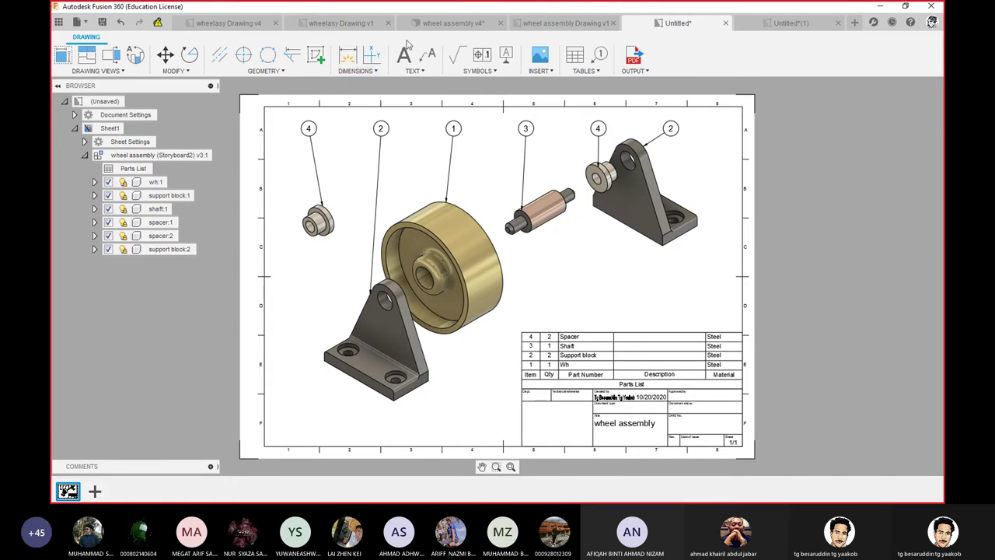
{"action": "left_click", "coordinate": [455, 24]}
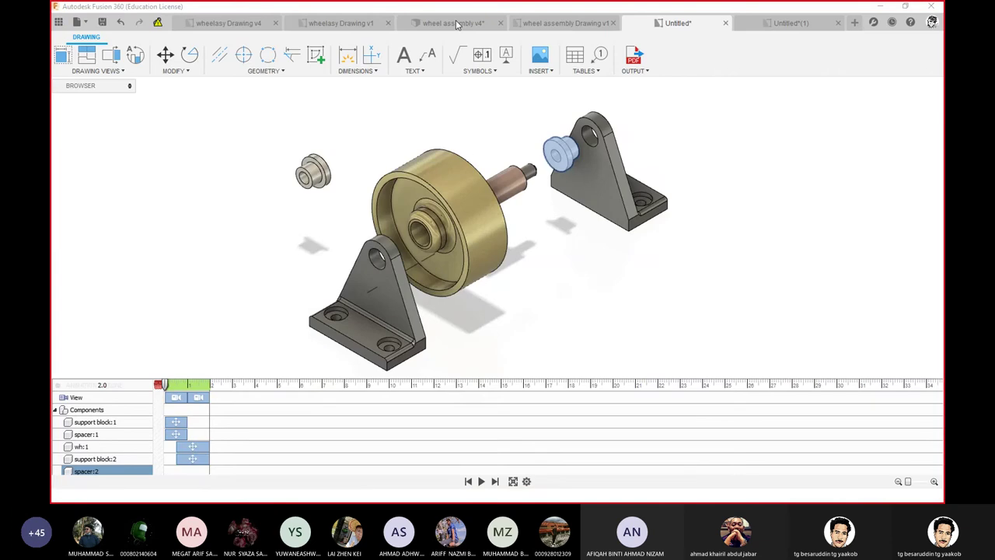
{"action": "left_click", "coordinate": [347, 23]}
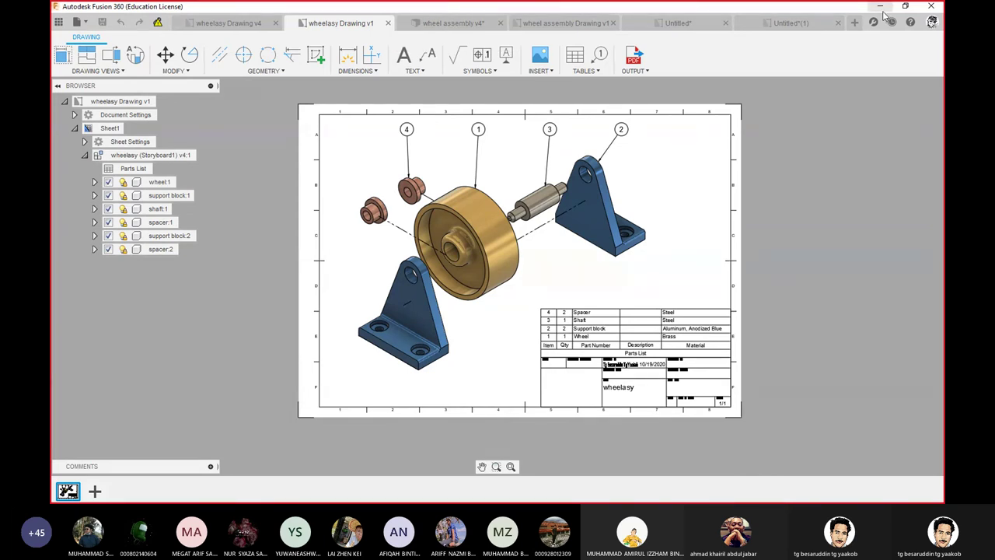
- In the browser's Classroom tab, close the wheelAssyy.pdf preview and expand LEGO project (30%)
{"action": "key", "text": "alt+Tab"}
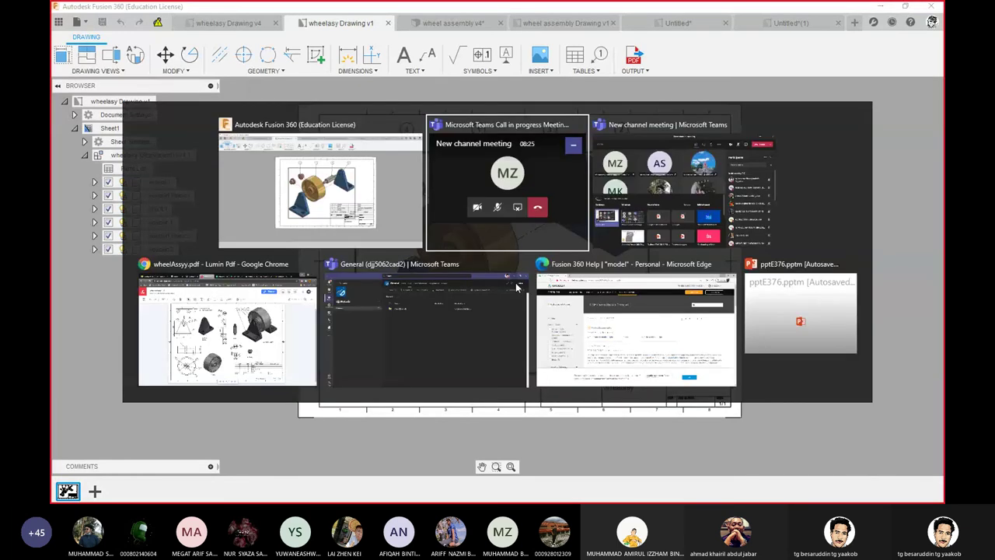
{"action": "key", "text": "alt+Tab"}
{"action": "key", "text": "alt+Tab"}
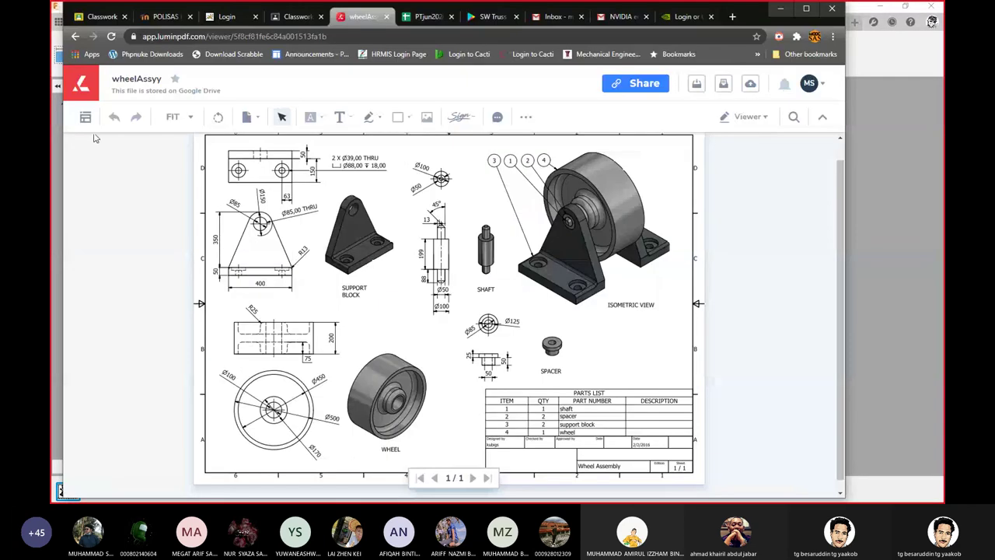
{"action": "left_click", "coordinate": [289, 22]}
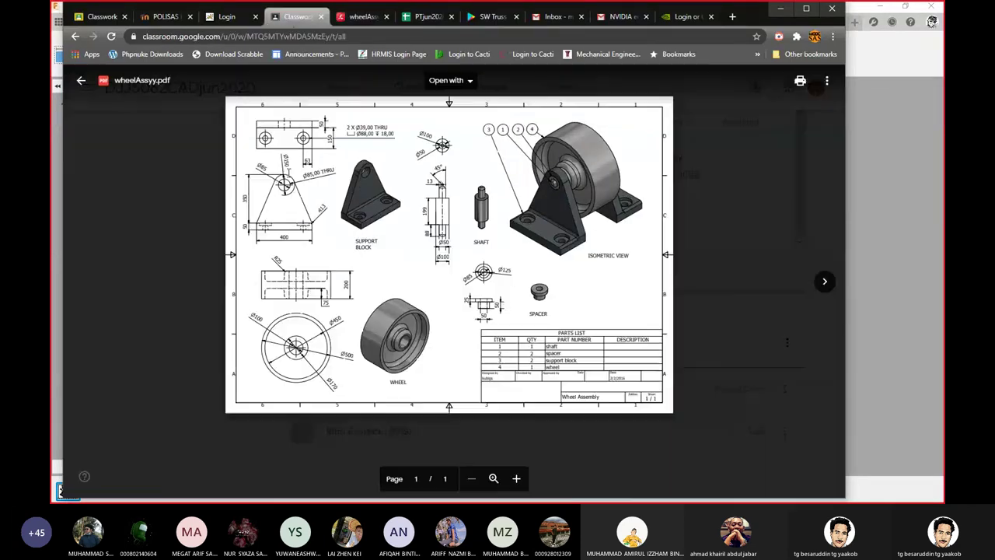
{"action": "left_click", "coordinate": [81, 80]}
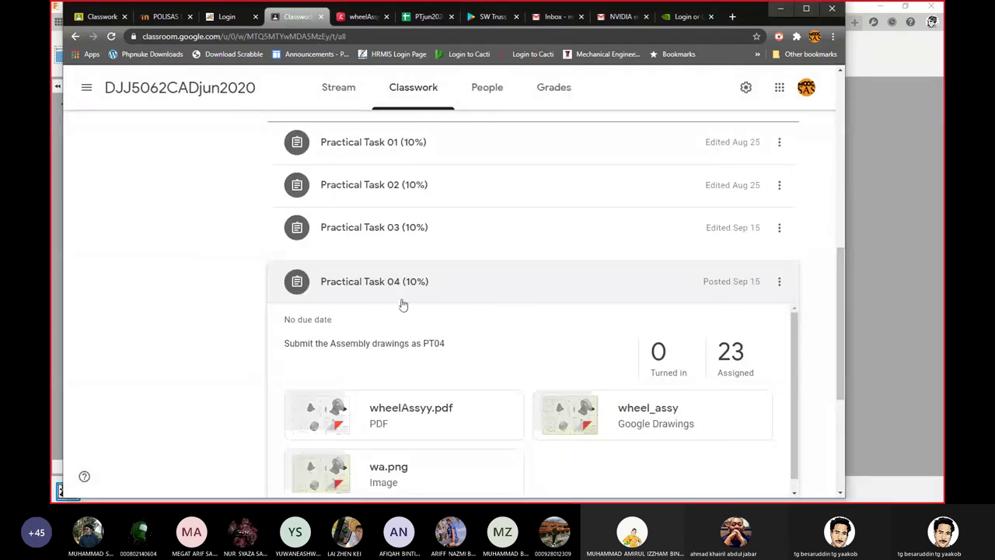
{"action": "scroll", "coordinate": [403, 305], "scroll_direction": "down", "scroll_amount": 3}
{"action": "left_click", "coordinate": [365, 388]}
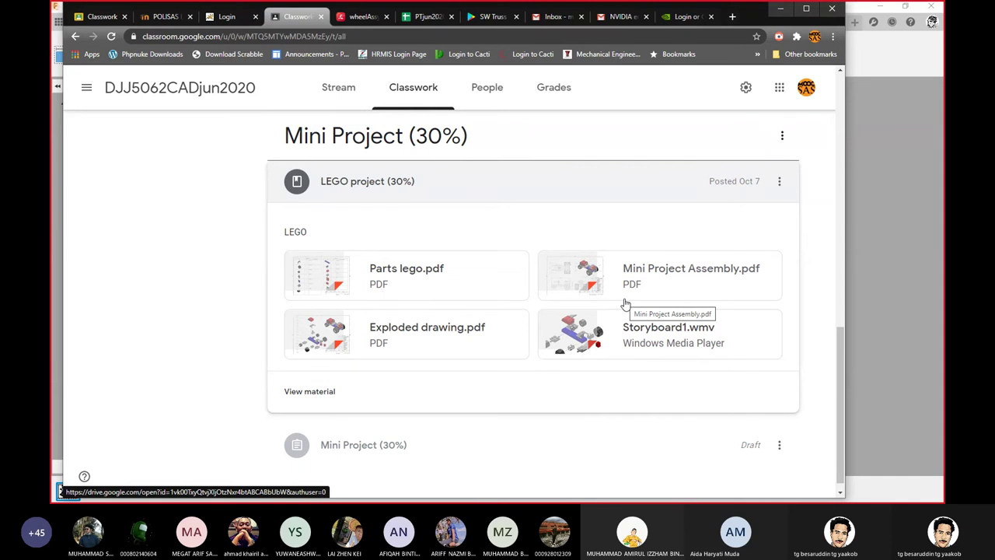
{"action": "left_click", "coordinate": [327, 285]}
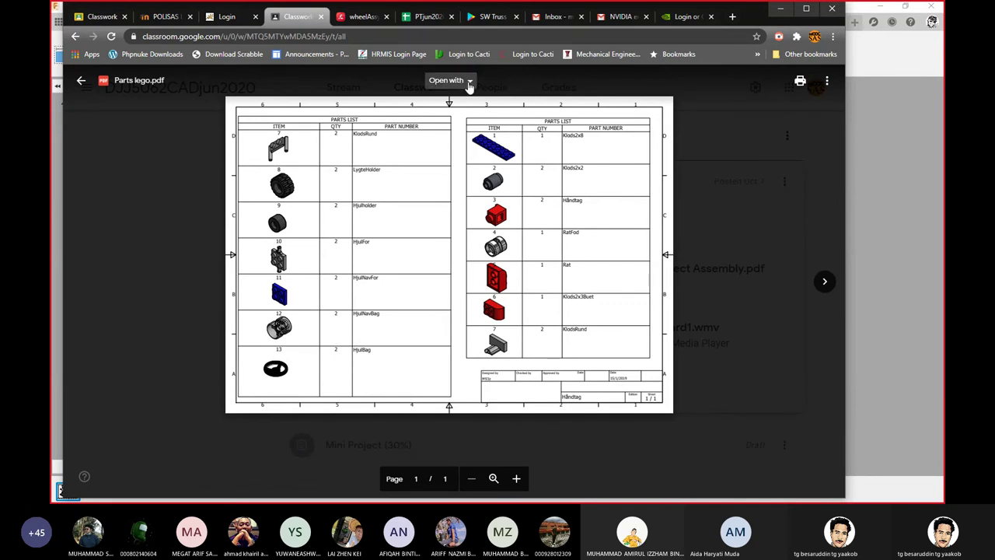
{"action": "mouse_move", "coordinate": [450, 233]}
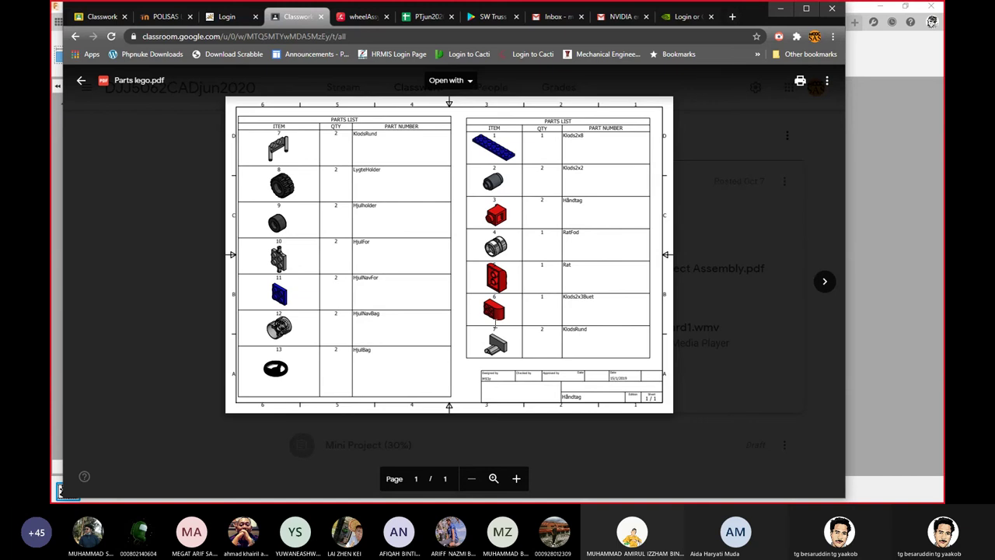
{"action": "left_click", "coordinate": [516, 478]}
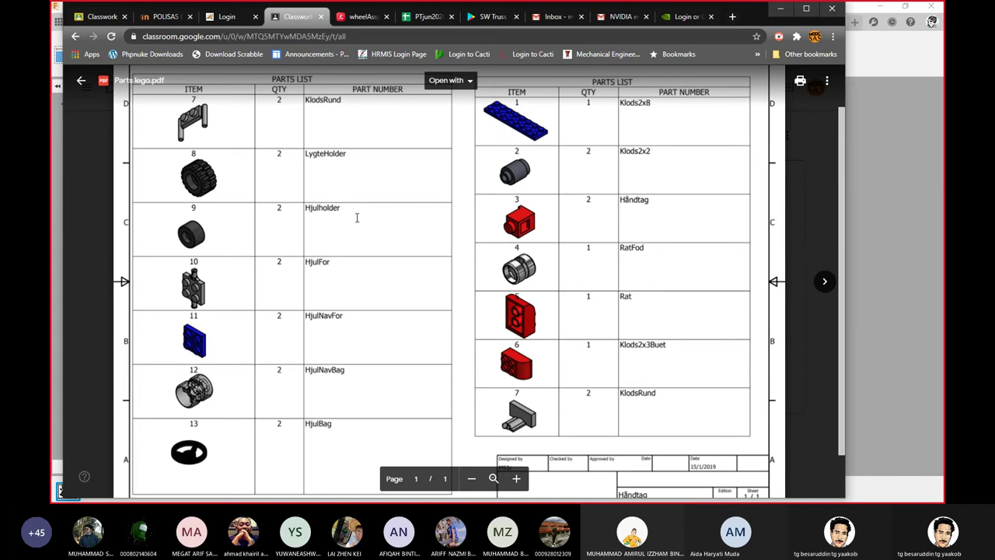
{"action": "left_click", "coordinate": [81, 80]}
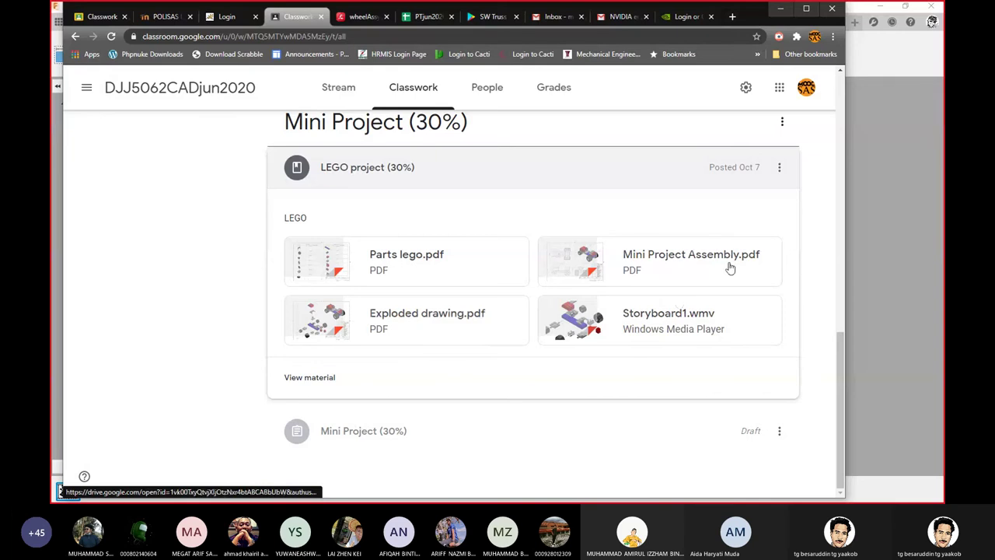
- Preview Mini Project Assembly.pdf and Exploded drawing.pdf, then open Storyboard1.wmv in Drive
{"action": "left_click", "coordinate": [591, 263]}
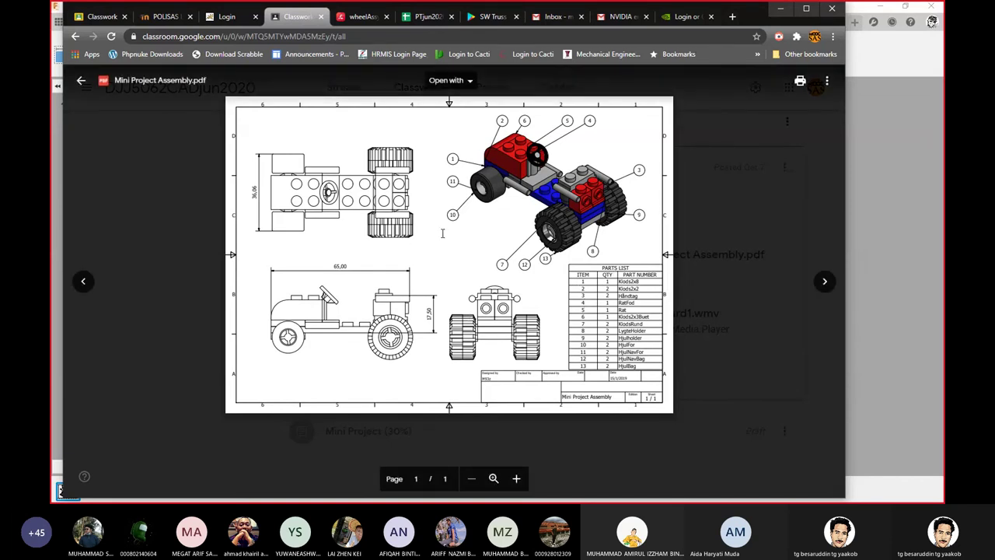
{"action": "left_click", "coordinate": [80, 80]}
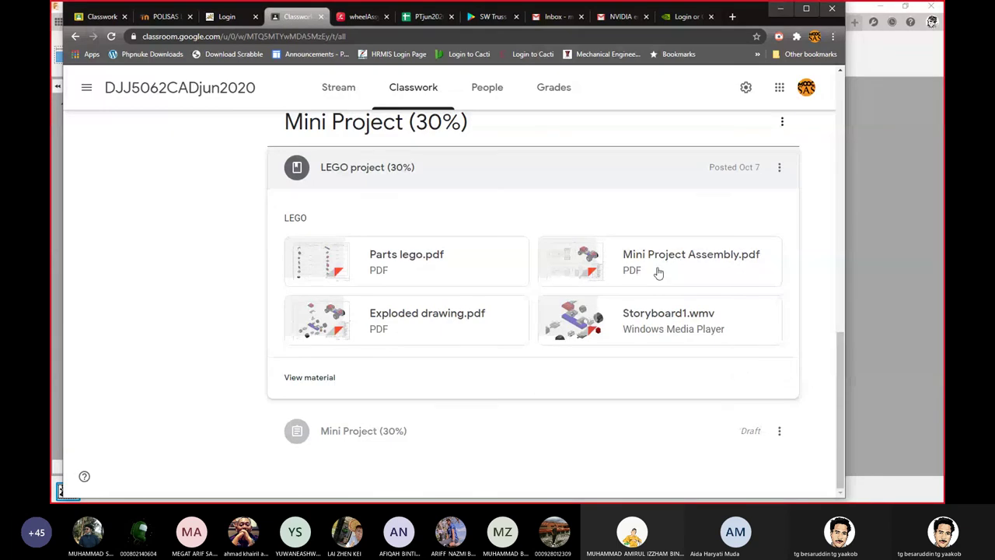
{"action": "left_click", "coordinate": [325, 325]}
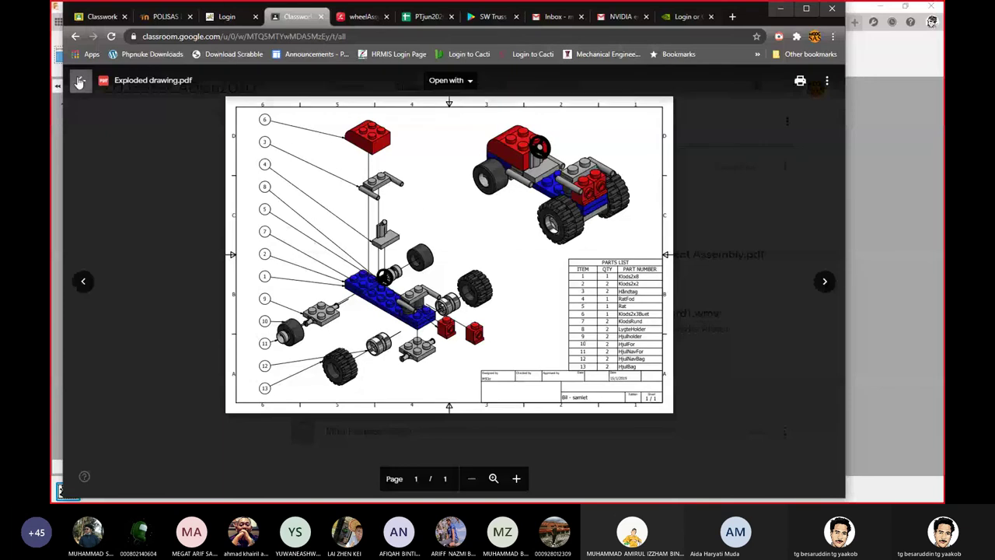
{"action": "left_click", "coordinate": [78, 83]}
{"action": "left_click", "coordinate": [589, 332]}
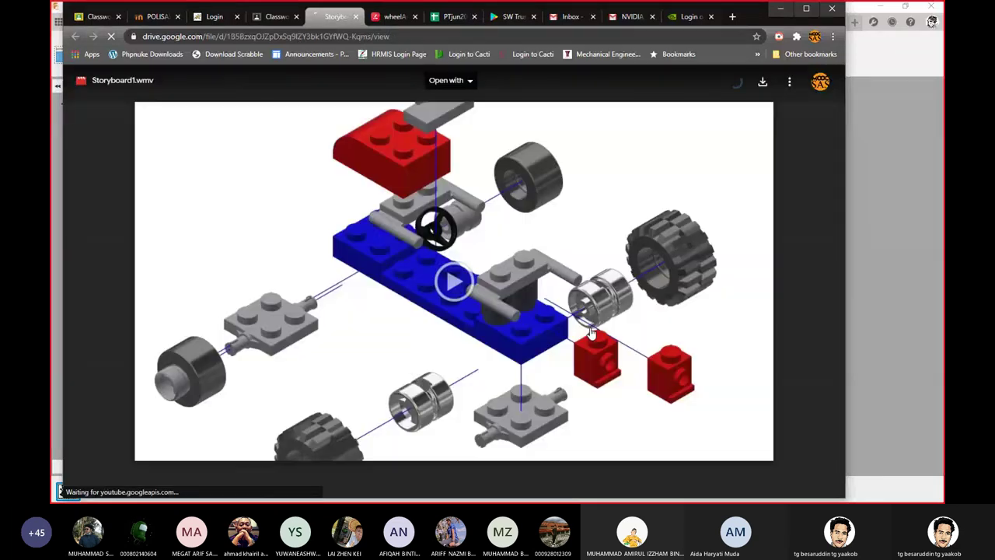
- Play Storyboard1.wmv in the Drive viewer through to its end at 0:42
{"action": "left_click", "coordinate": [455, 281]}
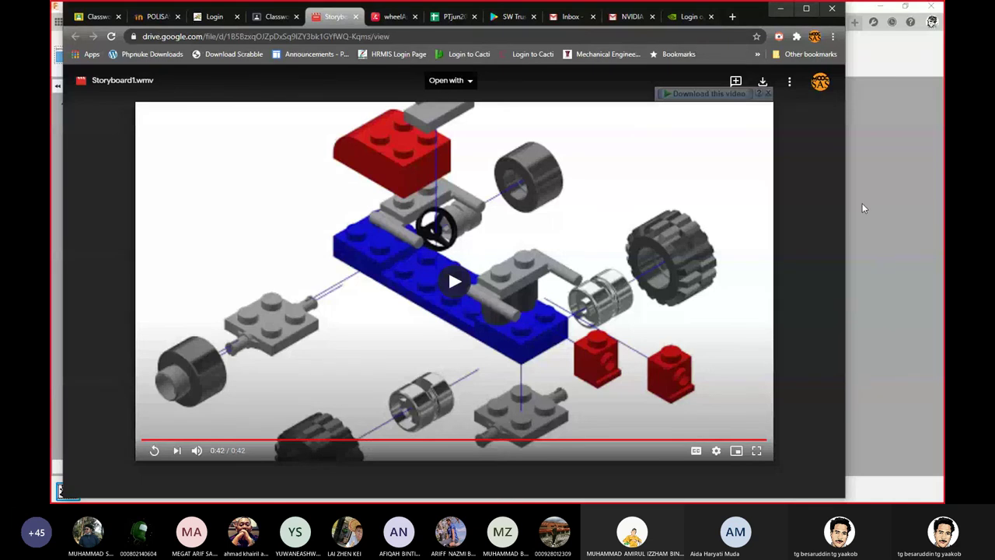
- Cycle through the wheelasy Drawing v1, Untitled and Drawing v4 sheets, then return to wheel assembly v4's Storyboard4
{"action": "left_click", "coordinate": [874, 129]}
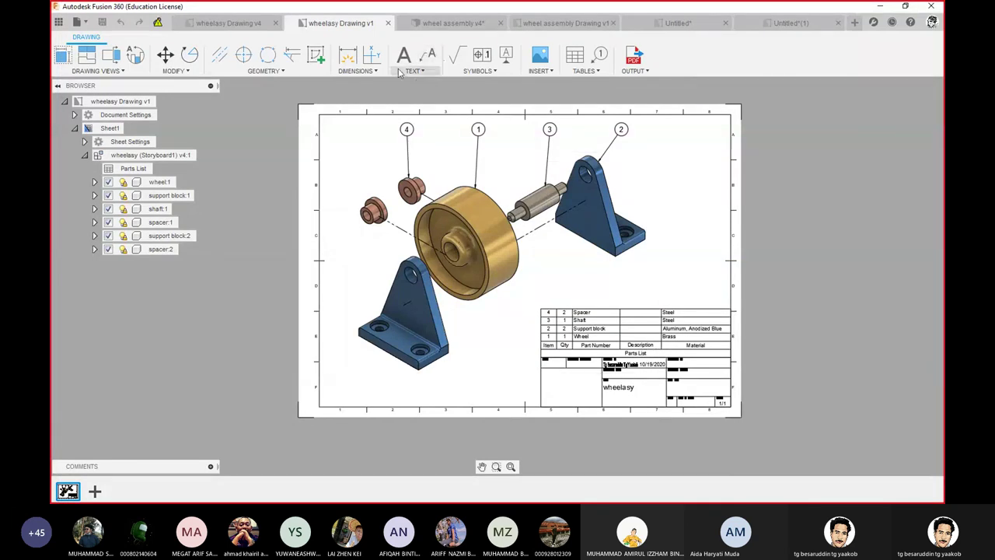
{"action": "left_click", "coordinate": [565, 24]}
{"action": "left_click", "coordinate": [678, 24]}
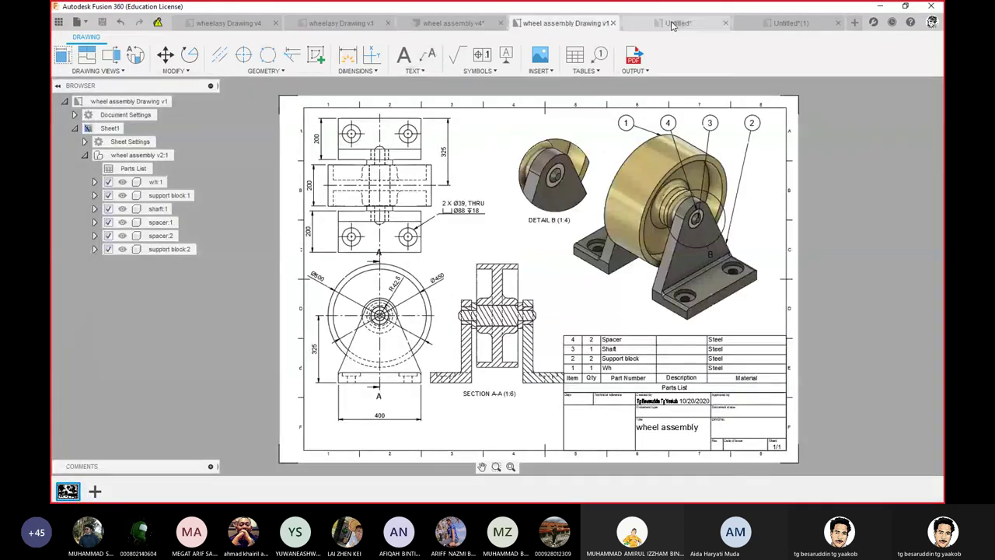
{"action": "left_click", "coordinate": [801, 28]}
{"action": "left_click", "coordinate": [355, 29]}
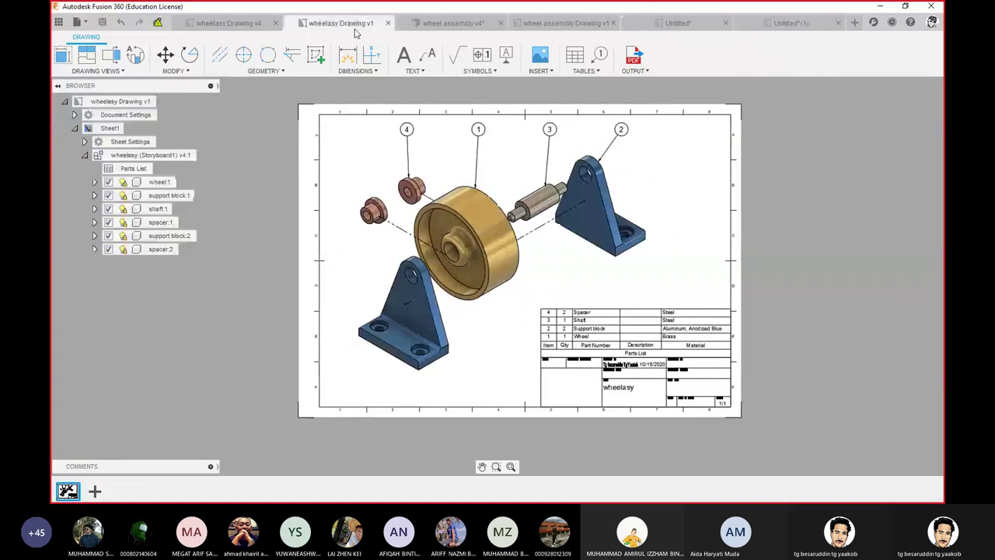
{"action": "left_click", "coordinate": [240, 26]}
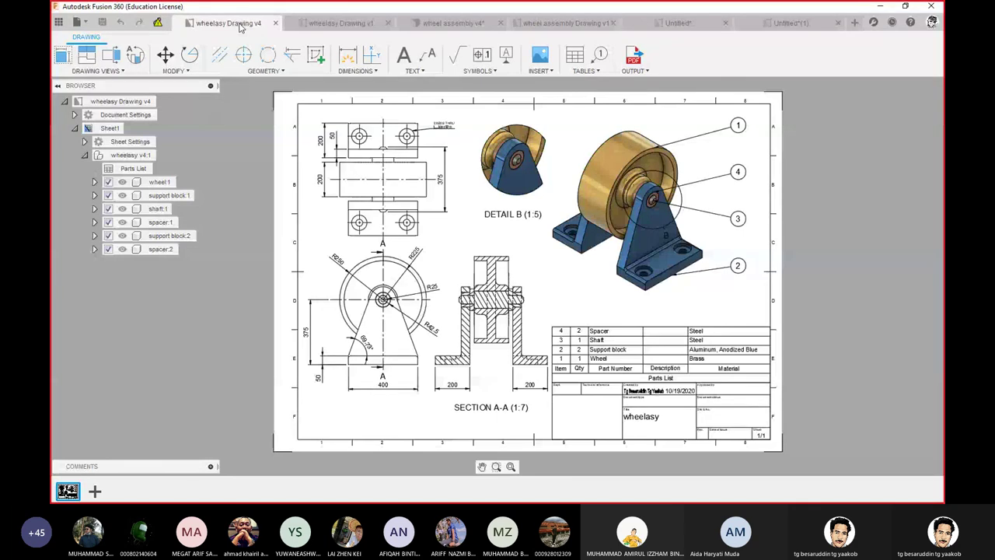
{"action": "left_click", "coordinate": [441, 25]}
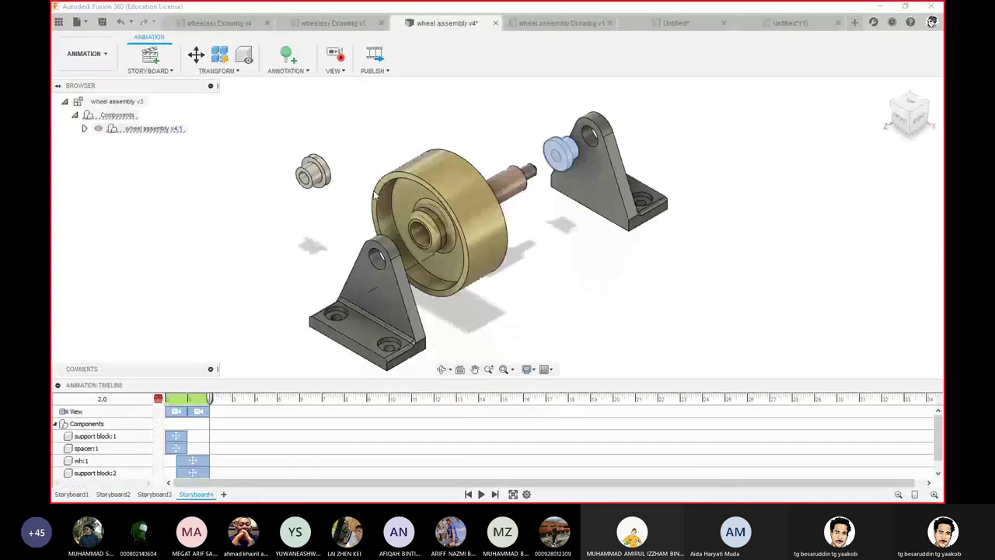
- Set the video to Current Storyboard scope at Current Document Window Size resolution
{"action": "left_click", "coordinate": [376, 67]}
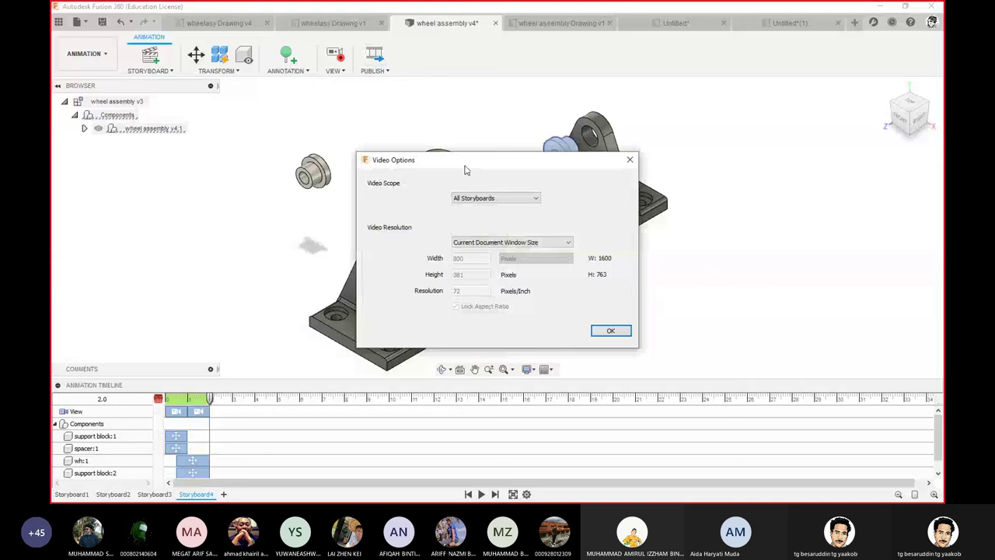
{"action": "left_click_drag", "start_coordinate": [467, 169], "coordinate": [404, 108]}
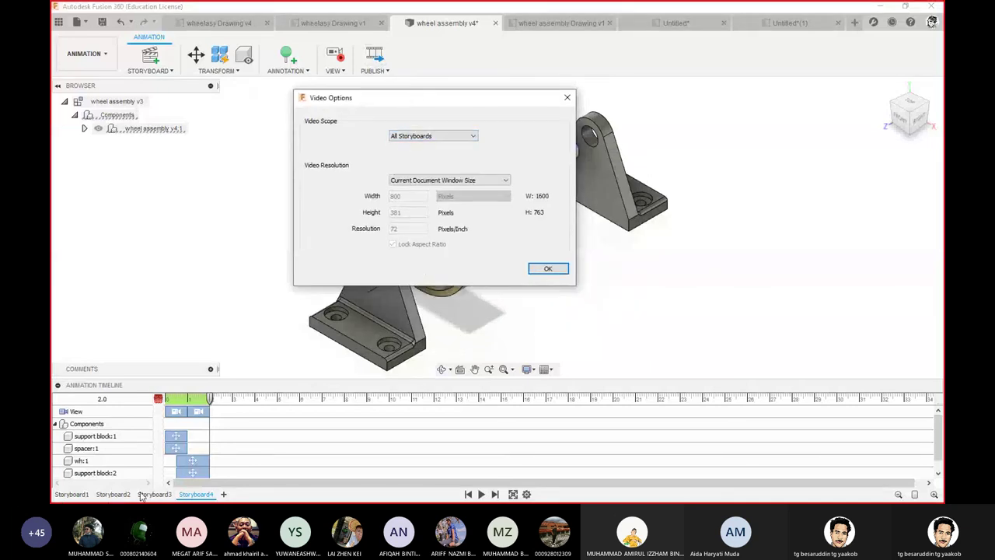
{"action": "left_click", "coordinate": [473, 138]}
{"action": "left_click", "coordinate": [439, 152]}
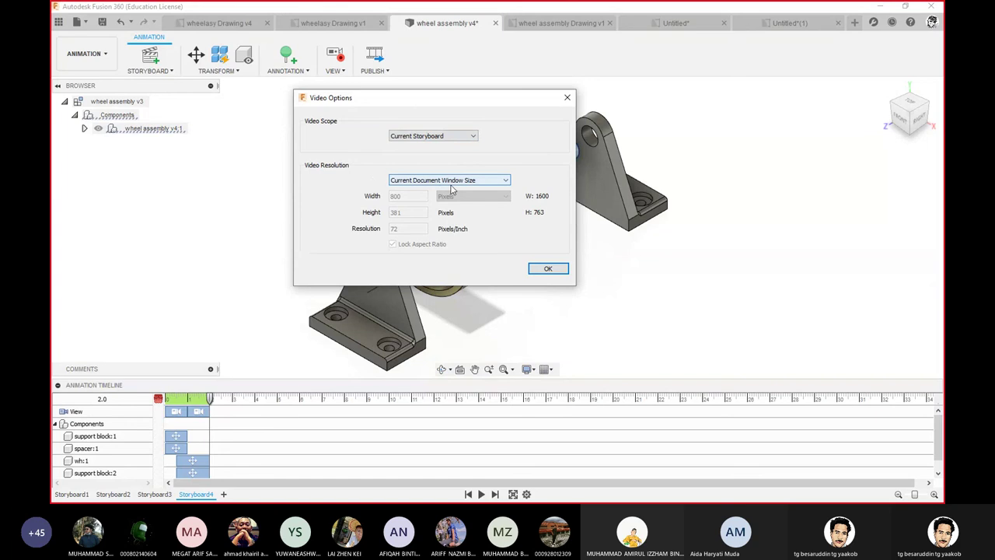
{"action": "left_click", "coordinate": [503, 182]}
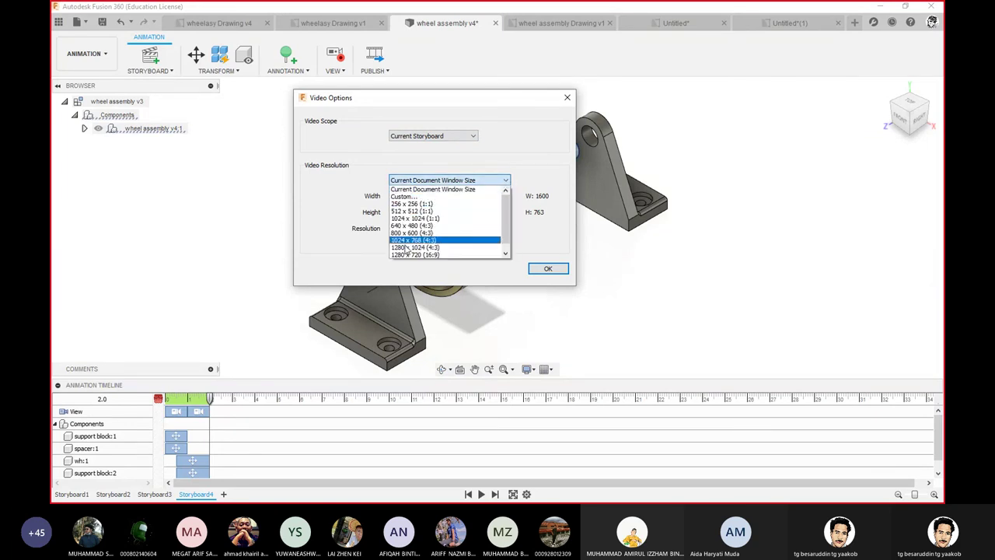
{"action": "left_click", "coordinate": [525, 170]}
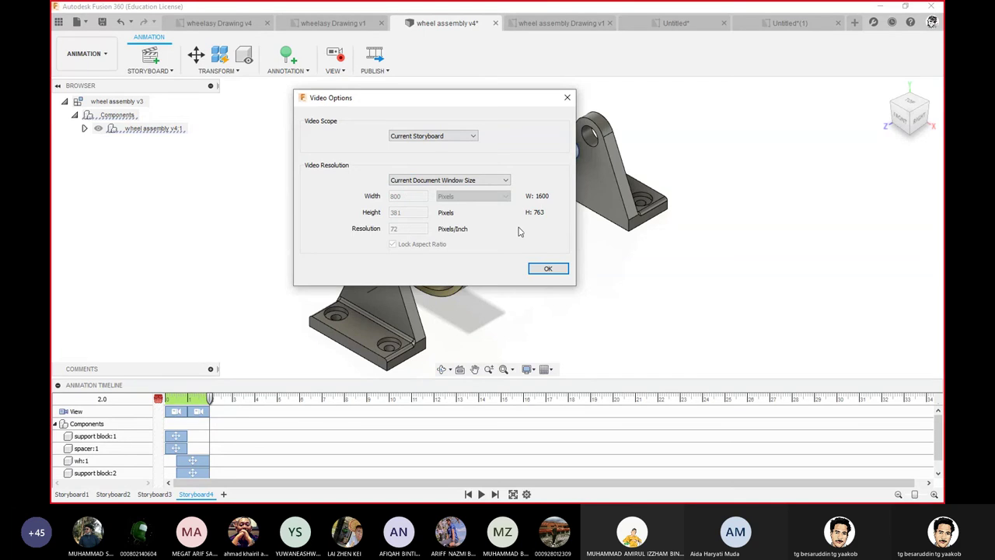
{"action": "left_click", "coordinate": [548, 268]}
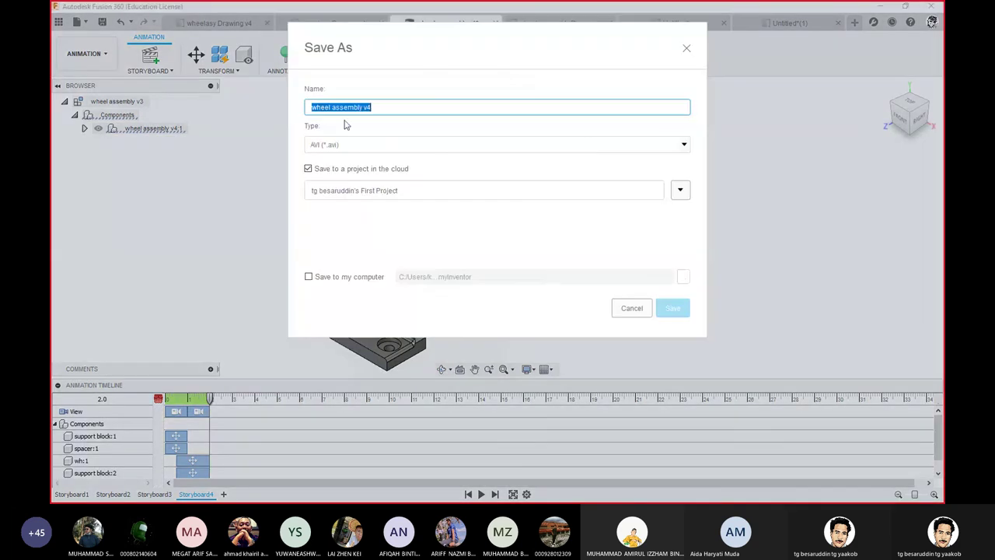
- Save the storyboard as the AVI video 'wheel assembly v4', with a copy in myInventor
{"action": "left_click", "coordinate": [684, 145]}
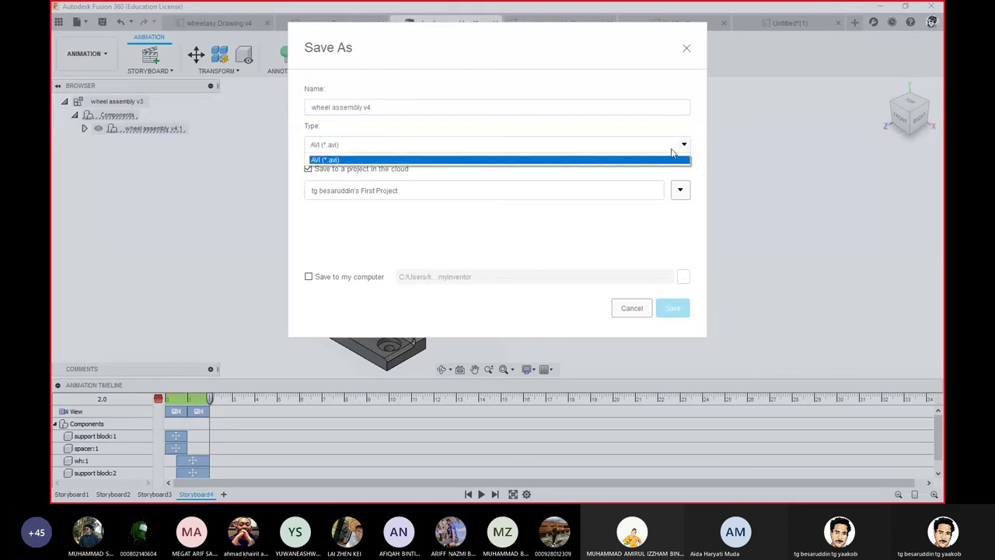
{"action": "left_click", "coordinate": [689, 144]}
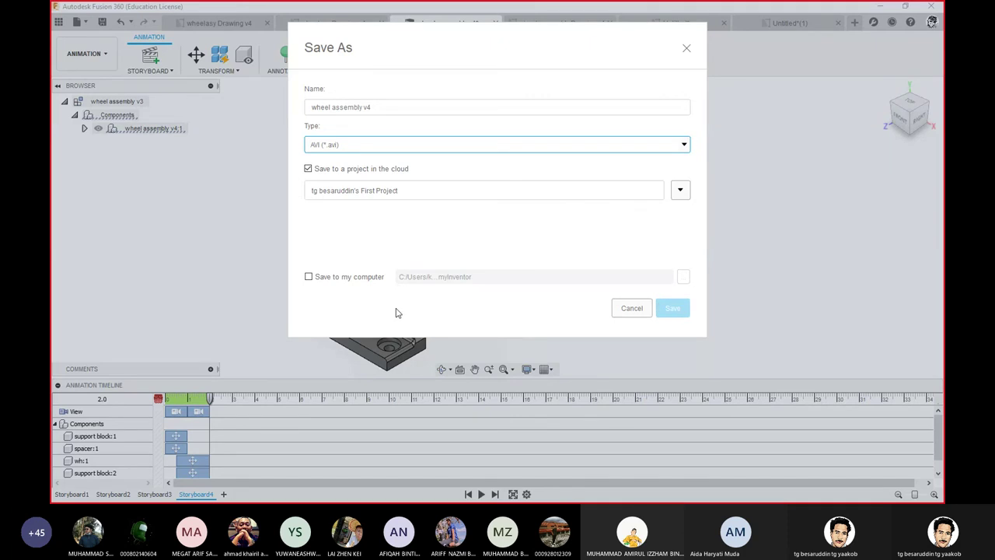
{"action": "left_click", "coordinate": [308, 278]}
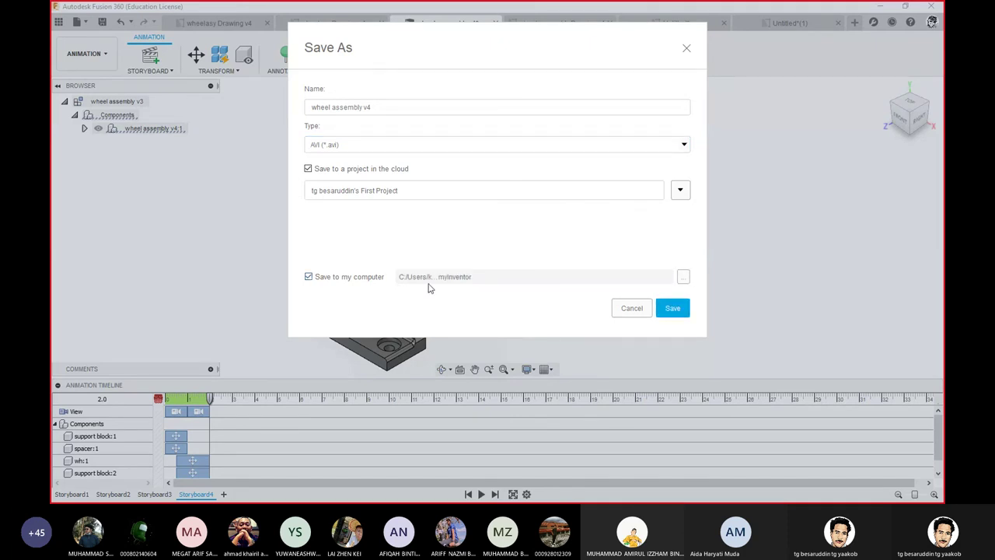
{"action": "left_click", "coordinate": [681, 277]}
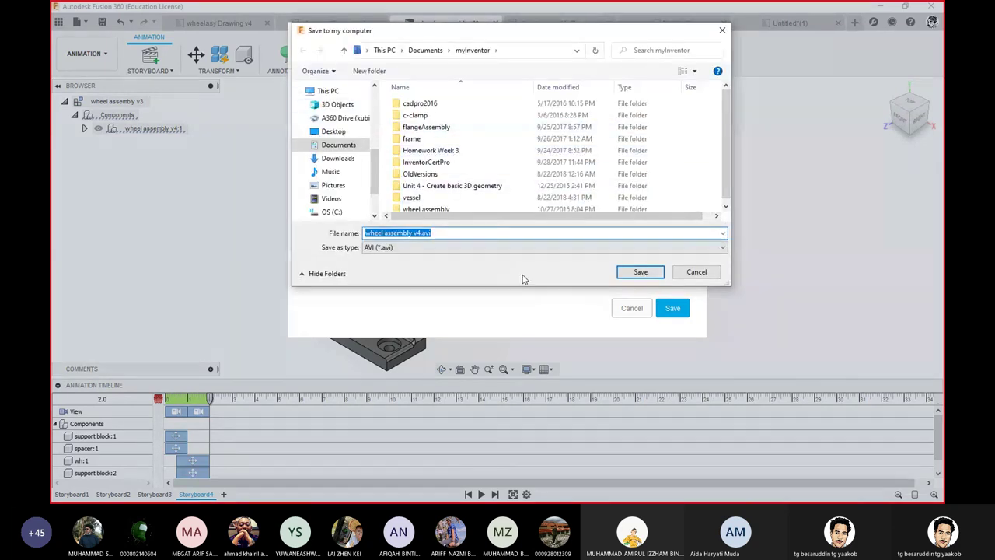
{"action": "left_click", "coordinate": [696, 272]}
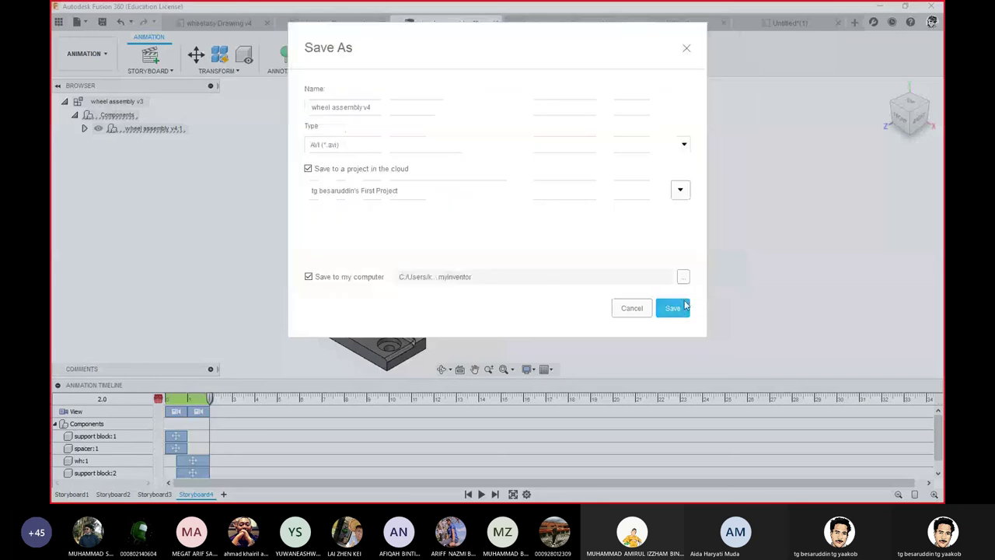
{"action": "left_click", "coordinate": [674, 309]}
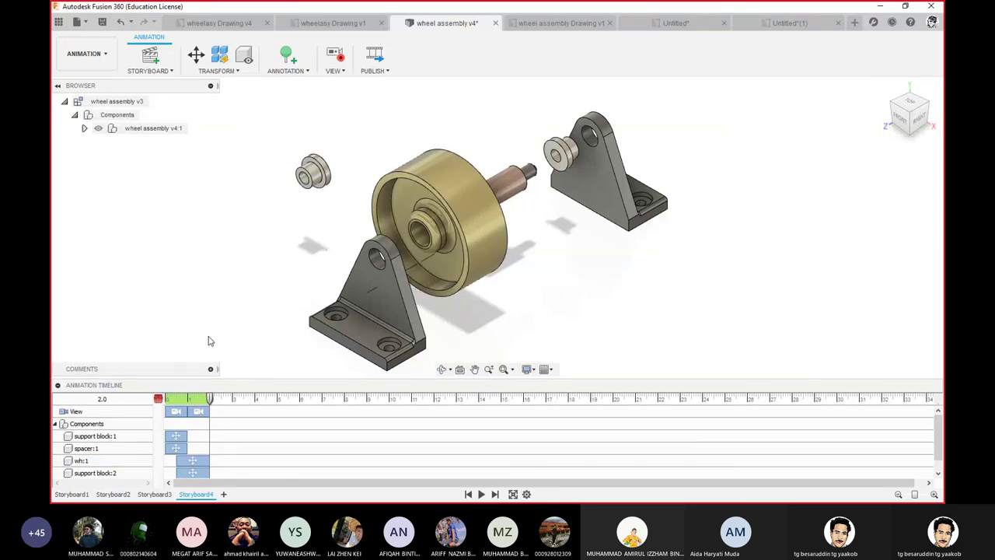
- Minimise the Chrome and Fusion 360 windows to reveal the Windows desktop
{"action": "key", "text": "alt+Tab"}
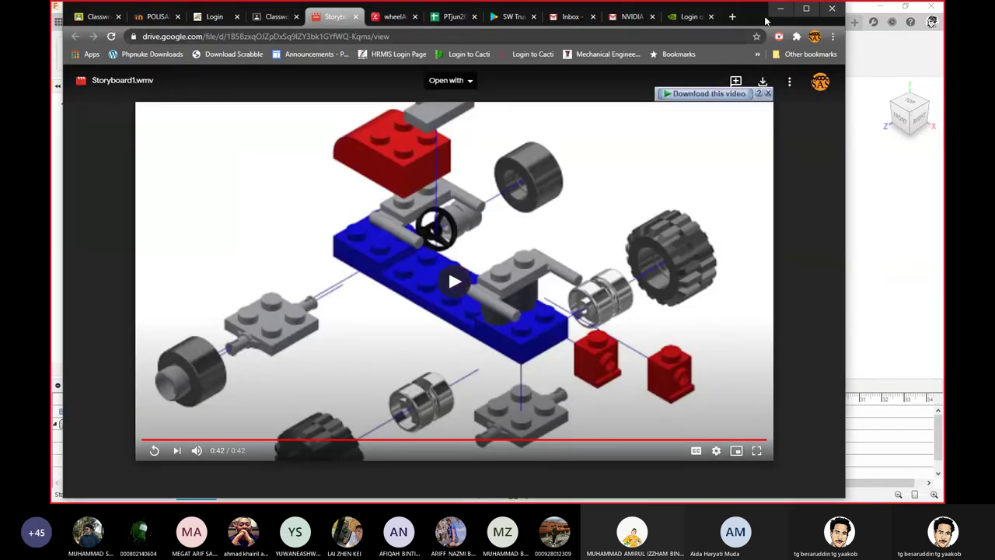
{"action": "left_click", "coordinate": [778, 9]}
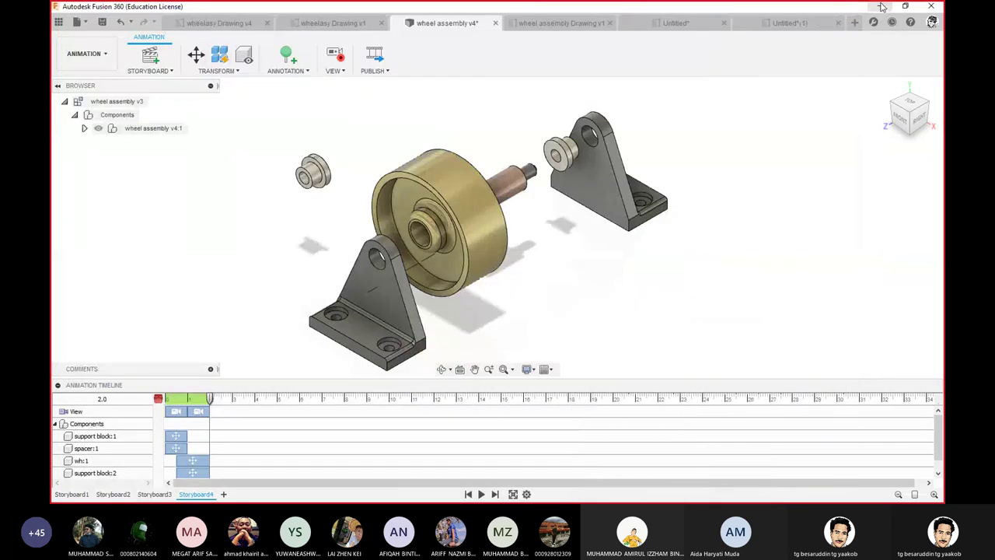
{"action": "left_click", "coordinate": [882, 7]}
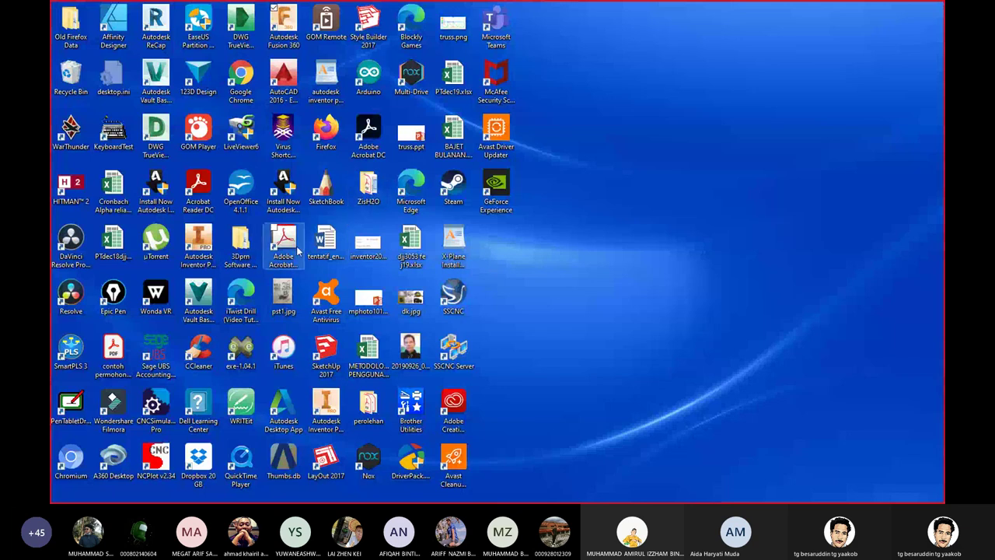
- Browse to Documents > myInventor in File Explorer and locate wheel assembly v4.avi
{"action": "double_click", "coordinate": [241, 247]}
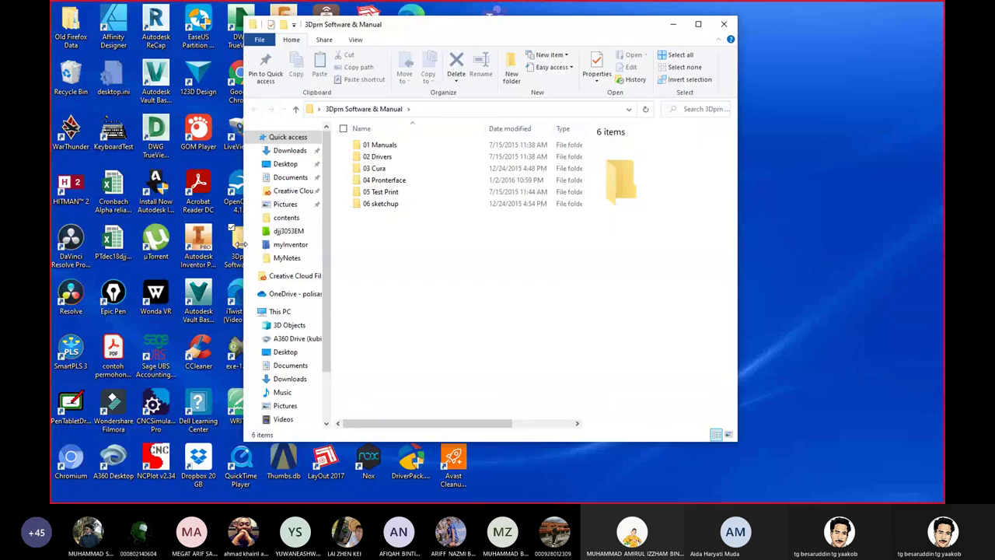
{"action": "left_click", "coordinate": [291, 244]}
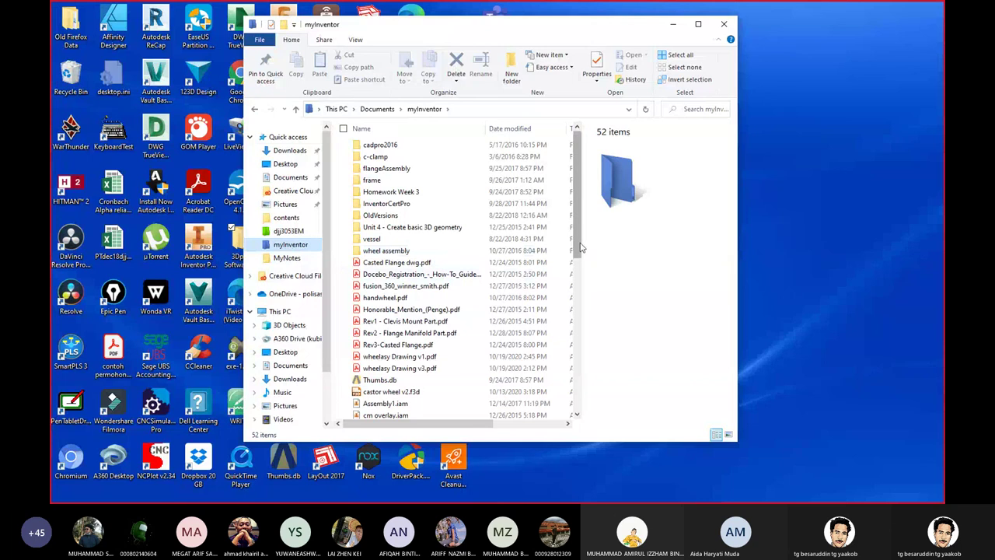
{"action": "left_click_drag", "start_coordinate": [578, 251], "coordinate": [544, 410]}
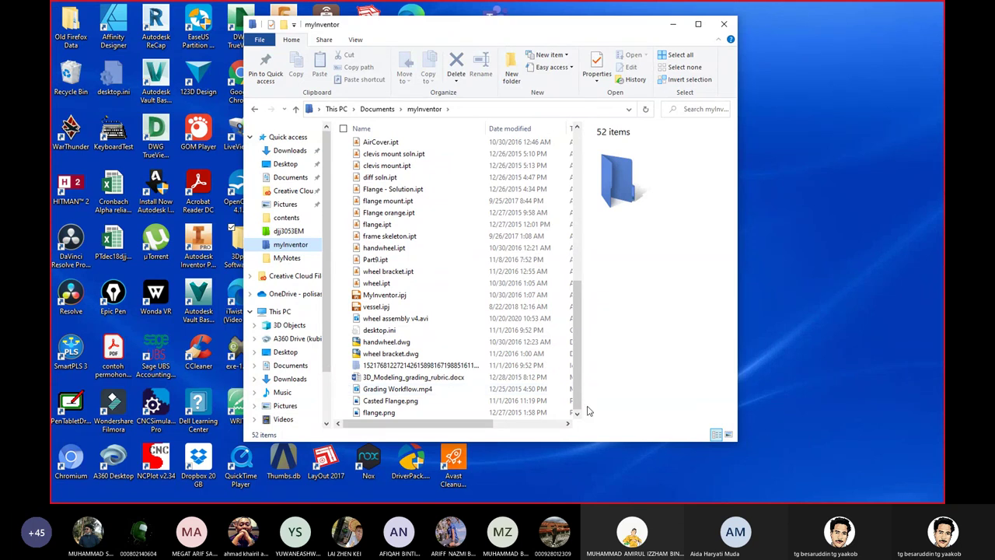
{"action": "mouse_move", "coordinate": [579, 376]}
{"action": "left_mouse_down"}
{"action": "mouse_move", "coordinate": [561, 179]}
{"action": "mouse_move", "coordinate": [576, 387]}
{"action": "mouse_move", "coordinate": [604, 411]}
{"action": "left_mouse_up"}
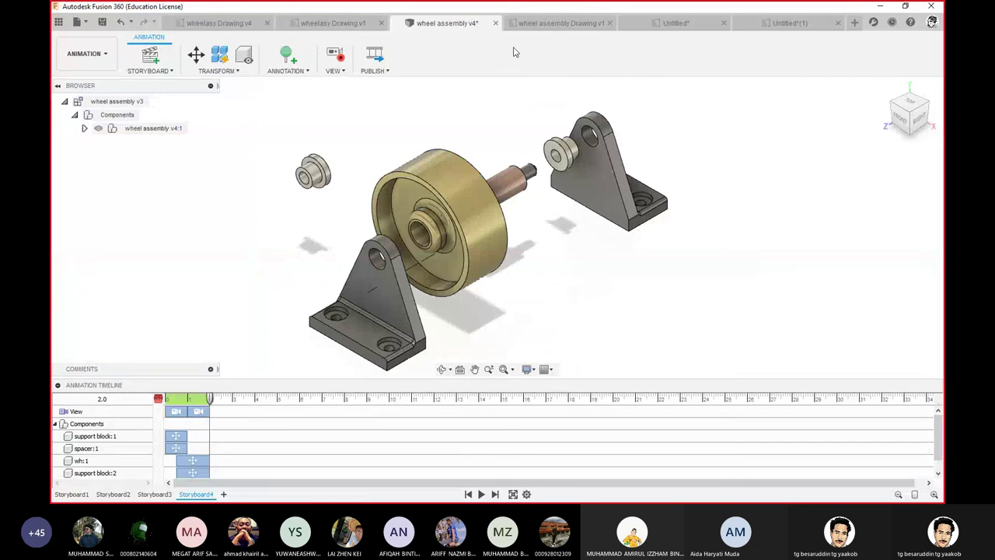
- Switch to Chrome's Google Classroom tab and show the LEGO project files under Mini Project
{"action": "key", "text": "alt+Tab"}
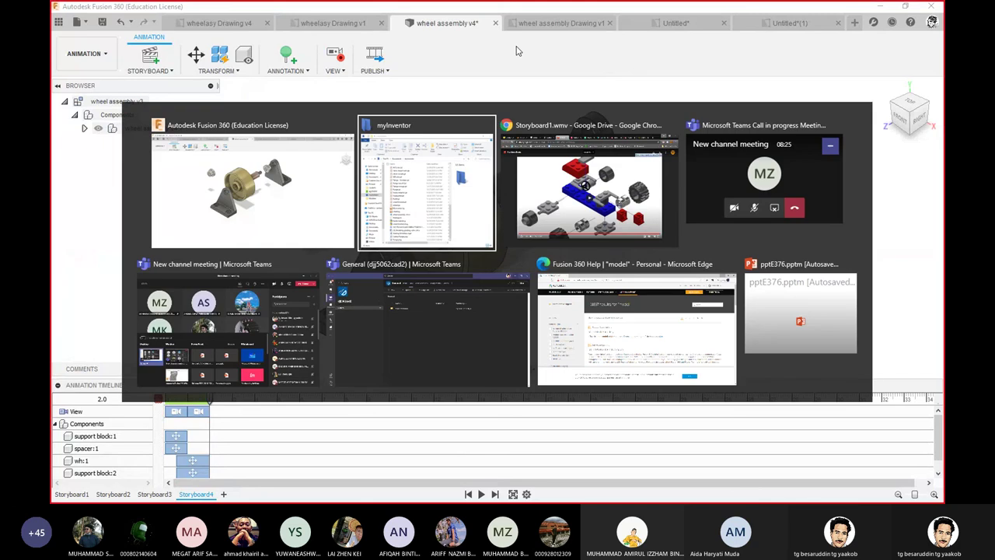
{"action": "key", "text": "Tab"}
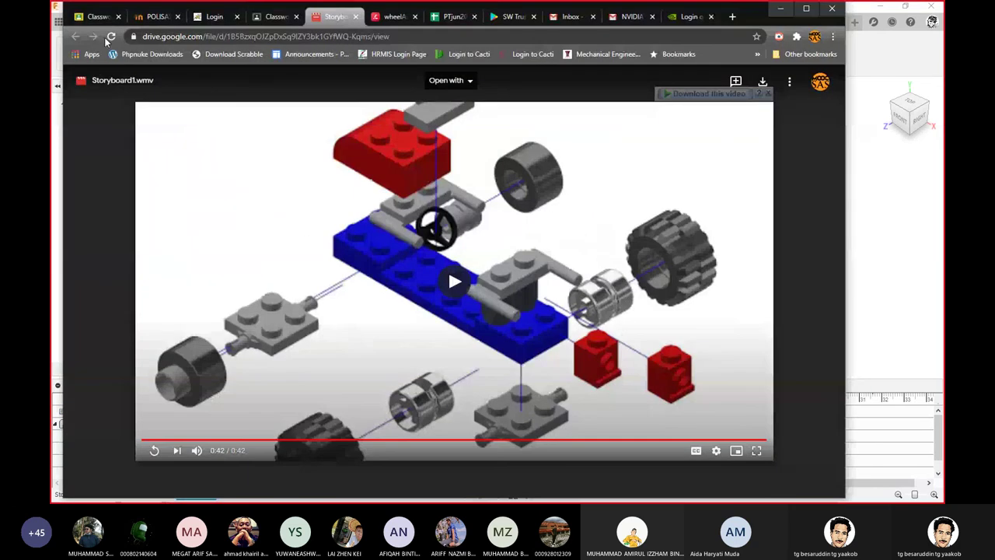
{"action": "left_click", "coordinate": [274, 16]}
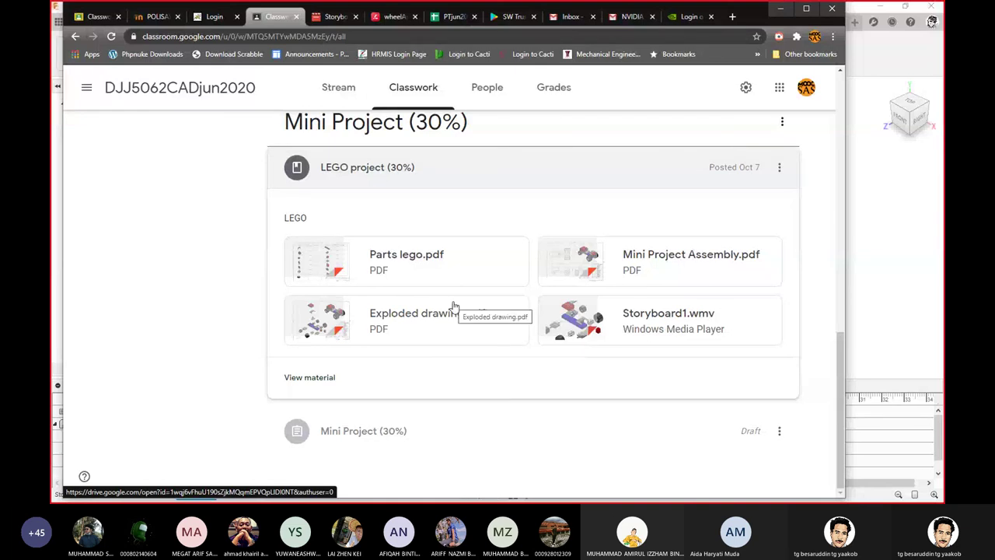
{"action": "scroll", "coordinate": [454, 306], "scroll_direction": "up", "scroll_amount": 5}
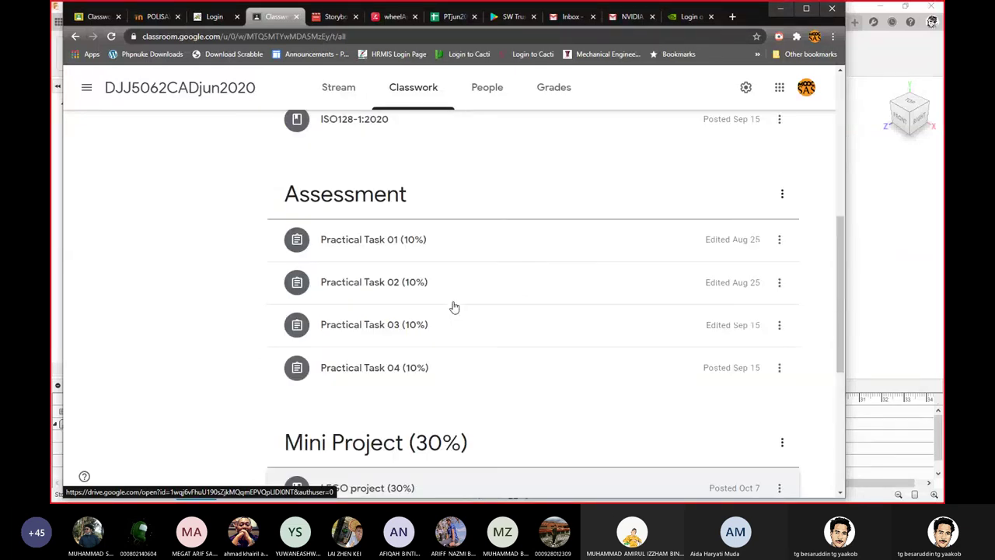
{"action": "scroll", "coordinate": [454, 306], "scroll_direction": "up", "scroll_amount": 10}
{"action": "scroll", "coordinate": [455, 305], "scroll_direction": "down", "scroll_amount": 15}
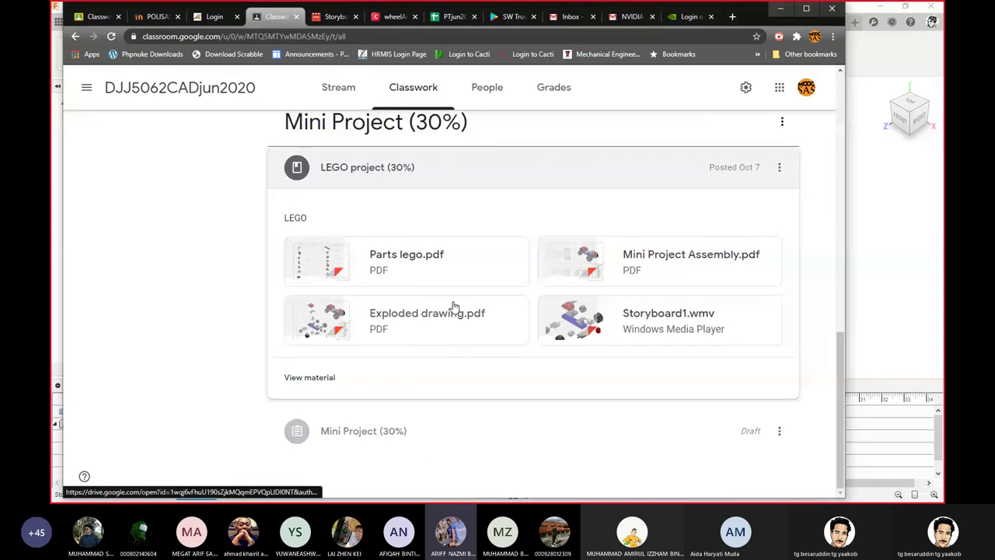